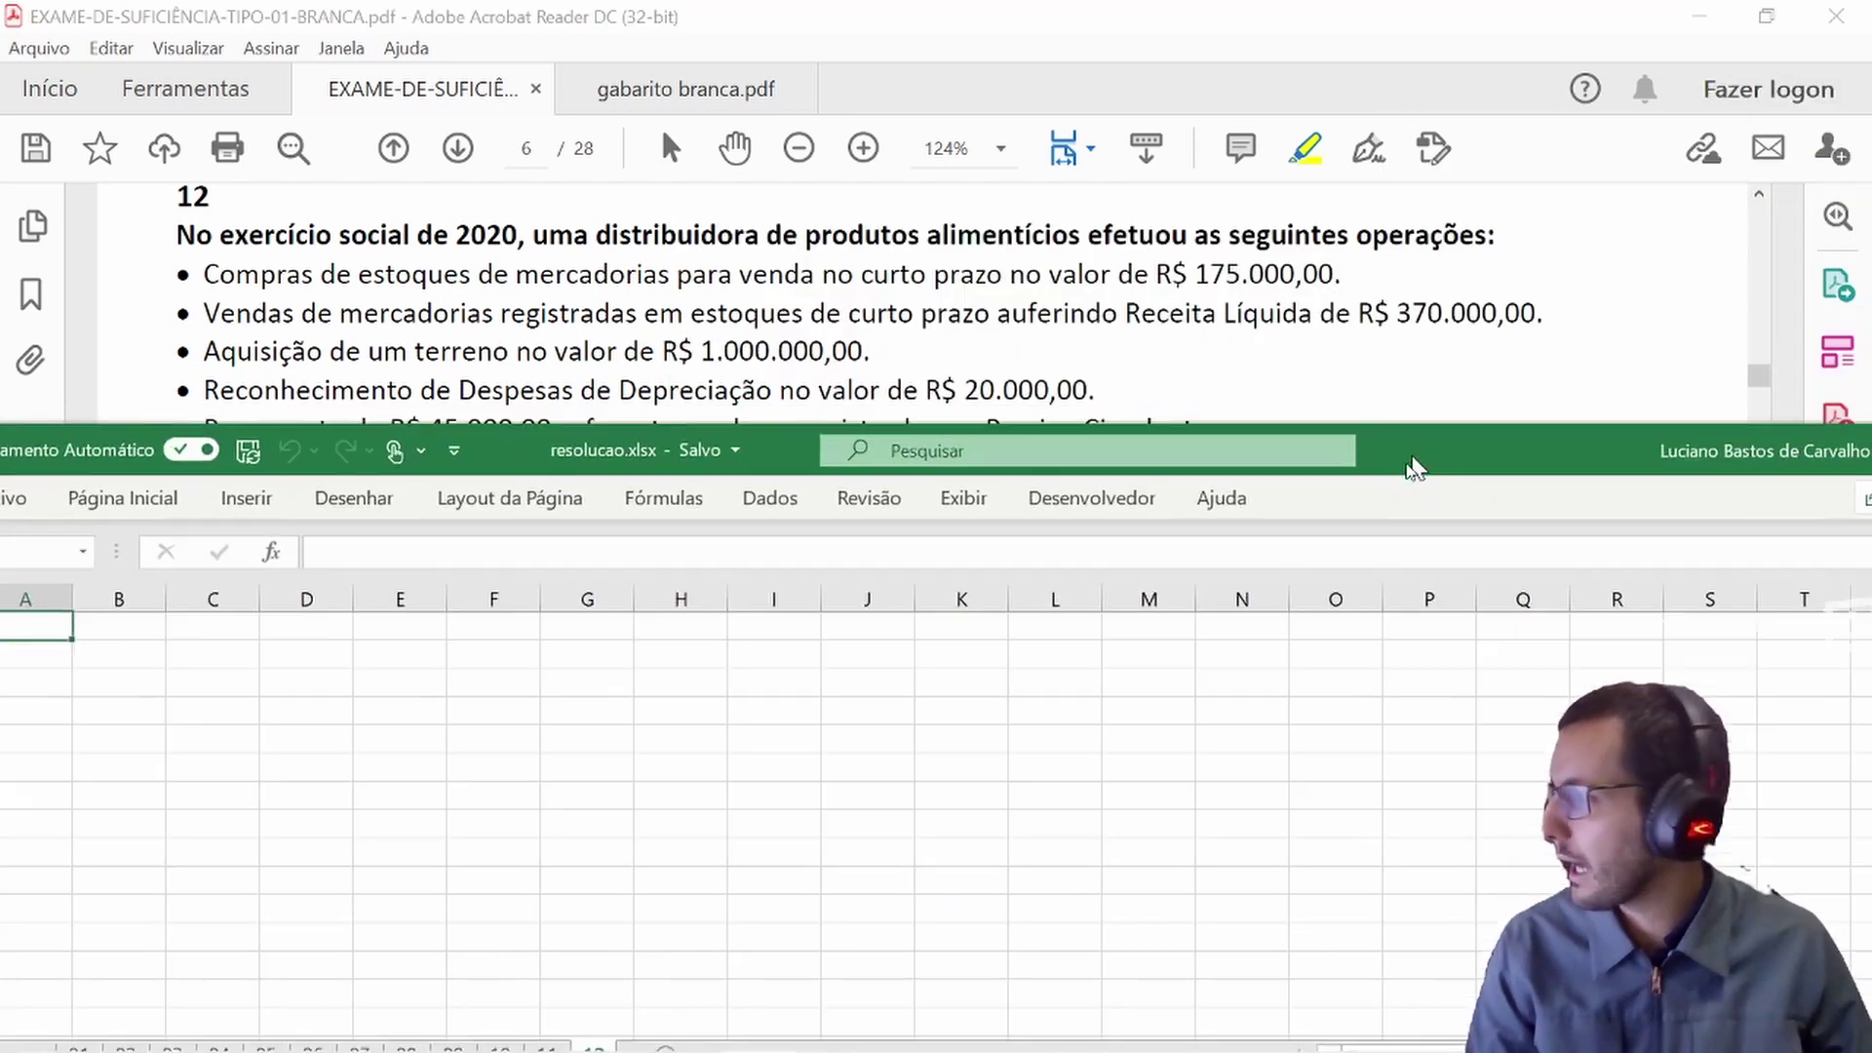
- Enlarge the zoom of sheet 12 and maximize the resolucao.xlsx workbook window
{"action": "left_click_drag", "start_coordinate": [1394, 451], "coordinate": [1479, 410]}
{"action": "scroll", "coordinate": [244, 698], "scroll_direction": "up", "scroll_amount": 5, "text": "ctrl"}
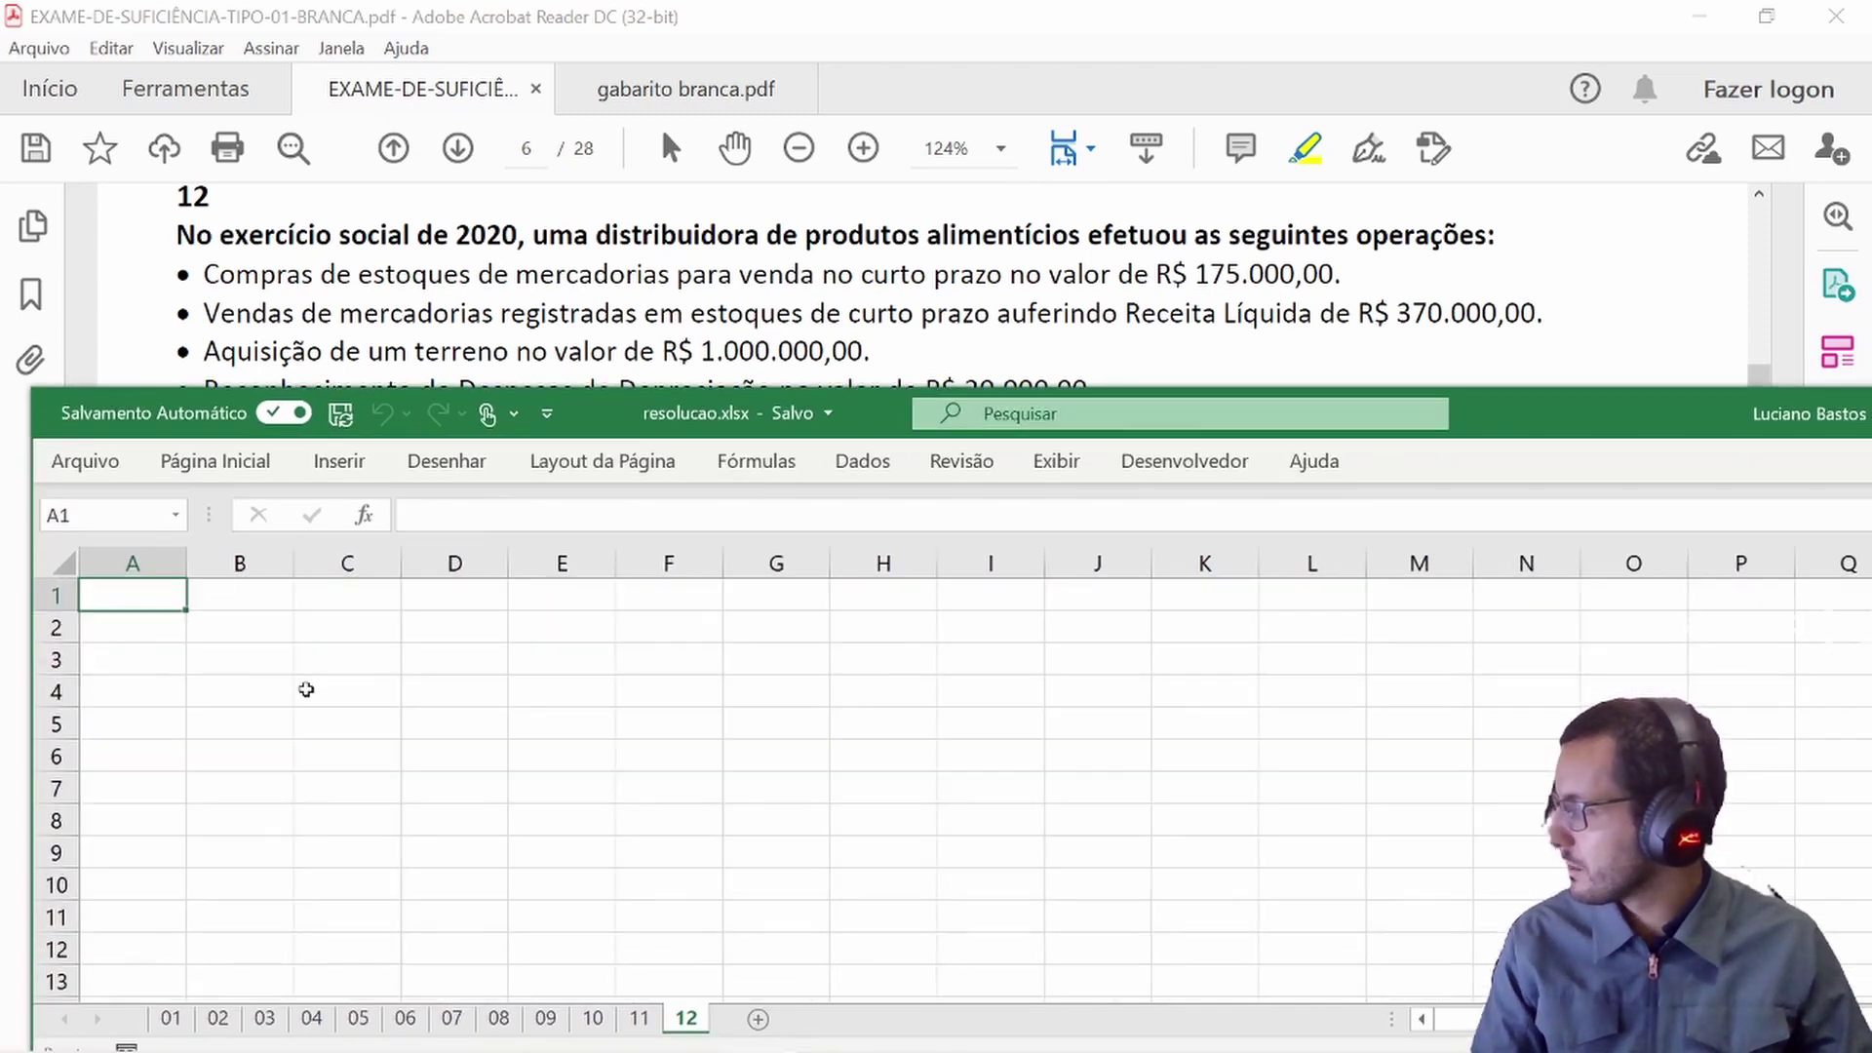
{"action": "scroll", "coordinate": [326, 679], "scroll_direction": "up", "scroll_amount": 1, "text": "ctrl"}
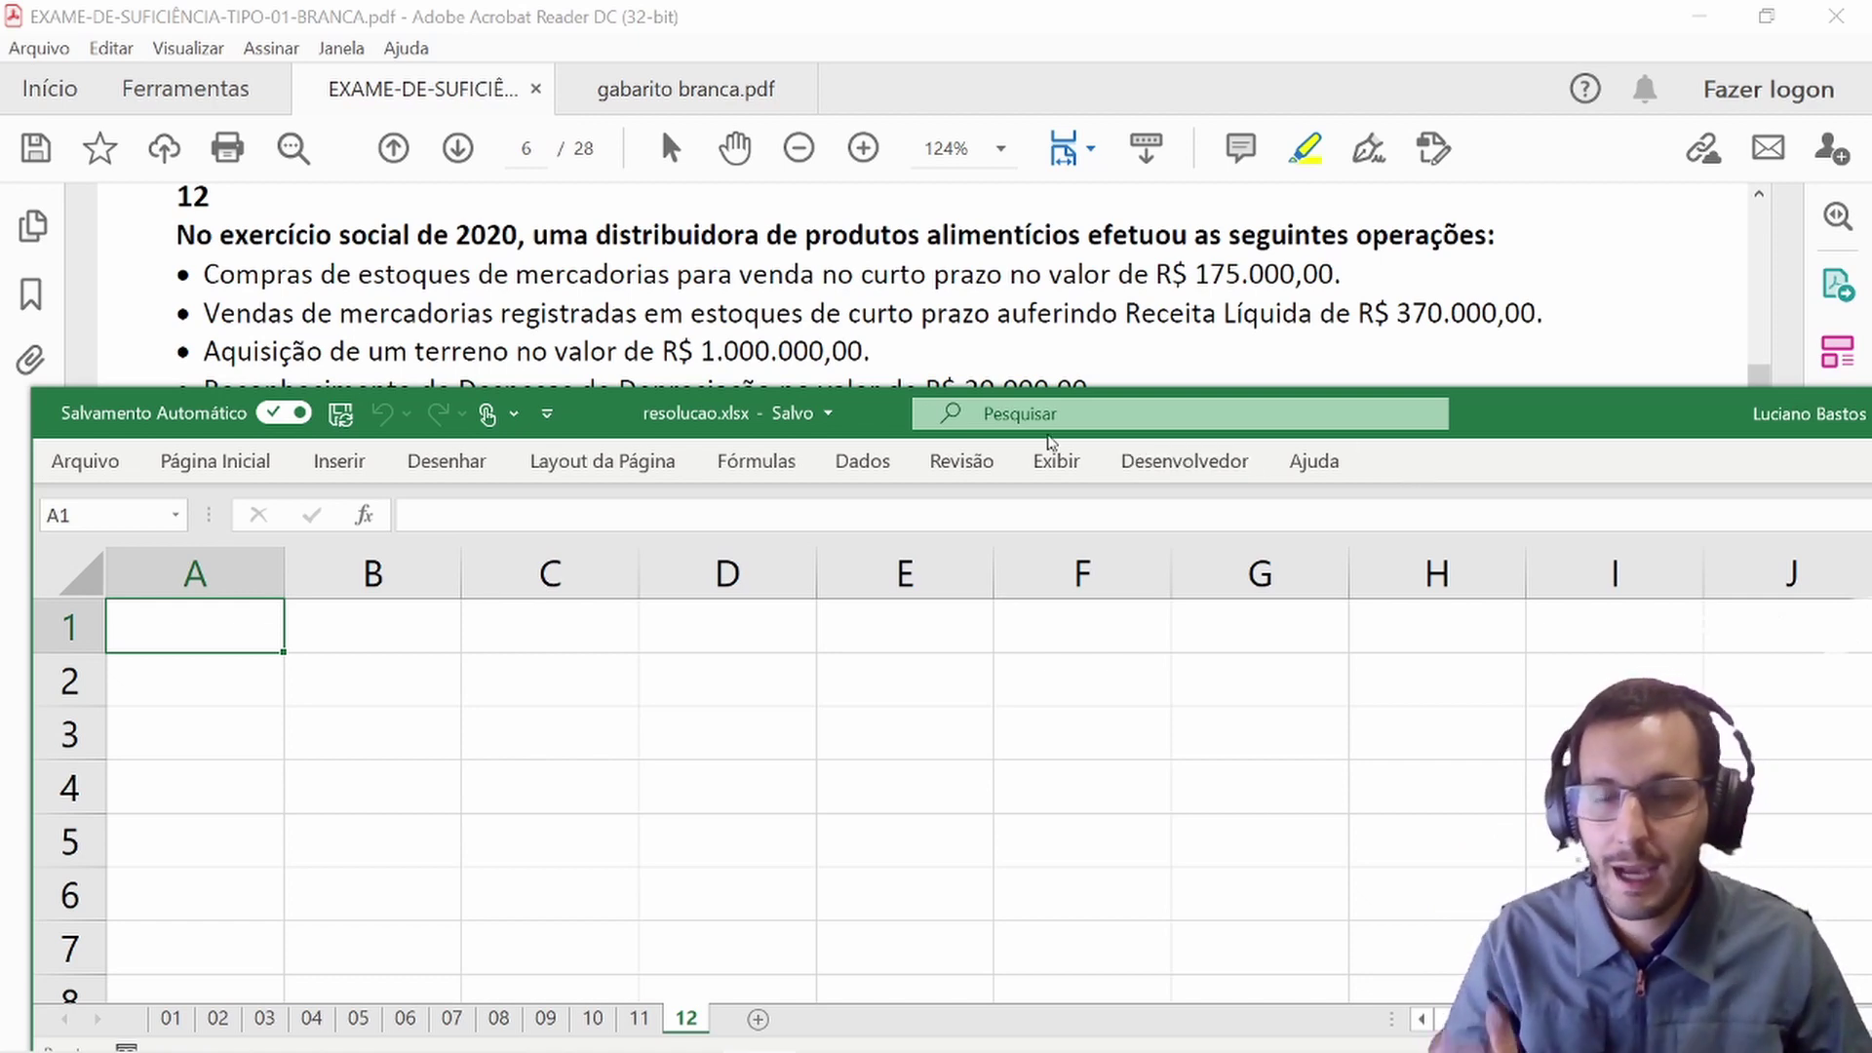
{"action": "double_click", "coordinate": [1519, 415]}
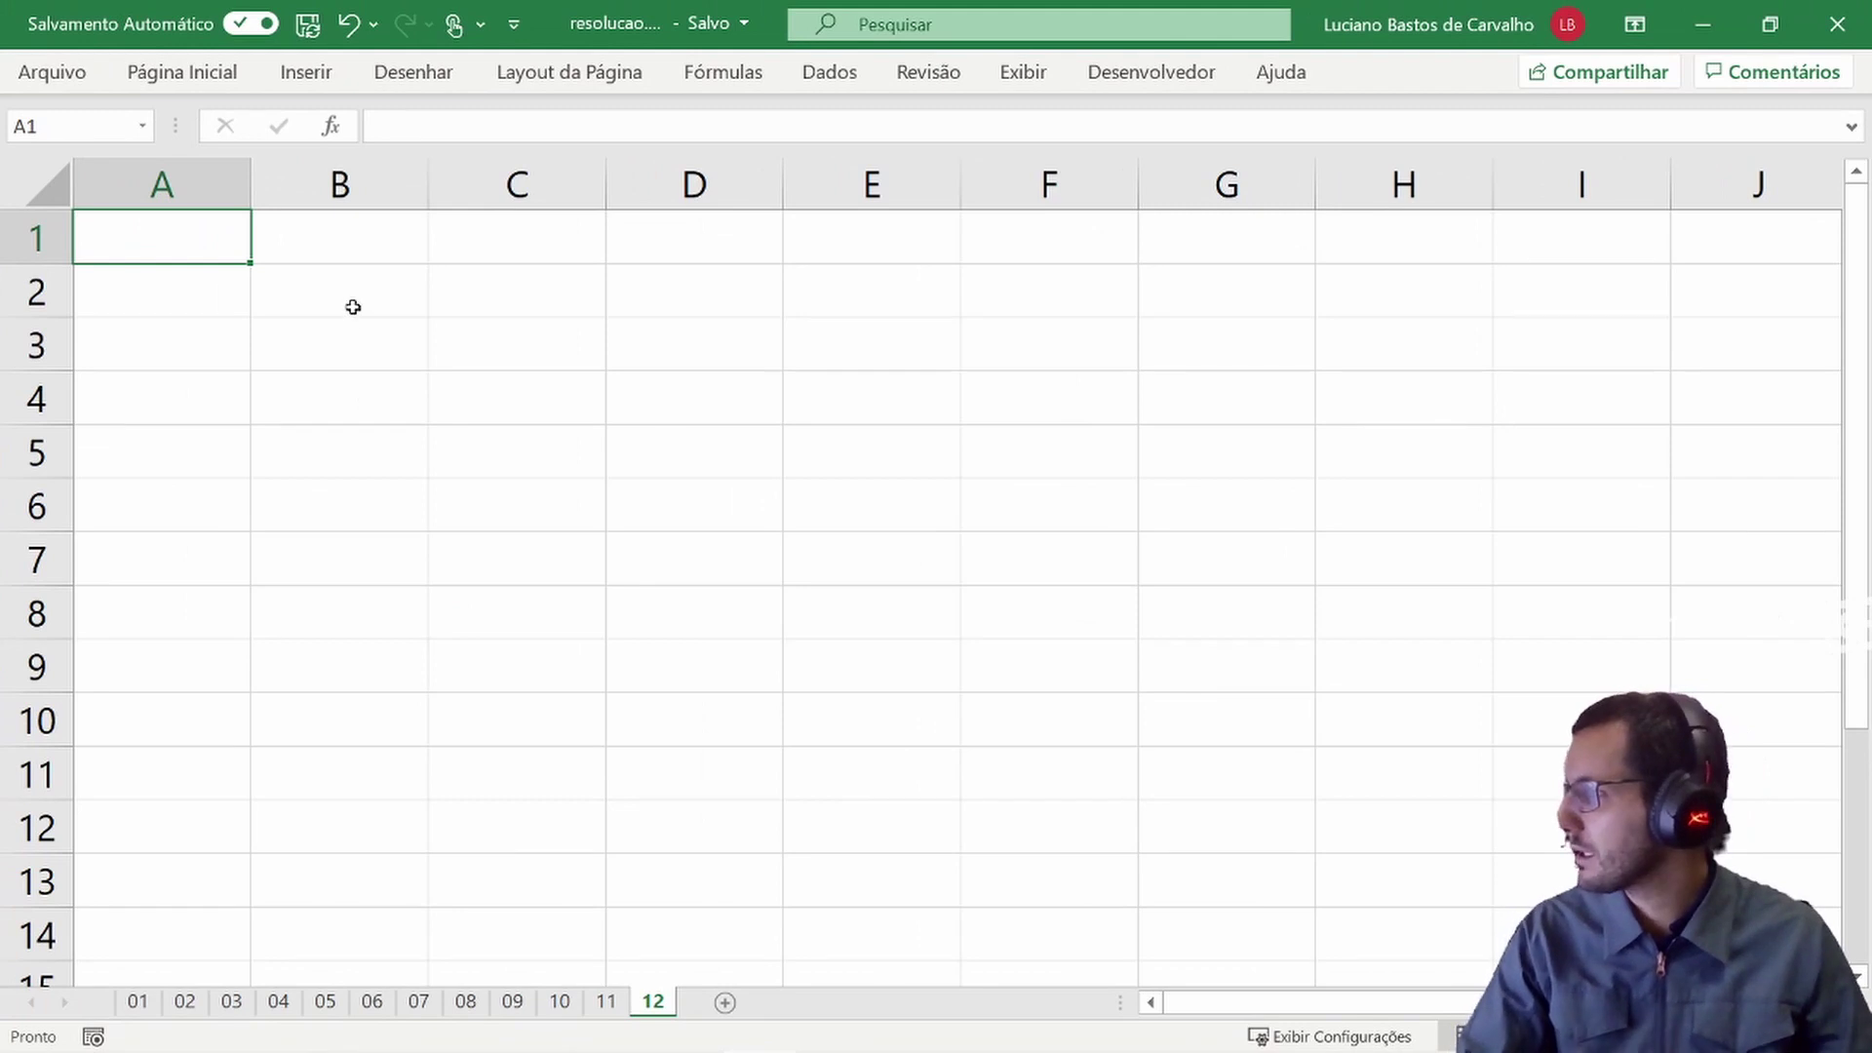
- Enter the heading ATIVO in cell B2 and Circulante below it in B3
{"action": "left_click", "coordinate": [405, 298]}
{"action": "type", "text": "ATIVO"}
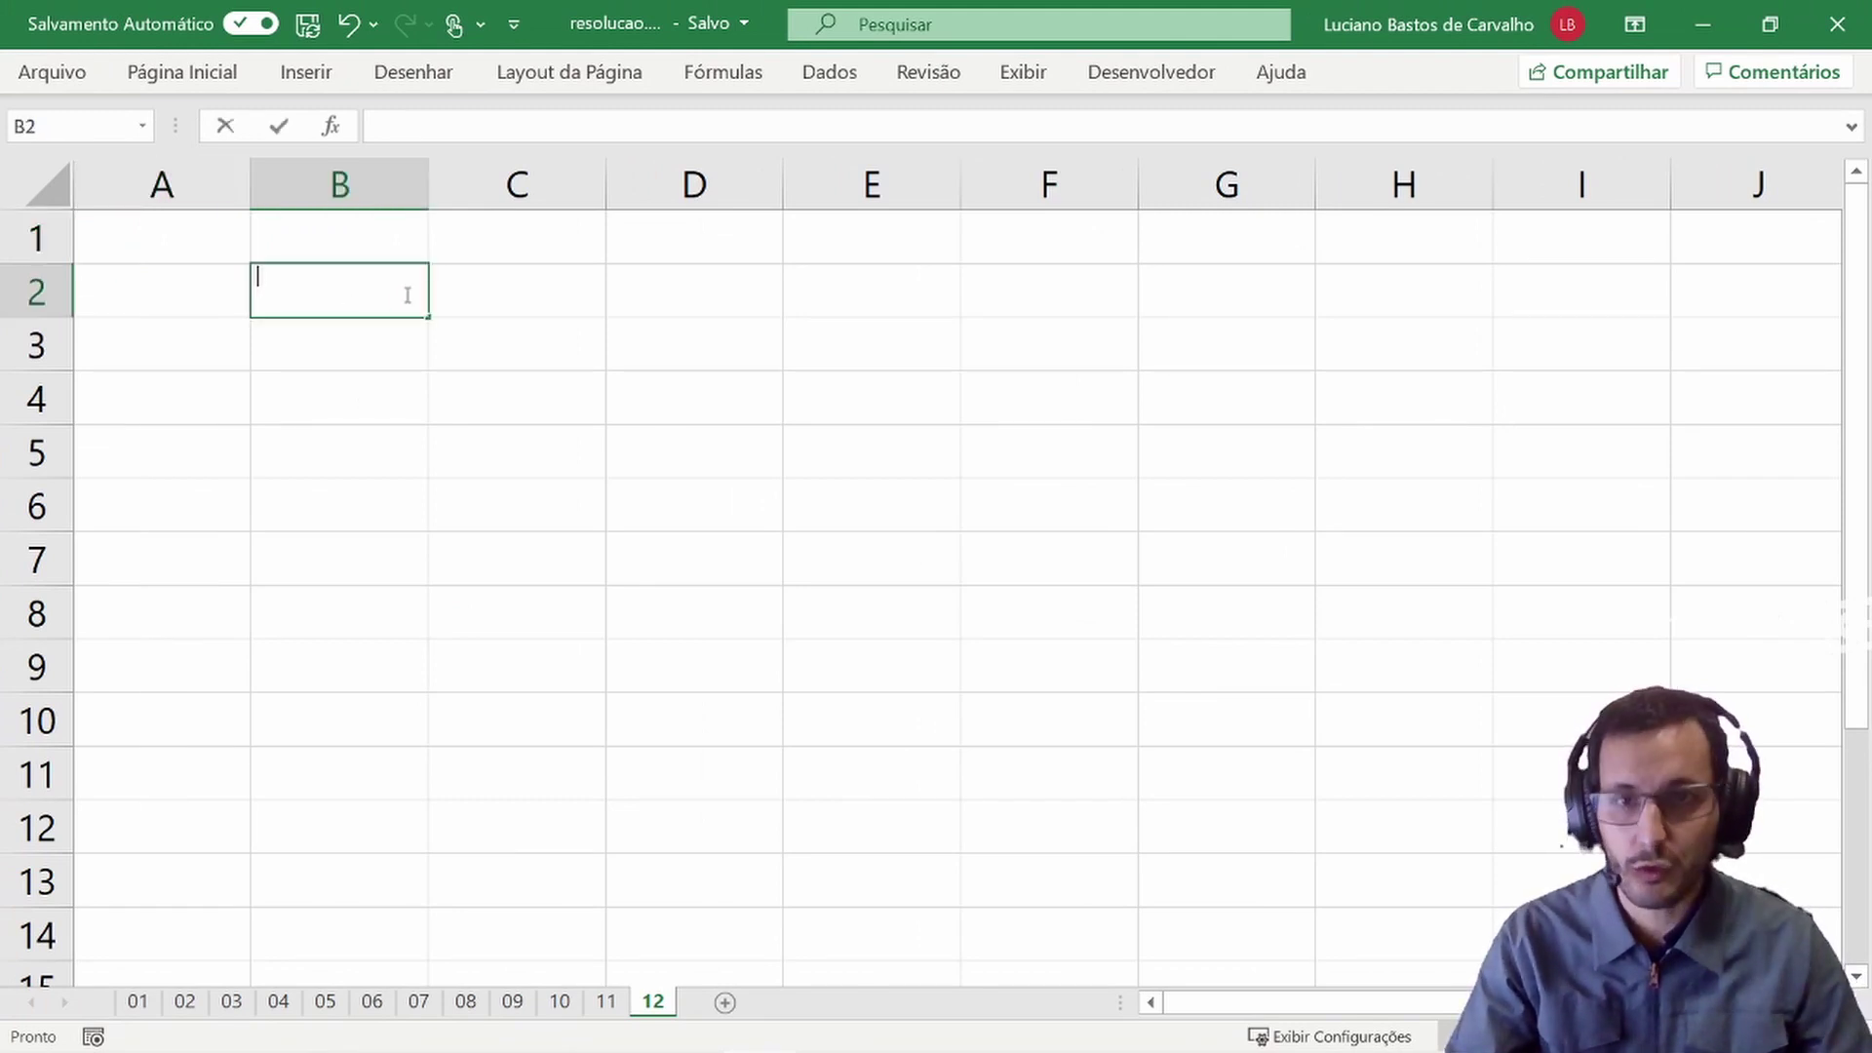
{"action": "key", "text": "Return"}
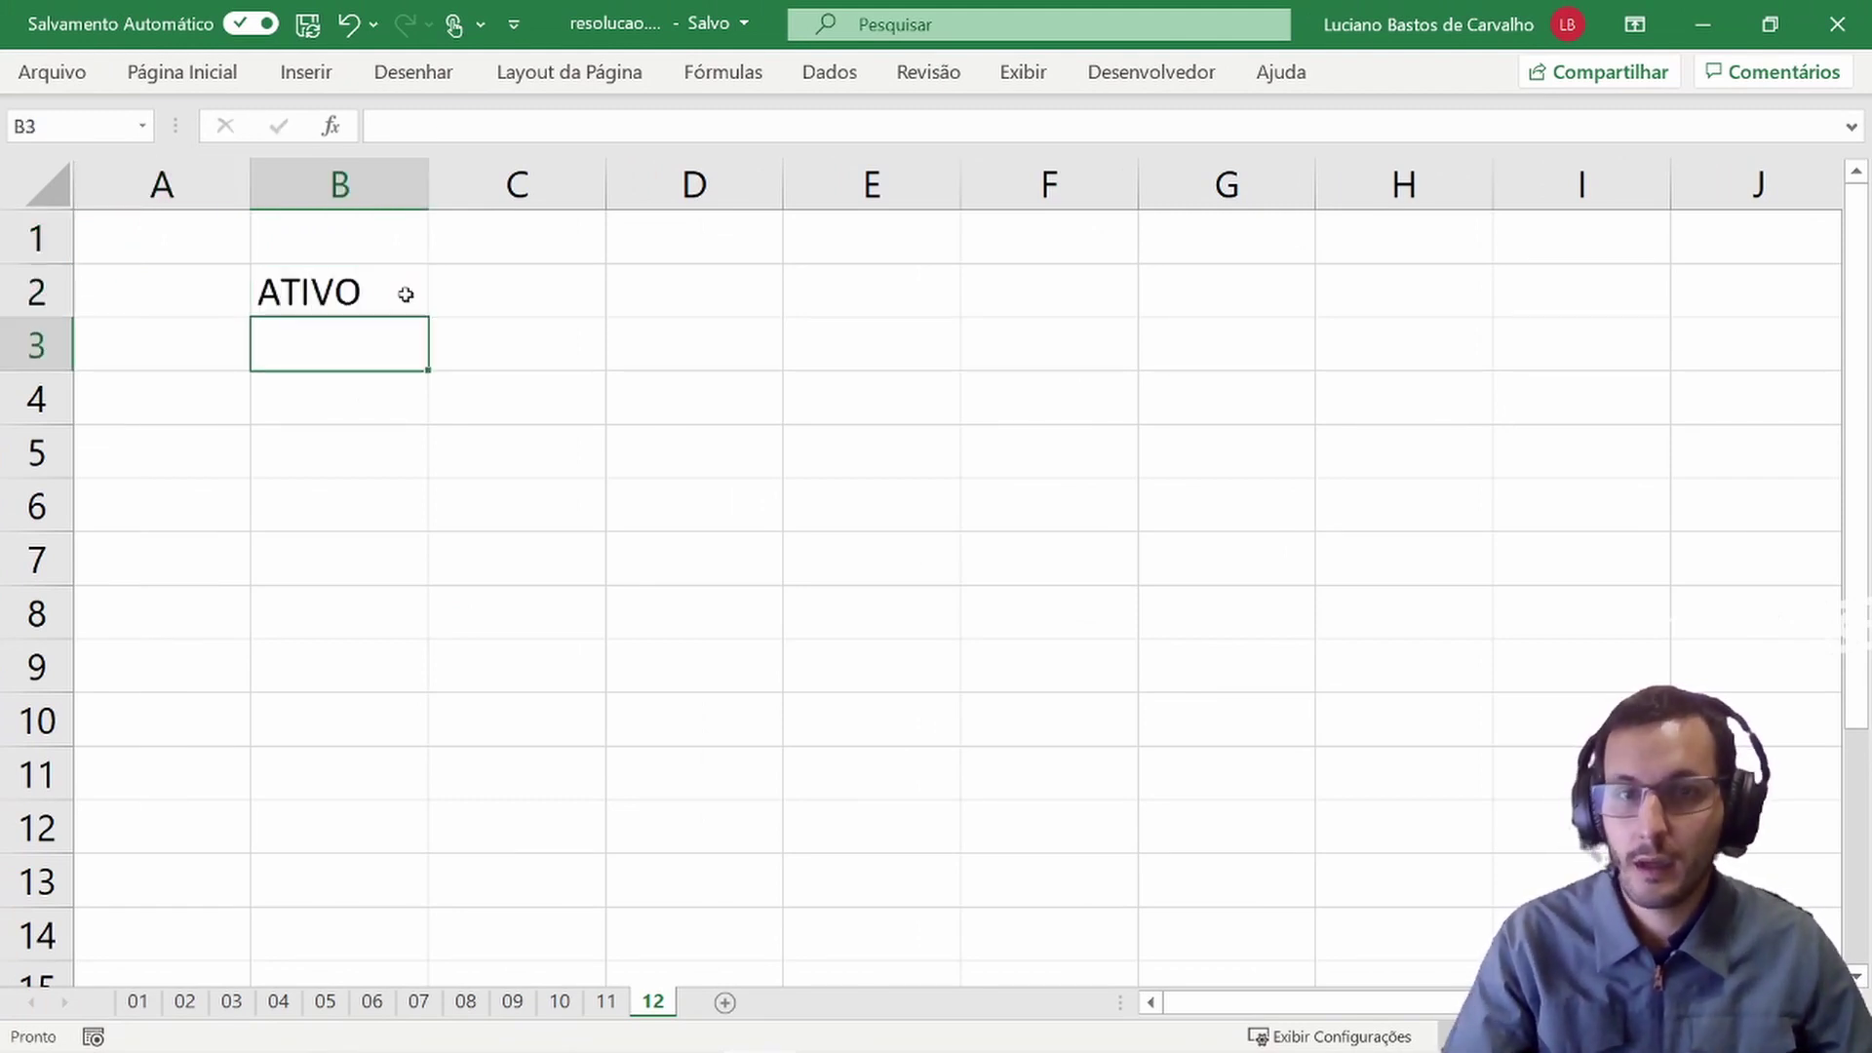
{"action": "type", "text": "Ci"}
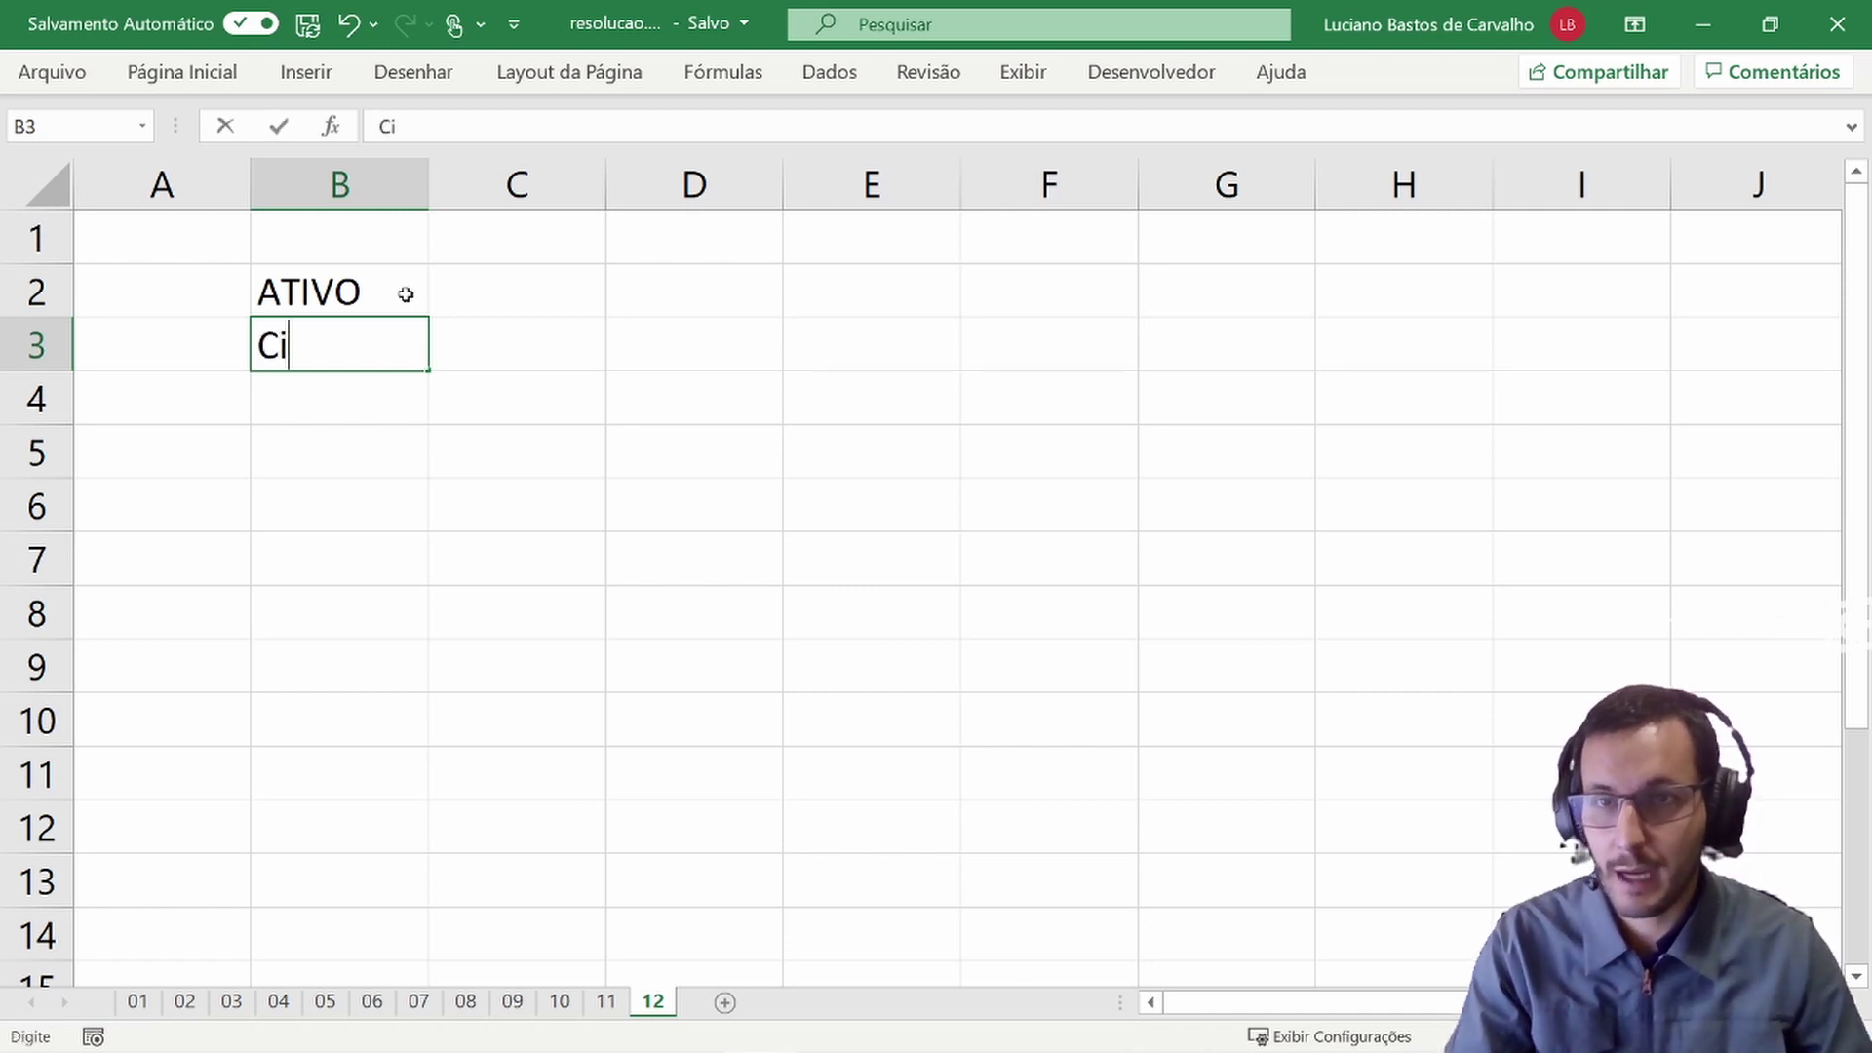
{"action": "type", "text": "rculante"}
{"action": "key", "text": "Return"}
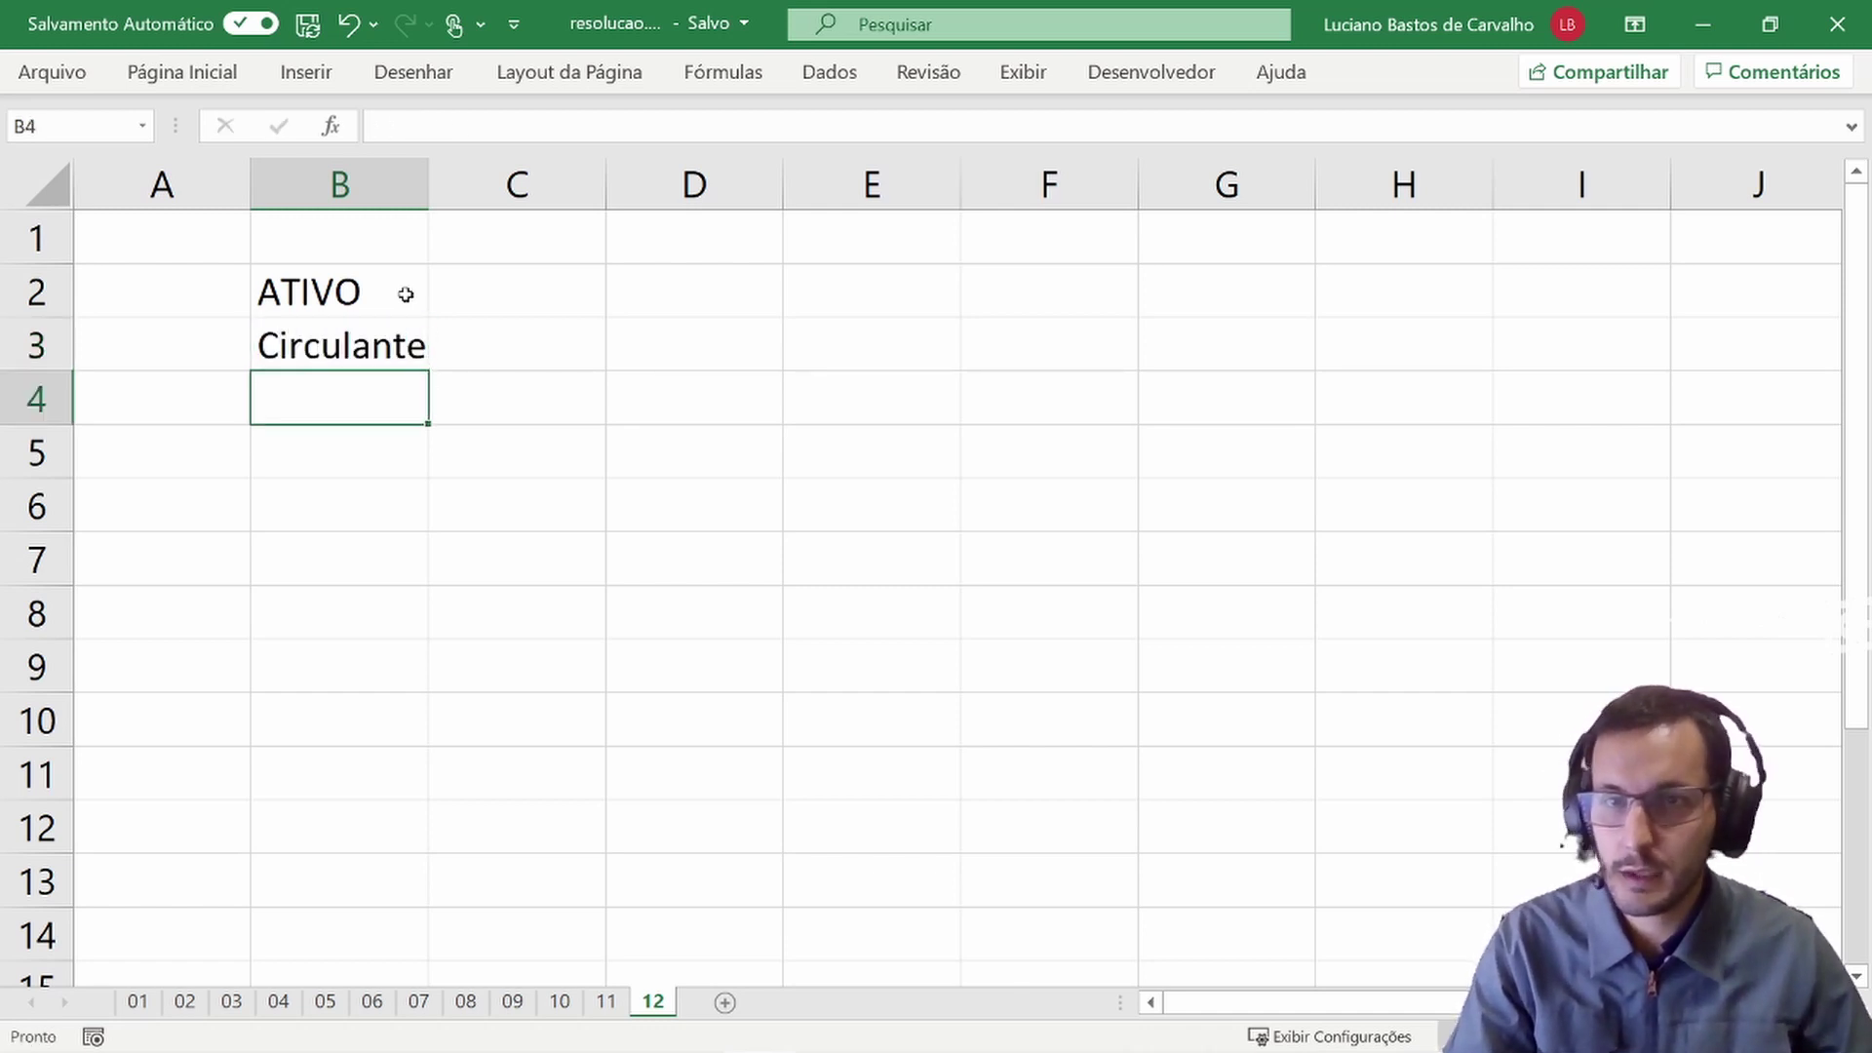
- Enter the group heading Não Circulante in cell B10, leaving blank rows under Circulante
{"action": "key", "text": "Down"}
{"action": "key", "text": "Down"}
{"action": "key", "text": "Down"}
{"action": "key", "text": "Down"}
{"action": "key", "text": "Down"}
{"action": "key", "text": "Down"}
{"action": "key", "text": "Down"}
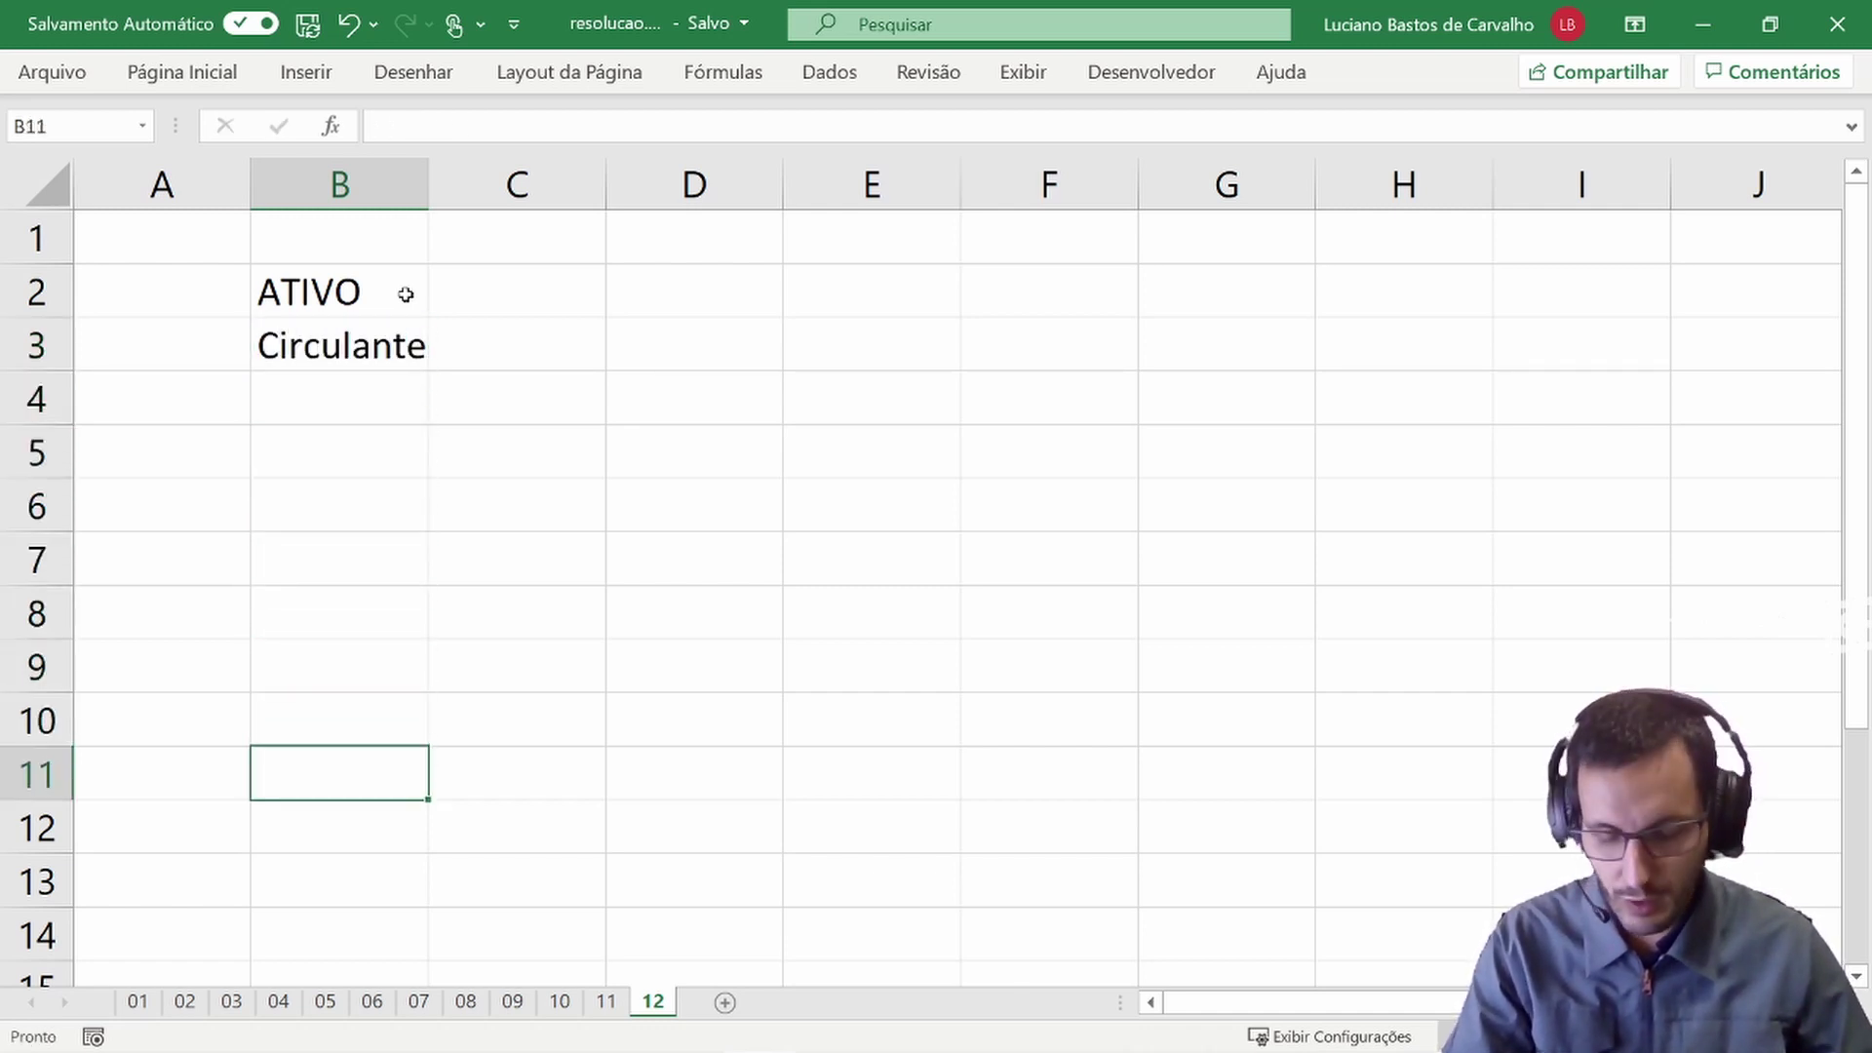
{"action": "key", "text": "Up"}
{"action": "type", "text": "não"}
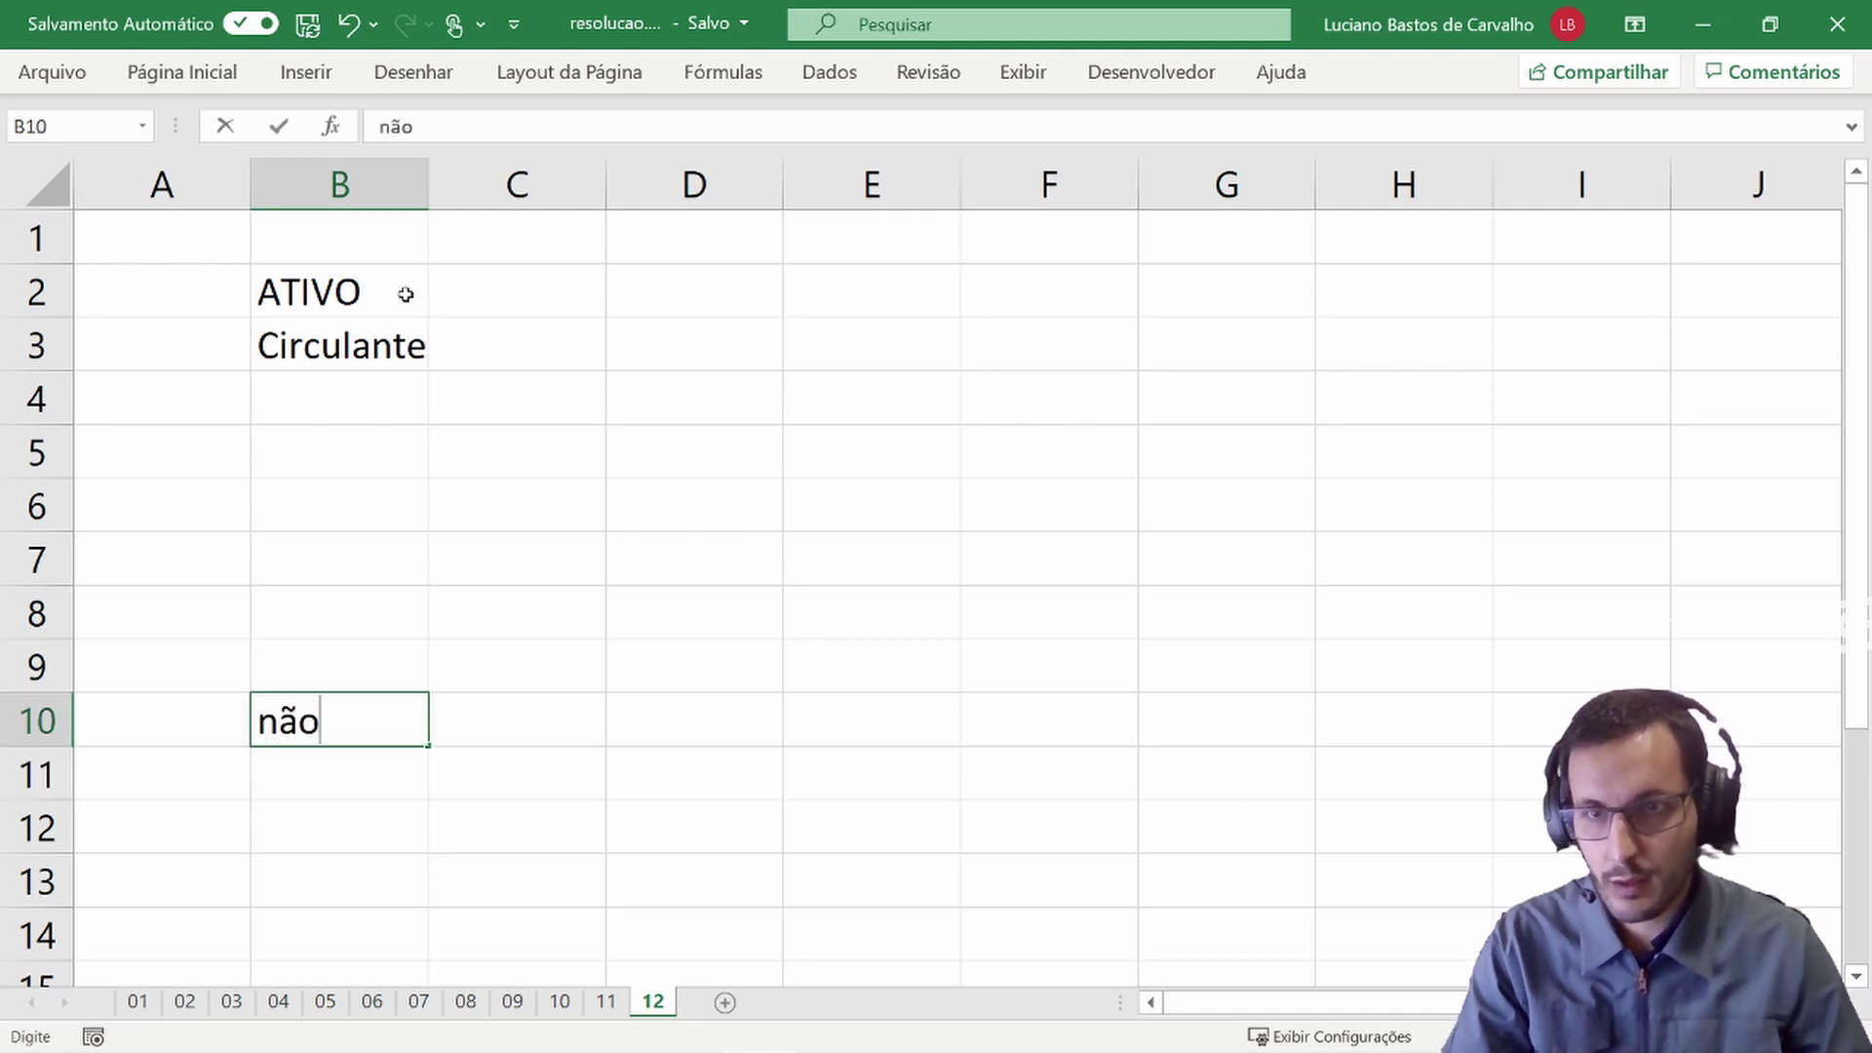
{"action": "key", "text": "BackSpace"}
{"action": "key", "text": "BackSpace"}
{"action": "key", "text": "BackSpace"}
{"action": "type", "text": "Não"}
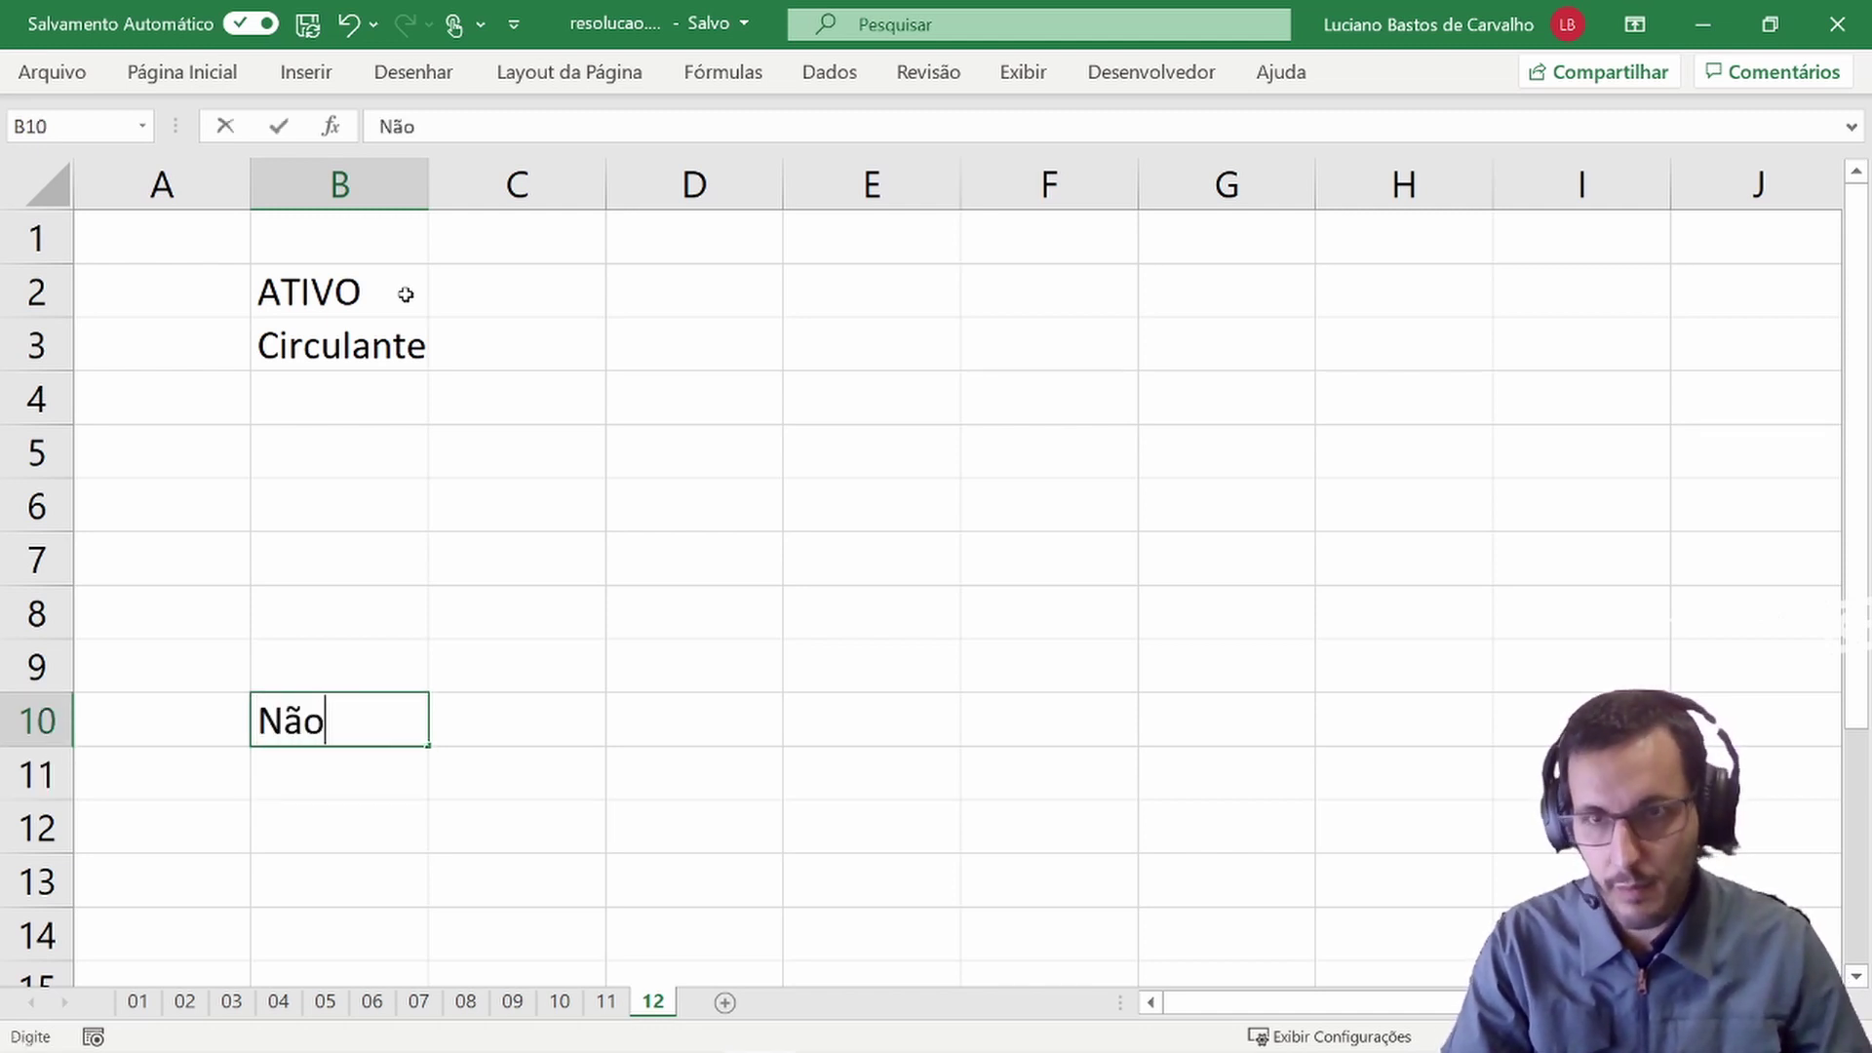
{"action": "type", "text": " Circulante"}
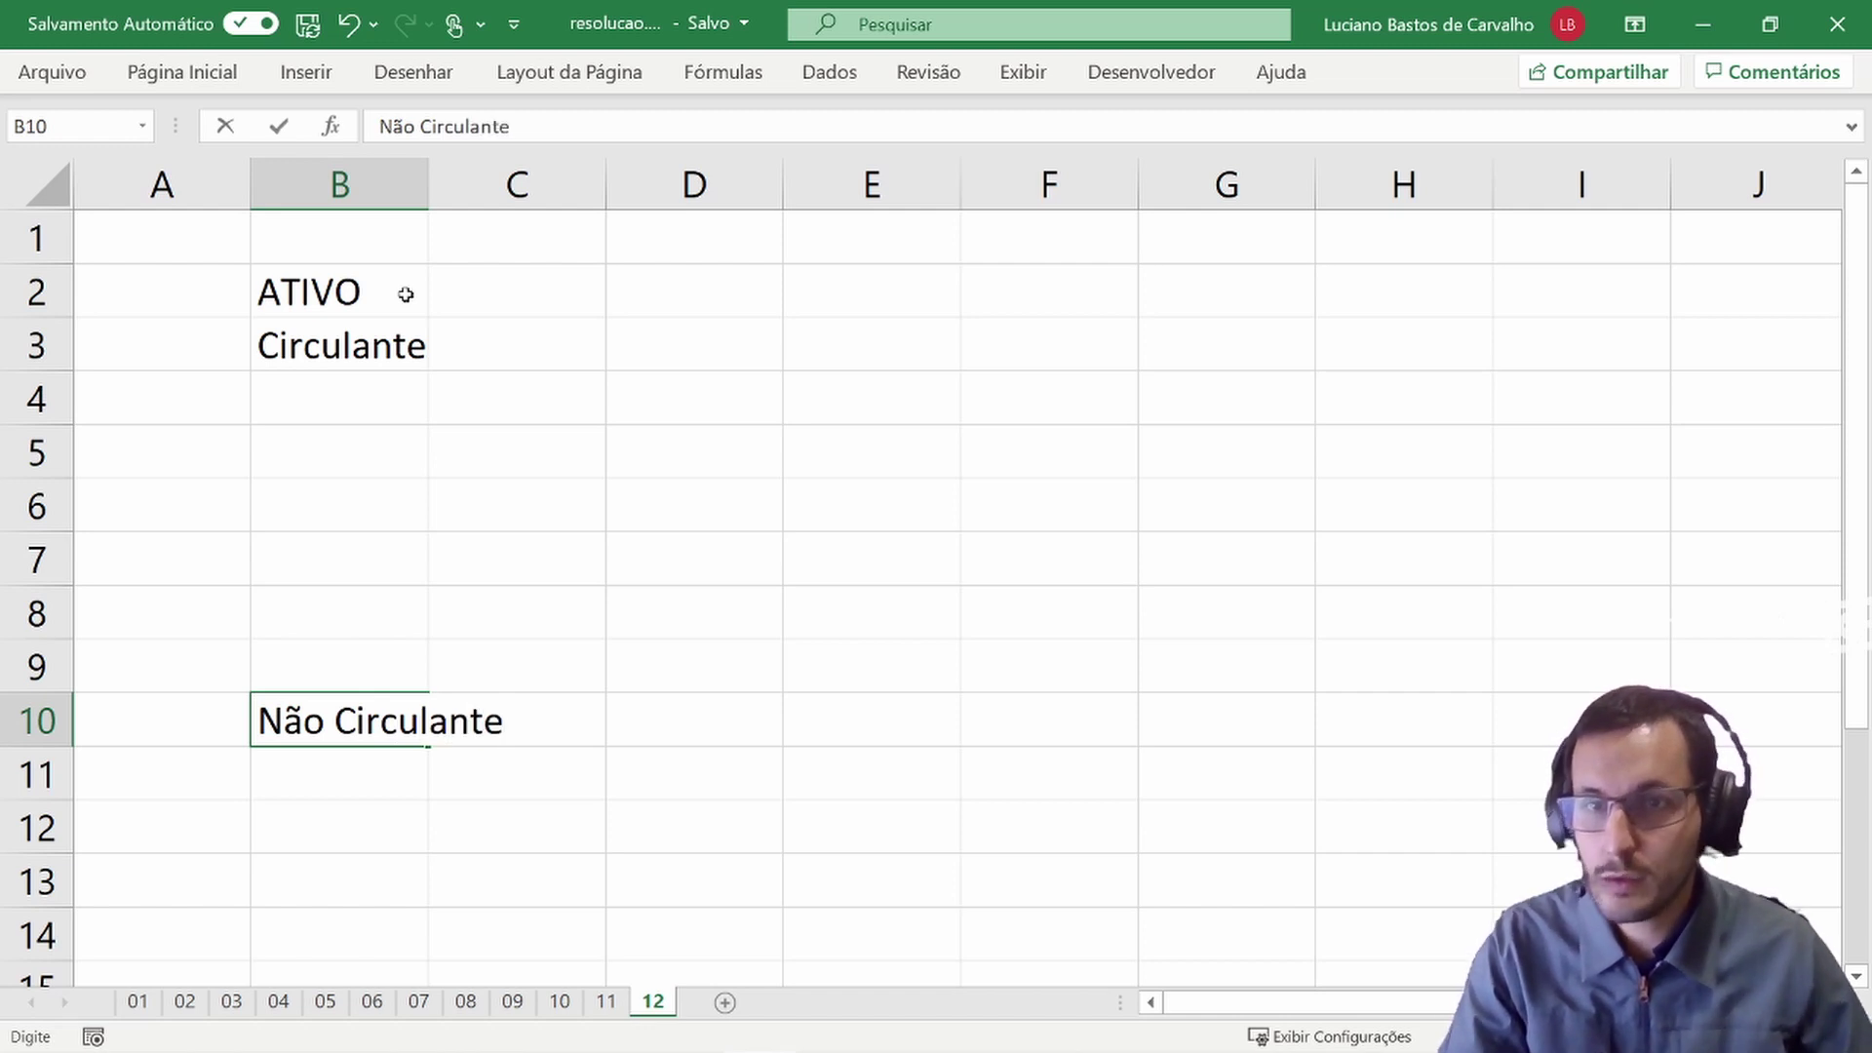
{"action": "key", "text": "Return"}
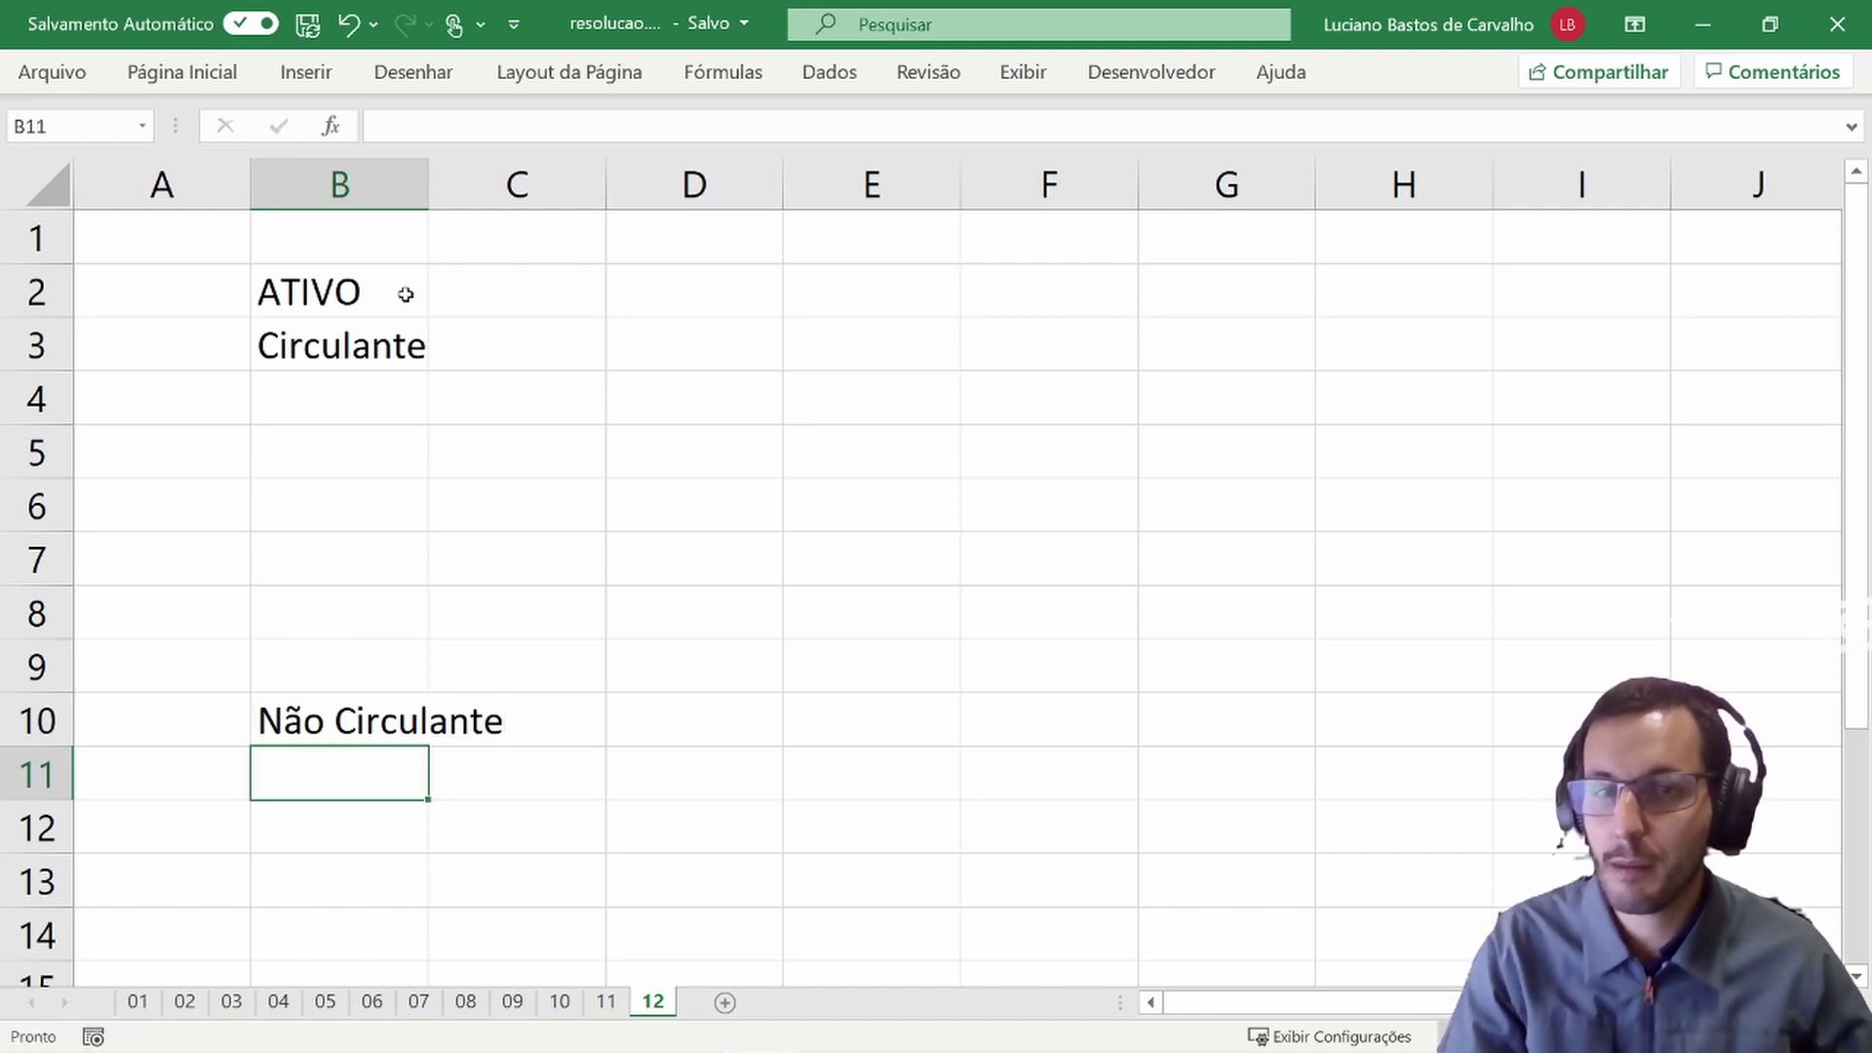
- Enter Realizável a Longo Prazo in cell B11 and Investimento in B13
{"action": "type", "text": "Realiza"}
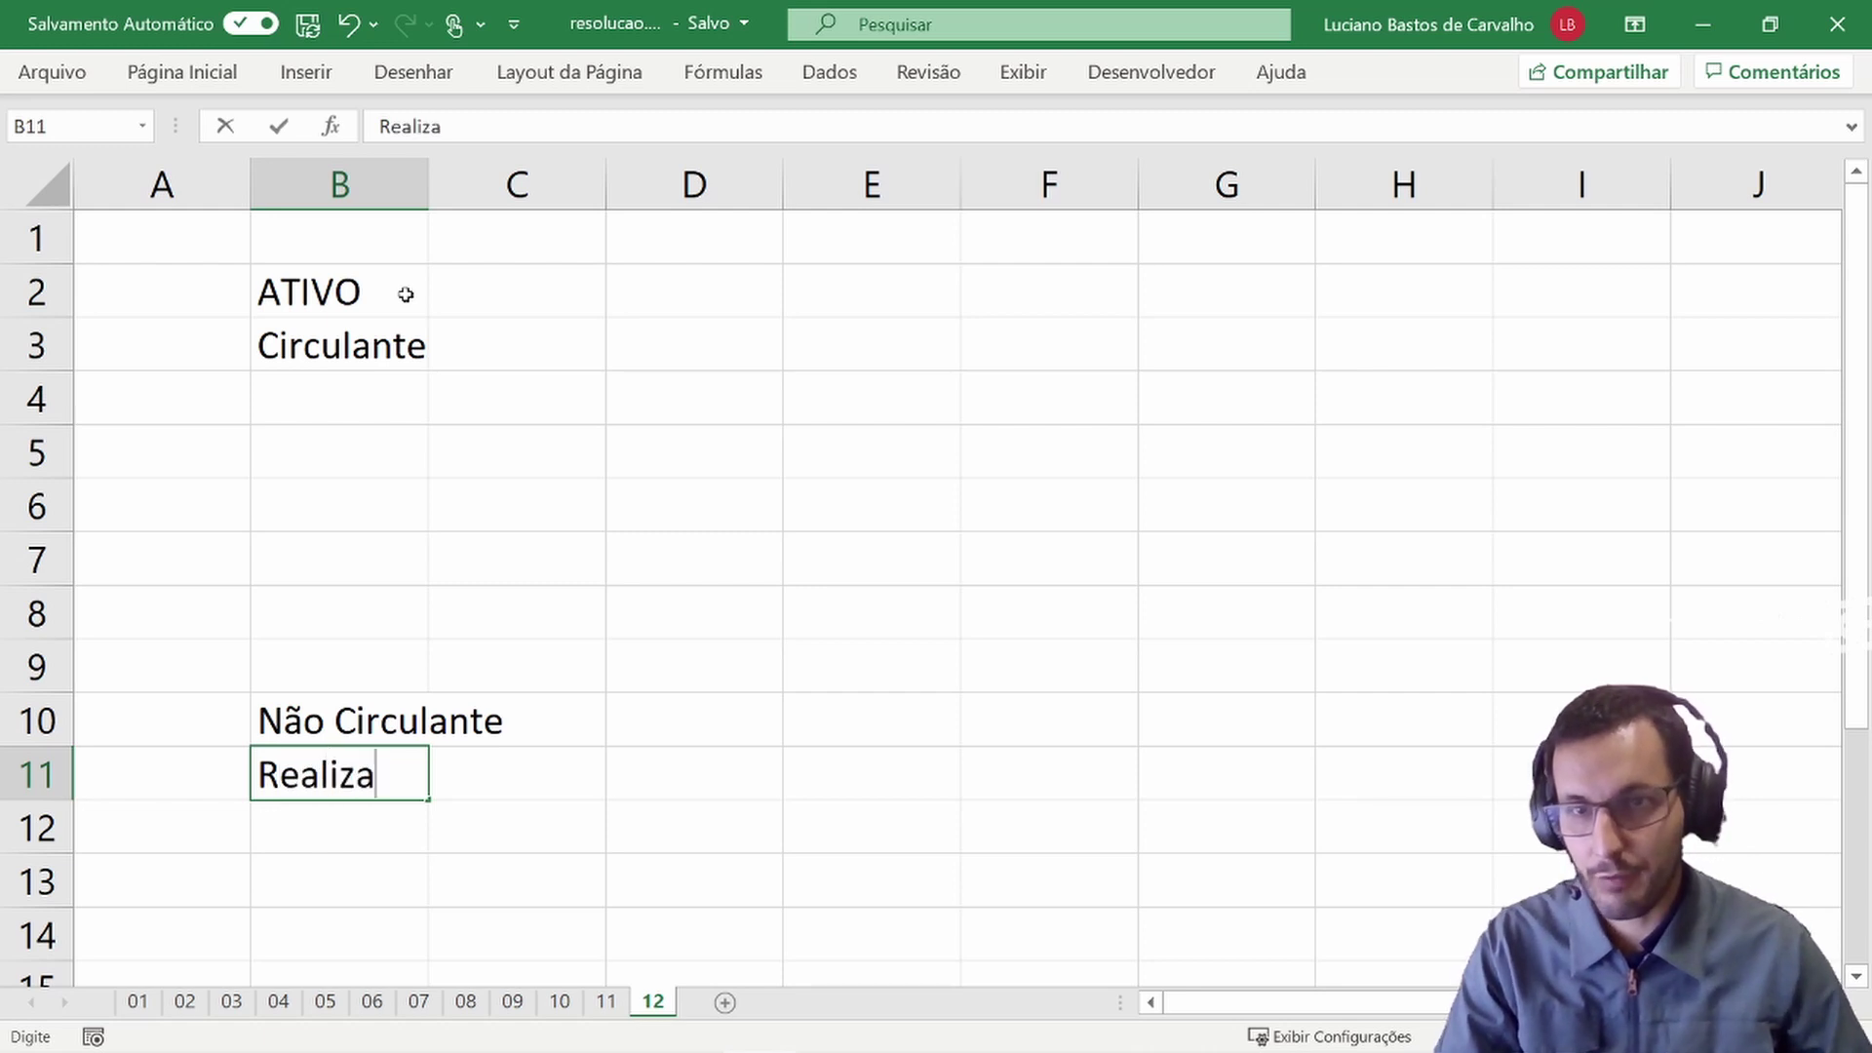
{"action": "key", "text": "BackSpace"}
{"action": "type", "text": "ável a L"}
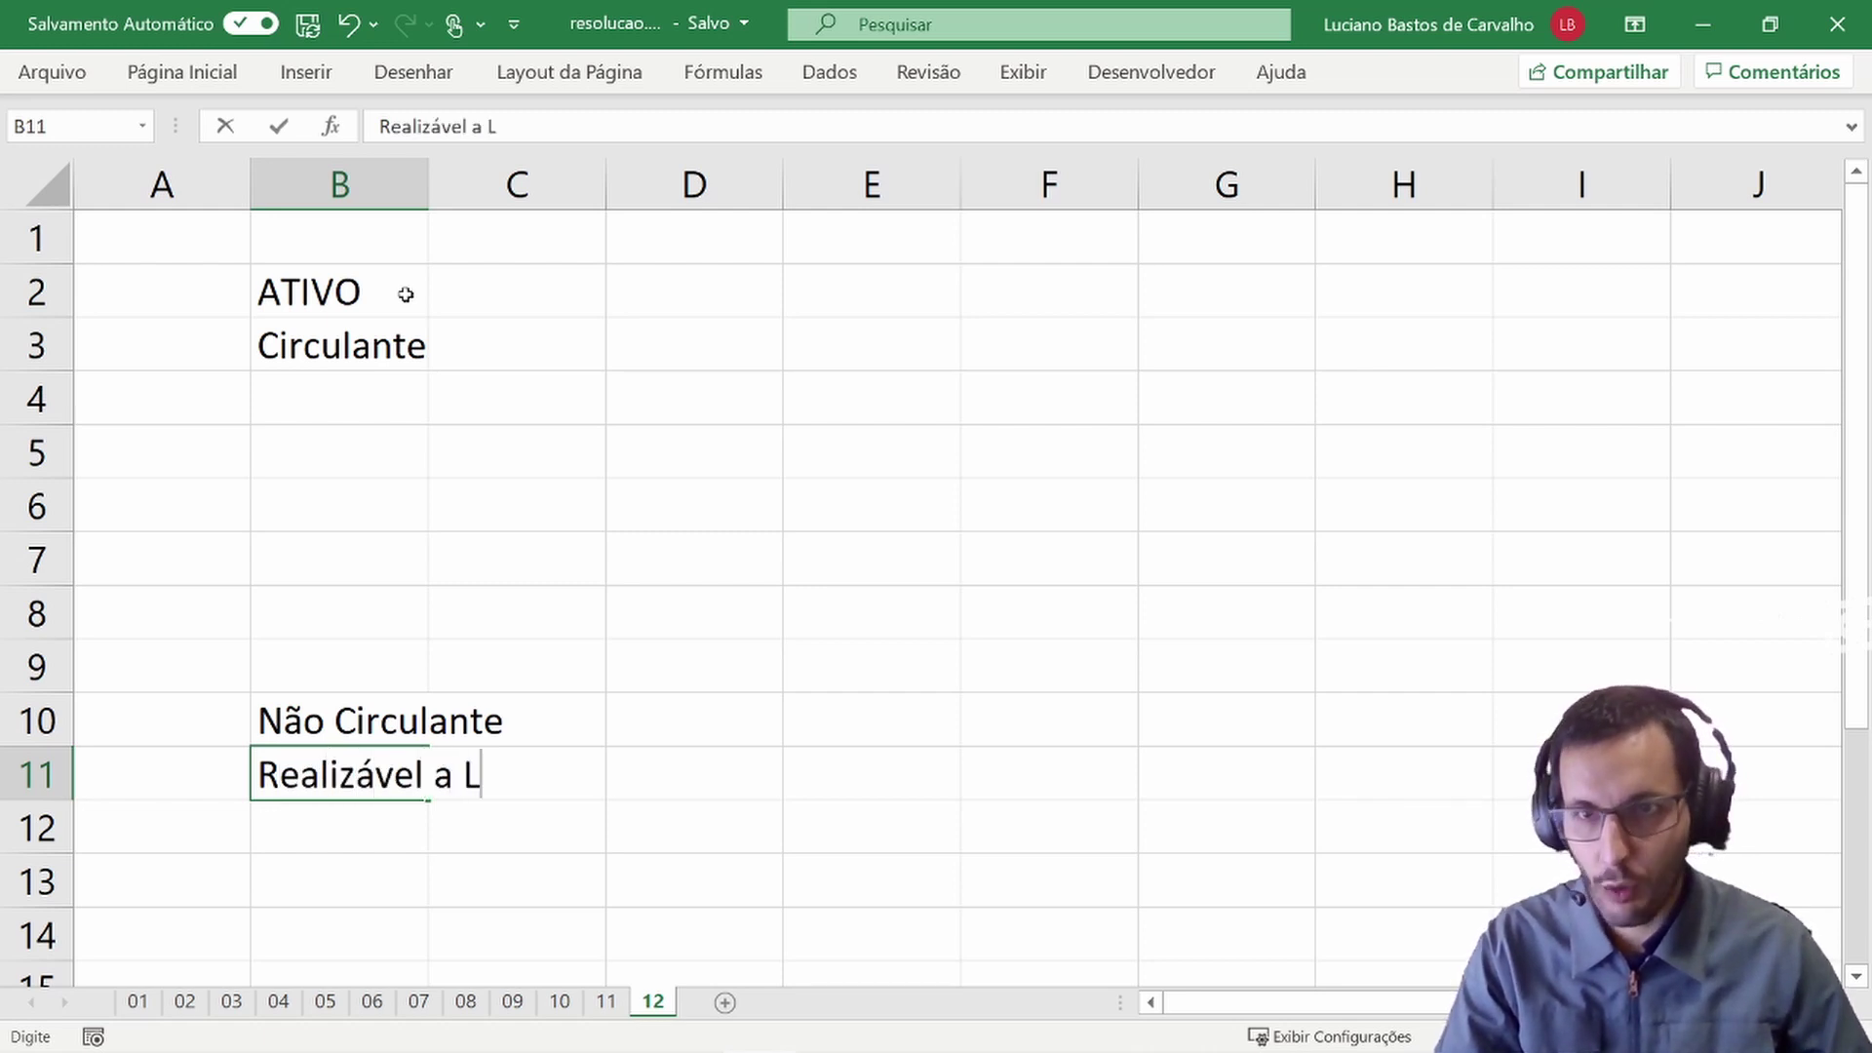
{"action": "type", "text": "ongo Prazo"}
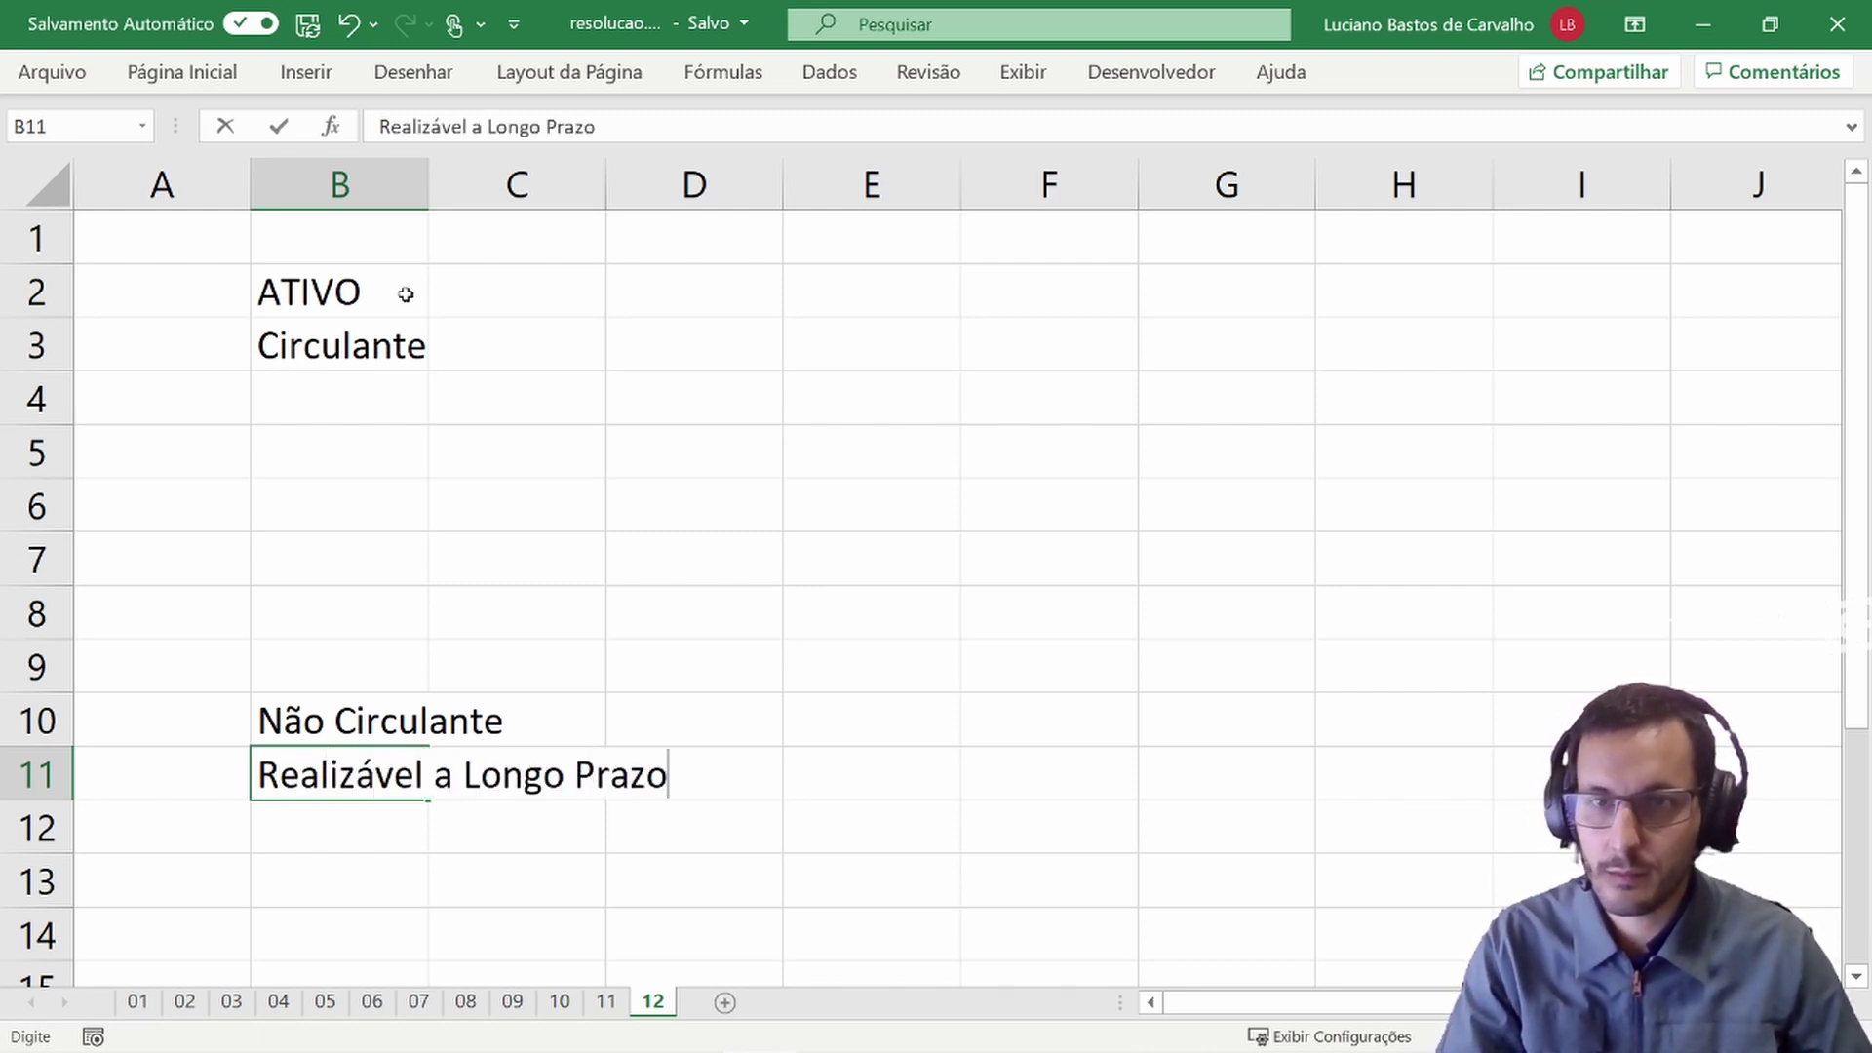
{"action": "key", "text": "Return"}
{"action": "key", "text": "Return"}
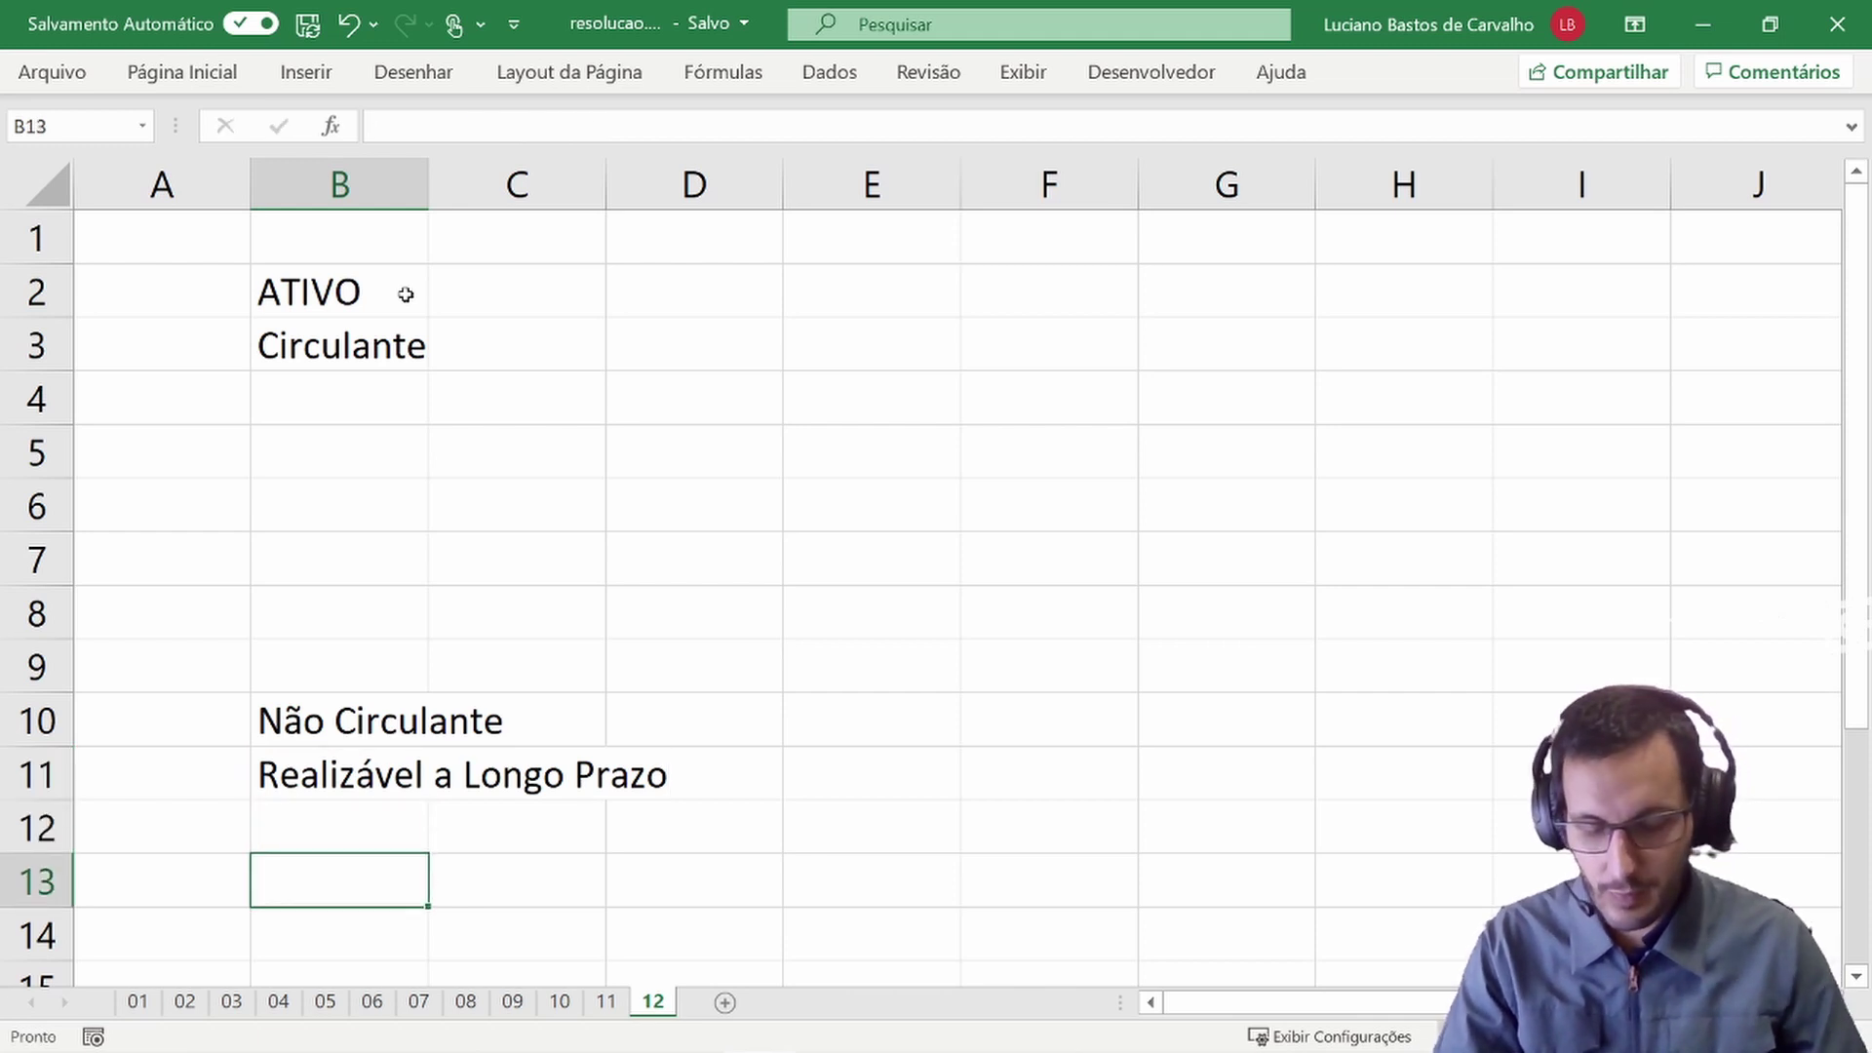
{"action": "type", "text": "Investimento"}
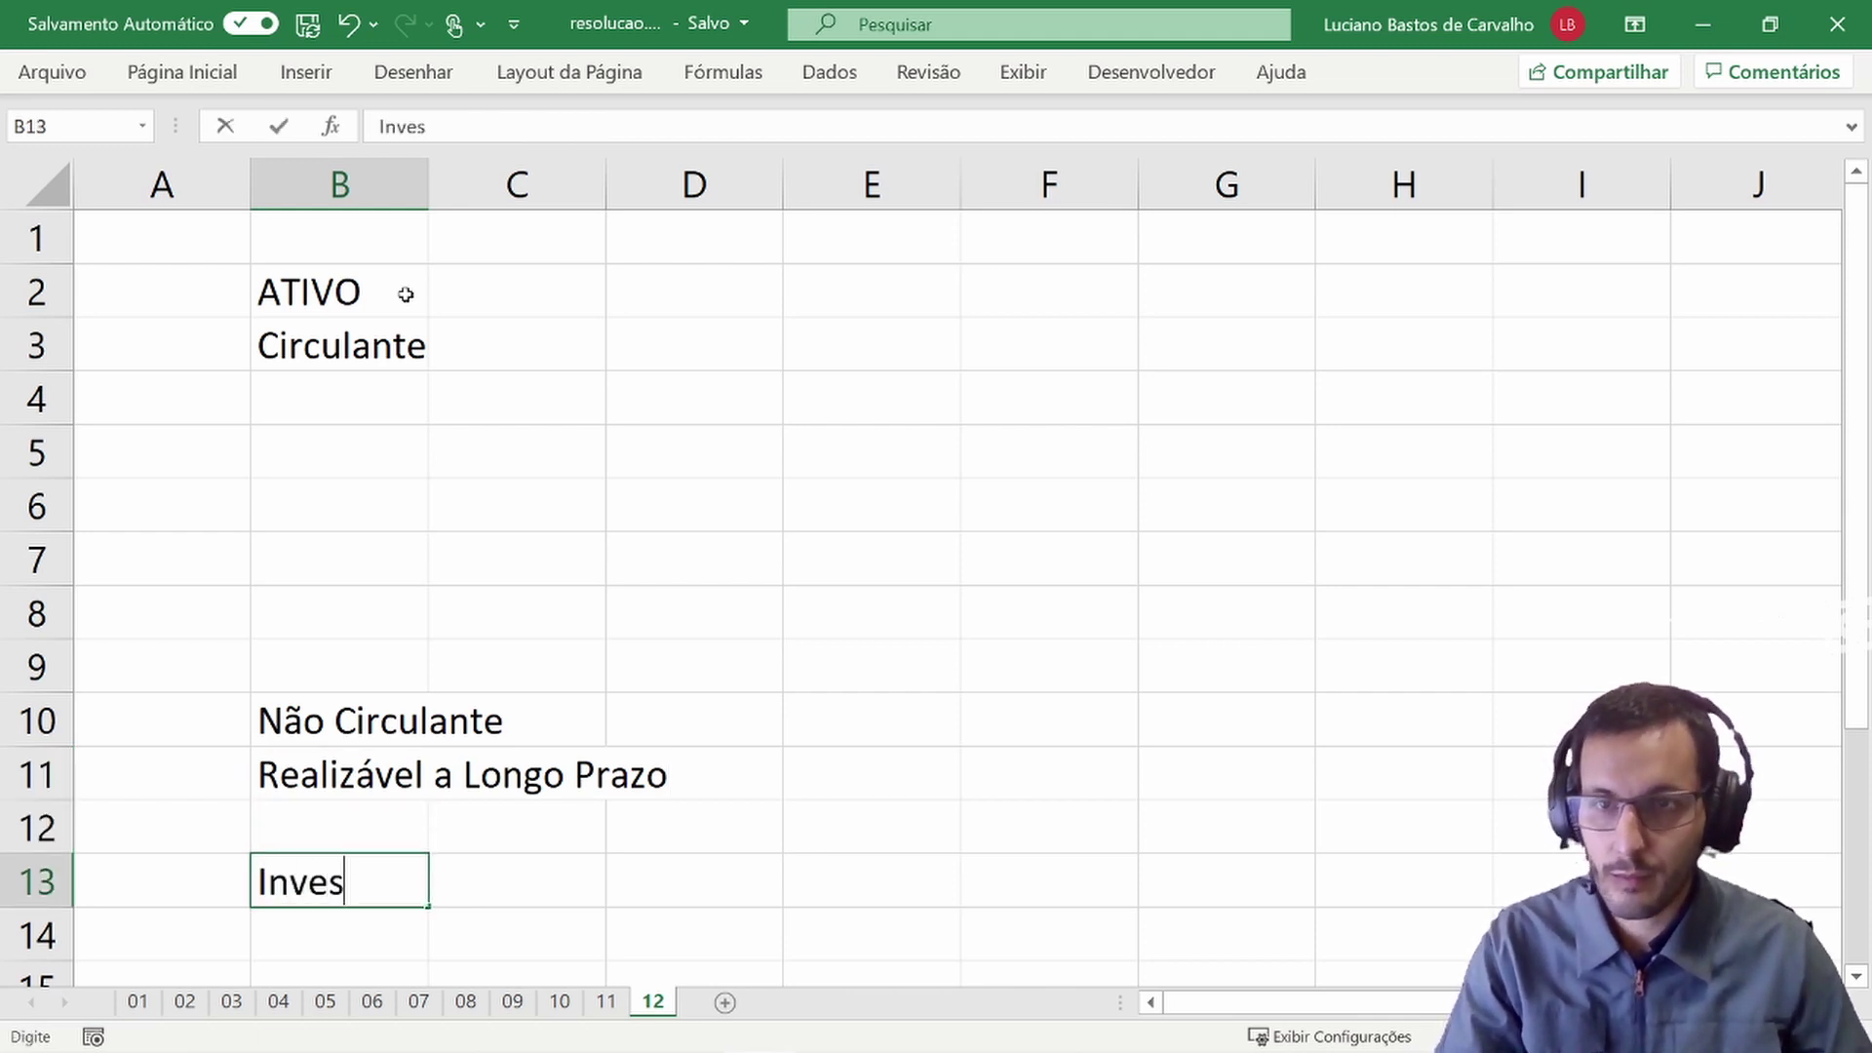
{"action": "key", "text": "Return"}
- Enter the subgroup Imobilizado in cell B16
{"action": "key", "text": "Return"}
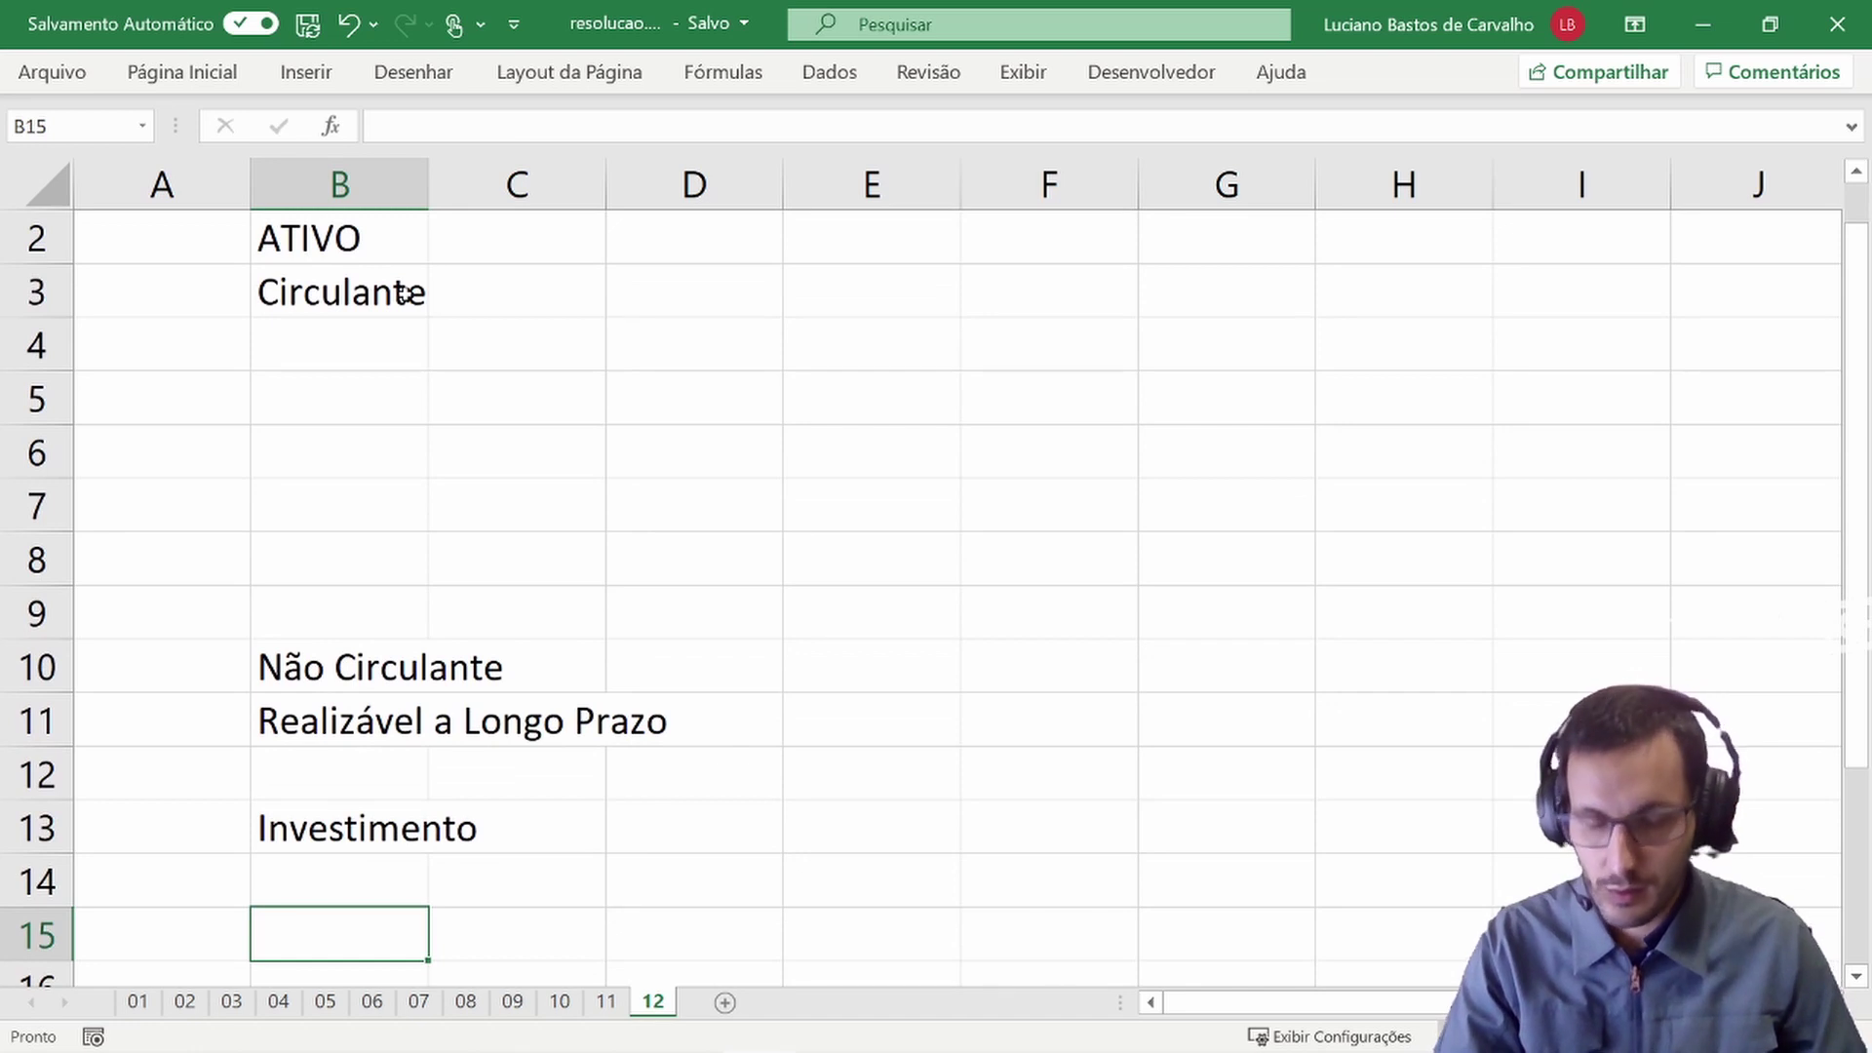
{"action": "key", "text": "Return"}
{"action": "type", "text": "Imov"}
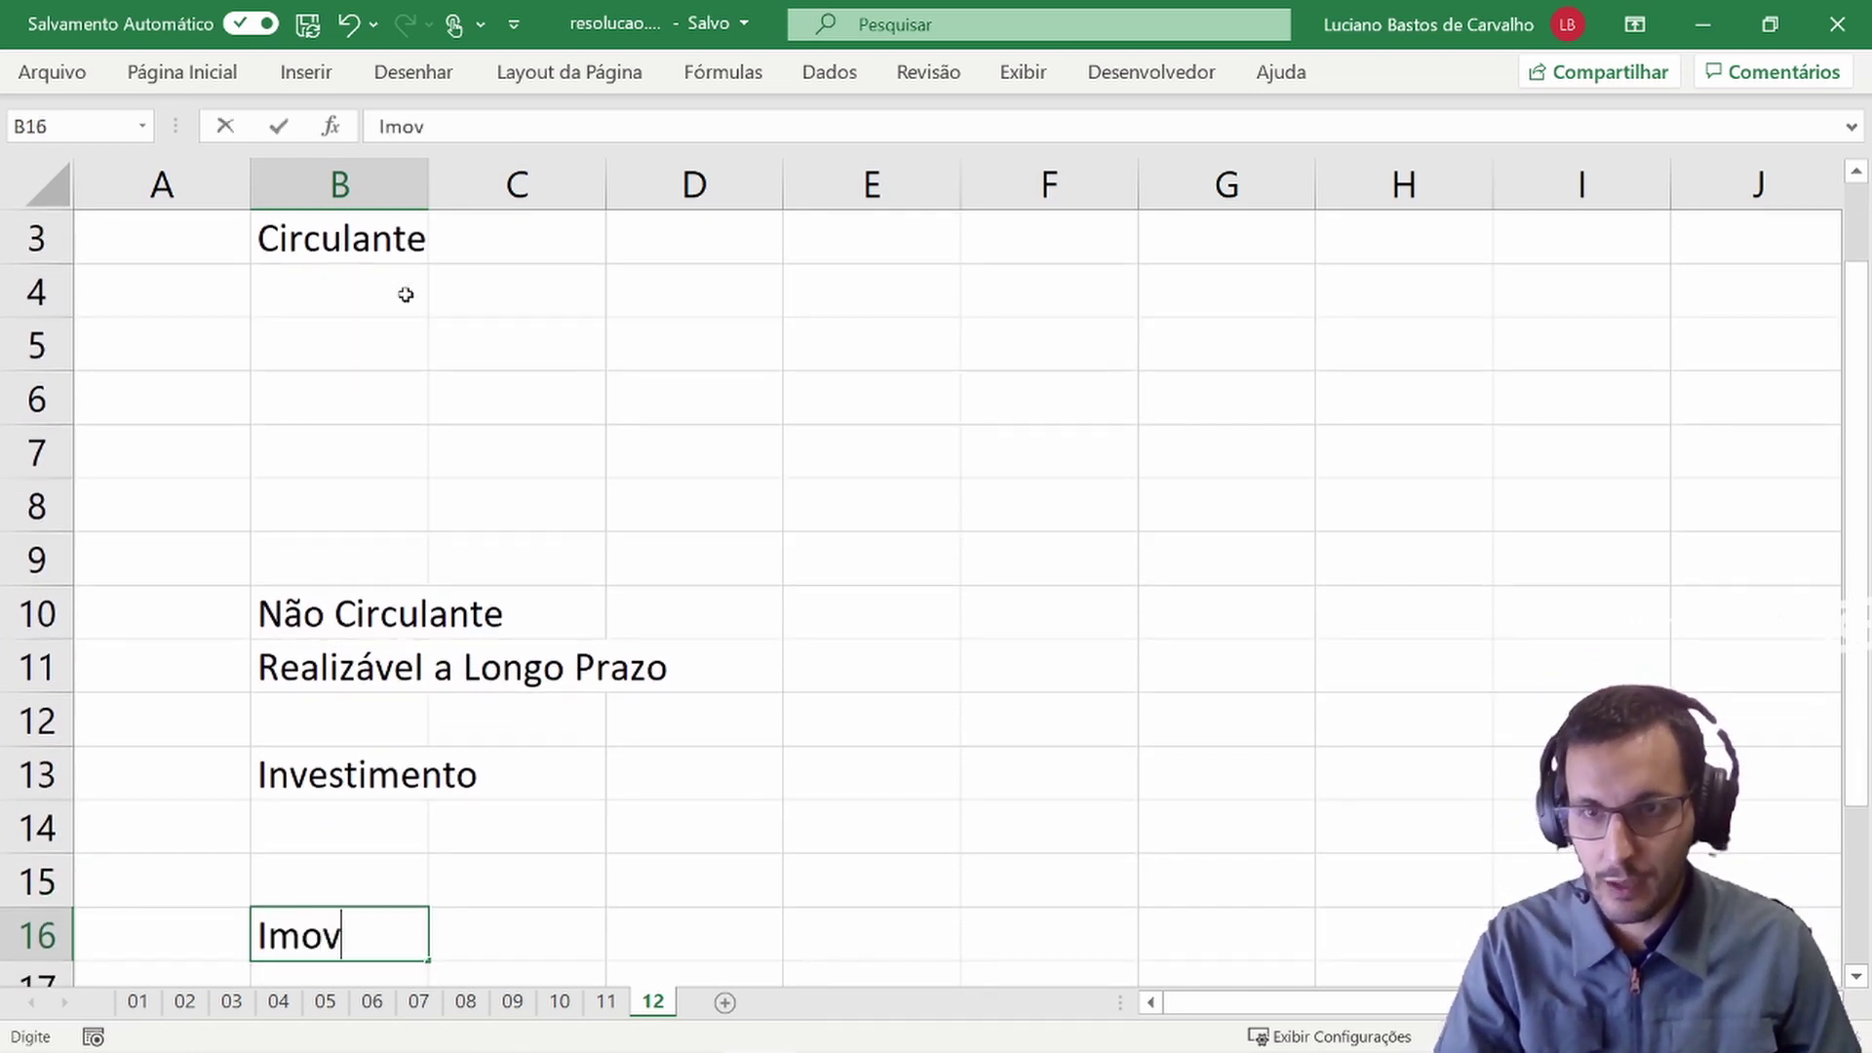
{"action": "key", "text": "BackSpace"}
{"action": "type", "text": "bilizado"}
{"action": "key", "text": "Return"}
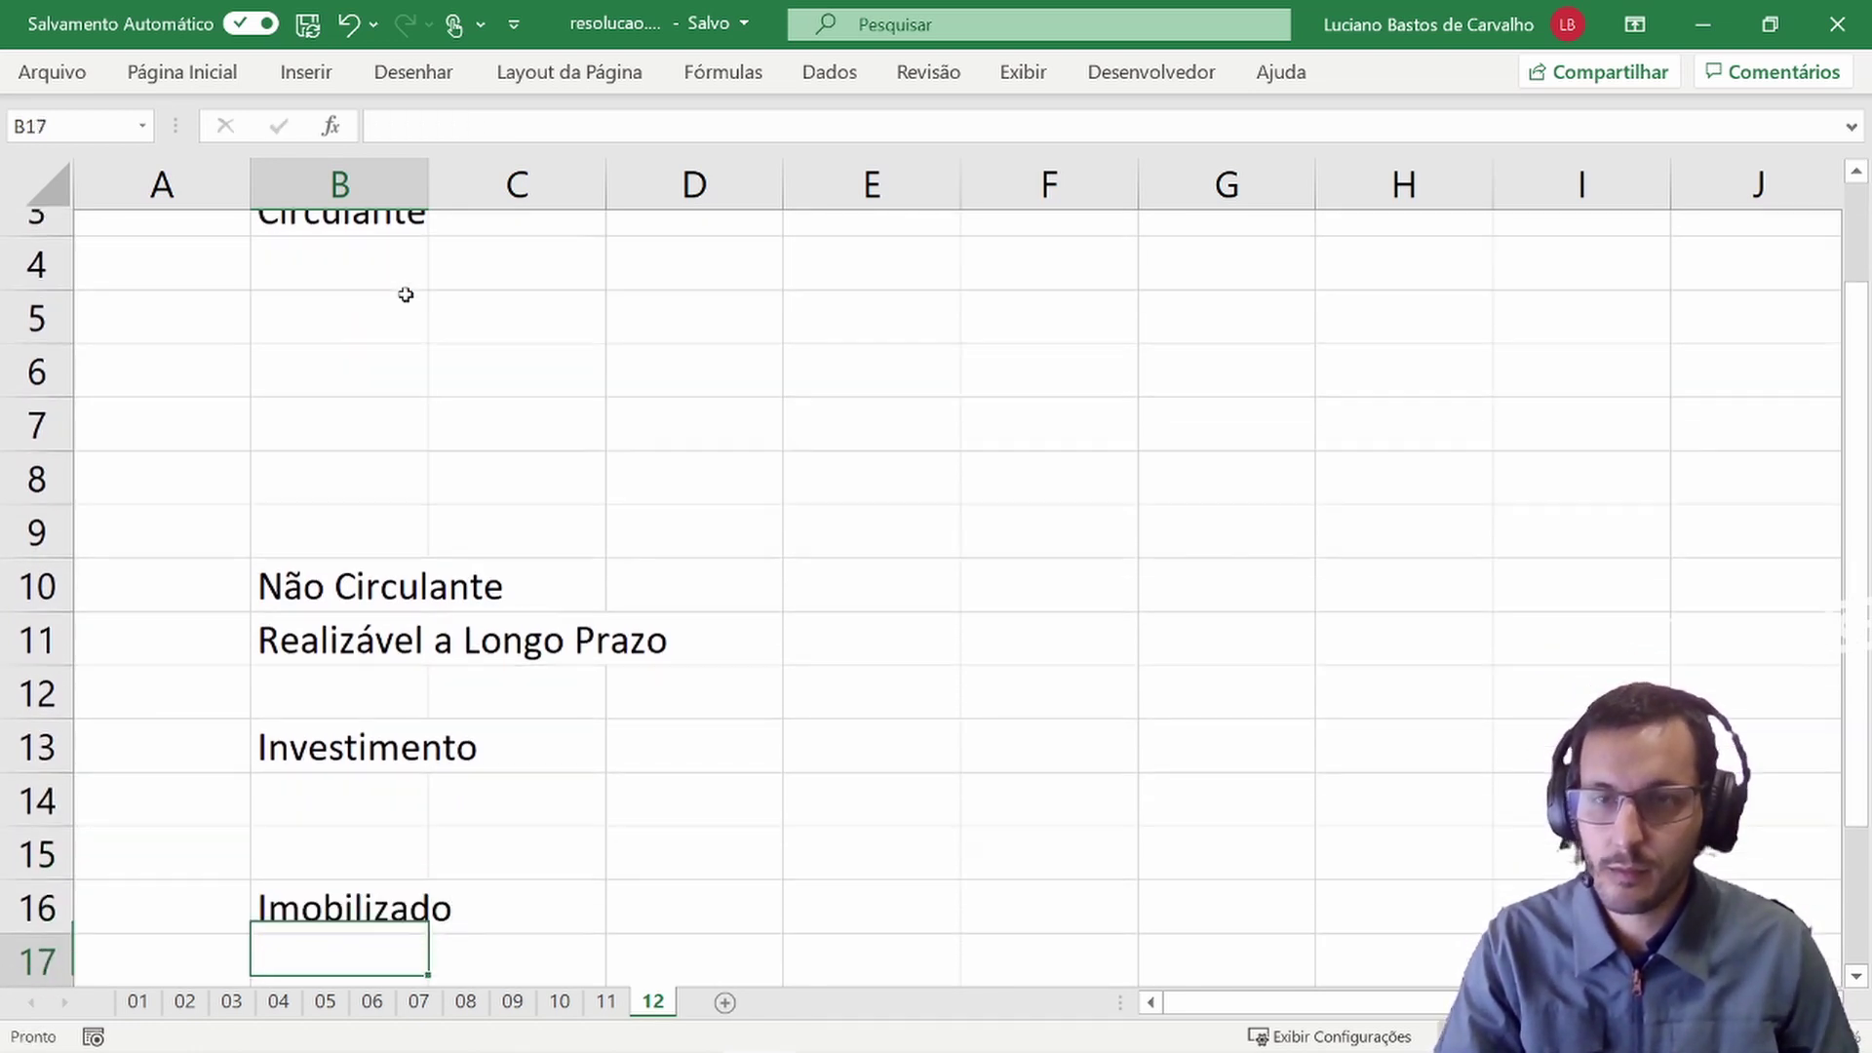
- Enter the subgroup Intangível in cell B20, leaving three blank rows under Imobilizado
{"action": "key", "text": "Return"}
{"action": "key", "text": "Return"}
{"action": "key", "text": "Return"}
{"action": "type", "text": "Int"}
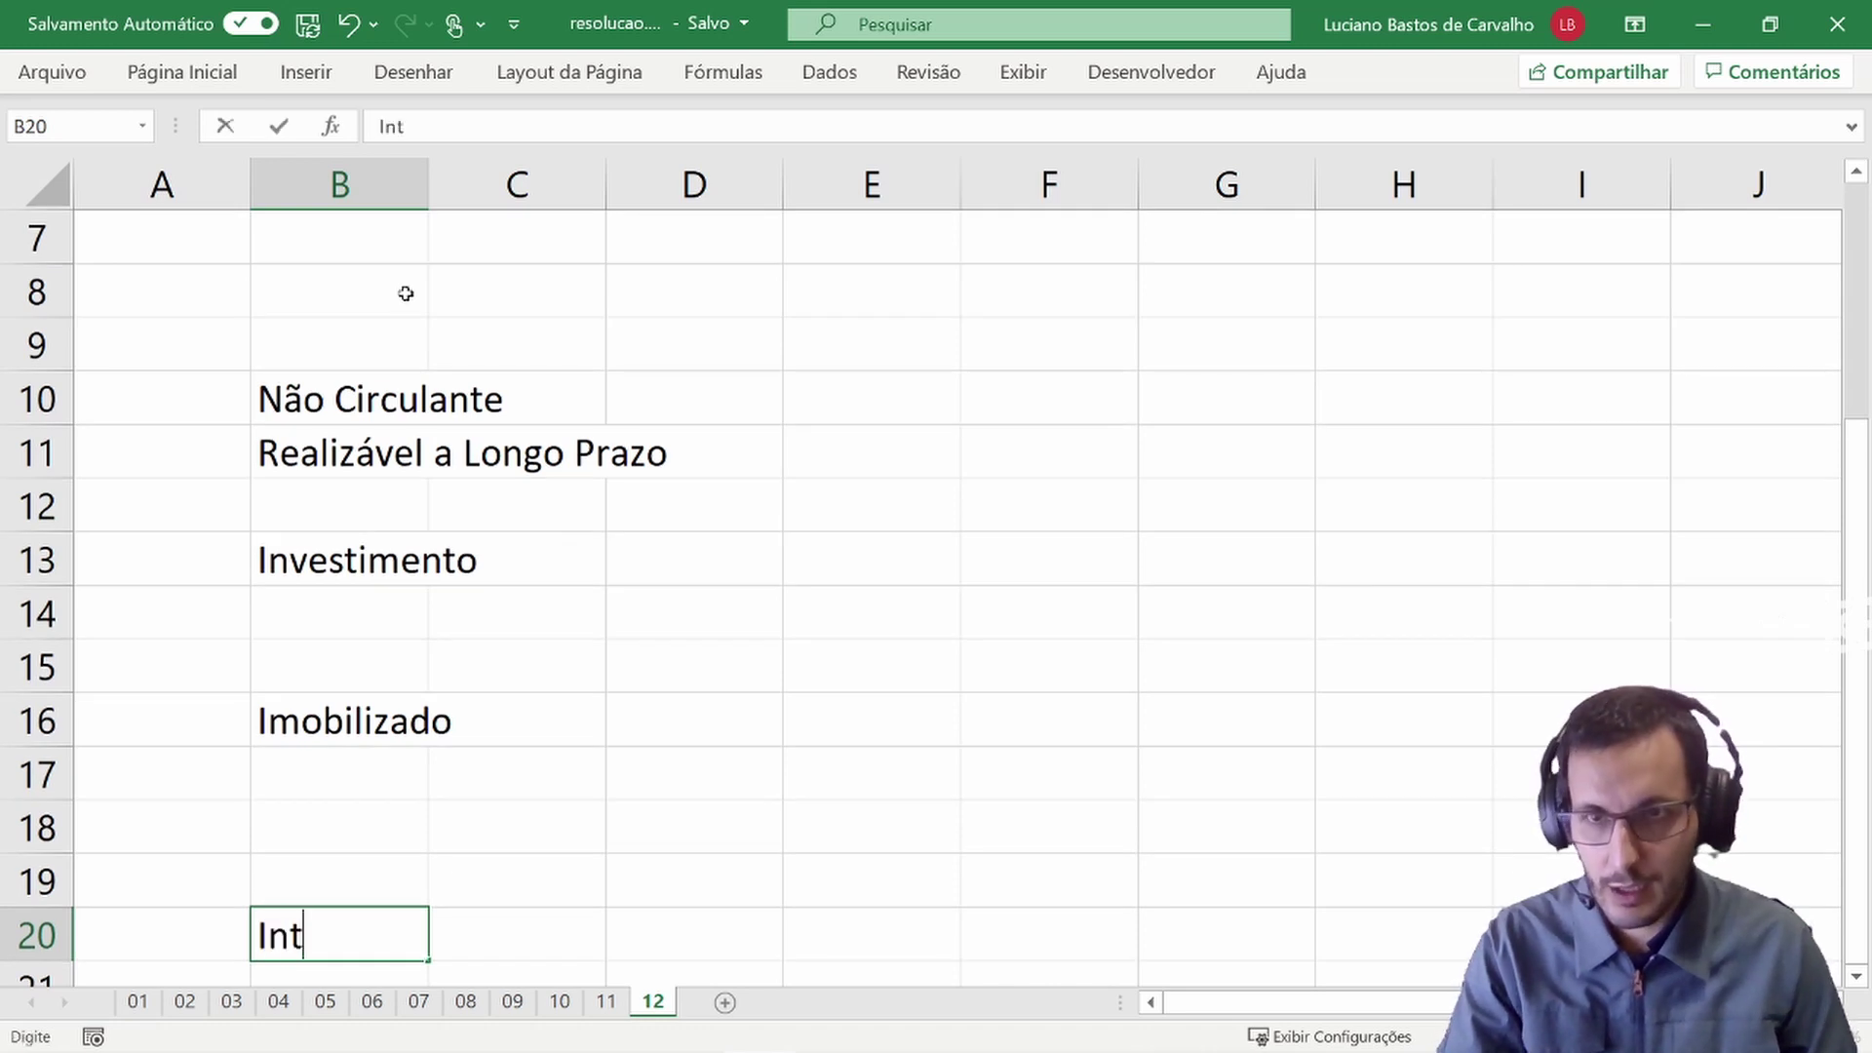
{"action": "type", "text": "angível"}
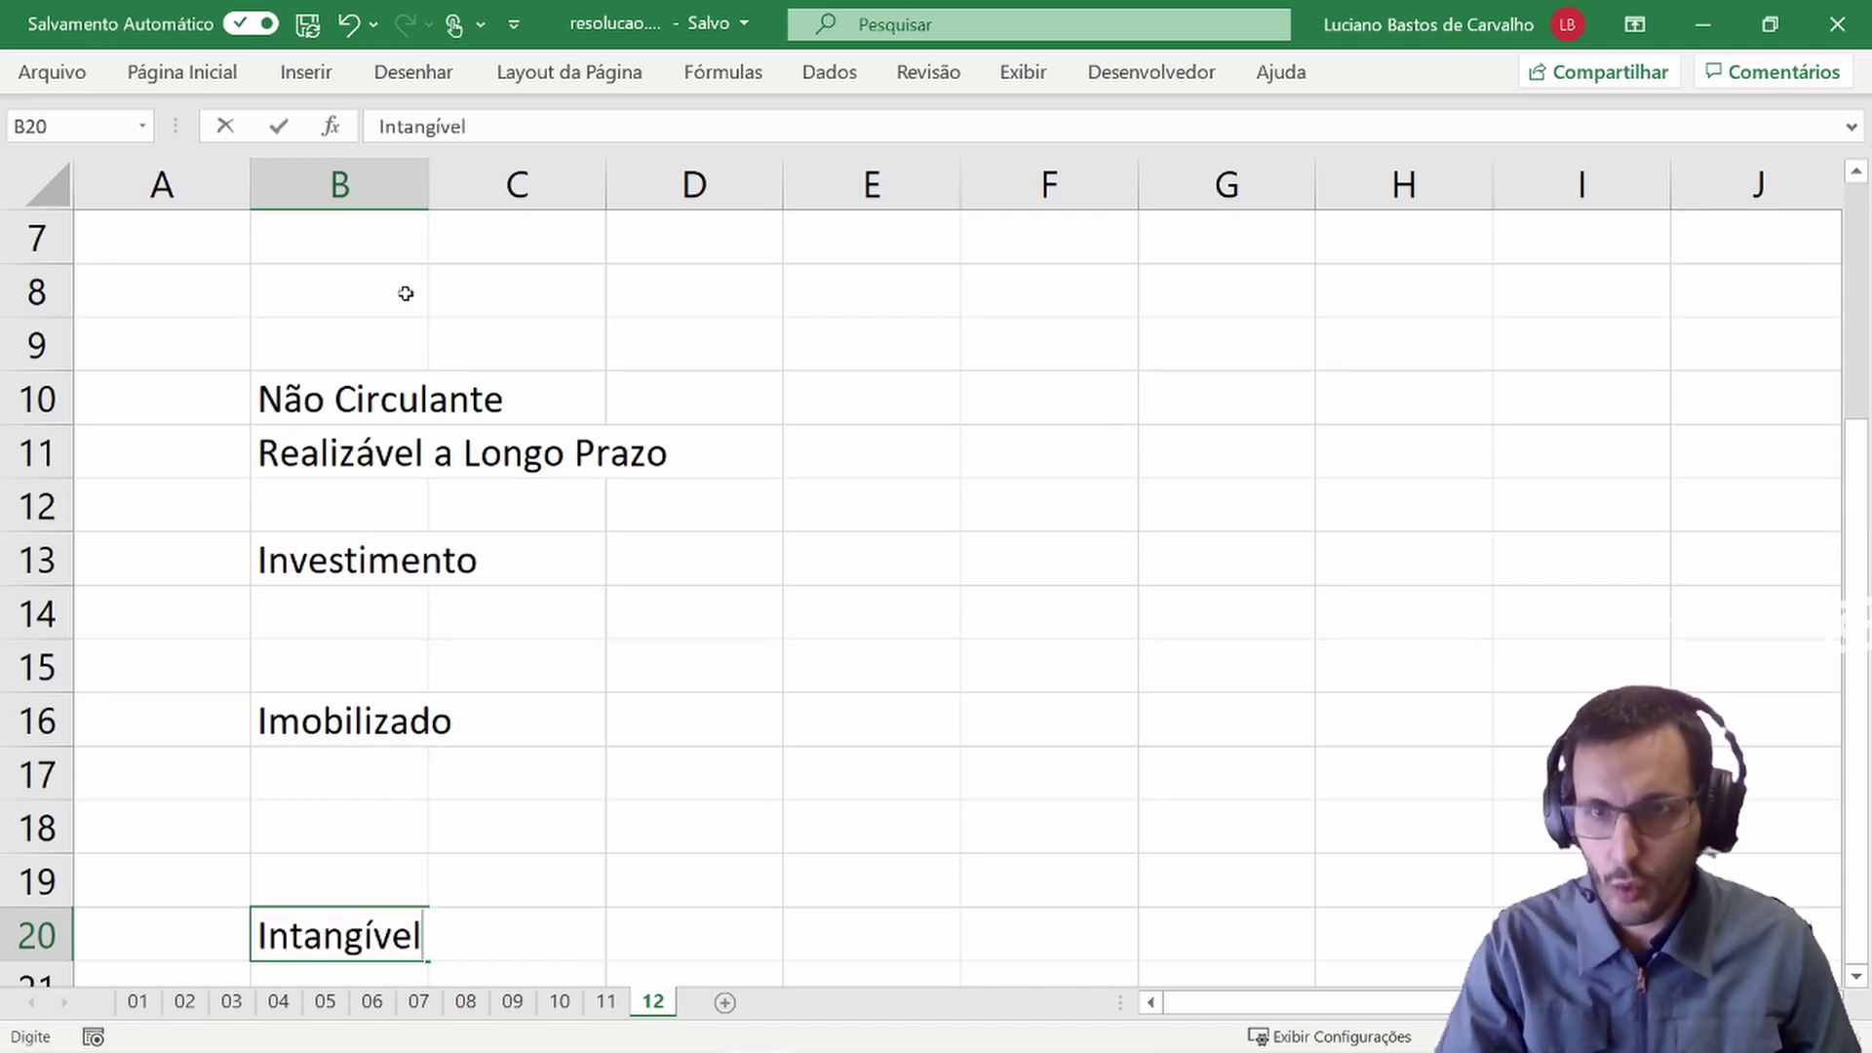
{"action": "key", "text": "Return"}
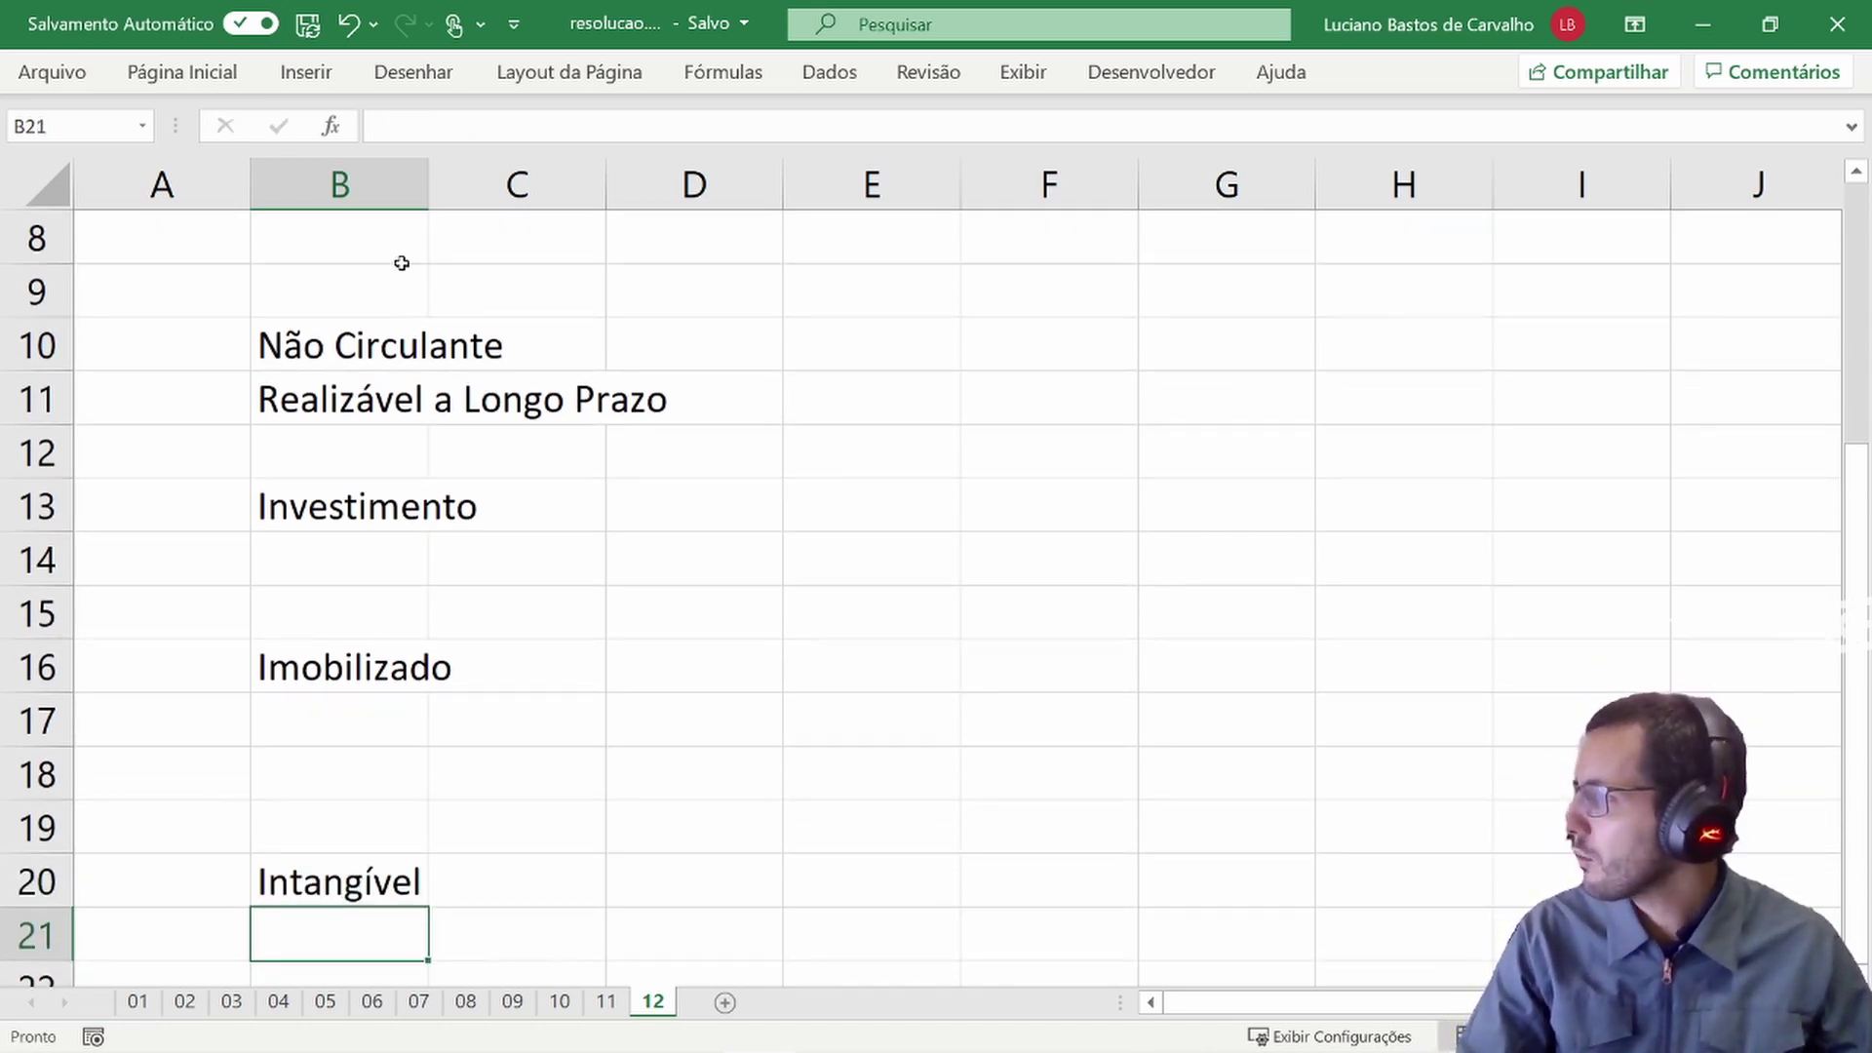
- Widen column B to fit its labels and indent Realizável a Longo Prazo in B11 by two levels
{"action": "left_click_drag", "start_coordinate": [428, 192], "coordinate": [722, 200]}
{"action": "left_click", "coordinate": [538, 404]}
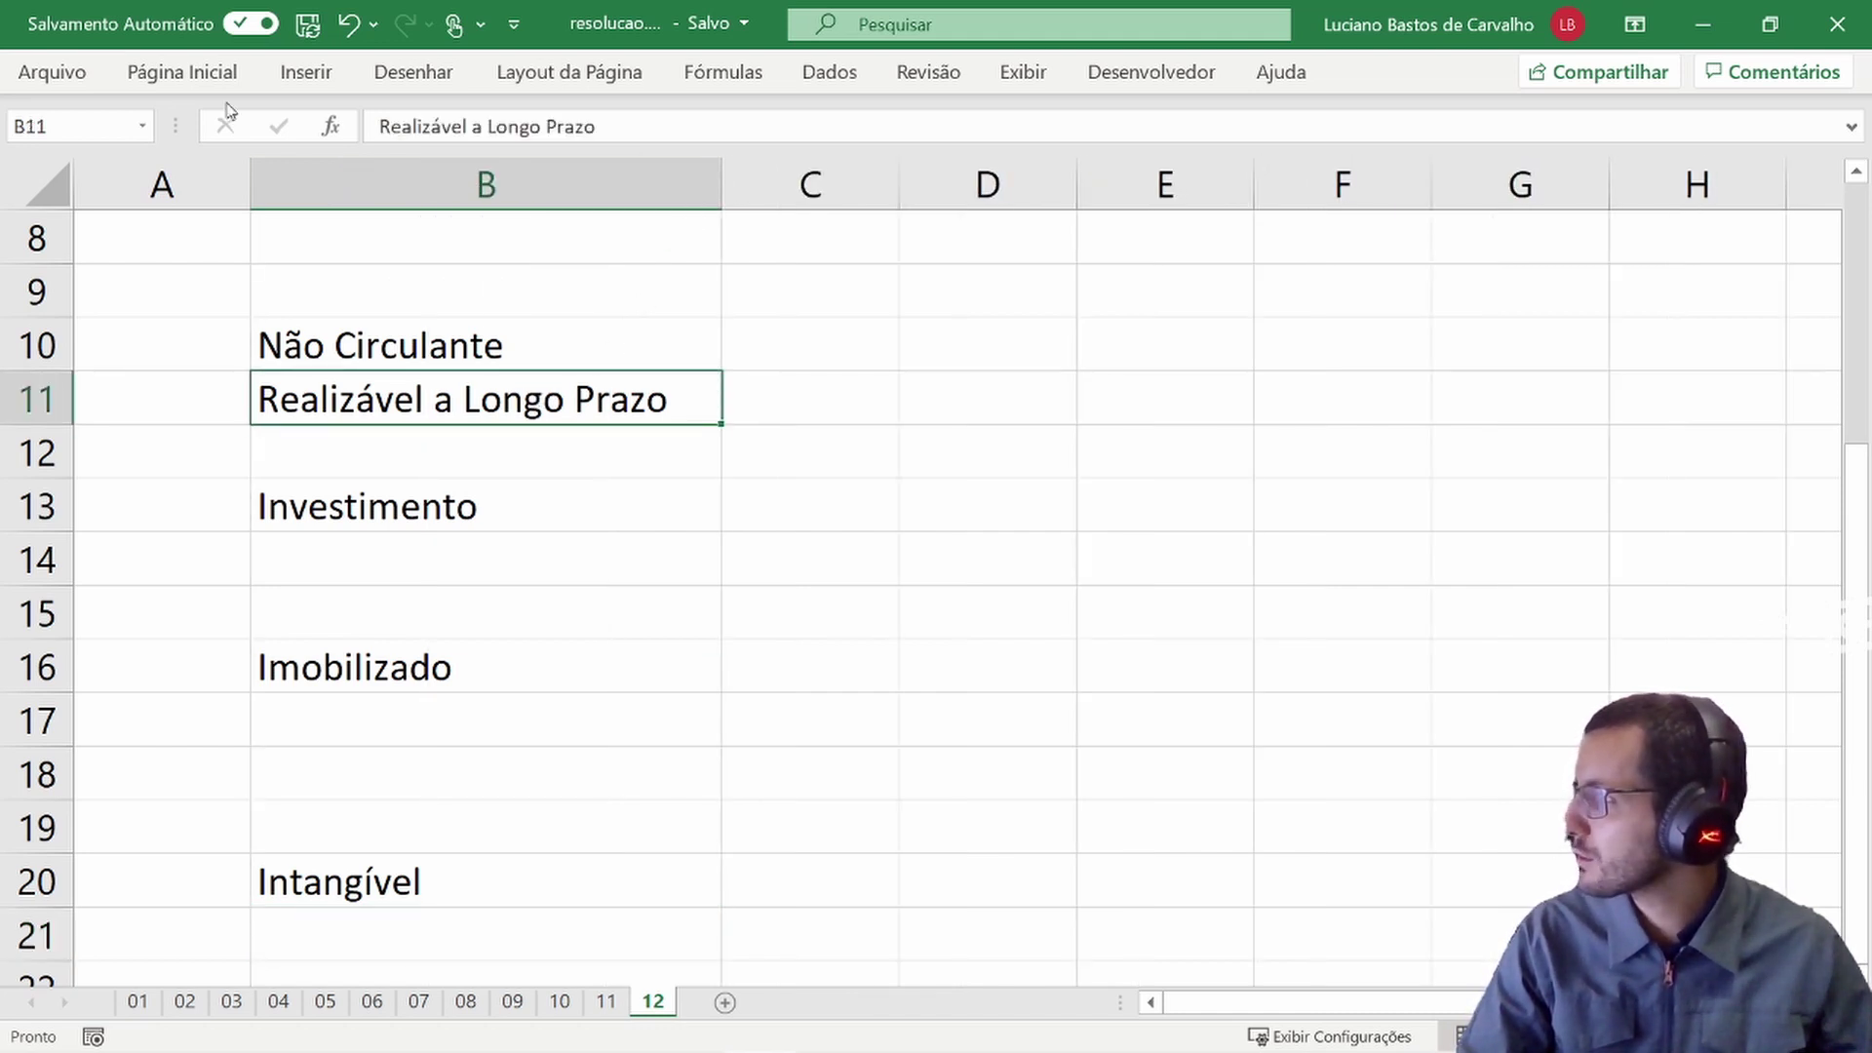
{"action": "left_click", "coordinate": [182, 72]}
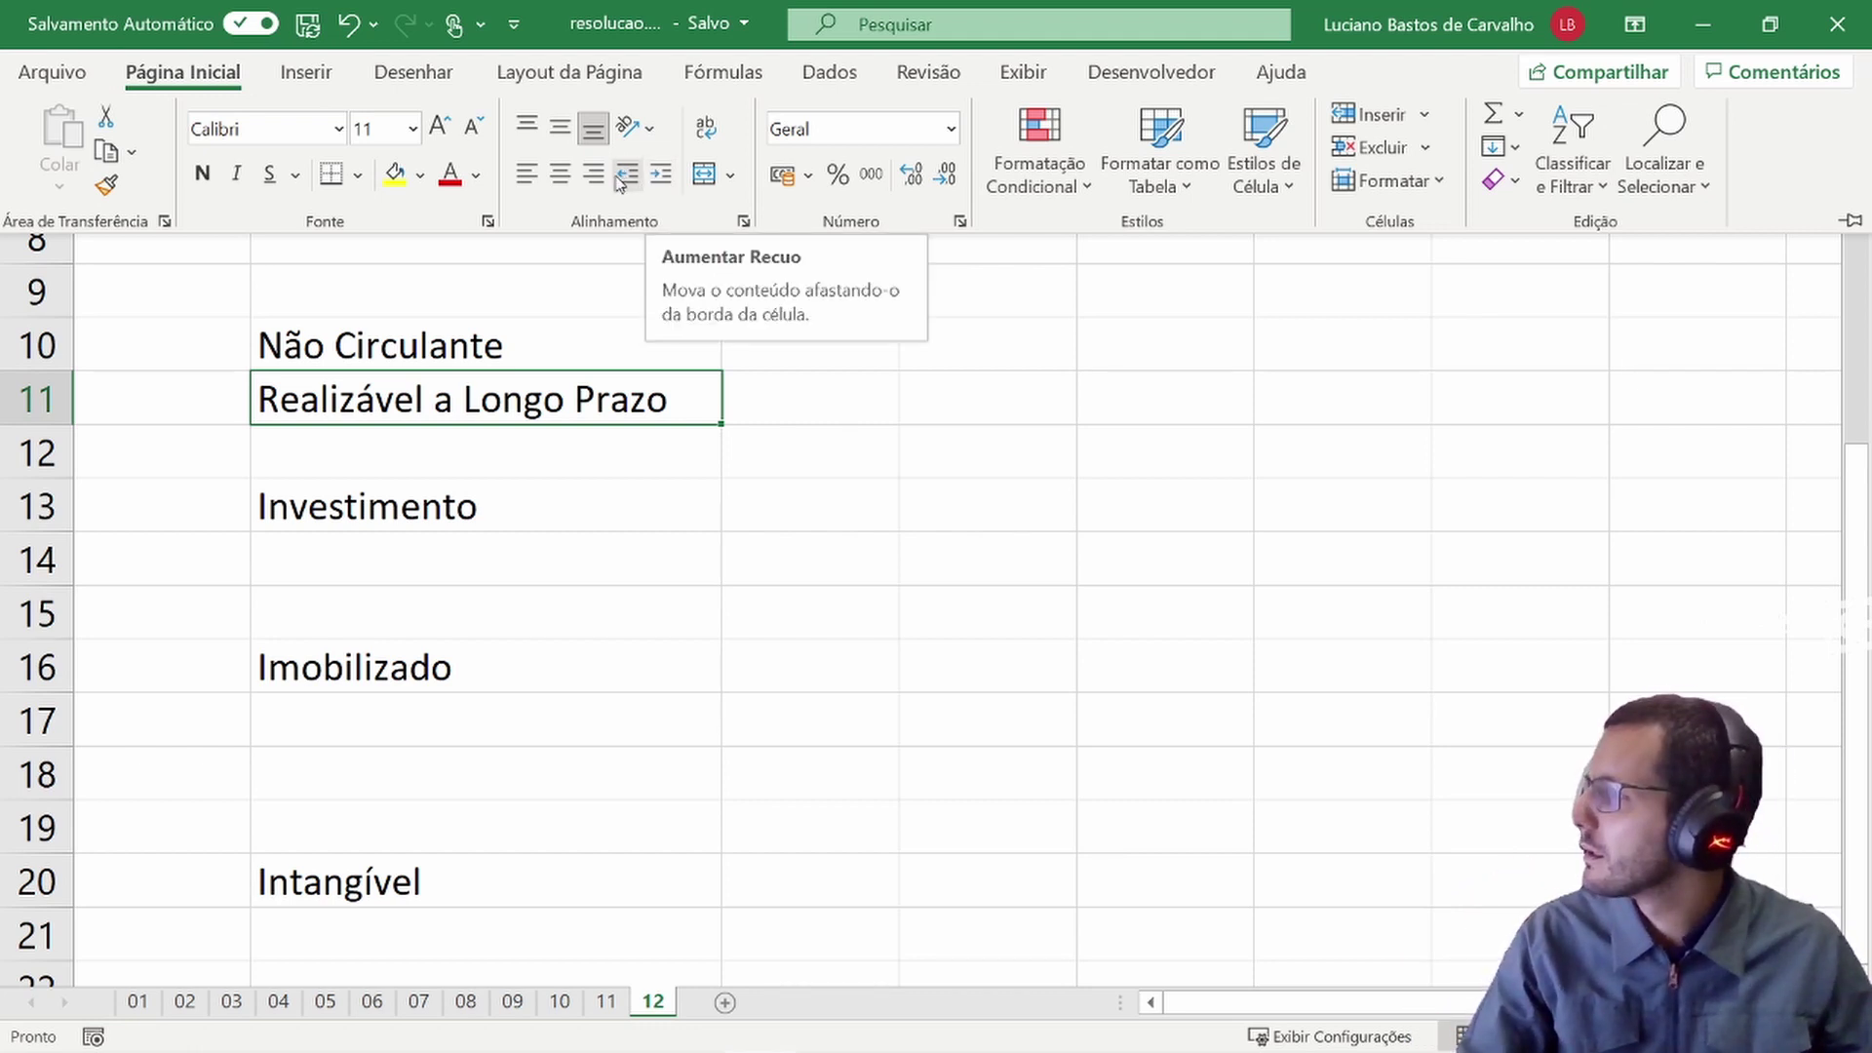
{"action": "left_click", "coordinate": [661, 179]}
{"action": "left_click", "coordinate": [660, 180]}
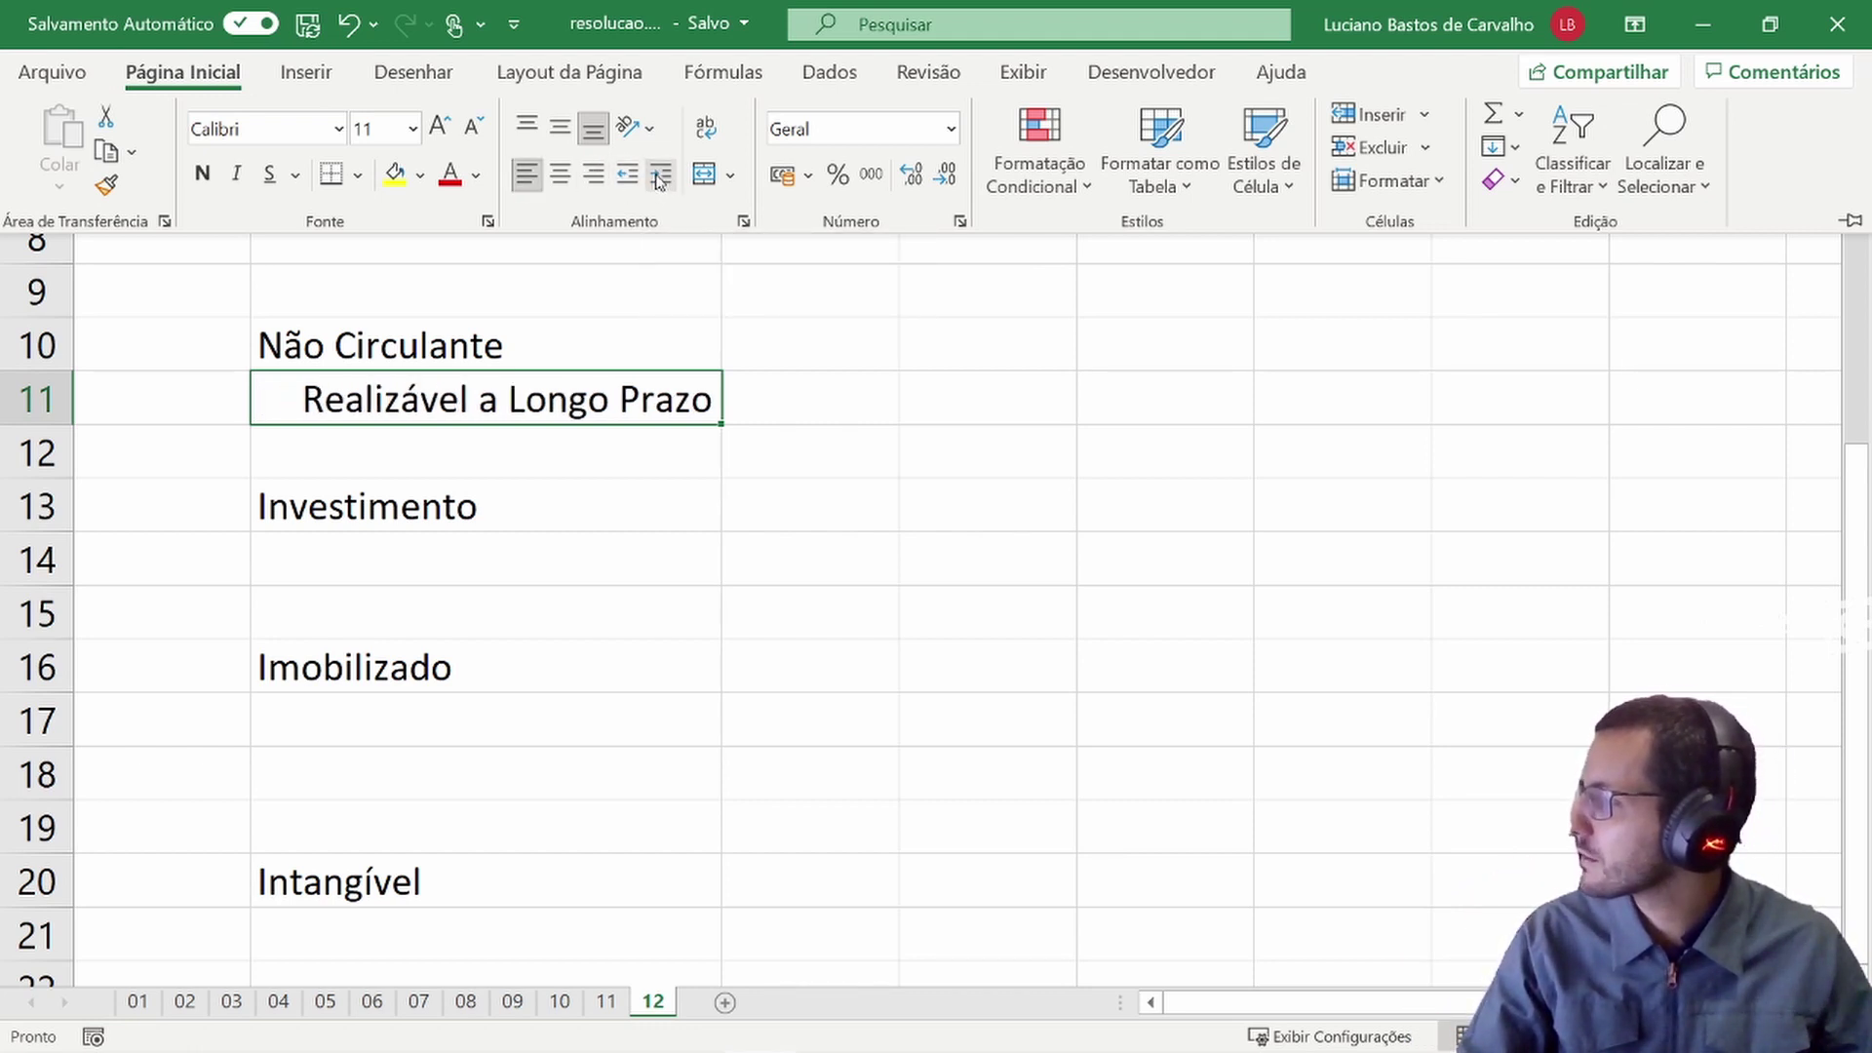
- Apply the same two-level indent to Investimento, Imobilizado and Intangível in column B
{"action": "left_click", "coordinate": [539, 497]}
{"action": "left_click", "coordinate": [478, 504]}
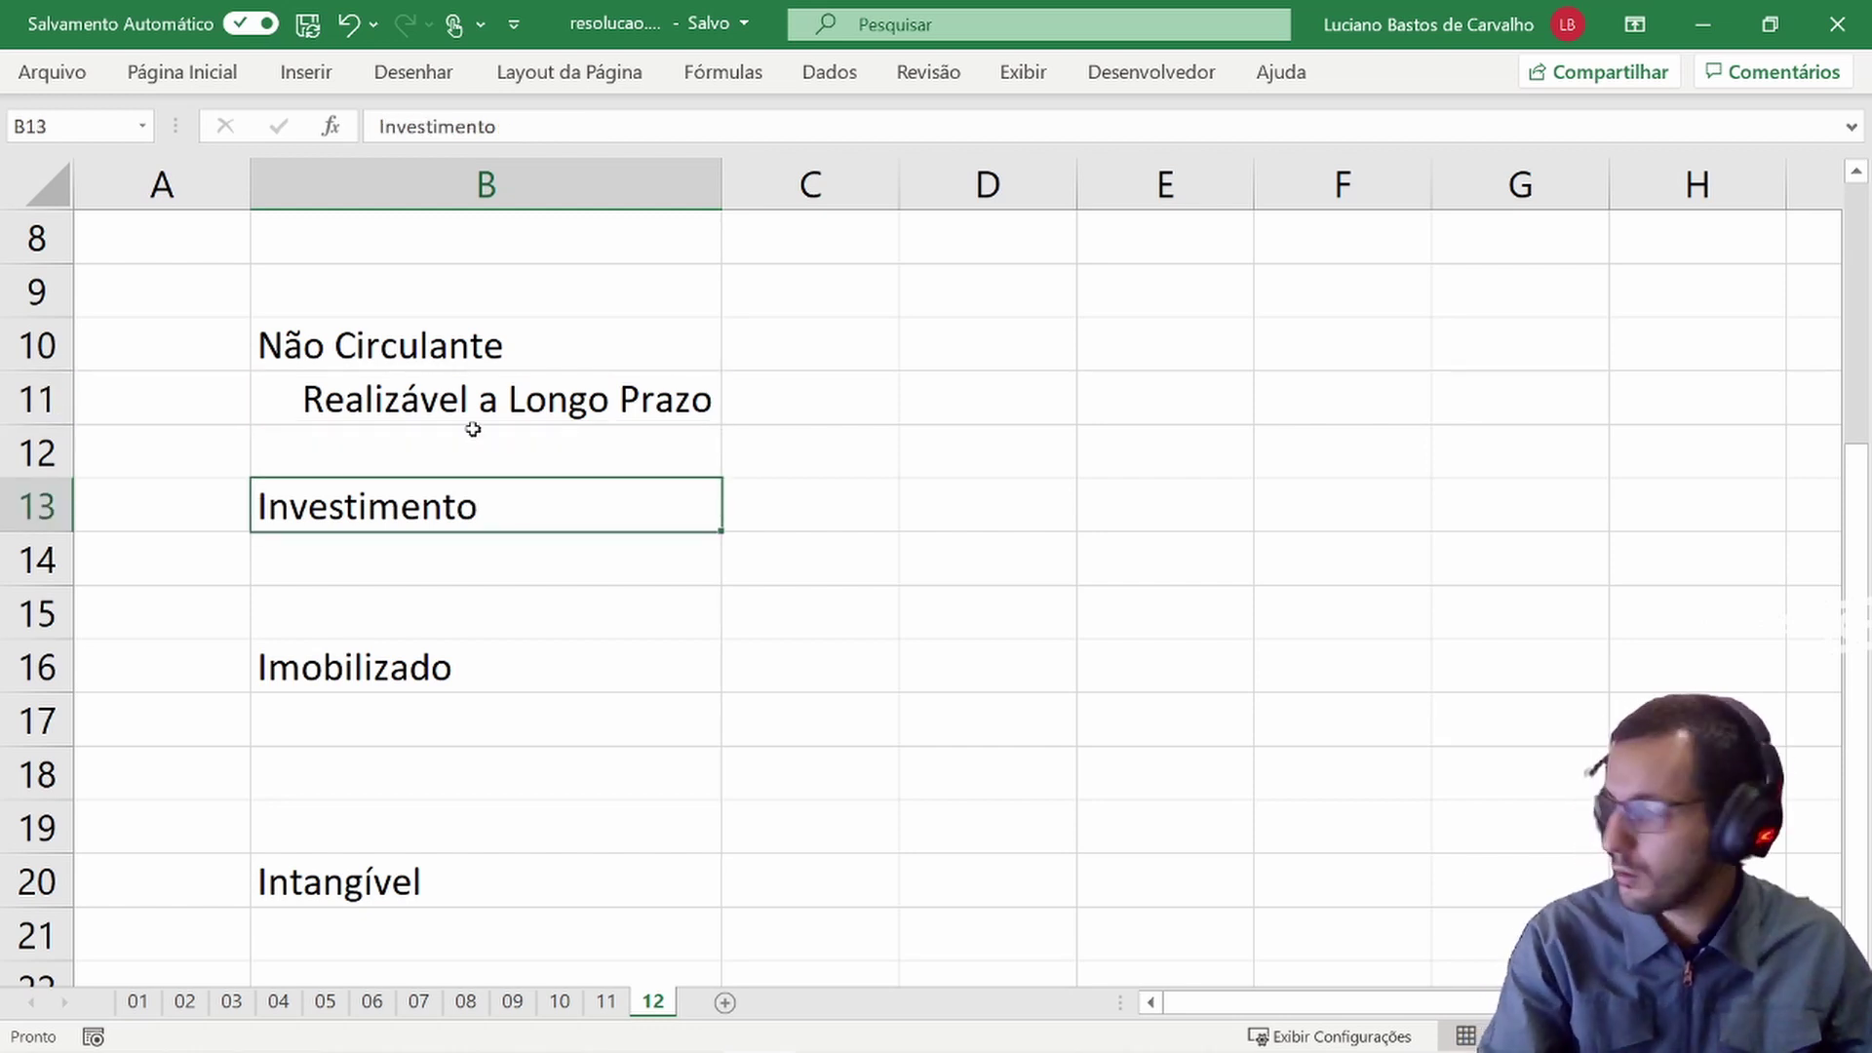
{"action": "key", "text": "F4"}
{"action": "left_click", "coordinate": [417, 660]}
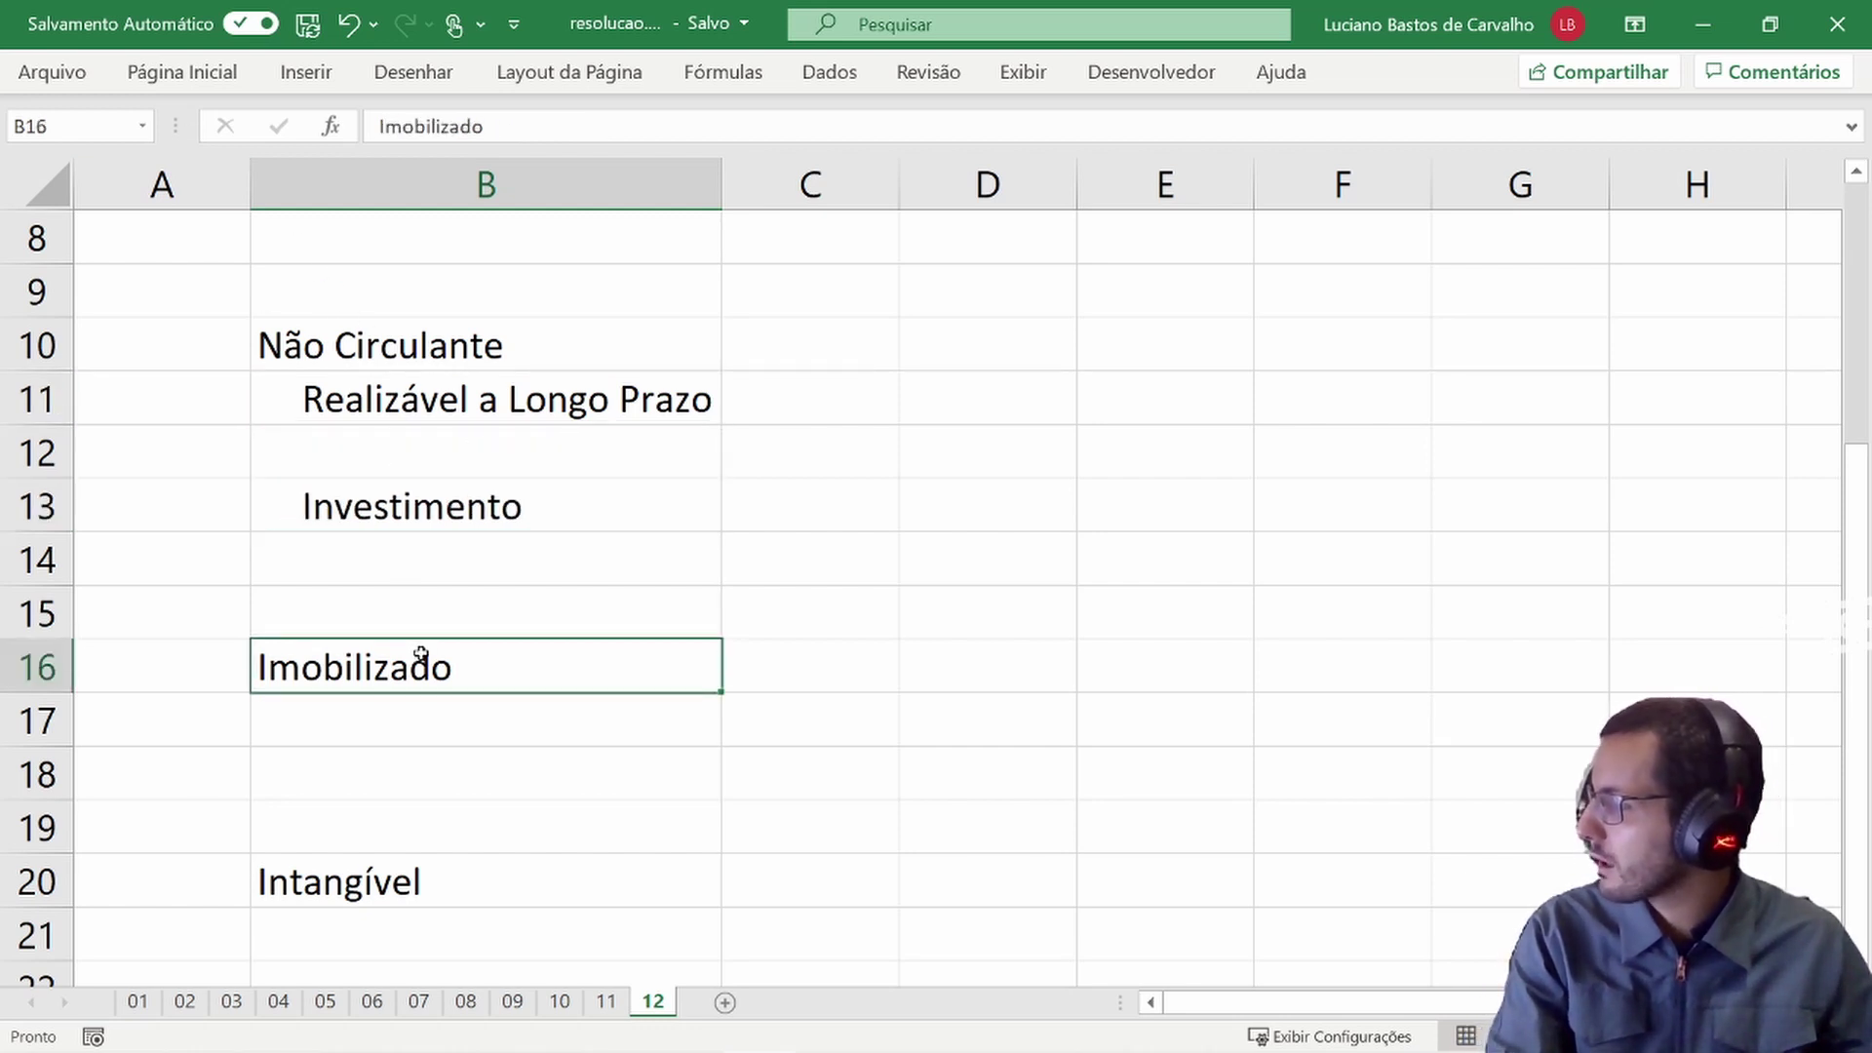
{"action": "key", "text": "F4"}
{"action": "left_click", "coordinate": [428, 870]}
{"action": "key", "text": "F4"}
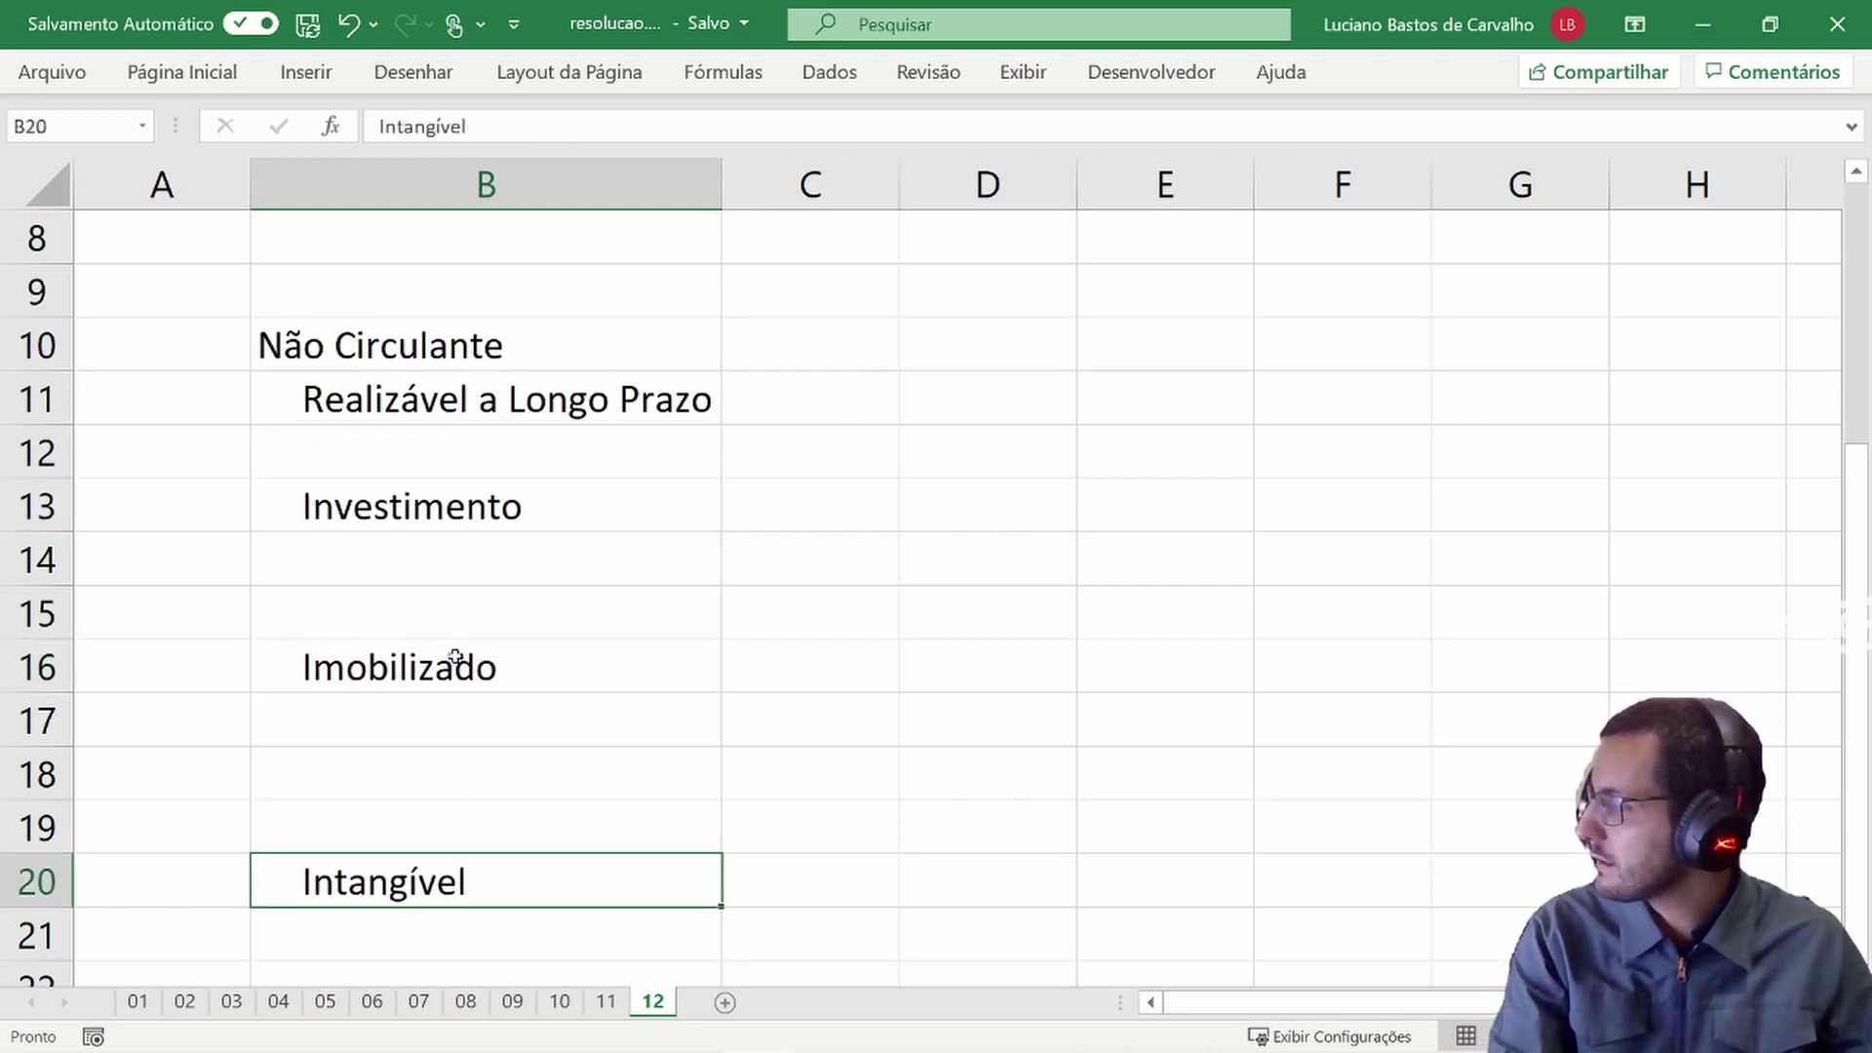
- Indent the group headings Não Circulante in B10 and Circulante in B3 by one level
{"action": "left_click", "coordinate": [467, 360]}
{"action": "key", "text": "F4"}
{"action": "scroll", "coordinate": [458, 487], "scroll_direction": "up", "scroll_amount": 3}
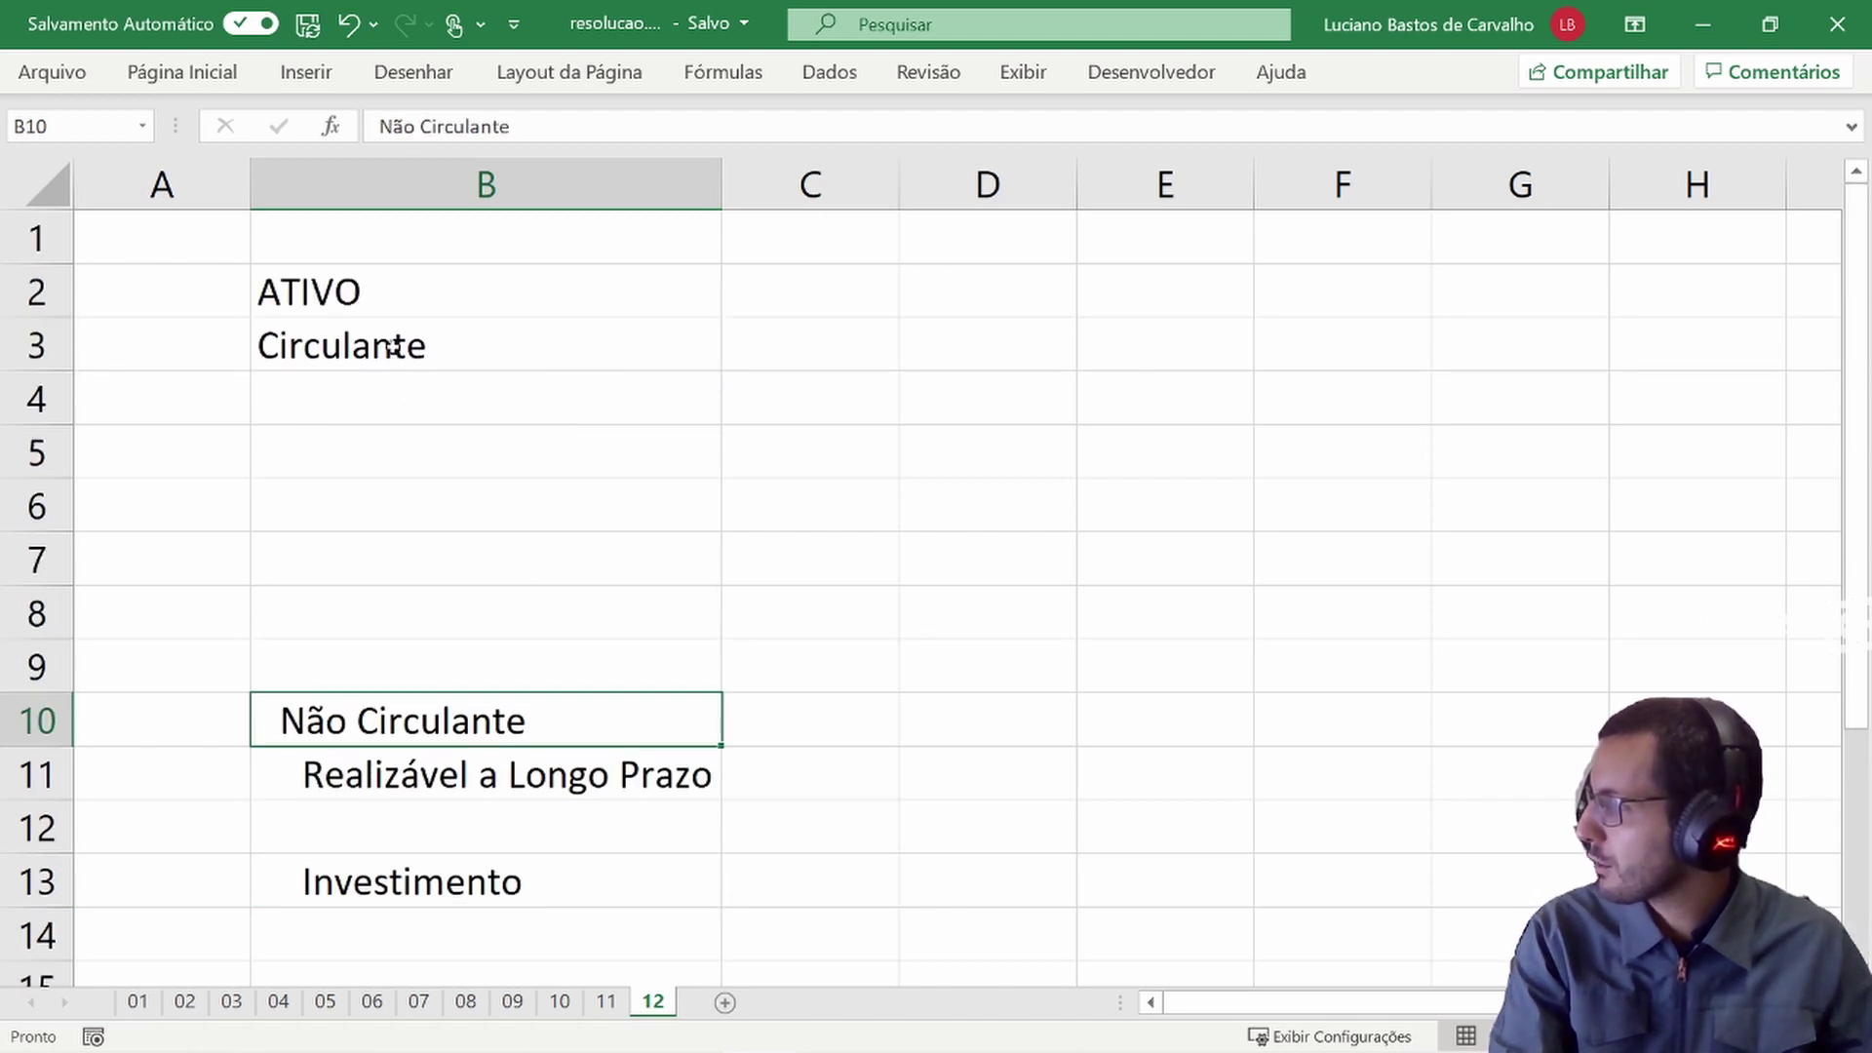
{"action": "left_click", "coordinate": [397, 349]}
{"action": "key", "text": "F4"}
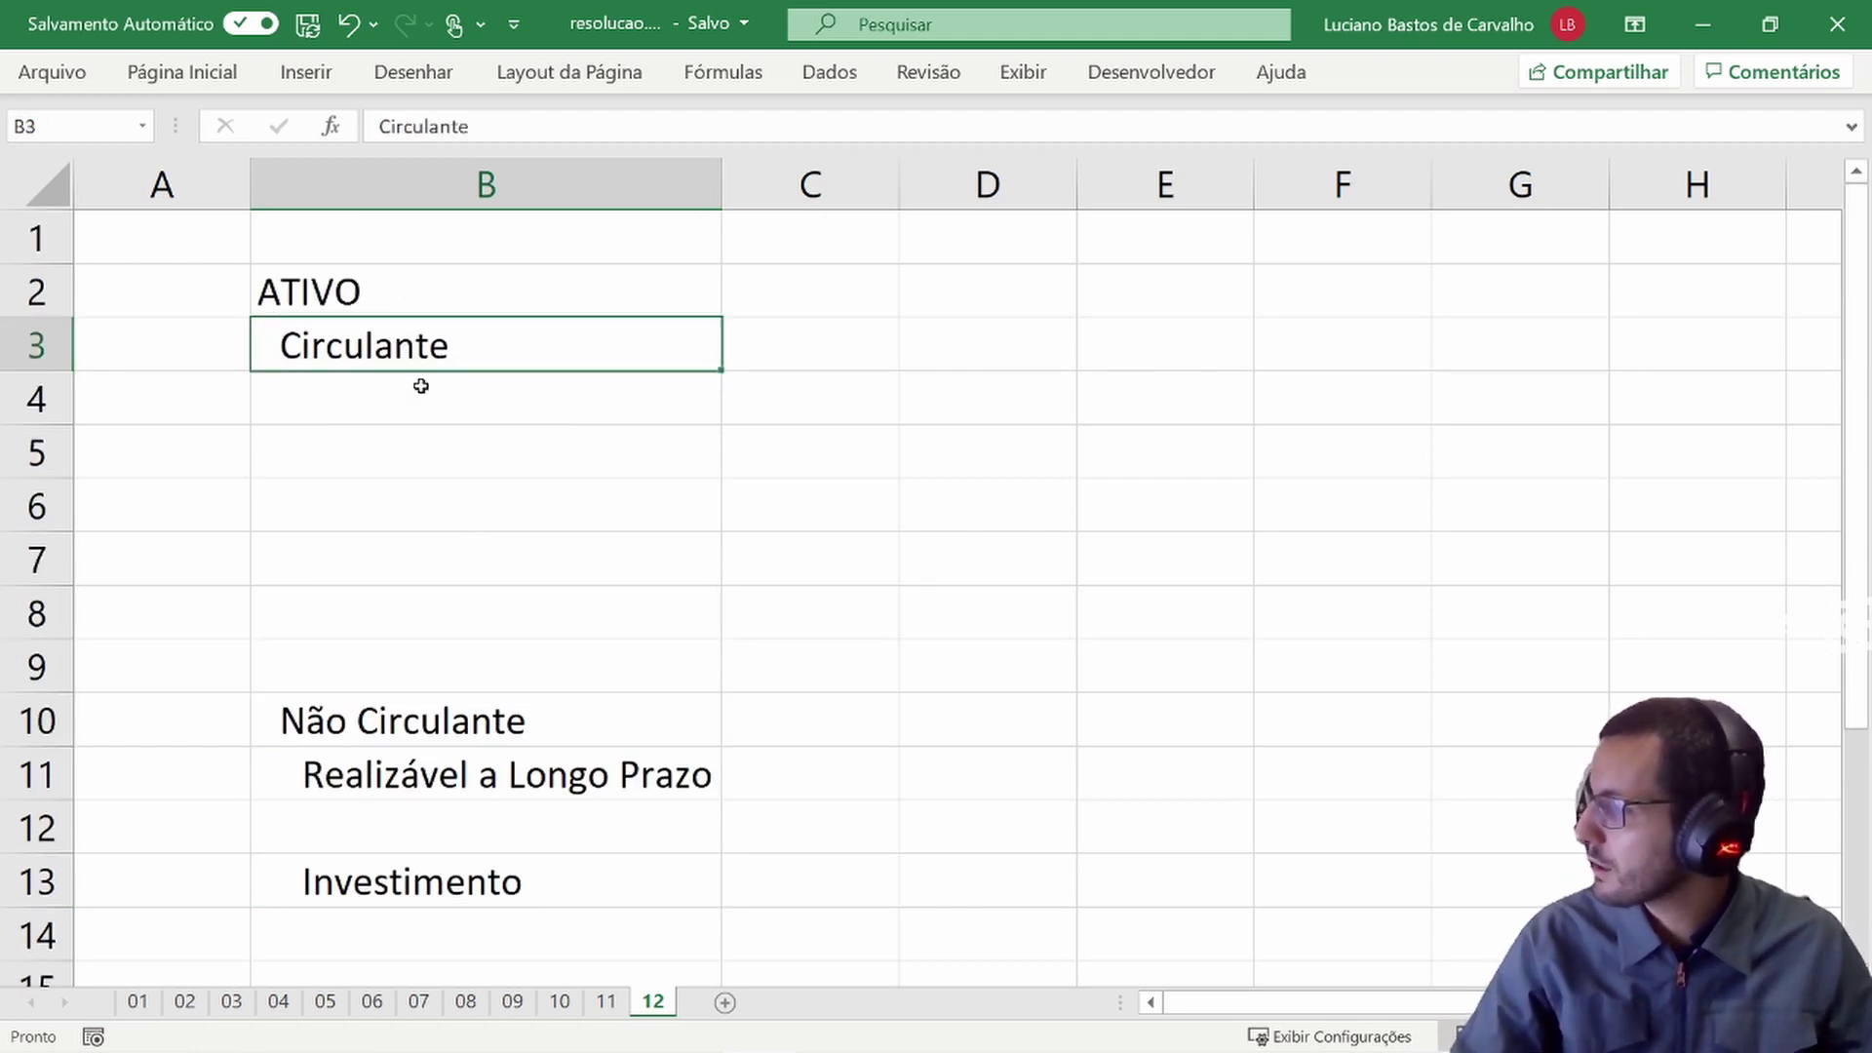
- Review the asset structure by selecting the Circulante rows B3:B9, the Não Circulante rows B10:B20 and the Realizável a Longo Prazo rows B11:C12
{"action": "left_click_drag", "start_coordinate": [411, 348], "coordinate": [430, 659]}
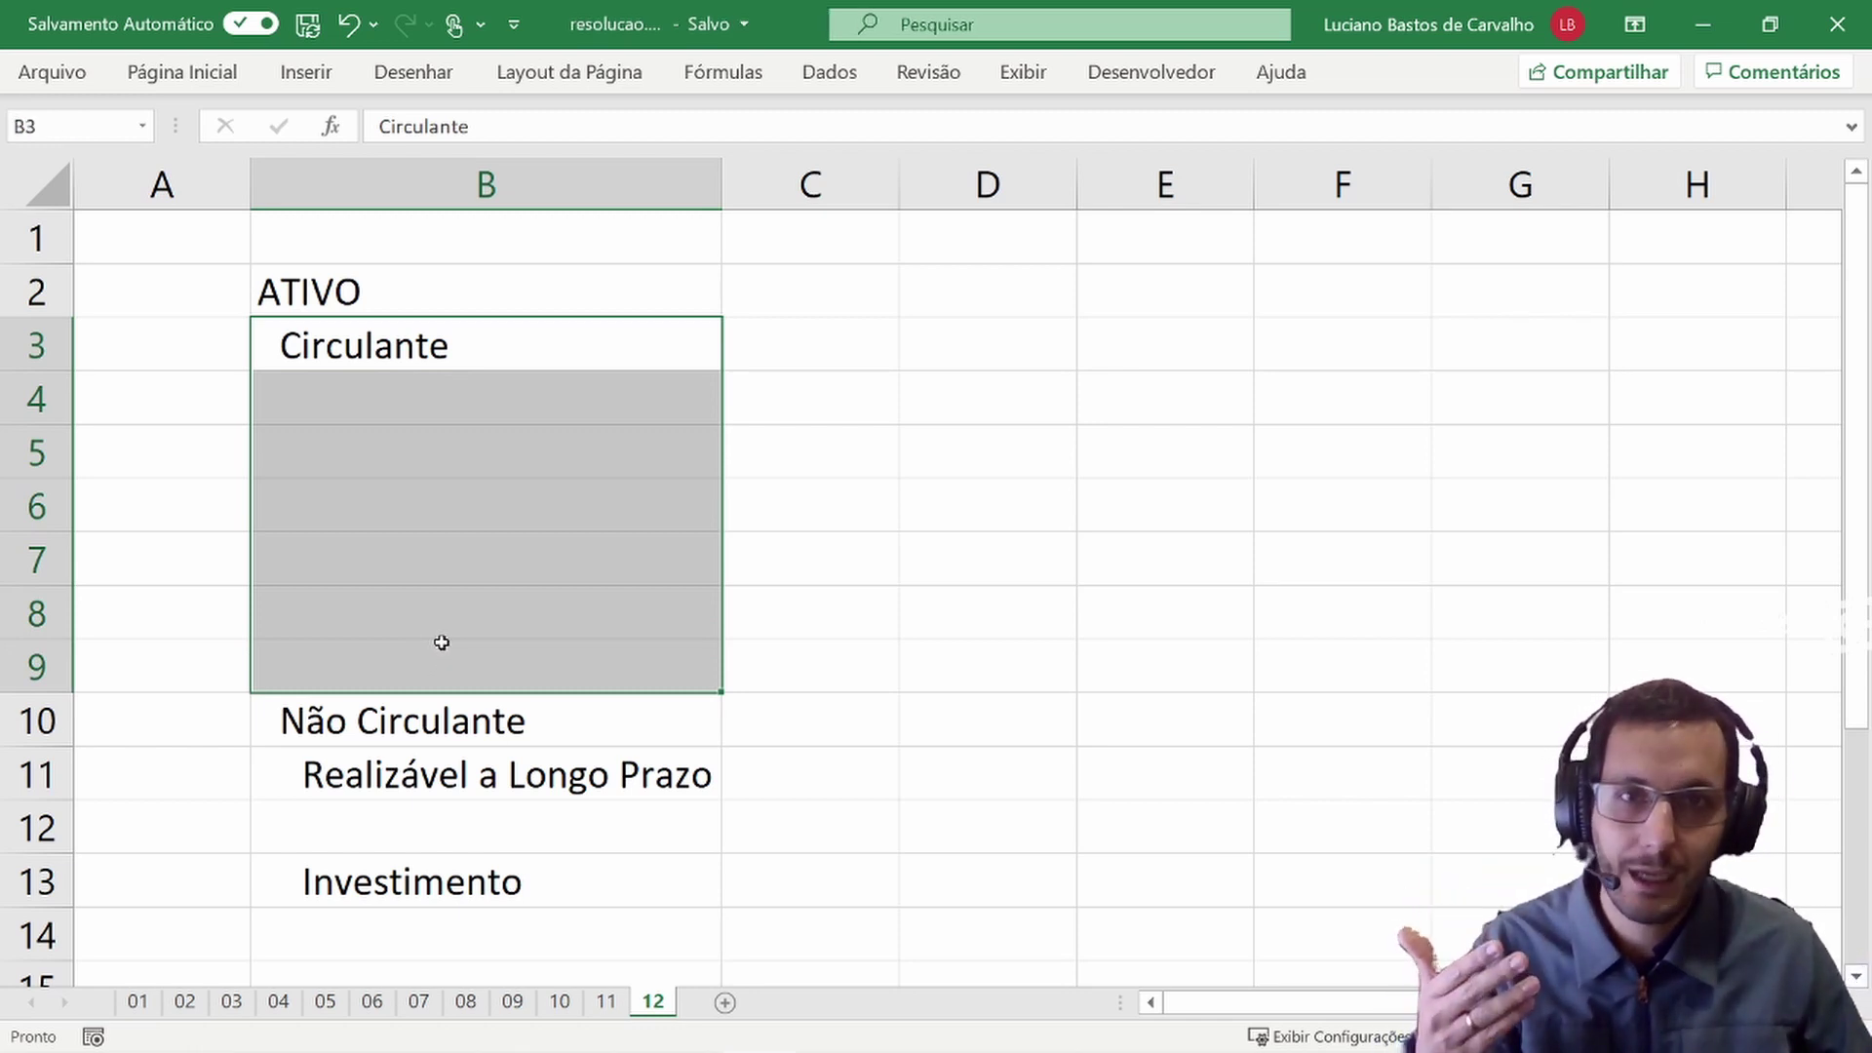
{"action": "scroll", "coordinate": [434, 639], "scroll_direction": "down", "scroll_amount": 1}
{"action": "scroll", "coordinate": [439, 632], "scroll_direction": "down", "scroll_amount": 1}
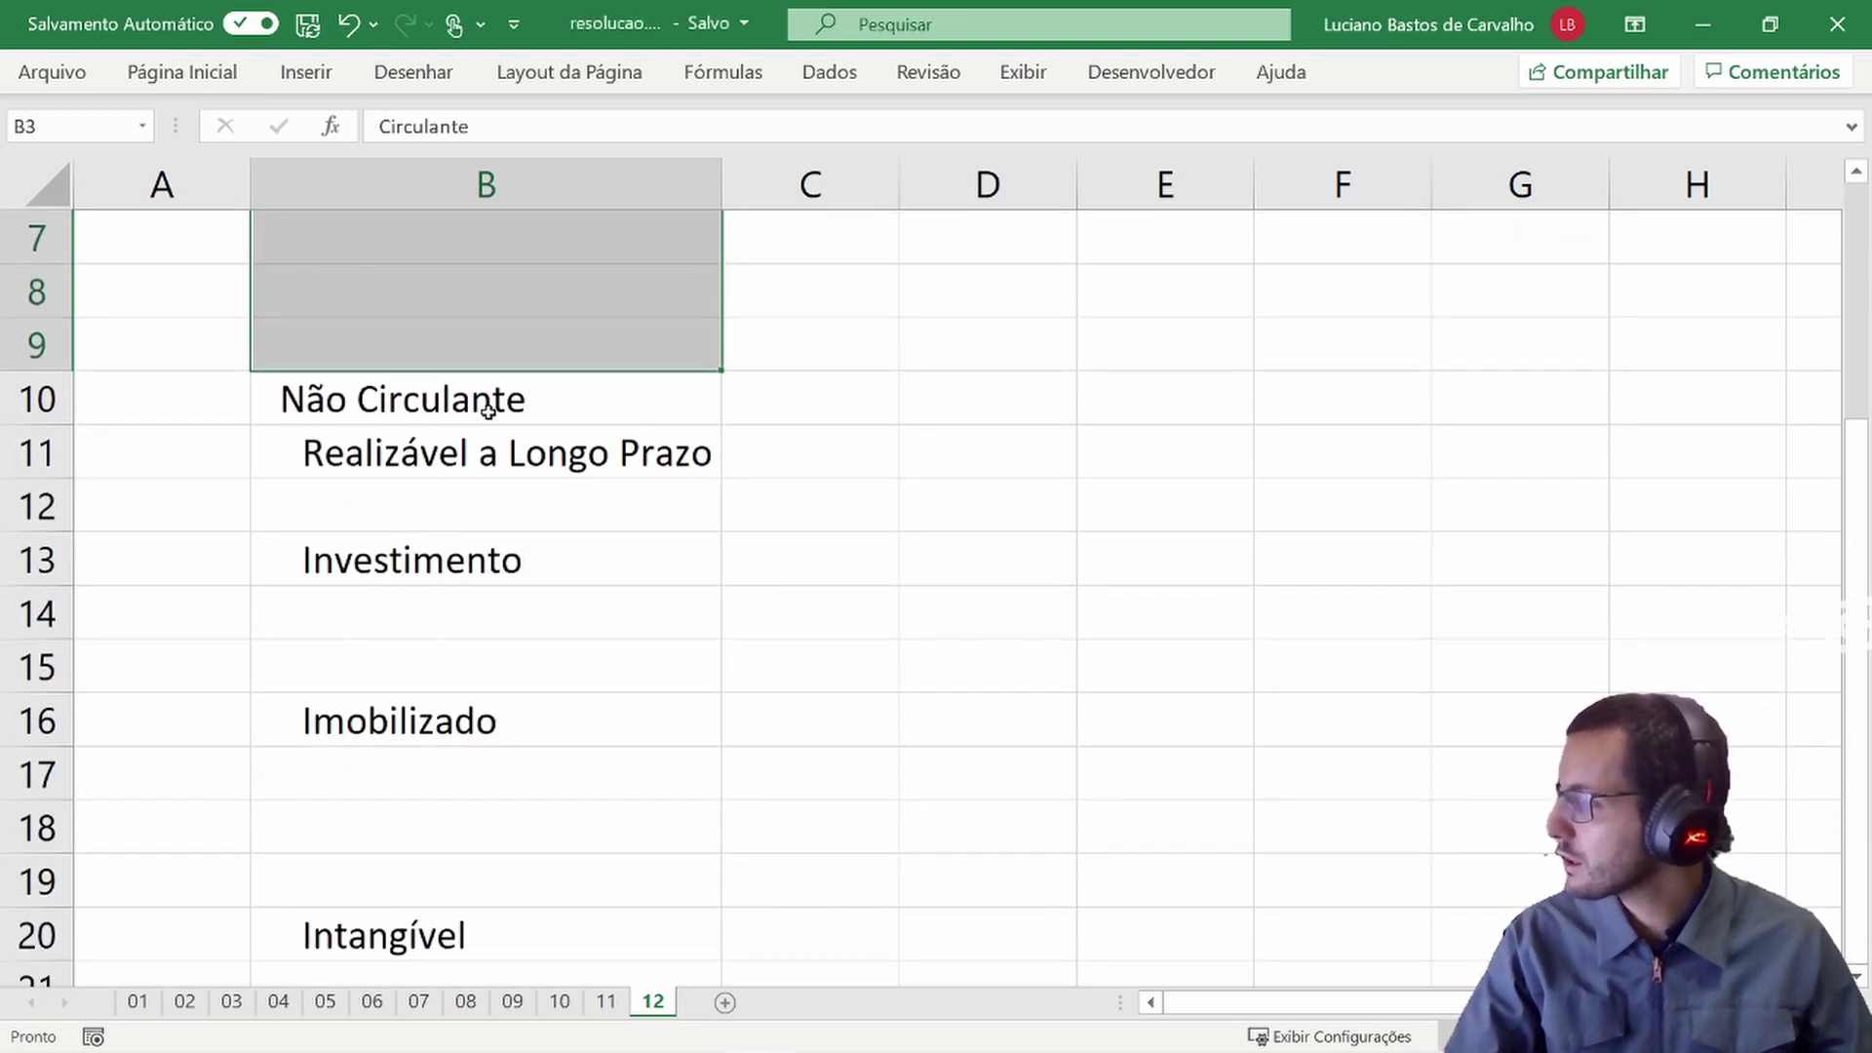
{"action": "left_click_drag", "start_coordinate": [506, 400], "coordinate": [478, 945]}
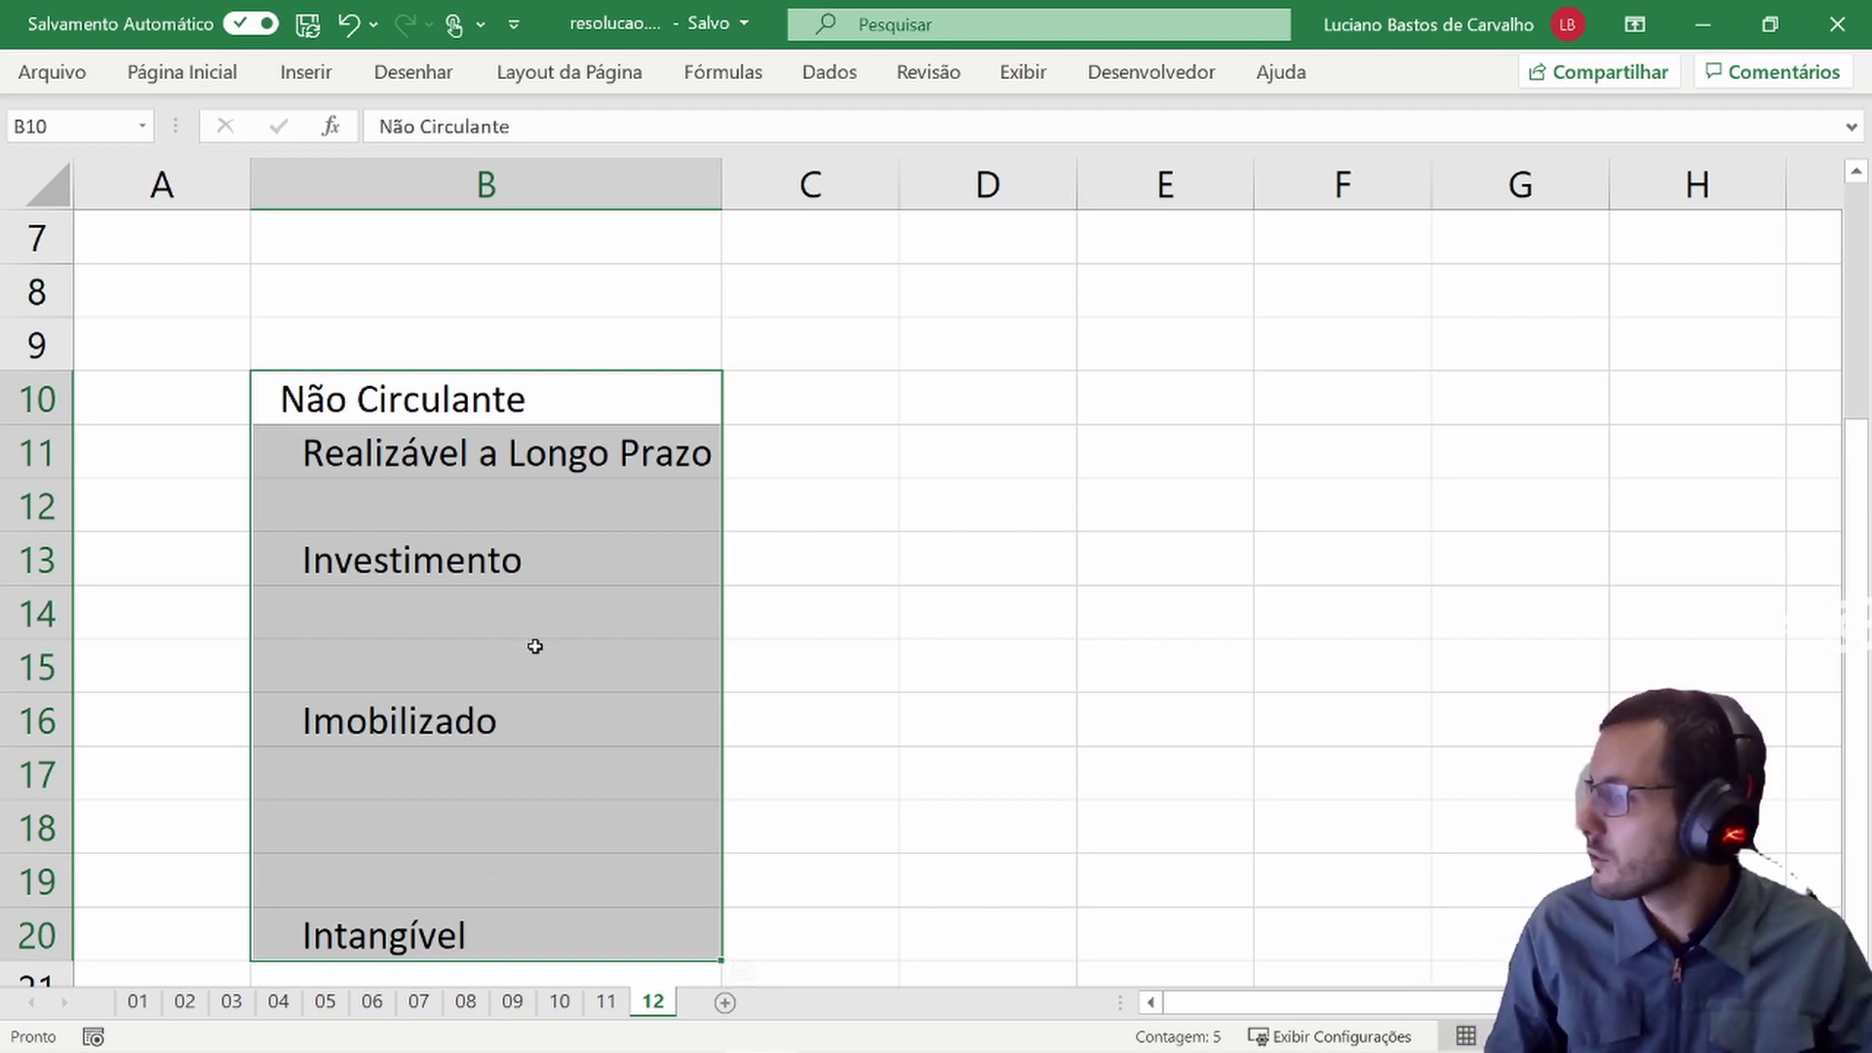
{"action": "left_click_drag", "start_coordinate": [530, 468], "coordinate": [770, 502]}
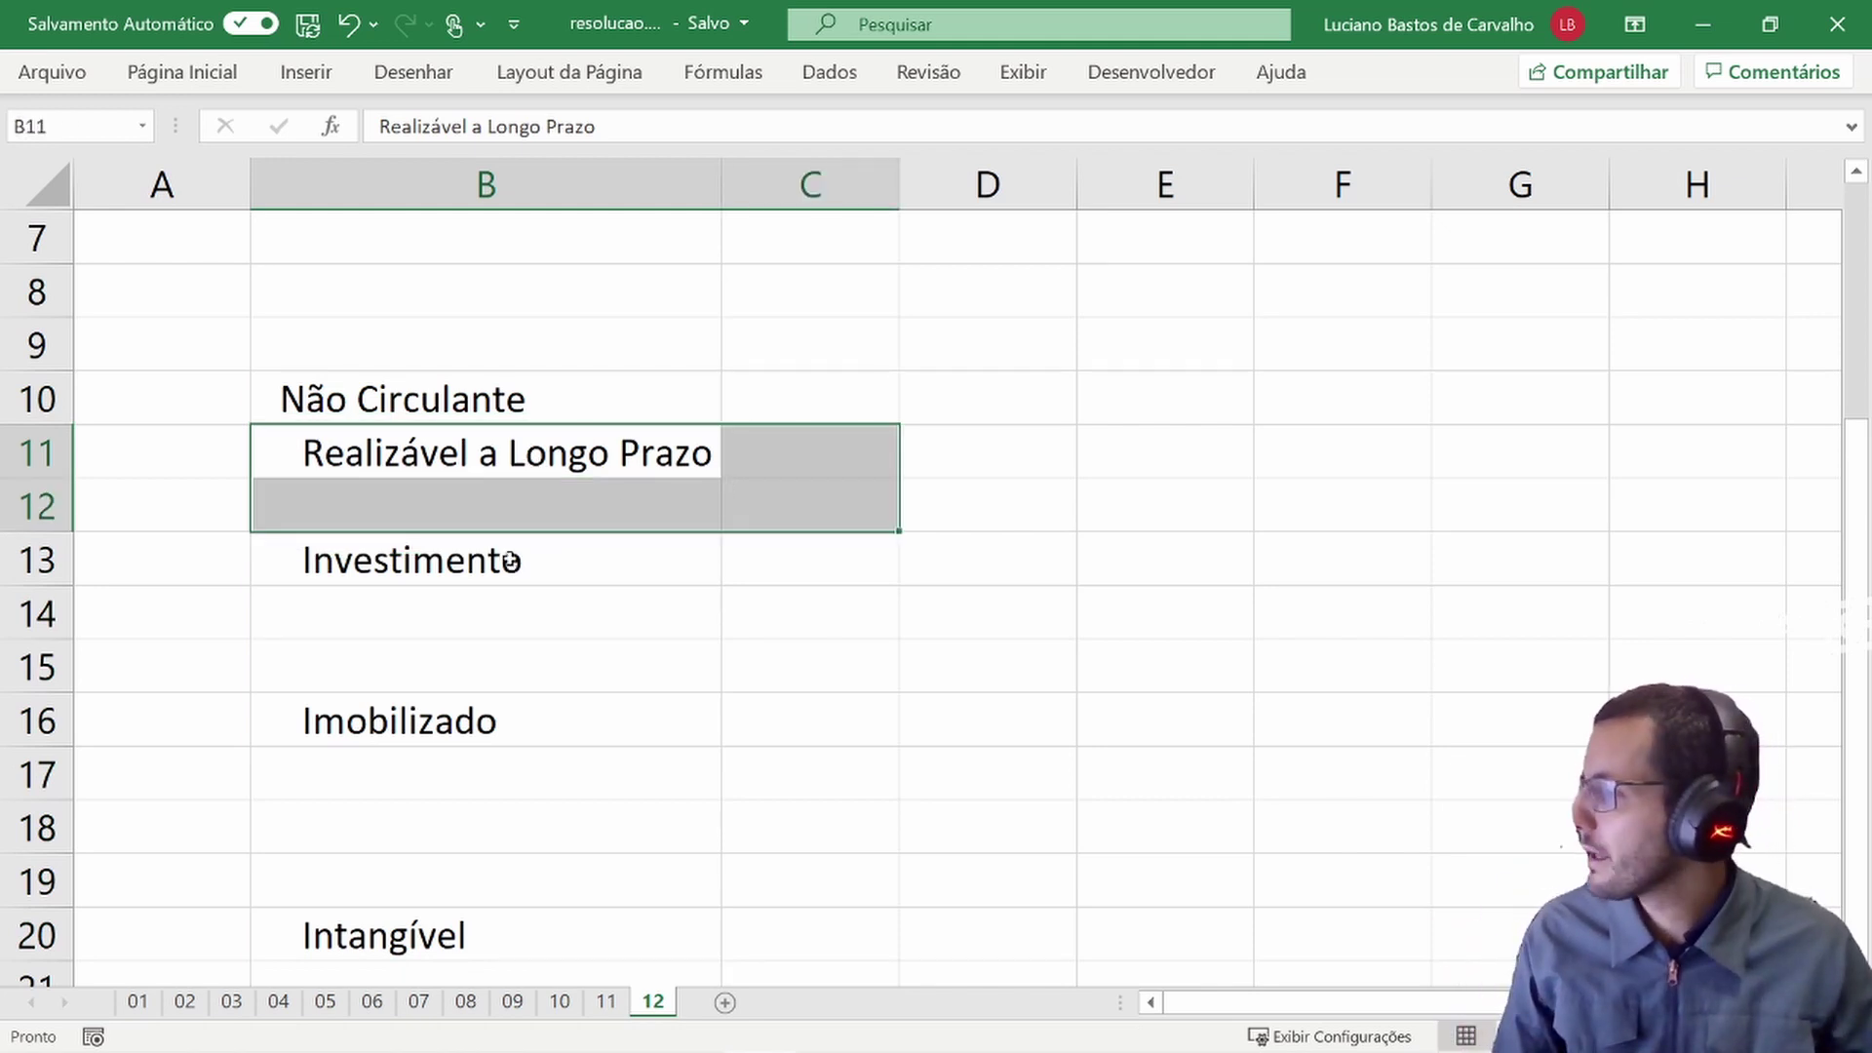
- Review the remaining asset groups by selecting the Investimento rows B13:B15, Imobilizado rows B16:B19 and Intangível rows B20:B23
{"action": "left_click_drag", "start_coordinate": [510, 560], "coordinate": [531, 669]}
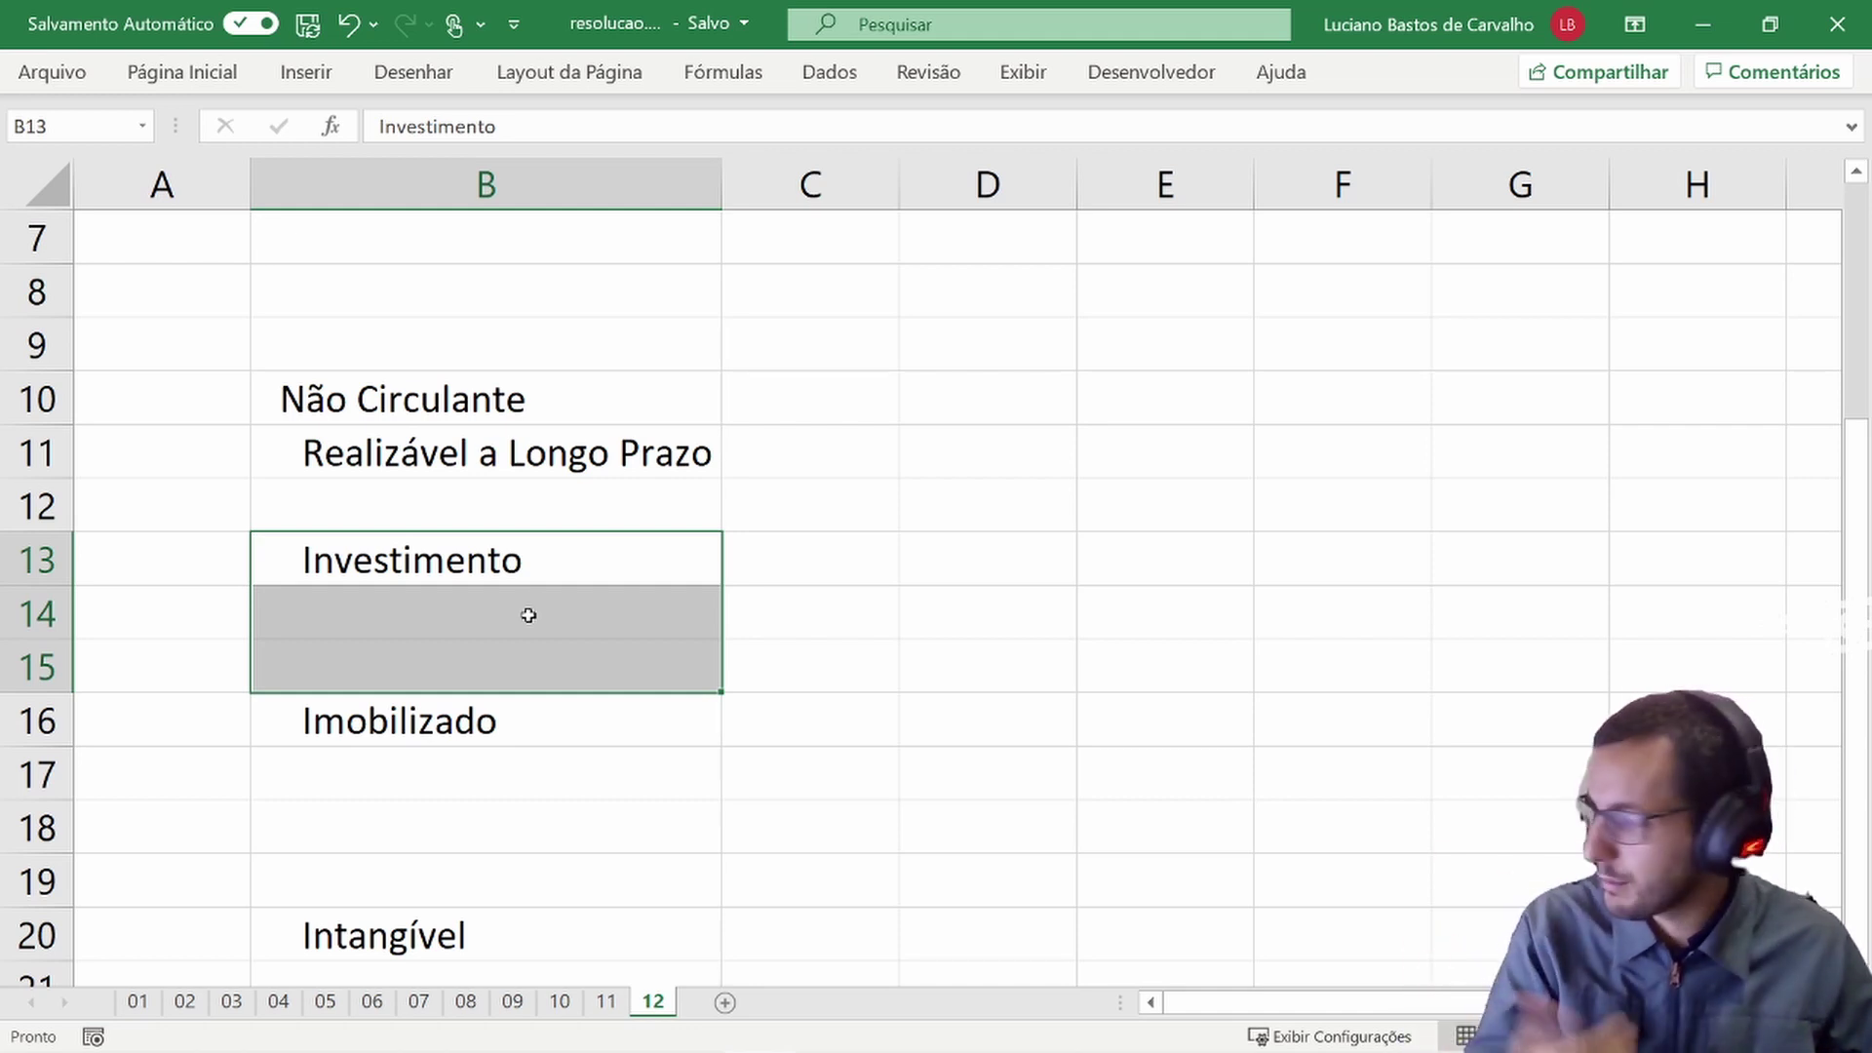
{"action": "scroll", "coordinate": [529, 615], "scroll_direction": "down", "scroll_amount": 1}
{"action": "left_click_drag", "start_coordinate": [487, 562], "coordinate": [499, 711]}
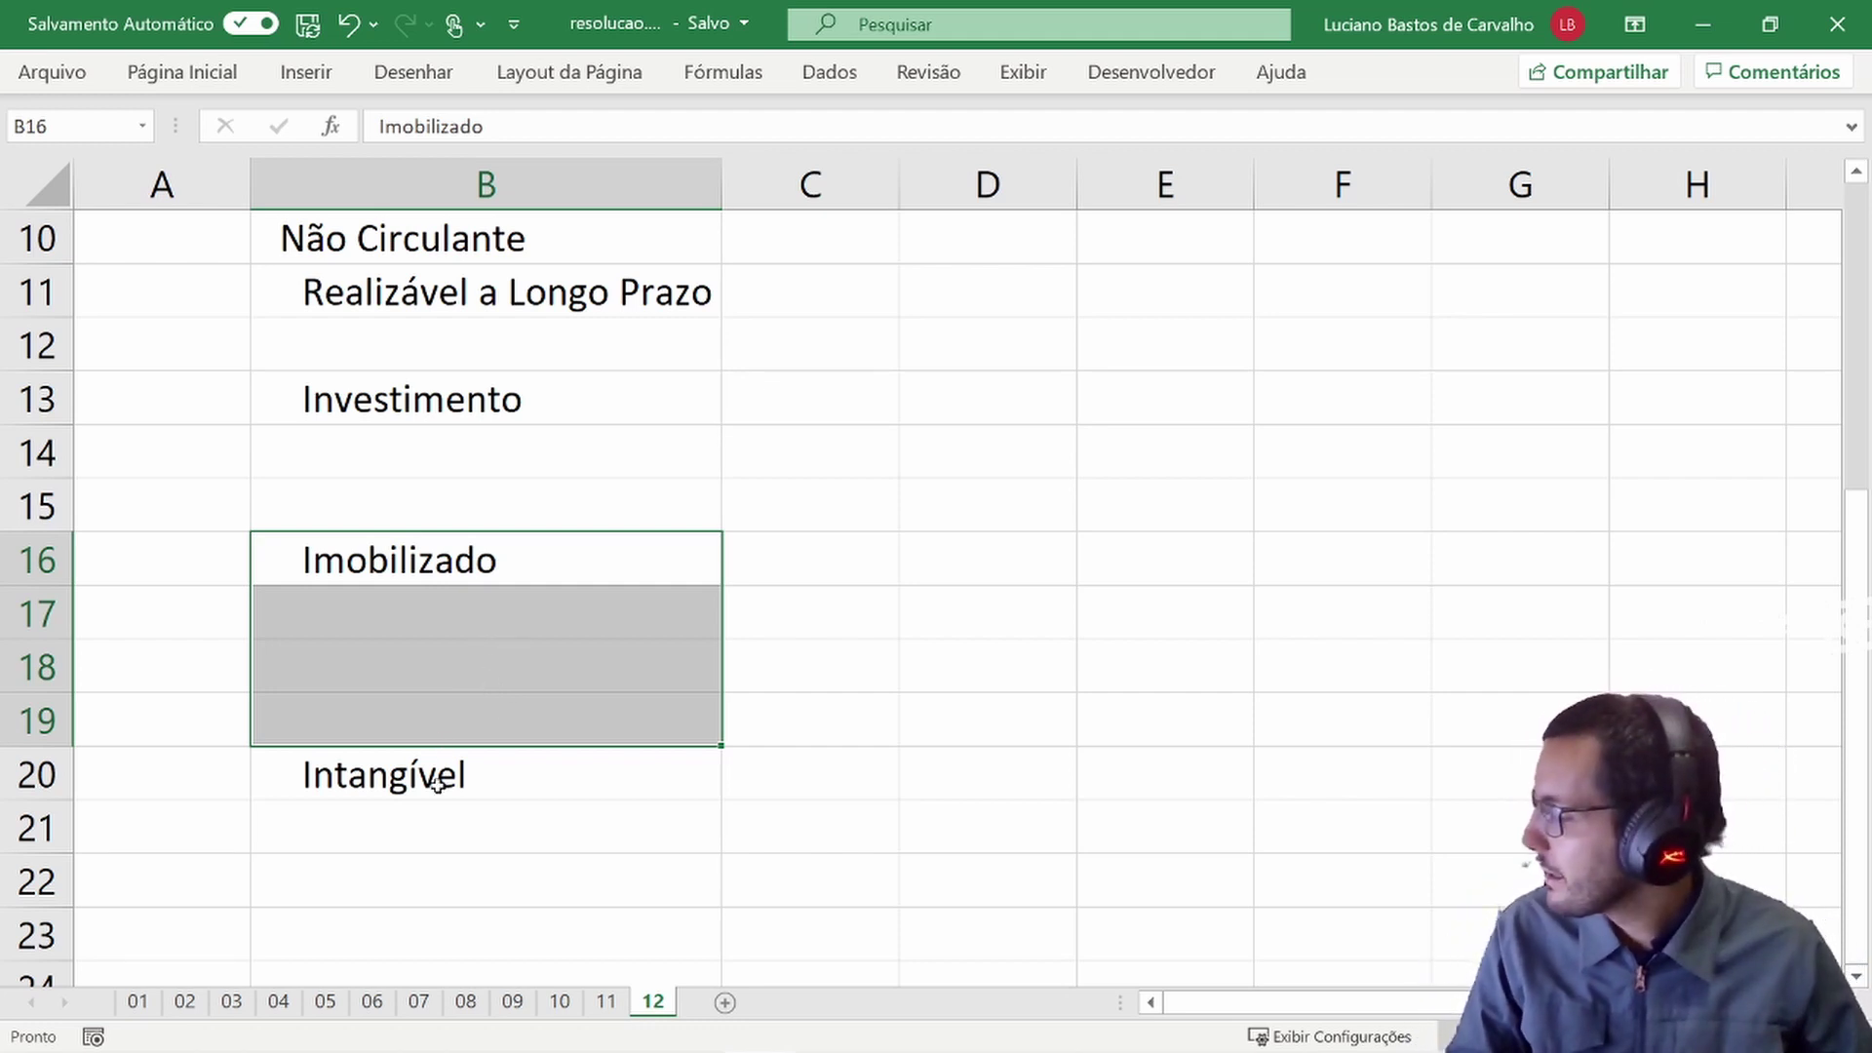
{"action": "left_click_drag", "start_coordinate": [436, 785], "coordinate": [439, 919]}
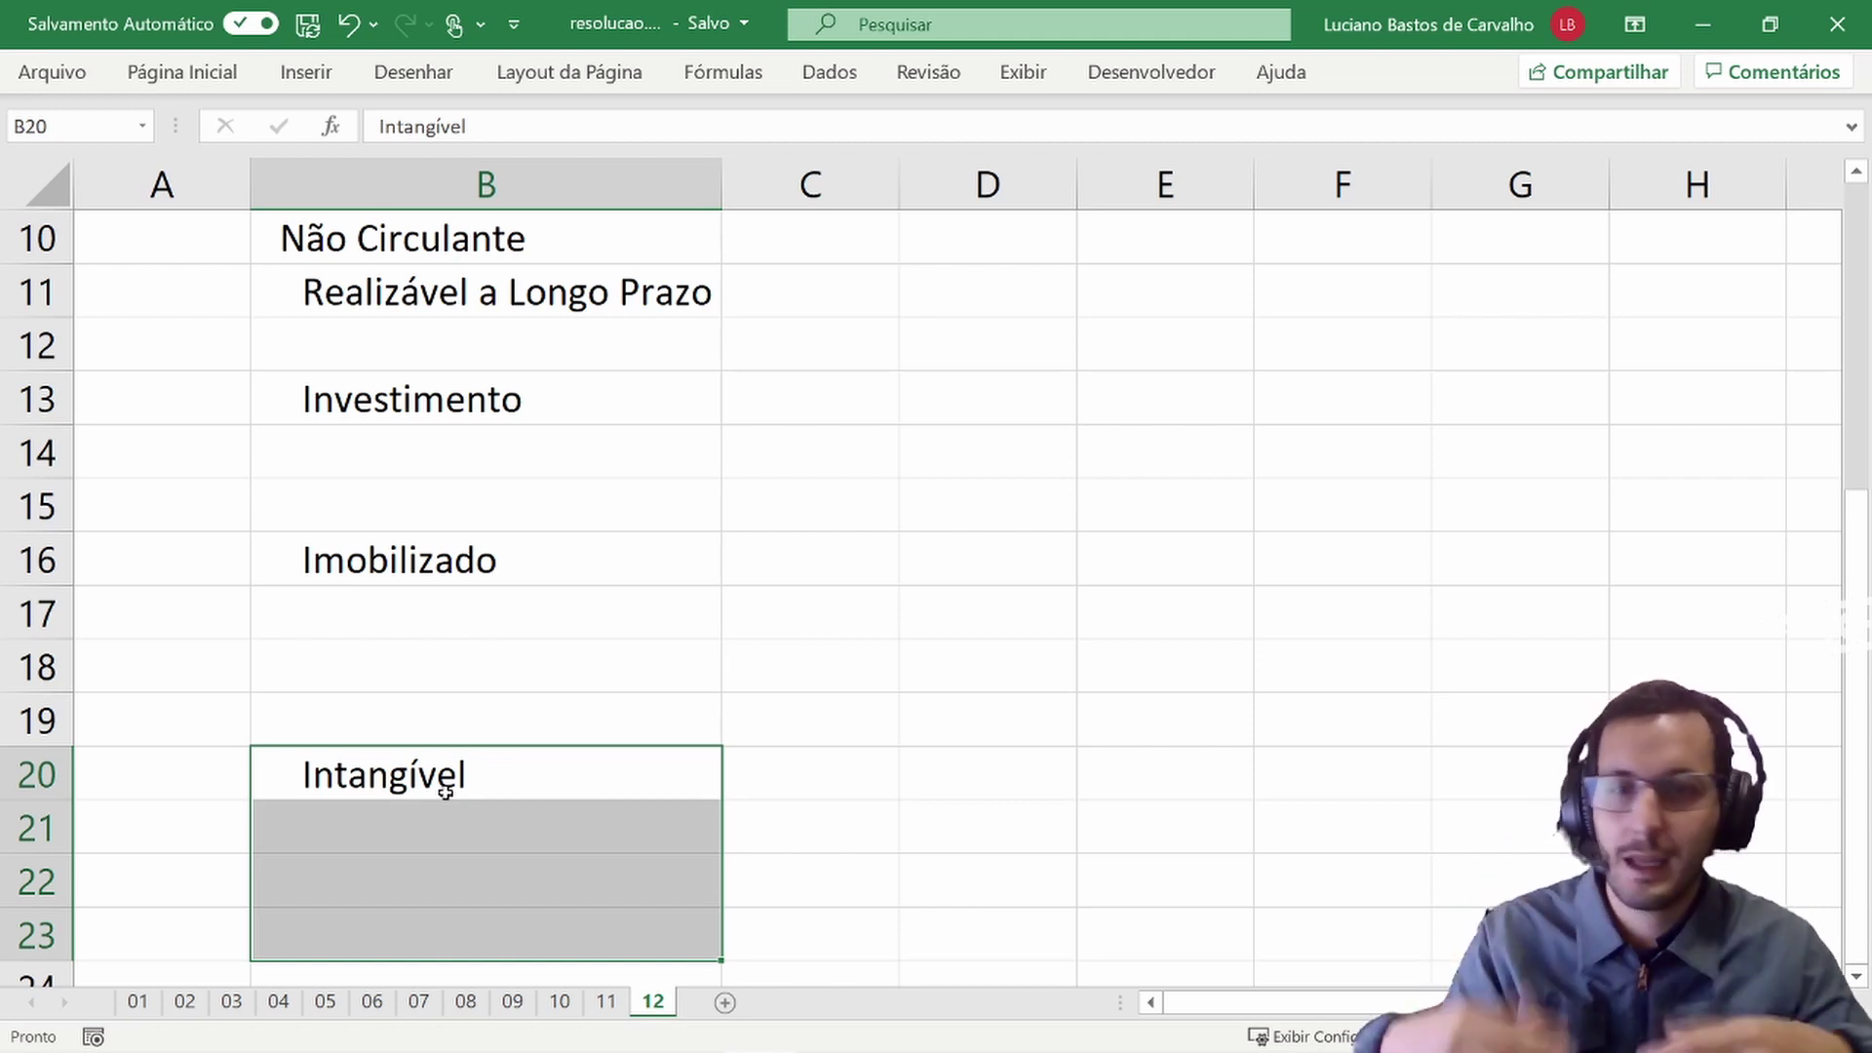
{"action": "scroll", "coordinate": [796, 440], "scroll_direction": "up", "scroll_amount": 3}
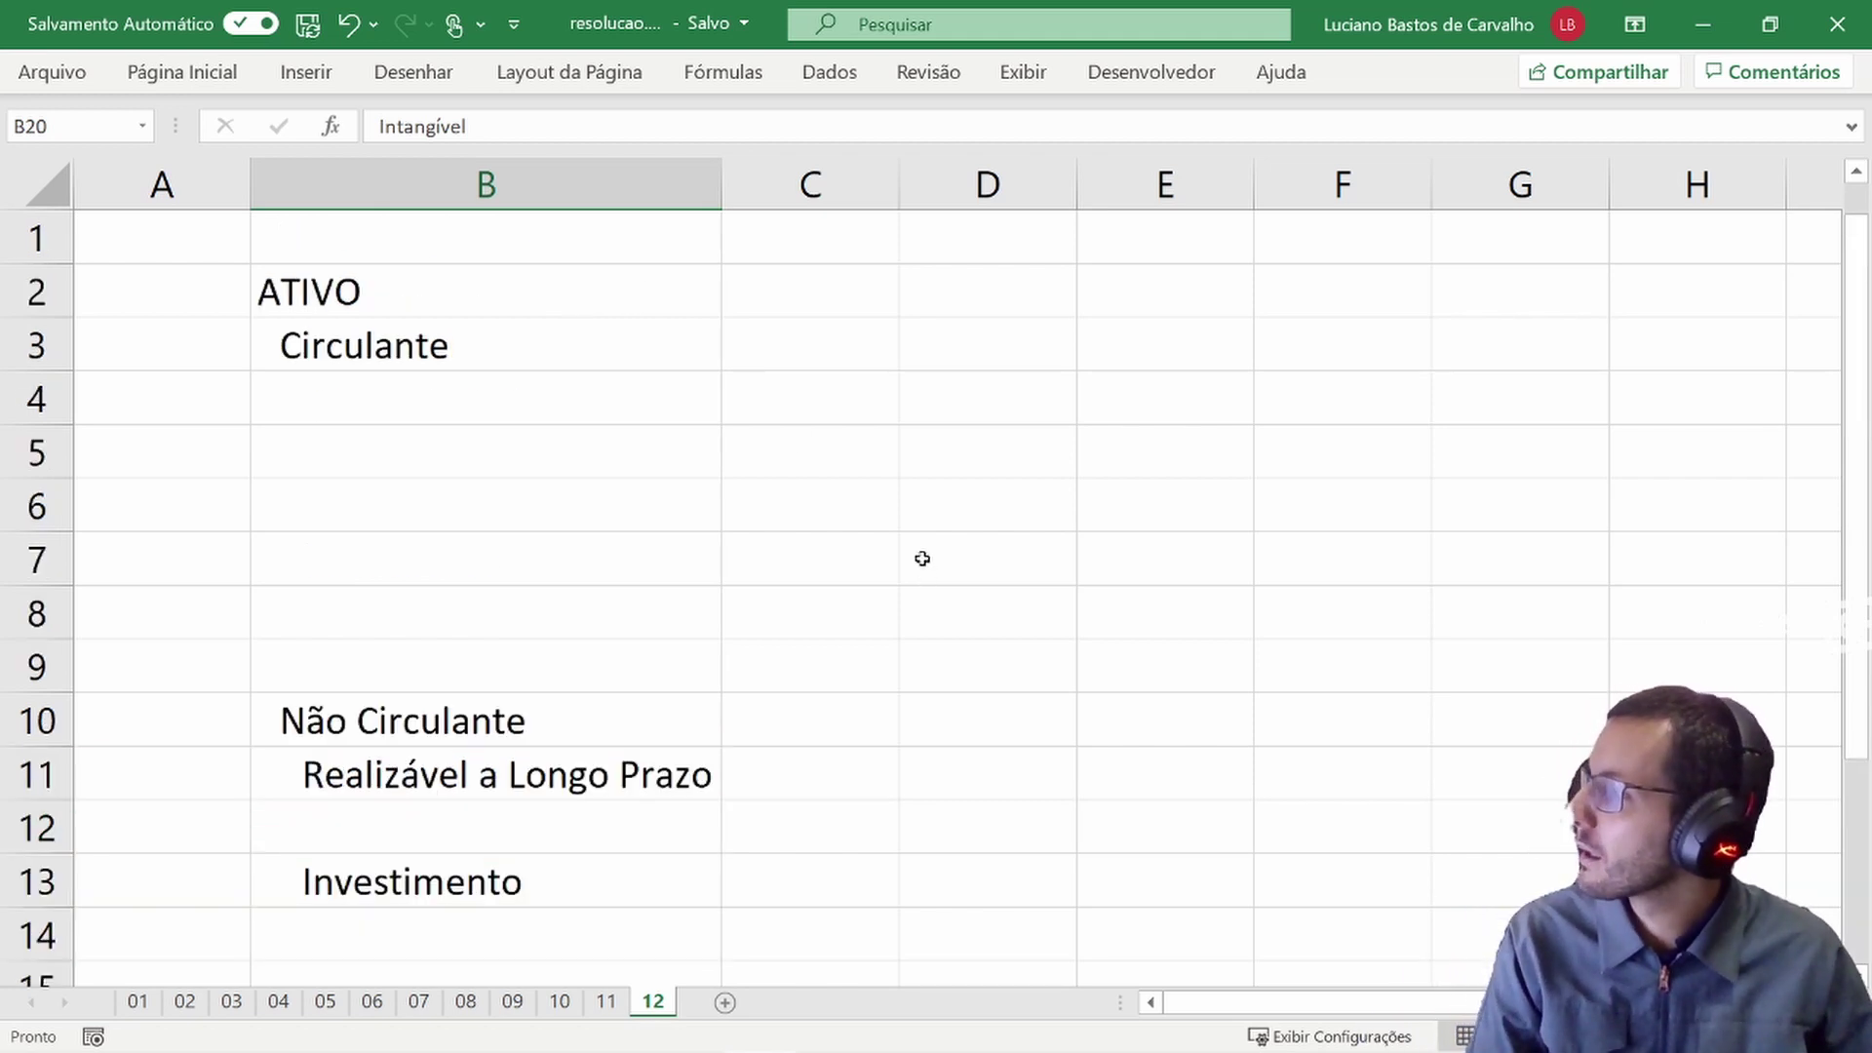
- Enter the heading Passivo in H2, level with the ATIVO heading
{"action": "left_click_drag", "start_coordinate": [595, 369], "coordinate": [654, 371]}
{"action": "left_click", "coordinate": [1546, 304]}
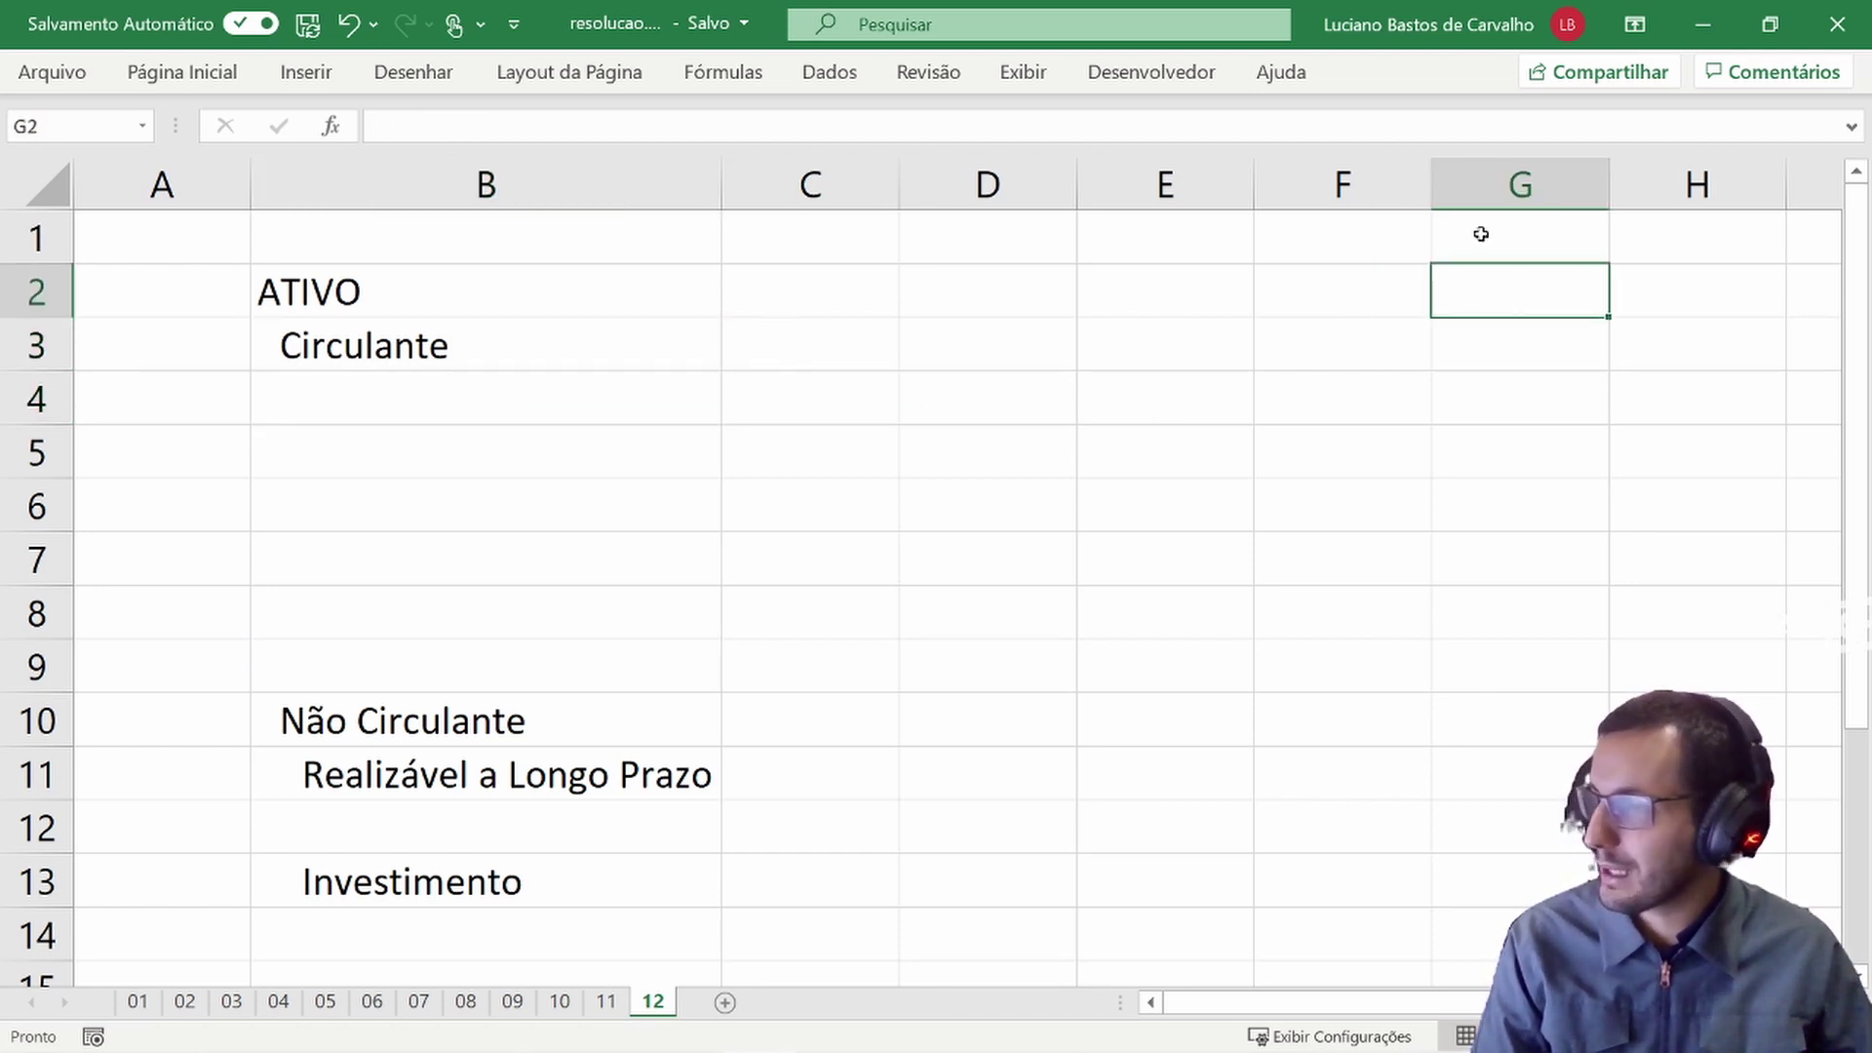
{"action": "left_click", "coordinate": [1654, 285]}
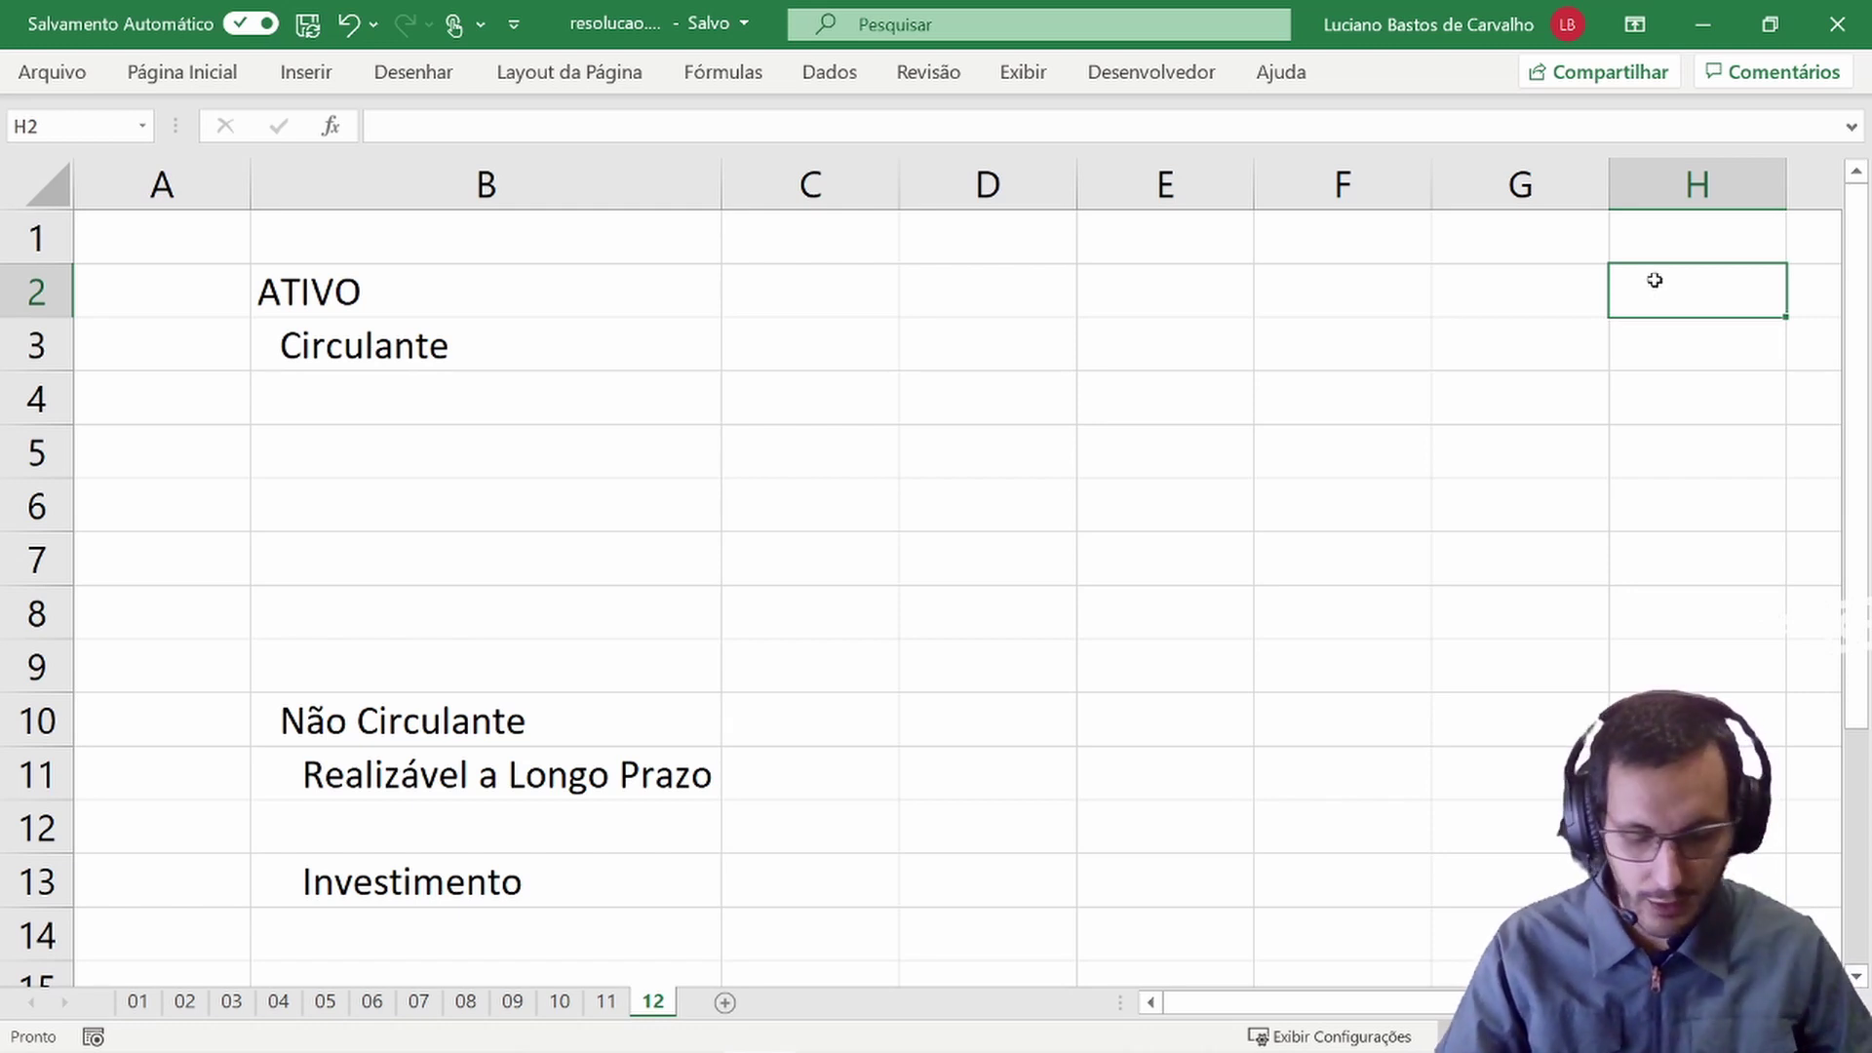
{"action": "type", "text": "Passivo"}
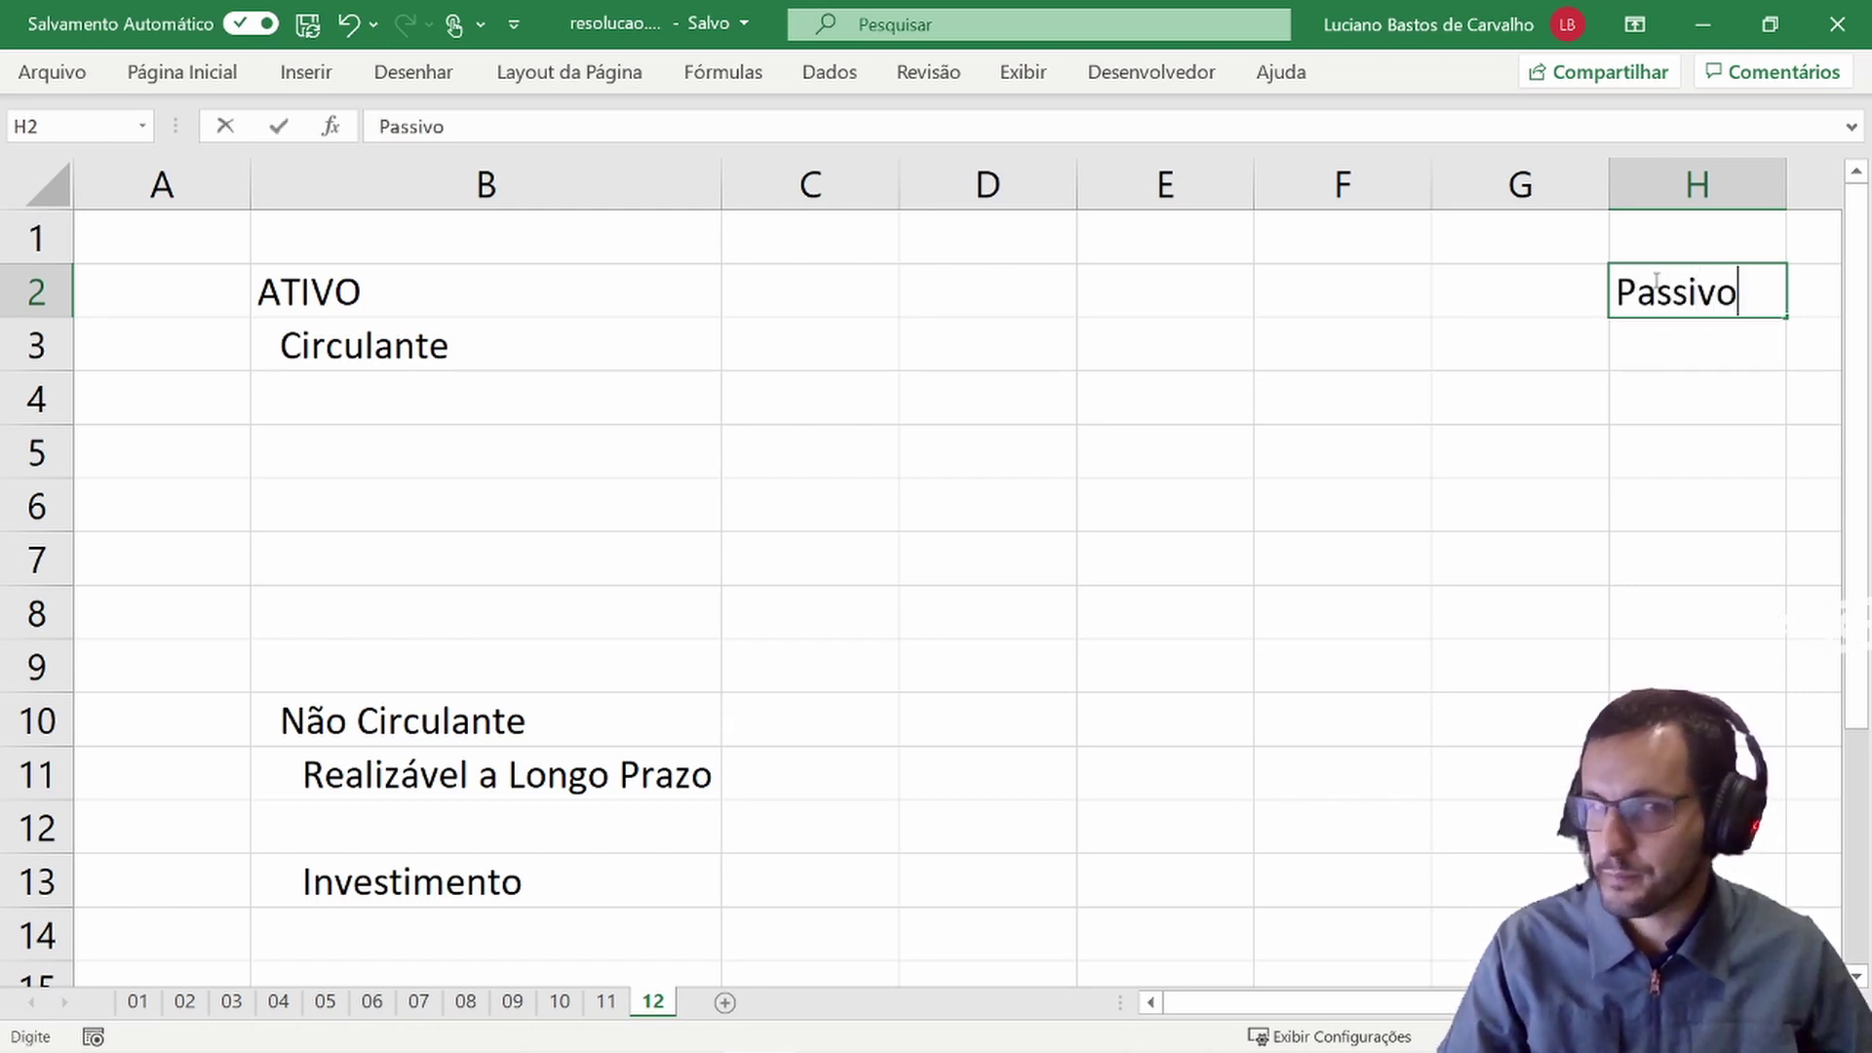
{"action": "key", "text": "Return"}
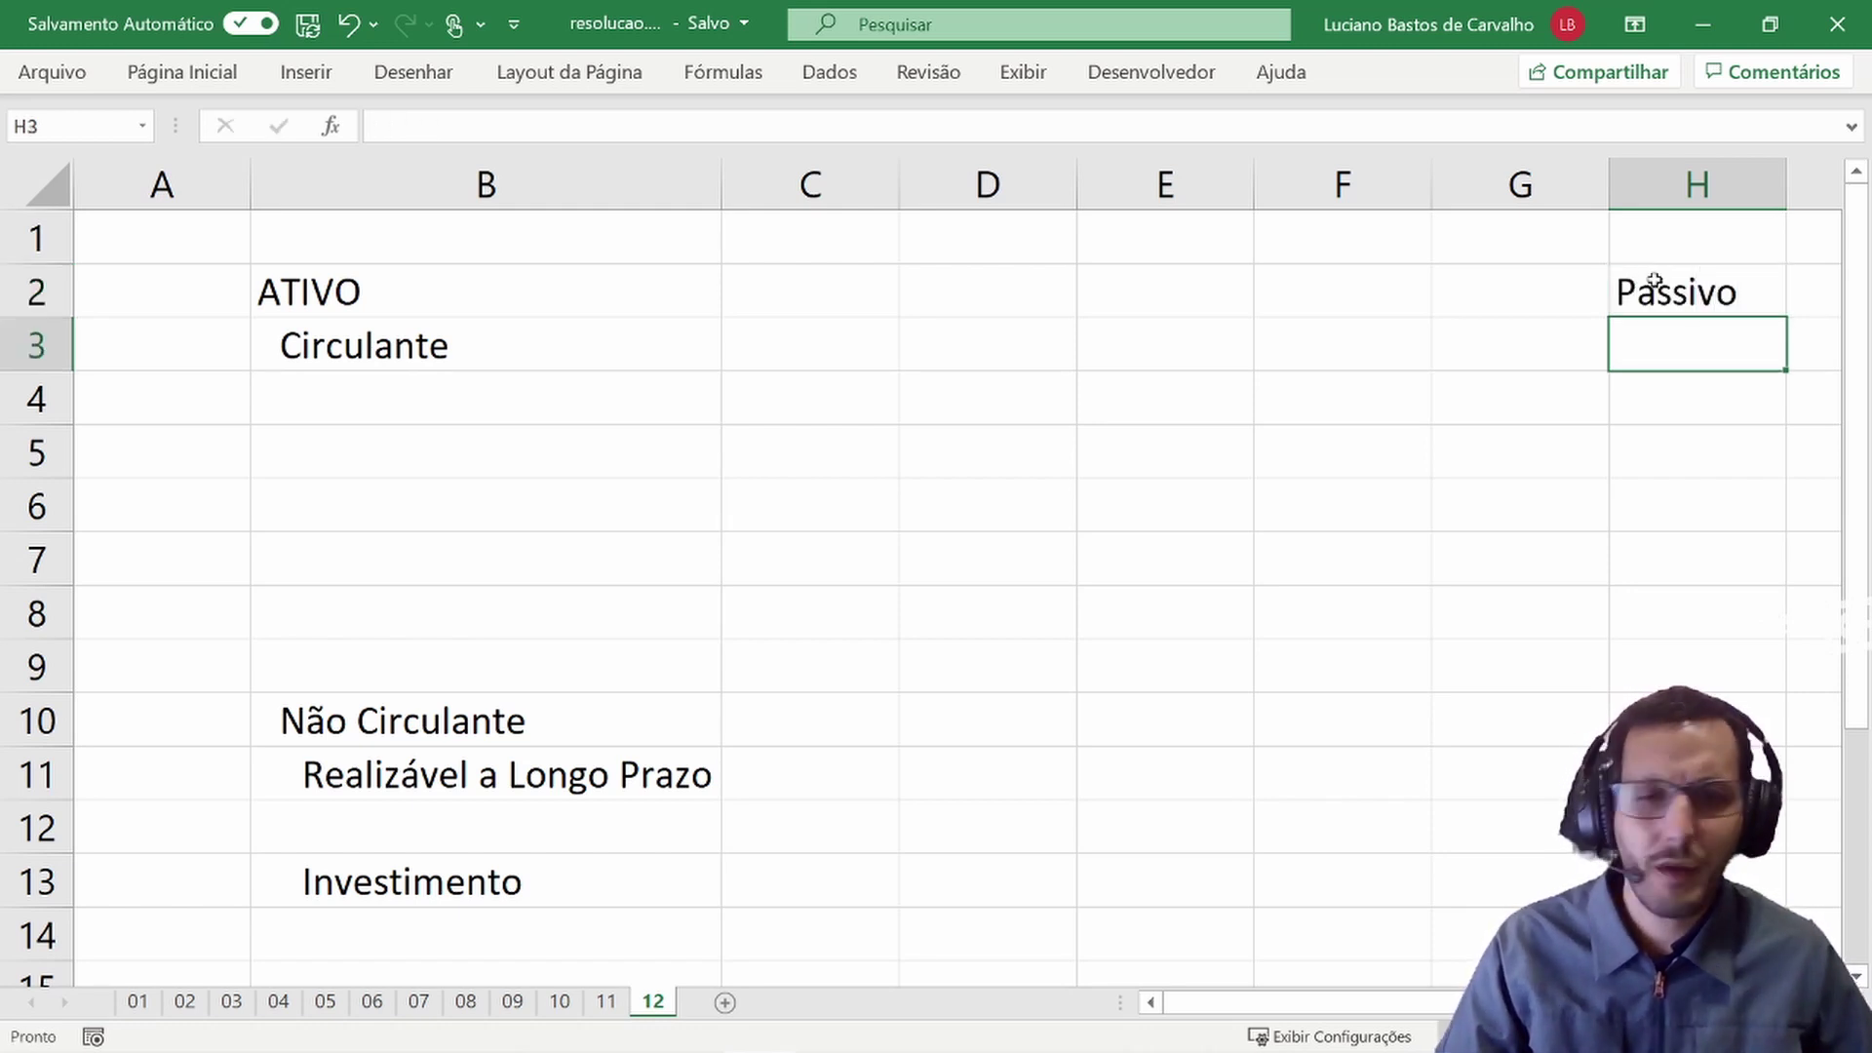
- Copy the Circulante heading from B3 to H3 and the Não Circulante heading from B10 to H6
{"action": "left_click", "coordinate": [588, 356]}
{"action": "key", "text": "ctrl+c"}
{"action": "left_click", "coordinate": [1657, 352]}
{"action": "key", "text": "ctrl+v"}
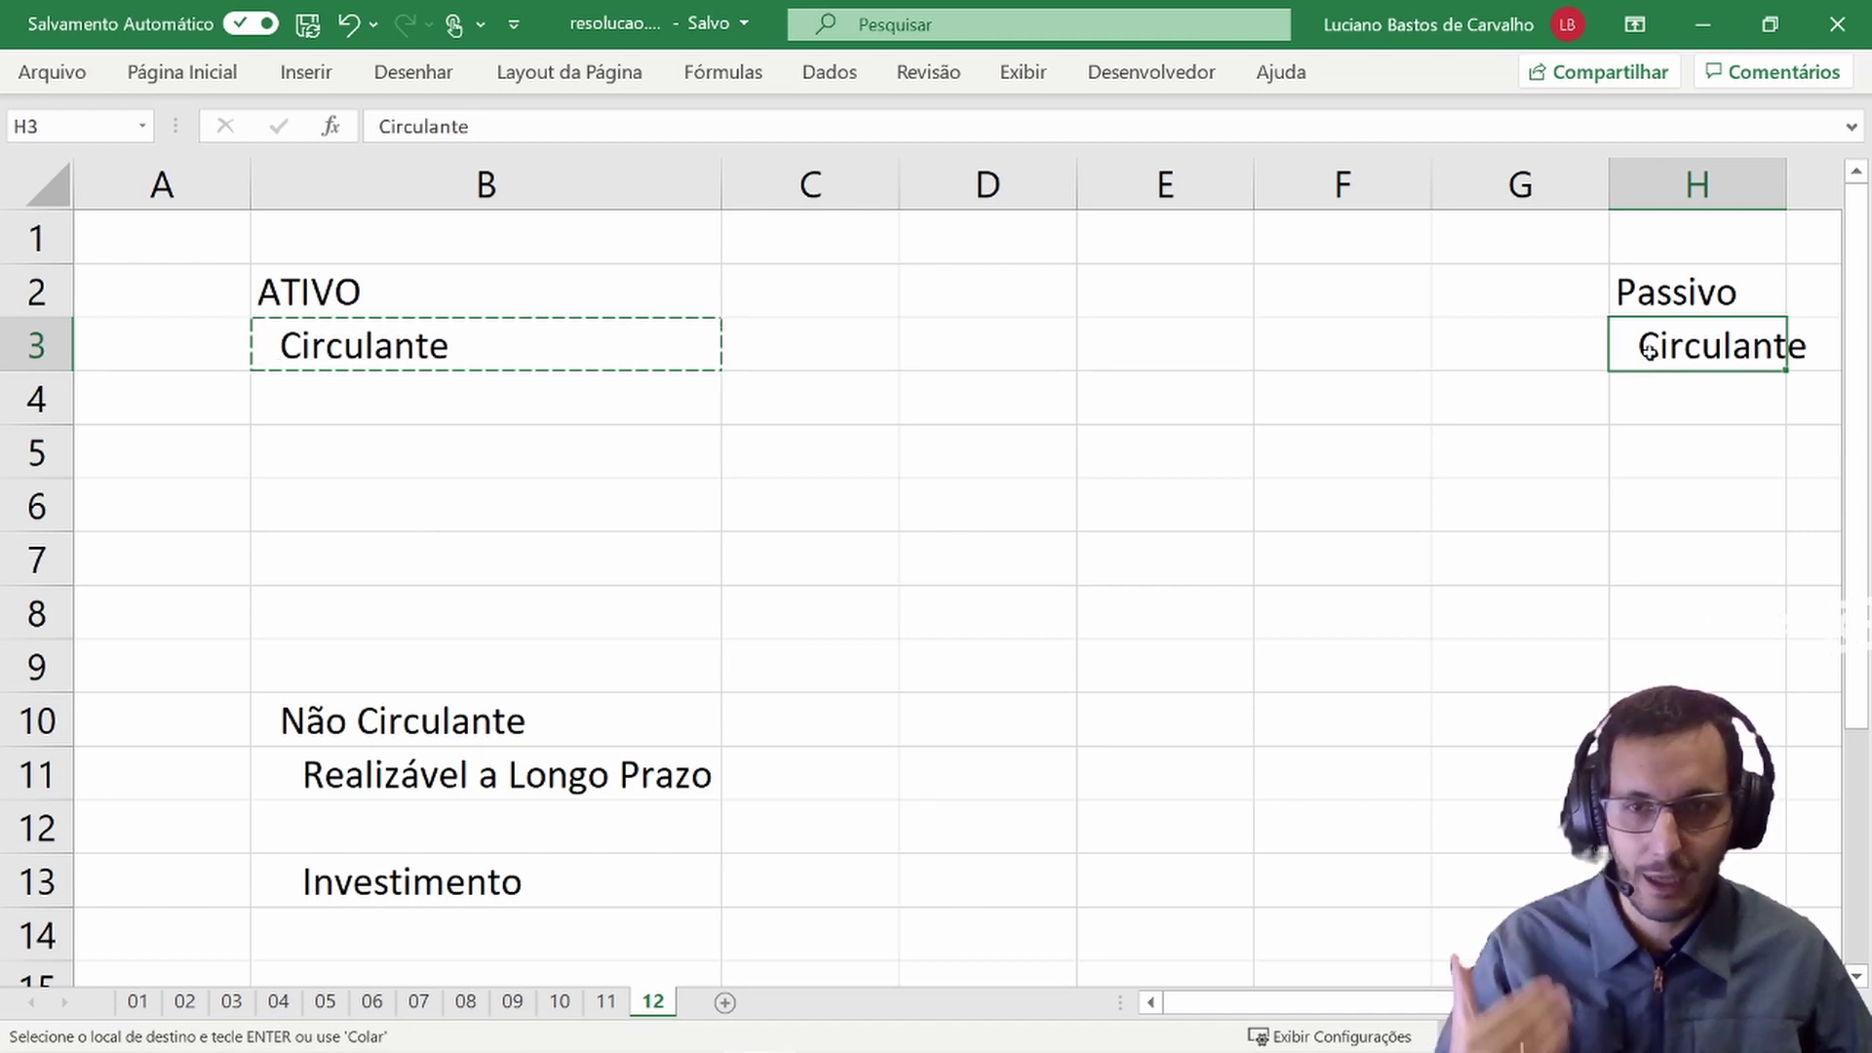
{"action": "left_click", "coordinate": [605, 703]}
{"action": "key", "text": "ctrl+c"}
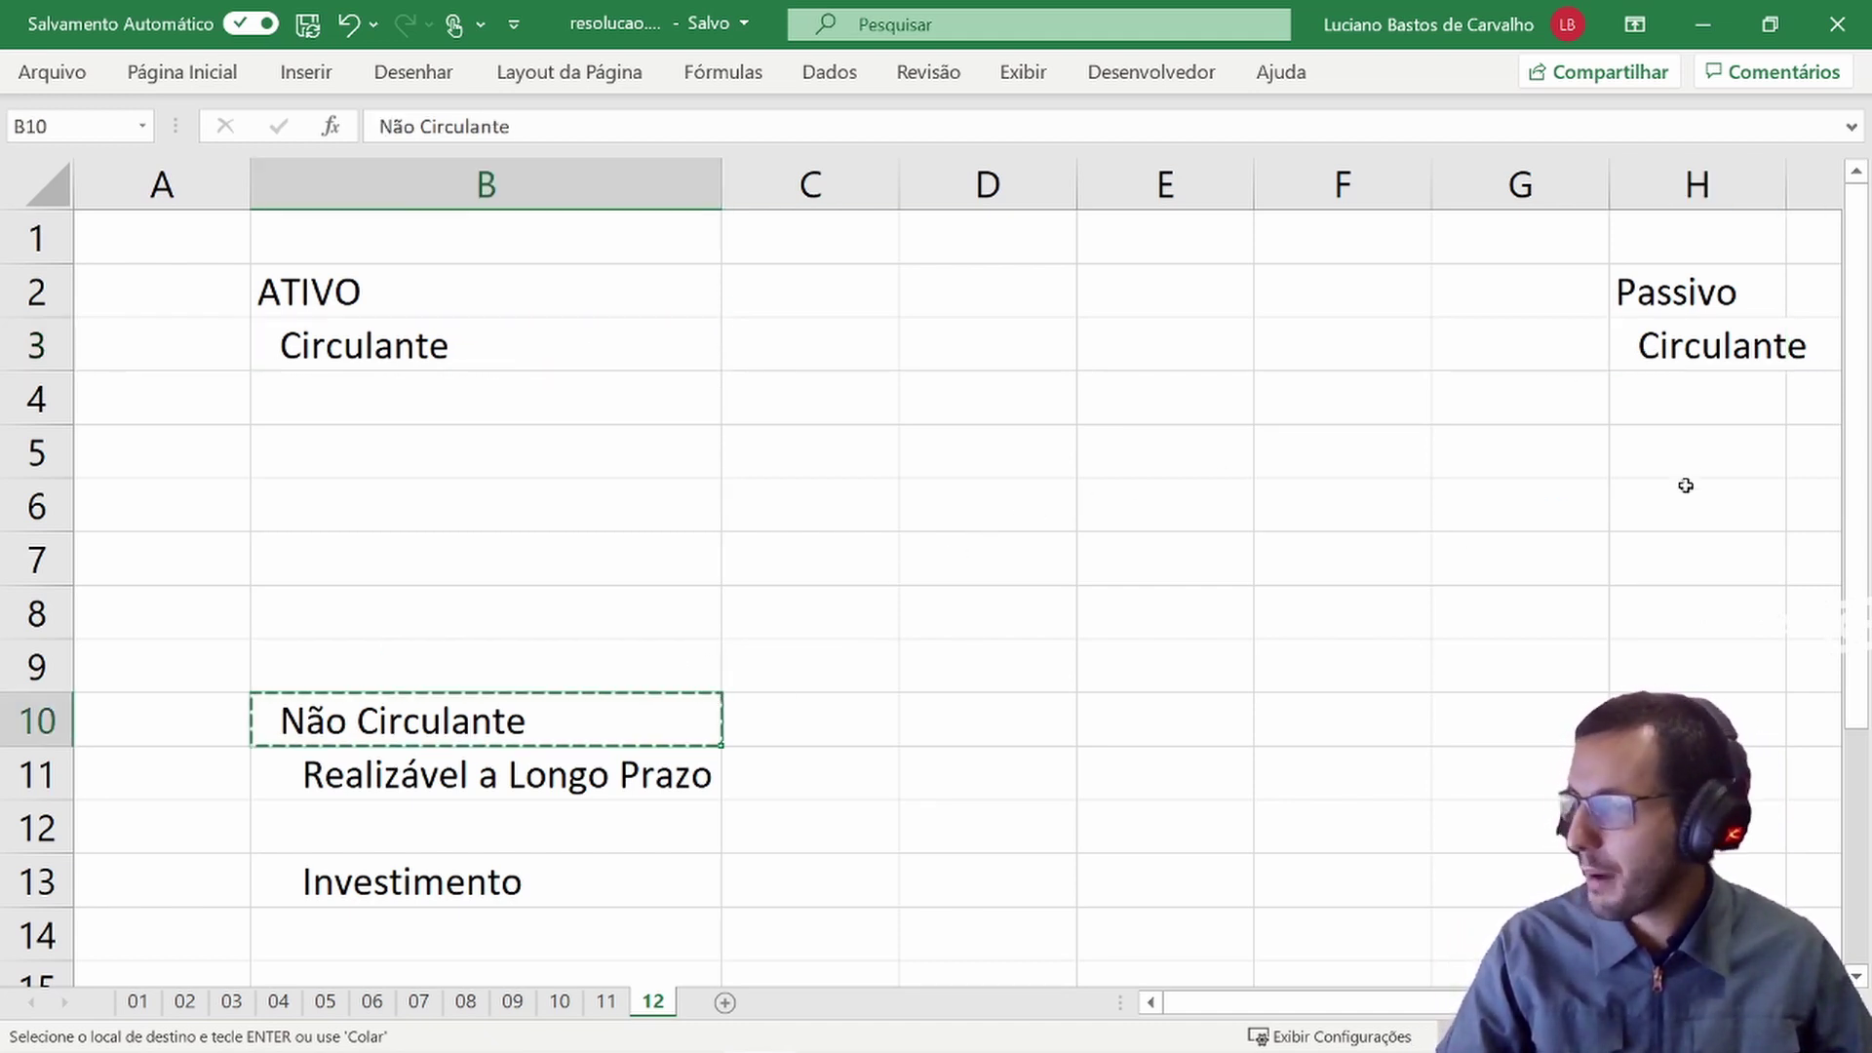
{"action": "left_click", "coordinate": [1686, 488]}
{"action": "key", "text": "ctrl+v"}
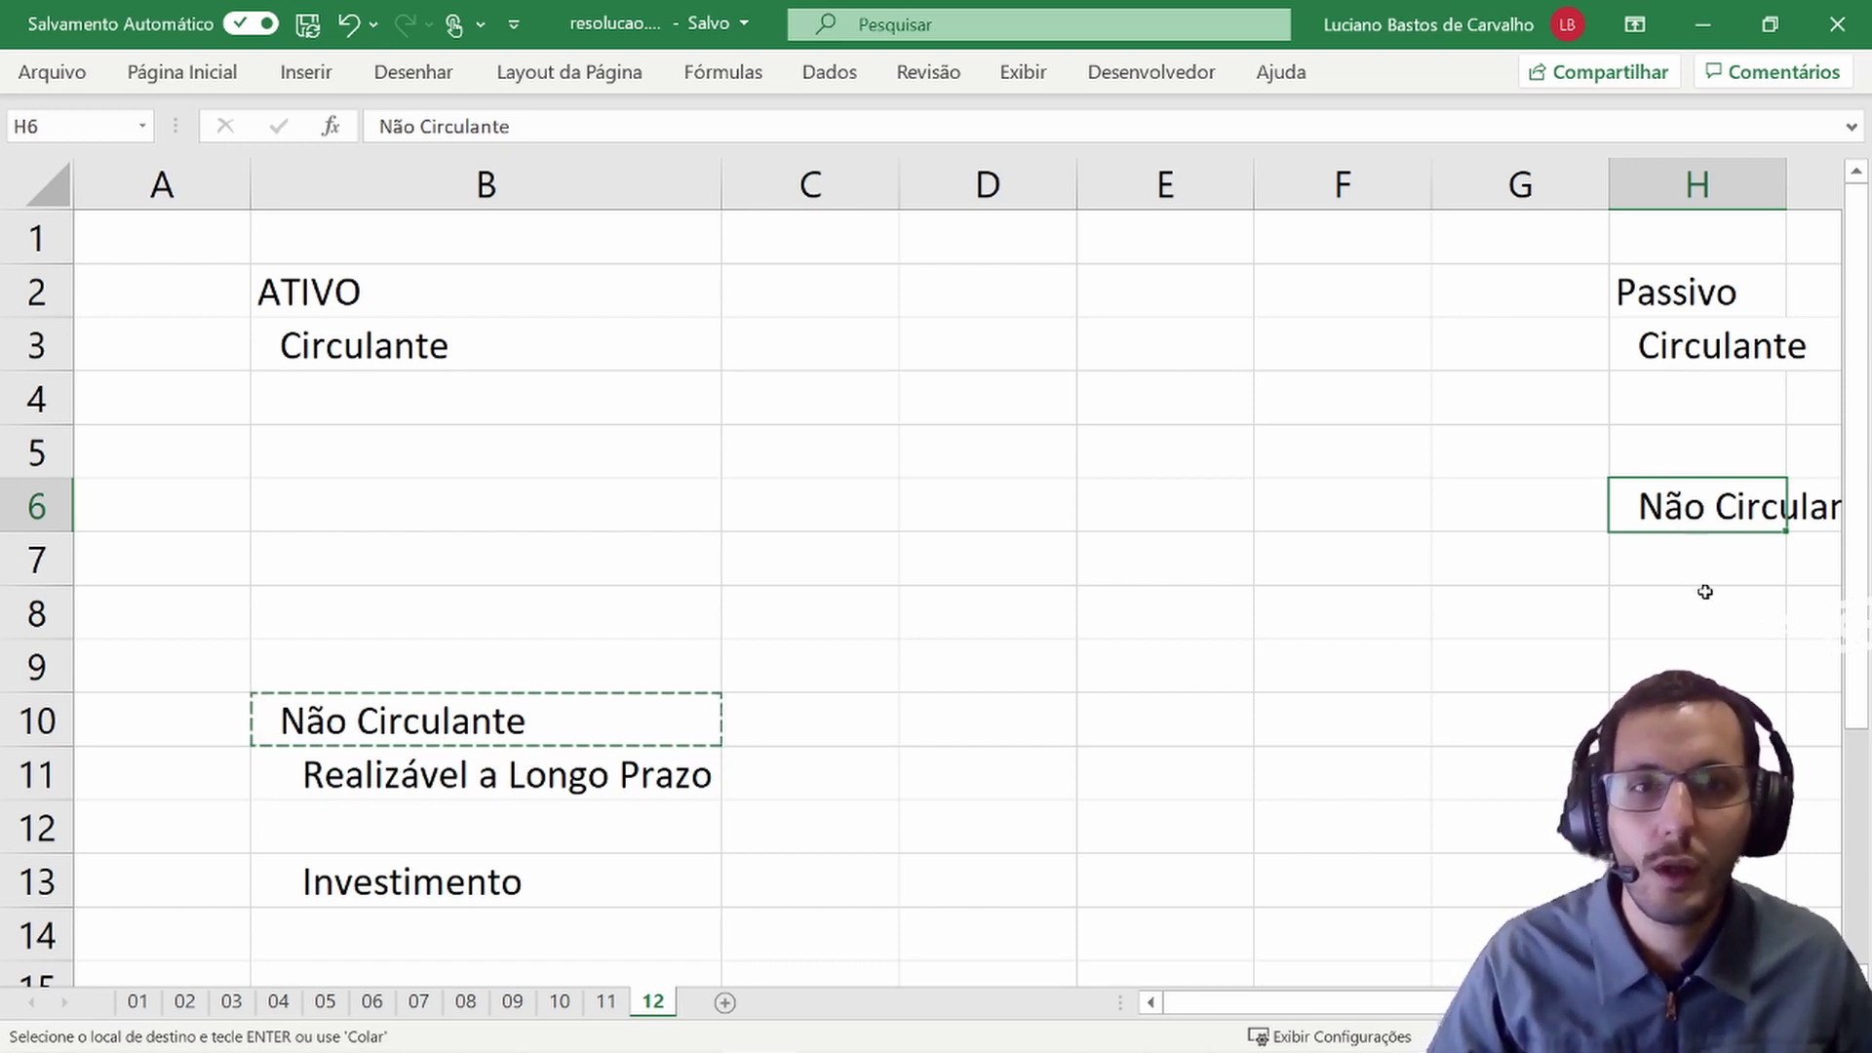
- Enter Patrimônio Líquido in H9 and widen column H to fit its labels
{"action": "left_click", "coordinate": [1689, 648]}
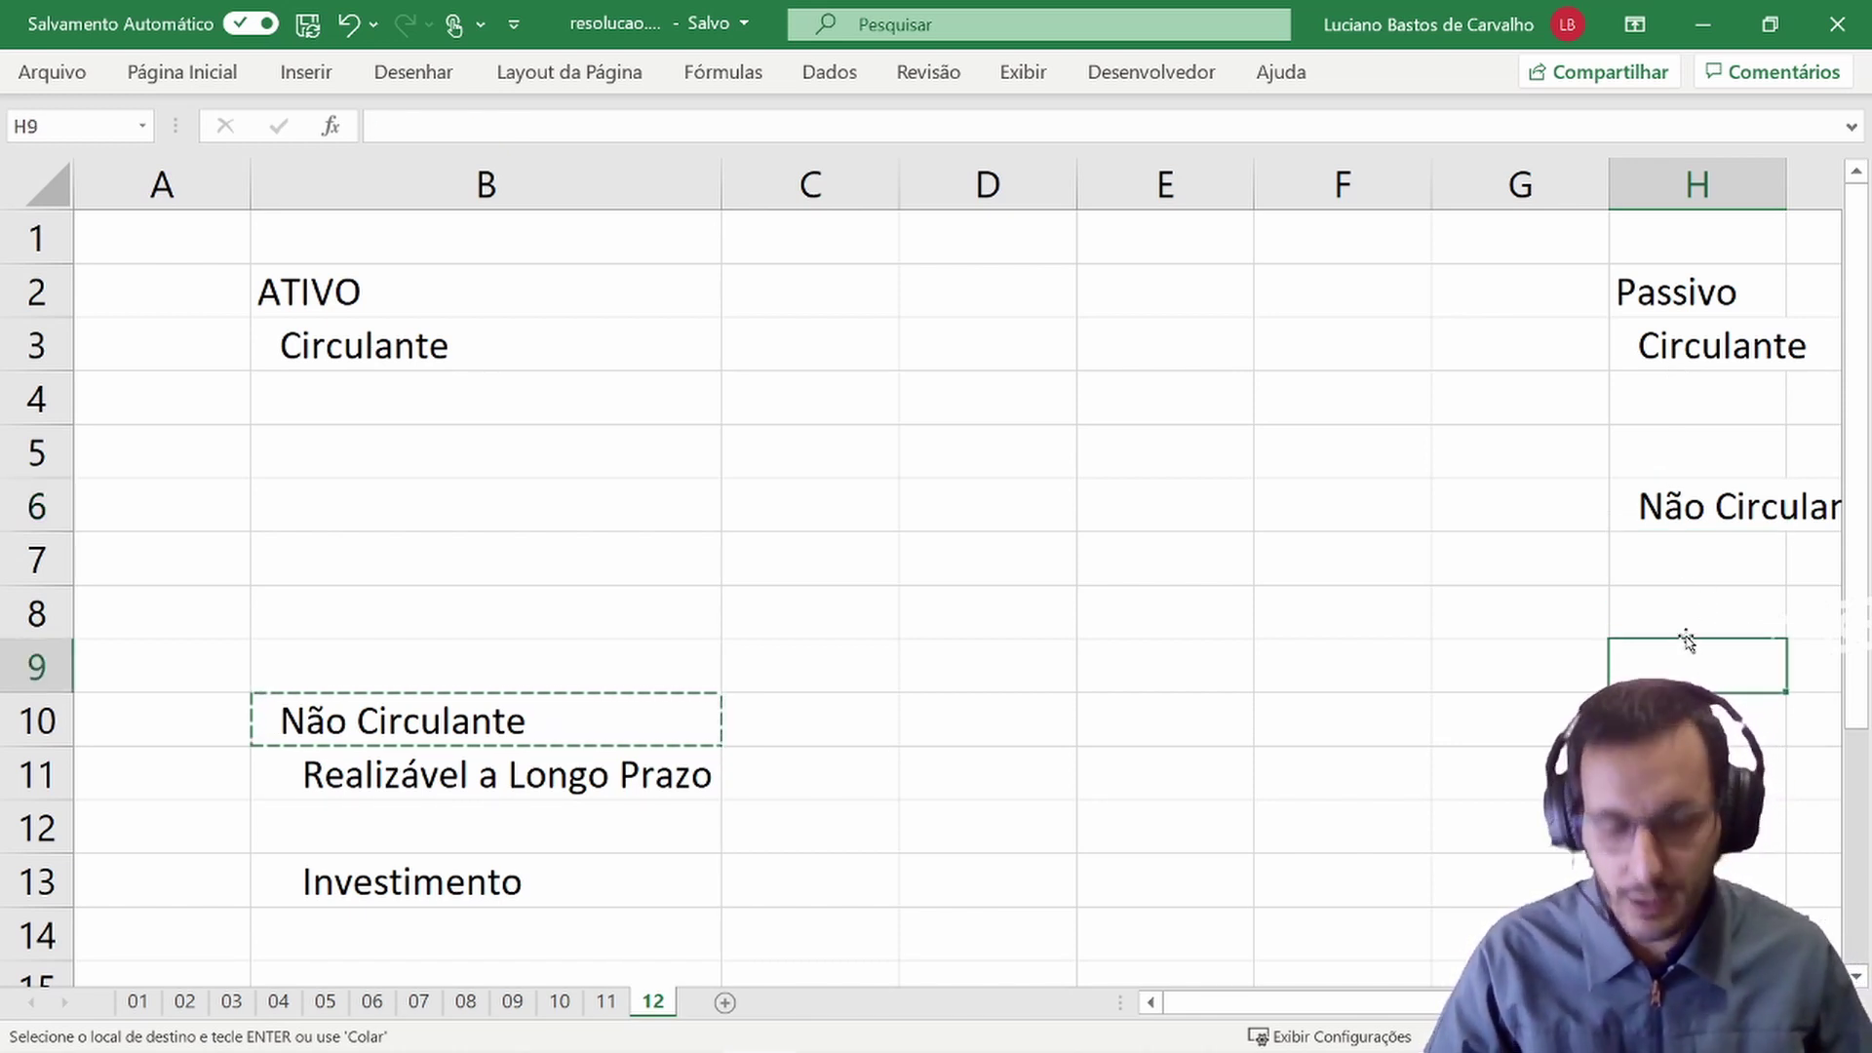
{"action": "type", "text": "Patrimônio"}
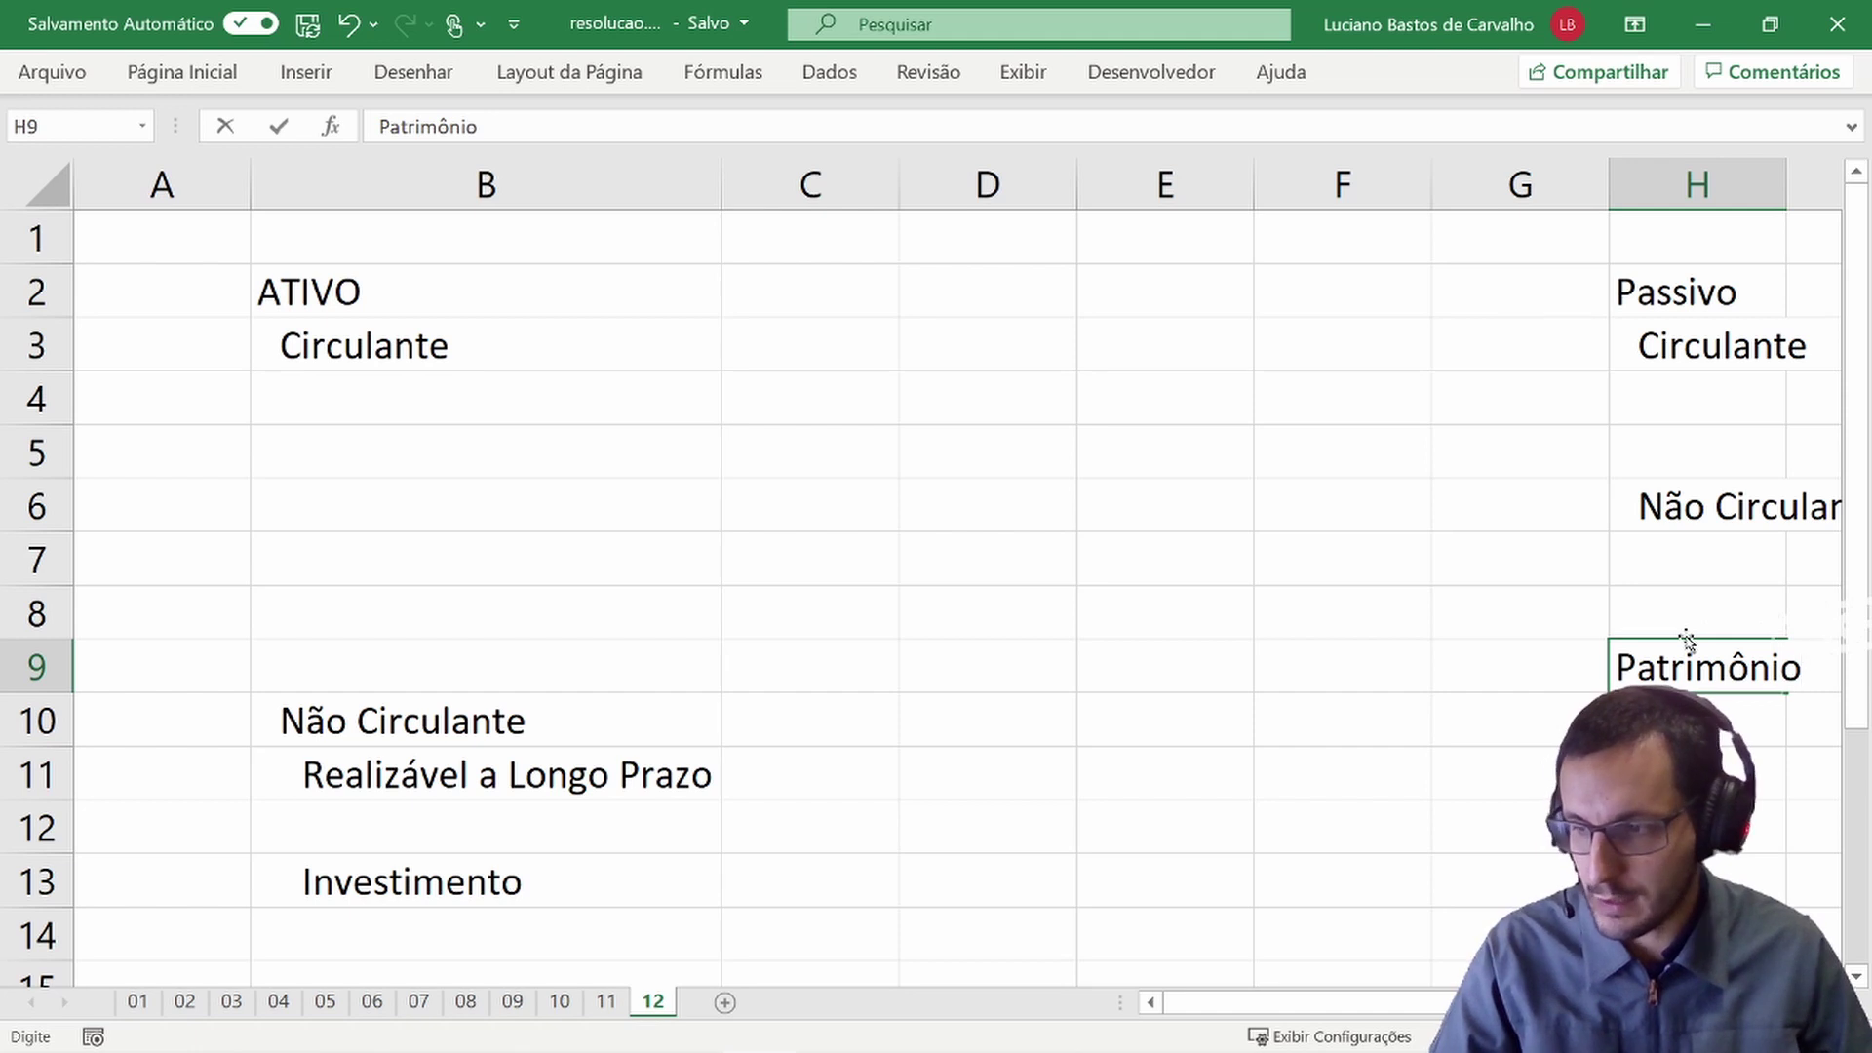
{"action": "type", "text": "Líqu"}
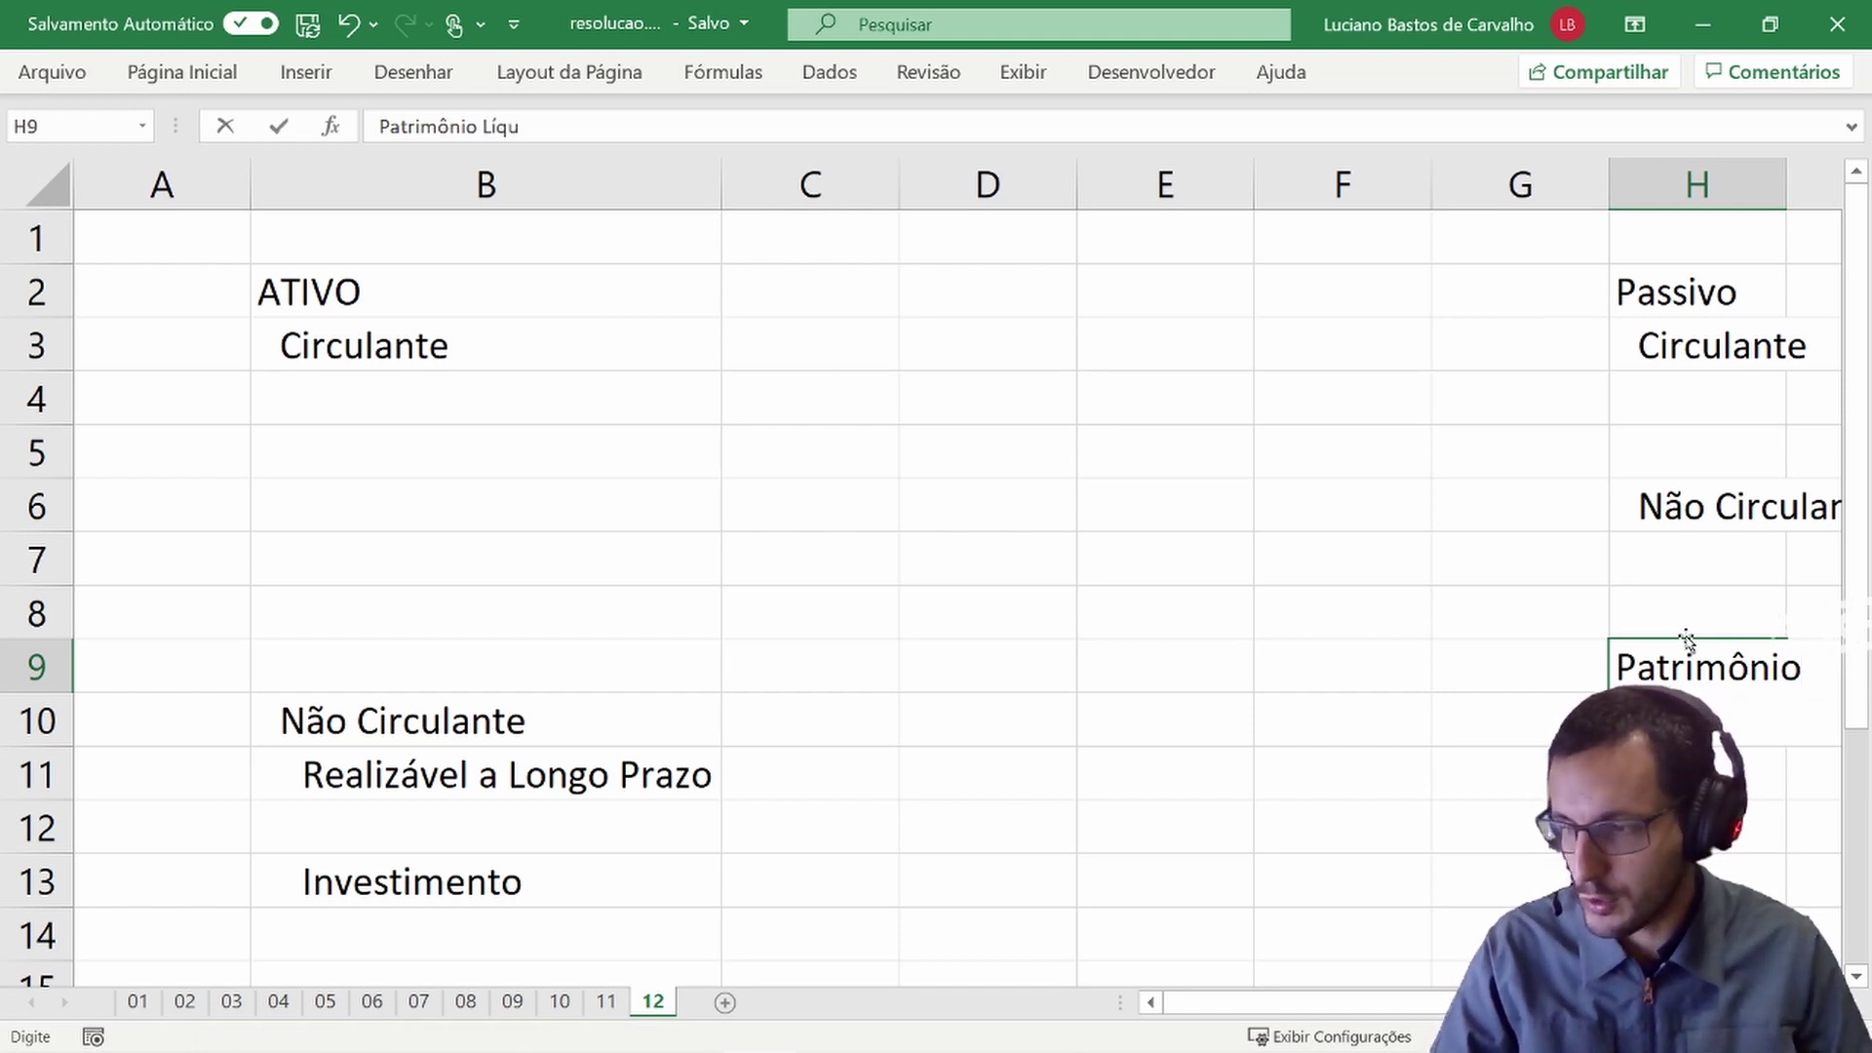
{"action": "type", "text": "ido"}
{"action": "key", "text": "Return"}
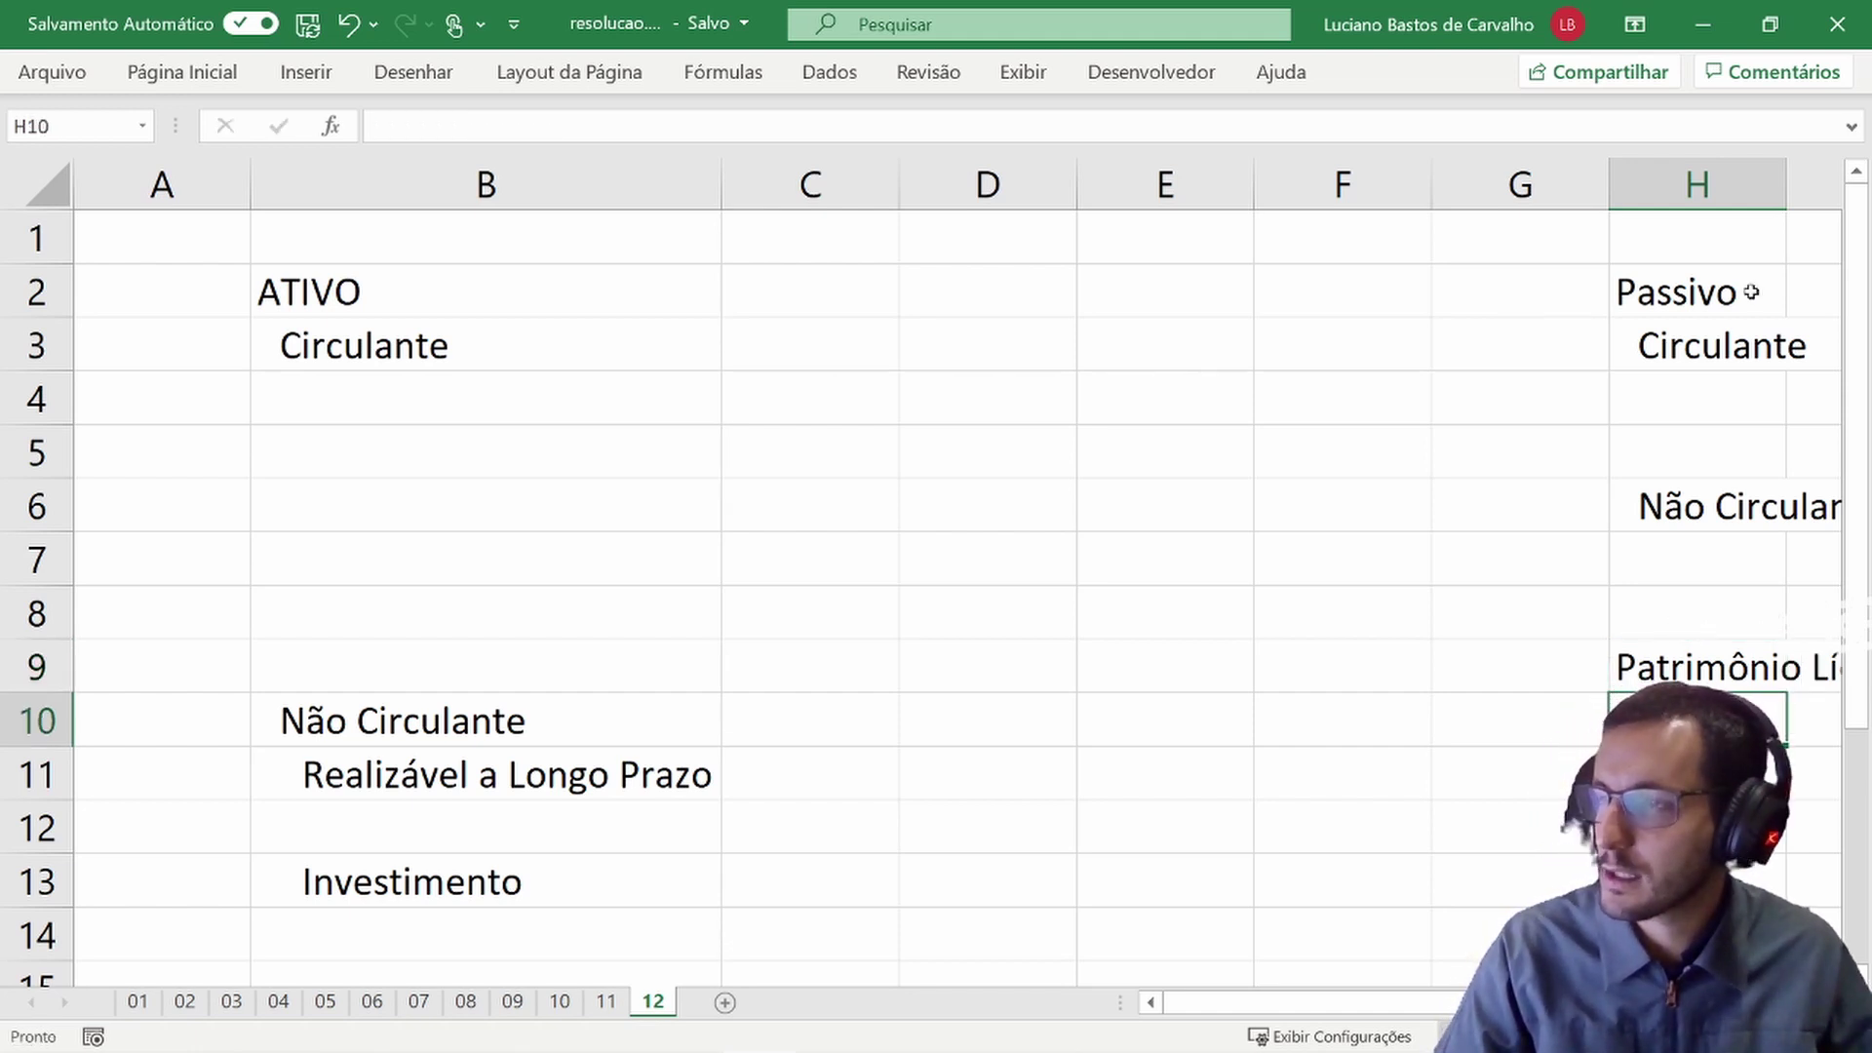
{"action": "double_click", "coordinate": [1786, 185]}
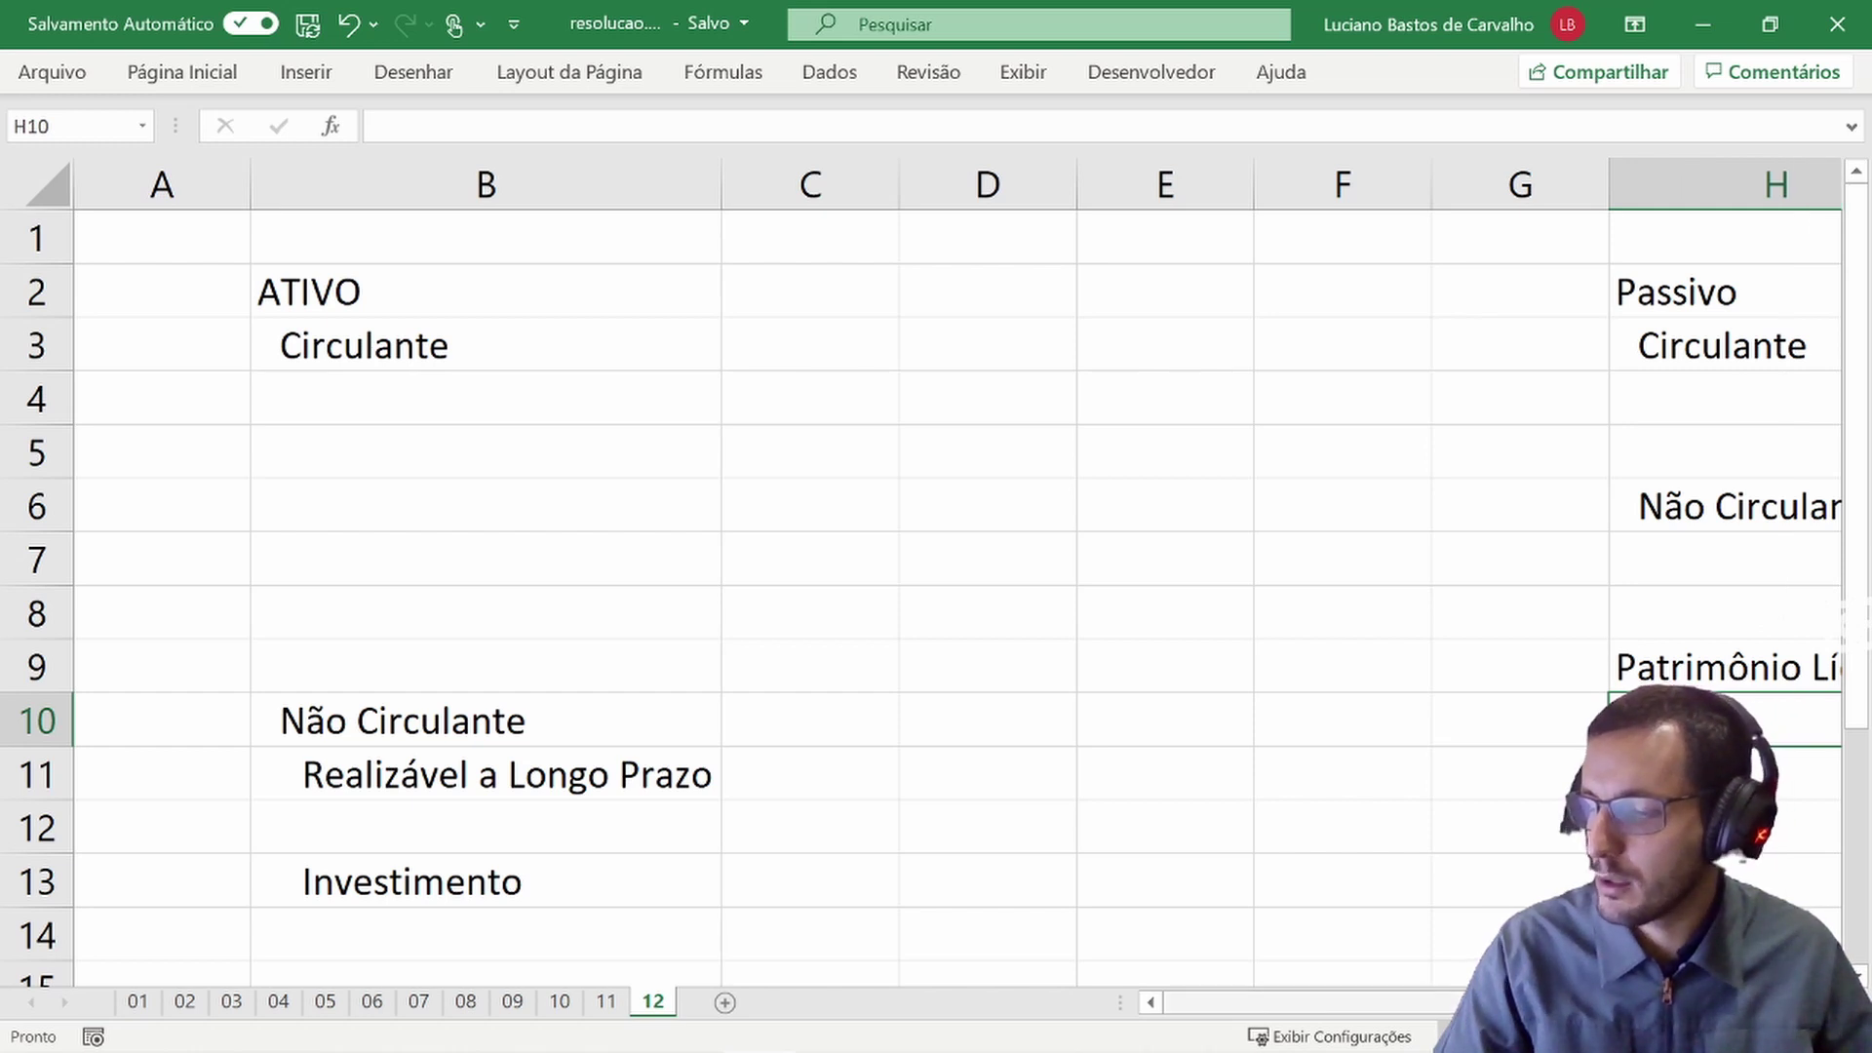
{"action": "left_click", "coordinate": [1838, 1002]}
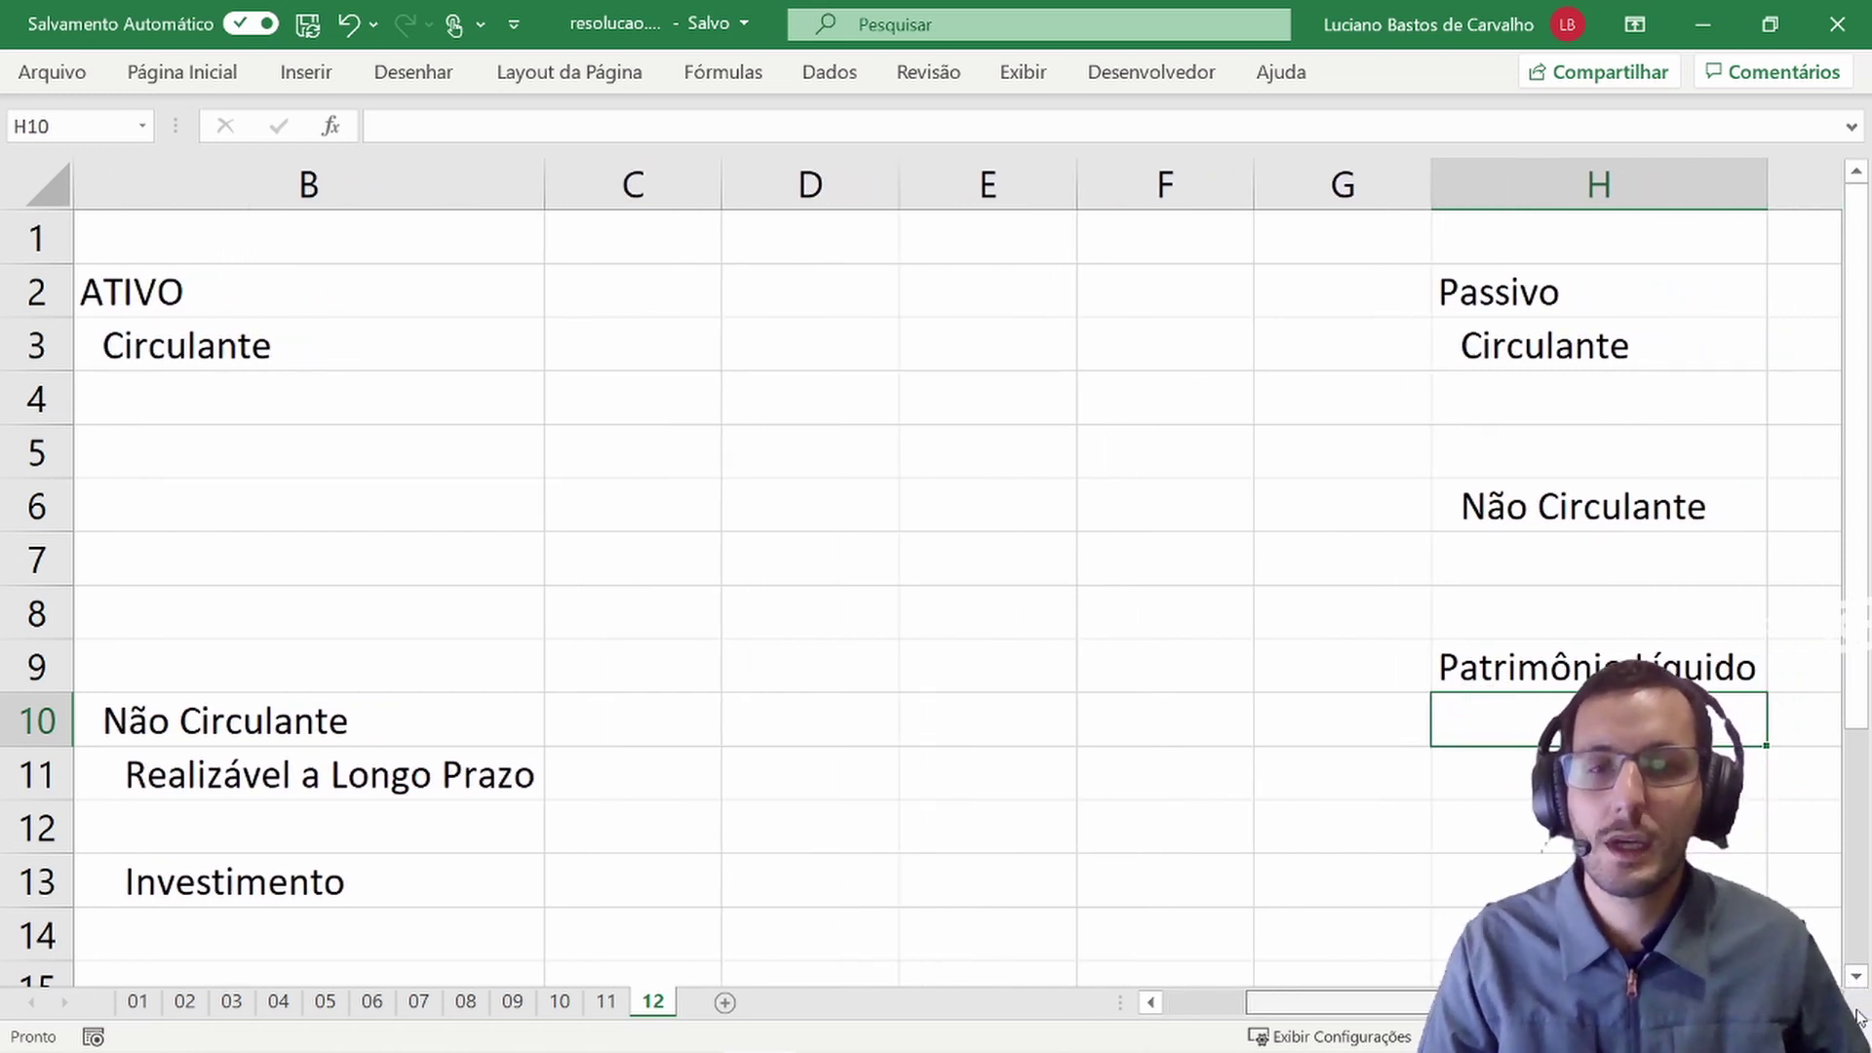
{"action": "scroll", "coordinate": [965, 585], "scroll_direction": "left", "scroll_amount": 2}
{"action": "scroll", "coordinate": [965, 585], "scroll_direction": "right", "scroll_amount": 2}
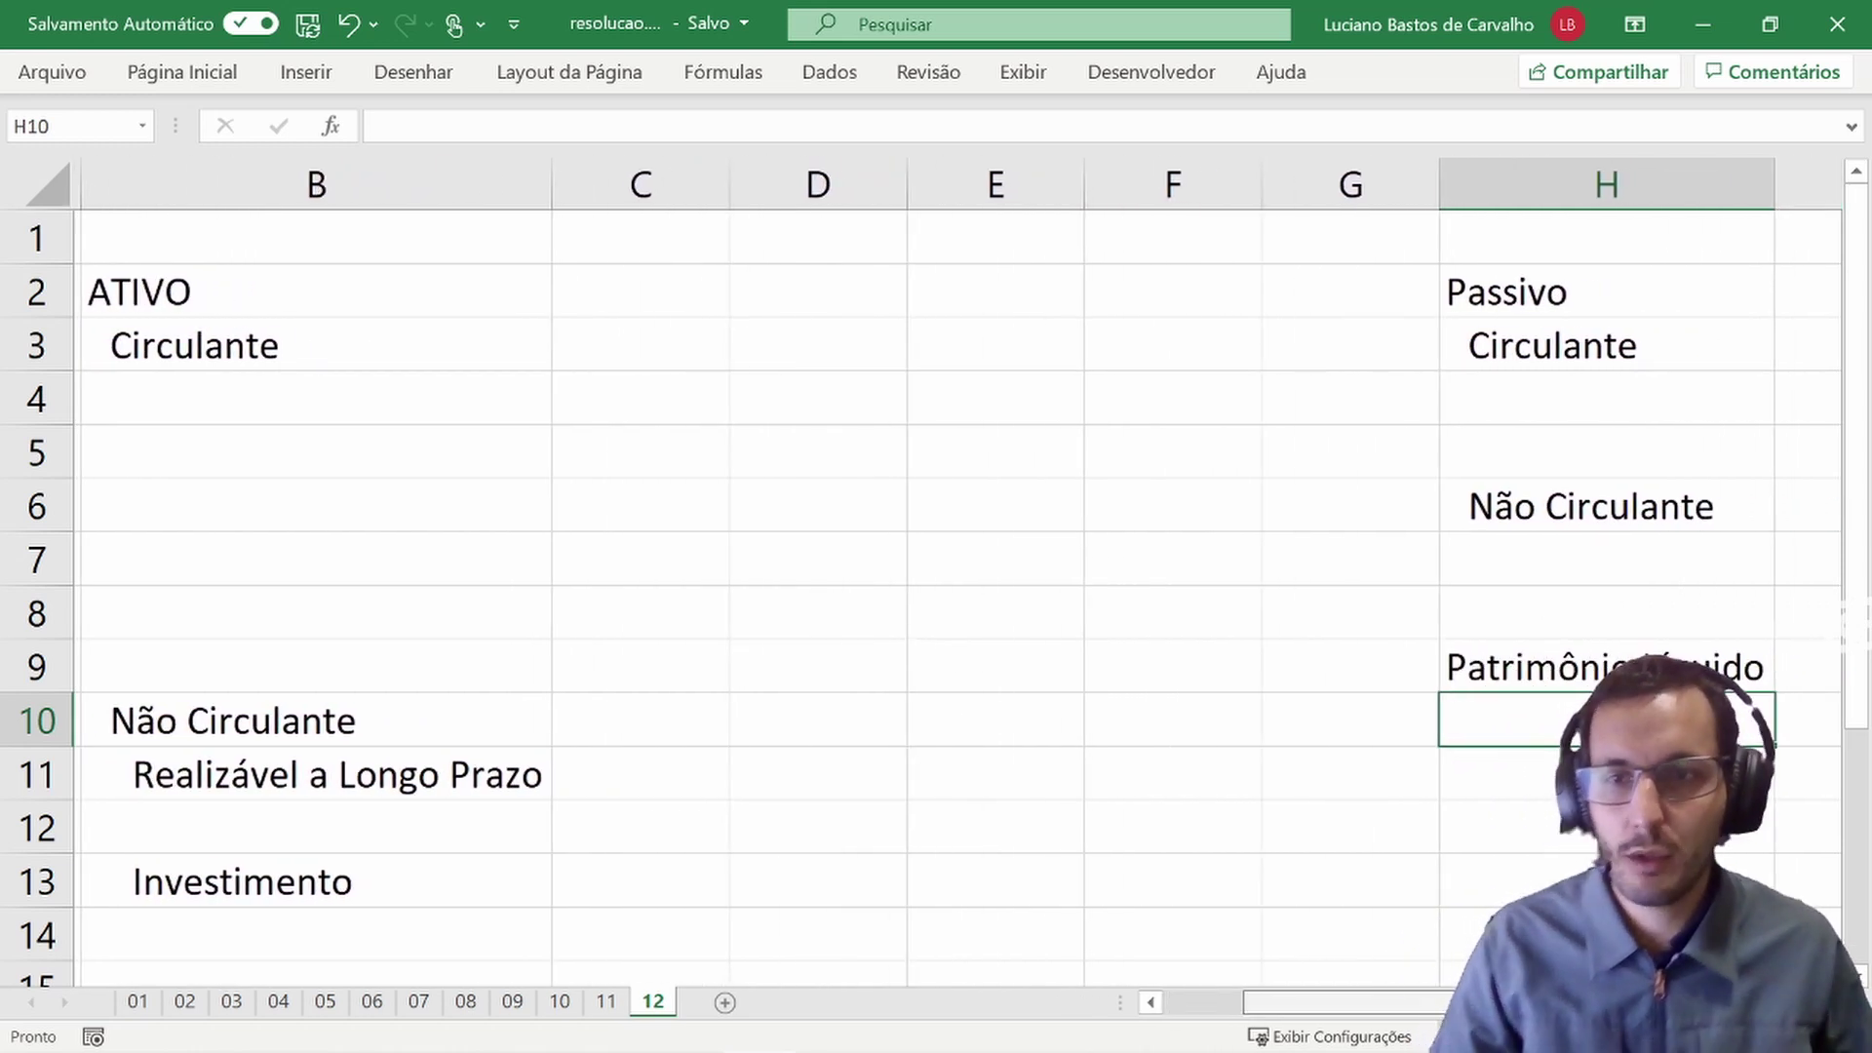
{"action": "scroll", "coordinate": [966, 585], "scroll_direction": "right", "scroll_amount": 1}
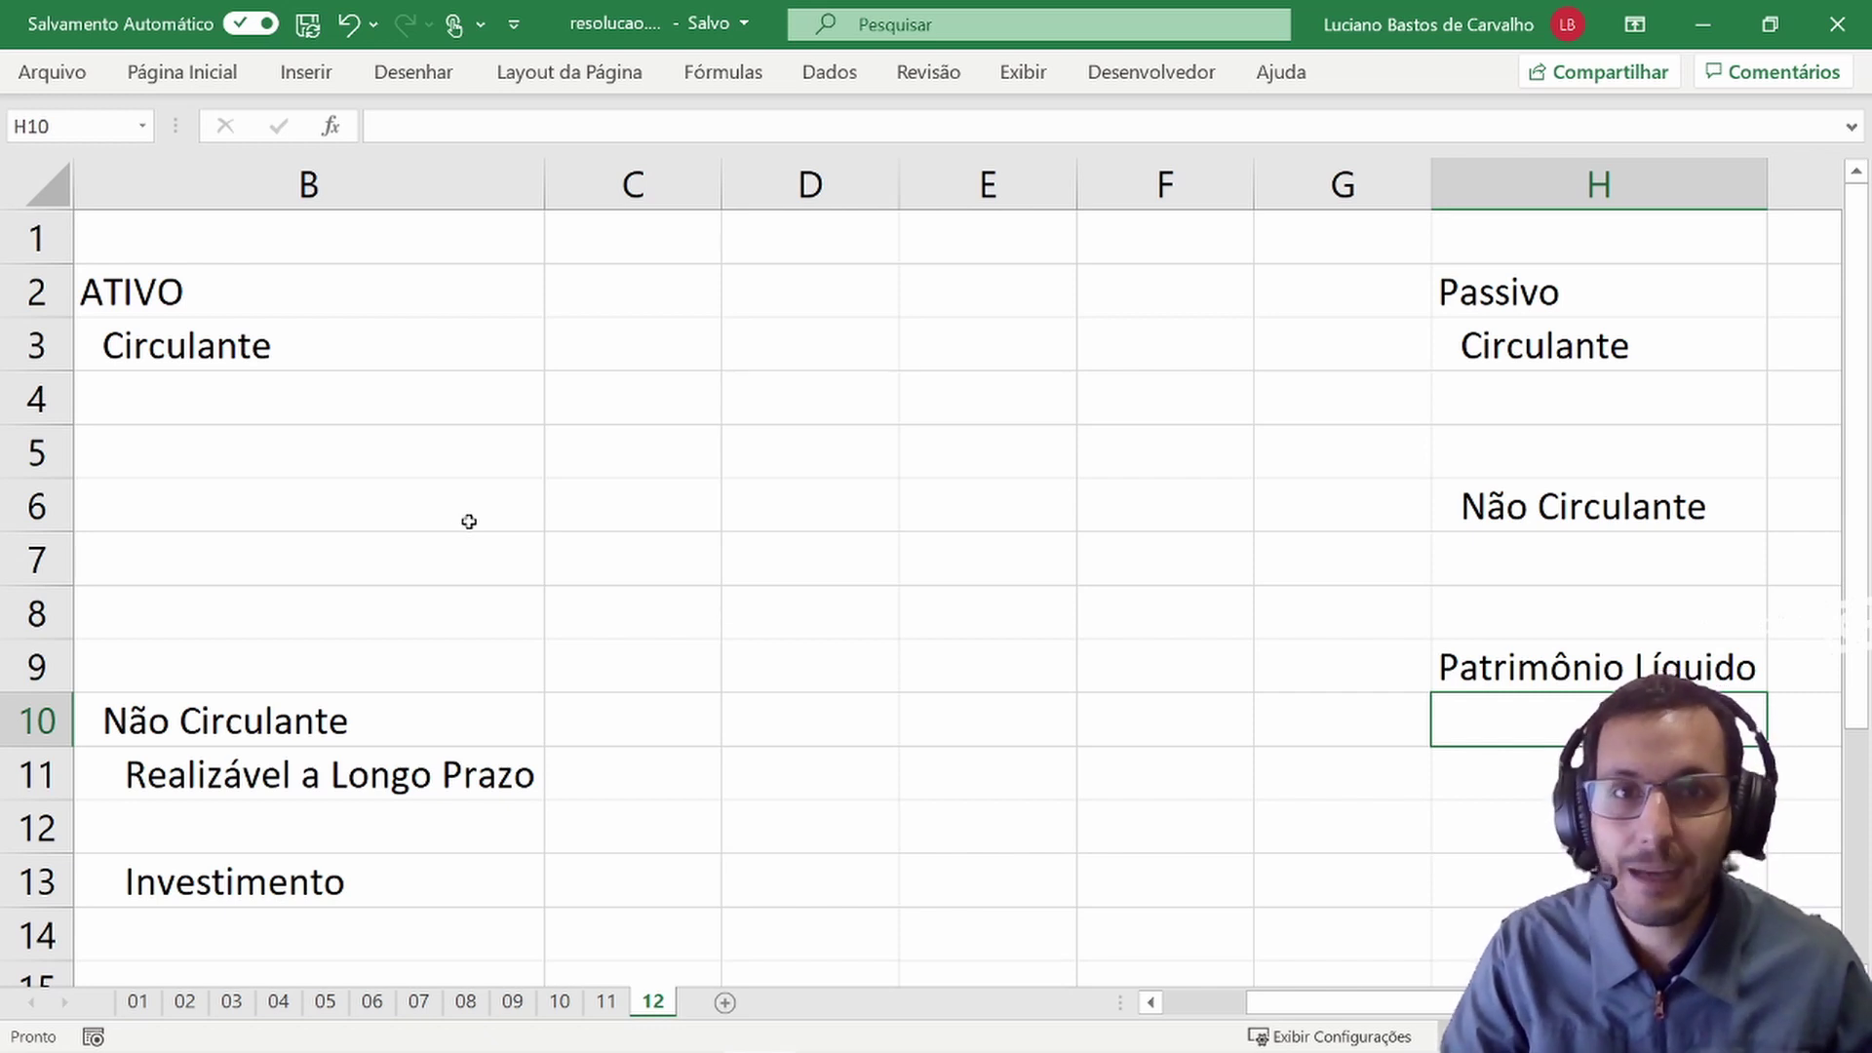
- Switch to the exam PDF in Adobe Acrobat Reader and highlight question 12's statement that purchases, sales and liability payments were made in cash
{"action": "mouse_move", "coordinate": [583, 1021]}
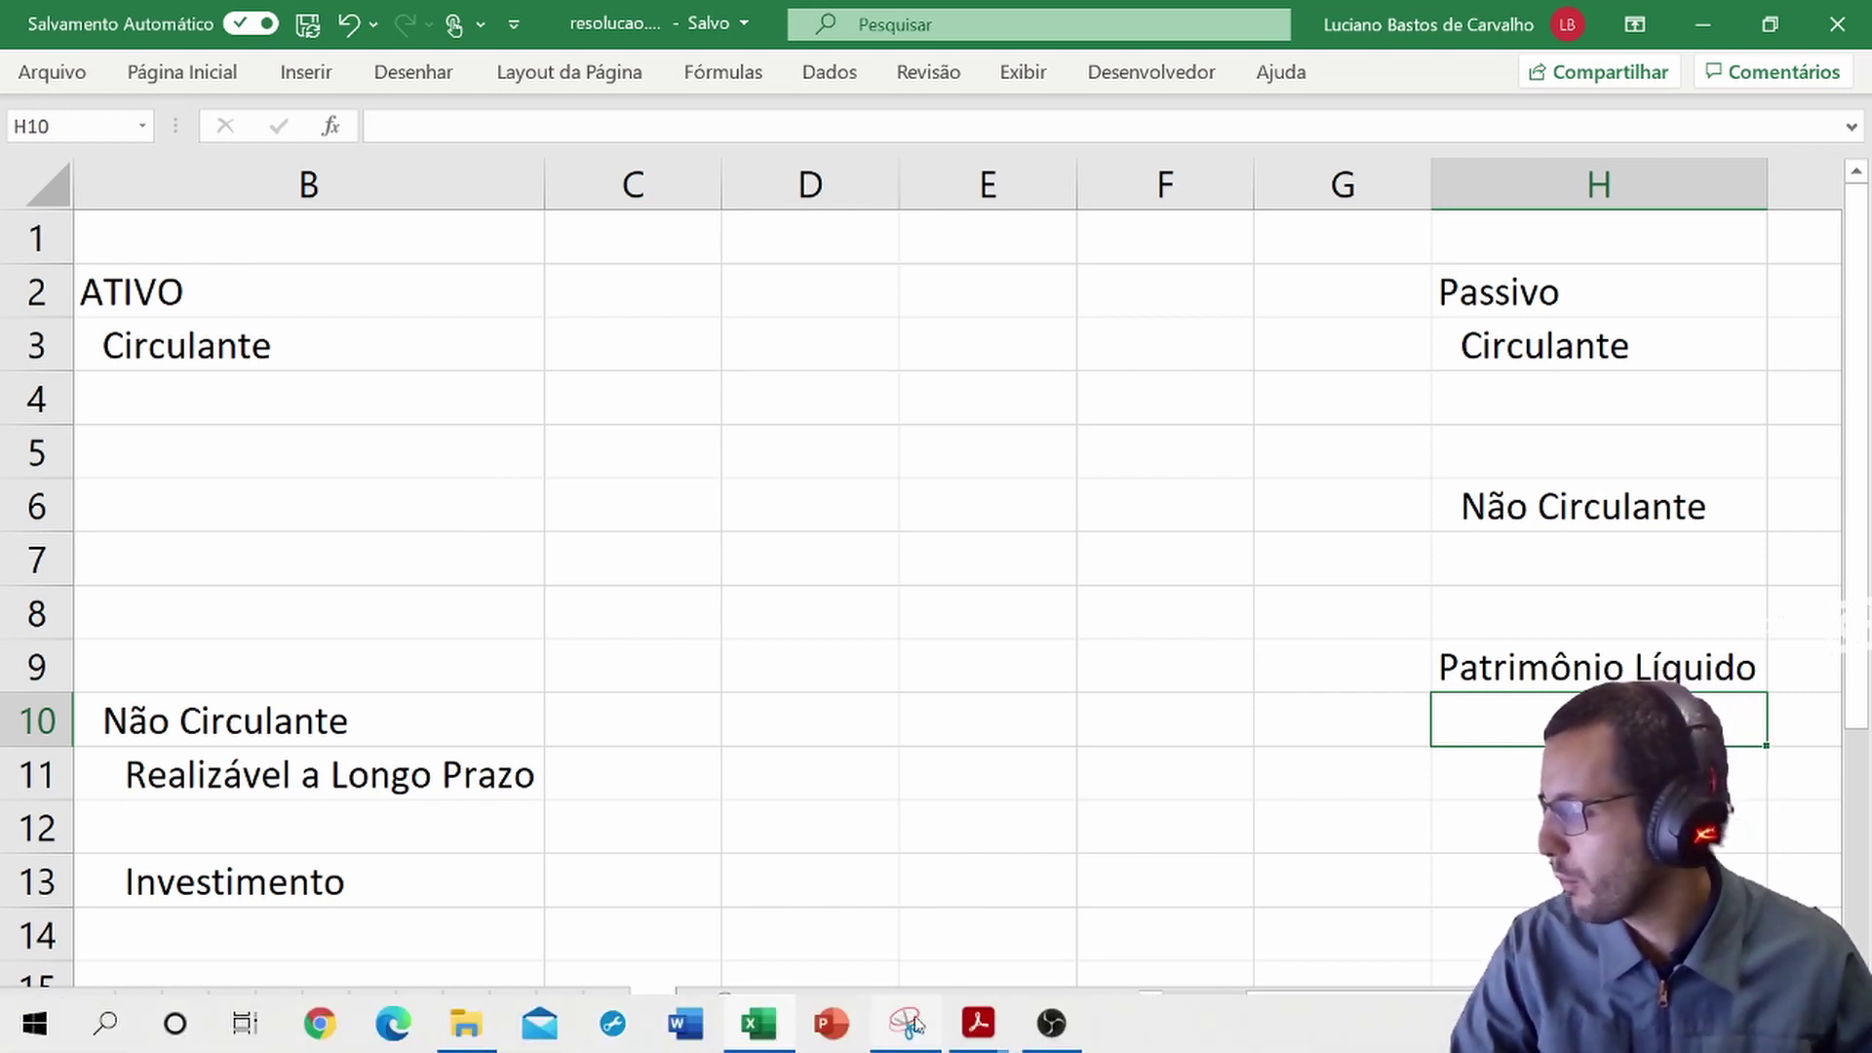
{"action": "mouse_move", "coordinate": [978, 1024]}
{"action": "left_click", "coordinate": [917, 931]}
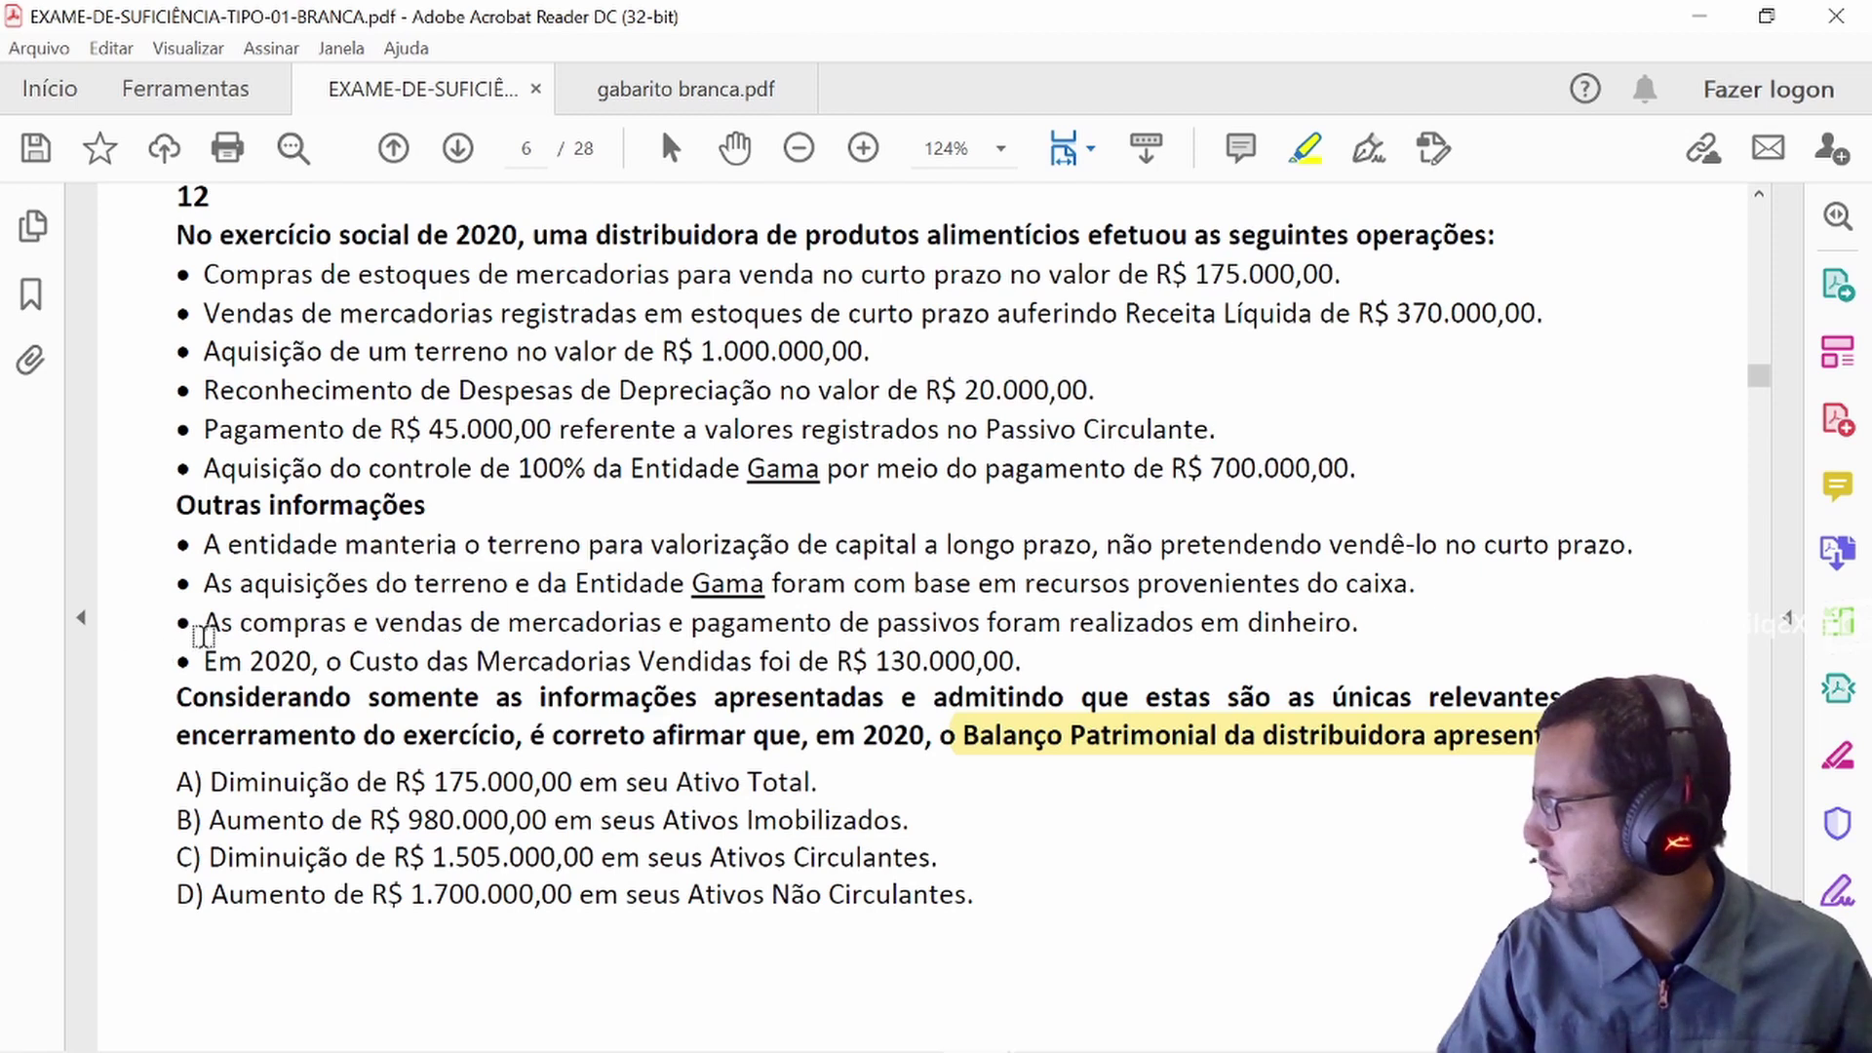
{"action": "left_click_drag", "start_coordinate": [198, 624], "coordinate": [1307, 629]}
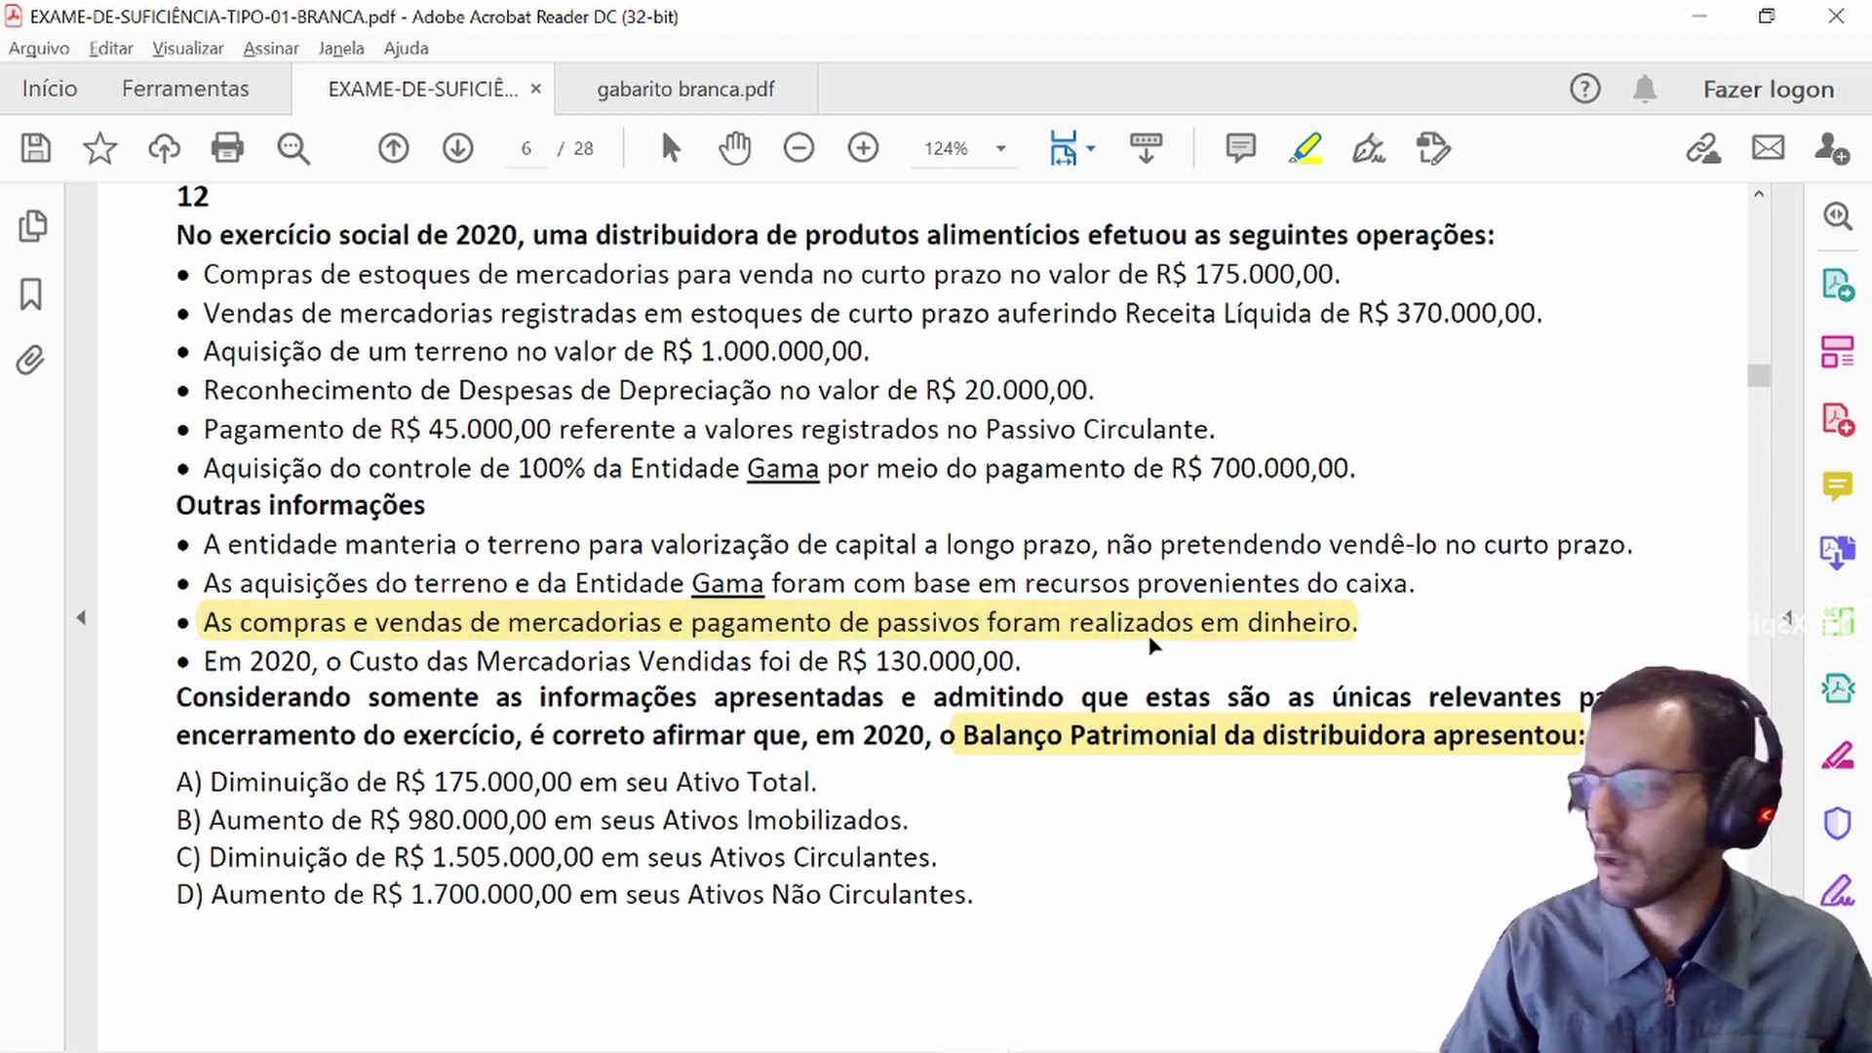
- Switch back to the Excel workbook and enter the account Caixa e equivalente in B4 under Circulante
{"action": "key", "text": "alt+Tab"}
{"action": "left_click", "coordinate": [424, 386]}
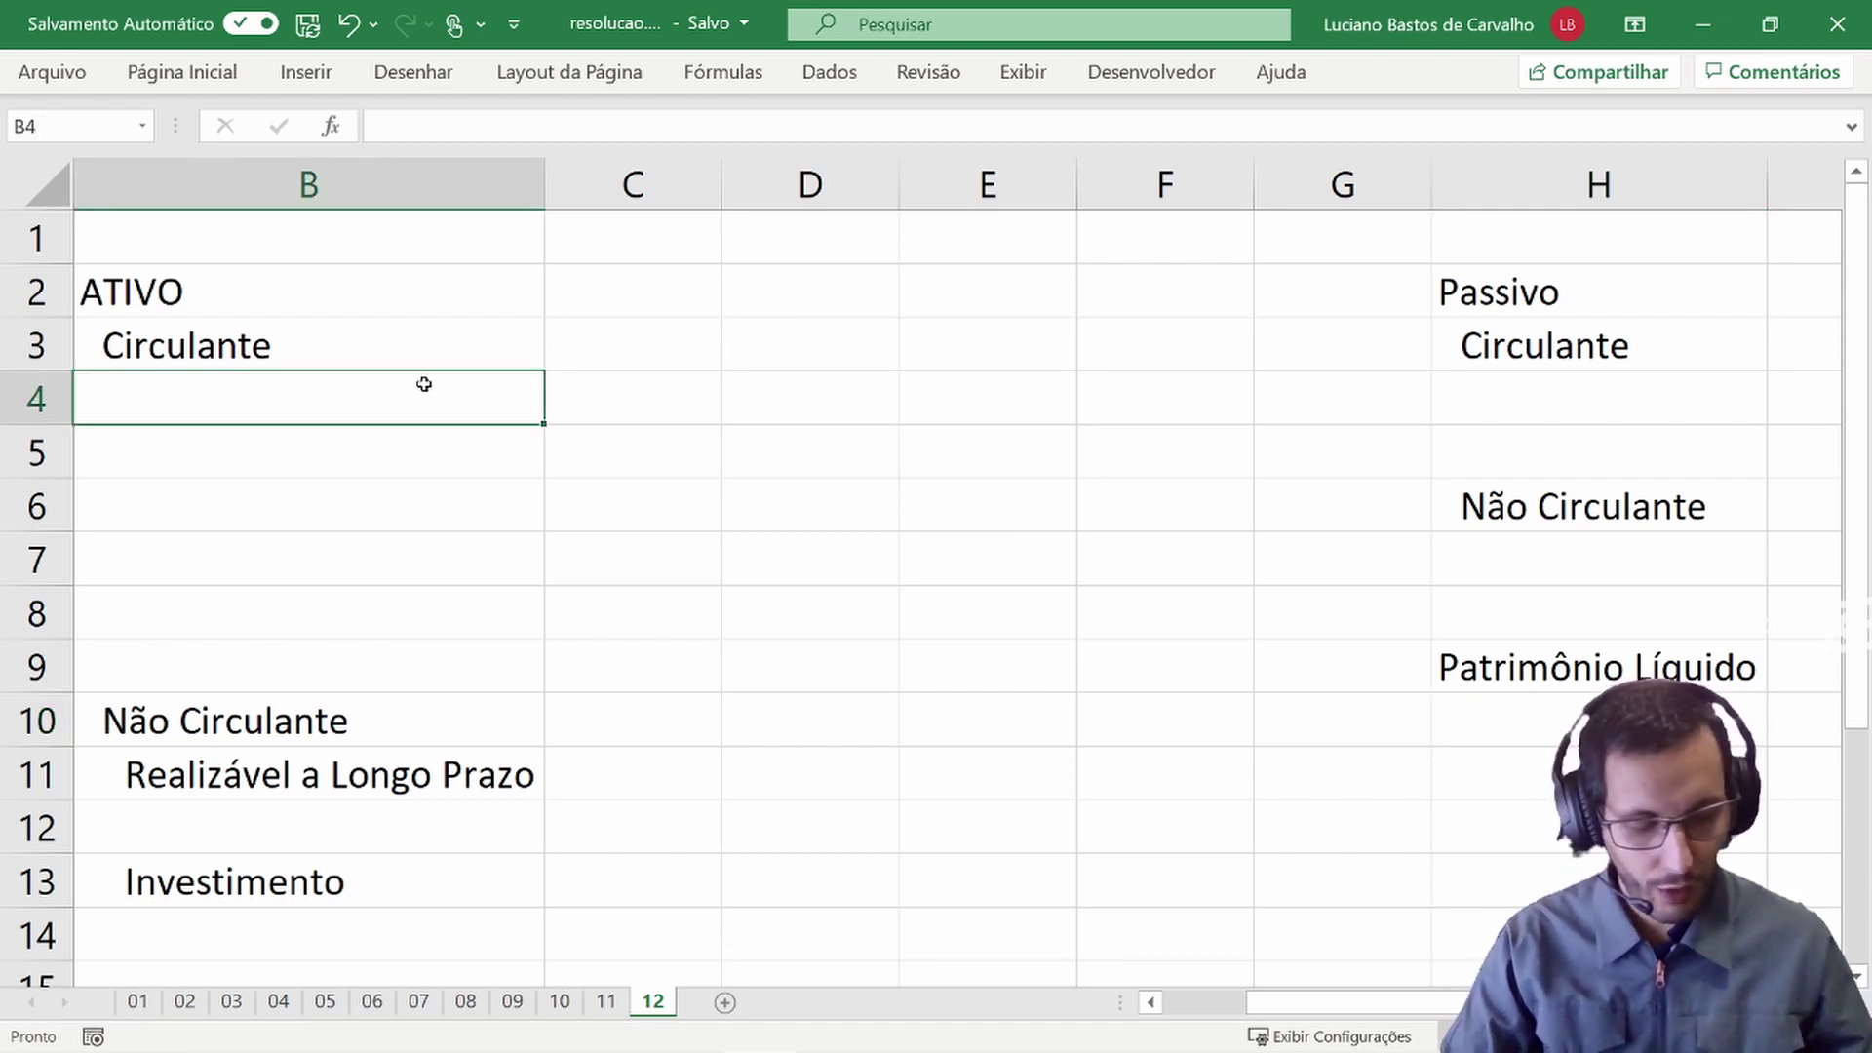
{"action": "type", "text": "C"}
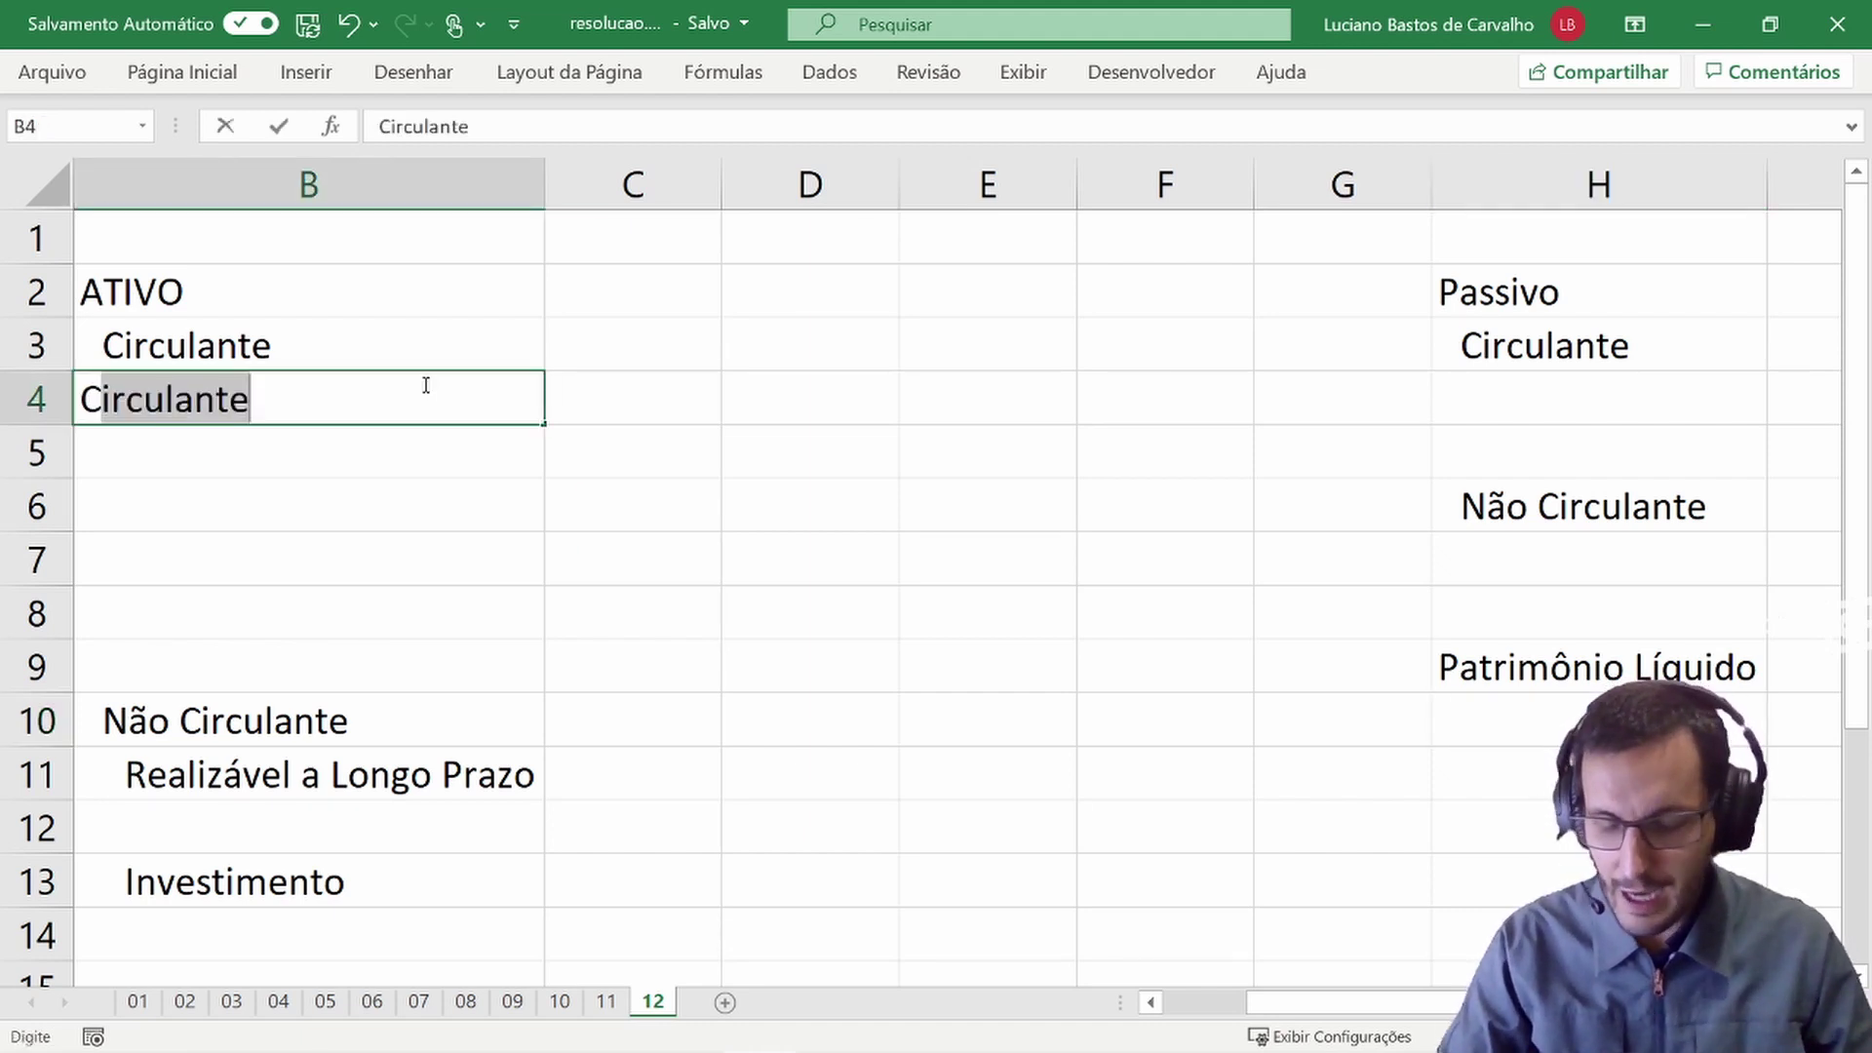
{"action": "type", "text": "aixa e equivalente"}
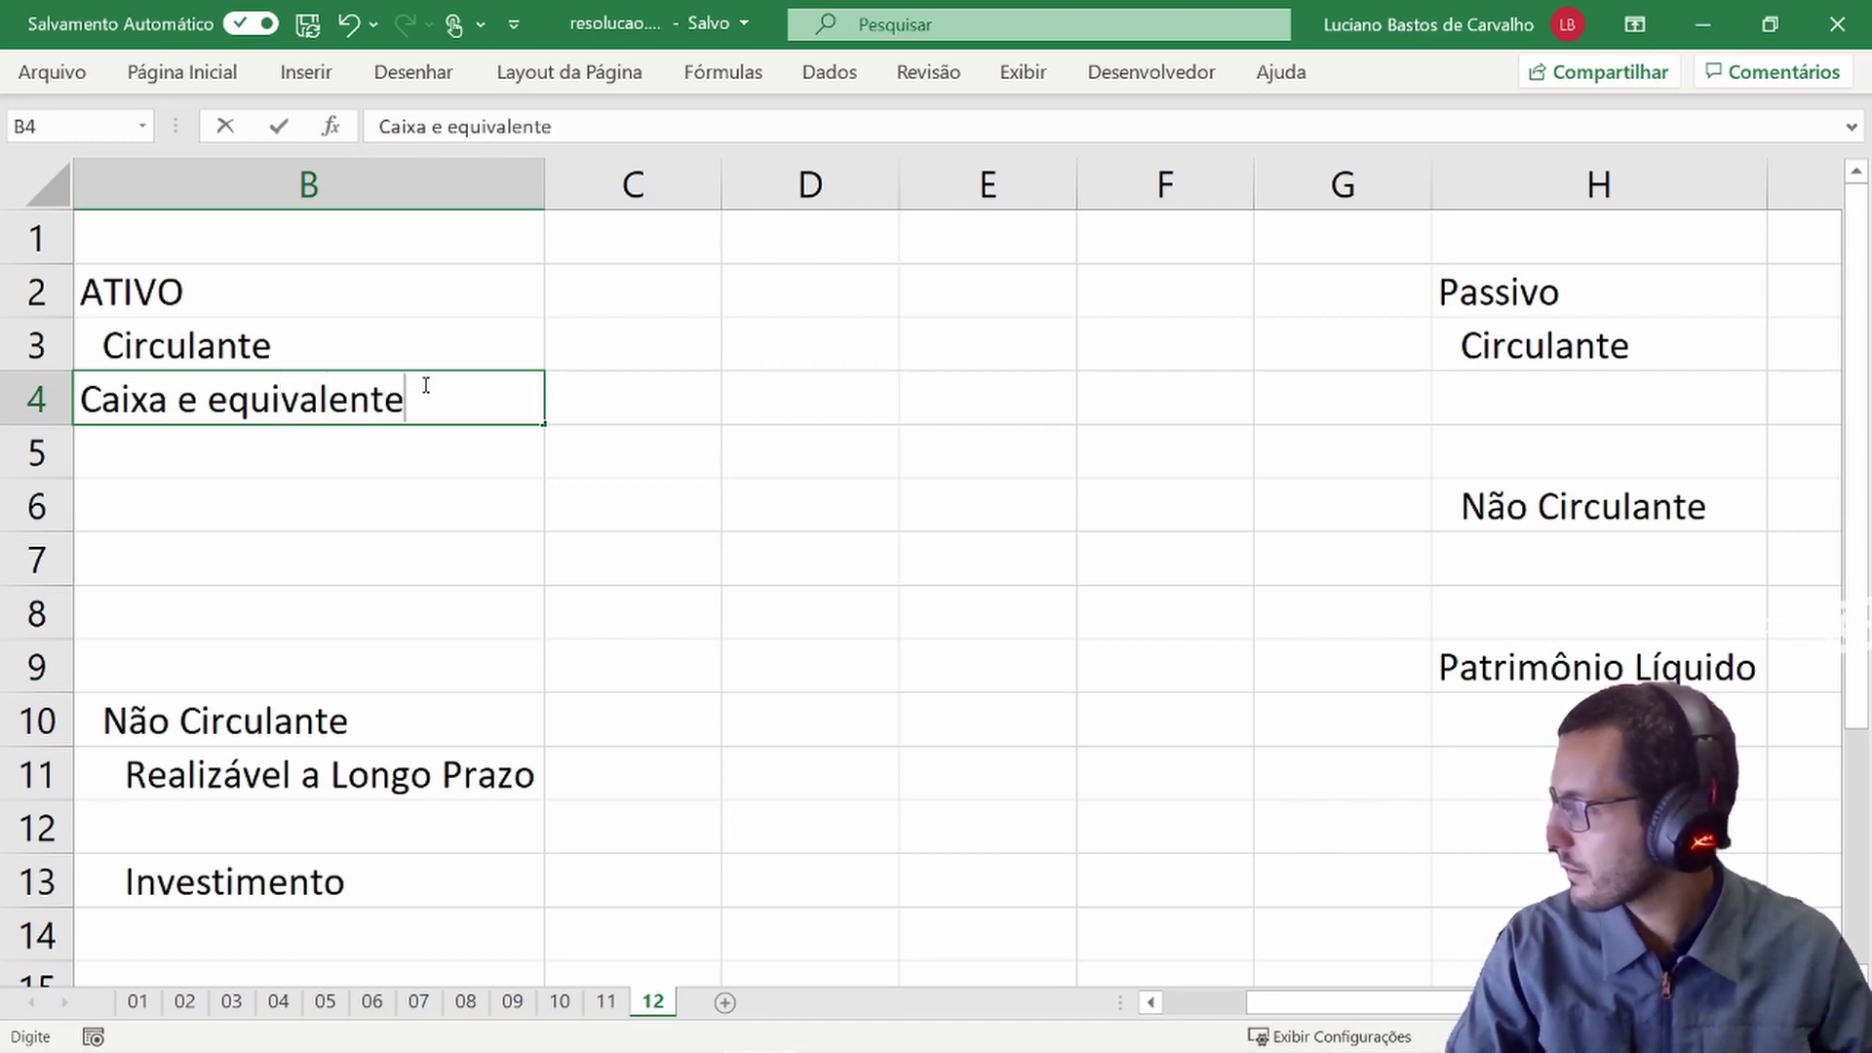
{"action": "key", "text": "Return"}
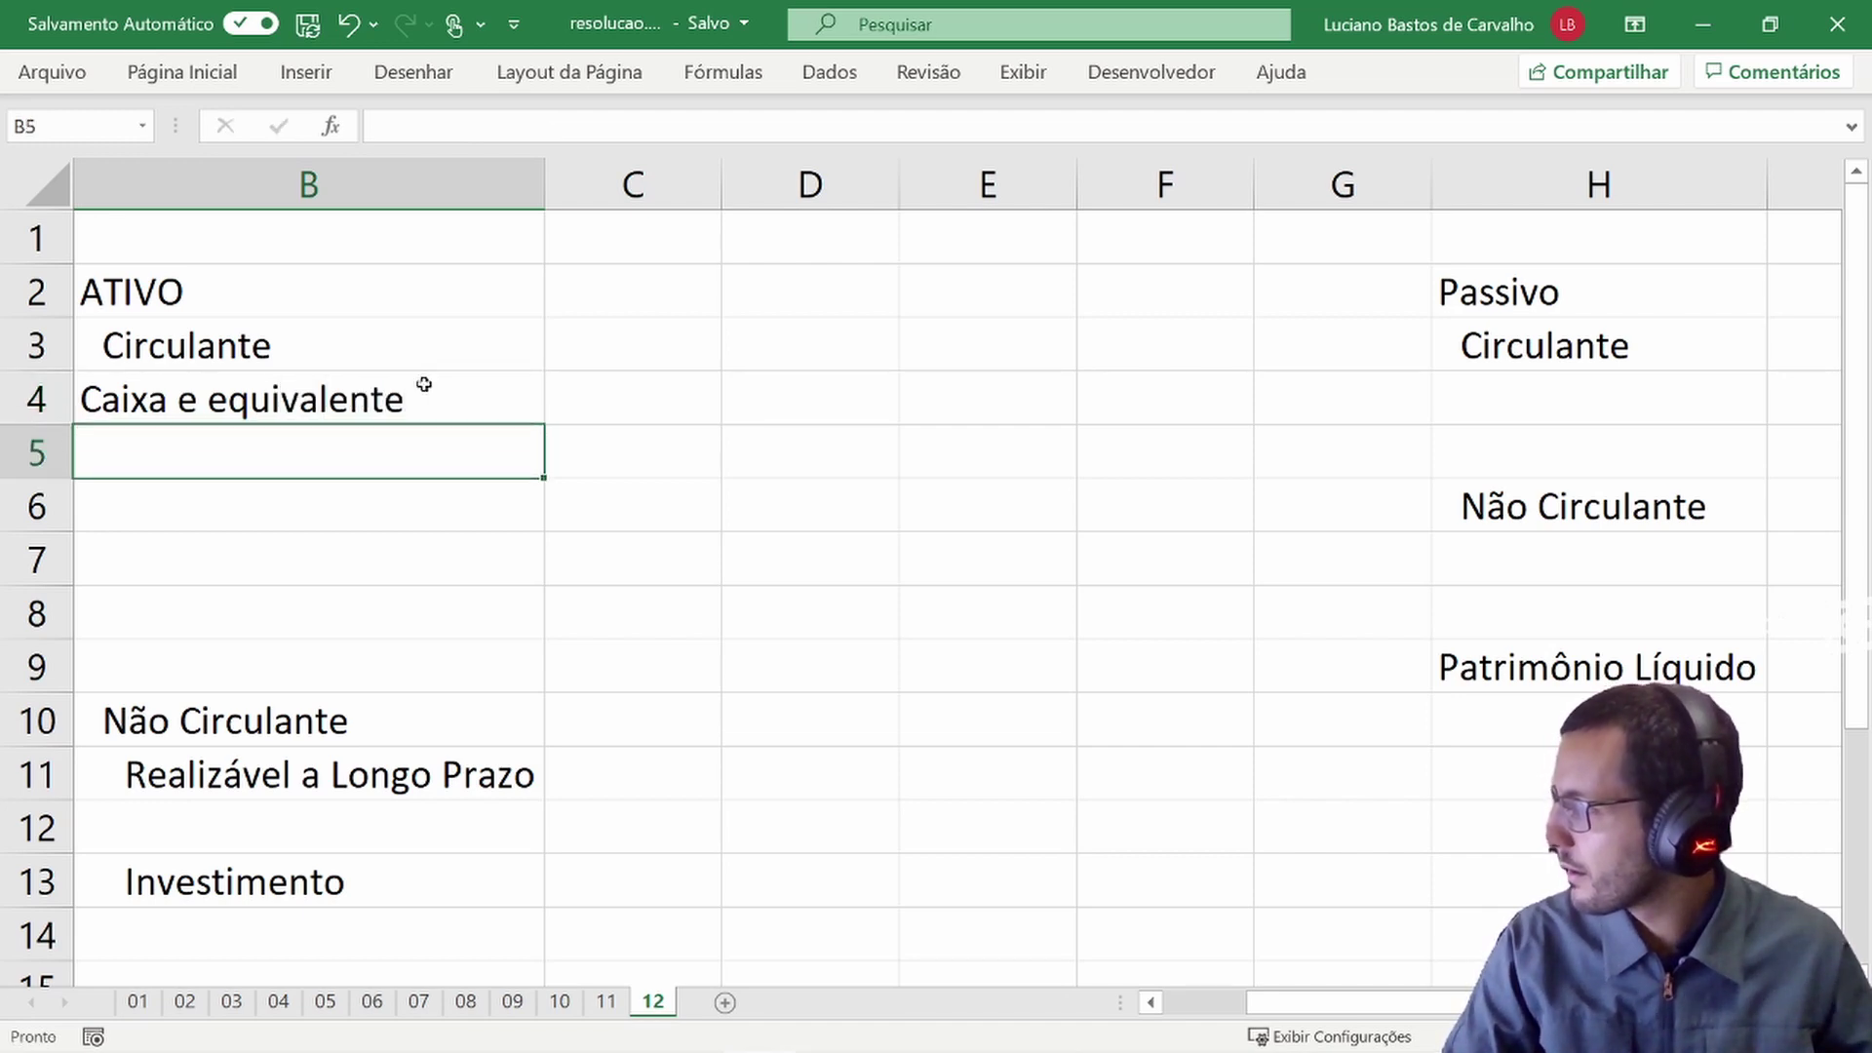
- Check the inventory purchase amount in the exam PDF and enter -175000 in C4 for Caixa e equivalente
{"action": "key", "text": "Up"}
{"action": "key", "text": "Right"}
{"action": "key", "text": "alt+Tab"}
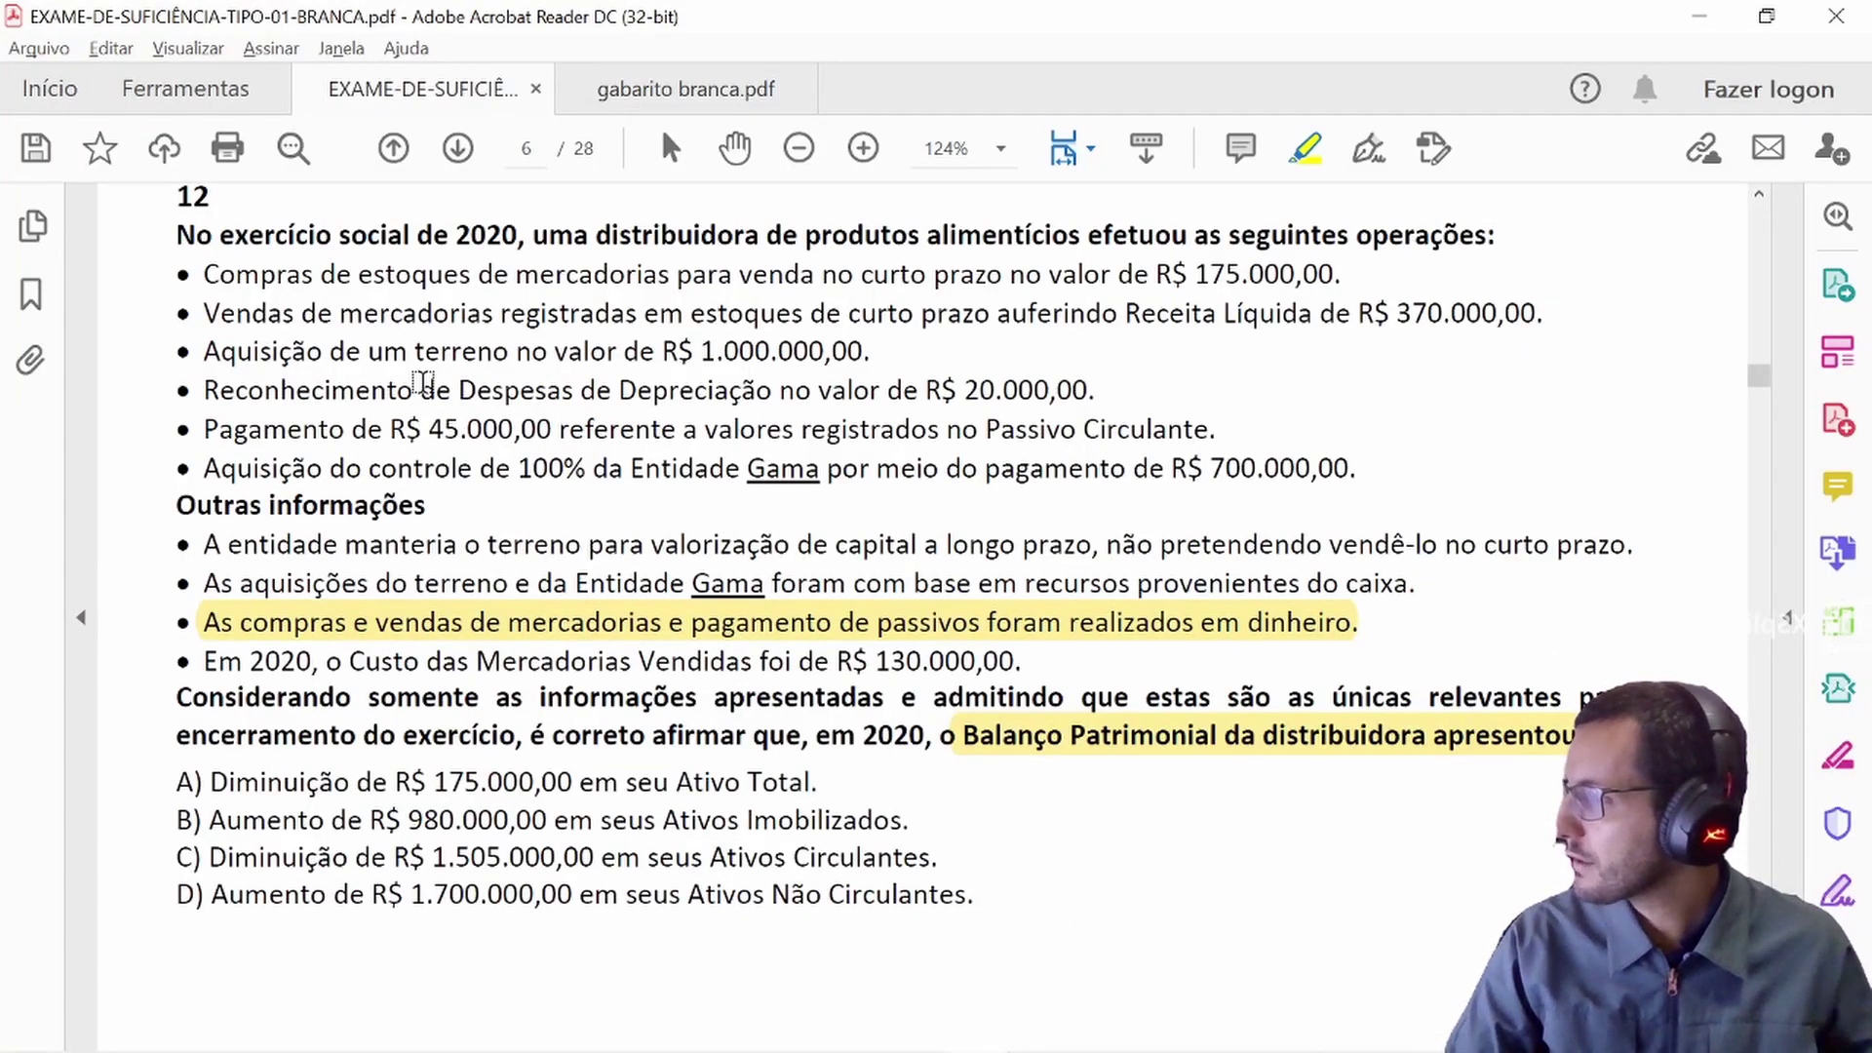
{"action": "key", "text": "alt+Tab"}
{"action": "type", "text": "-"}
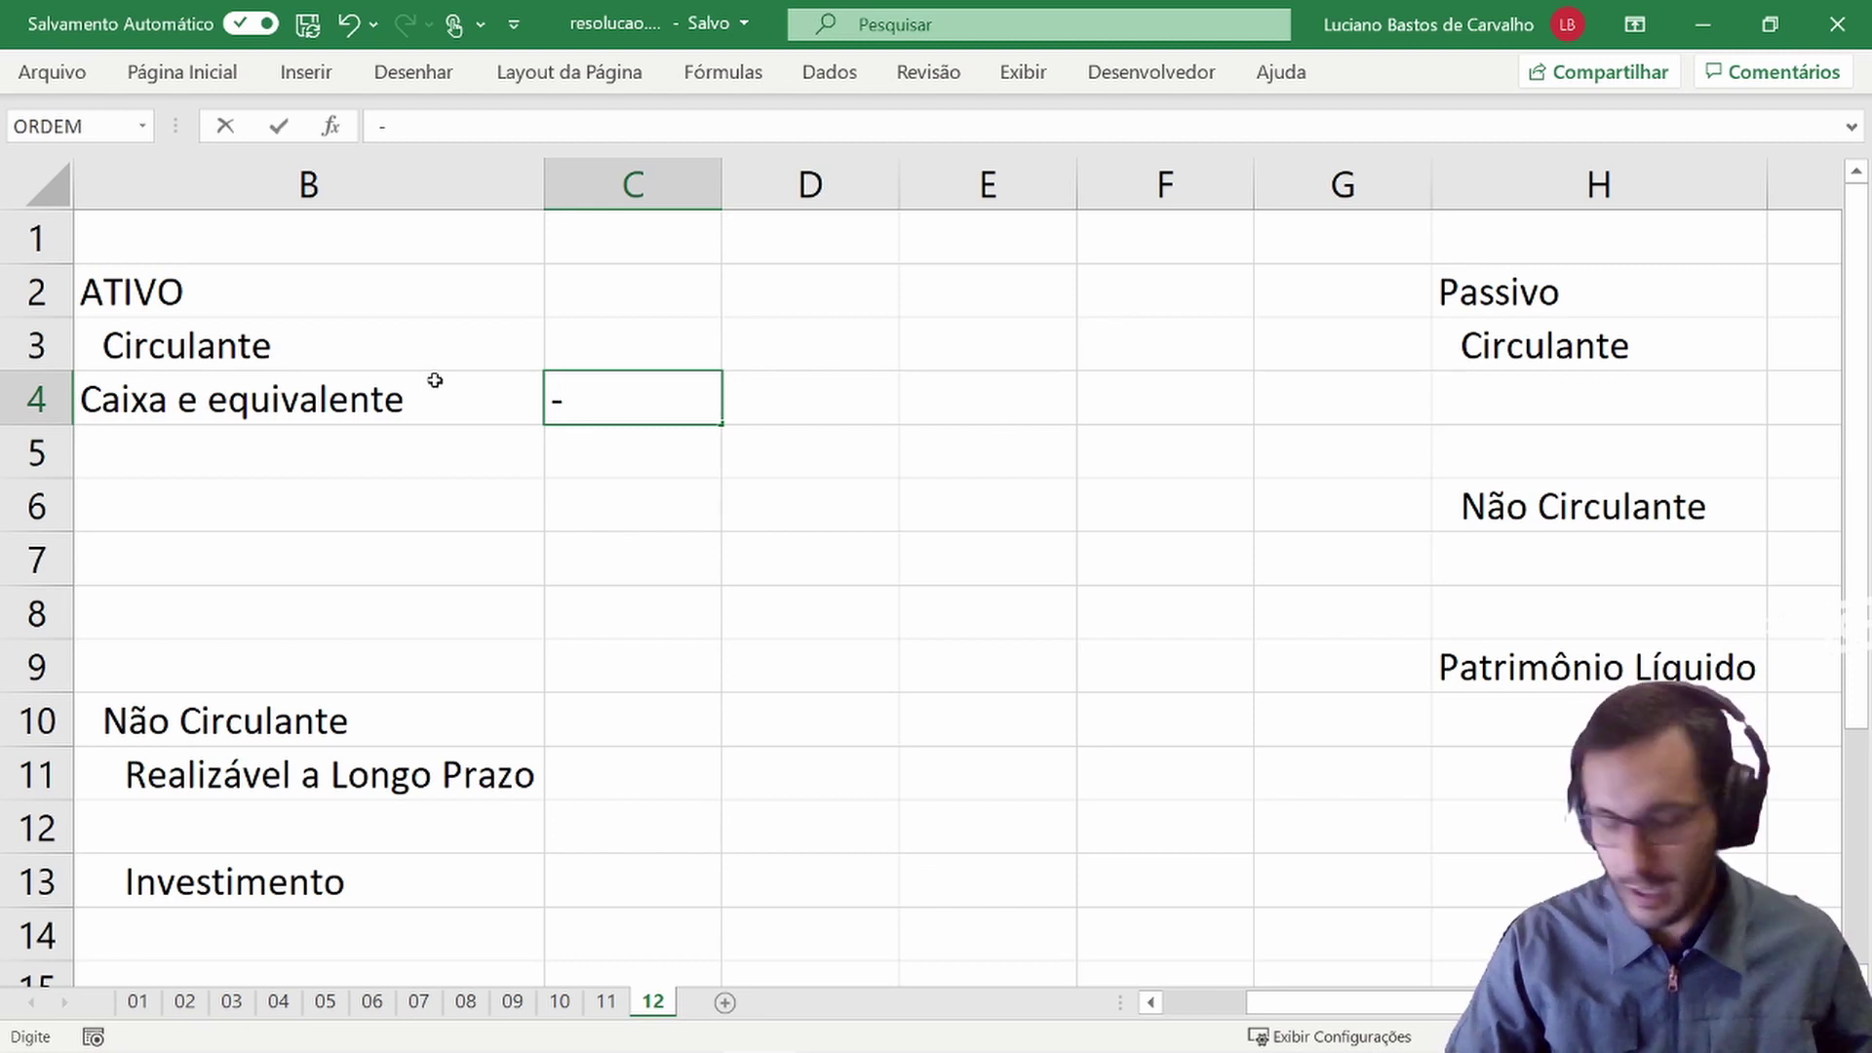
{"action": "type", "text": "17500"}
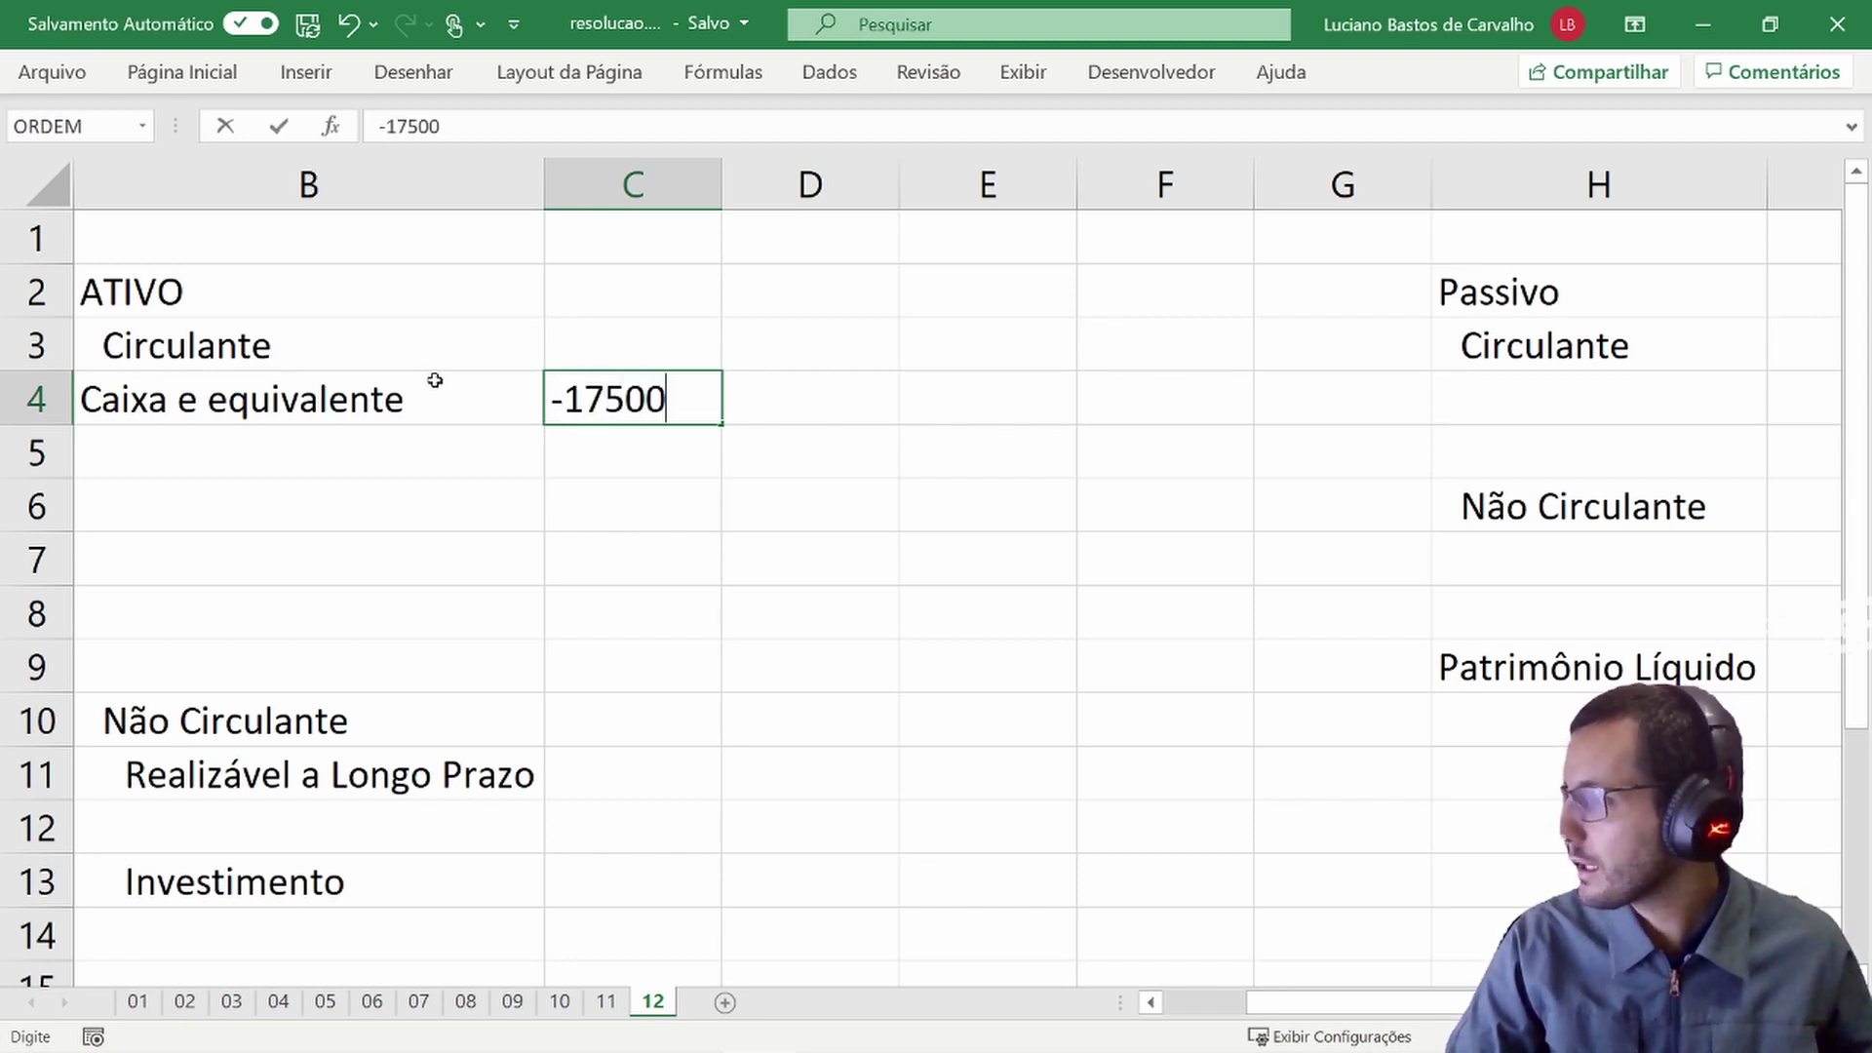
{"action": "type", "text": "0"}
{"action": "key", "text": "Return"}
- Add the account Estoque in B5 with the value 175000 in C5
{"action": "key", "text": "Left"}
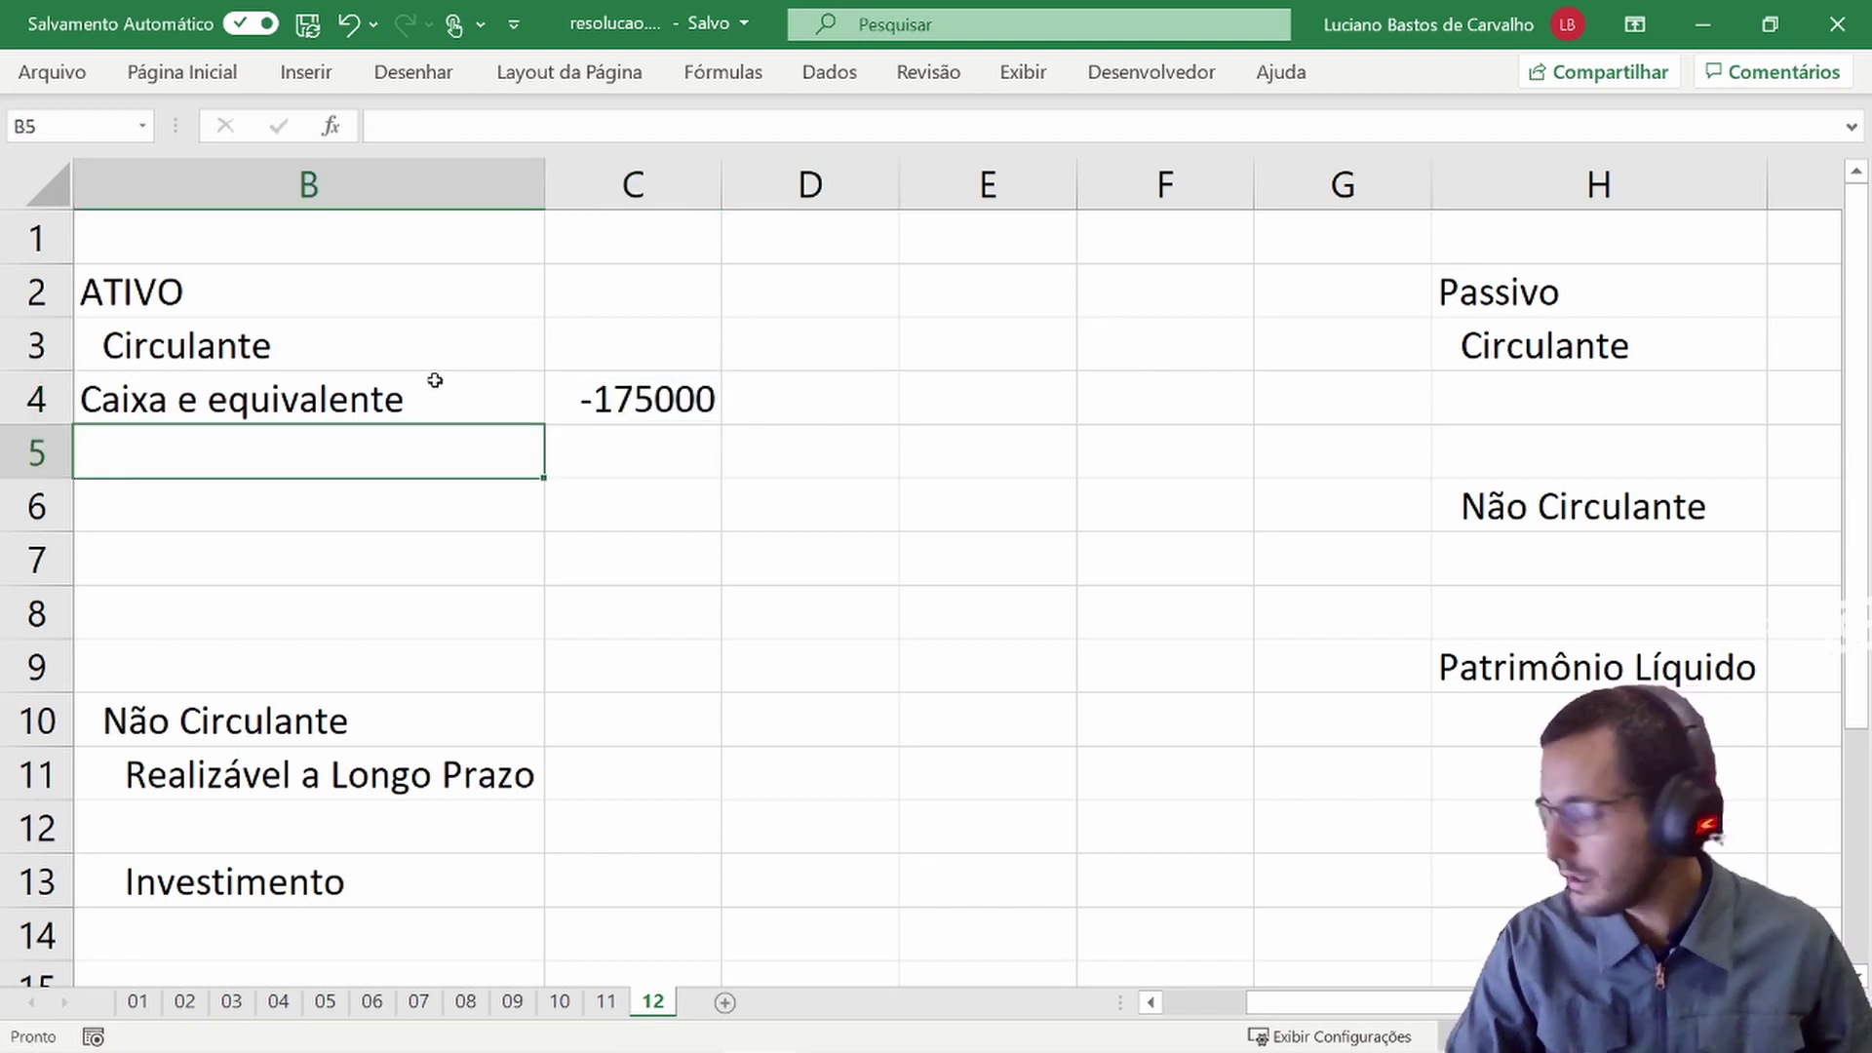
{"action": "type", "text": "Estoque"}
{"action": "key", "text": "Tab"}
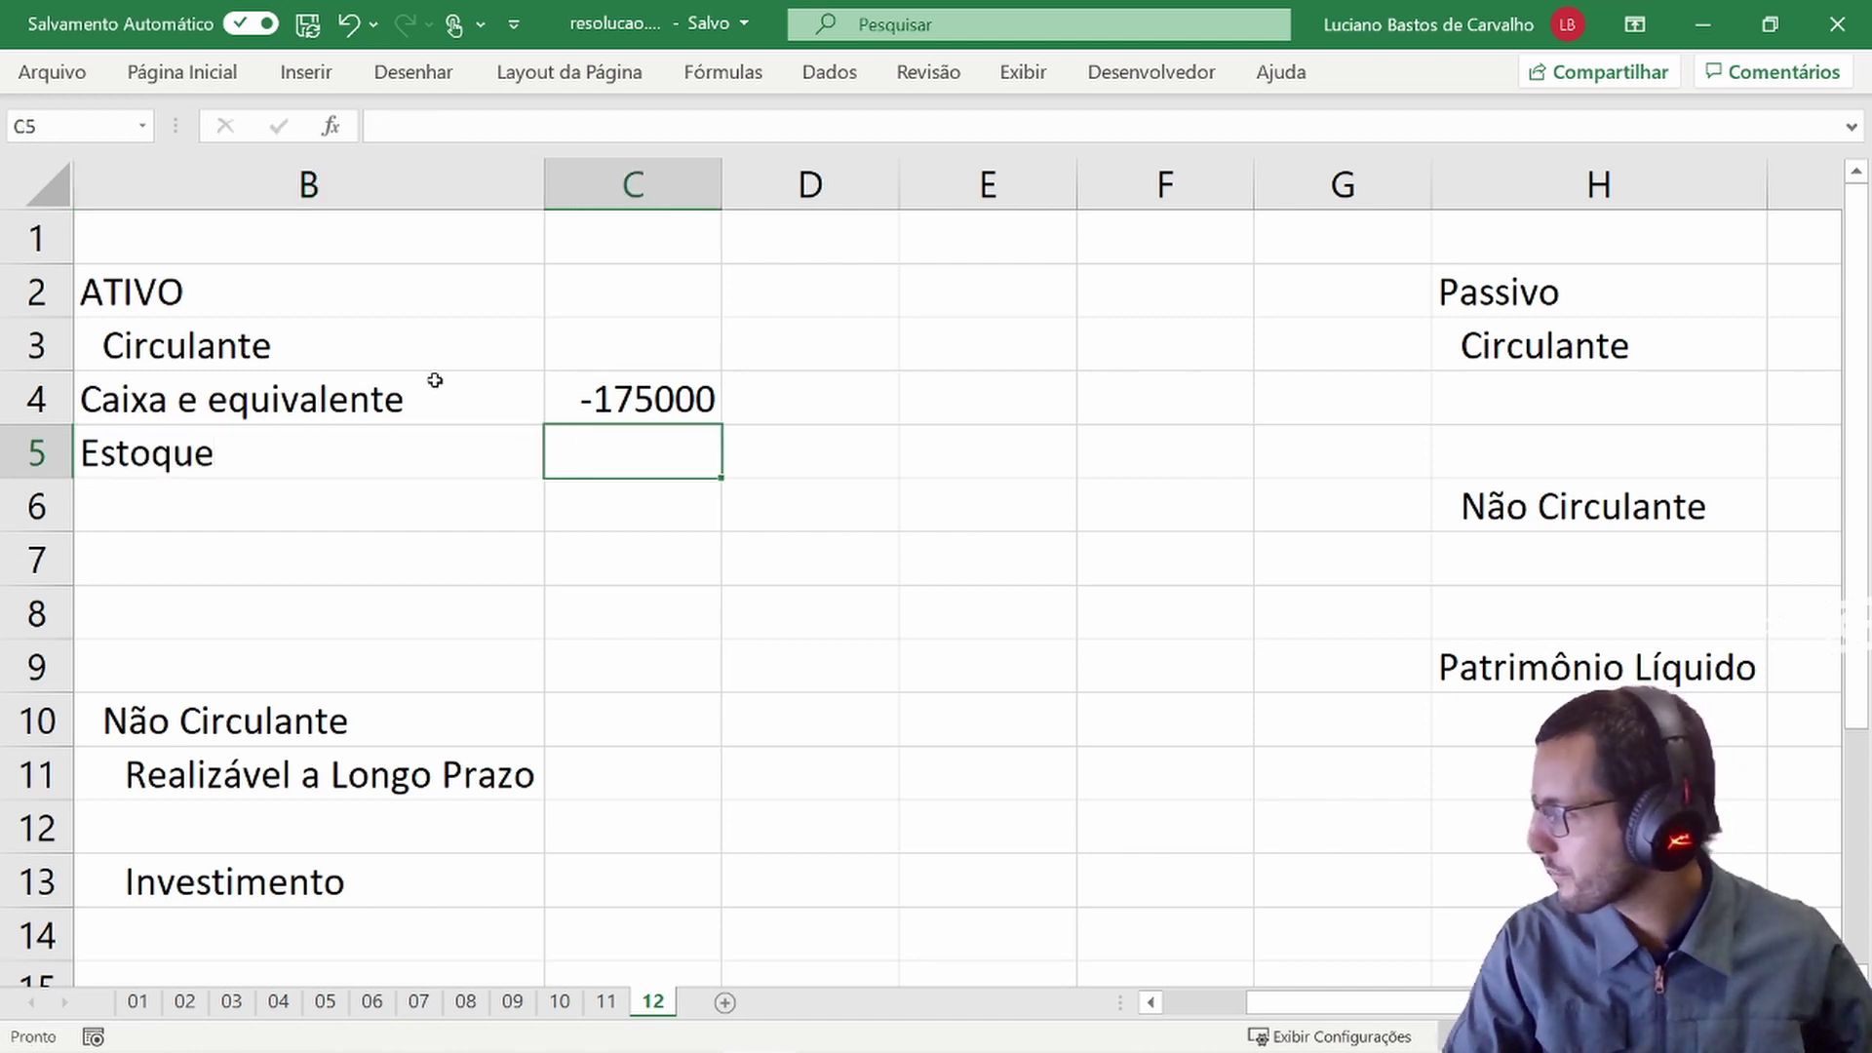
{"action": "type", "text": "175000"}
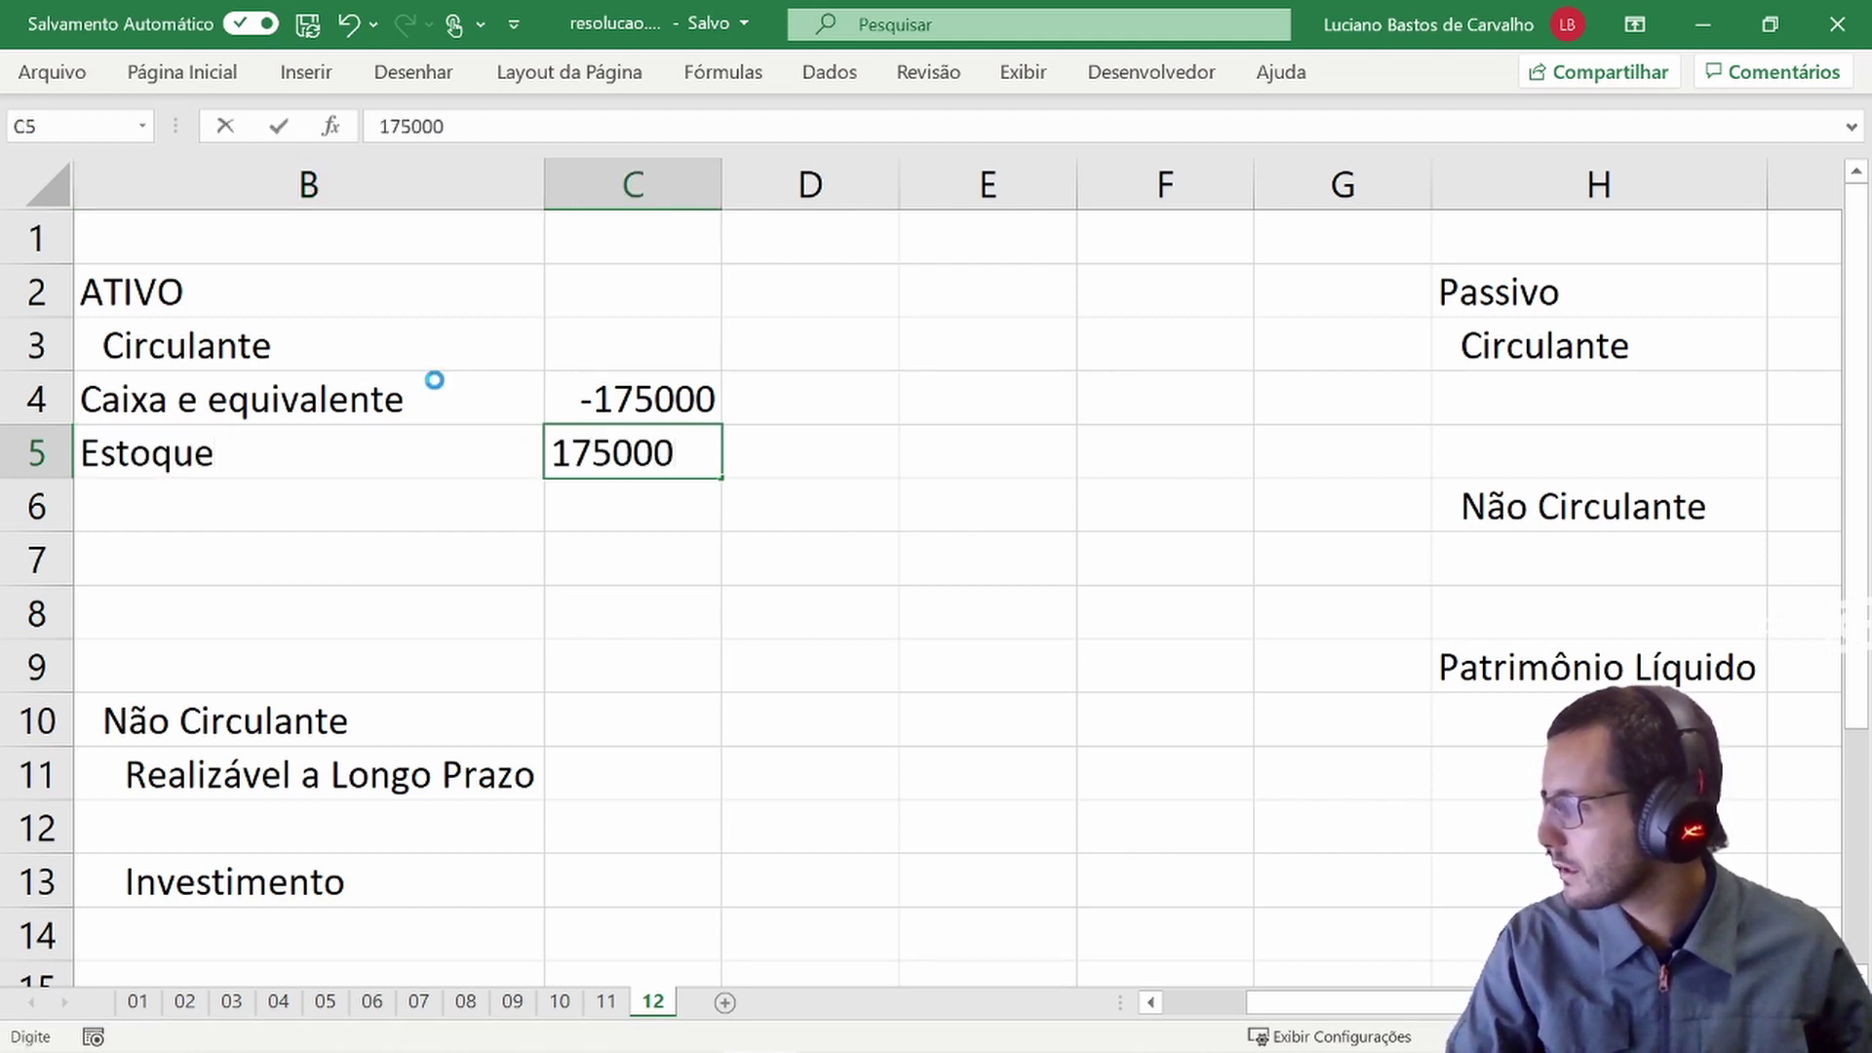
{"action": "key", "text": "Return"}
- Format C3:C6 as currency in reais and select the cash and inventory amounts in C4:C5 for review
{"action": "left_click_drag", "start_coordinate": [616, 331], "coordinate": [643, 513]}
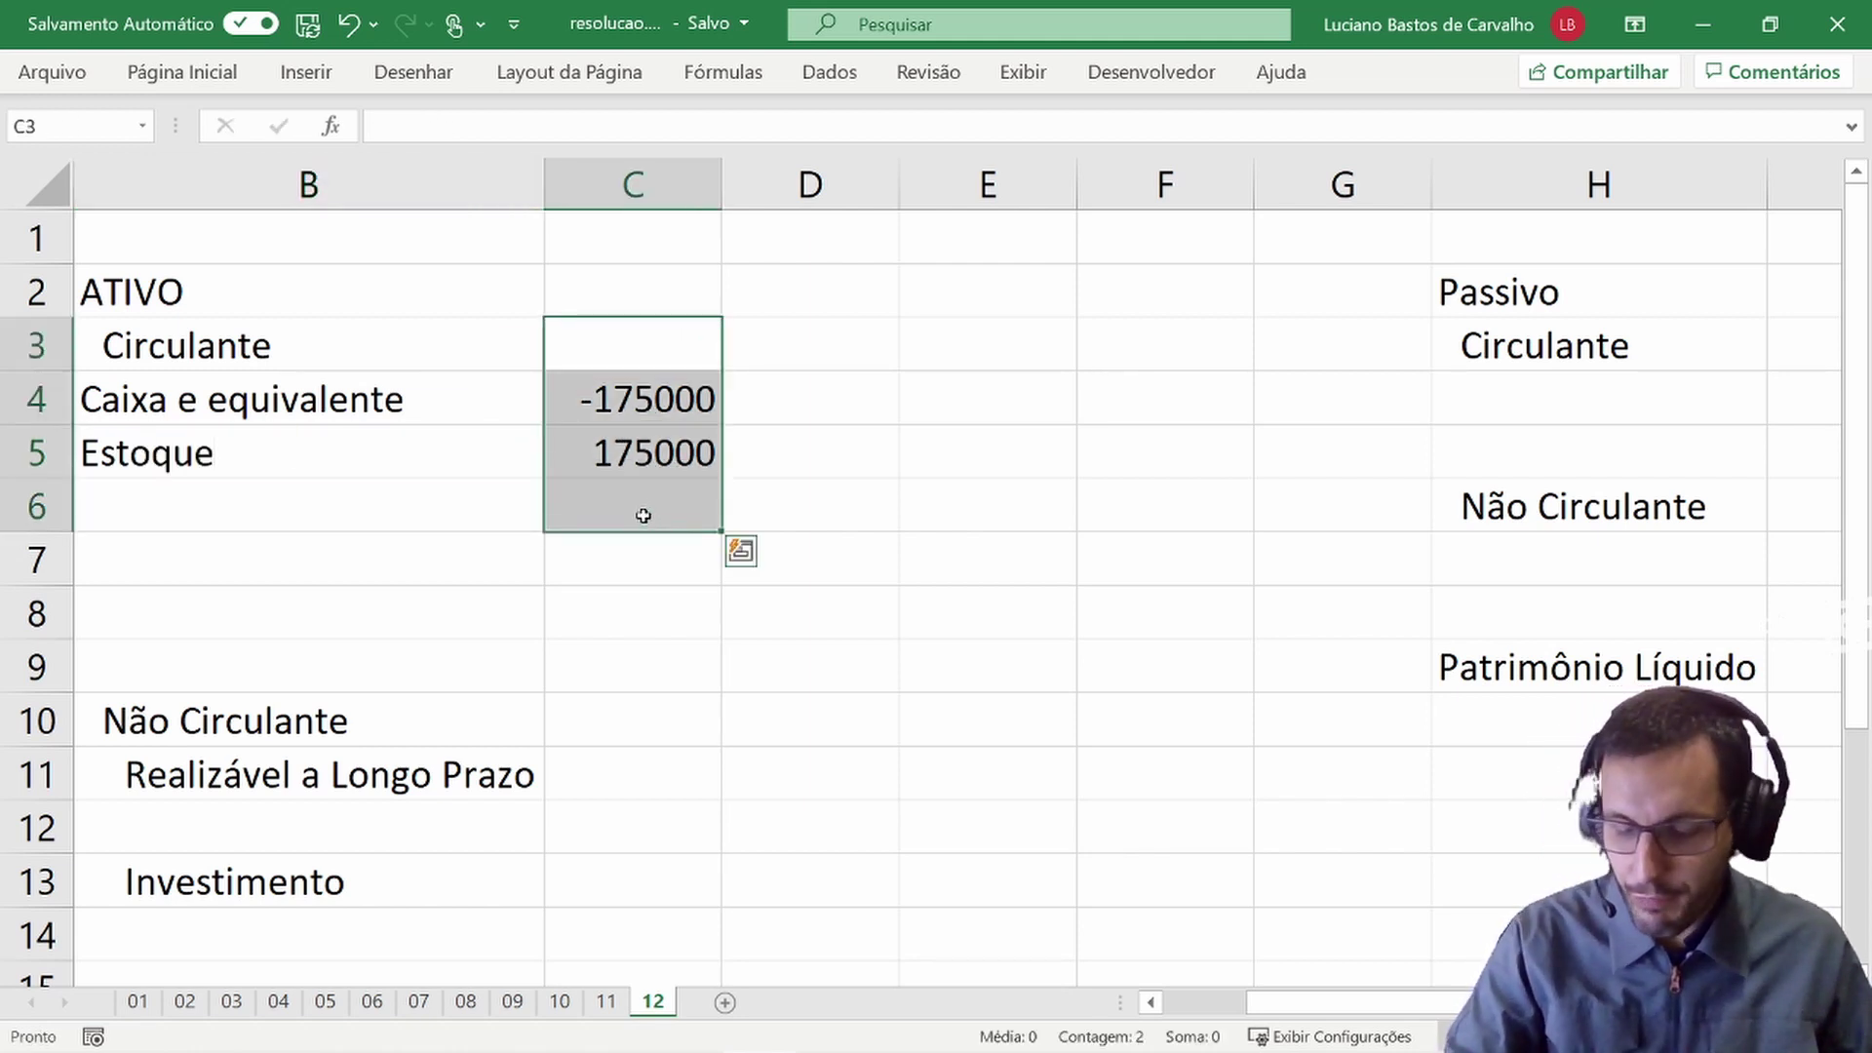
{"action": "key", "text": "ctrl+shift+4"}
{"action": "left_click", "coordinate": [515, 447]}
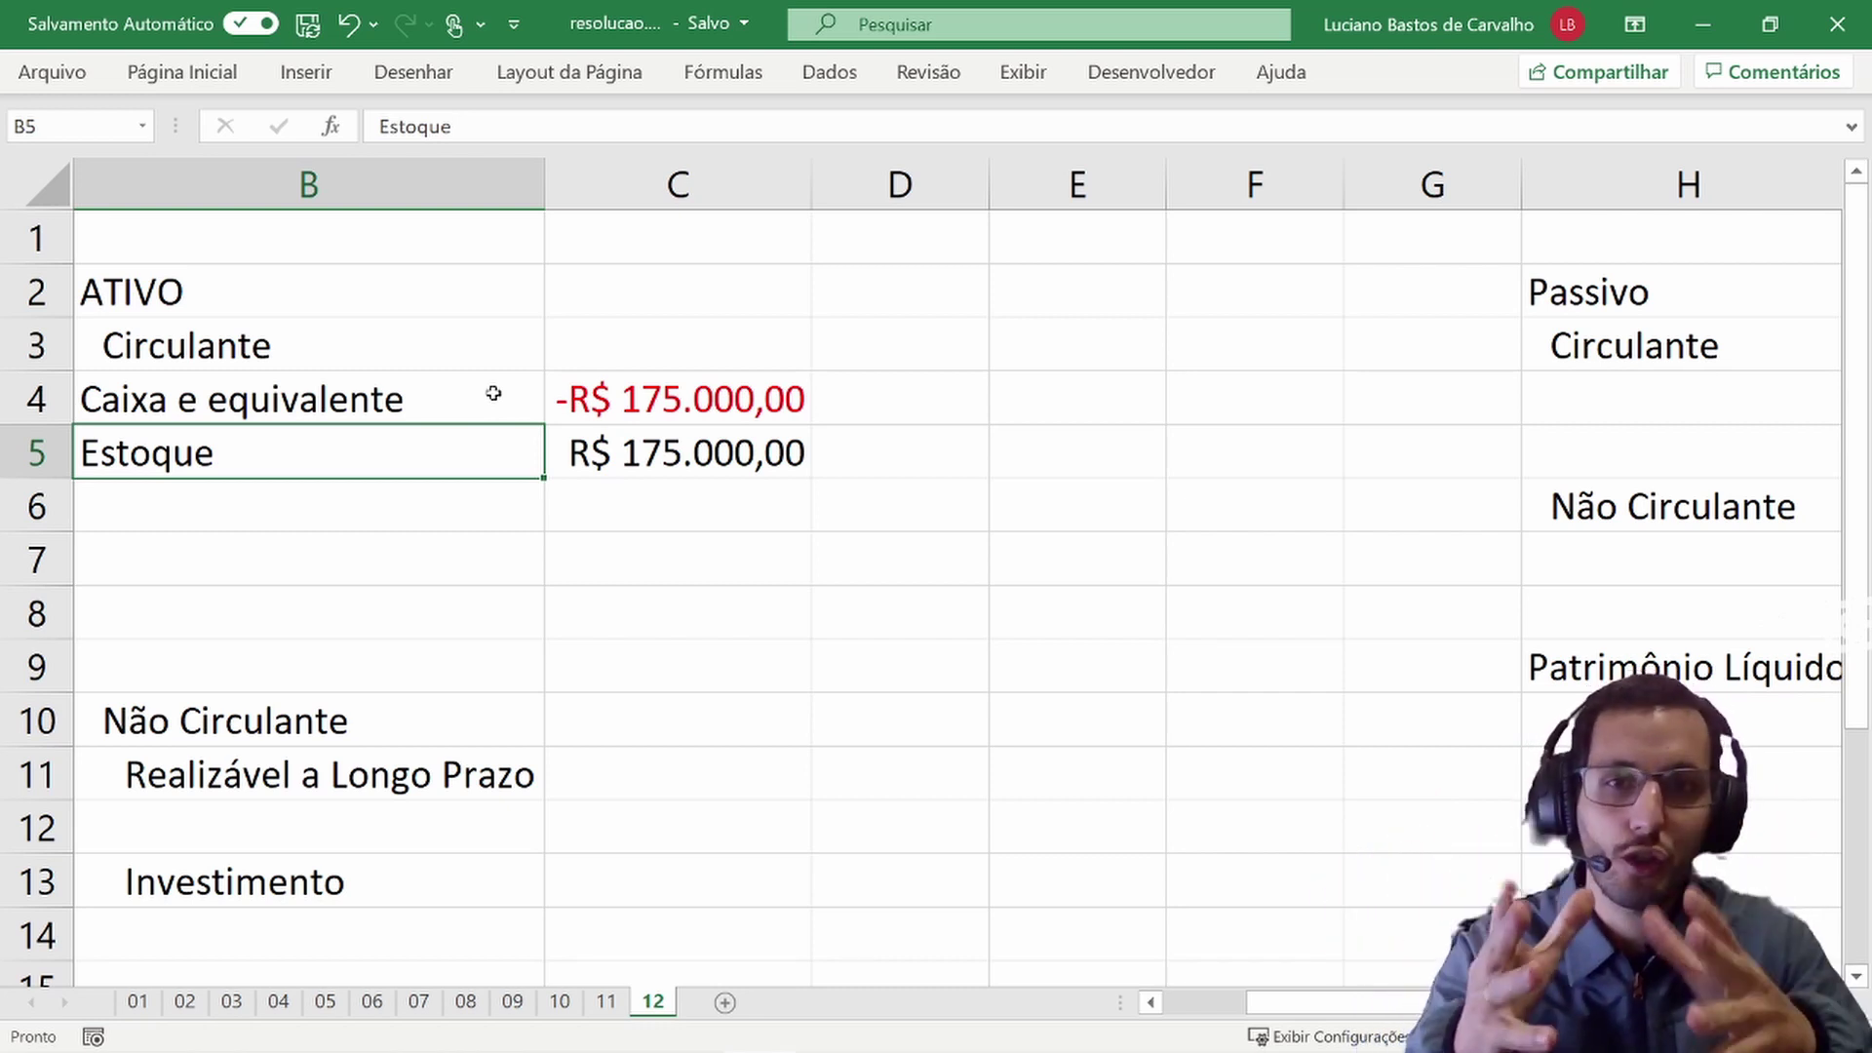
{"action": "left_click_drag", "start_coordinate": [572, 397], "coordinate": [618, 436]}
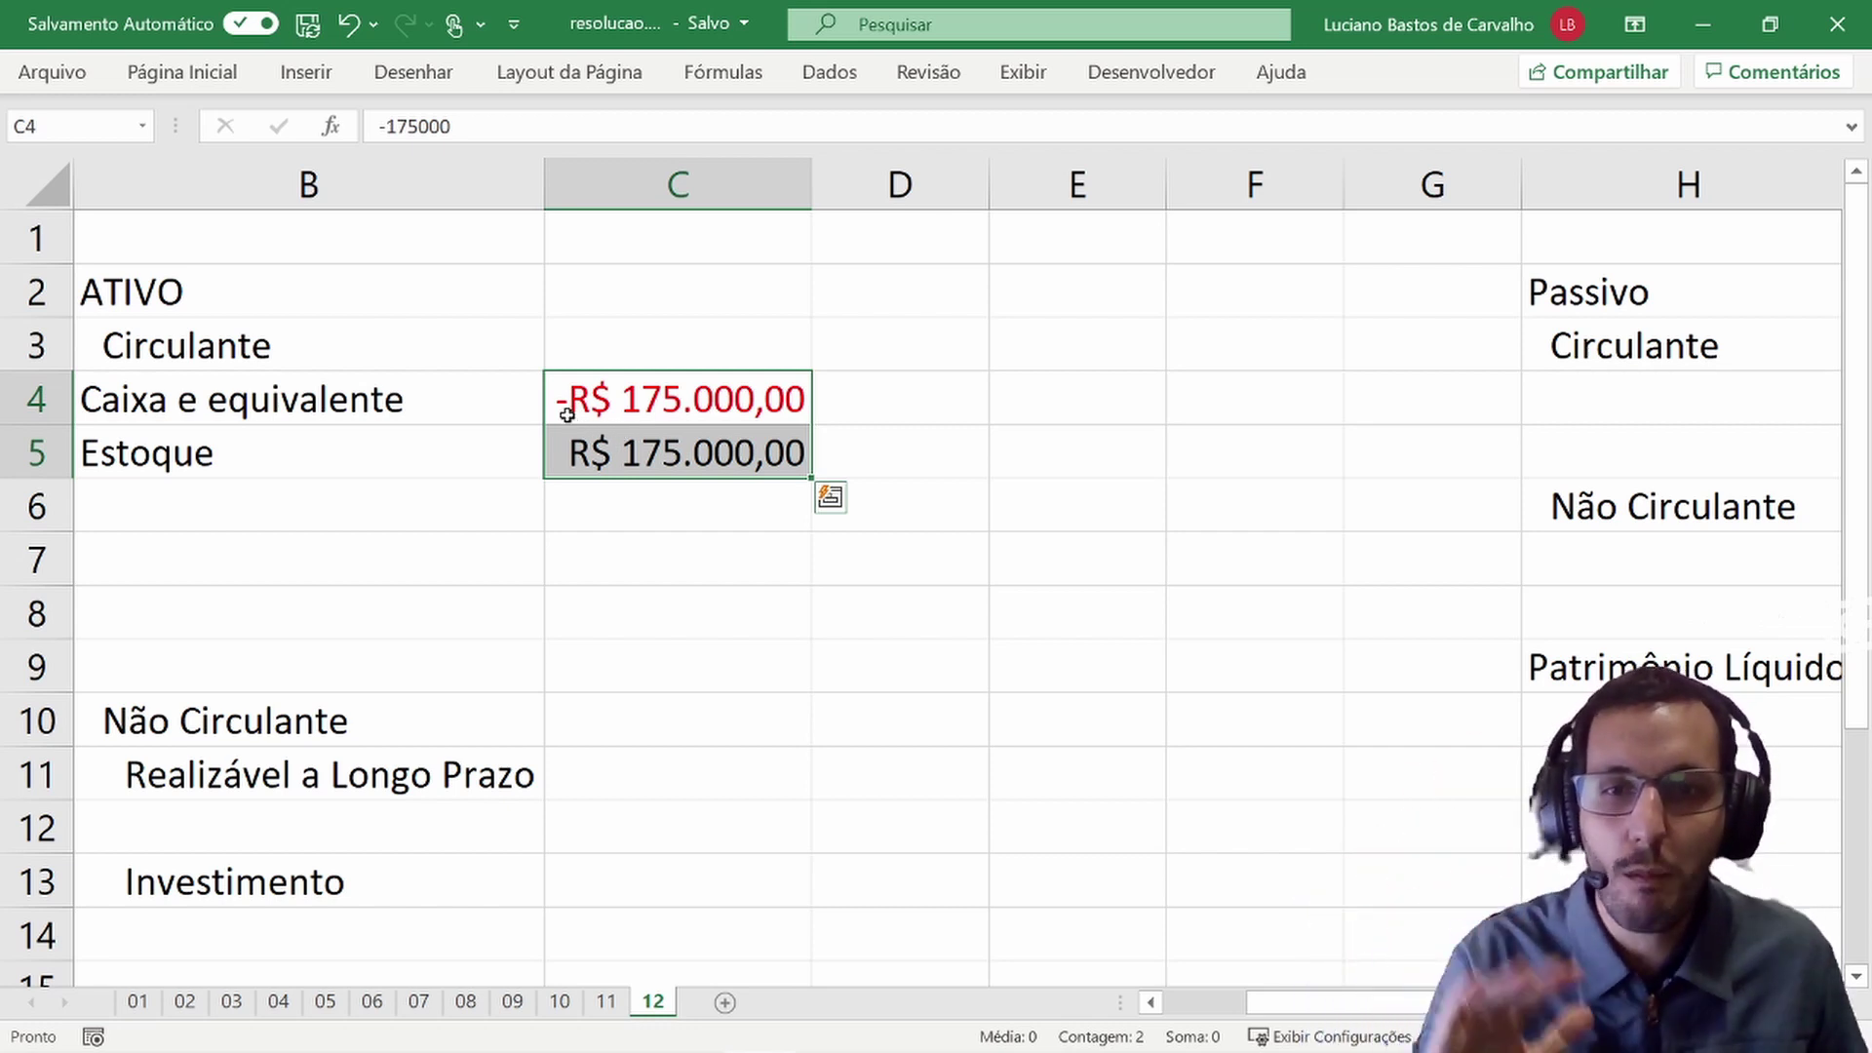
- Select the Caixa e equivalente and Estoque rows with their amounts together, and each one separately, for review
{"action": "left_click_drag", "start_coordinate": [451, 389], "coordinate": [623, 430]}
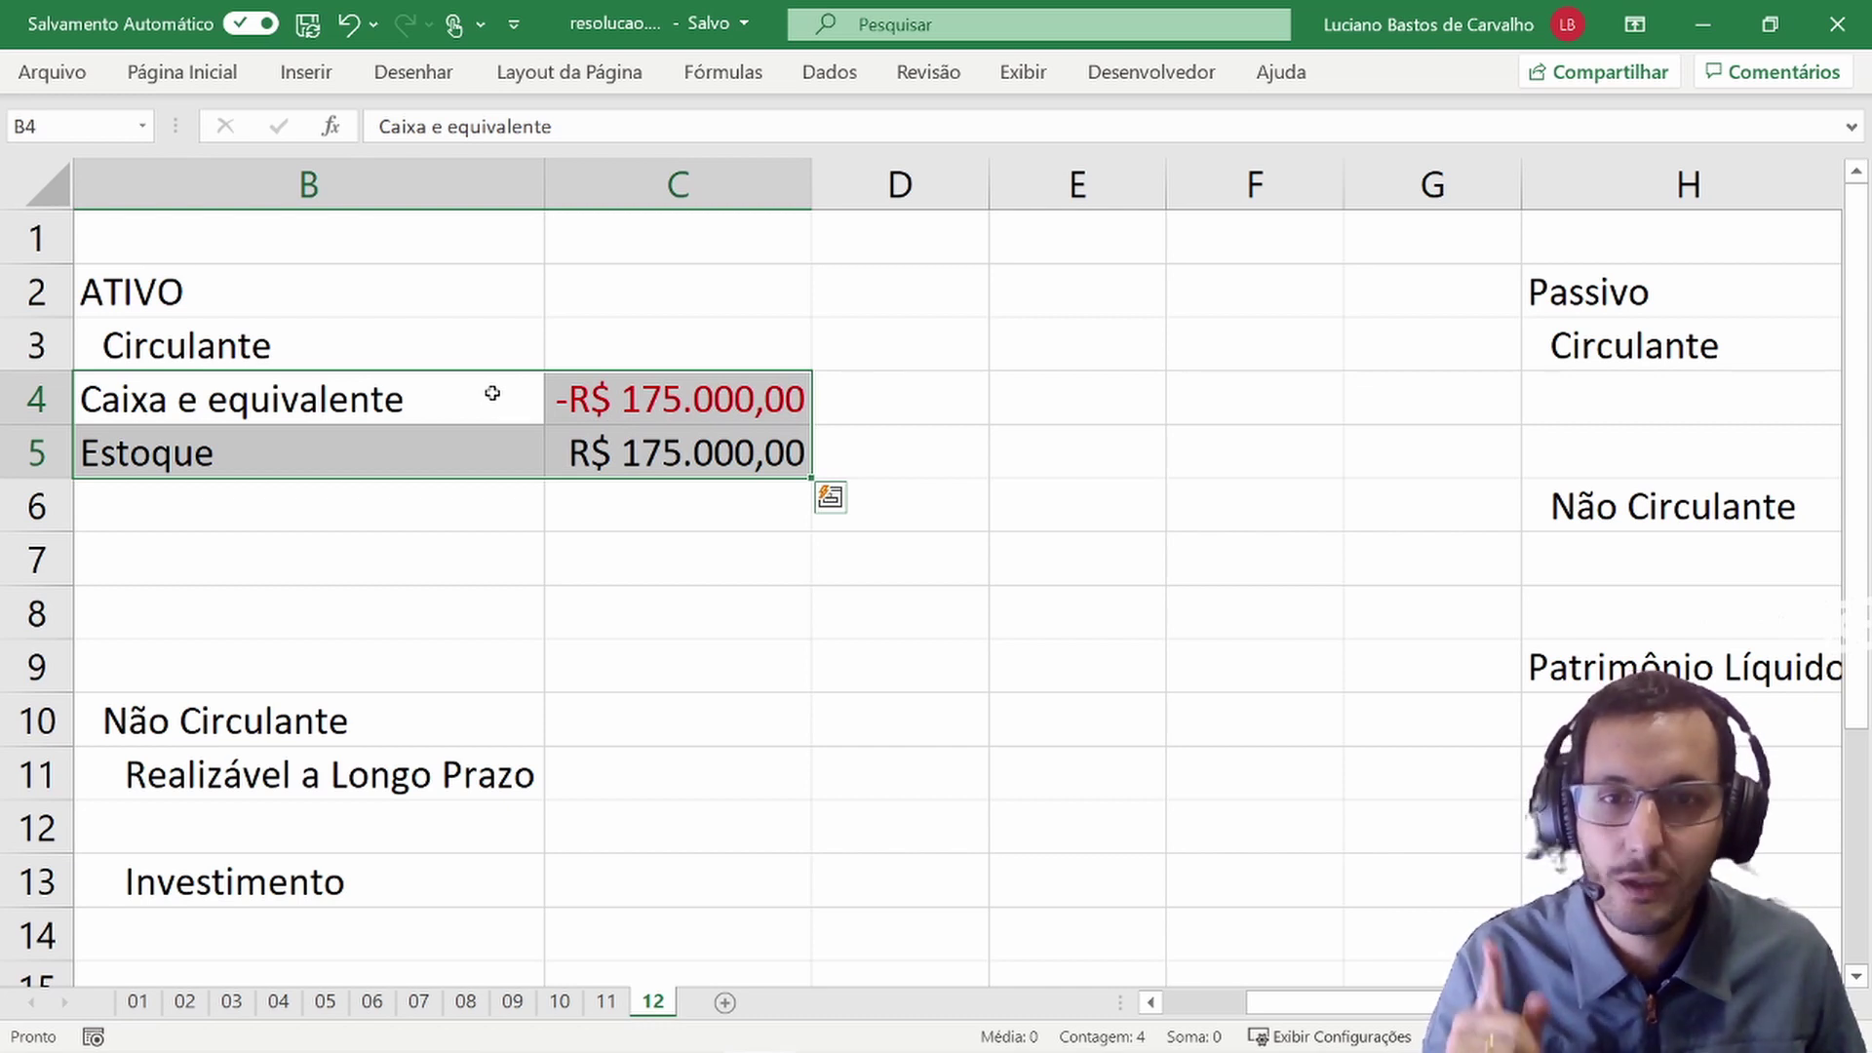
{"action": "left_click_drag", "start_coordinate": [401, 414], "coordinate": [603, 402]}
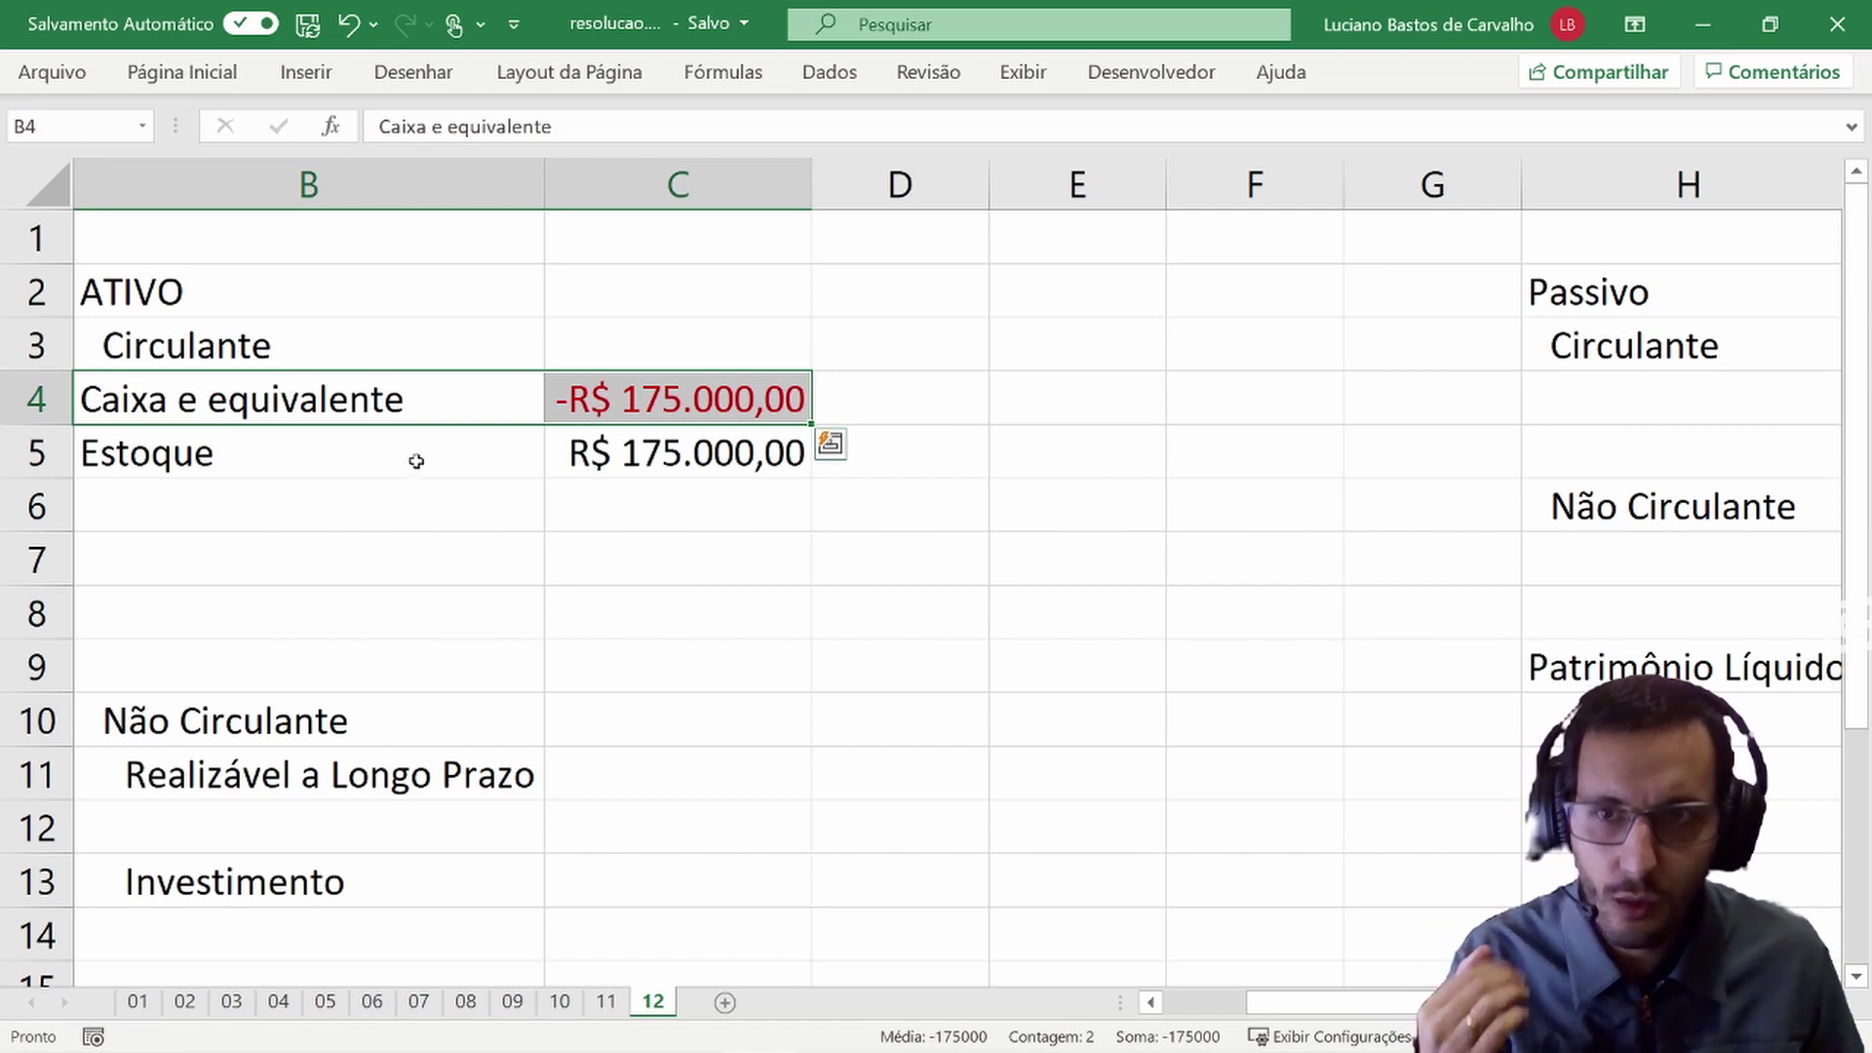
{"action": "left_click_drag", "start_coordinate": [374, 465], "coordinate": [578, 452]}
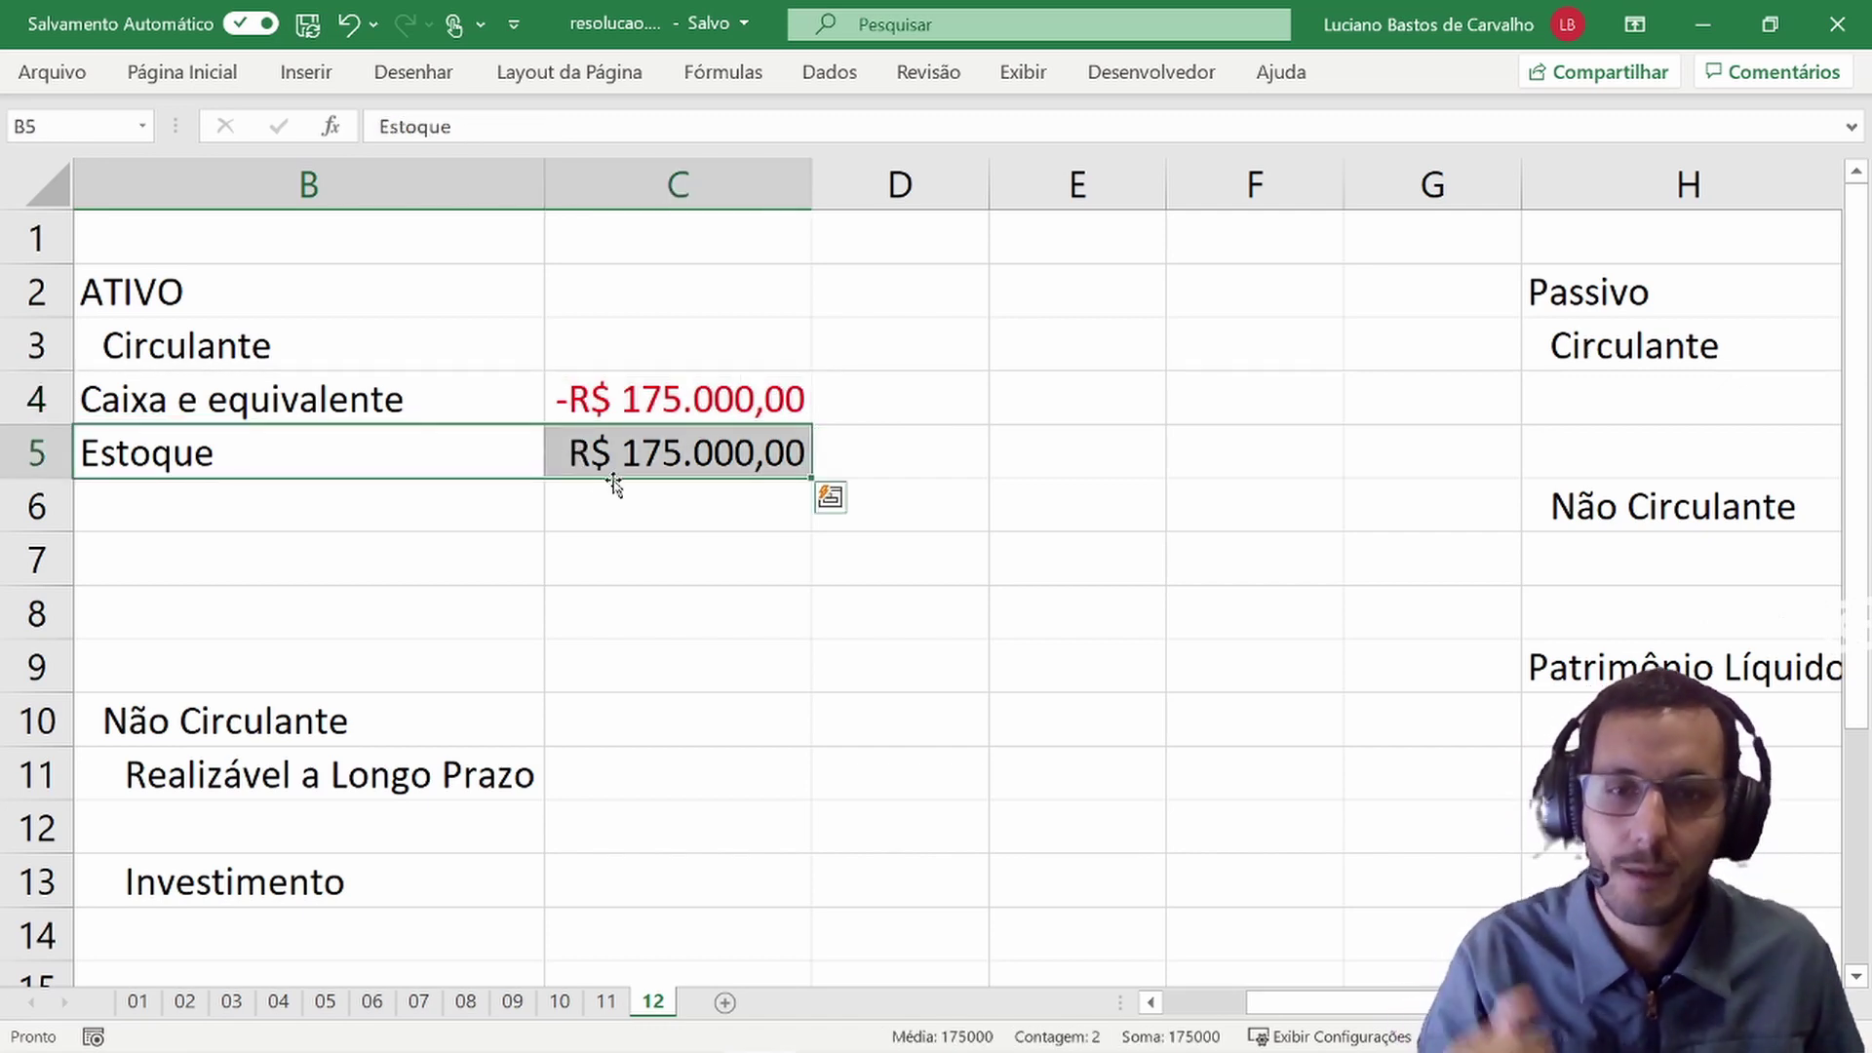
- Switch to the exam PDF and select the R$ 175.000,00 inventory purchase line in question 12
{"action": "key", "text": "alt+Tab"}
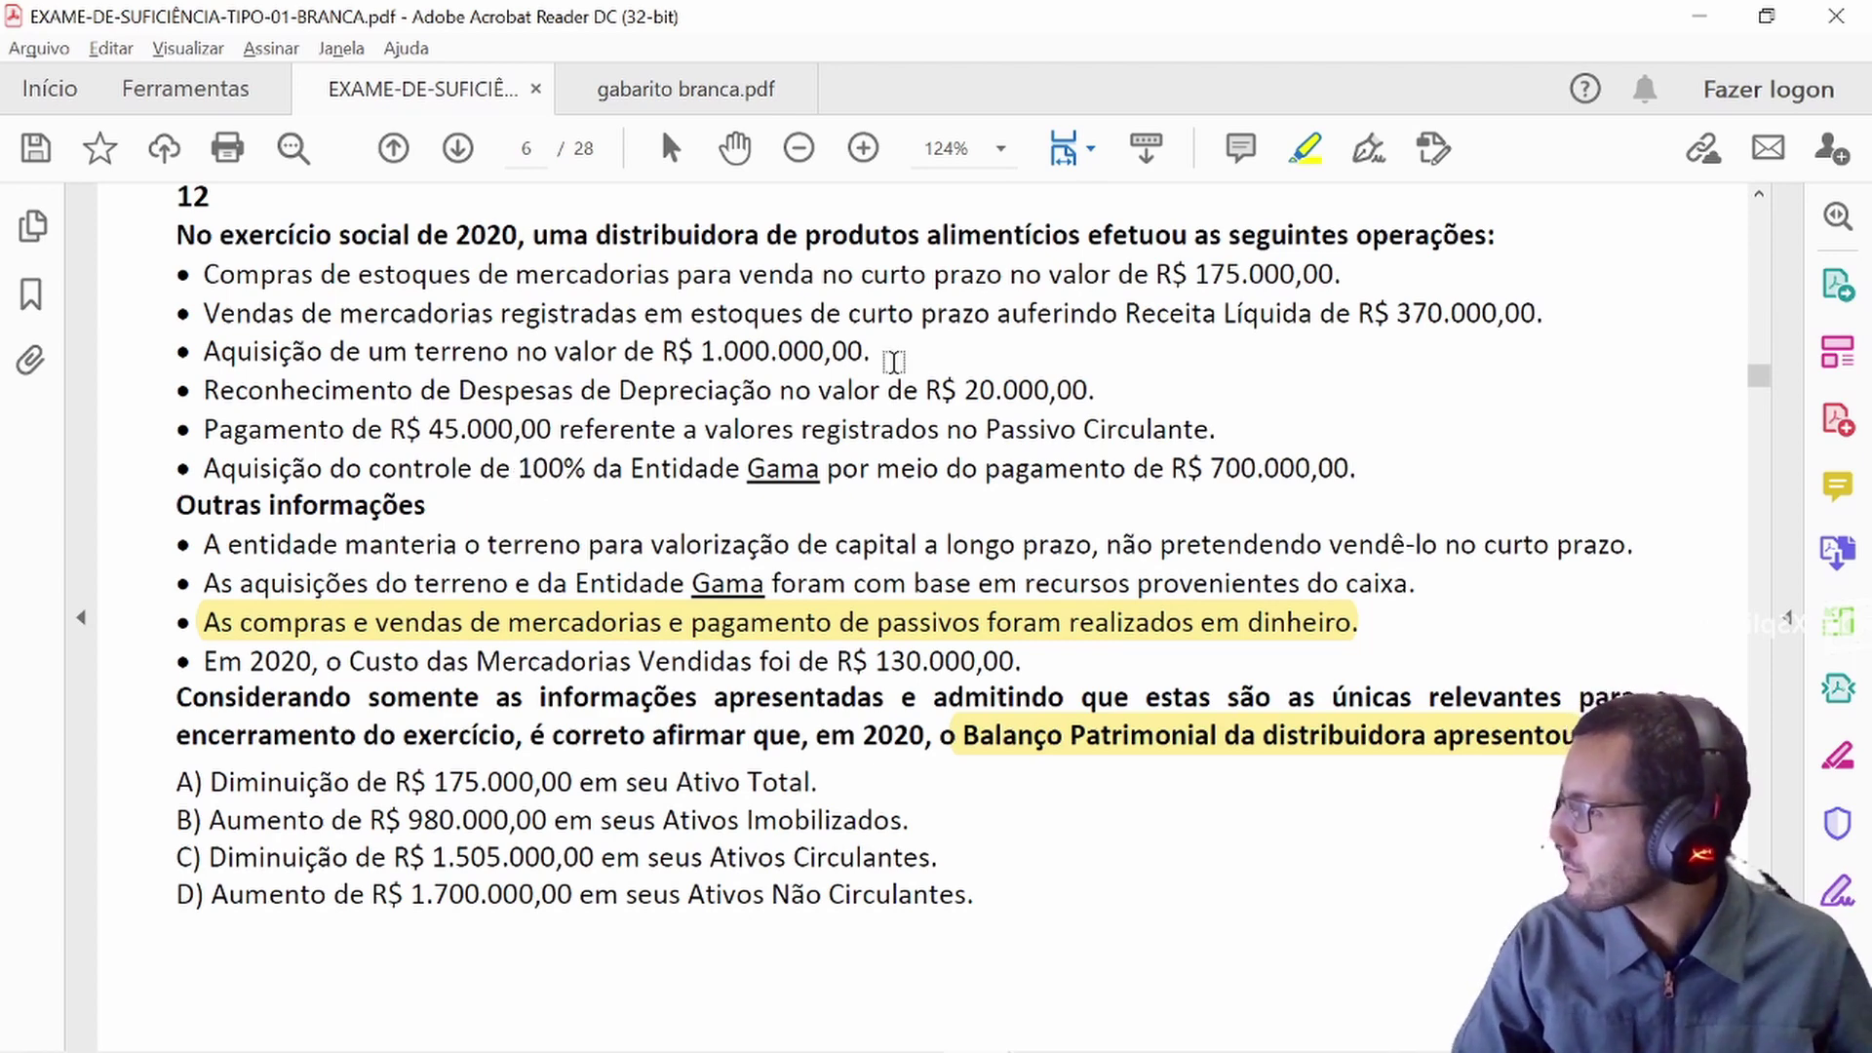
{"action": "right_click", "coordinate": [1300, 164]}
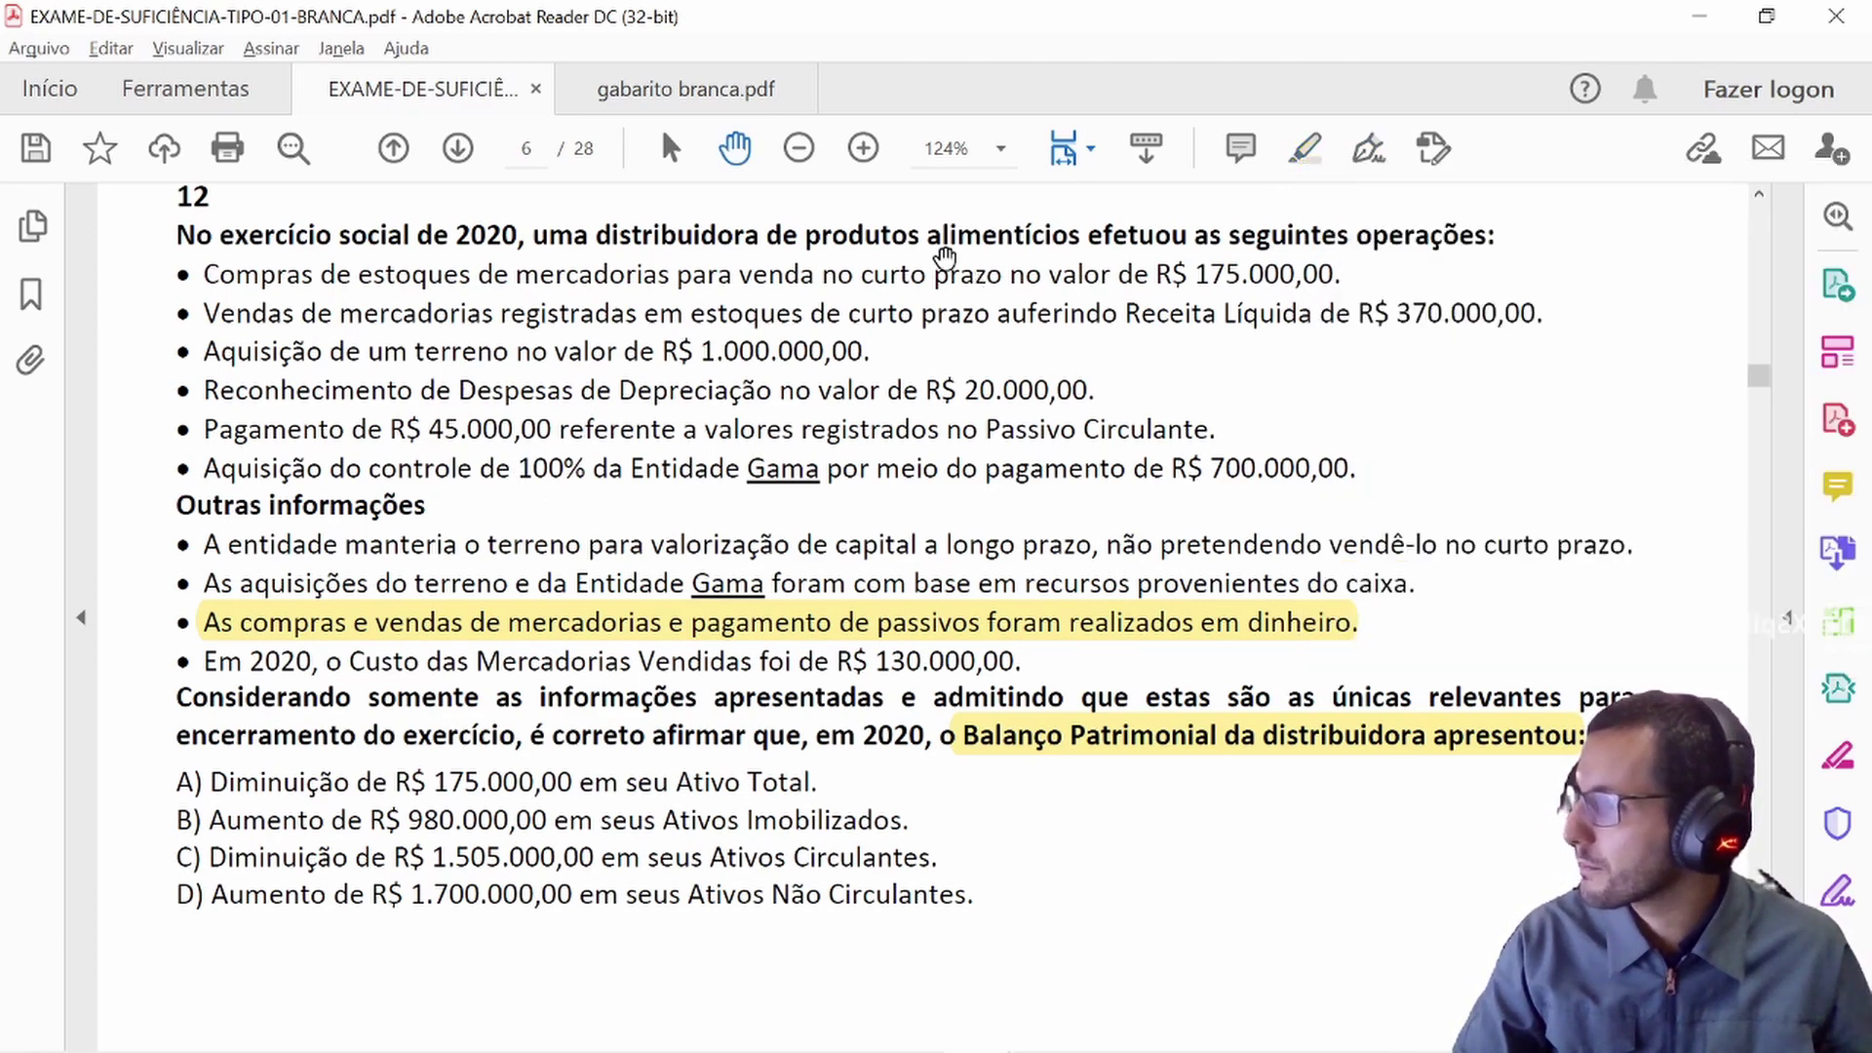
{"action": "left_click_drag", "start_coordinate": [1346, 274], "coordinate": [204, 274]}
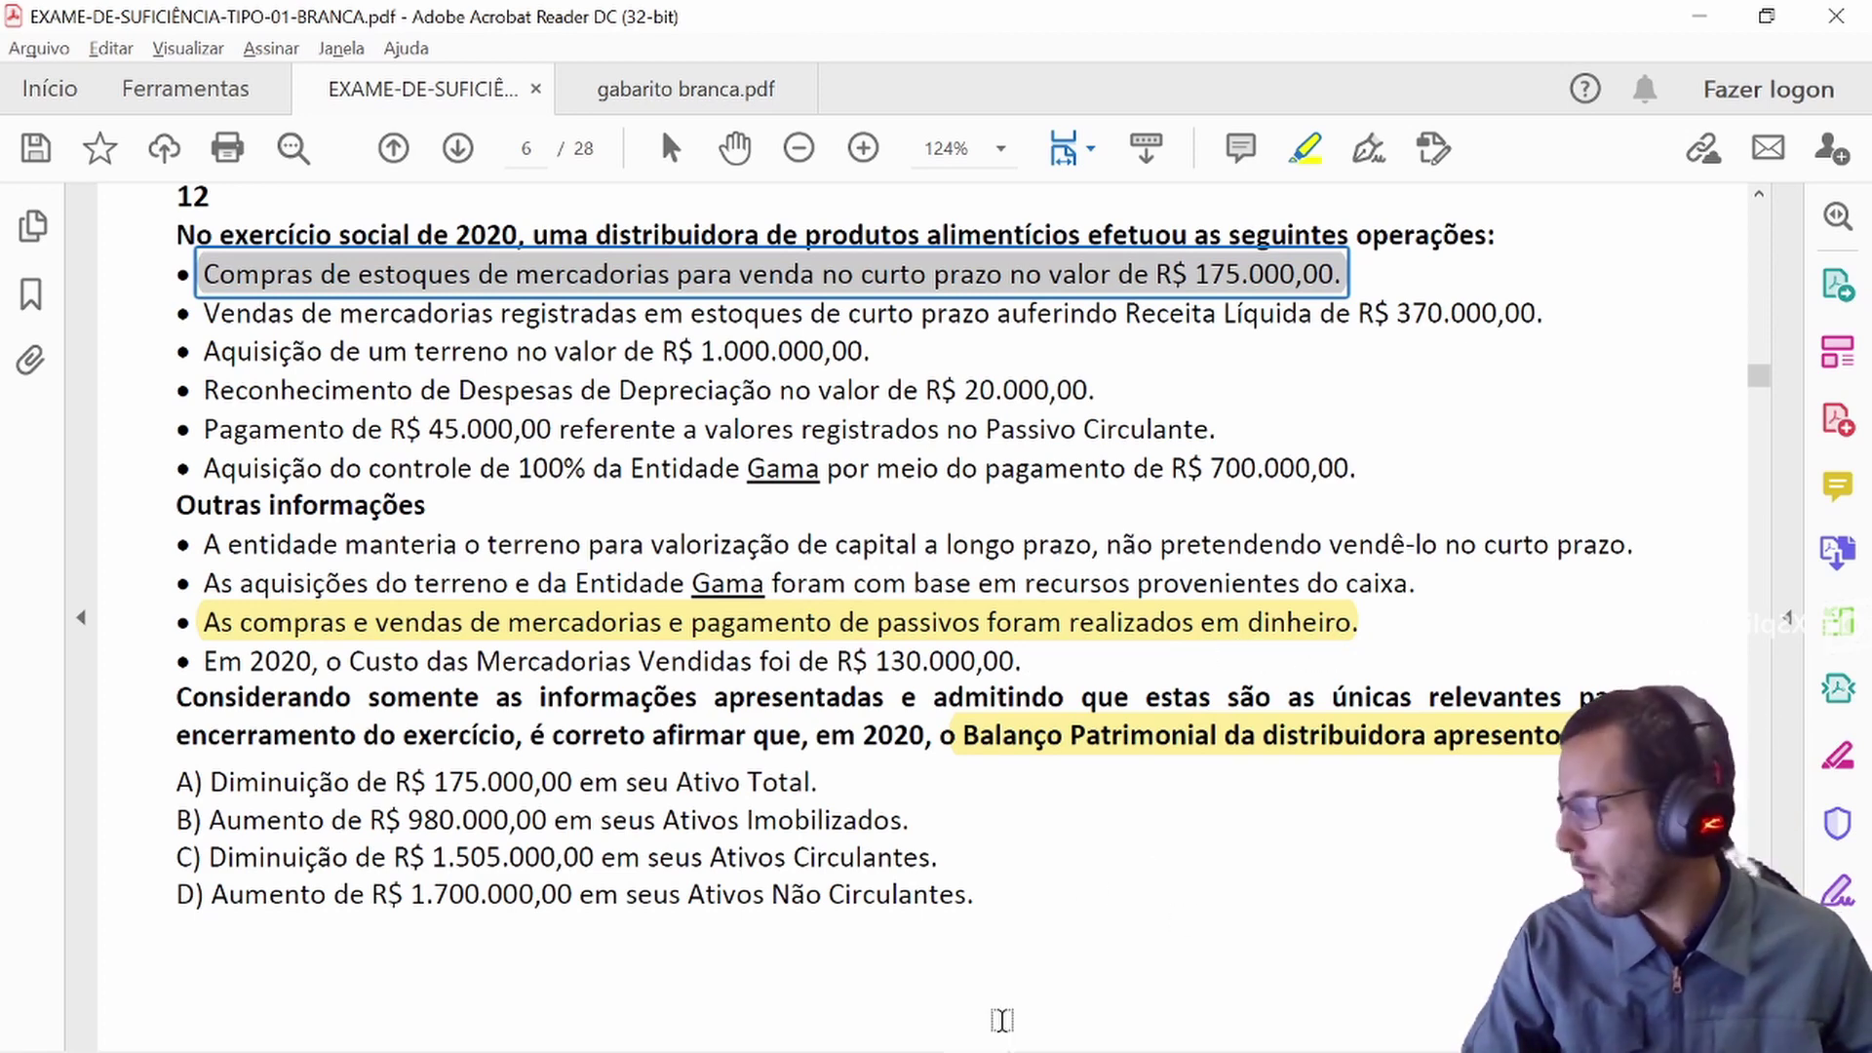
- Check the net sales revenue in the exam PDF and enter 370000 in D4 for Caixa e equivalente in Excel, formatted as currency in reais
{"action": "mouse_move", "coordinate": [912, 1024]}
{"action": "left_click", "coordinate": [764, 1026]}
{"action": "left_click", "coordinate": [648, 569]}
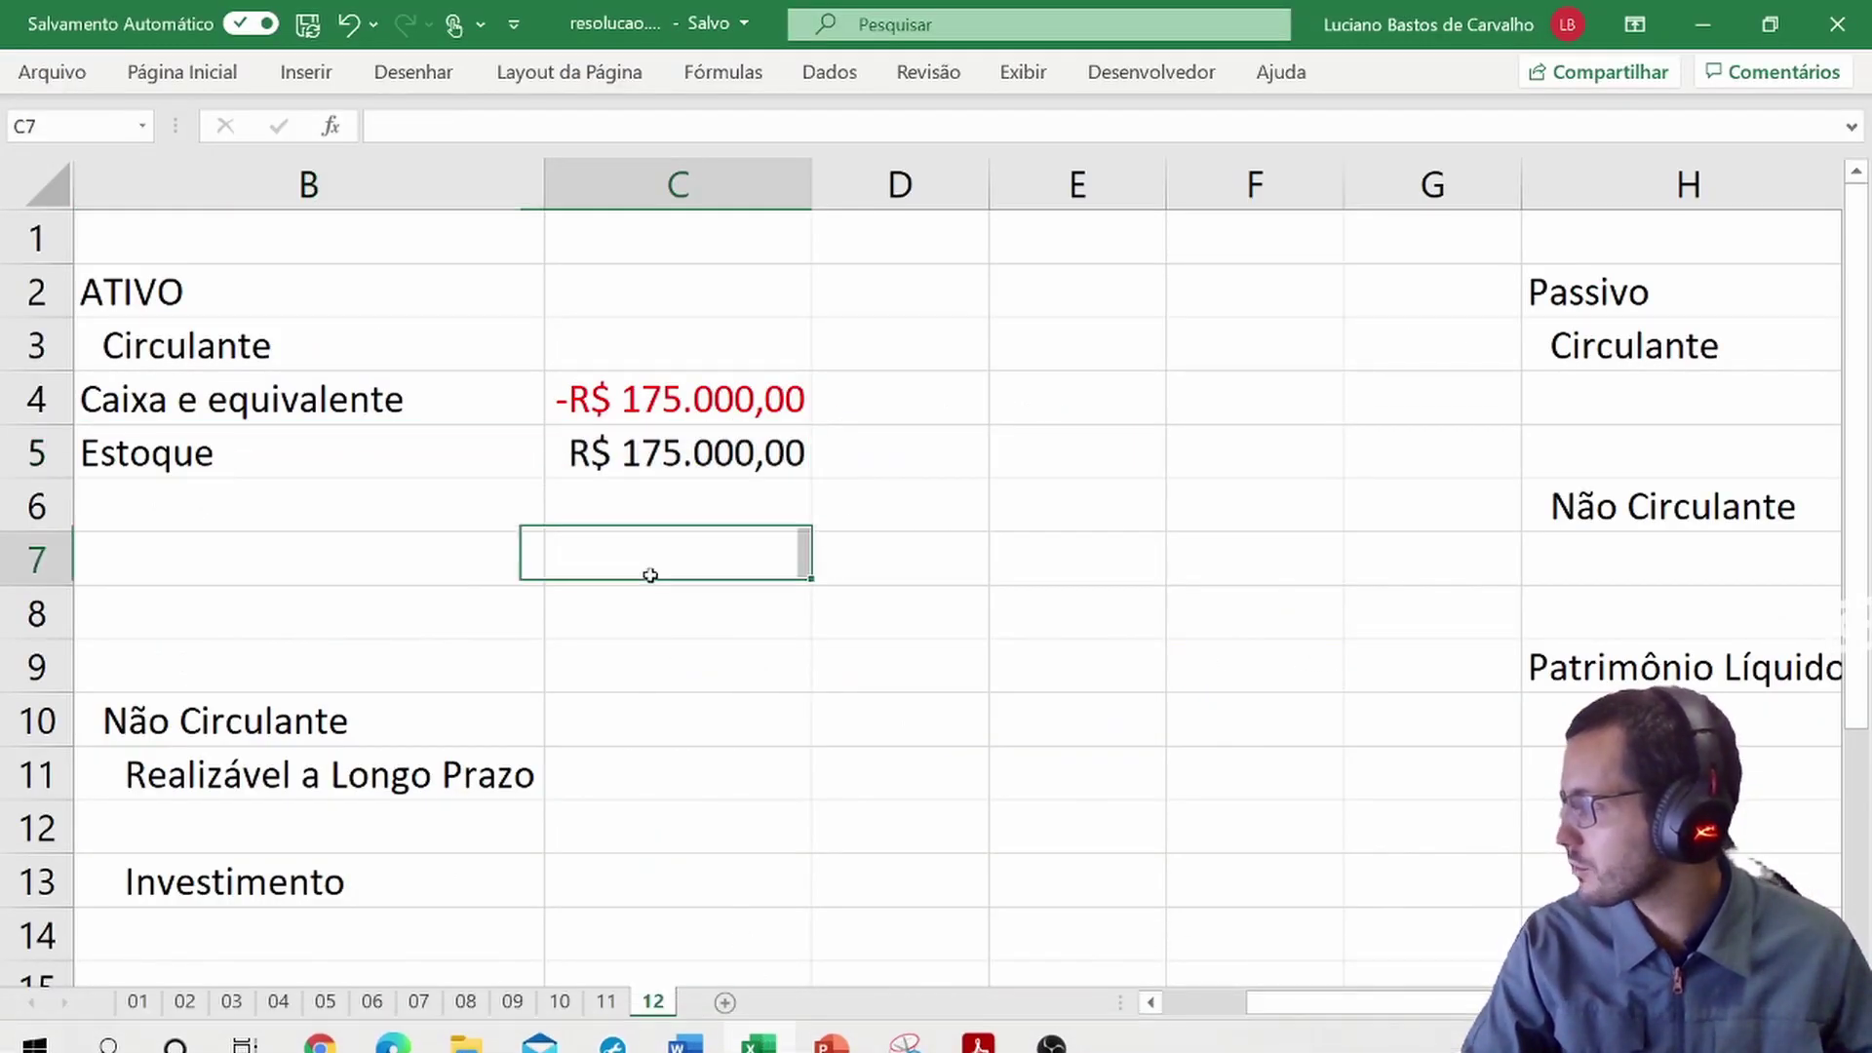
{"action": "key", "text": "alt+Tab"}
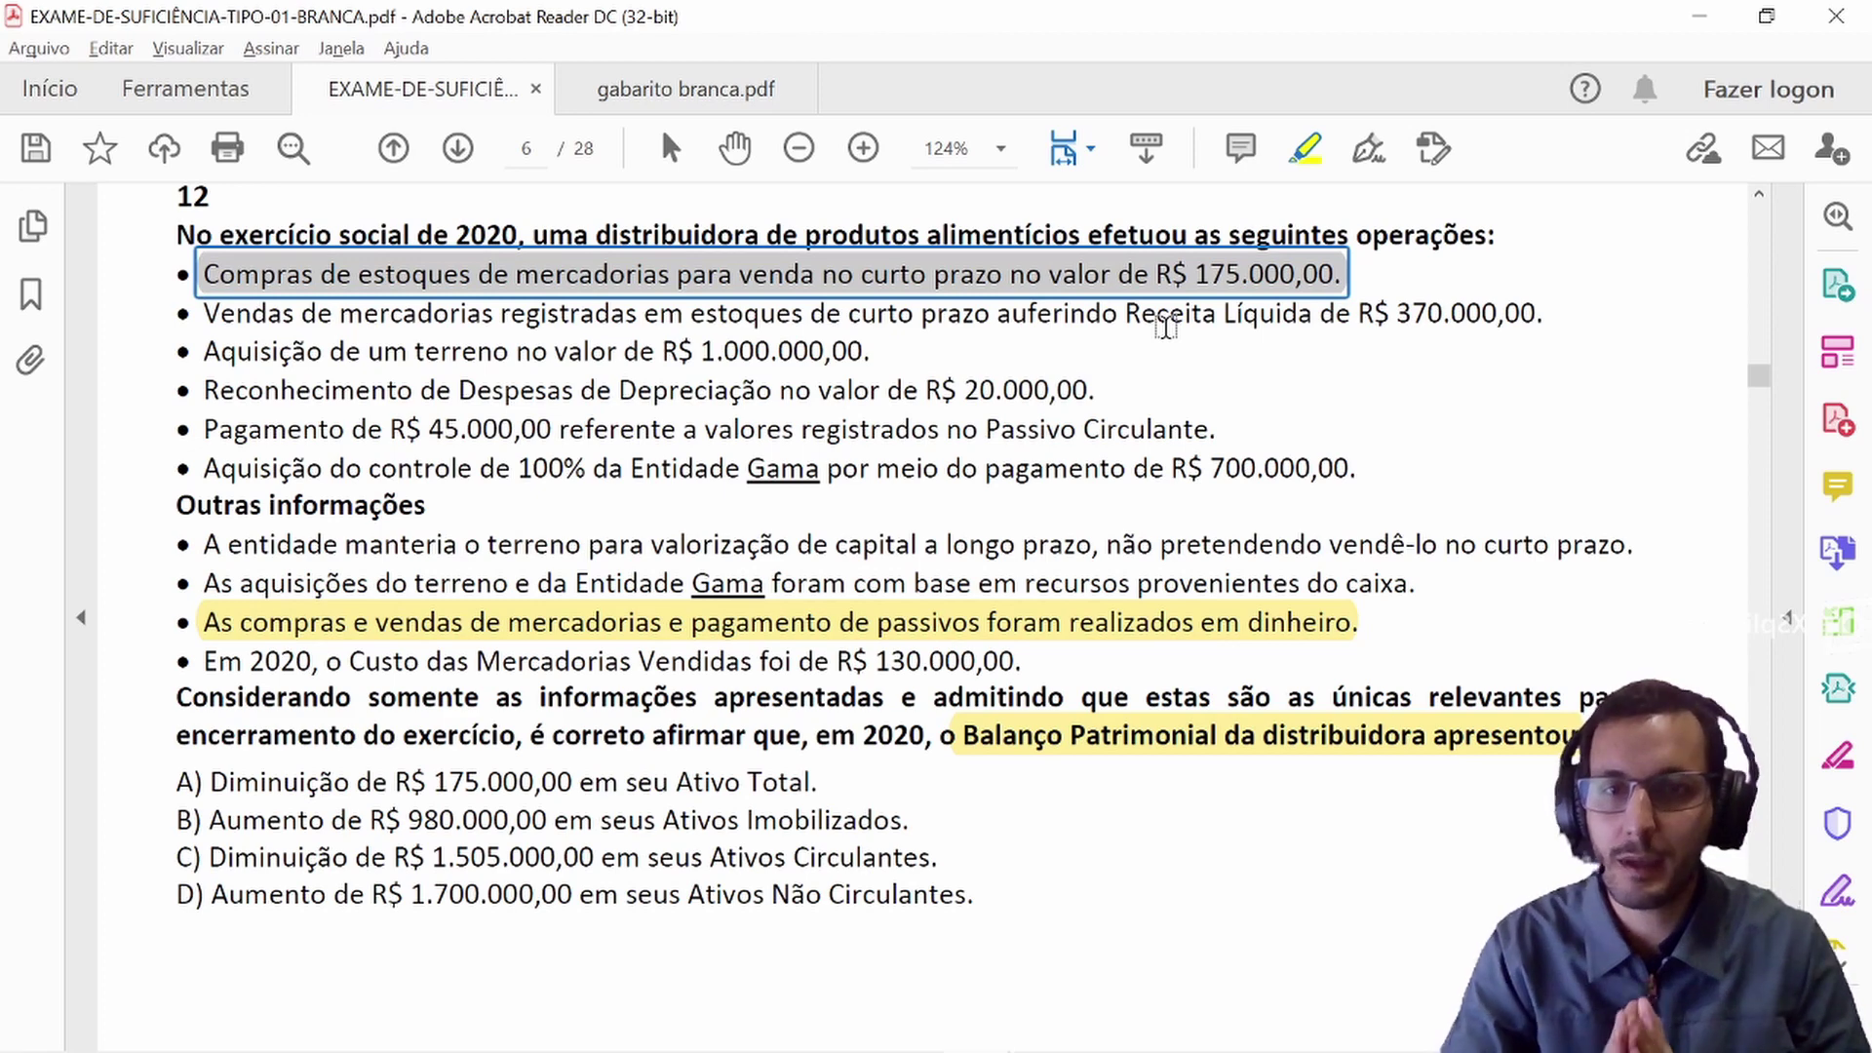
{"action": "key", "text": "alt+Tab"}
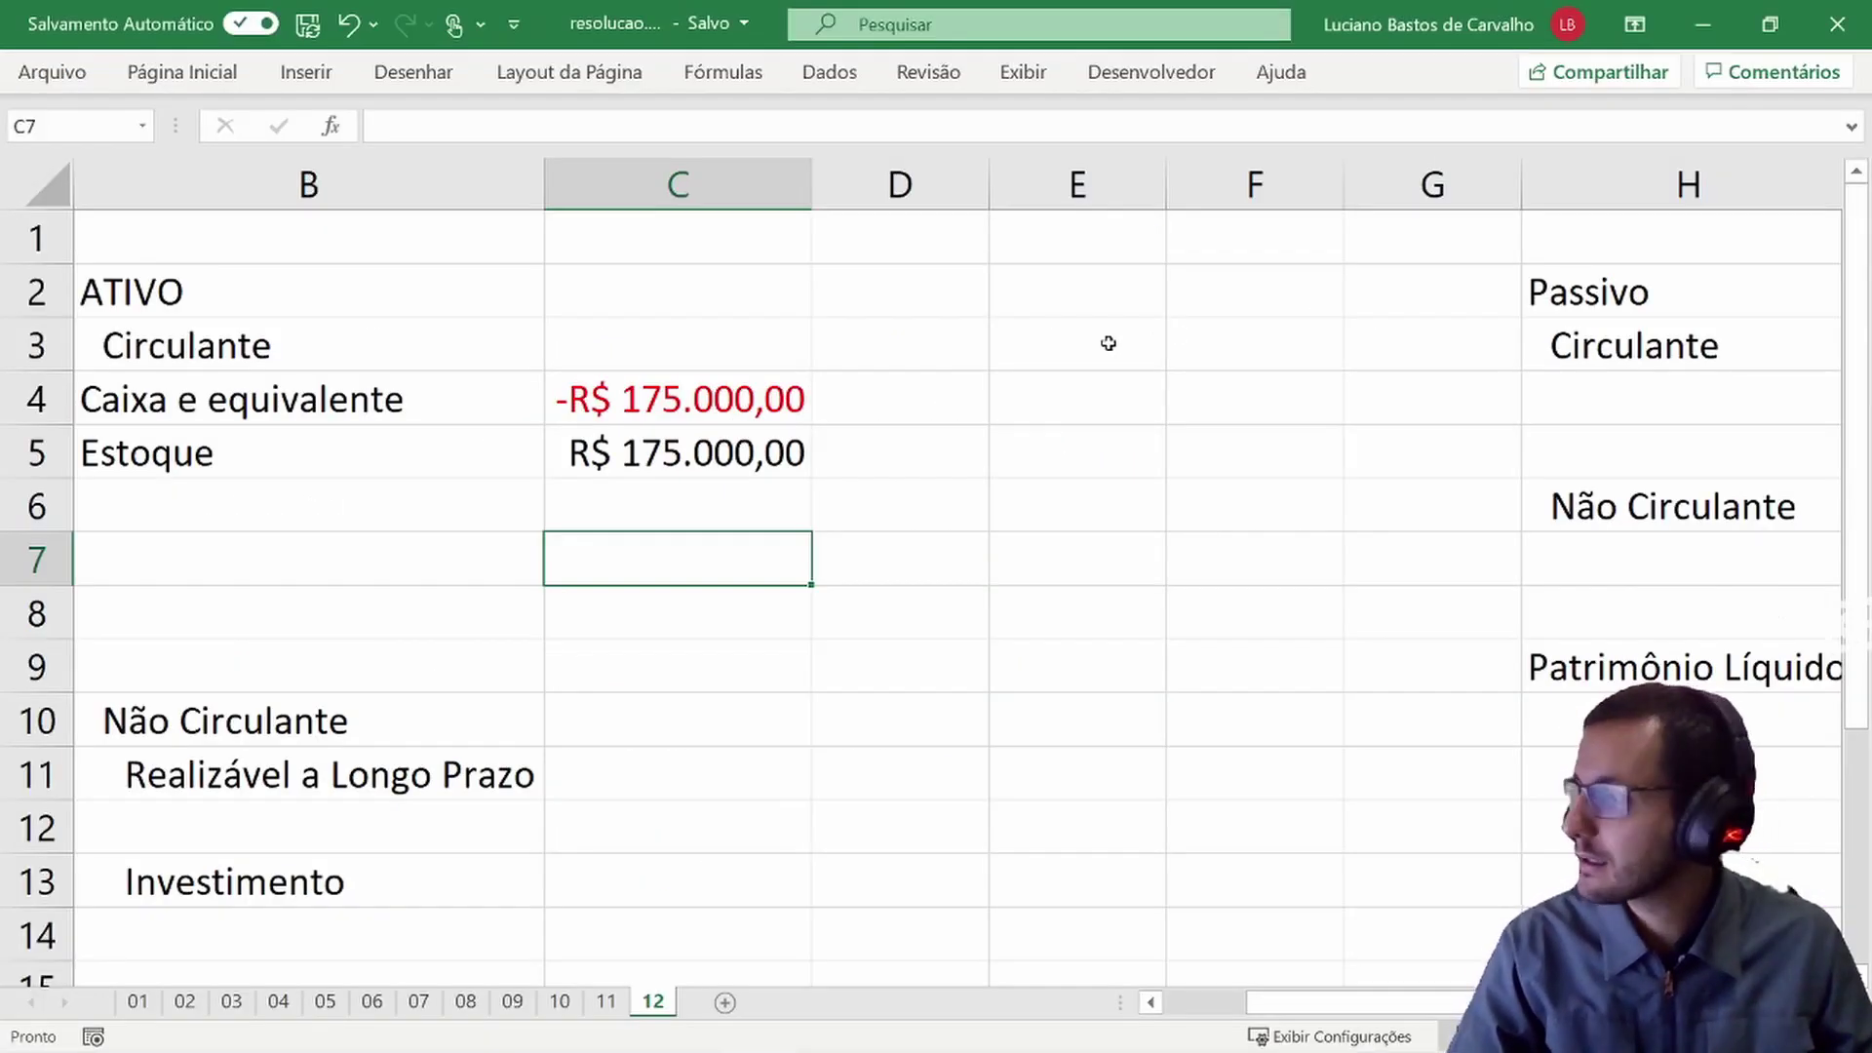
{"action": "left_click", "coordinate": [917, 389]}
{"action": "type", "text": "37"}
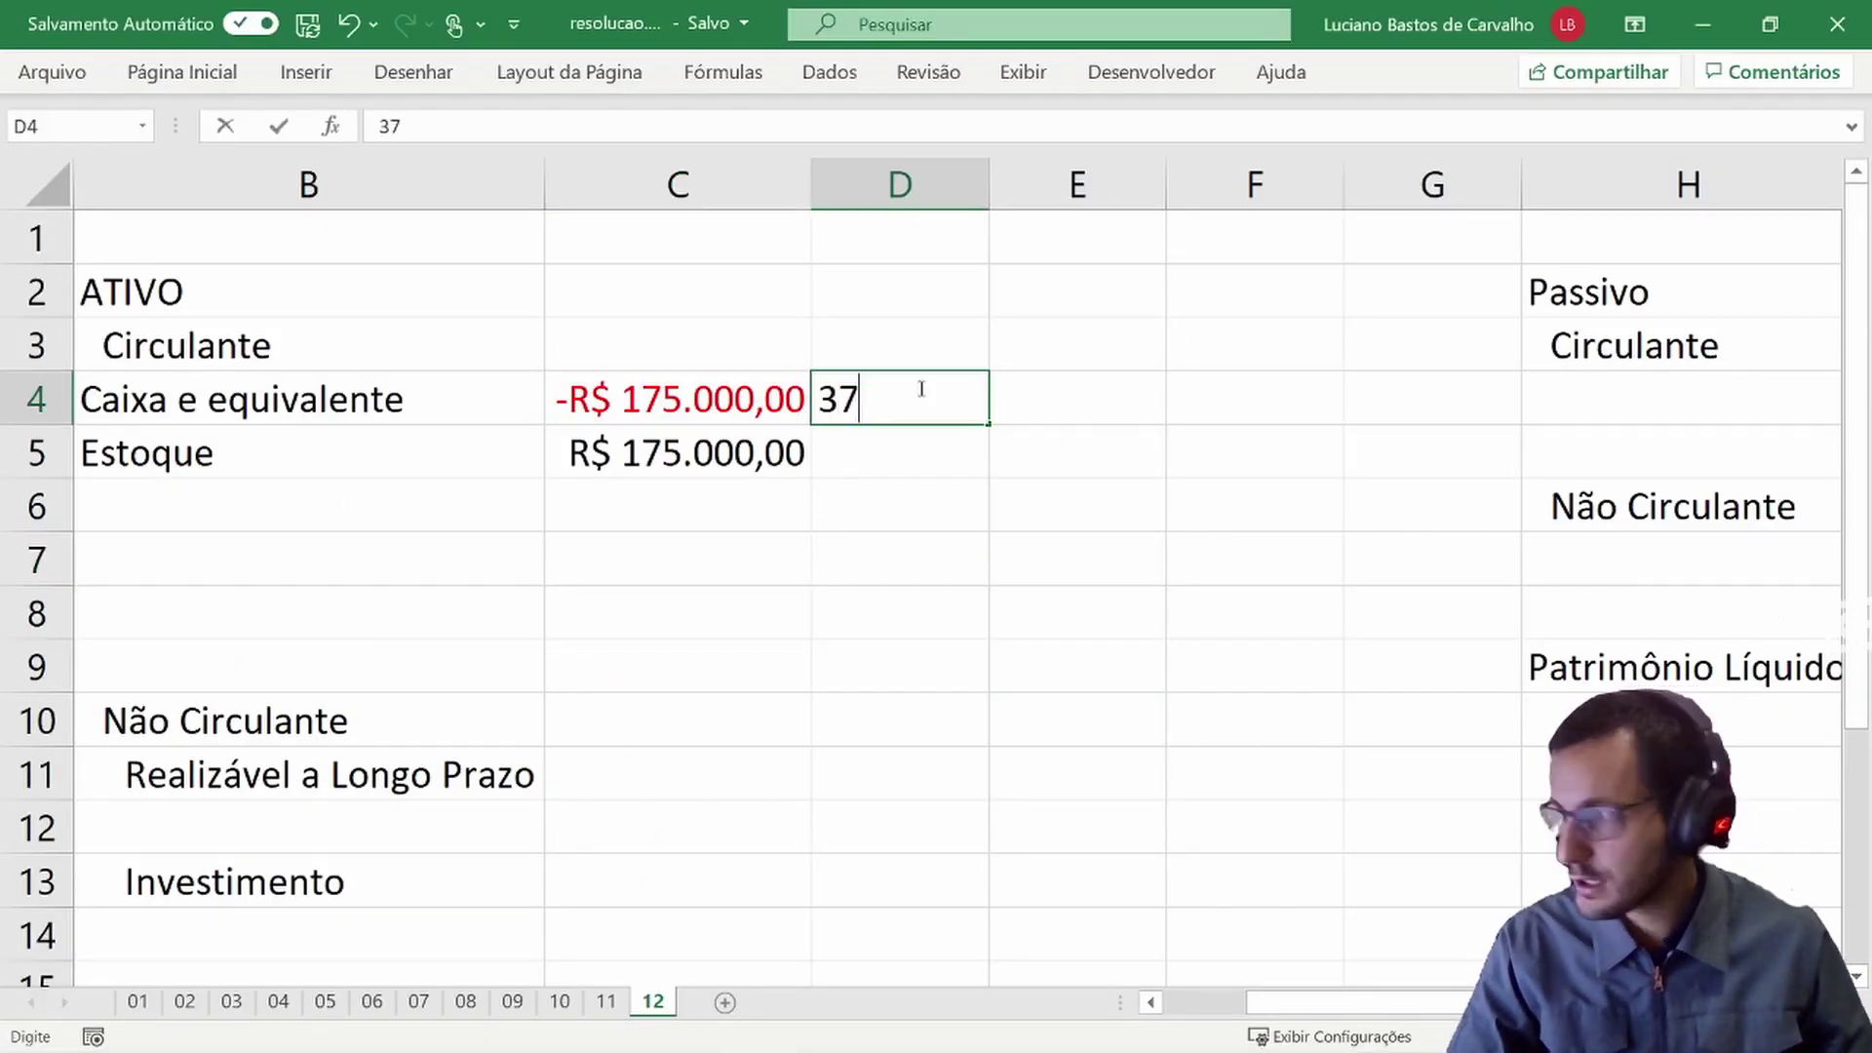
{"action": "type", "text": "00000"}
{"action": "key", "text": "Return"}
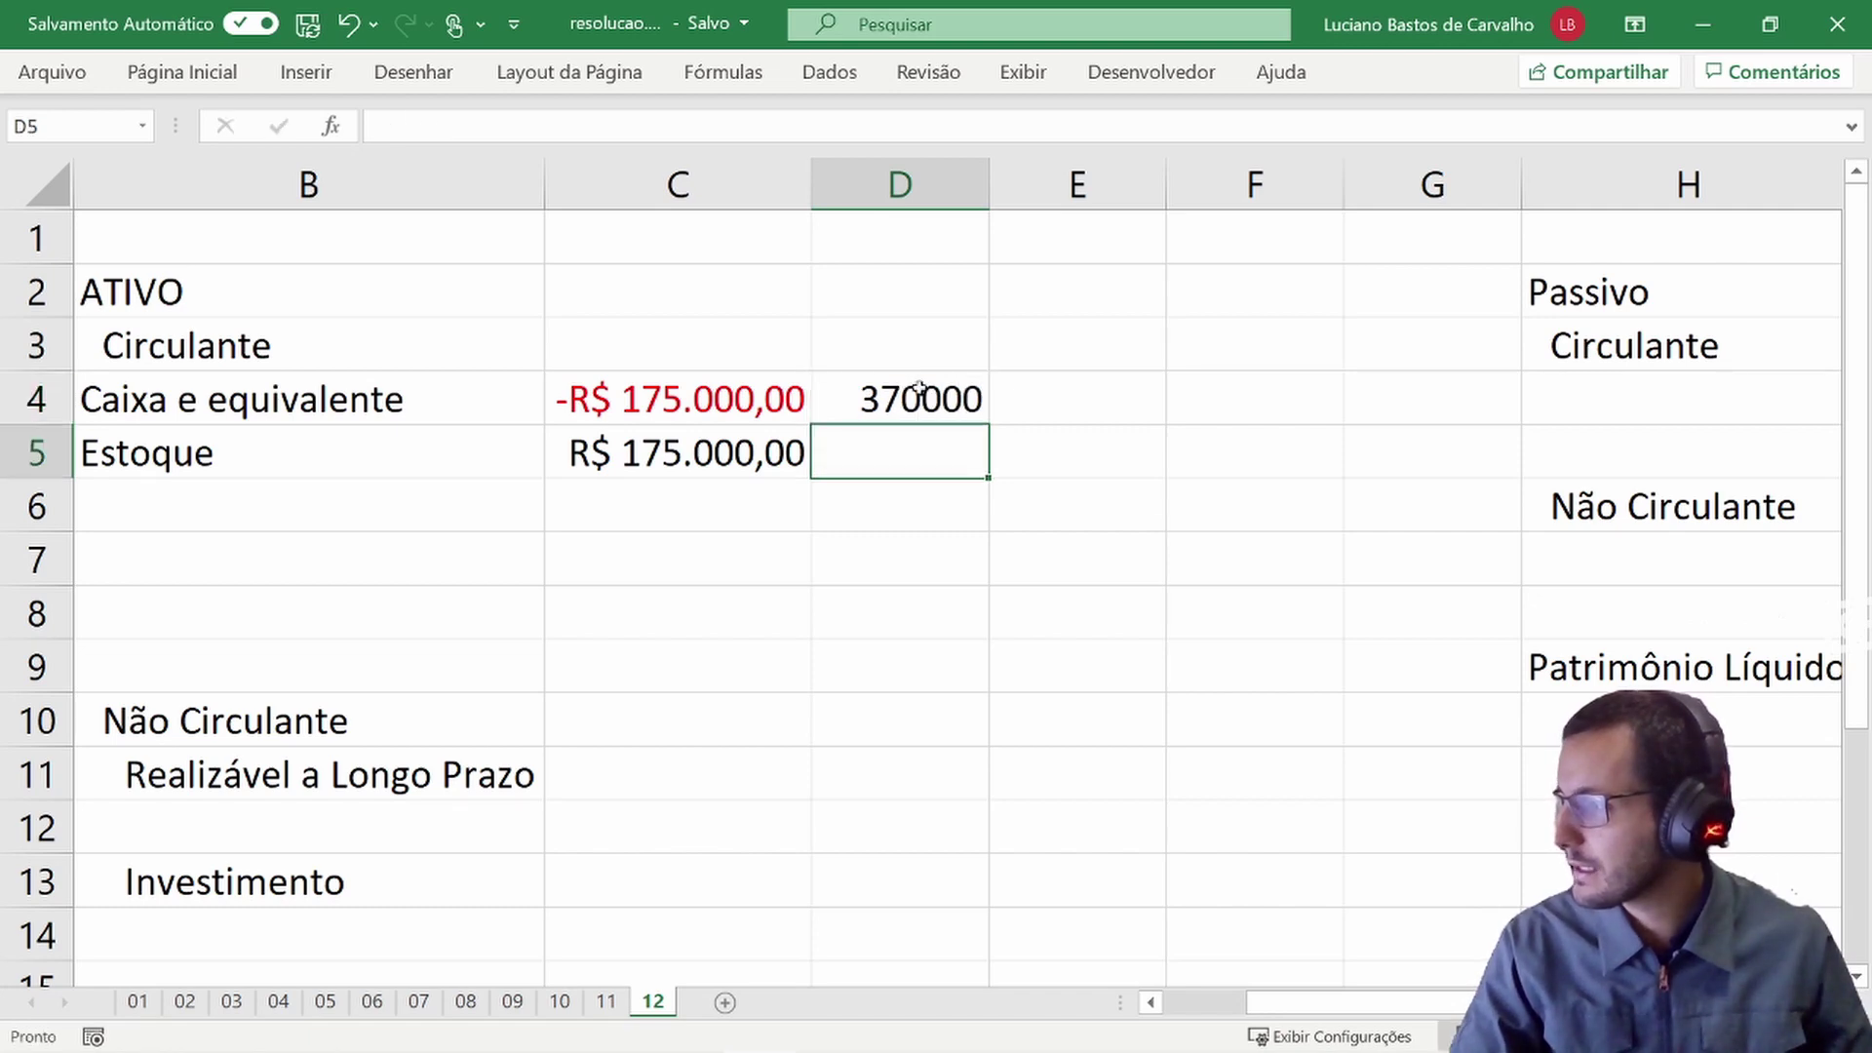
{"action": "left_click", "coordinate": [920, 389]}
{"action": "key", "text": "ctrl+shift+4"}
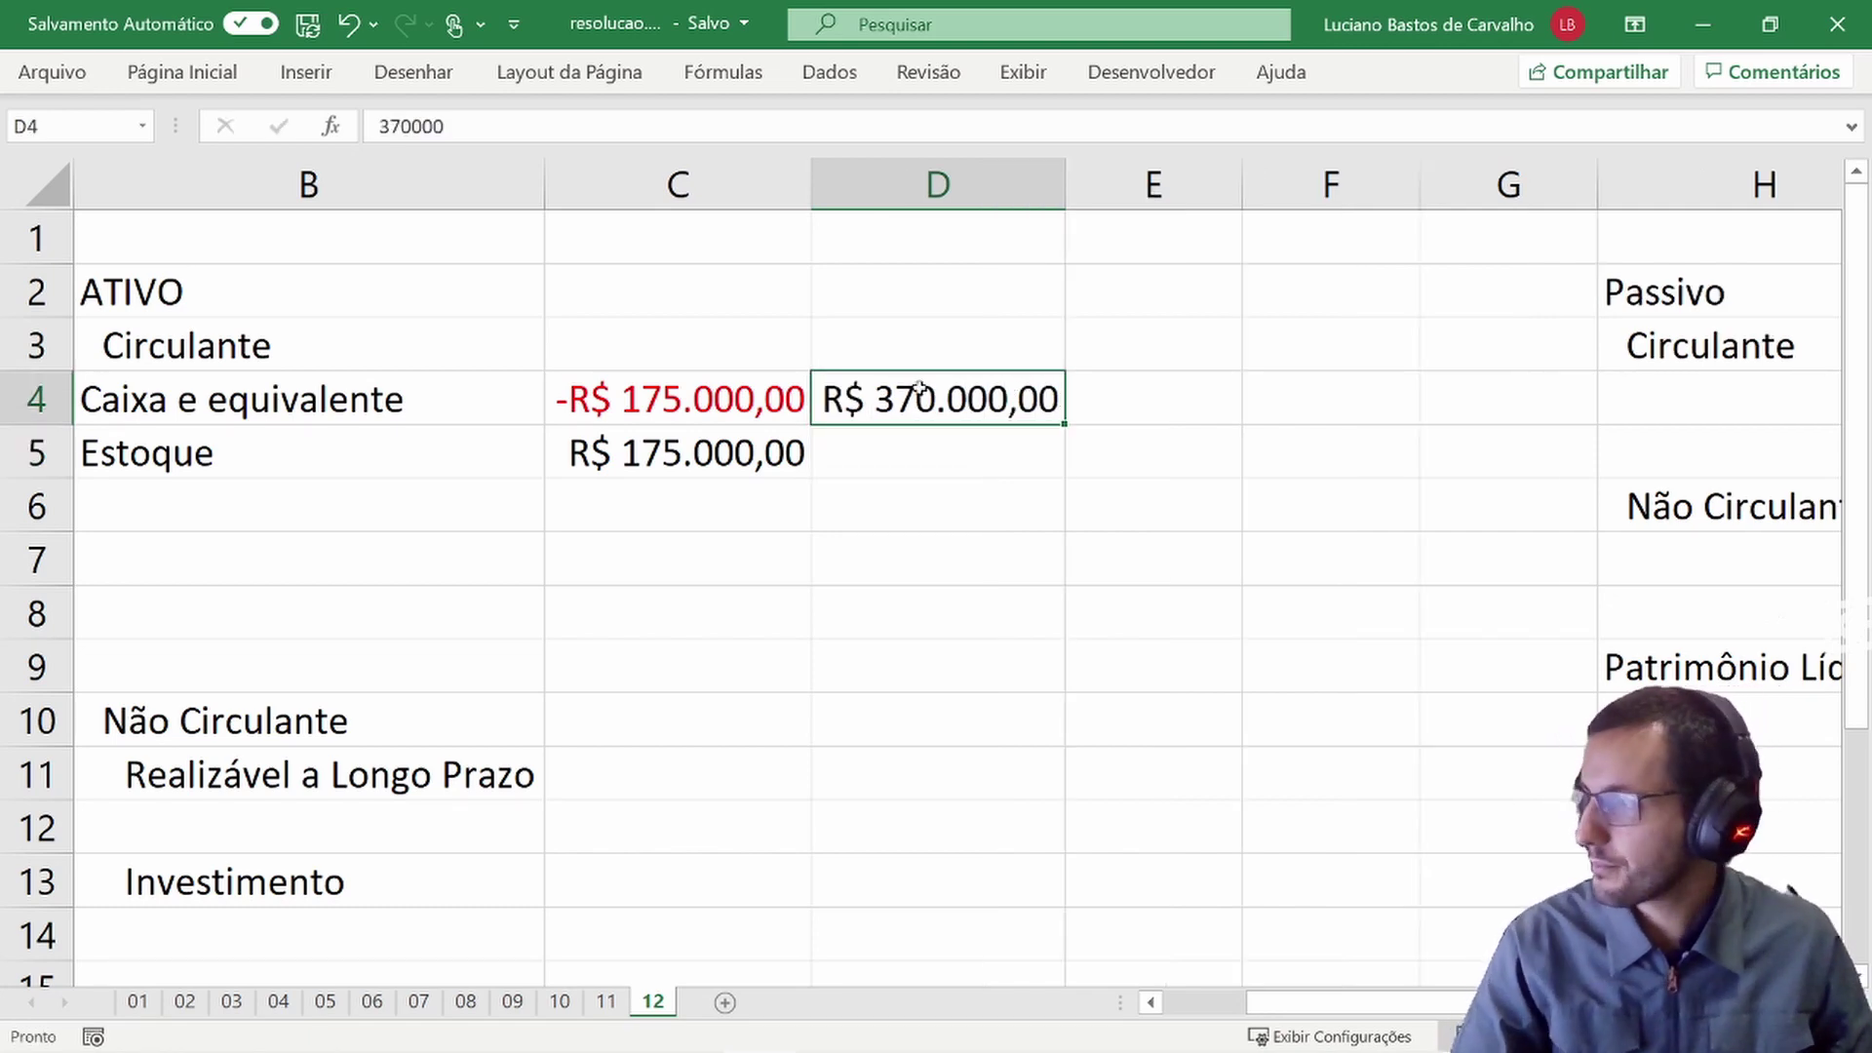
- Check the sales operation in the exam PDF again and add the account Receita in H10 under Patrimônio Líquido in Excel
{"action": "key", "text": "alt+Tab"}
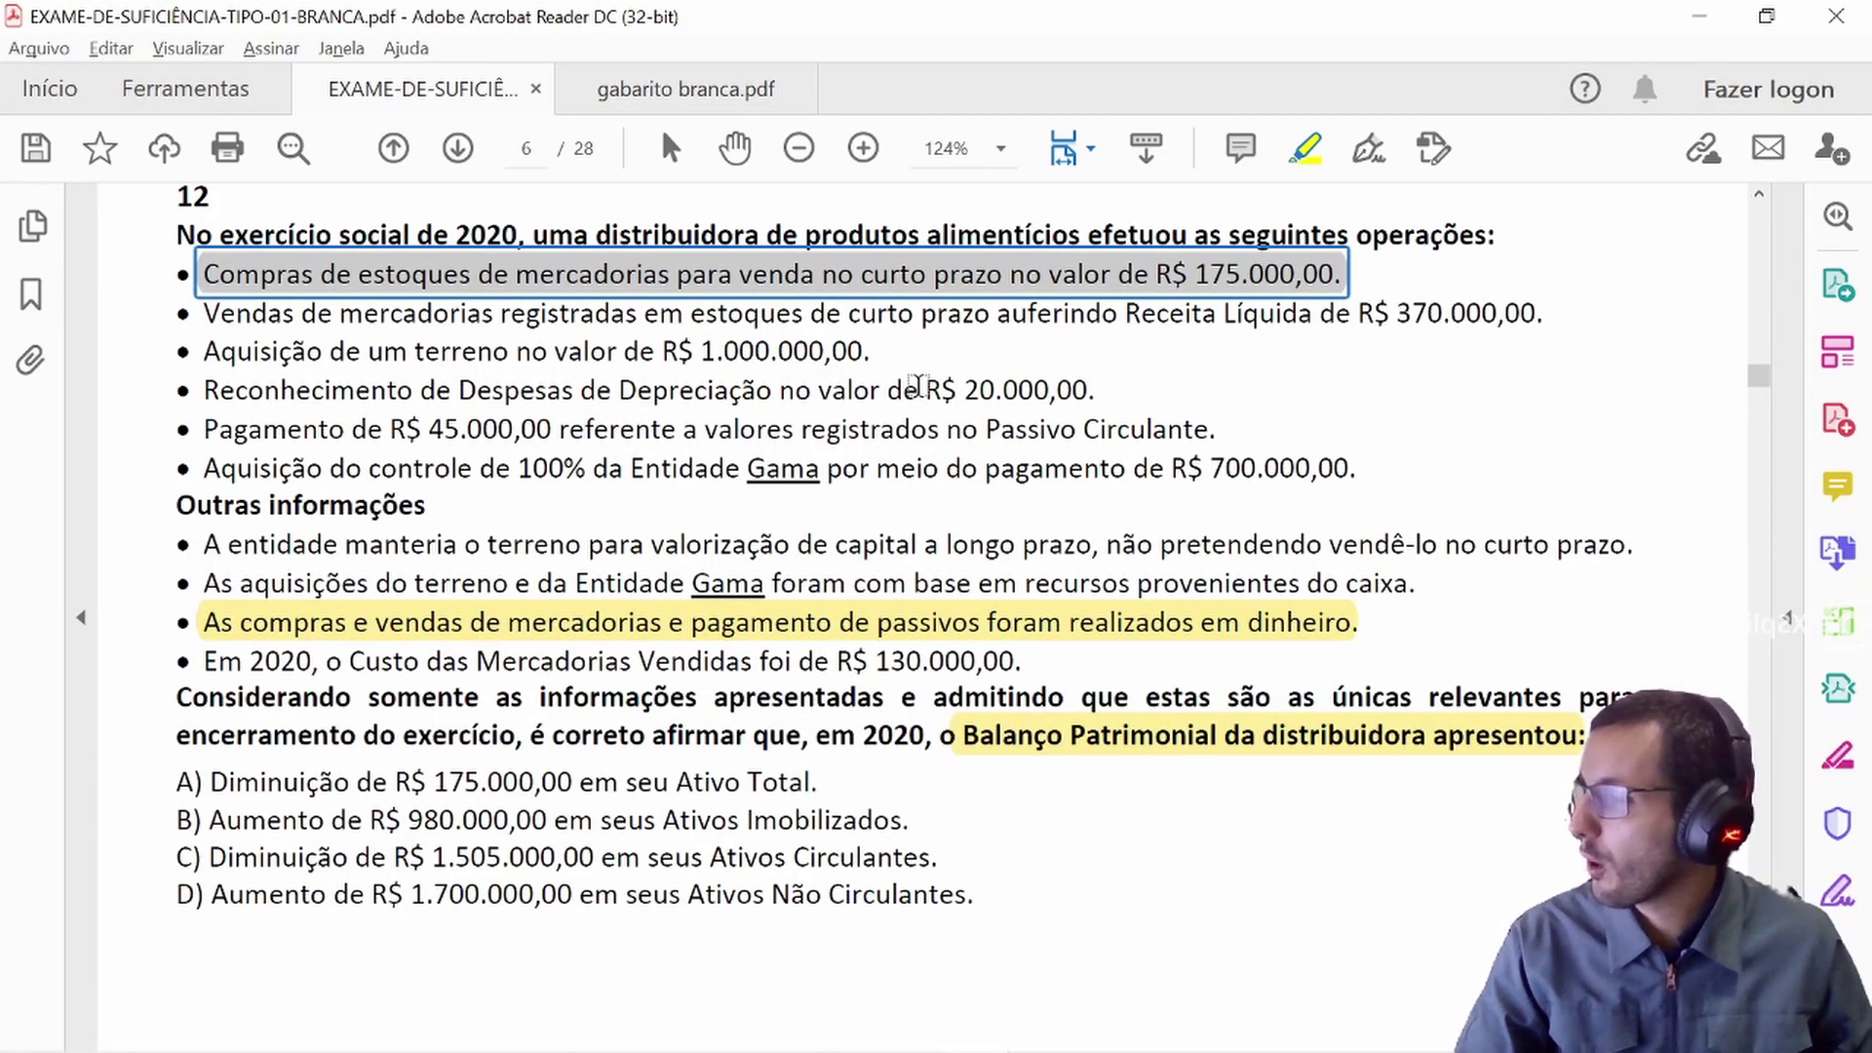
{"action": "key", "text": "alt+Tab"}
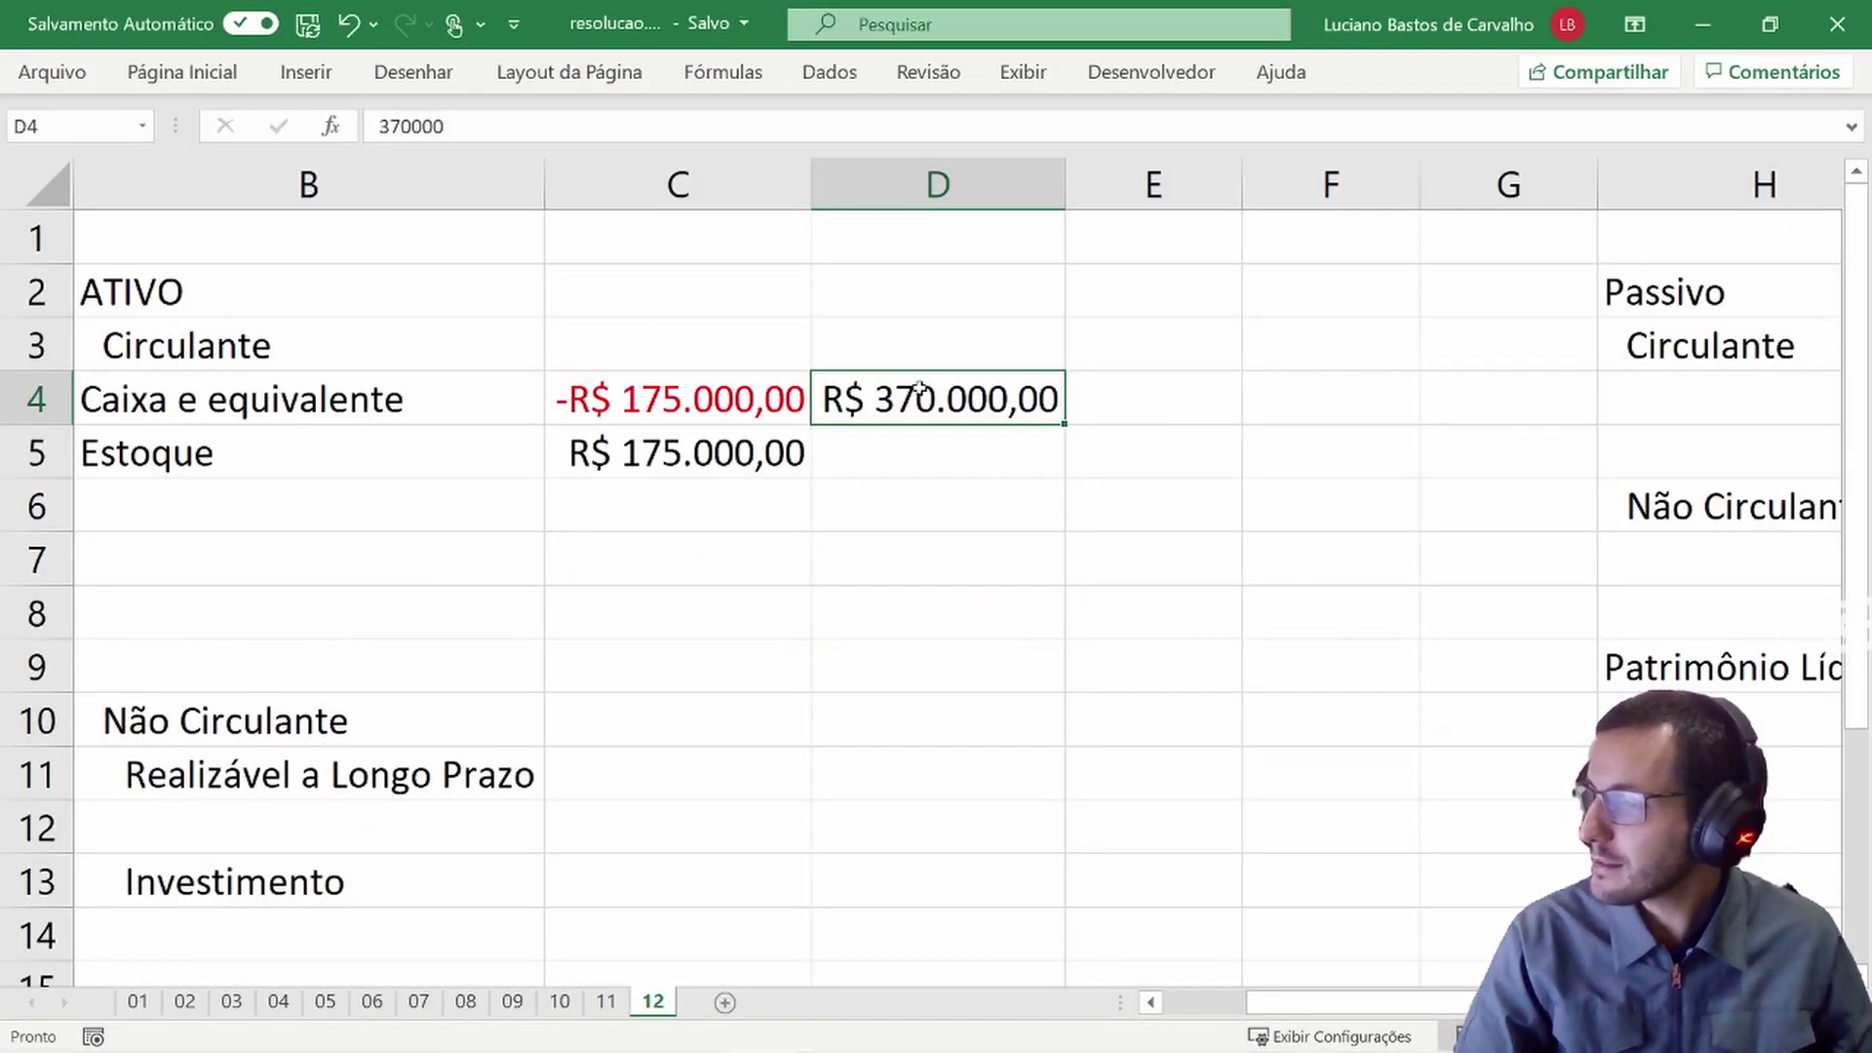
{"action": "key", "text": "Down"}
{"action": "key", "text": "Down"}
{"action": "key", "text": "Down"}
{"action": "key", "text": "Down"}
{"action": "key", "text": "Down"}
{"action": "key", "text": "Down"}
{"action": "key", "text": "Right"}
{"action": "key", "text": "Right"}
{"action": "key", "text": "Right"}
{"action": "key", "text": "Right"}
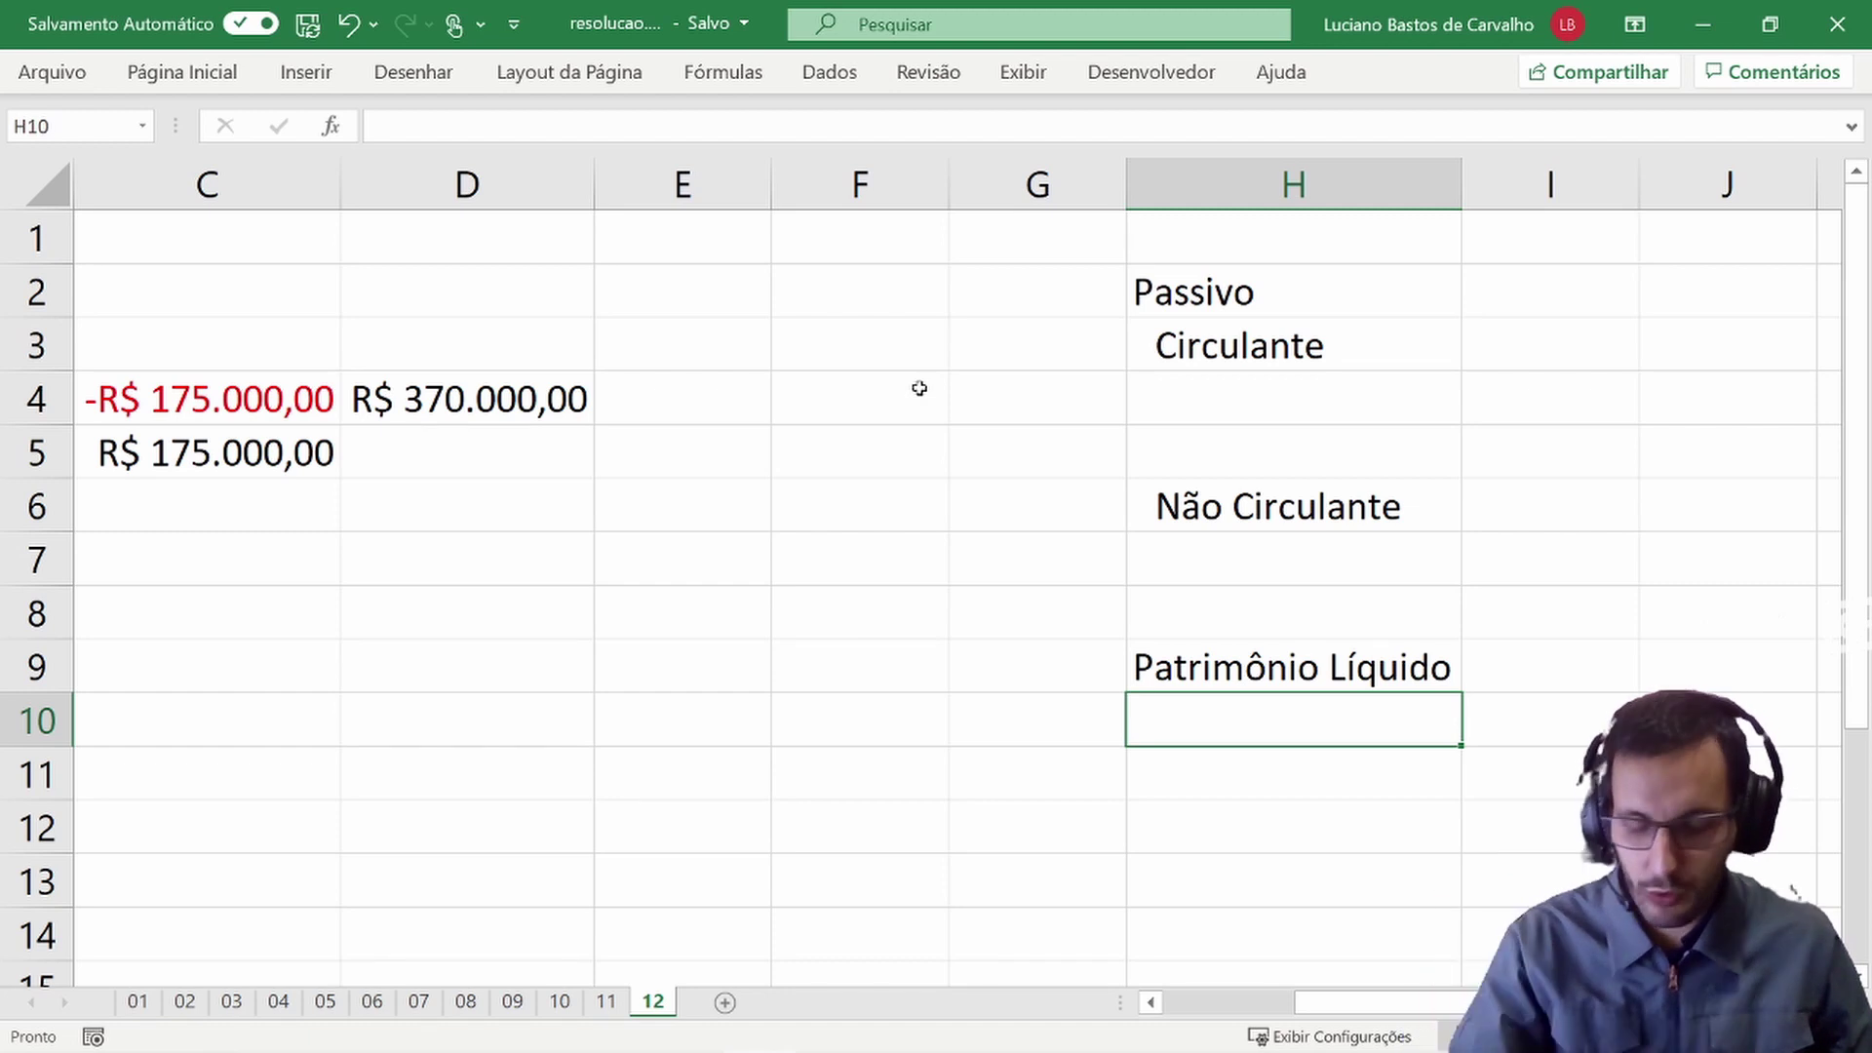
{"action": "type", "text": "Receita"}
{"action": "key", "text": "Tab"}
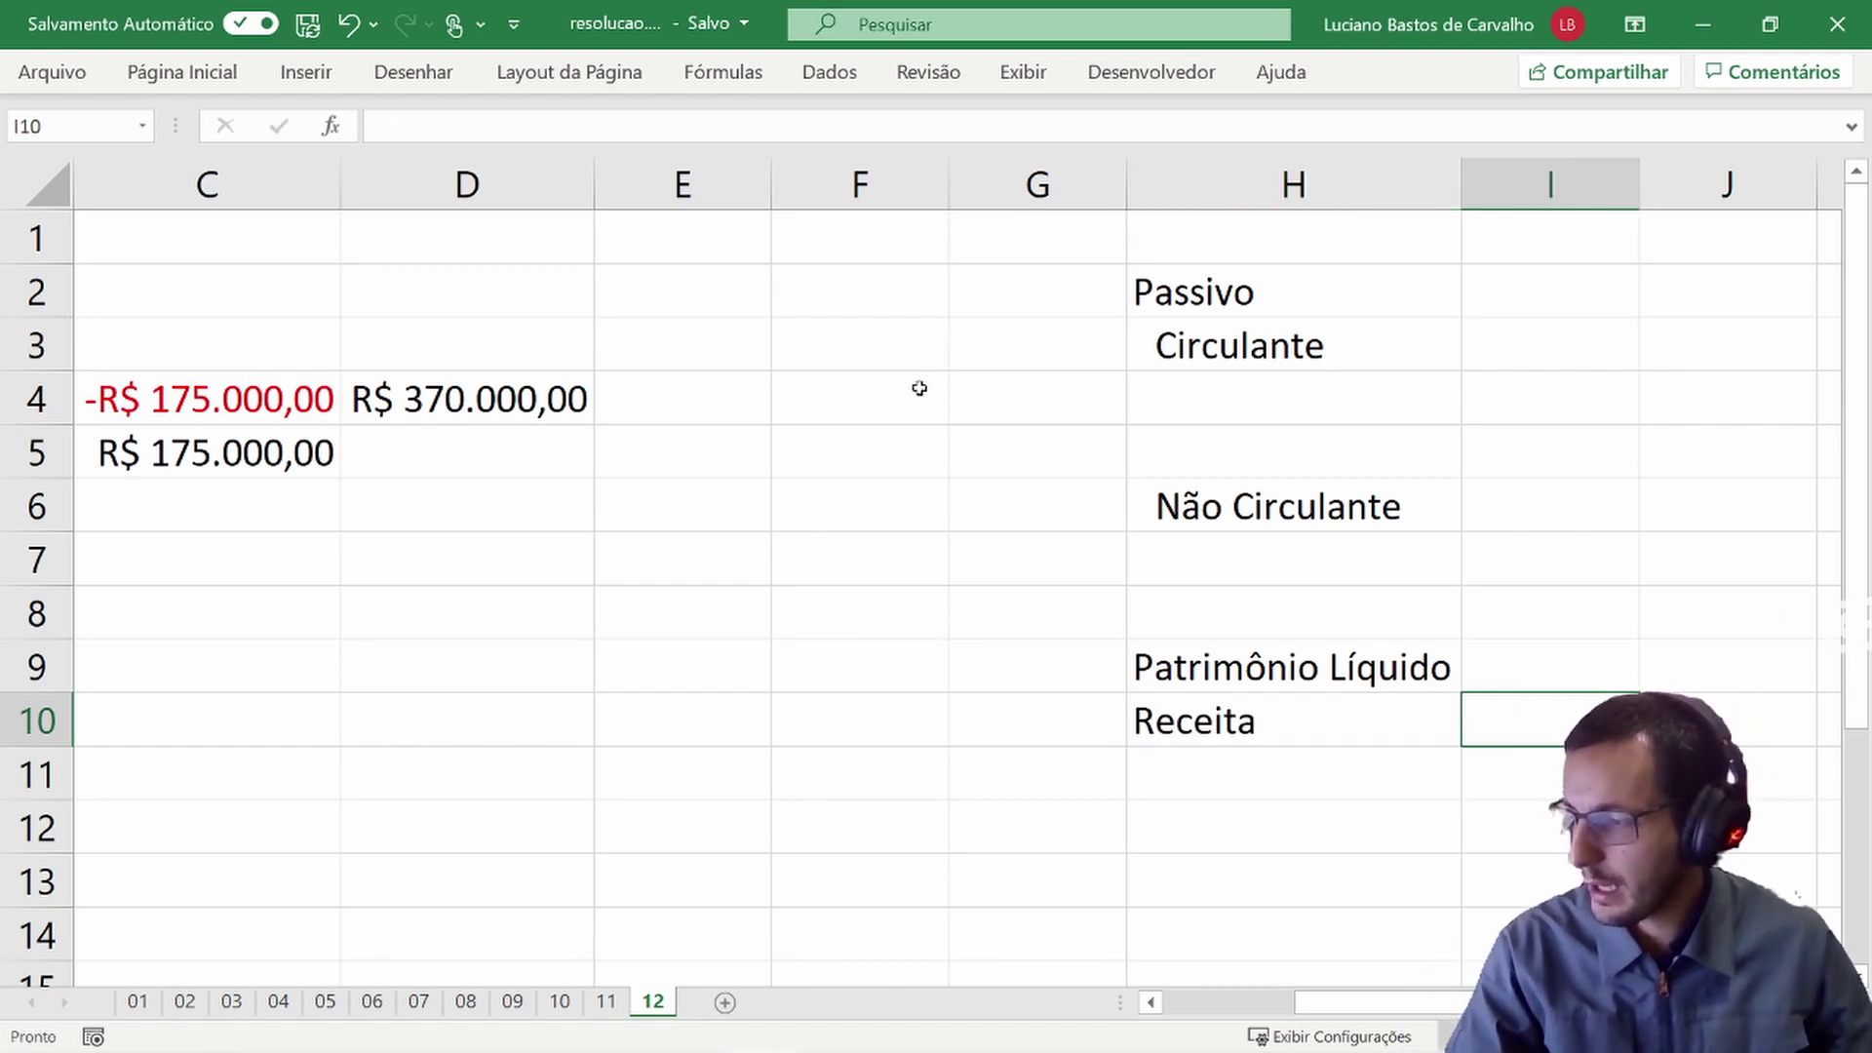
- Enter 370000 in I10 for Receita and format it as currency in reais
{"action": "type", "text": "370"}
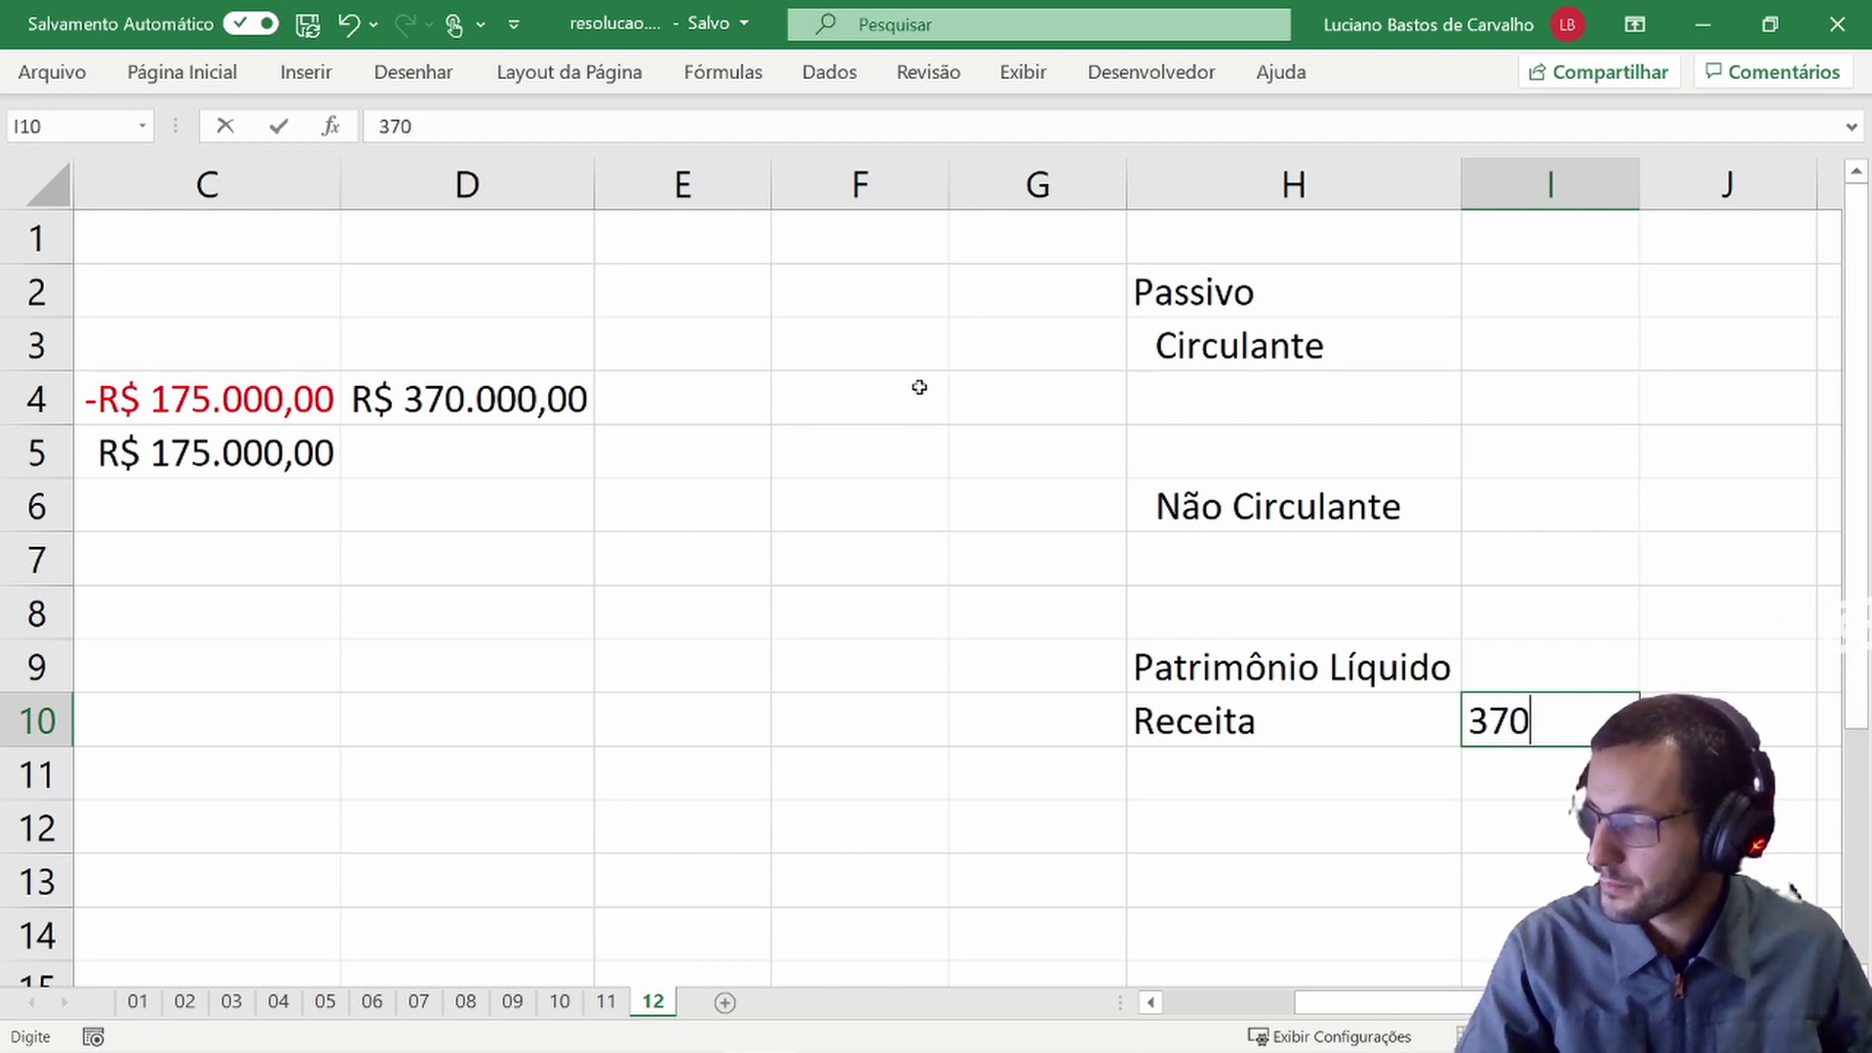
{"action": "type", "text": "000"}
{"action": "key", "text": "Return"}
{"action": "key", "text": "Up"}
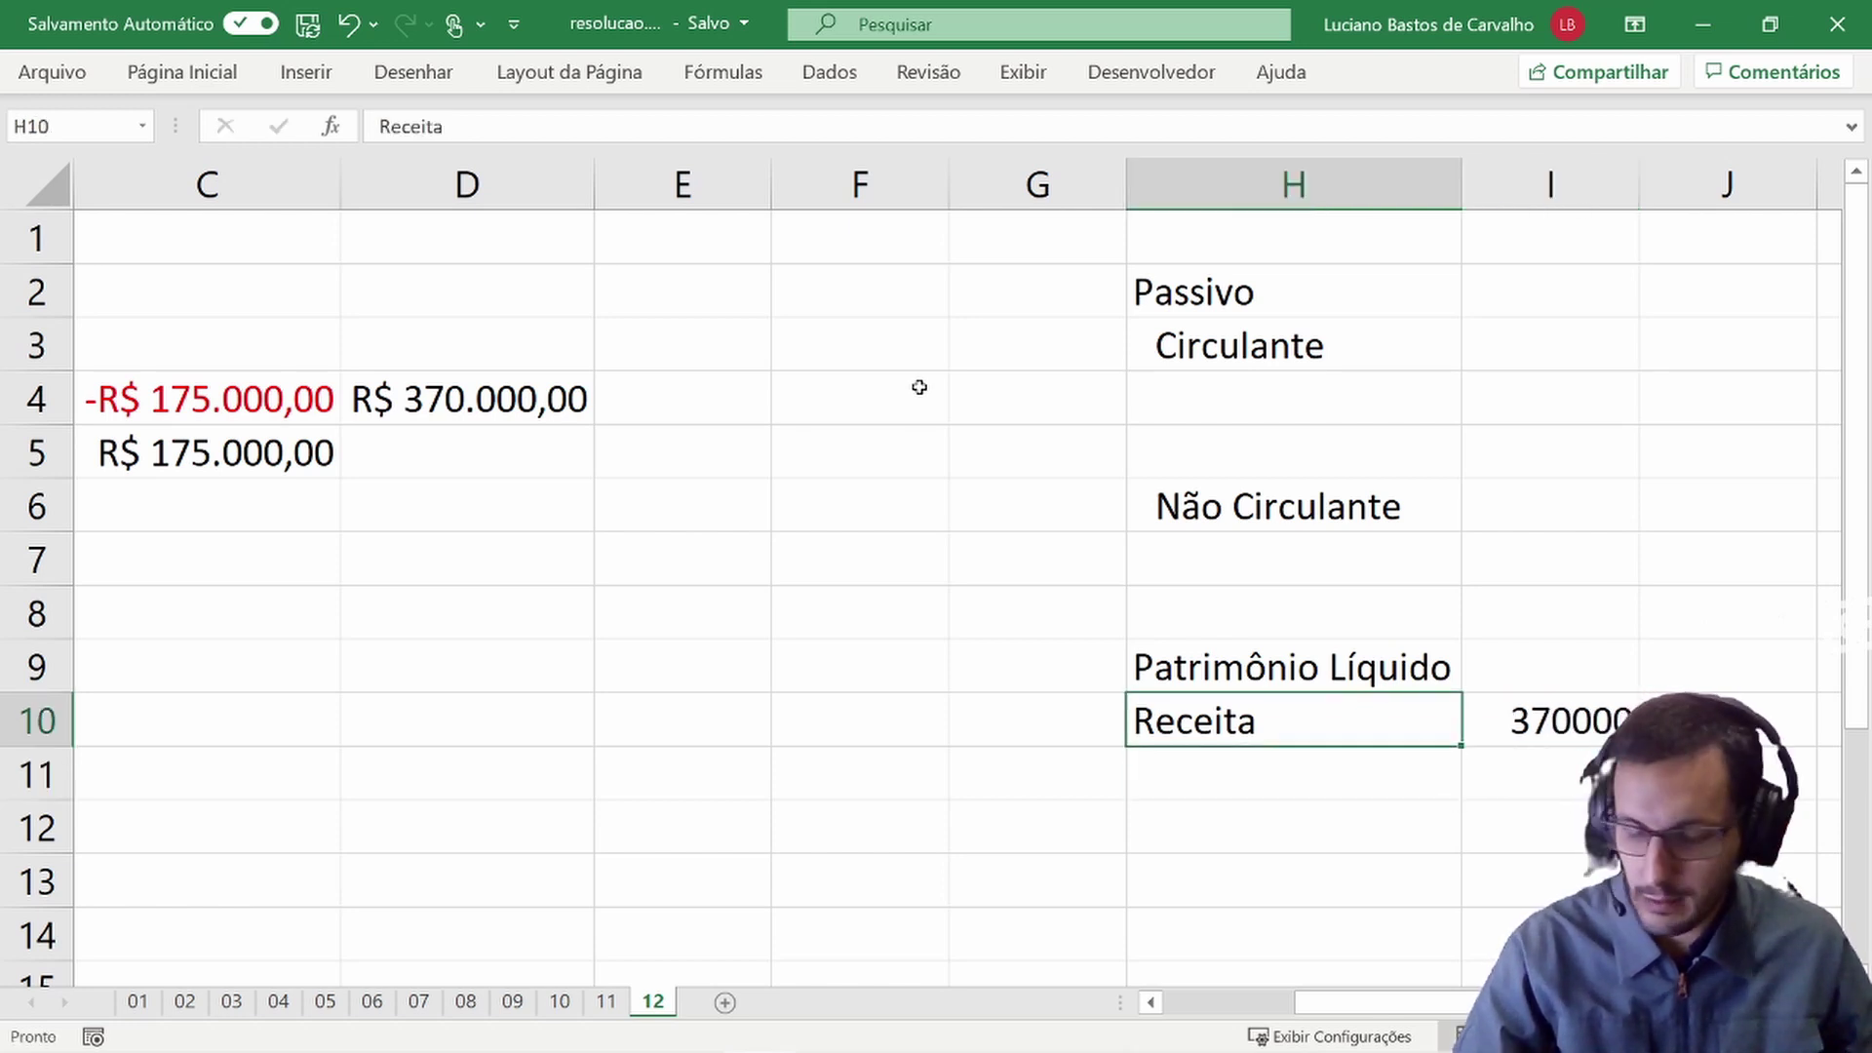
{"action": "key", "text": "Right"}
{"action": "key", "text": "ctrl+shift+4"}
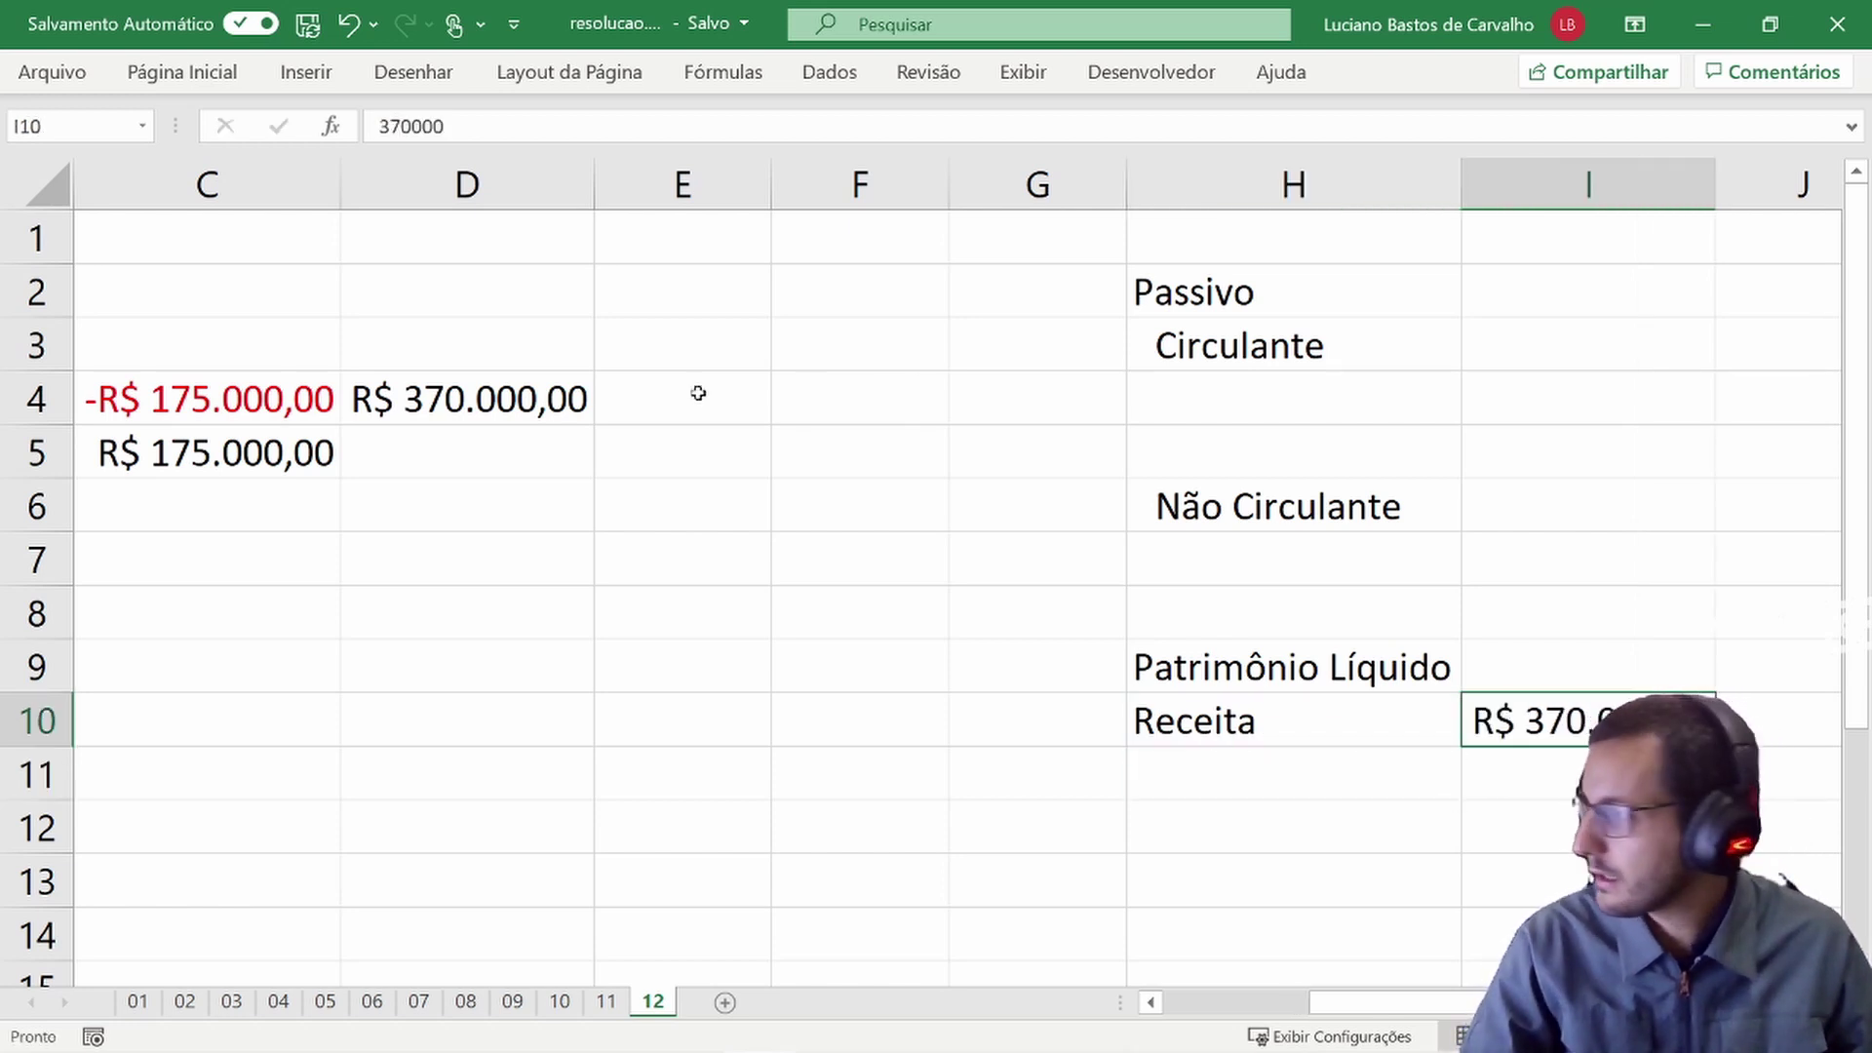
- Review the sale's cash entry in D4 against the Receita entry under Patrimônio Líquido in H9:I10
{"action": "left_click", "coordinate": [464, 400]}
{"action": "key", "text": "Left"}
{"action": "key", "text": "Left"}
{"action": "key", "text": "Left"}
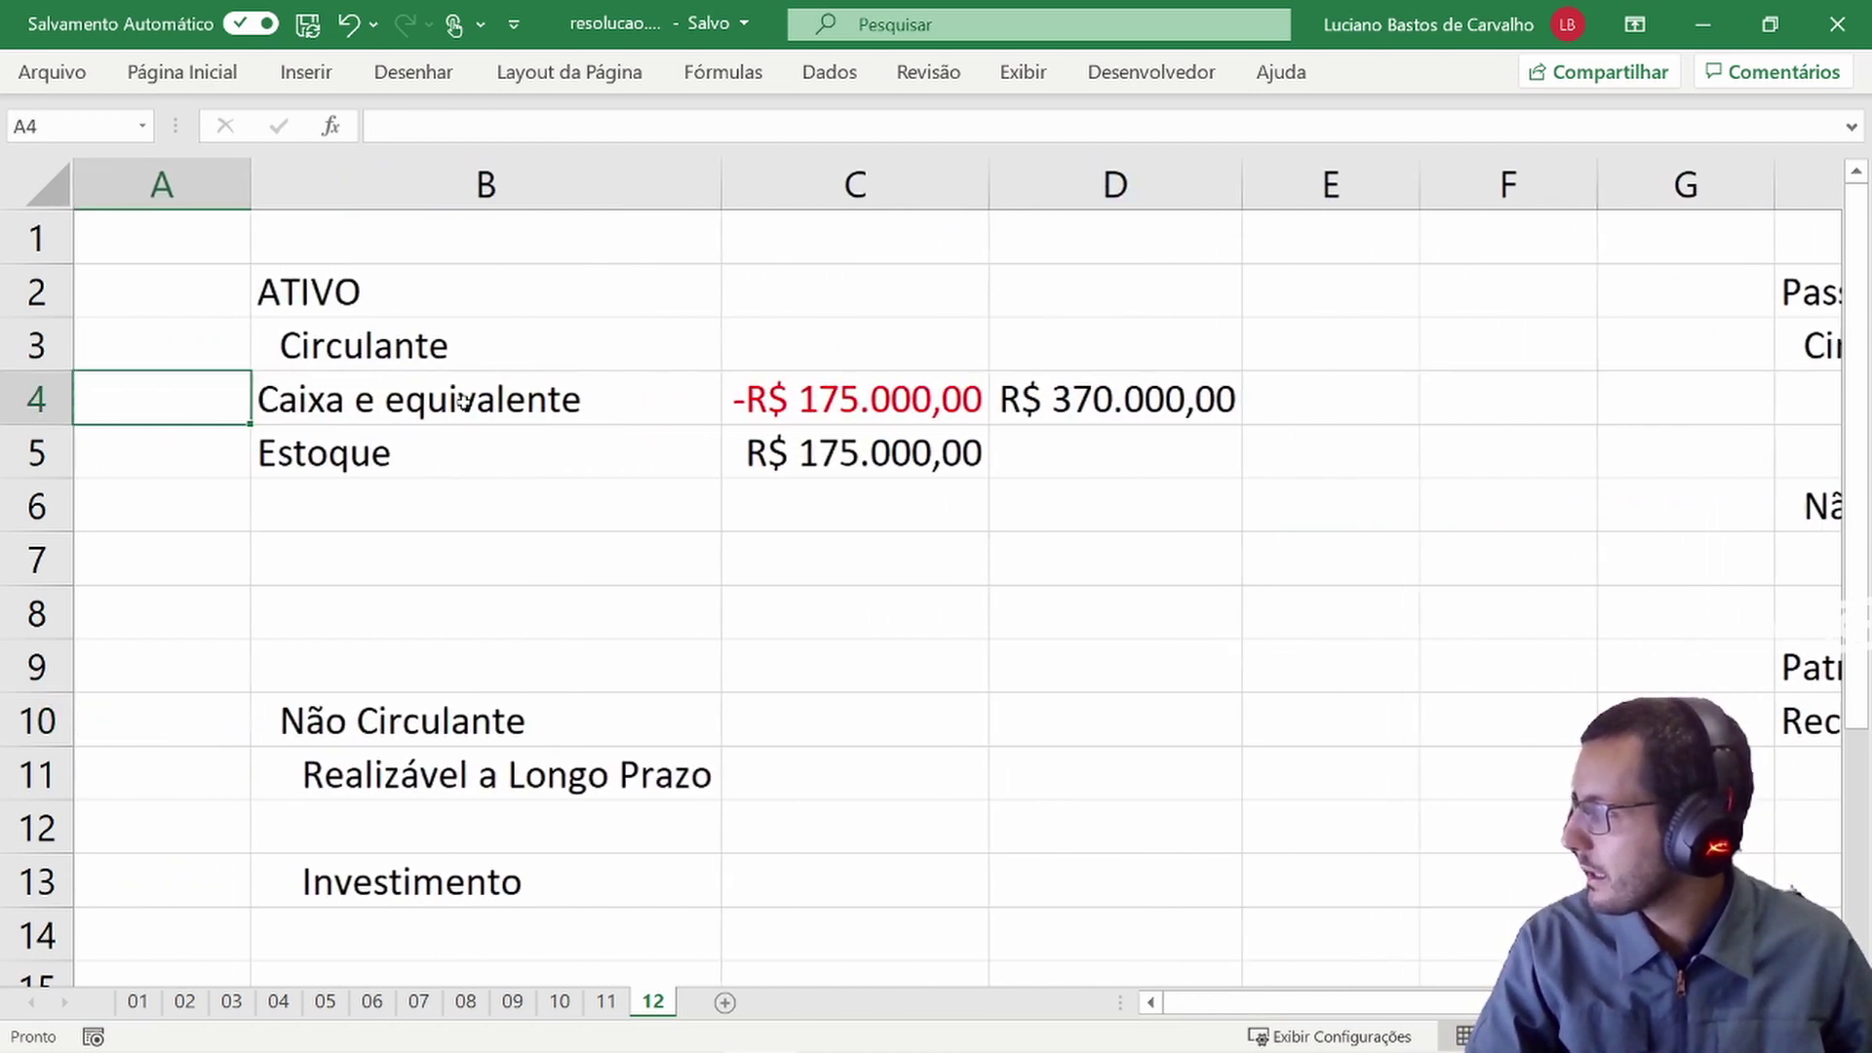
{"action": "key", "text": "Right"}
{"action": "key", "text": "Right"}
{"action": "key", "text": "Right"}
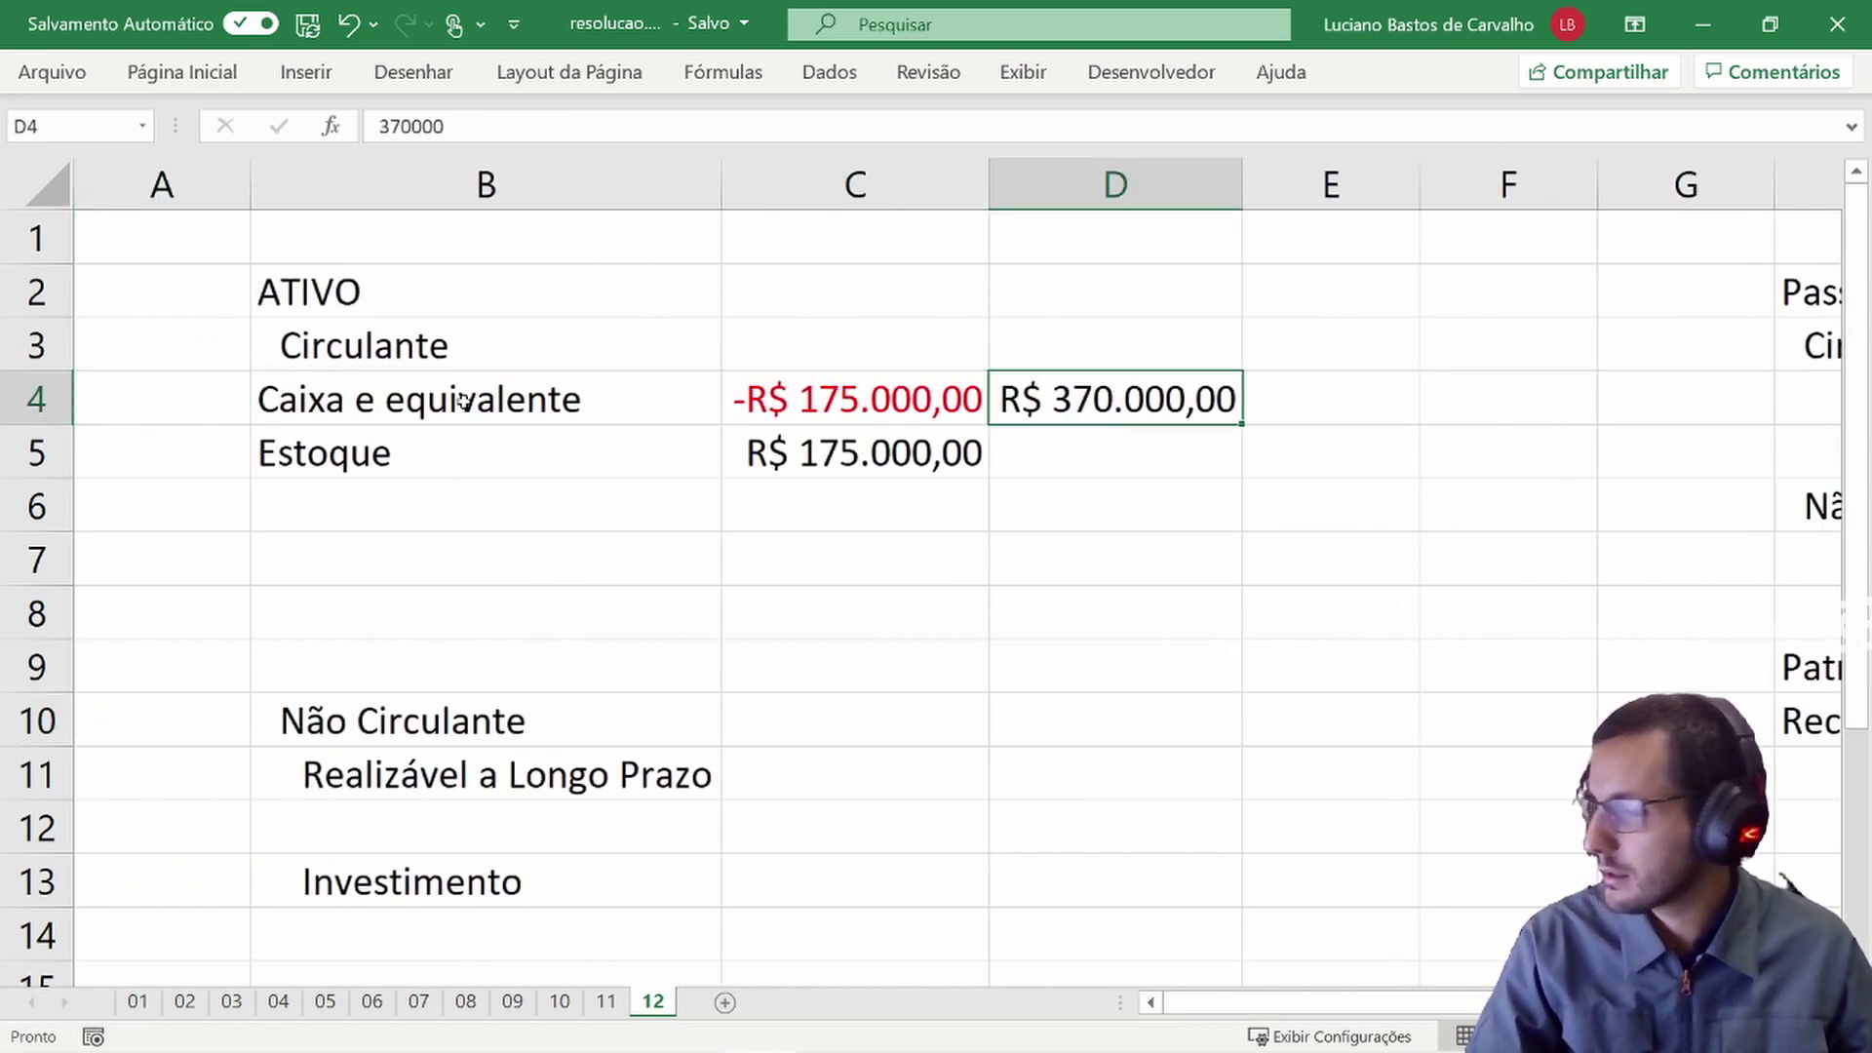
{"action": "key", "text": "Right"}
{"action": "key", "text": "Right"}
{"action": "key", "text": "Right"}
{"action": "key", "text": "Right"}
{"action": "key", "text": "Right"}
{"action": "key", "text": "Right"}
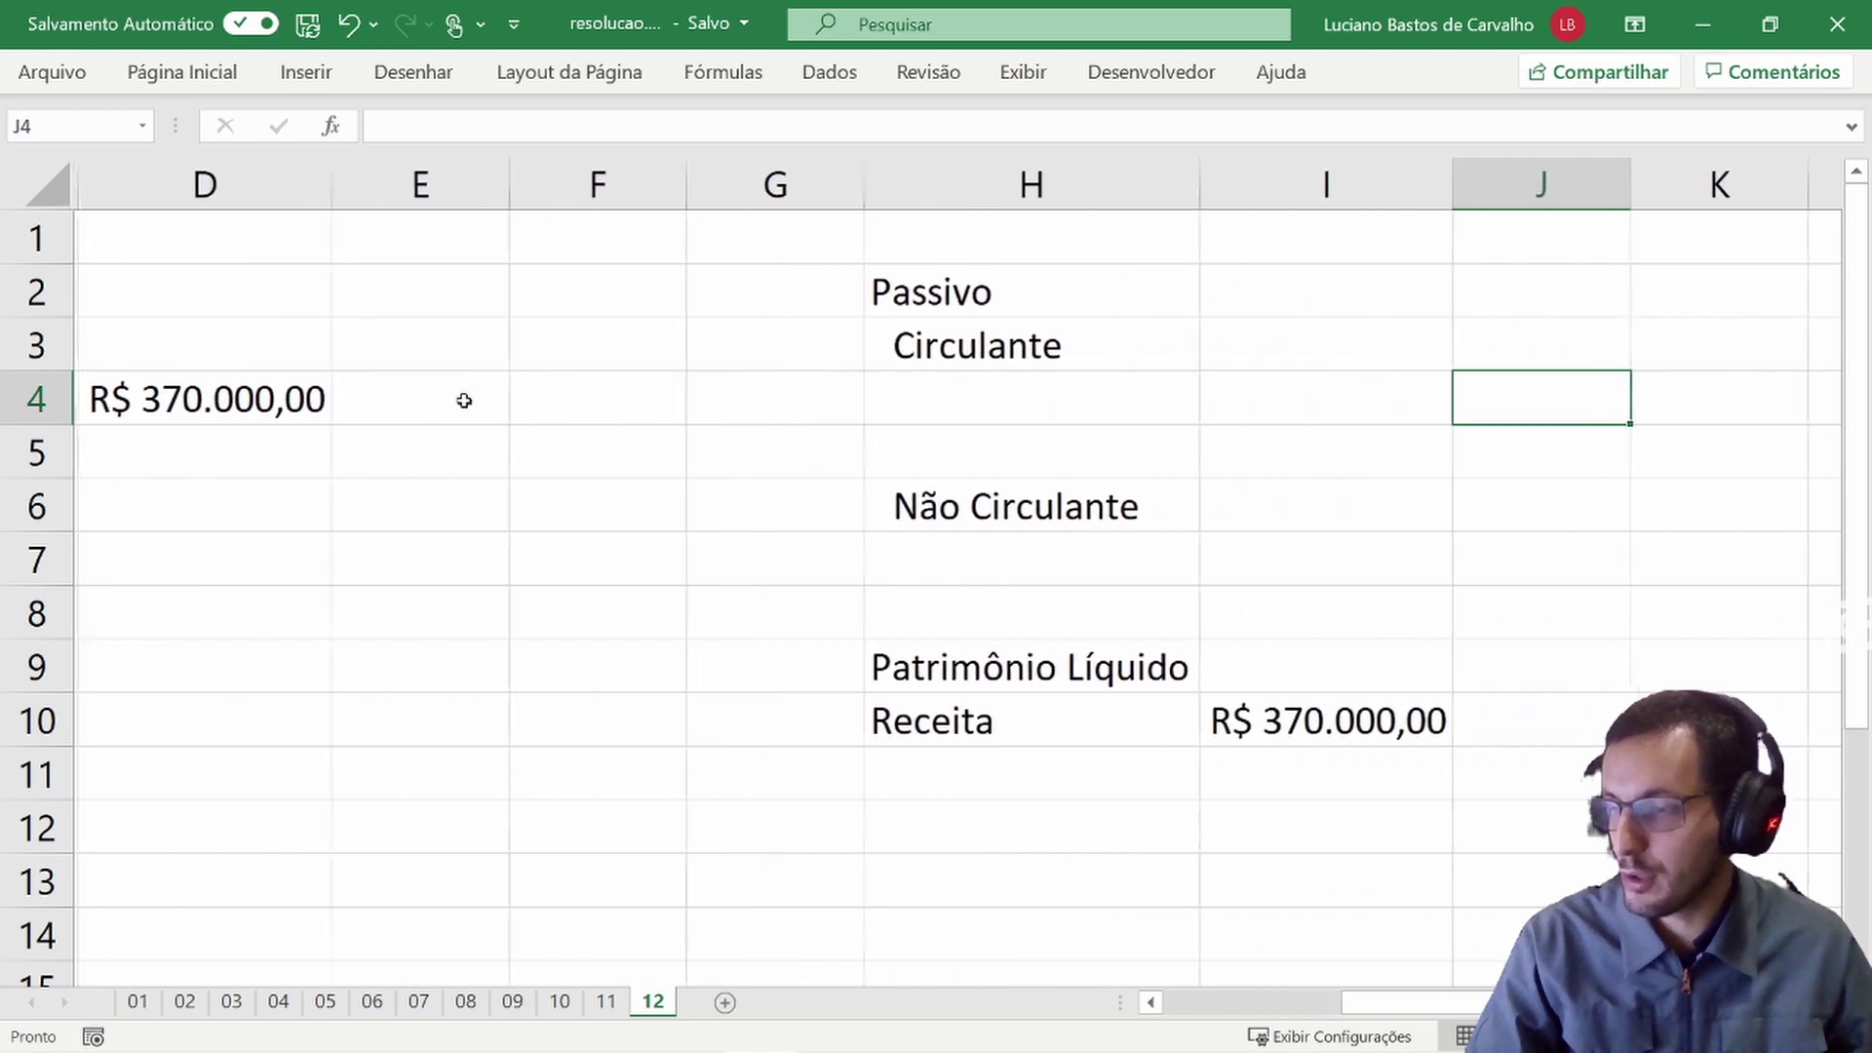
{"action": "left_click_drag", "start_coordinate": [1357, 704], "coordinate": [1184, 677]}
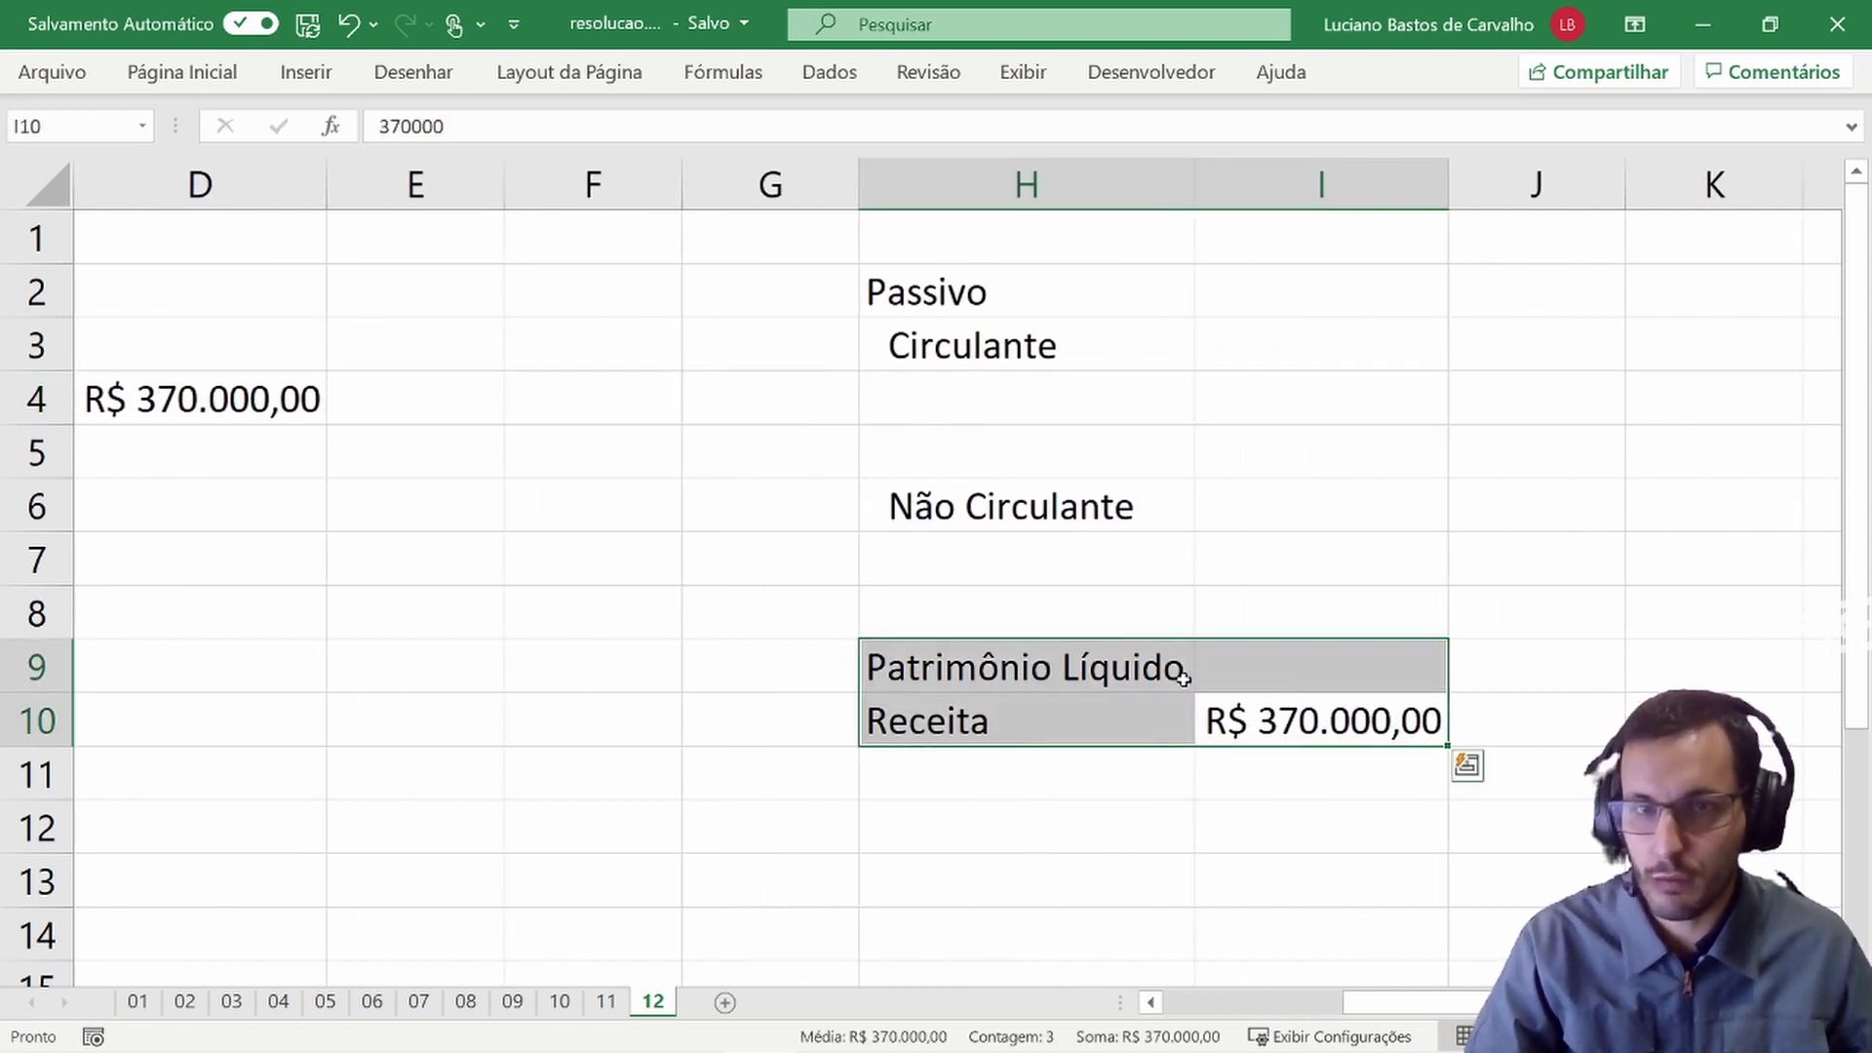
- Enter the heading CONTAS CREDORAS in H1 above Passivo
{"action": "mouse_move", "coordinate": [1043, 218]}
{"action": "left_mouse_down"}
{"action": "mouse_move", "coordinate": [1413, 234]}
{"action": "mouse_move", "coordinate": [1069, 234]}
{"action": "left_mouse_up"}
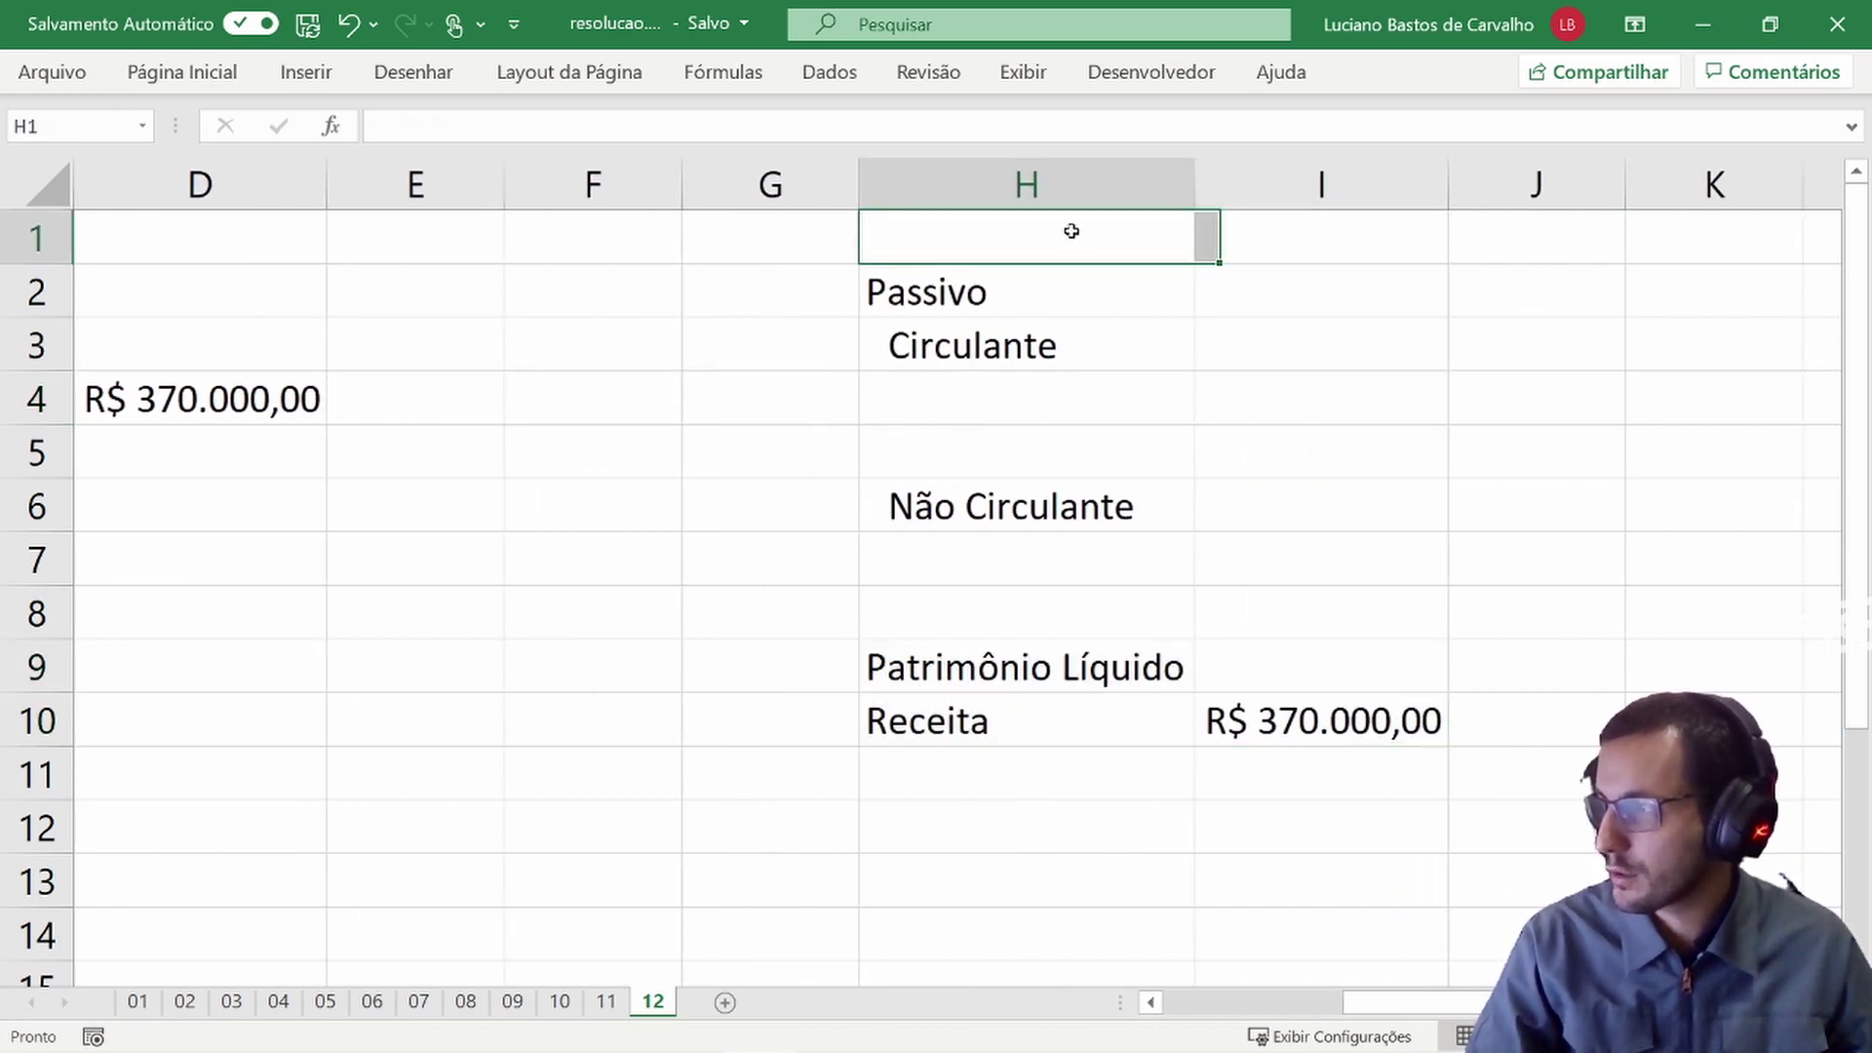
{"action": "type", "text": "c"}
{"action": "key", "text": "BackSpace"}
{"action": "key", "text": "BackSpace"}
{"action": "type", "text": "CO"}
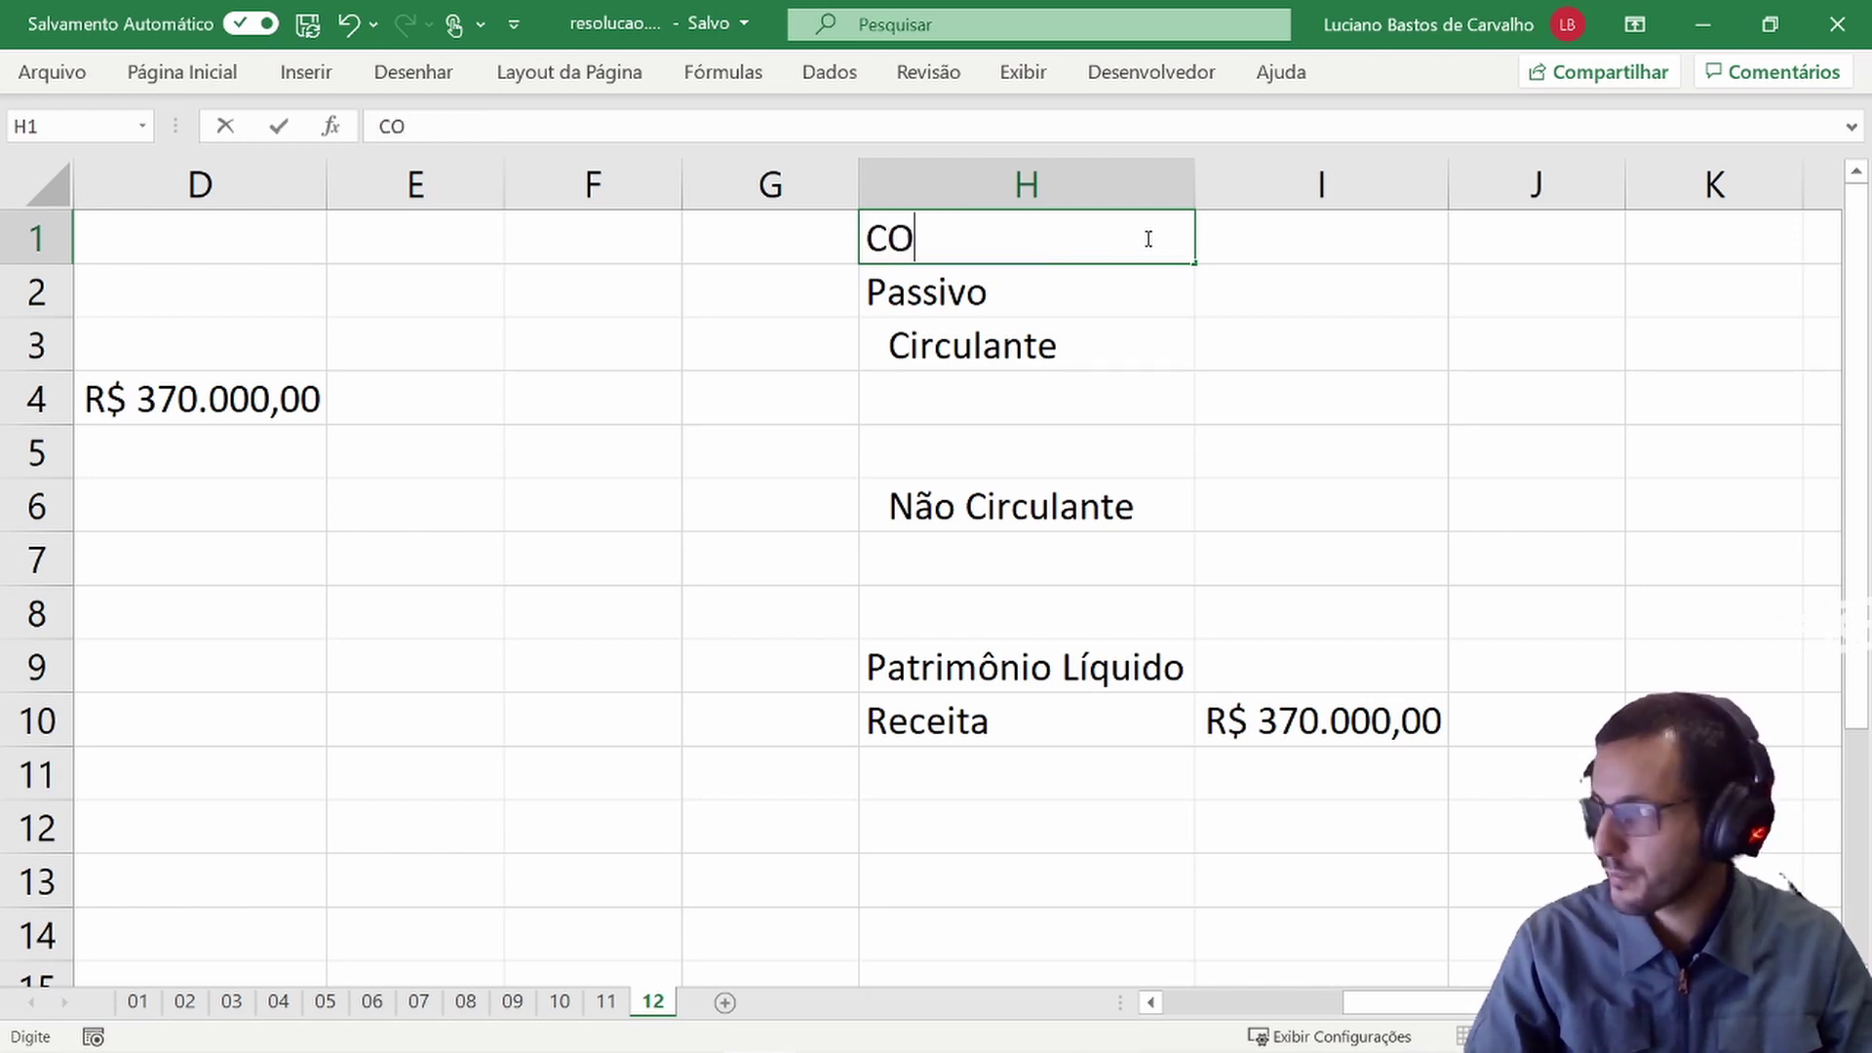
{"action": "type", "text": "NTAS CREDORAS"}
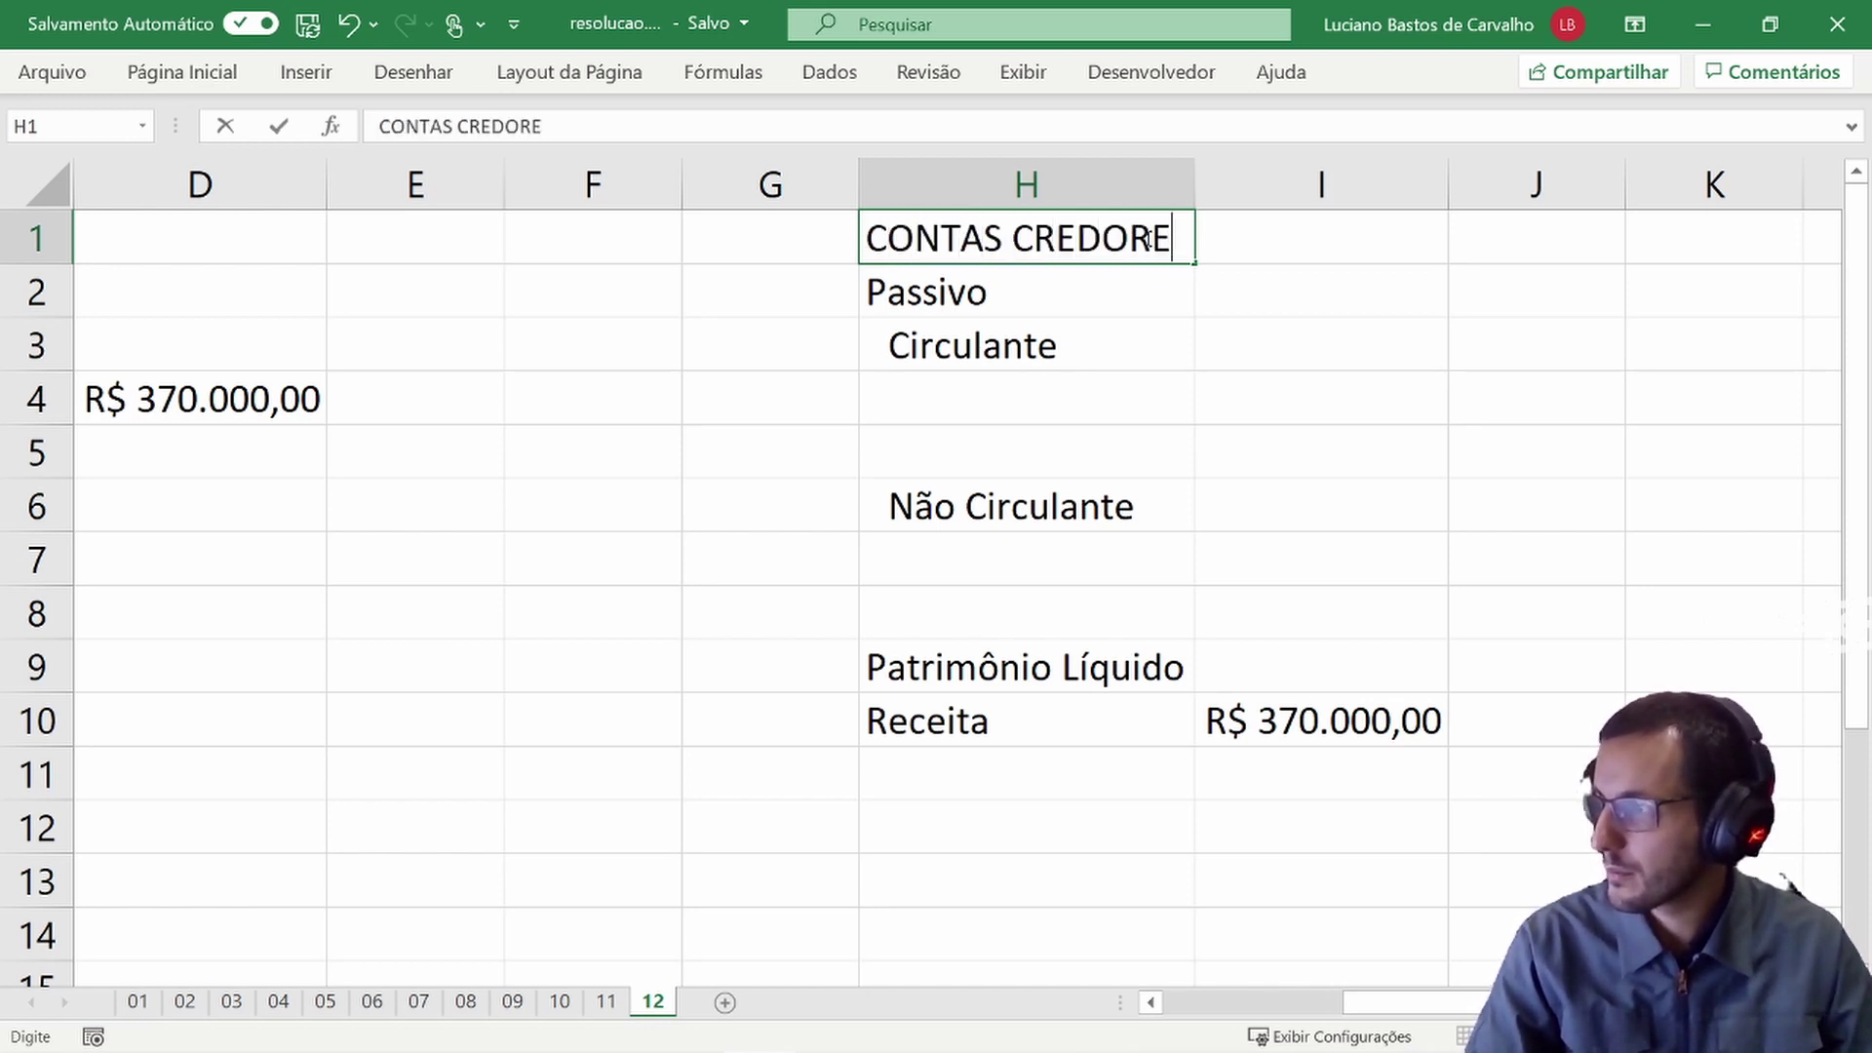
{"action": "key", "text": "Left"}
{"action": "key", "text": "Left"}
{"action": "key", "text": "Left"}
{"action": "key", "text": "Left"}
{"action": "key", "text": "Left"}
{"action": "key", "text": "Left"}
{"action": "key", "text": "Left"}
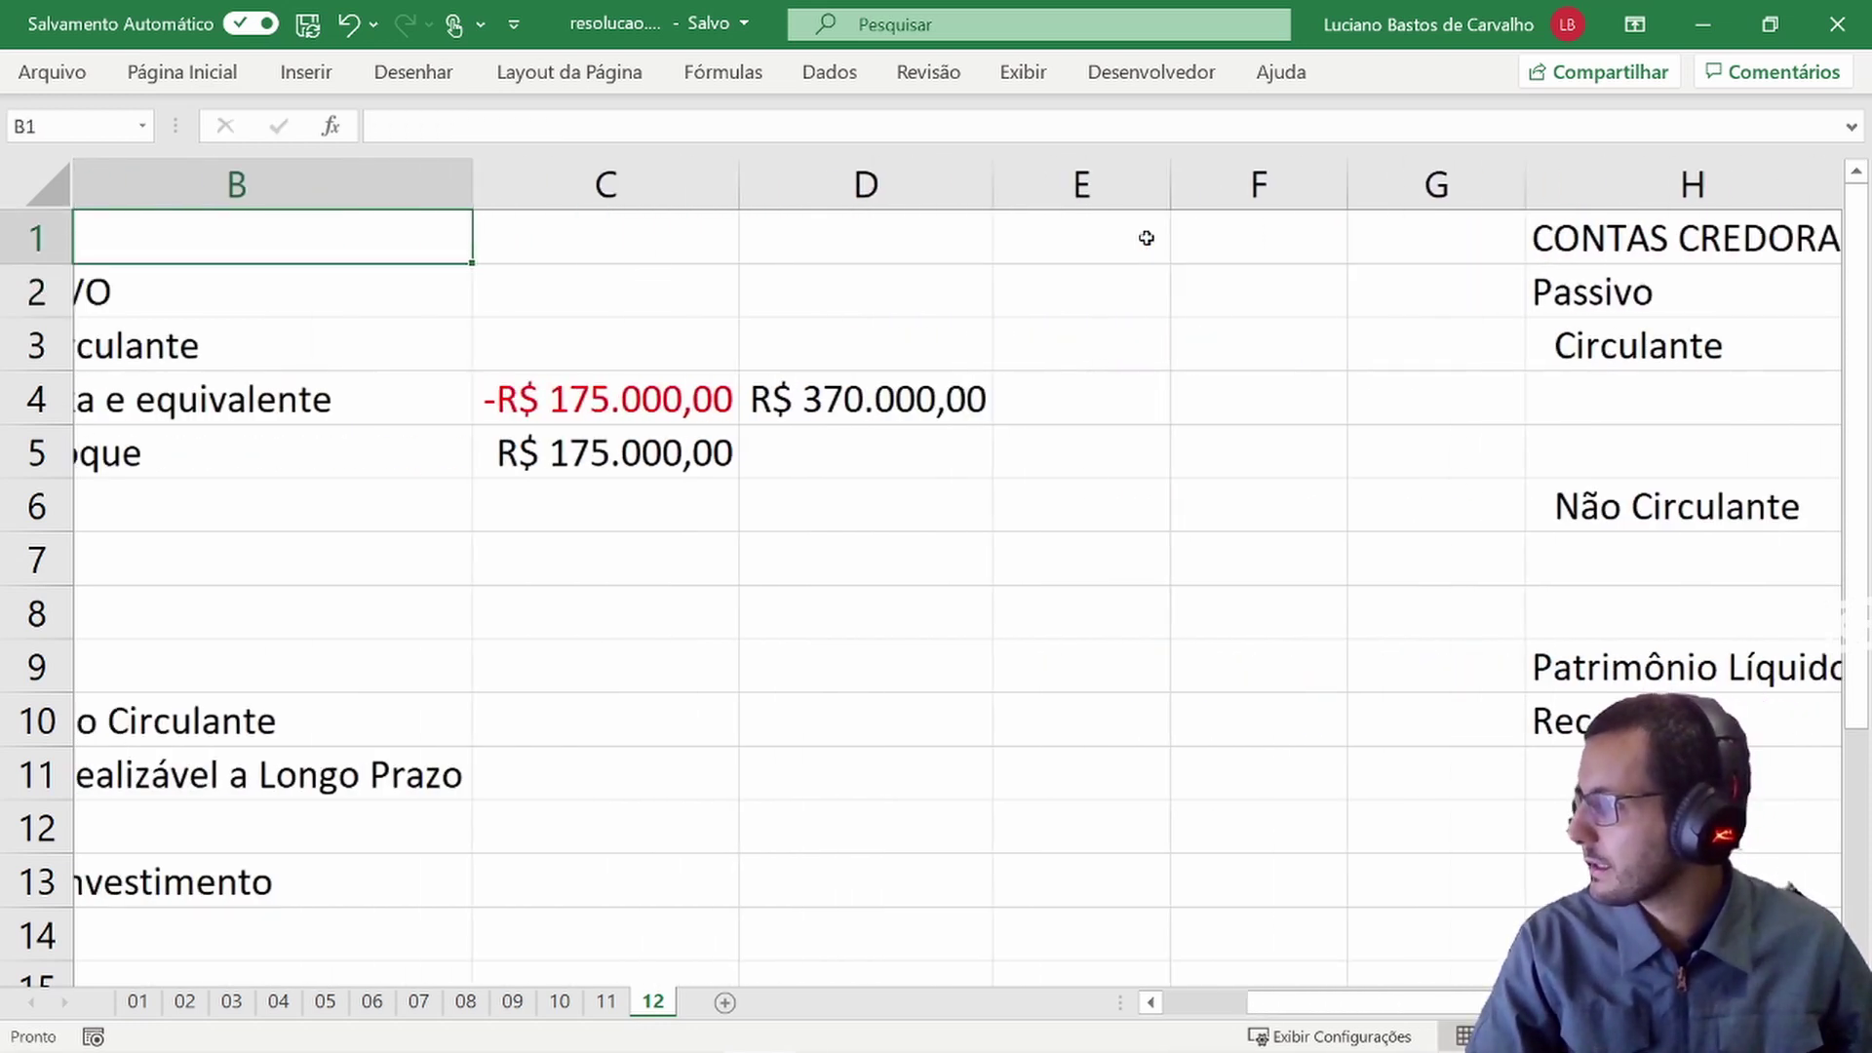
{"action": "key", "text": "Right"}
{"action": "type", "text": "CONTAS "}
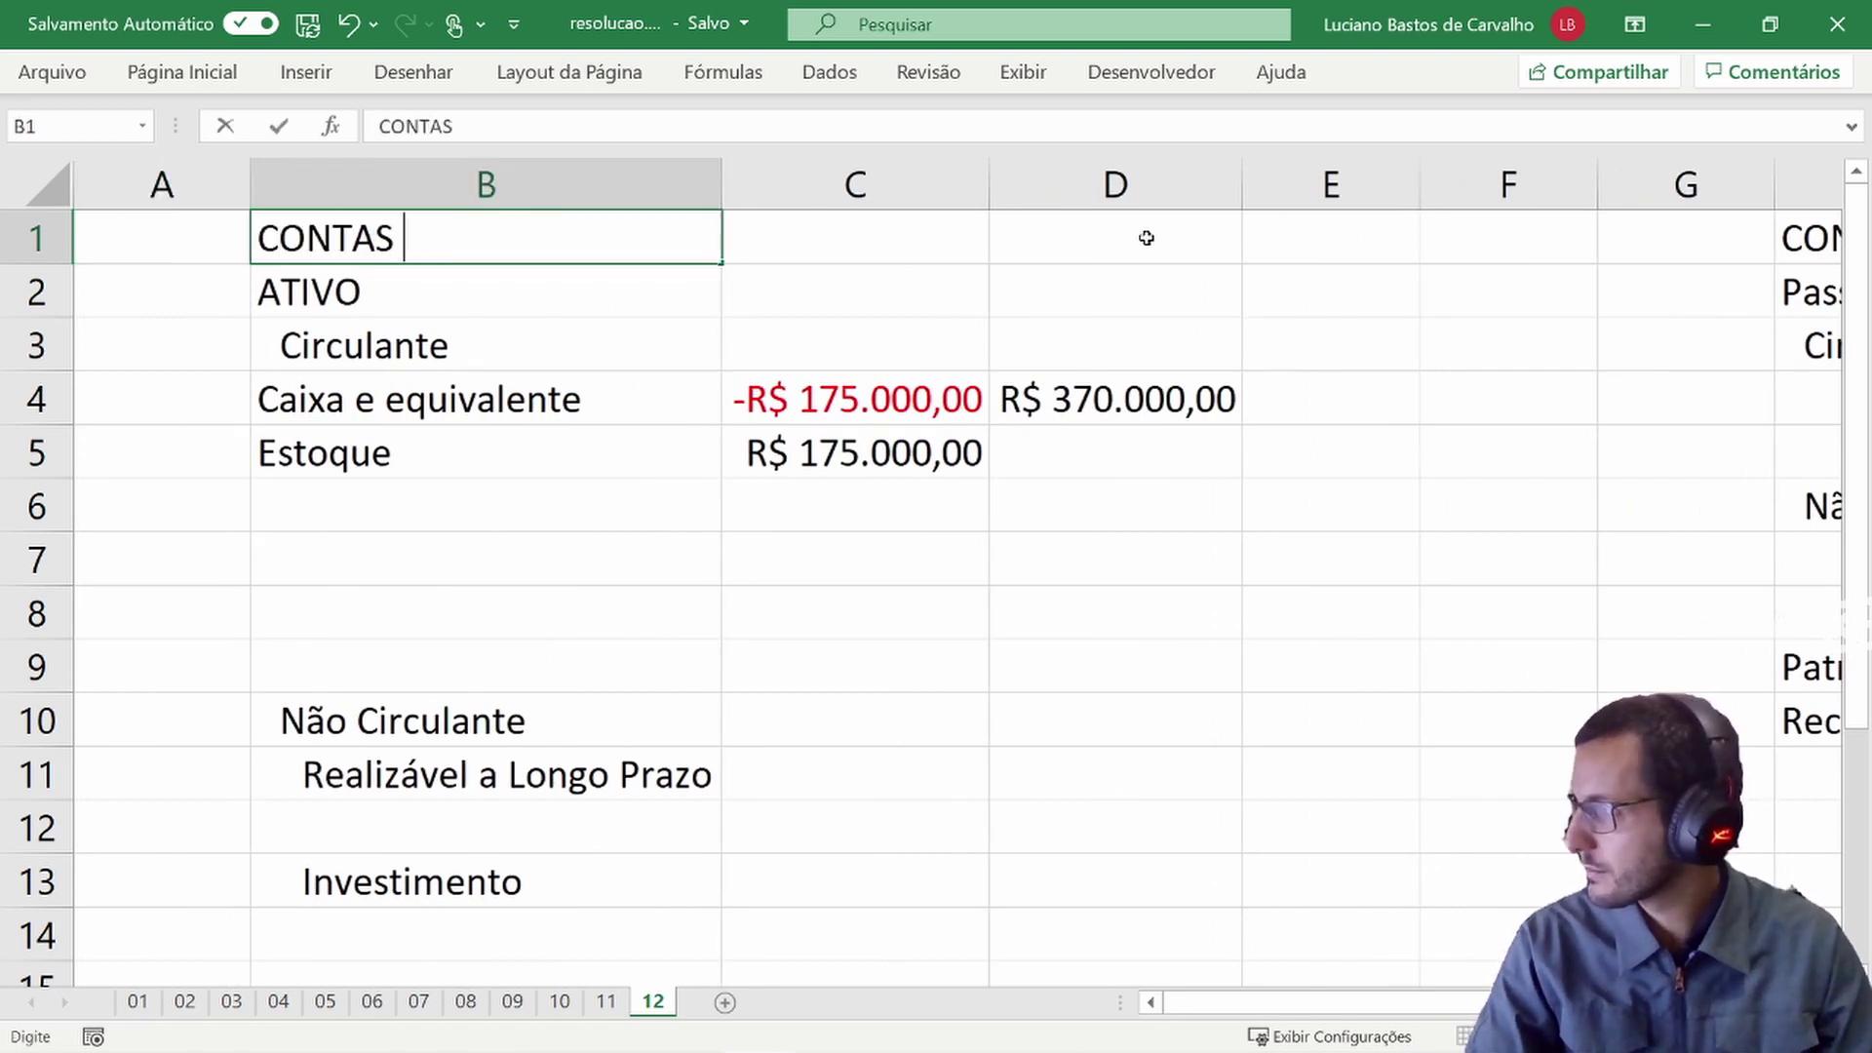
{"action": "type", "text": "DEVEDORAS"}
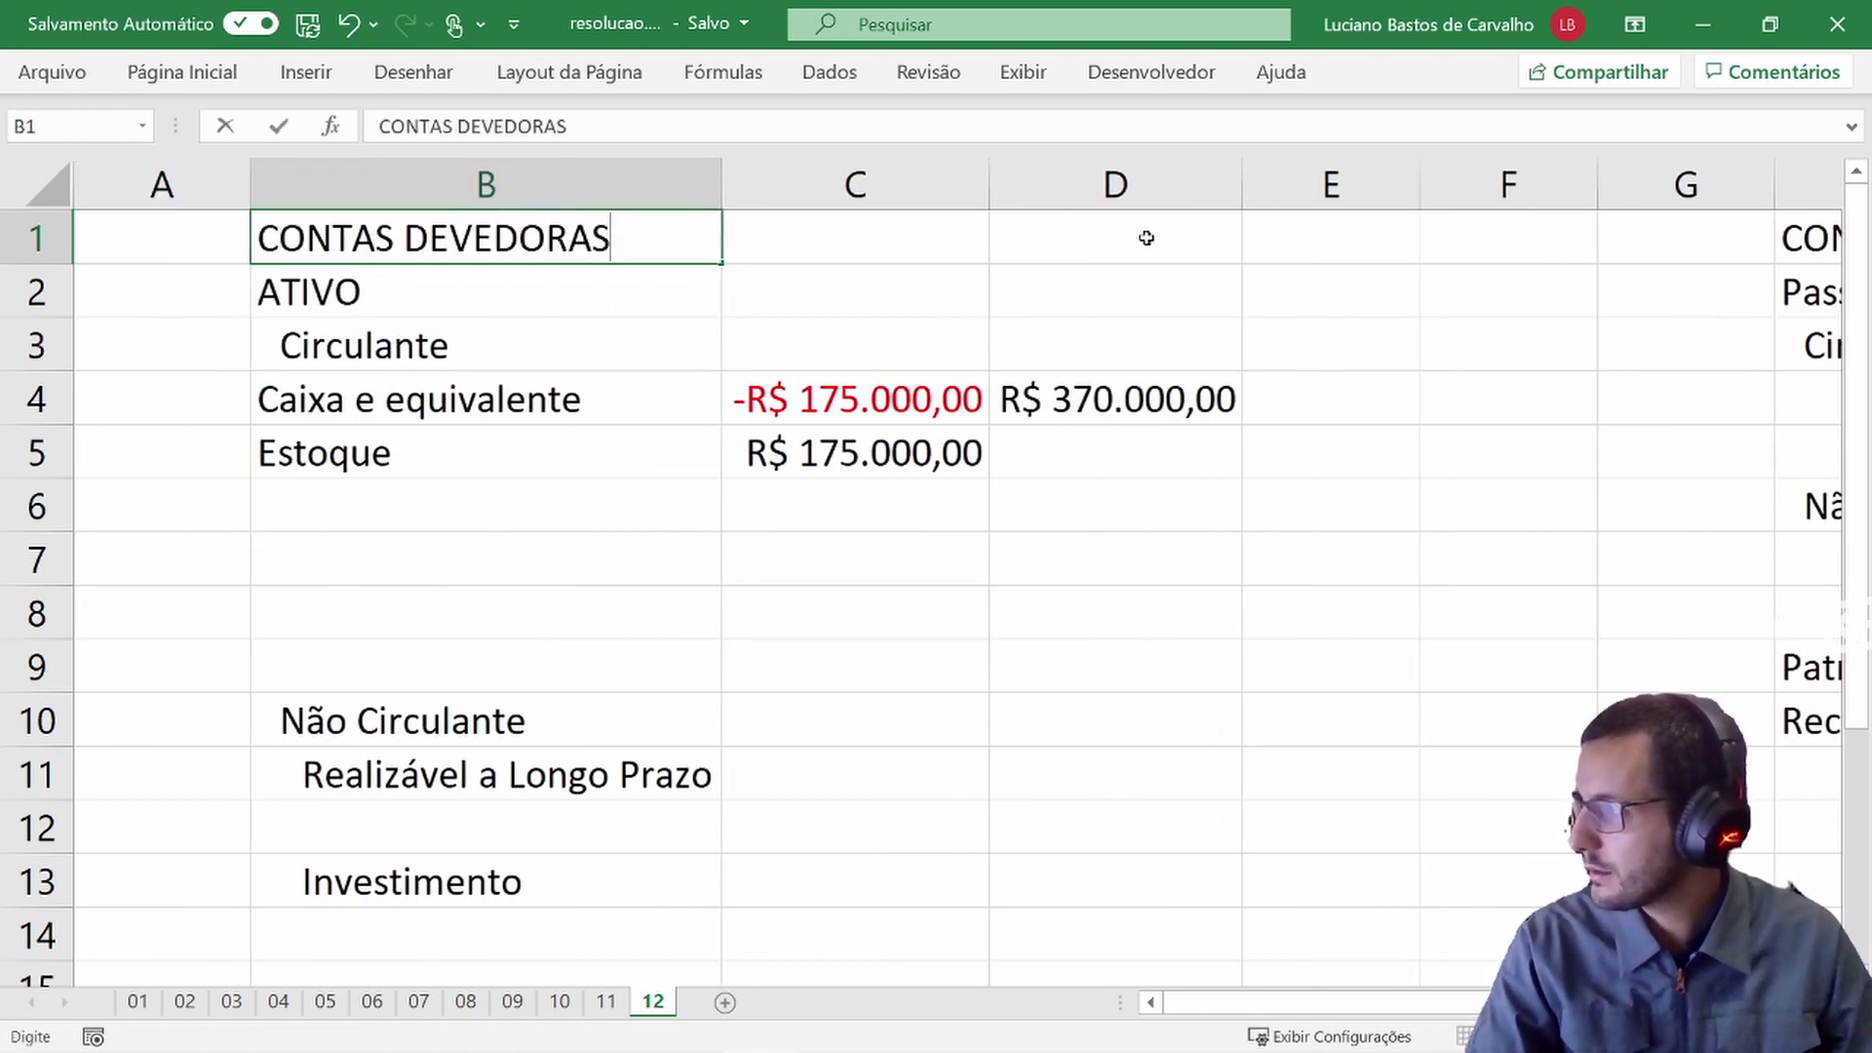
{"action": "key", "text": "Escape"}
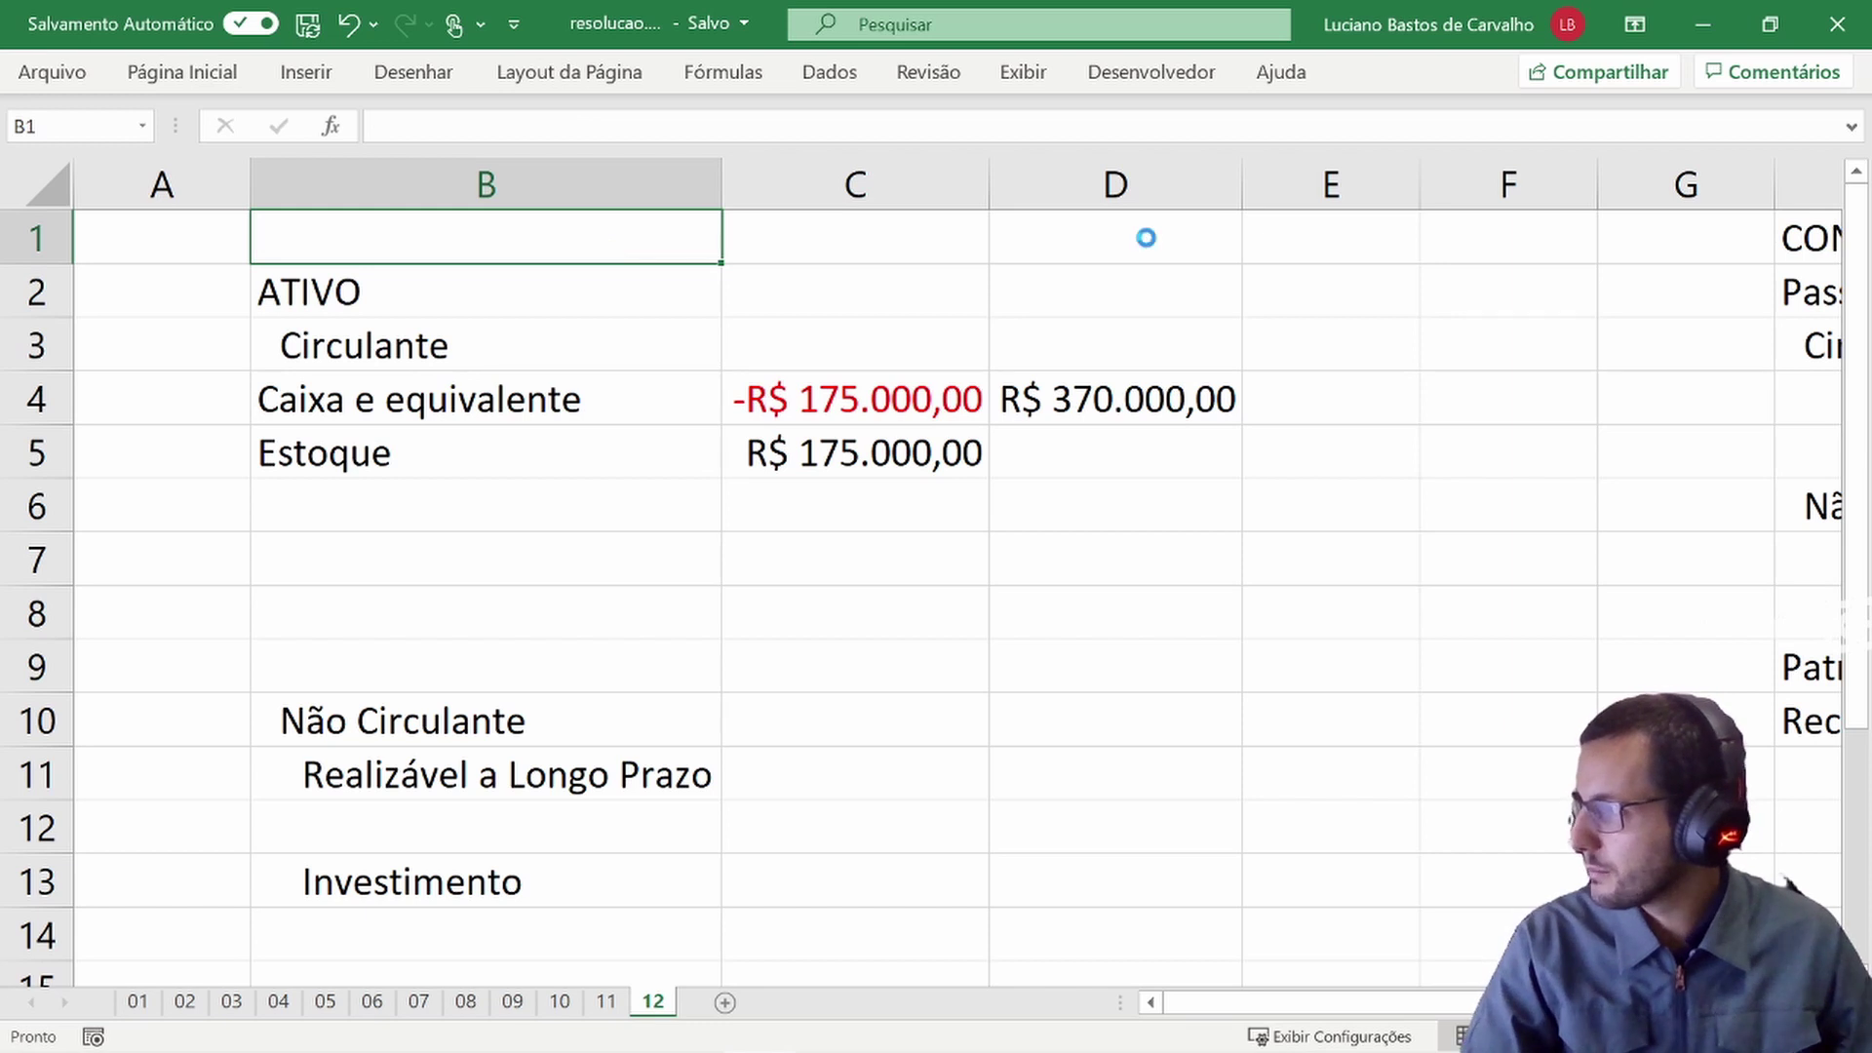
- Enter the heading CONTAS CREDORAS in H1 above Passivo and the note C+ / D- beside it in I1
{"action": "scroll", "coordinate": [1145, 237], "scroll_direction": "right", "scroll_amount": 2}
{"action": "left_click", "coordinate": [1147, 238]}
{"action": "type", "text": "CONTAS CREDO"}
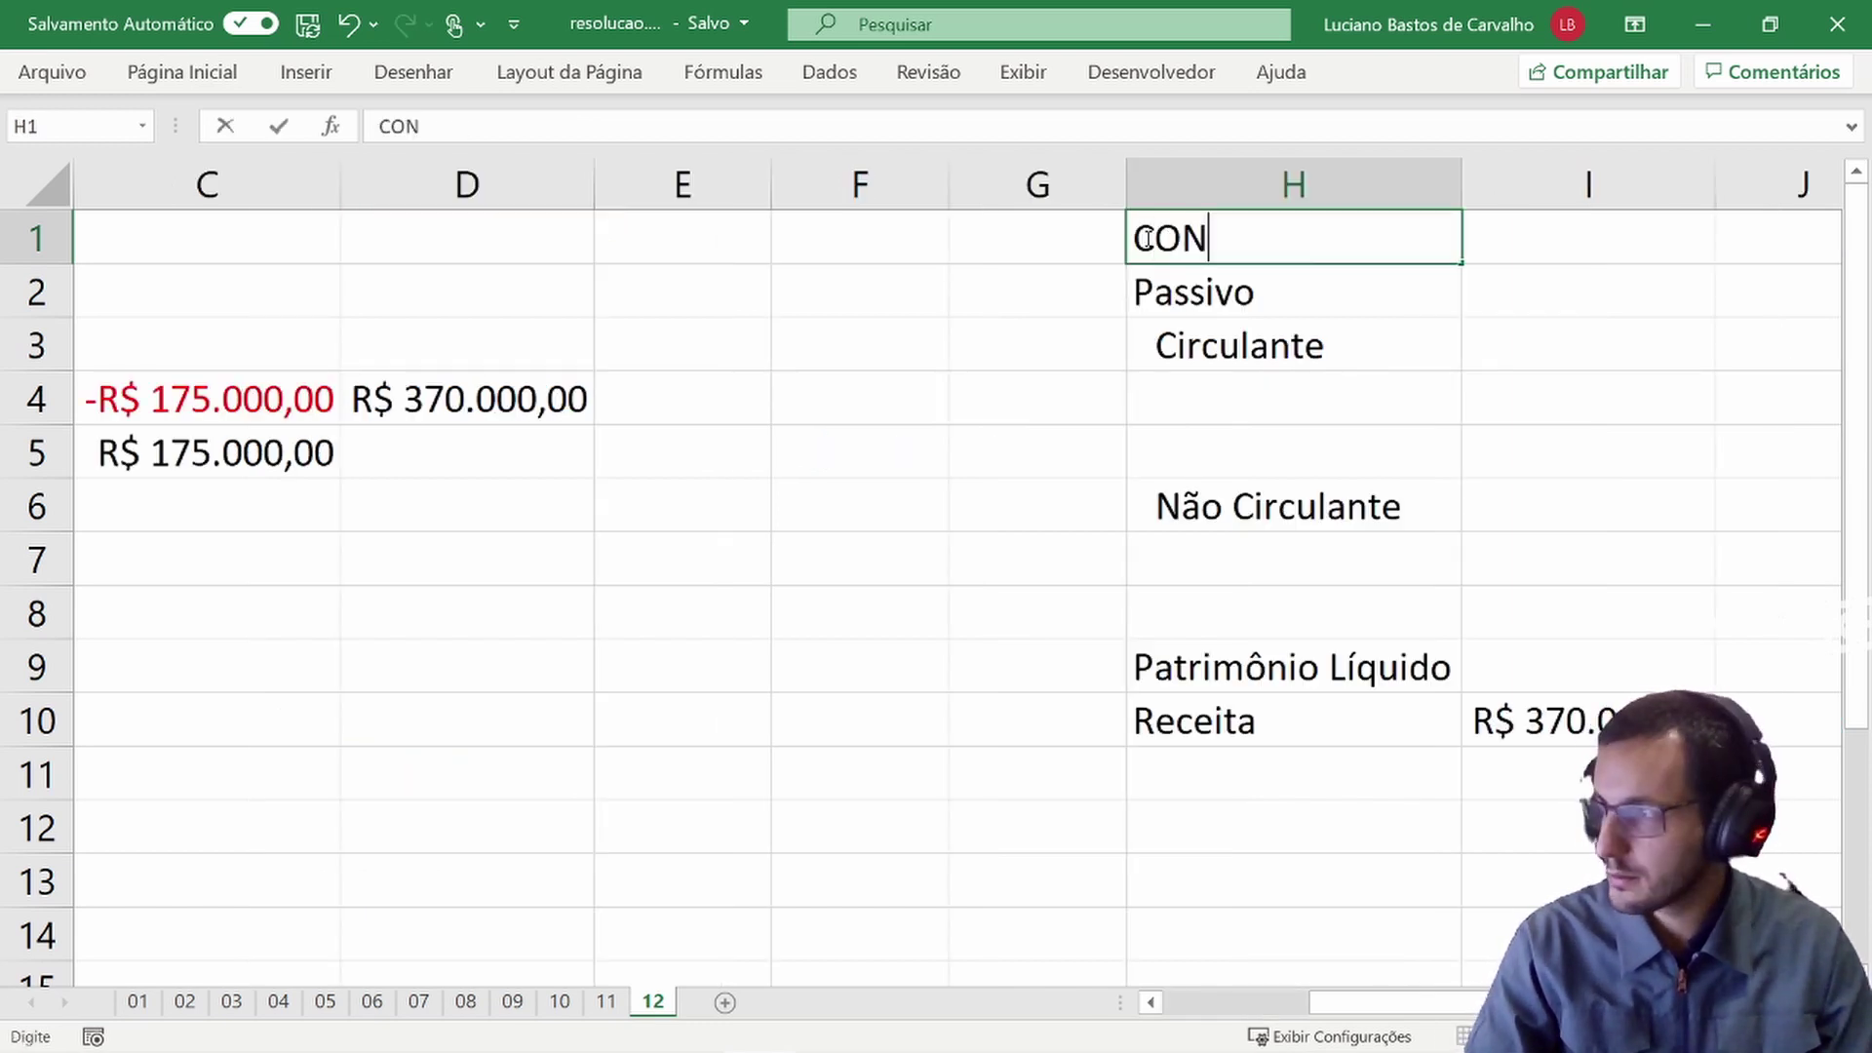
{"action": "type", "text": "RAS"}
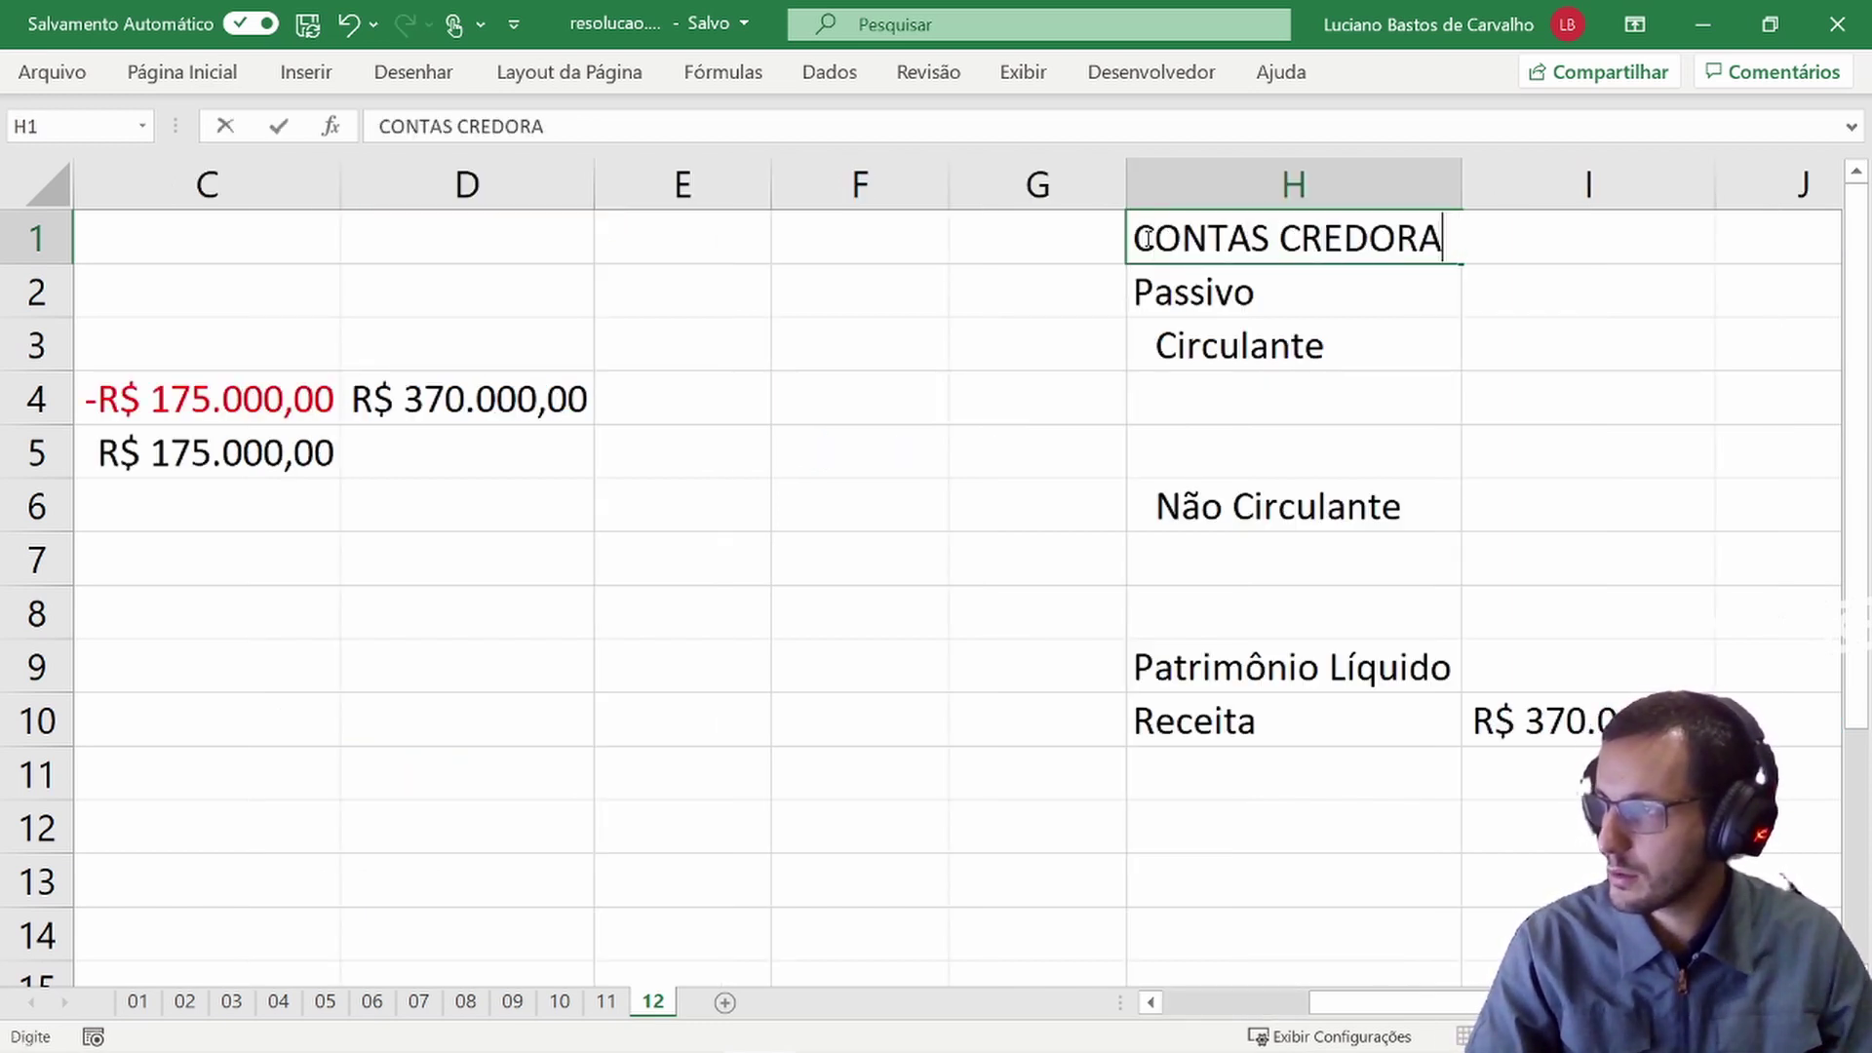
{"action": "key", "text": "Tab"}
{"action": "type", "text": "C+ / "}
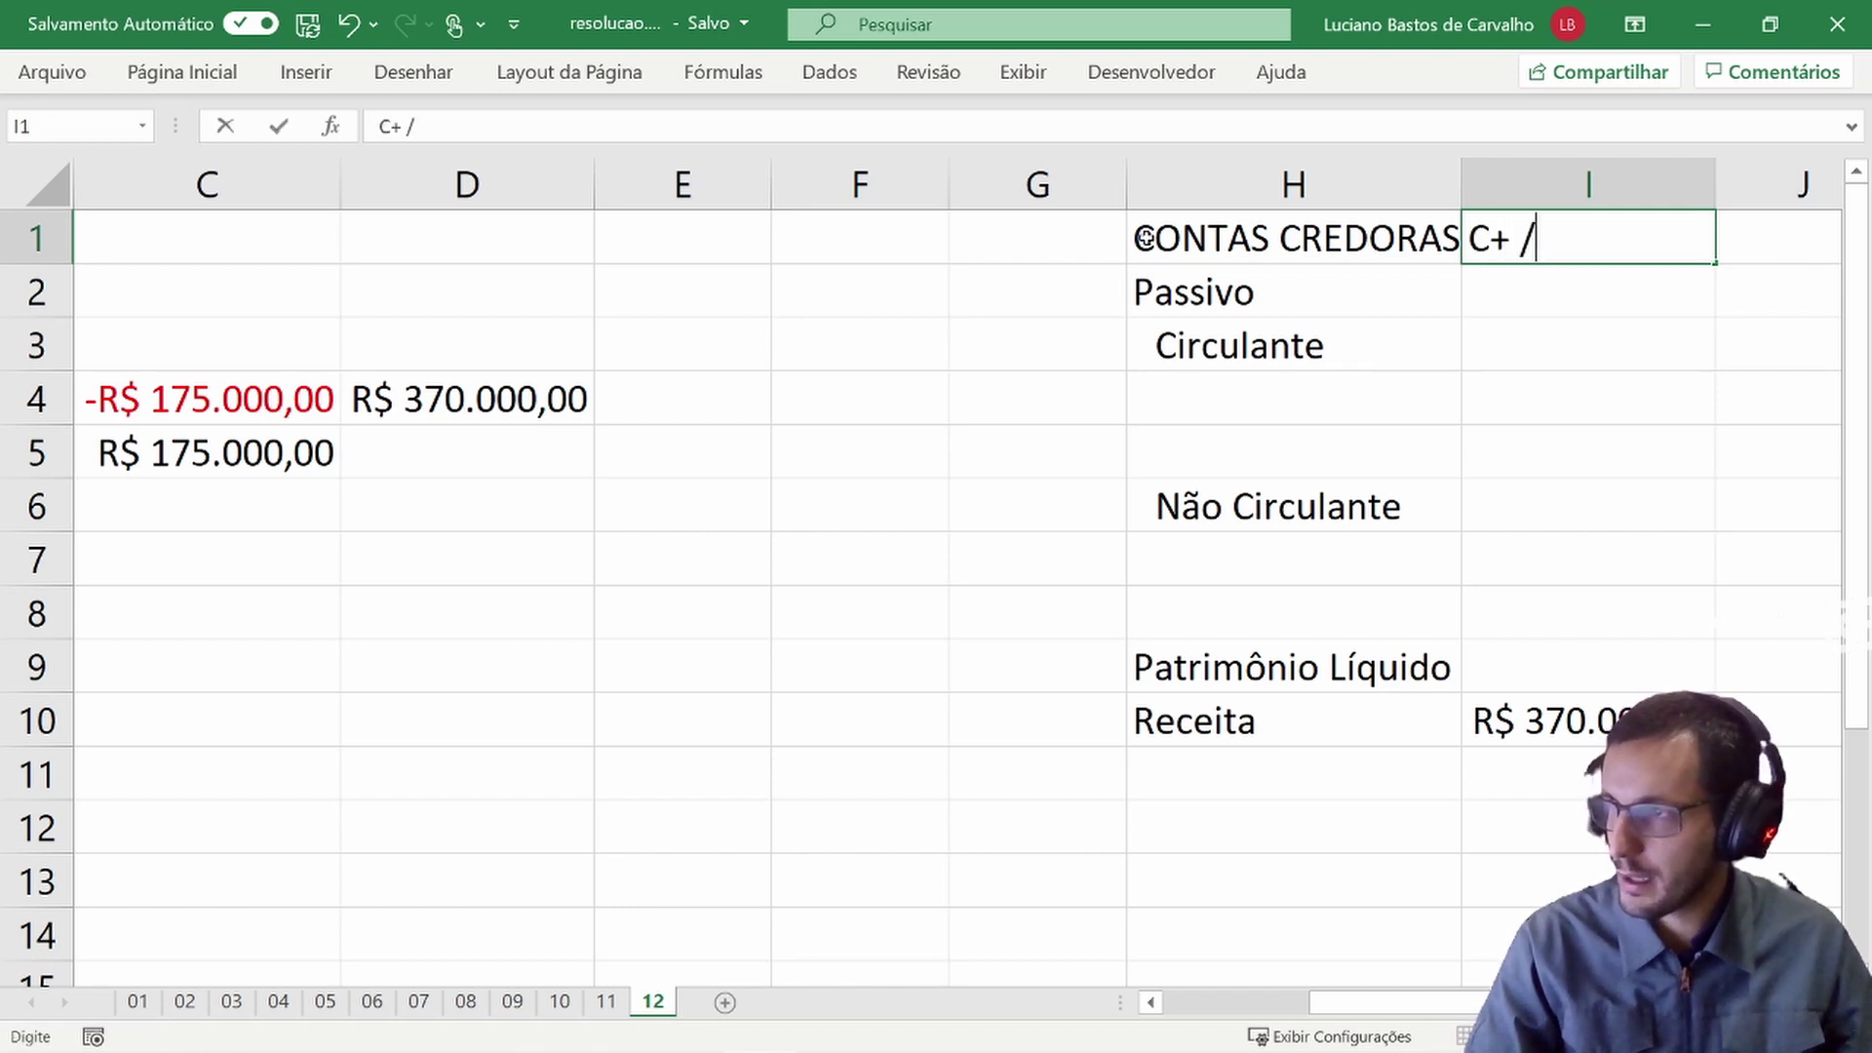
{"action": "type", "text": "D-"}
{"action": "key", "text": "Return"}
- Enter the heading CONTAS DEVEDORAS in B1 above ATIVO
{"action": "key", "text": "Up"}
{"action": "key", "text": "Left"}
{"action": "key", "text": "Left"}
{"action": "key", "text": "Left"}
{"action": "key", "text": "Left"}
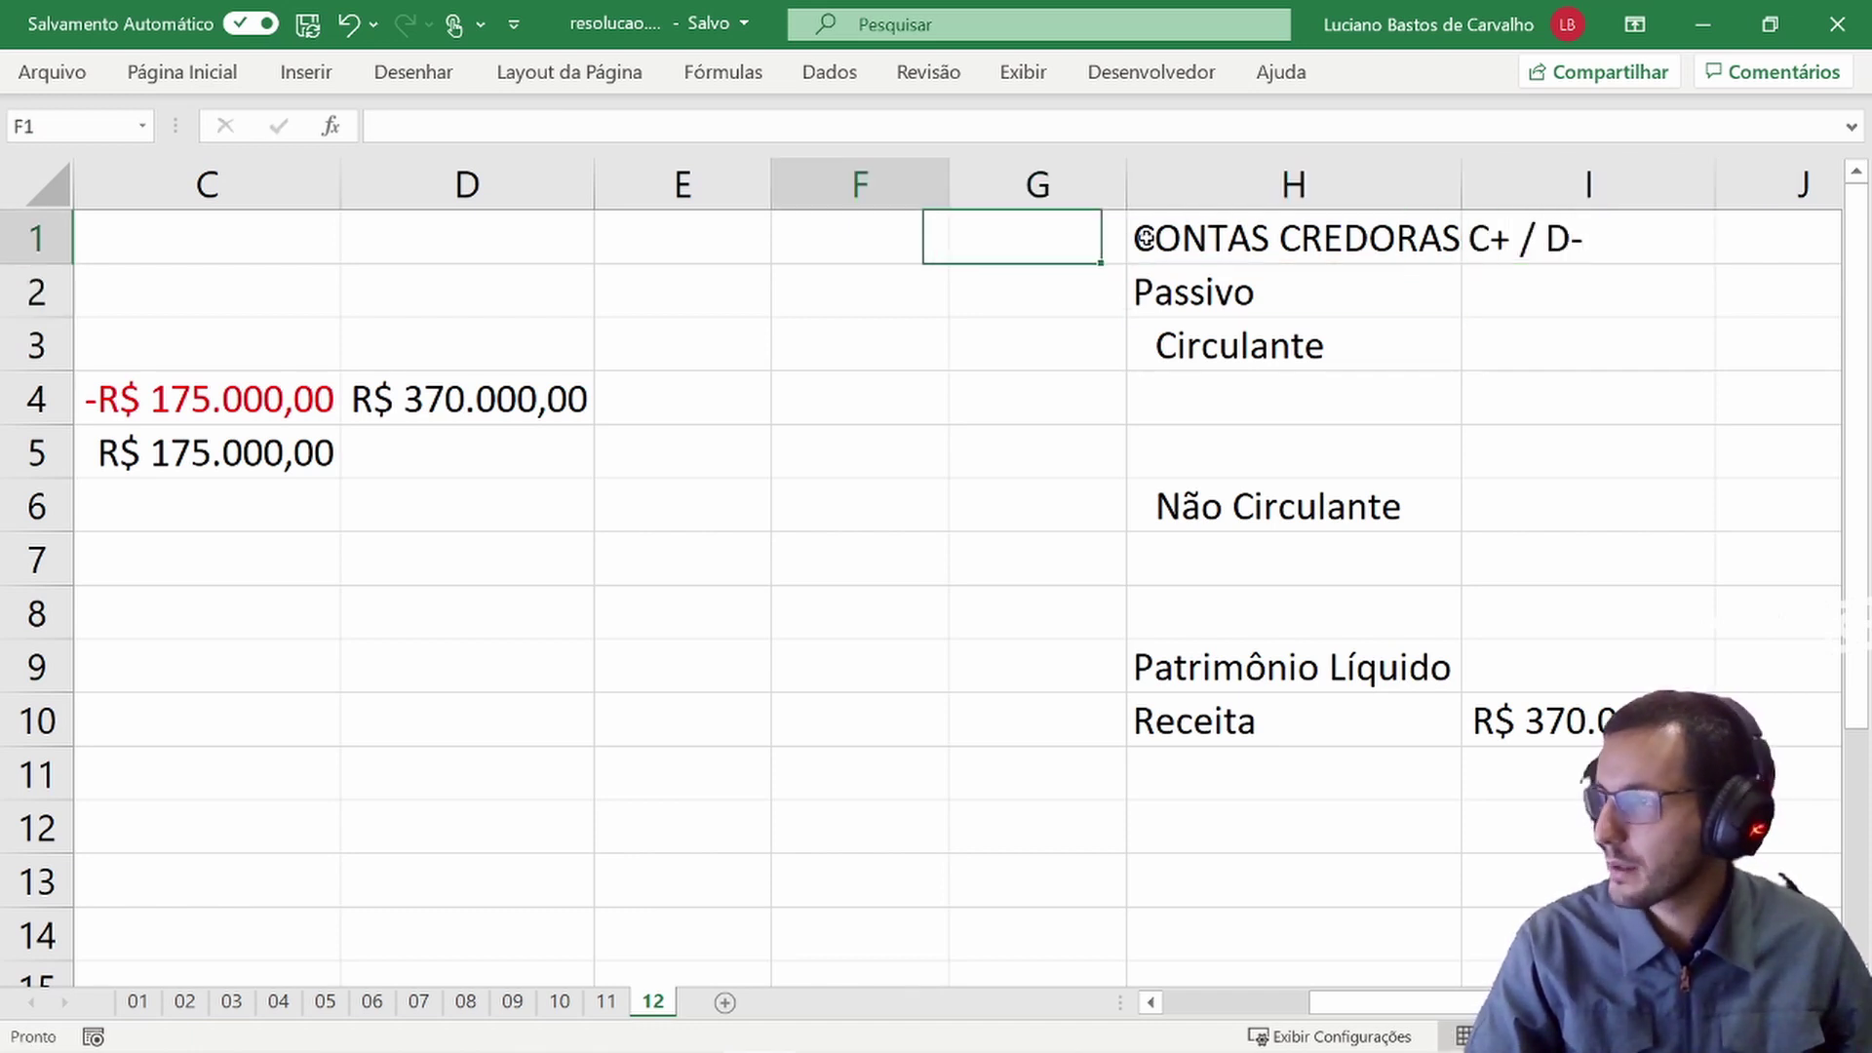
{"action": "key", "text": "Left"}
{"action": "key", "text": "Left"}
{"action": "key", "text": "Left"}
{"action": "key", "text": "Right"}
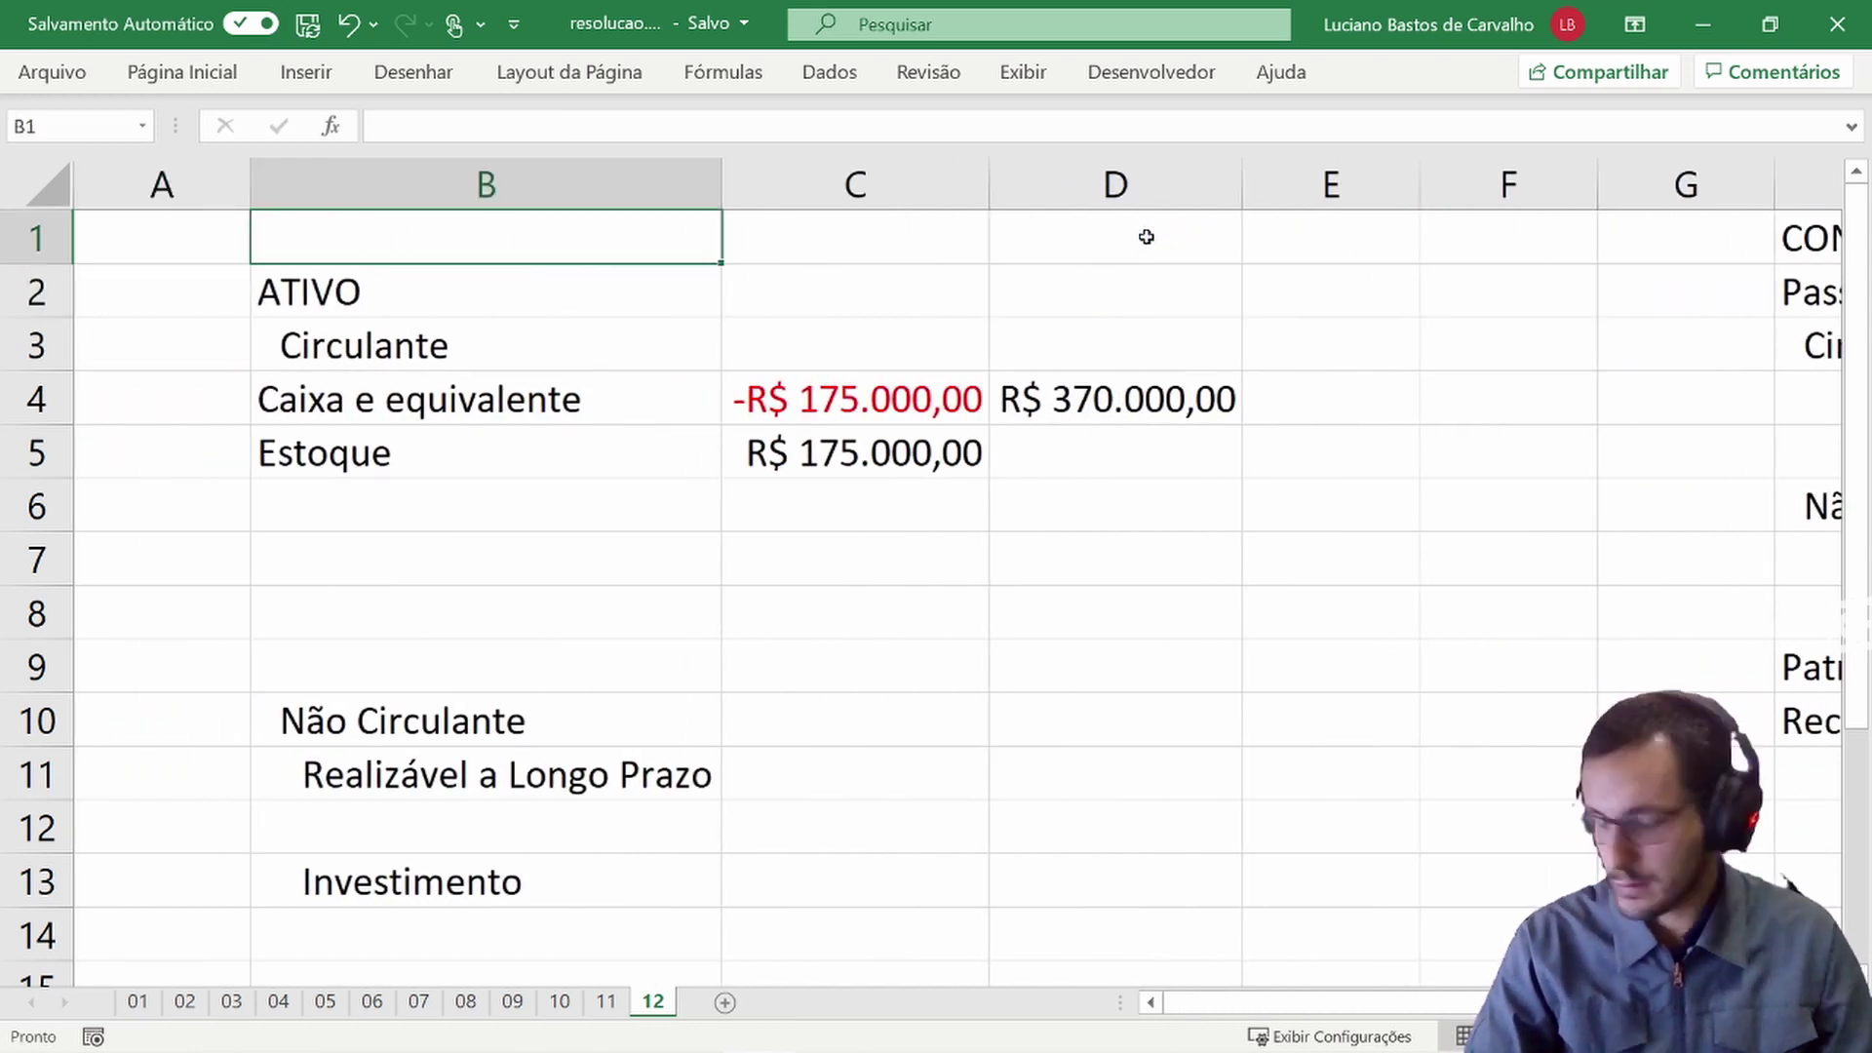
{"action": "type", "text": "CONTAS DEVEDORAS"}
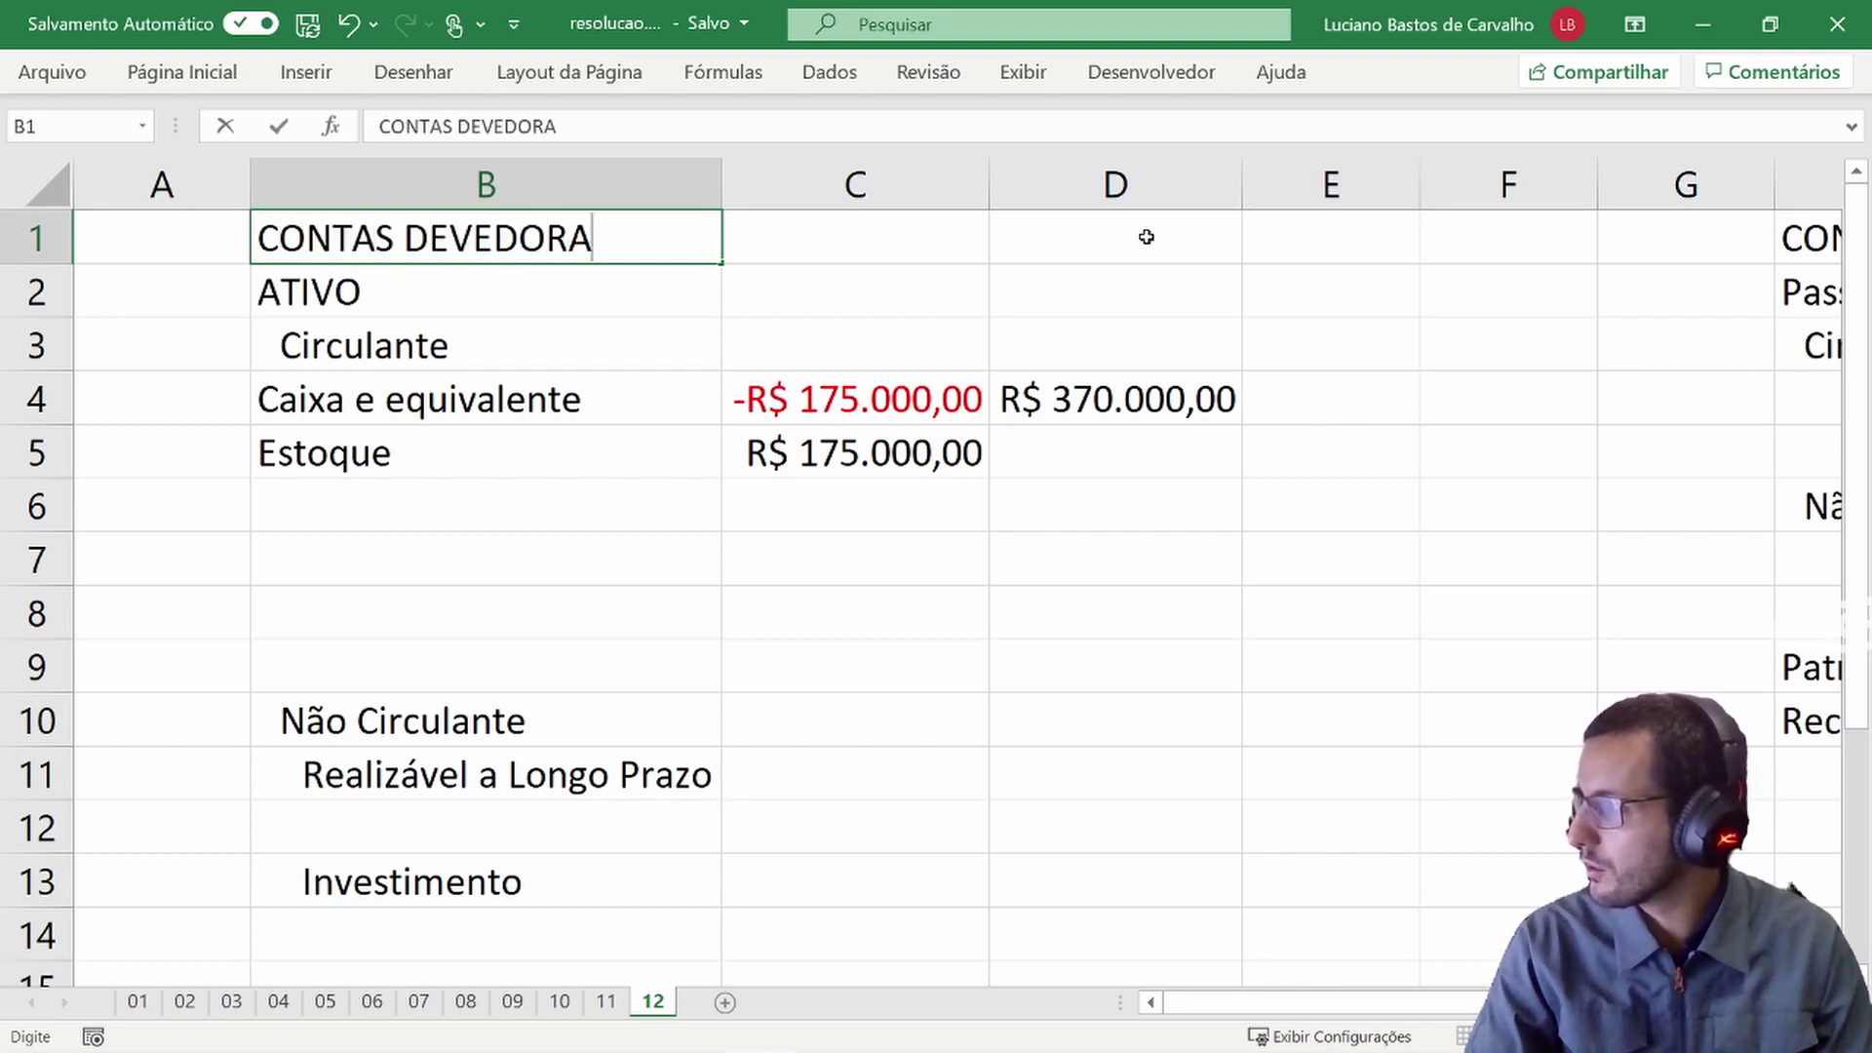
- Enter the note D+ / C- in C1 beside the CONTAS DEVEDORAS heading
{"action": "key", "text": "Tab"}
{"action": "type", "text": "D+ / X"}
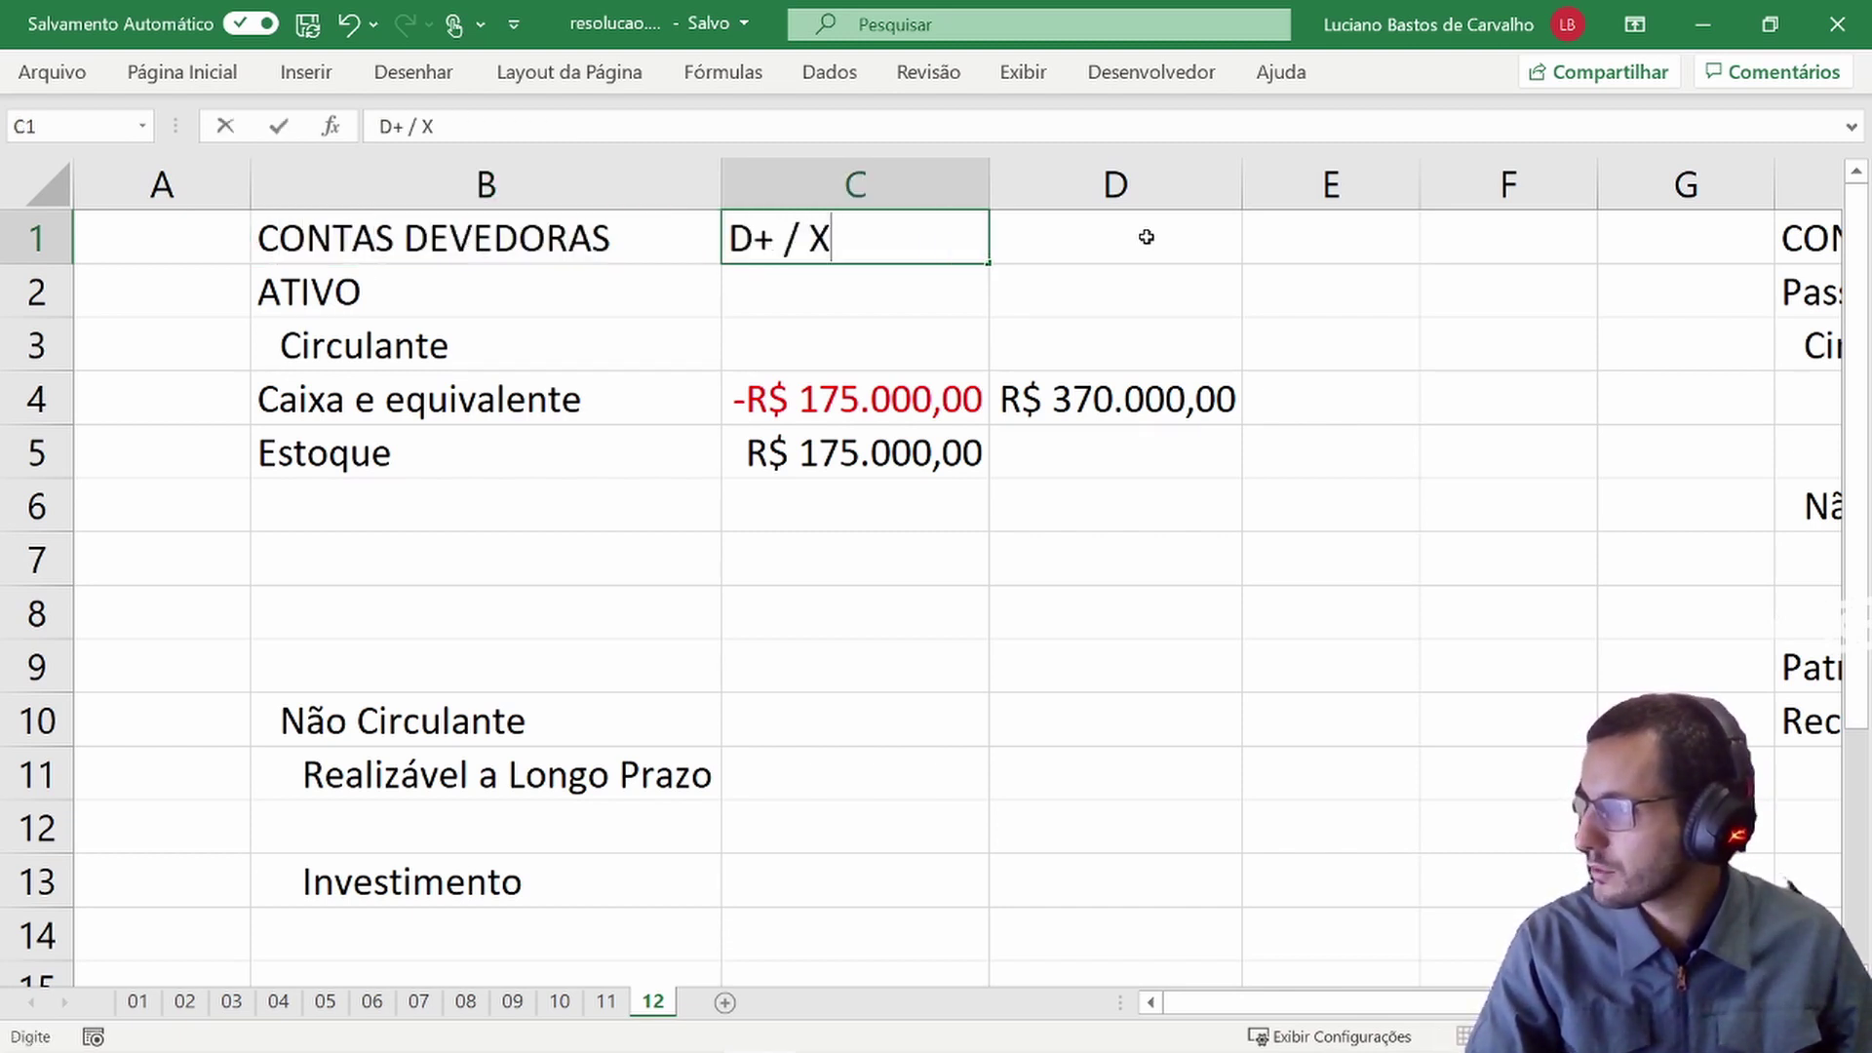
{"action": "key", "text": "BackSpace"}
{"action": "type", "text": "C-"}
{"action": "key", "text": "Return"}
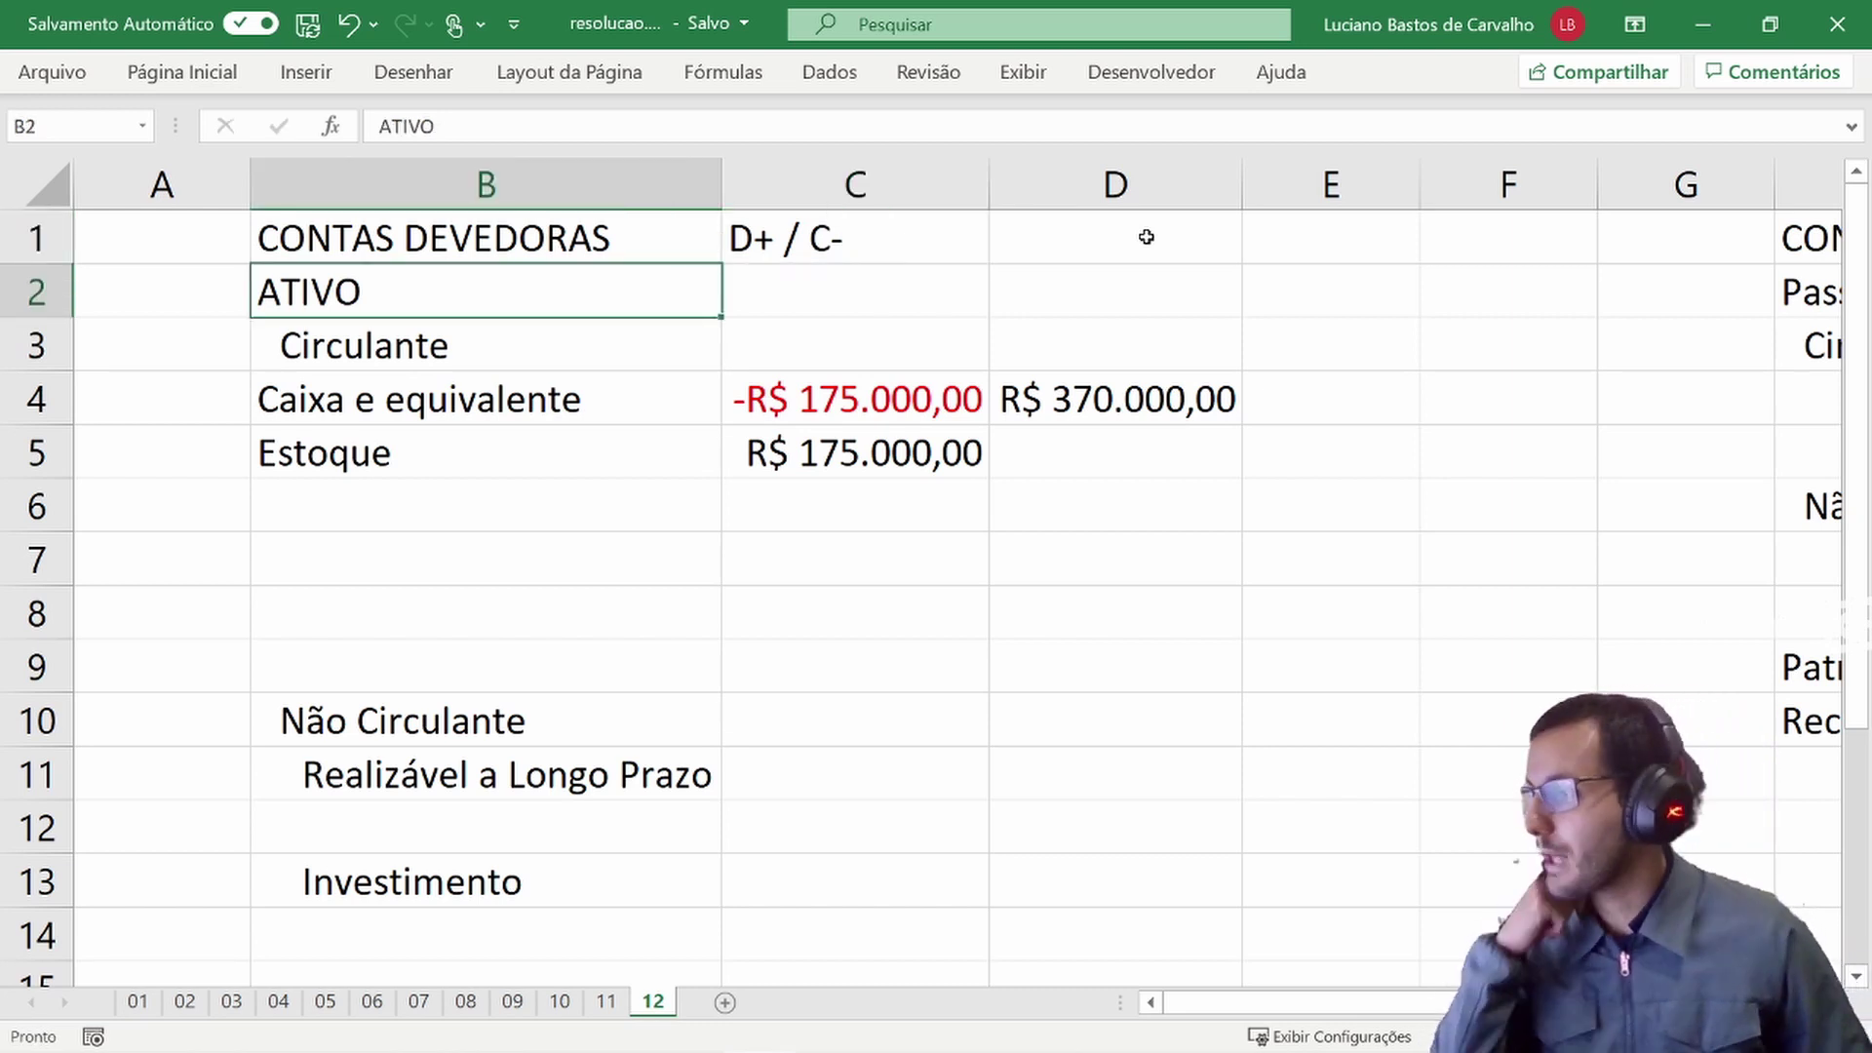
- Compare the sale's cash entry in D4 with the Receita amount in I10
{"action": "left_click", "coordinate": [1170, 414]}
{"action": "left_click_drag", "start_coordinate": [1280, 1003], "coordinate": [1384, 1004]}
{"action": "left_click", "coordinate": [1566, 727], "text": "ctrl"}
- Switch to the exam PDF and highlight question 12's sentence giving the 2020 Custo das Mercadorias Vendidas of R$ 130.000,00
{"action": "key", "text": "alt+Tab"}
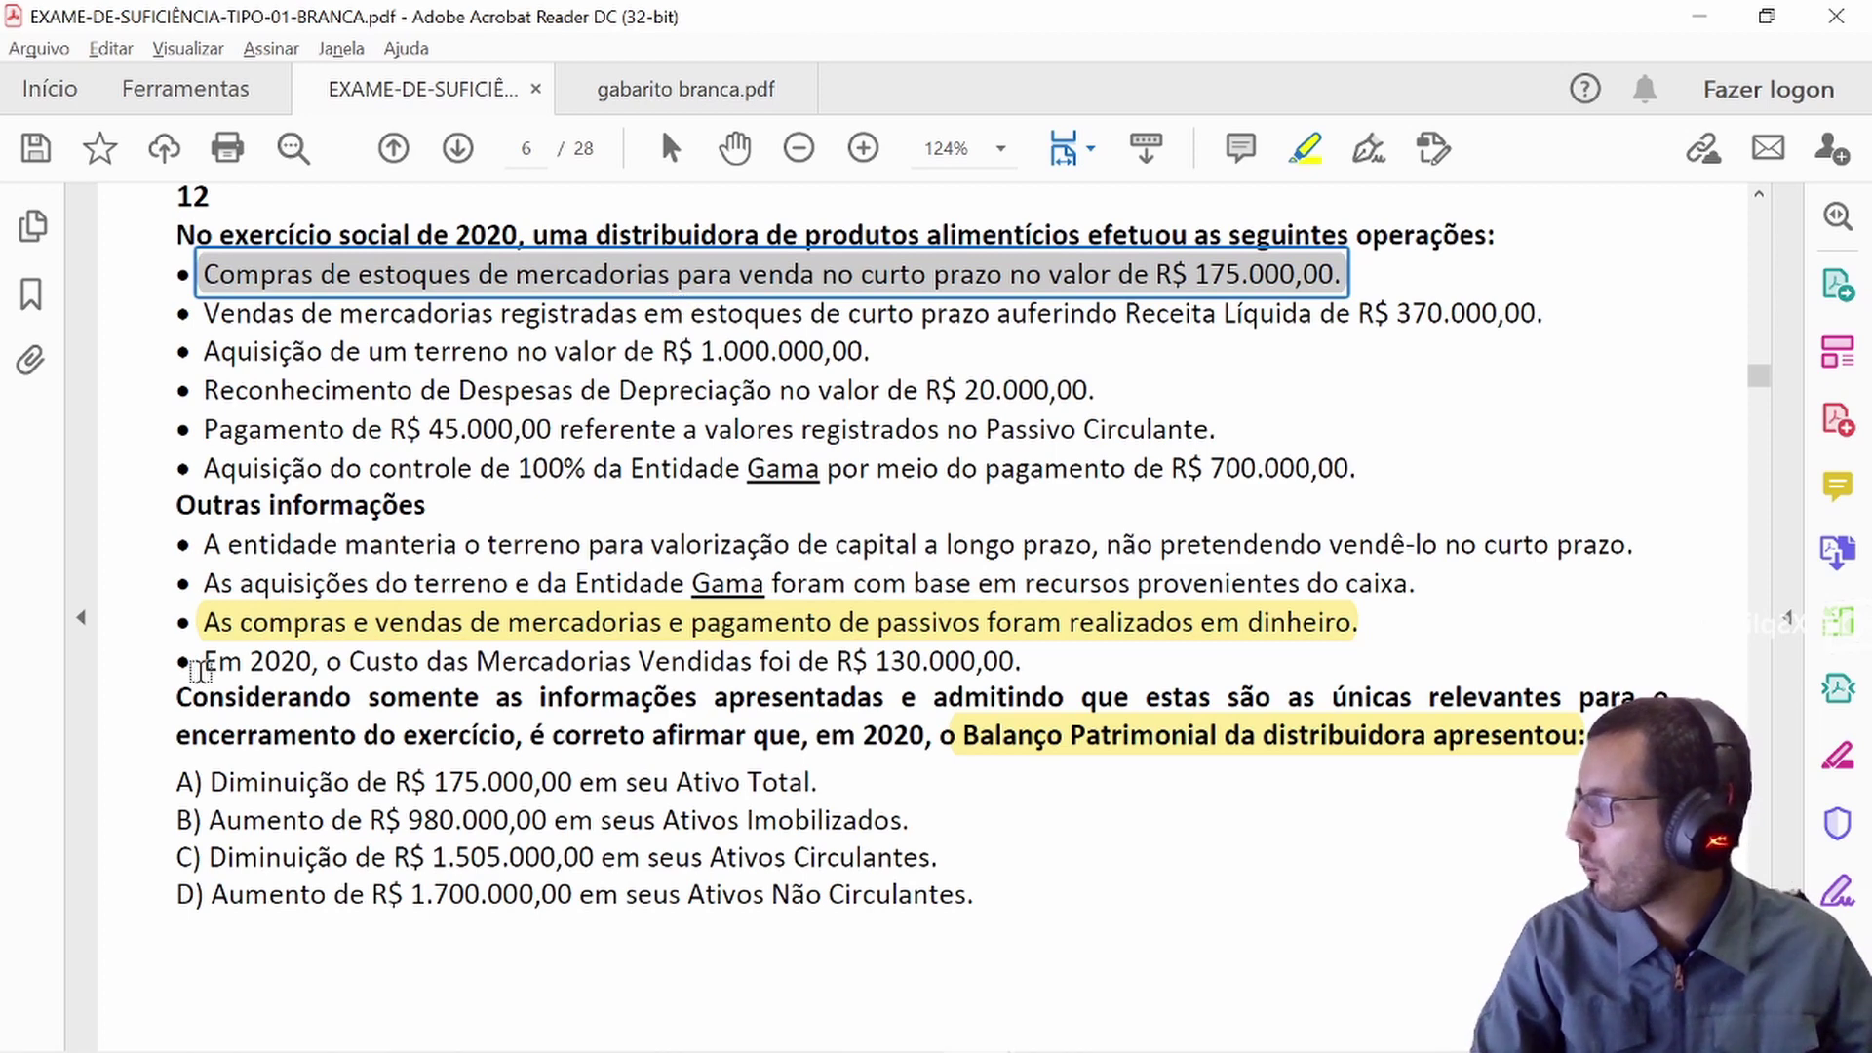
{"action": "left_click_drag", "start_coordinate": [201, 669], "coordinate": [989, 671]}
{"action": "key", "text": "alt+Tab"}
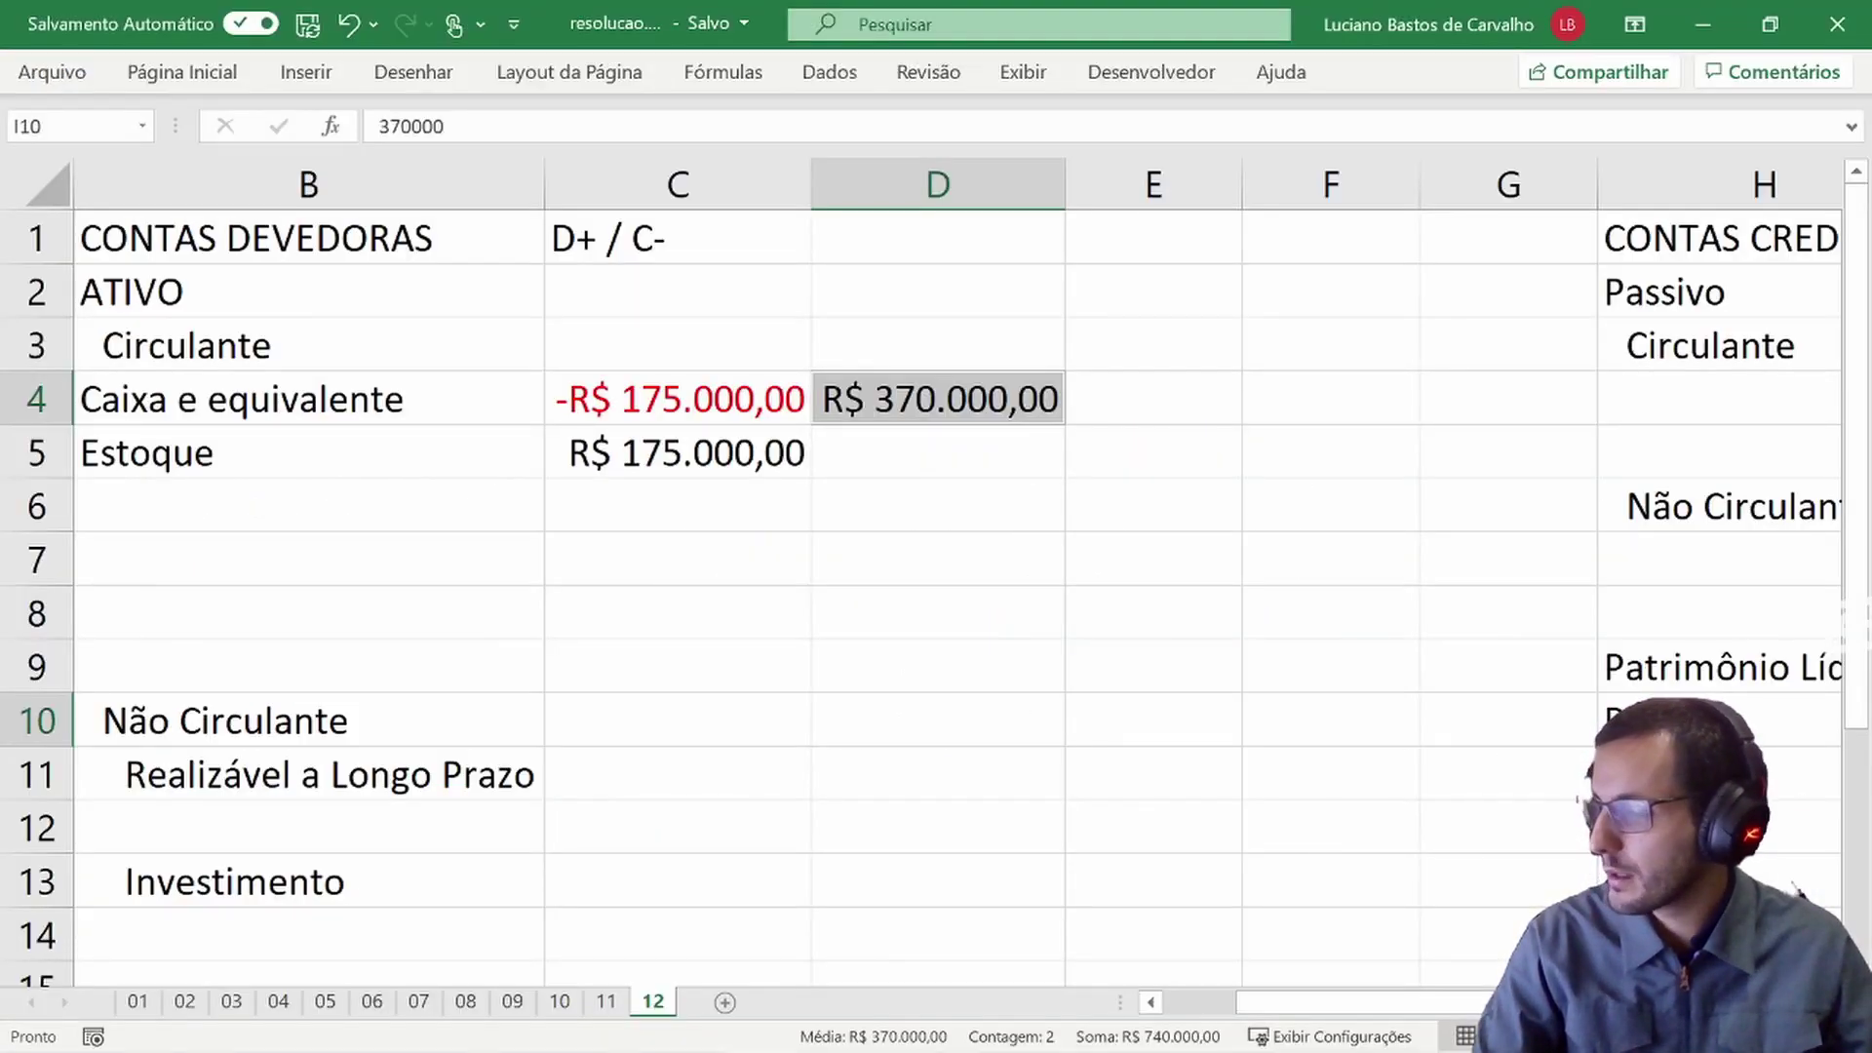
- Back in the Excel sheet, enter the label CMV in H11 below Receita
{"action": "left_click", "coordinate": [1716, 773]}
{"action": "type", "text": "cmv"}
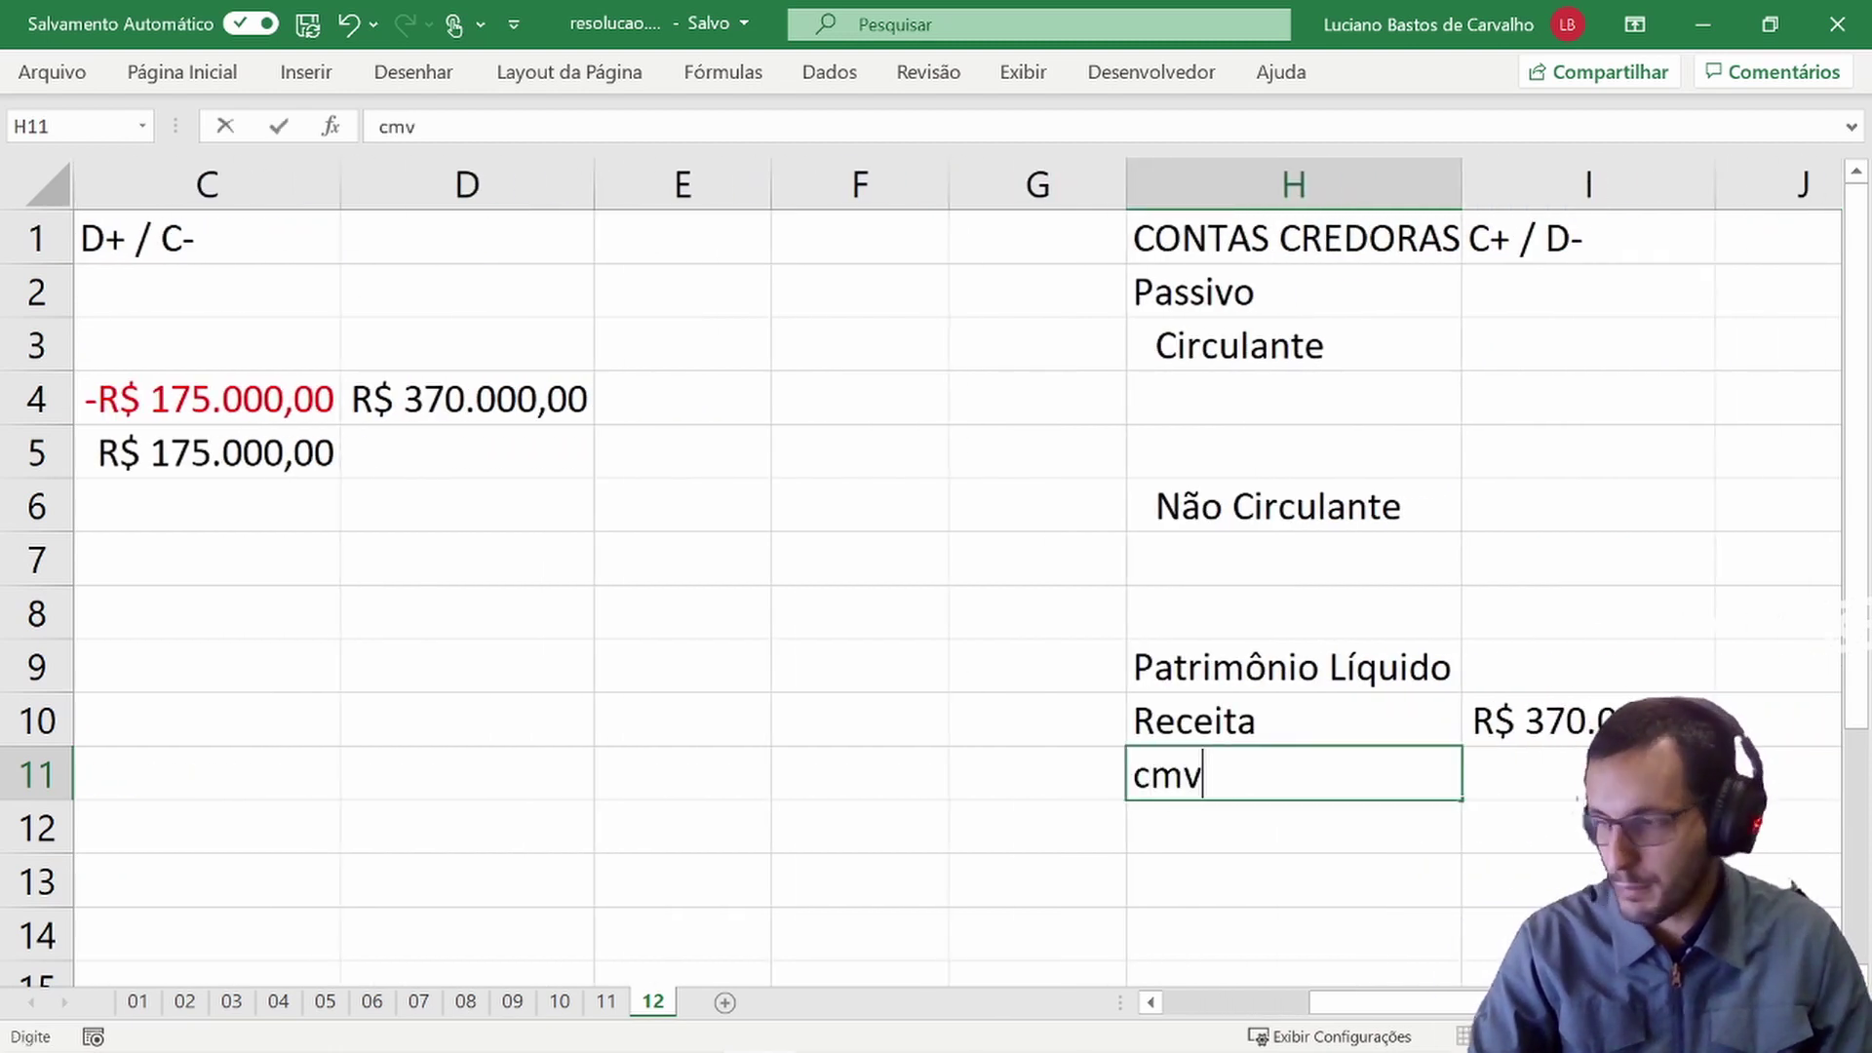
{"action": "key", "text": "BackSpace"}
{"action": "key", "text": "BackSpace"}
{"action": "key", "text": "BackSpace"}
{"action": "type", "text": "cm"}
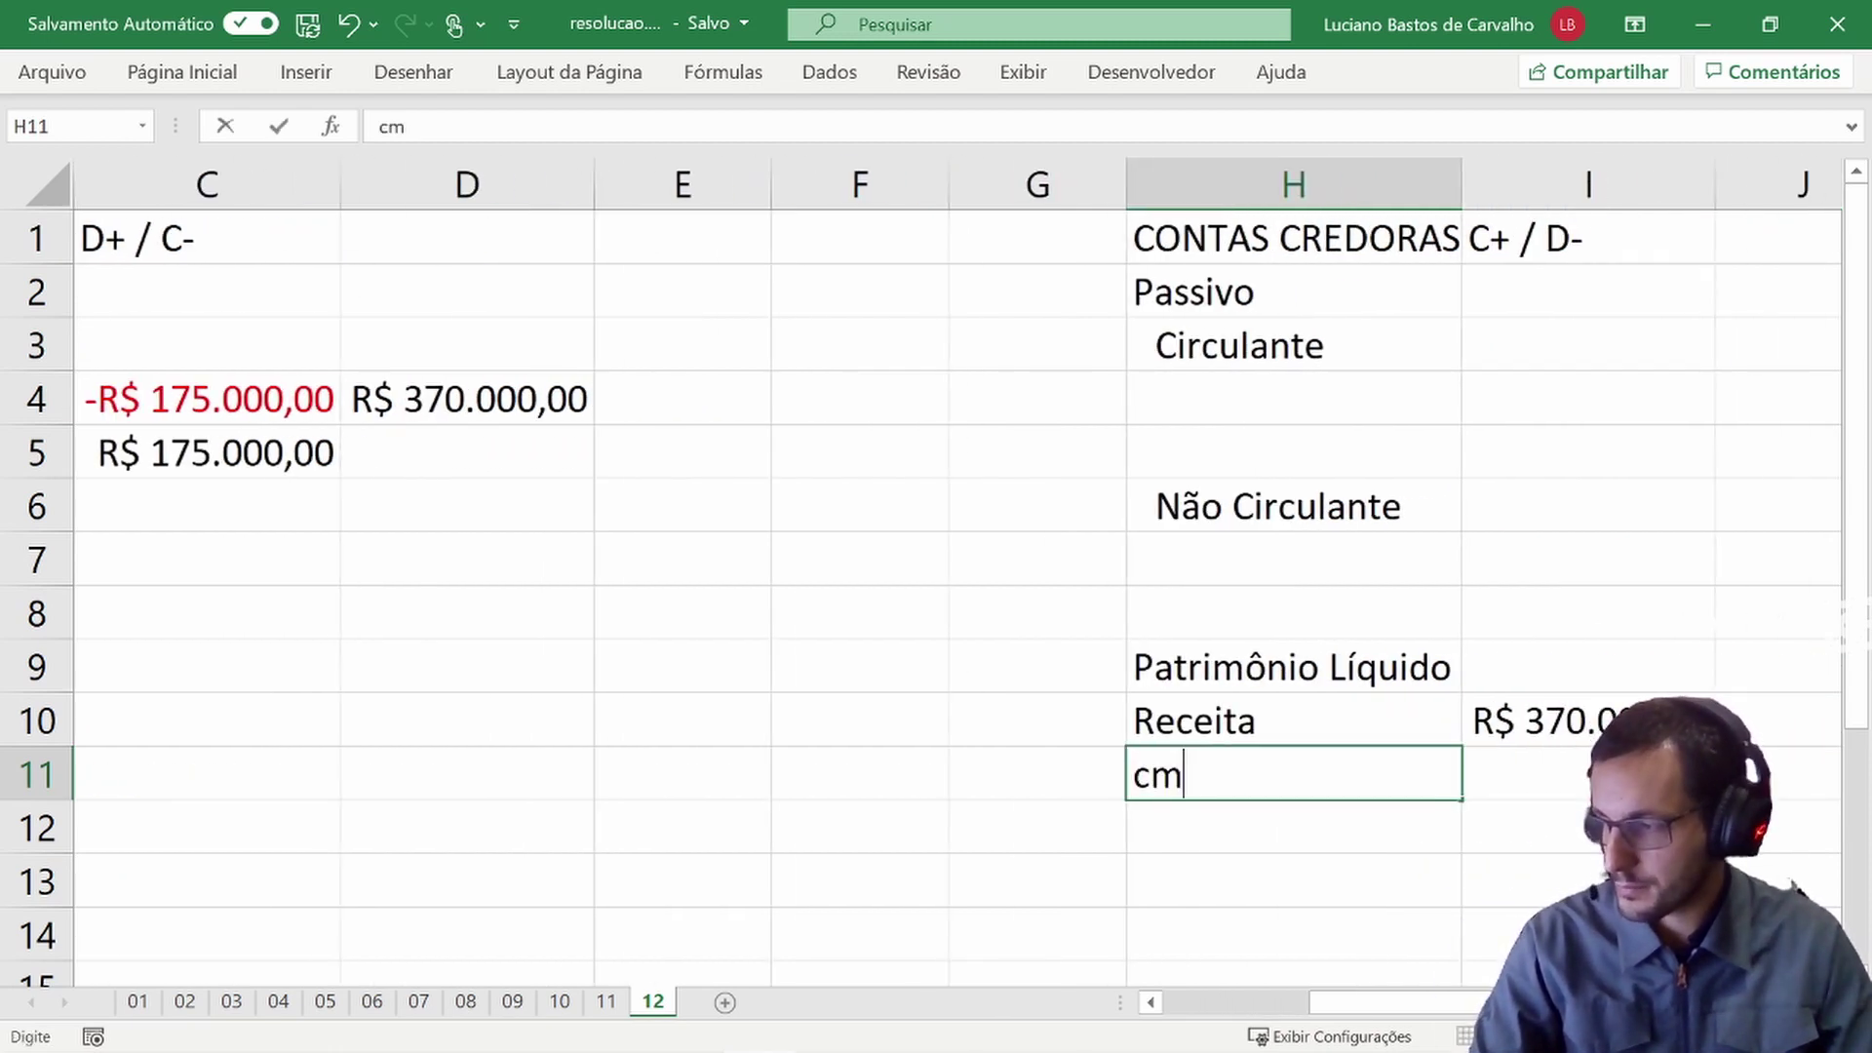
{"action": "key", "text": "BackSpace"}
{"action": "key", "text": "BackSpace"}
{"action": "type", "text": "CMV"}
{"action": "key", "text": "Tab"}
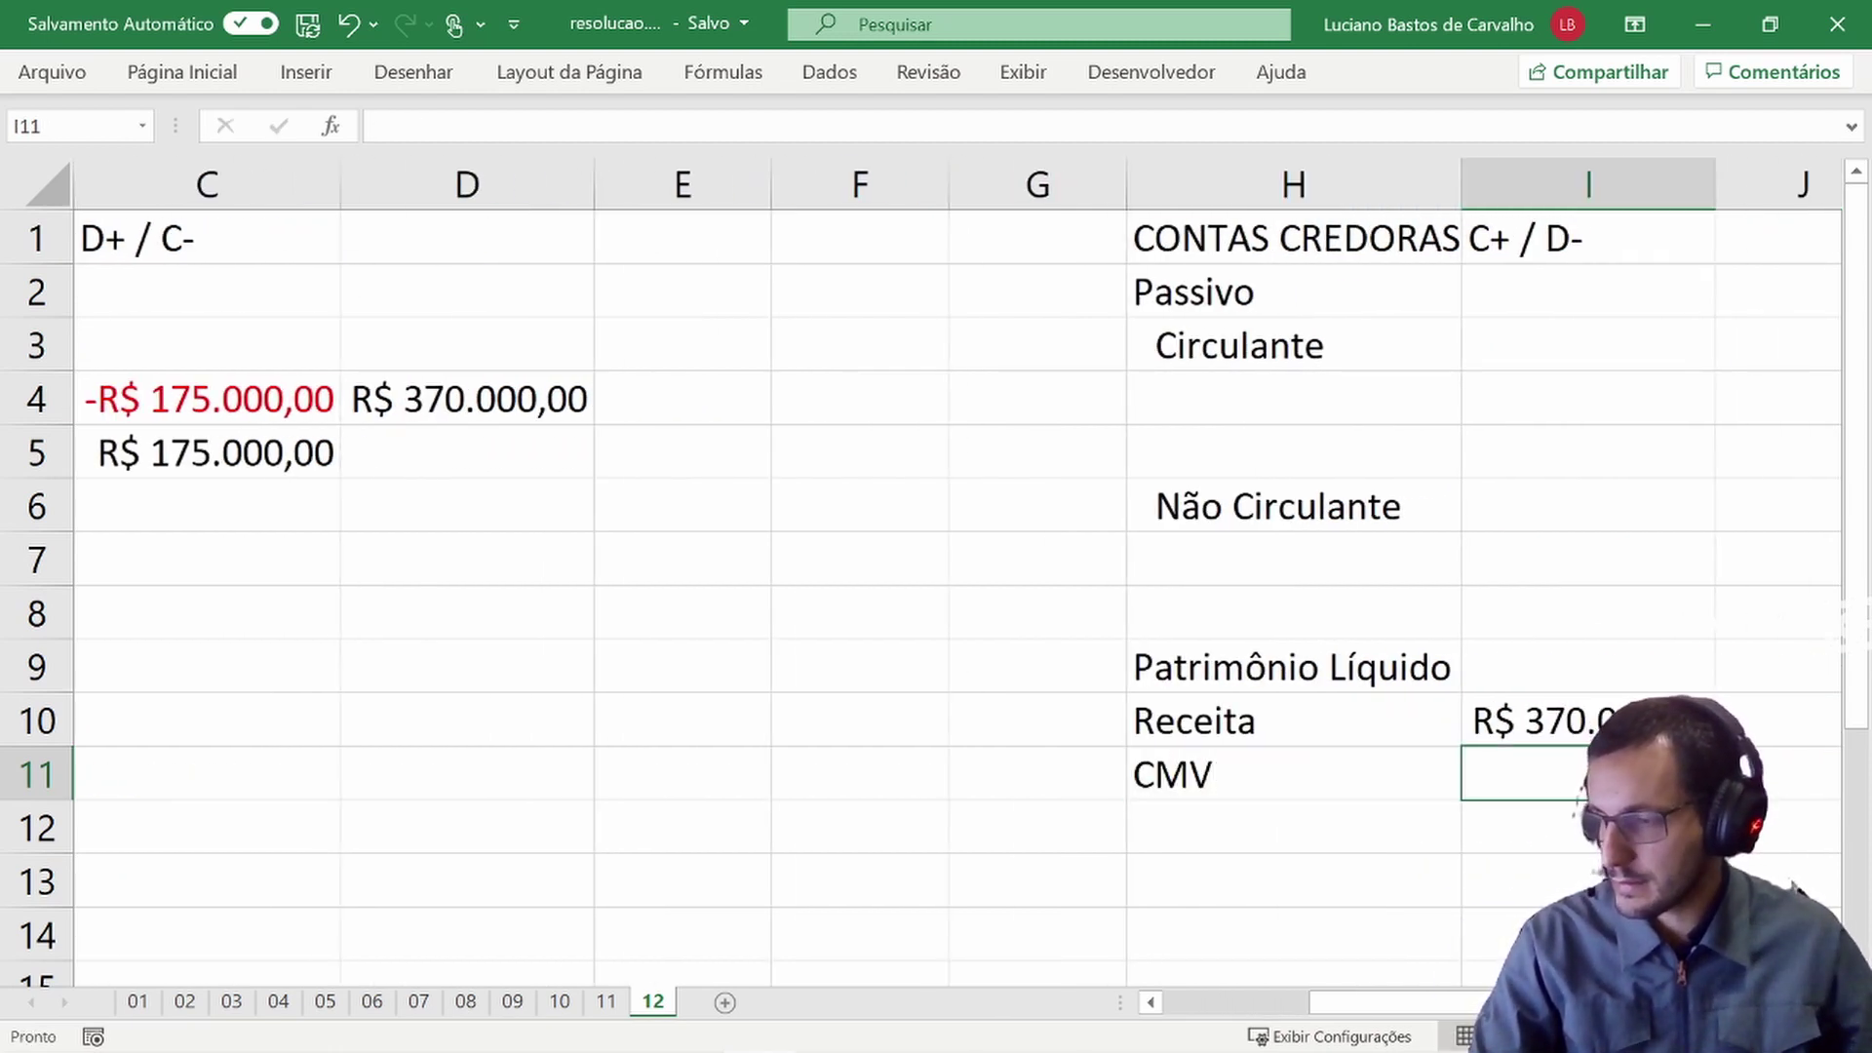
- Enter -130000 in I11 for CMV and format it as currency in reais
{"action": "type", "text": "-"}
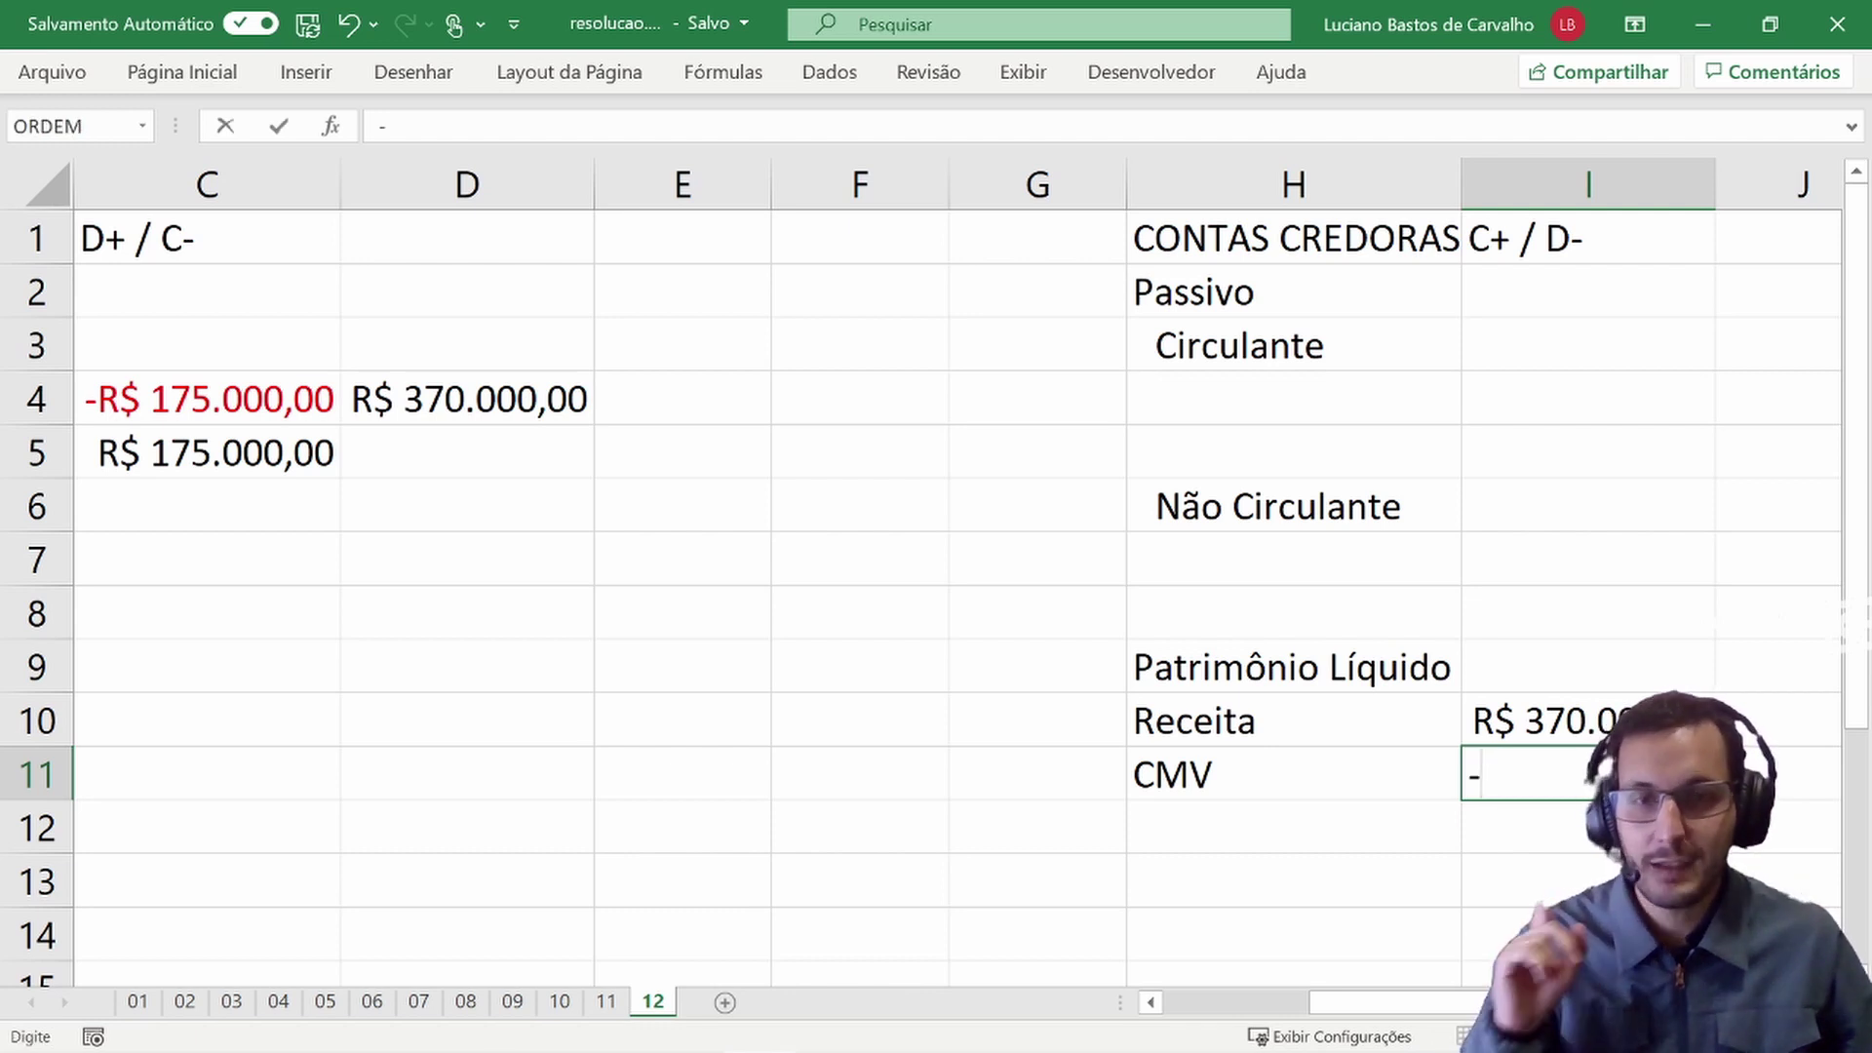
{"action": "type", "text": "130"}
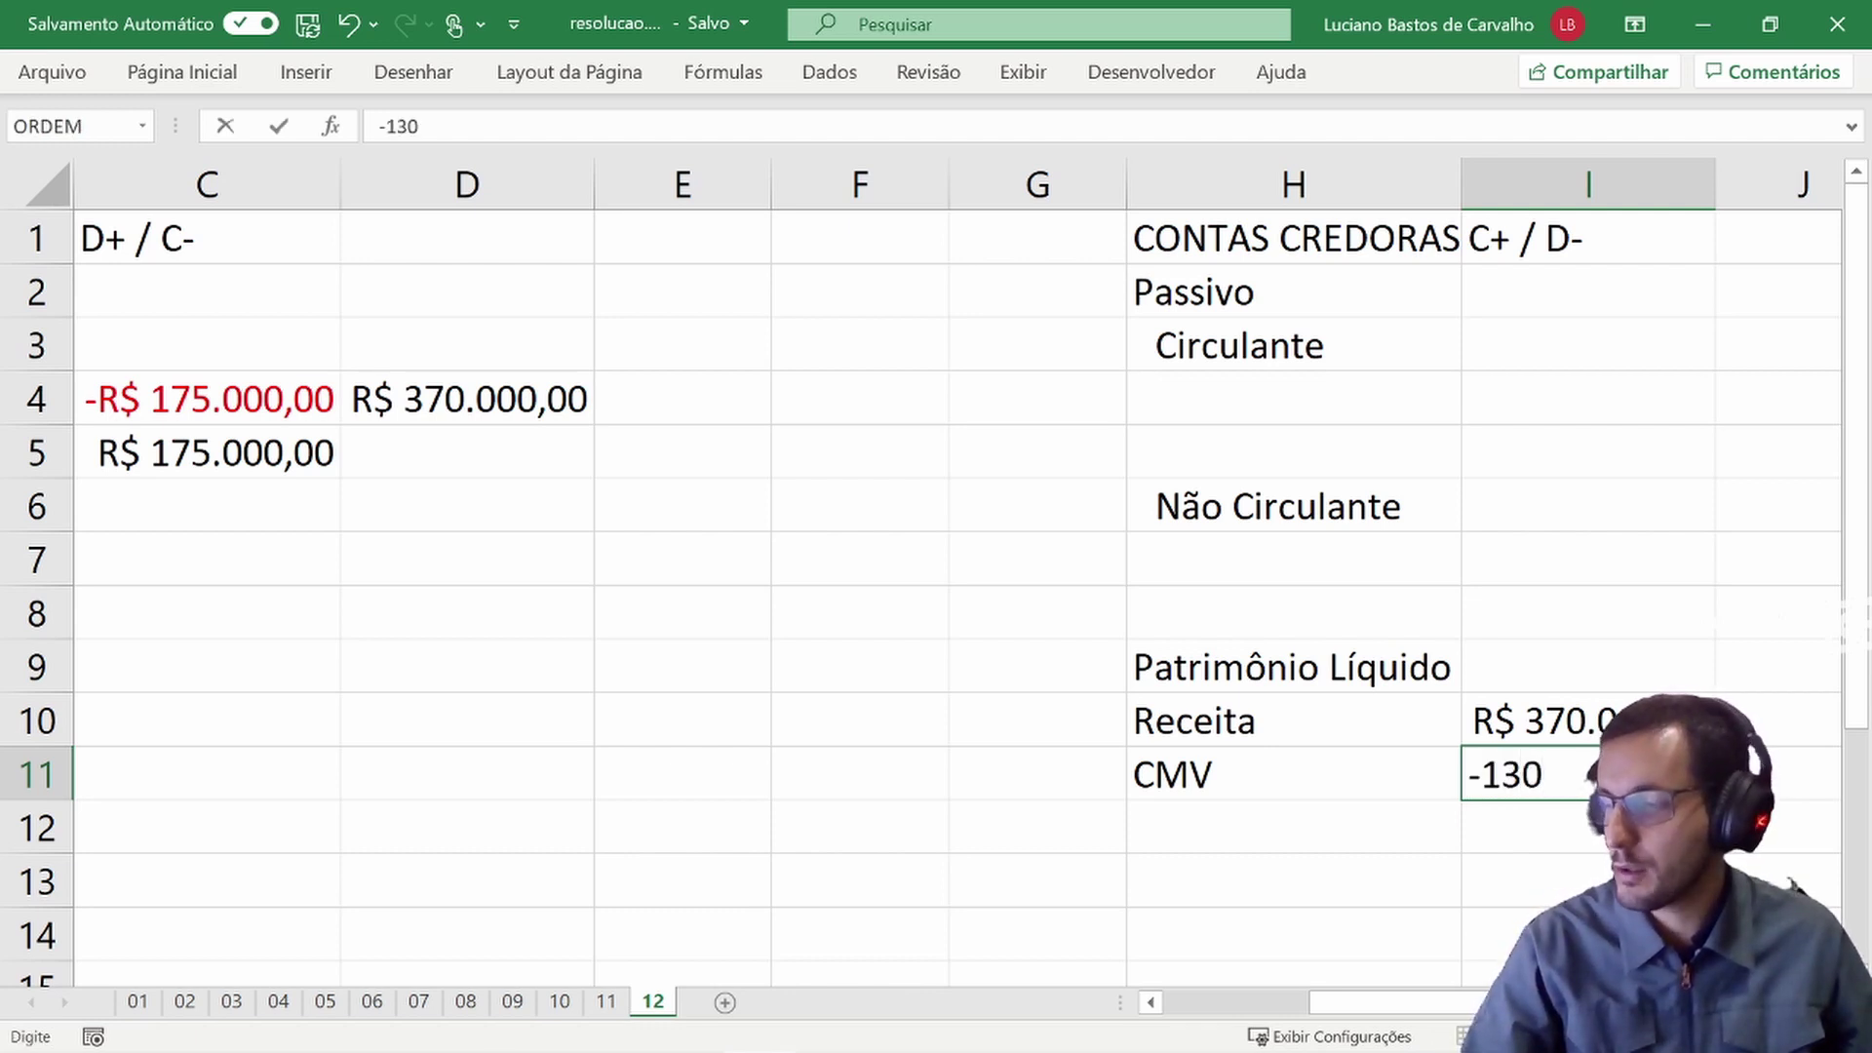
{"action": "type", "text": "000"}
{"action": "left_click", "coordinate": [1521, 774]}
{"action": "left_click", "coordinate": [1199, 774]}
{"action": "left_click", "coordinate": [1521, 774]}
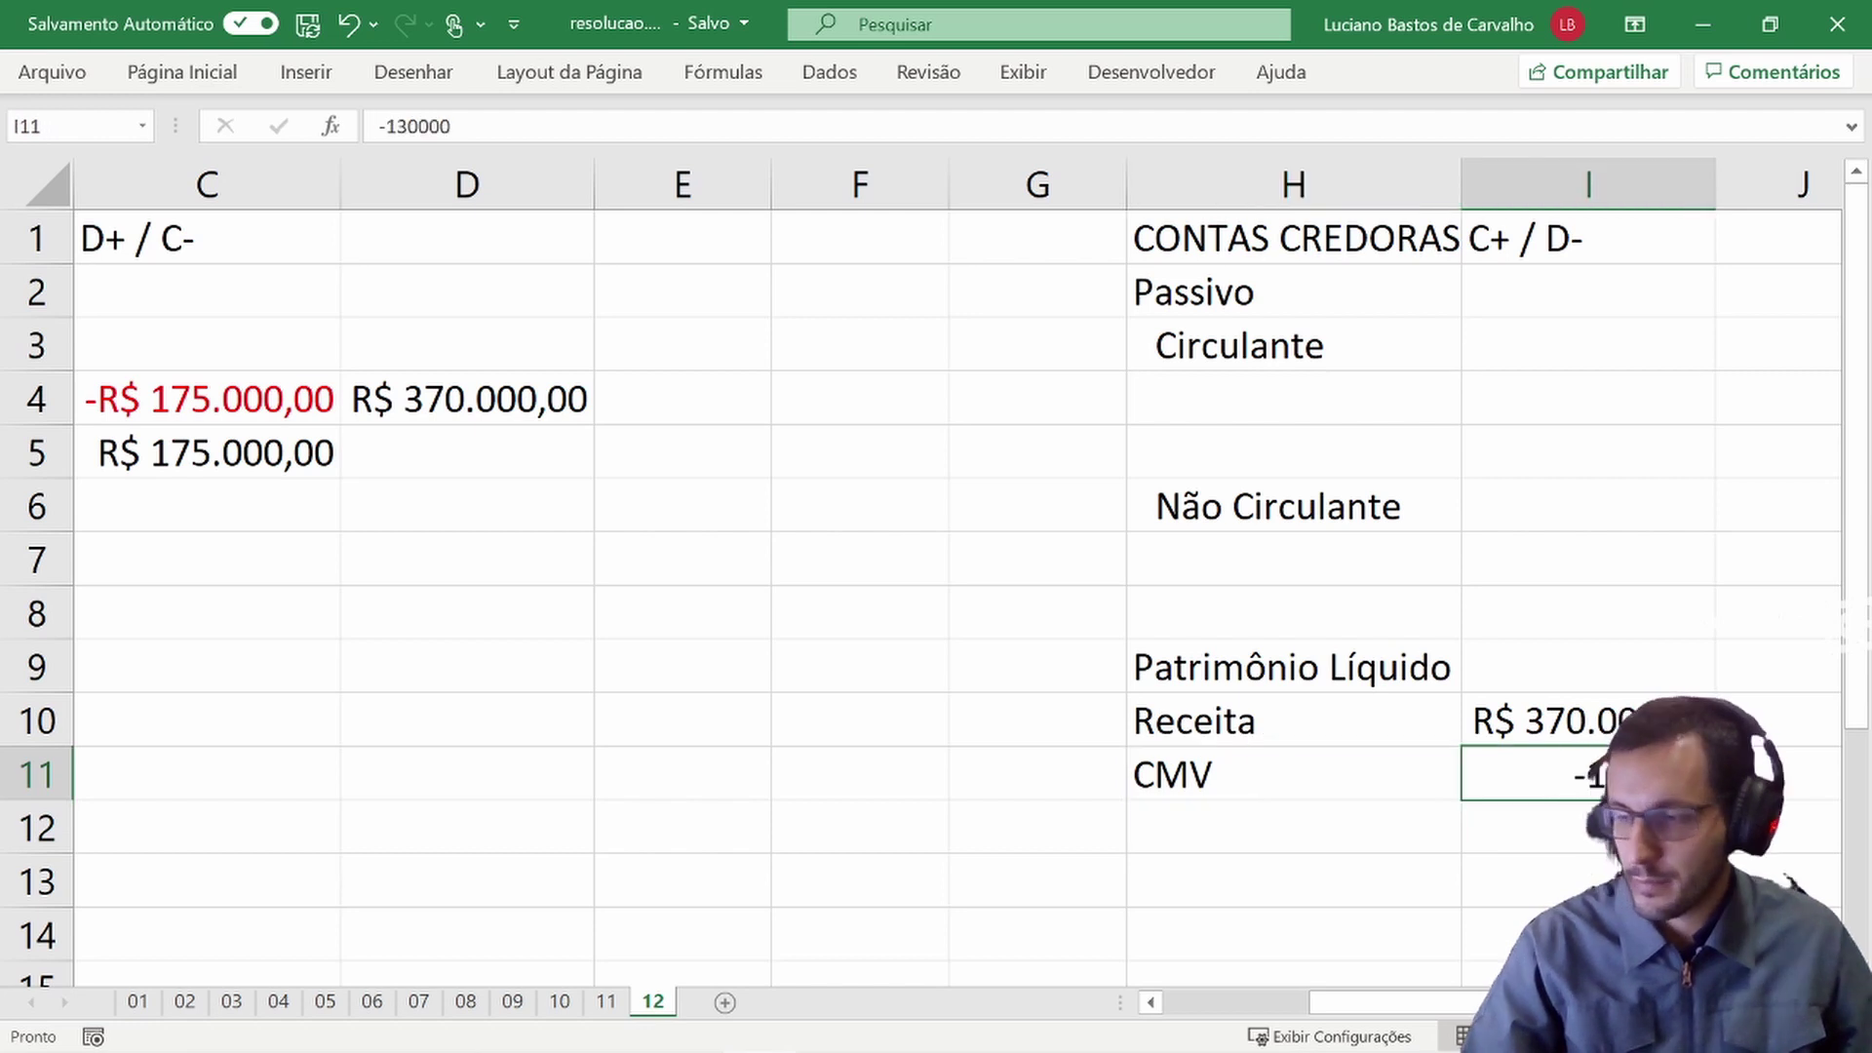
- Enter -130000 in D5 on the Estoque row and format it as currency in reais
{"action": "key", "text": "Left"}
{"action": "key", "text": "Left"}
{"action": "key", "text": "Left"}
{"action": "key", "text": "Left"}
{"action": "key", "text": "Left"}
{"action": "key", "text": "Left"}
{"action": "key", "text": "Left"}
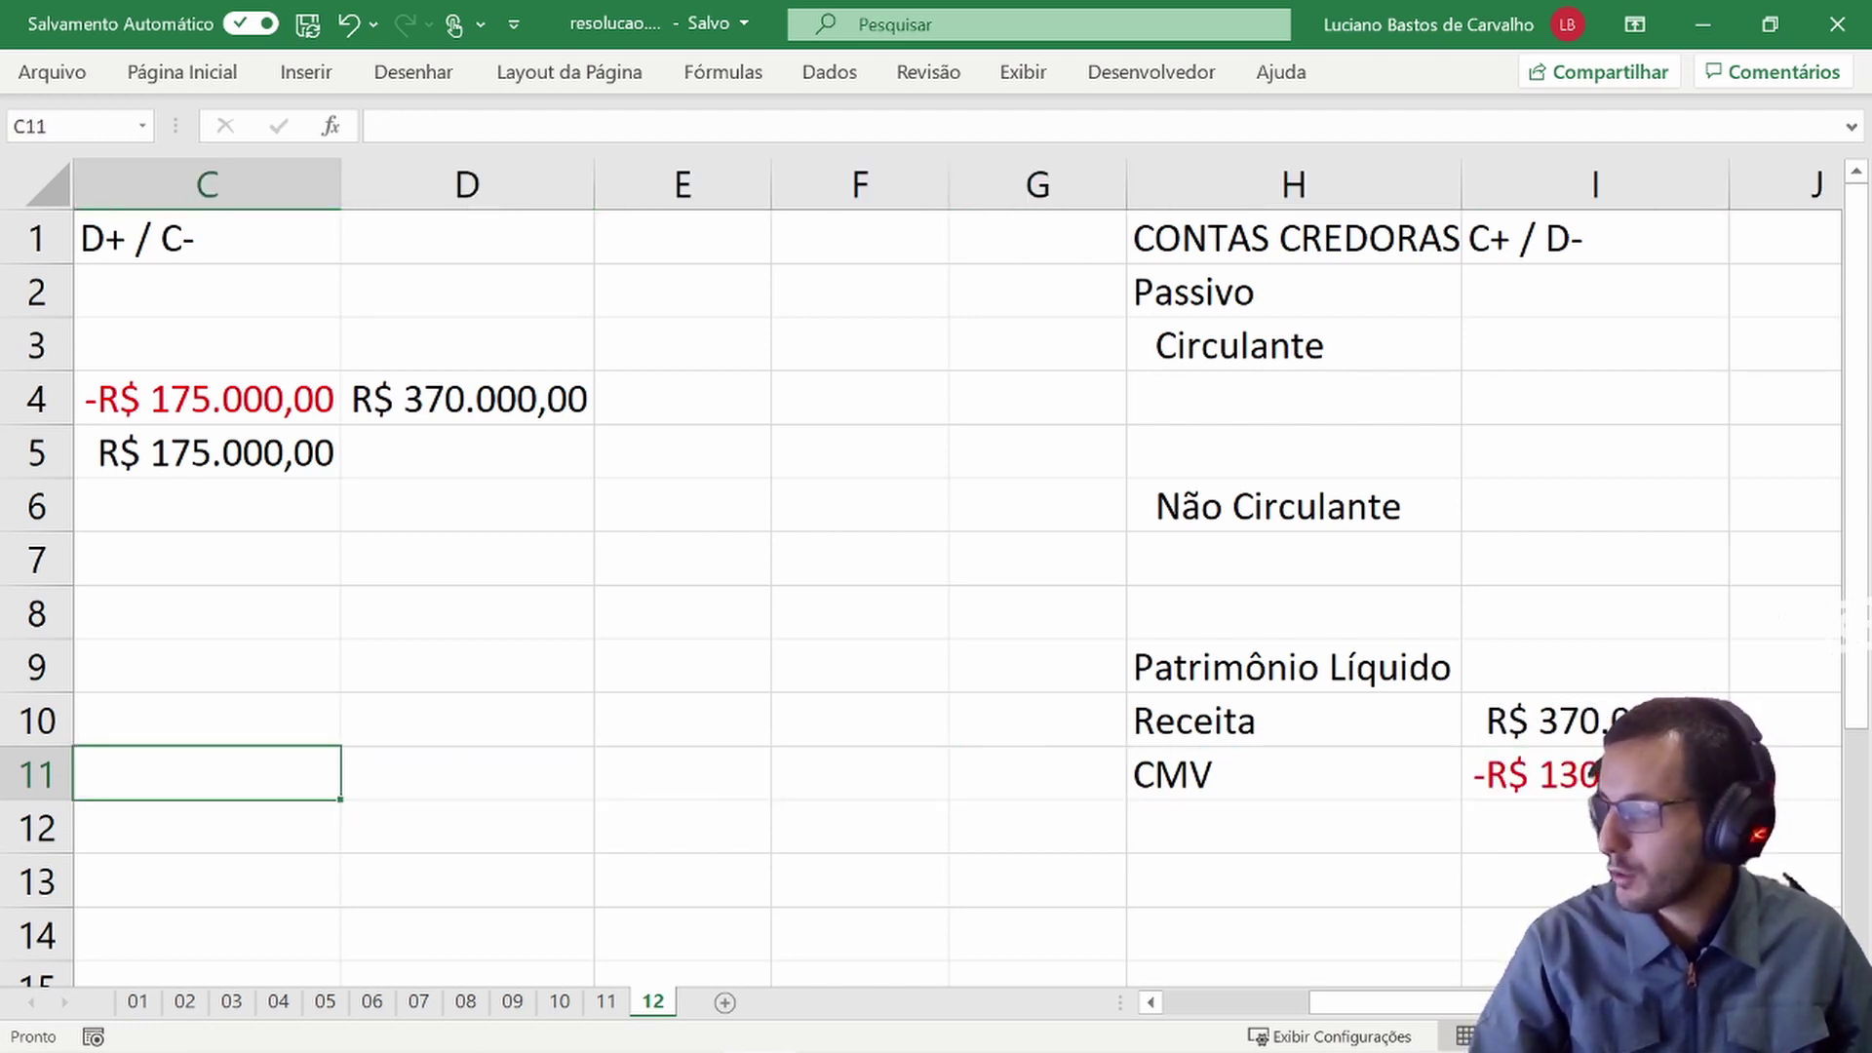
{"action": "key", "text": "Up"}
{"action": "key", "text": "Up"}
{"action": "key", "text": "Up"}
{"action": "key", "text": "Up"}
{"action": "key", "text": "Up"}
{"action": "key", "text": "Up"}
{"action": "key", "text": "Right"}
{"action": "key", "text": "Right"}
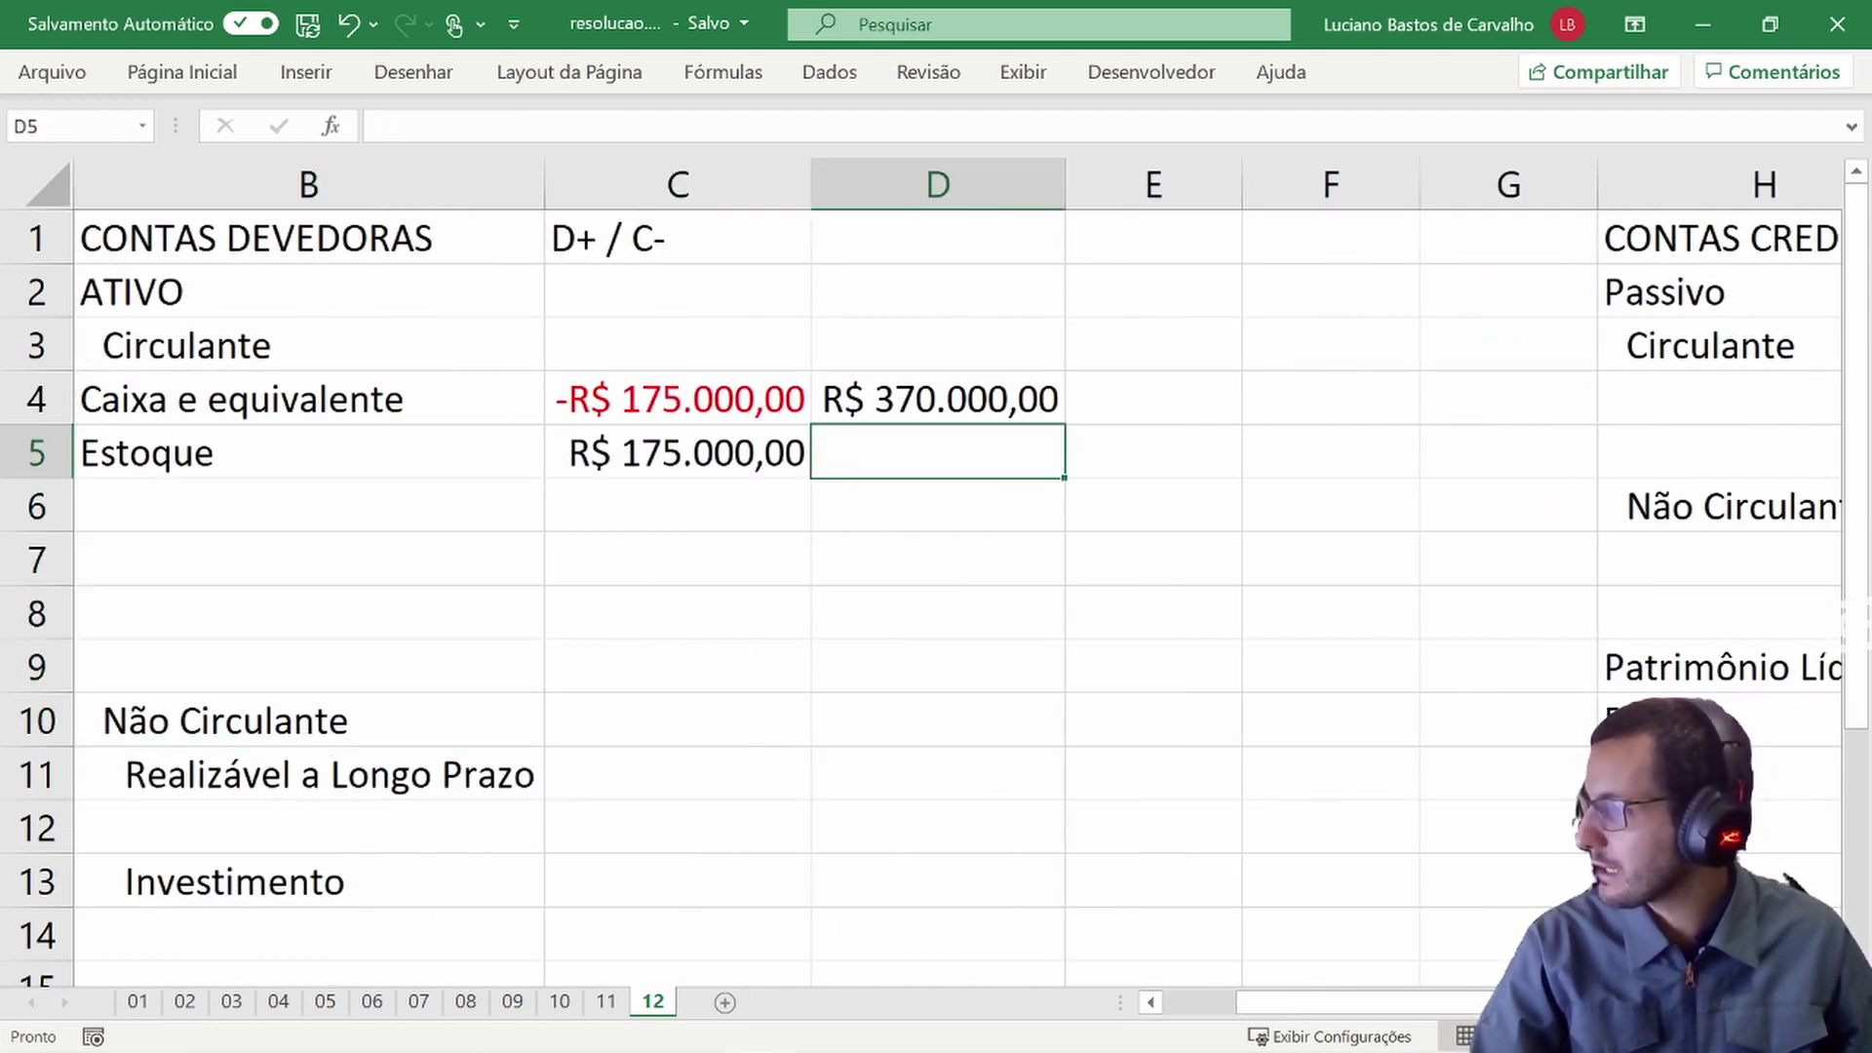
{"action": "type", "text": "-1300"}
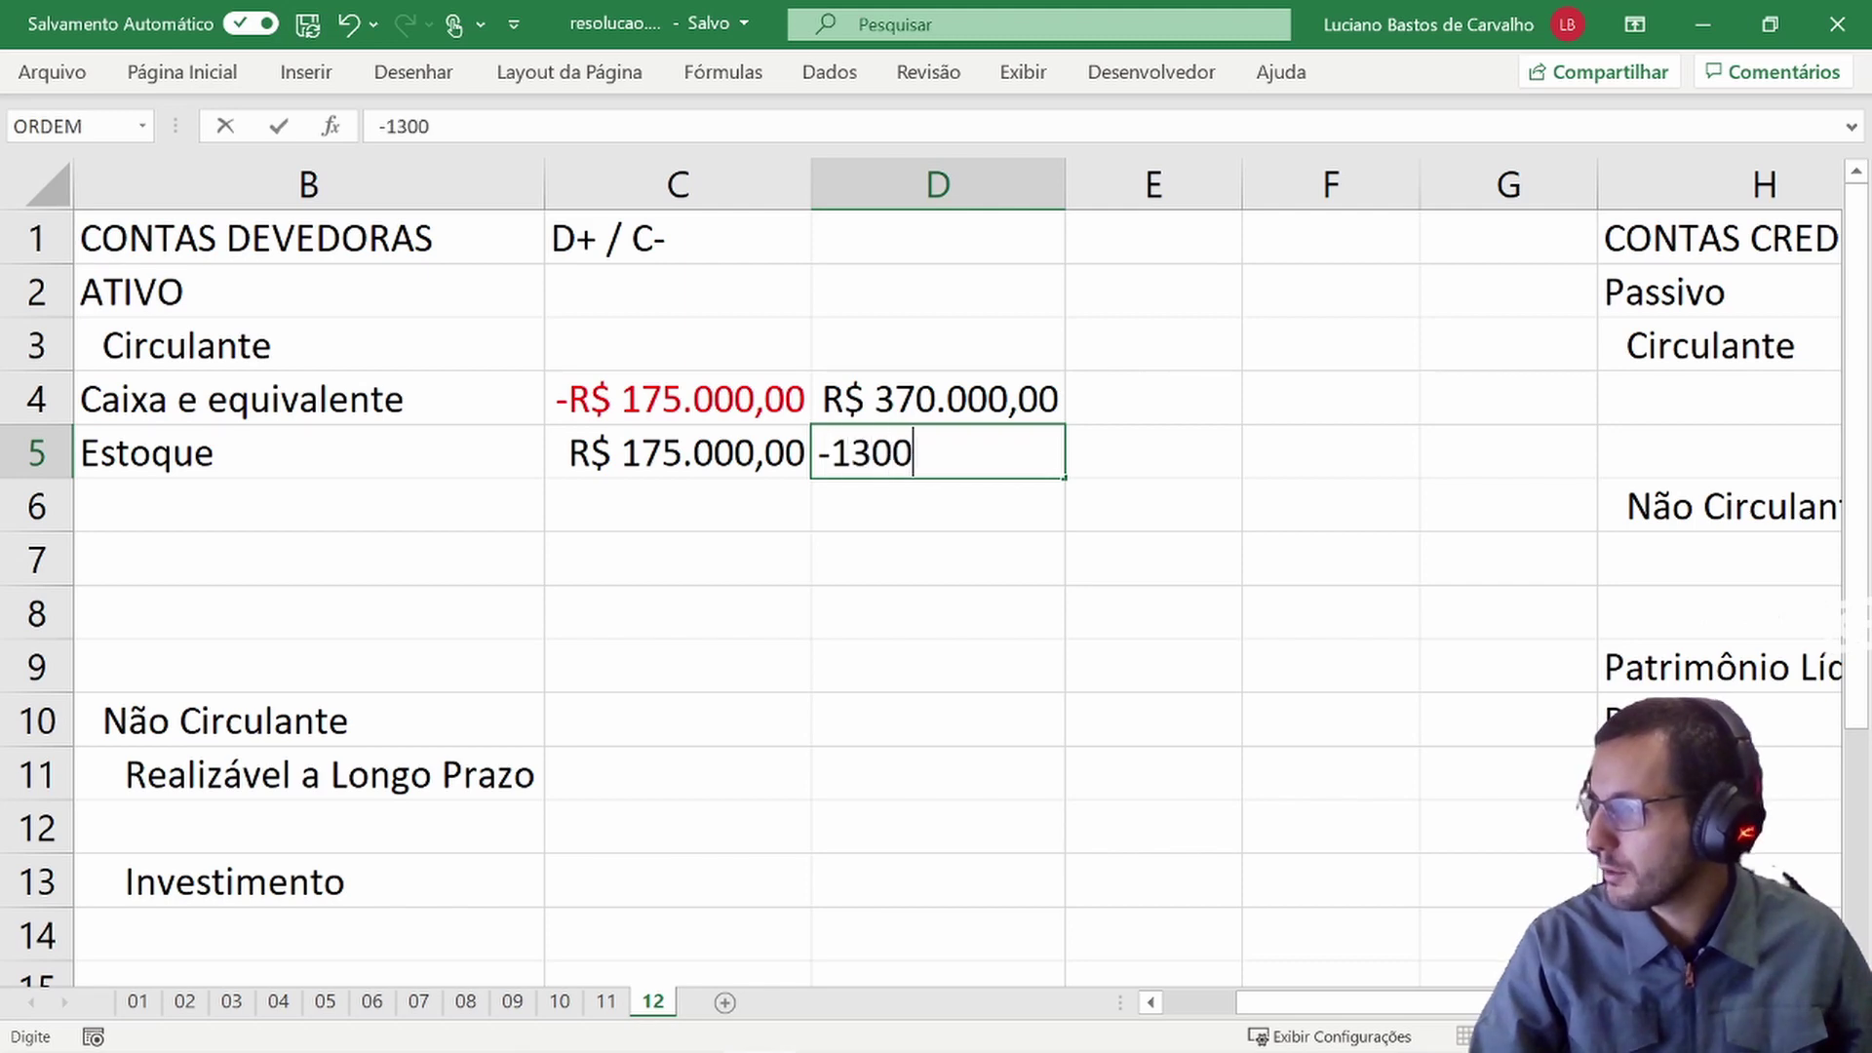
{"action": "type", "text": "00"}
{"action": "key", "text": "Return"}
{"action": "key", "text": "Up"}
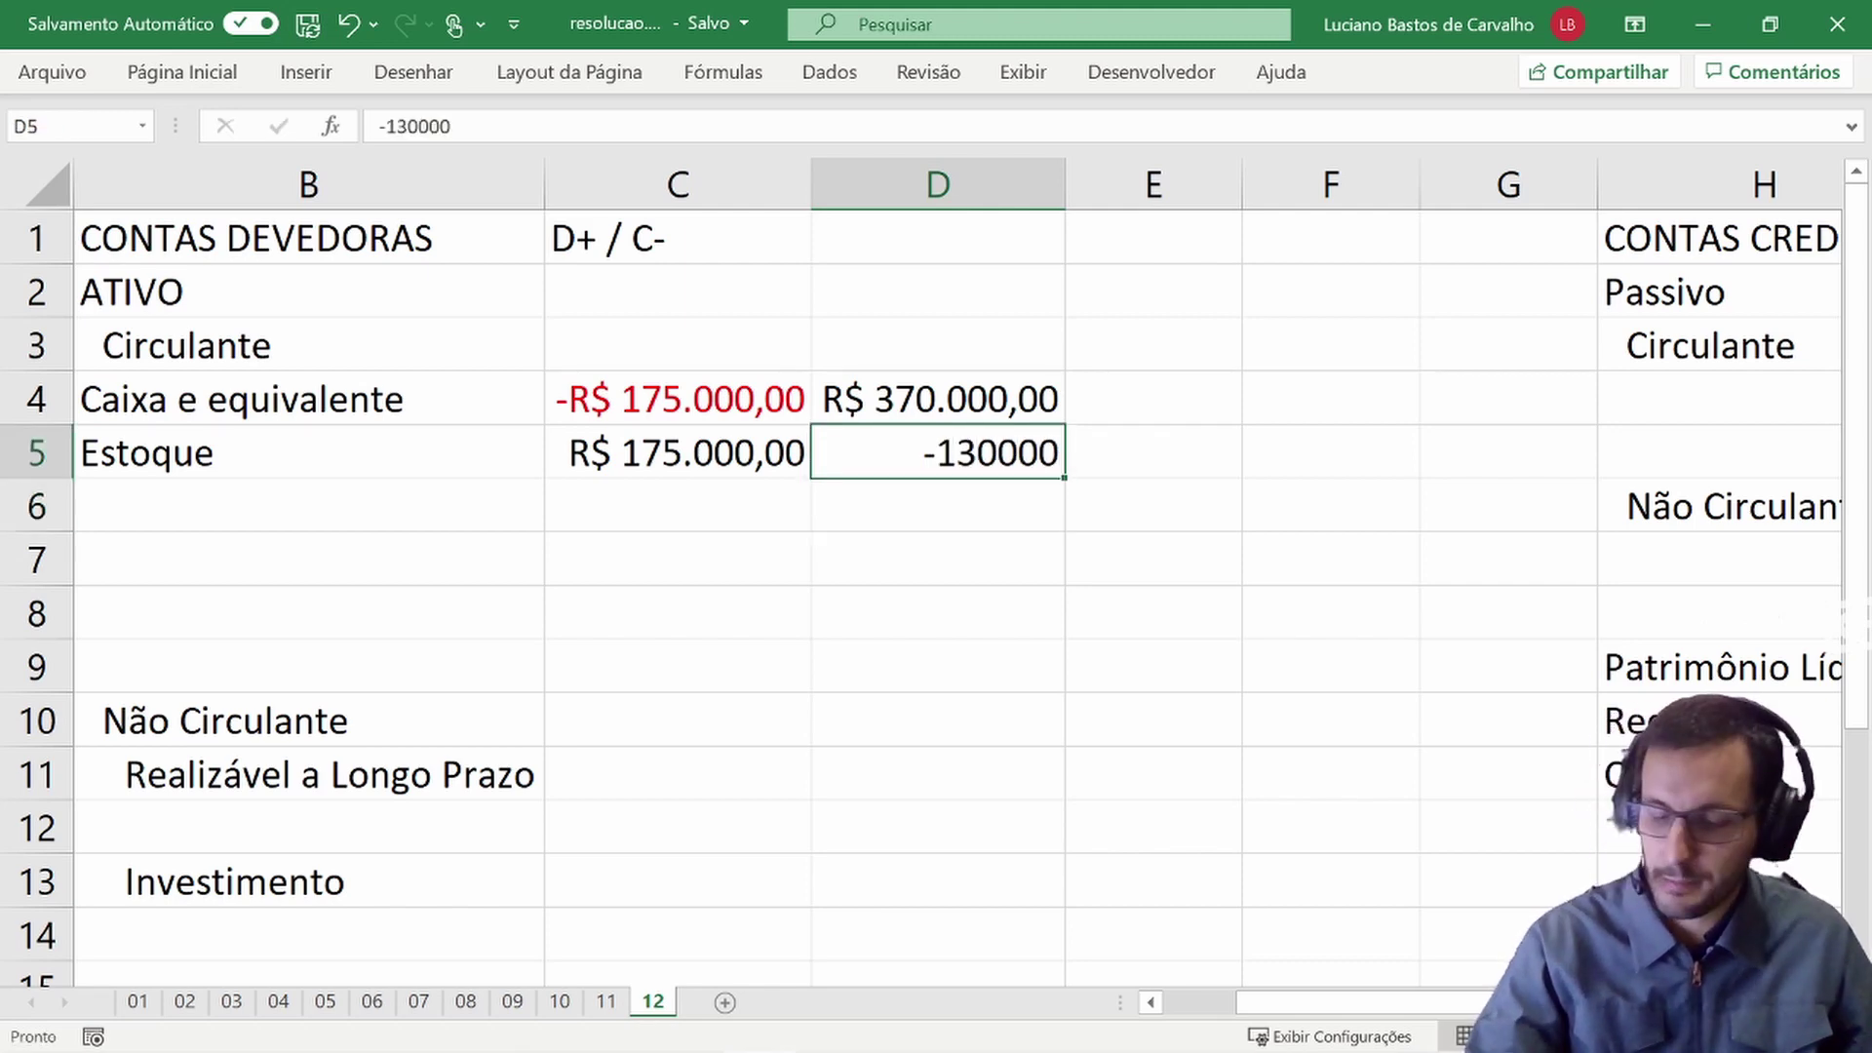
{"action": "key", "text": "ctrl+shift+4"}
- Switch to the exam PDF, highlight the R$ 370.000,00 merchandise sales line and change that highlight's colour to grey
{"action": "key", "text": "alt+Tab"}
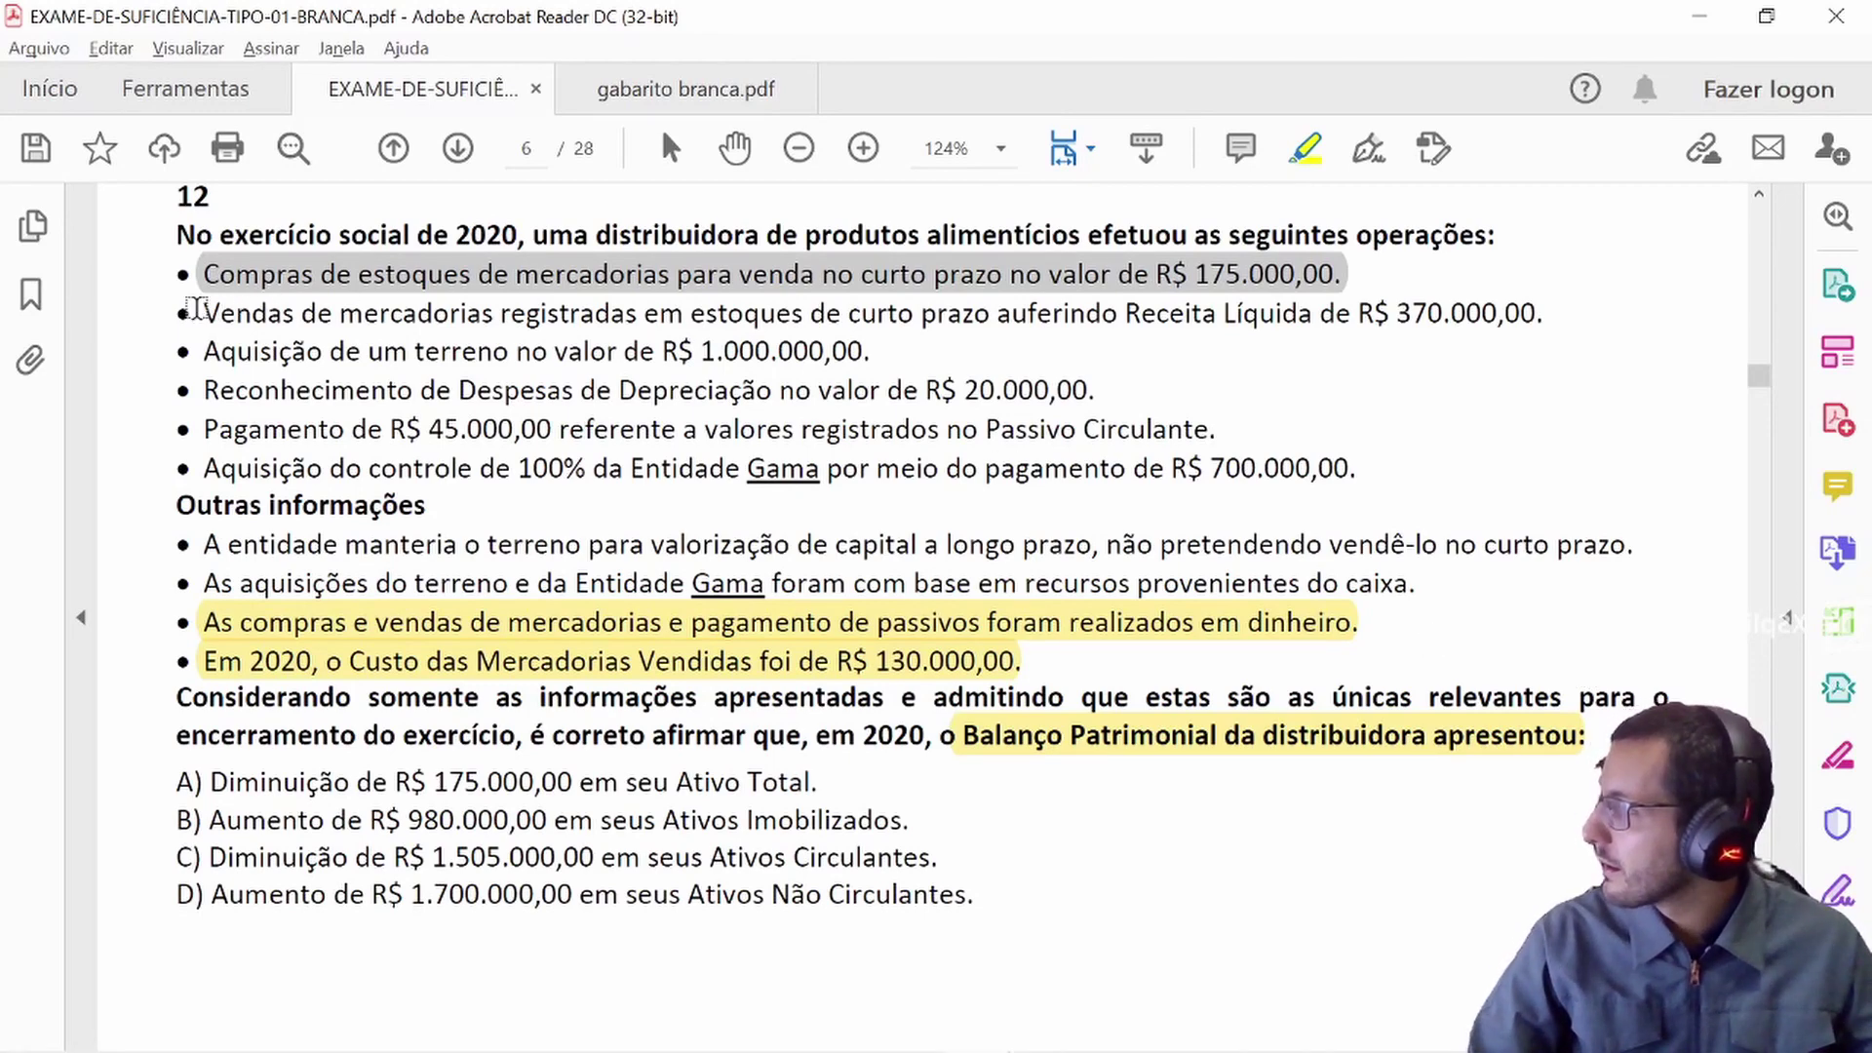
{"action": "mouse_move", "coordinate": [195, 310]}
{"action": "left_mouse_down"}
{"action": "mouse_move", "coordinate": [660, 351]}
{"action": "mouse_move", "coordinate": [1533, 314]}
{"action": "left_mouse_up"}
{"action": "right_click", "coordinate": [1299, 325]}
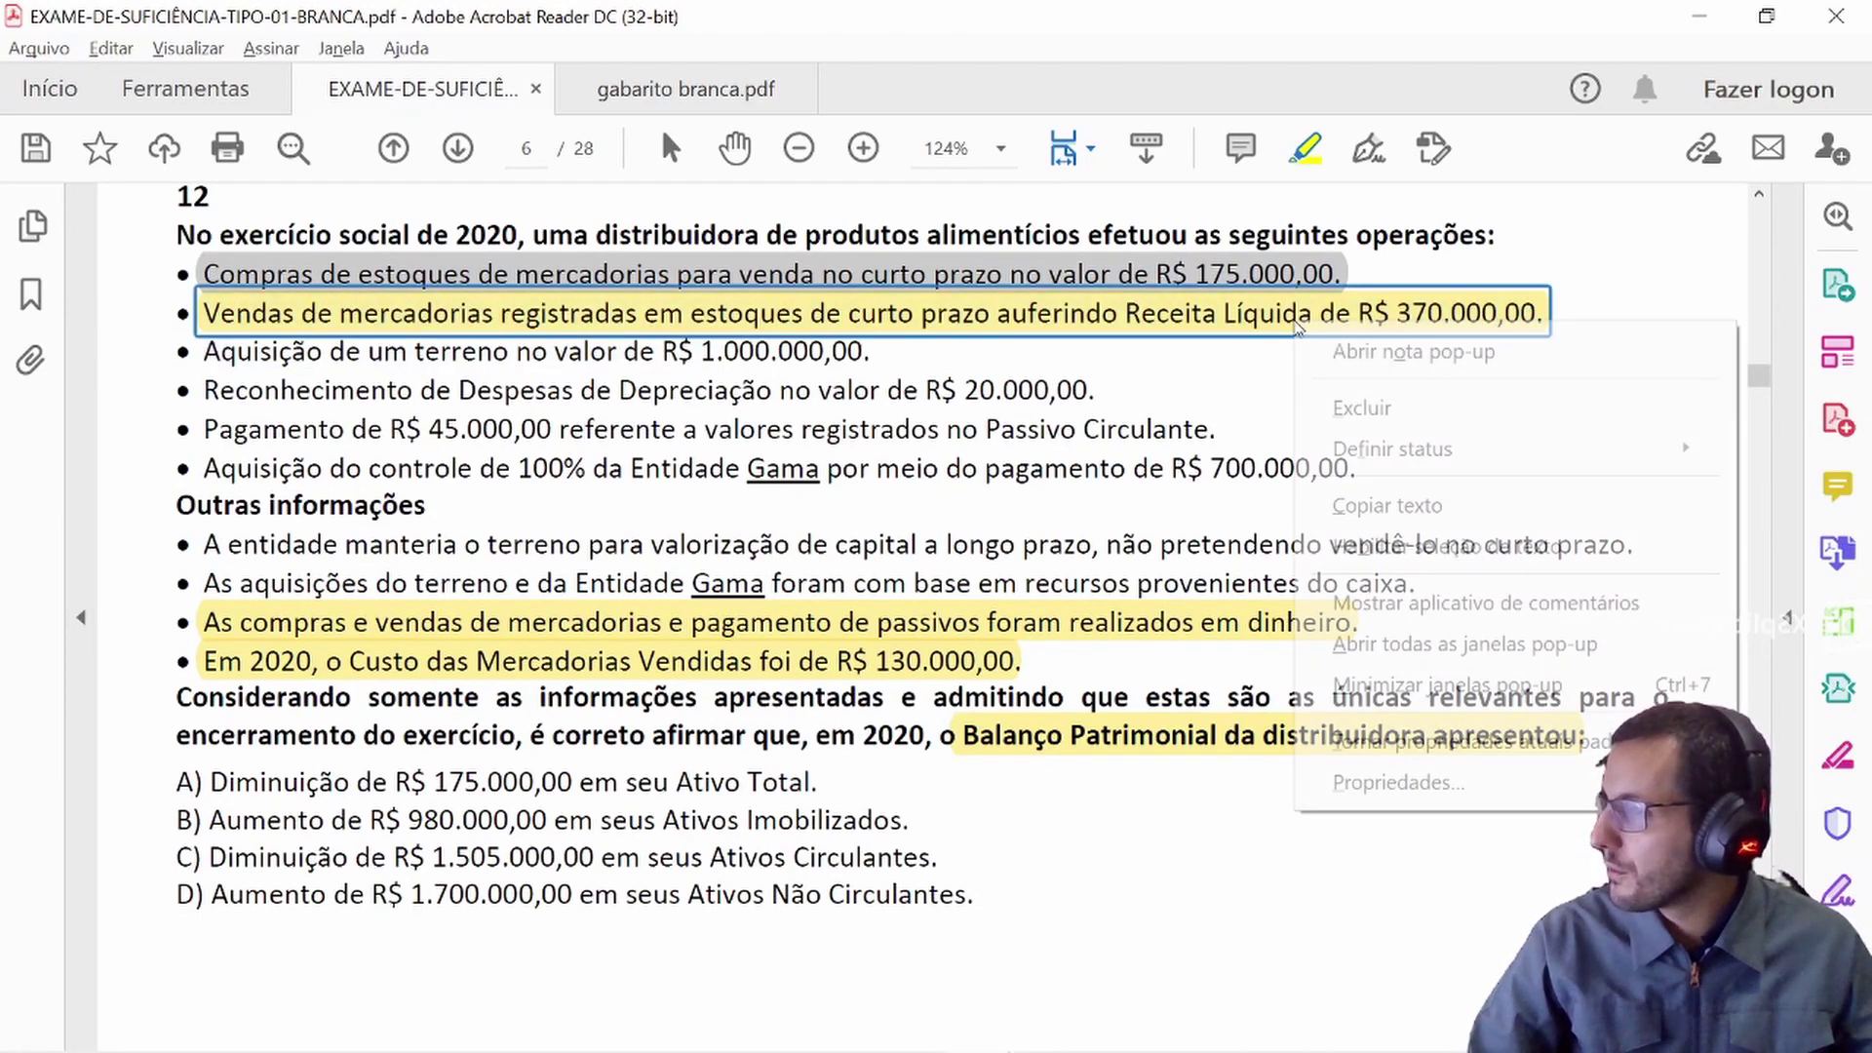
{"action": "left_click", "coordinate": [1390, 782]}
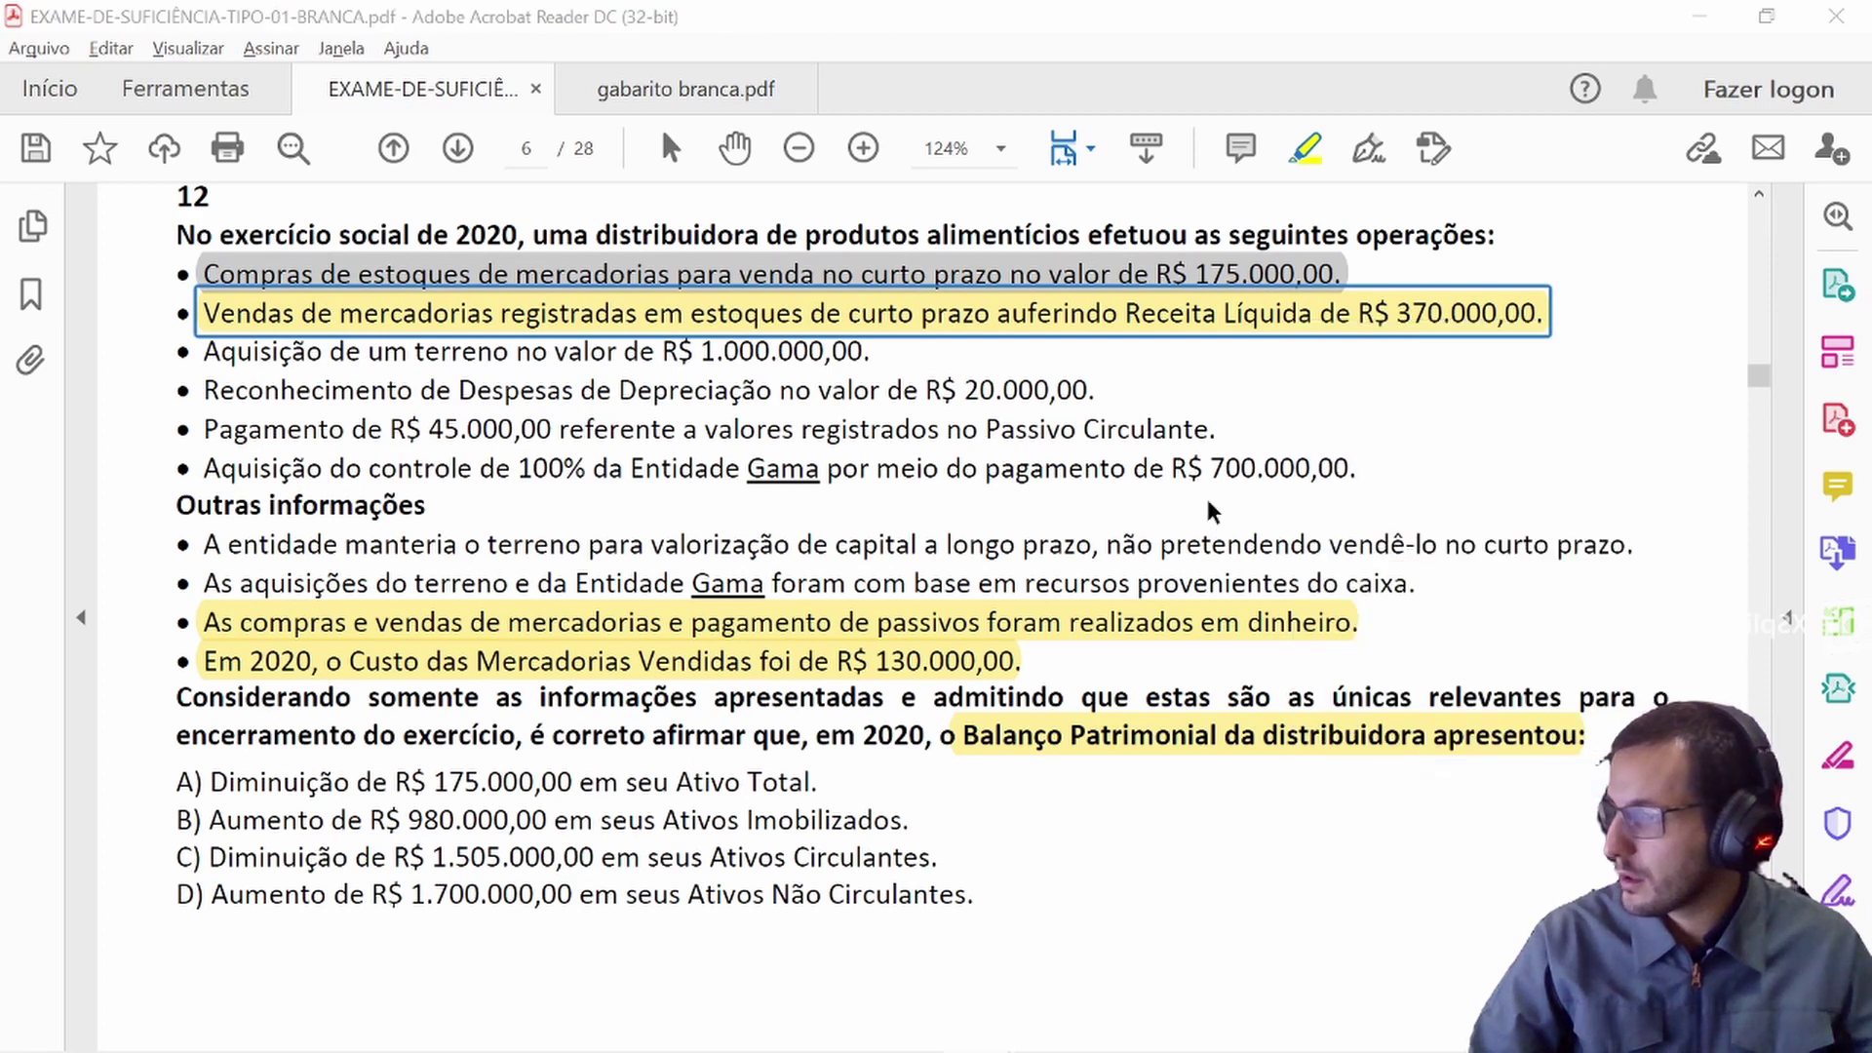
{"action": "left_click", "coordinate": [594, 278]}
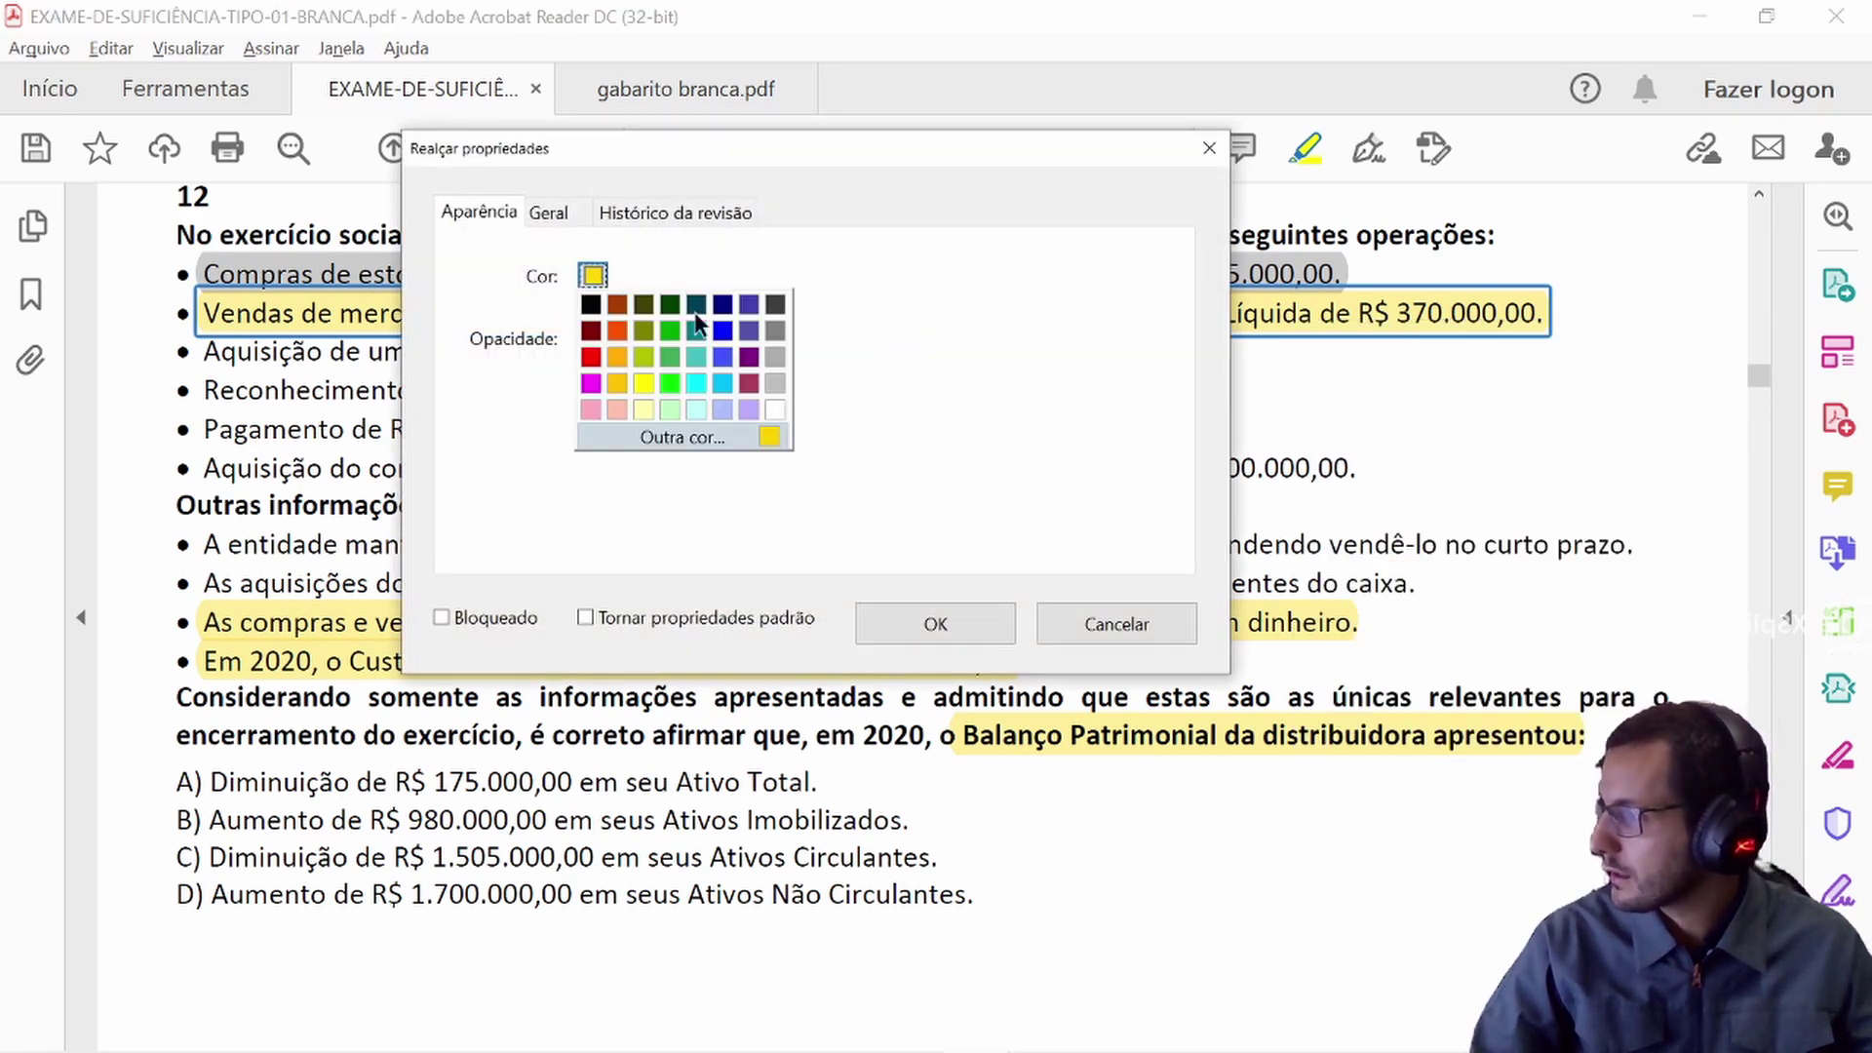
{"action": "left_click", "coordinate": [786, 363]}
{"action": "left_click", "coordinate": [939, 625]}
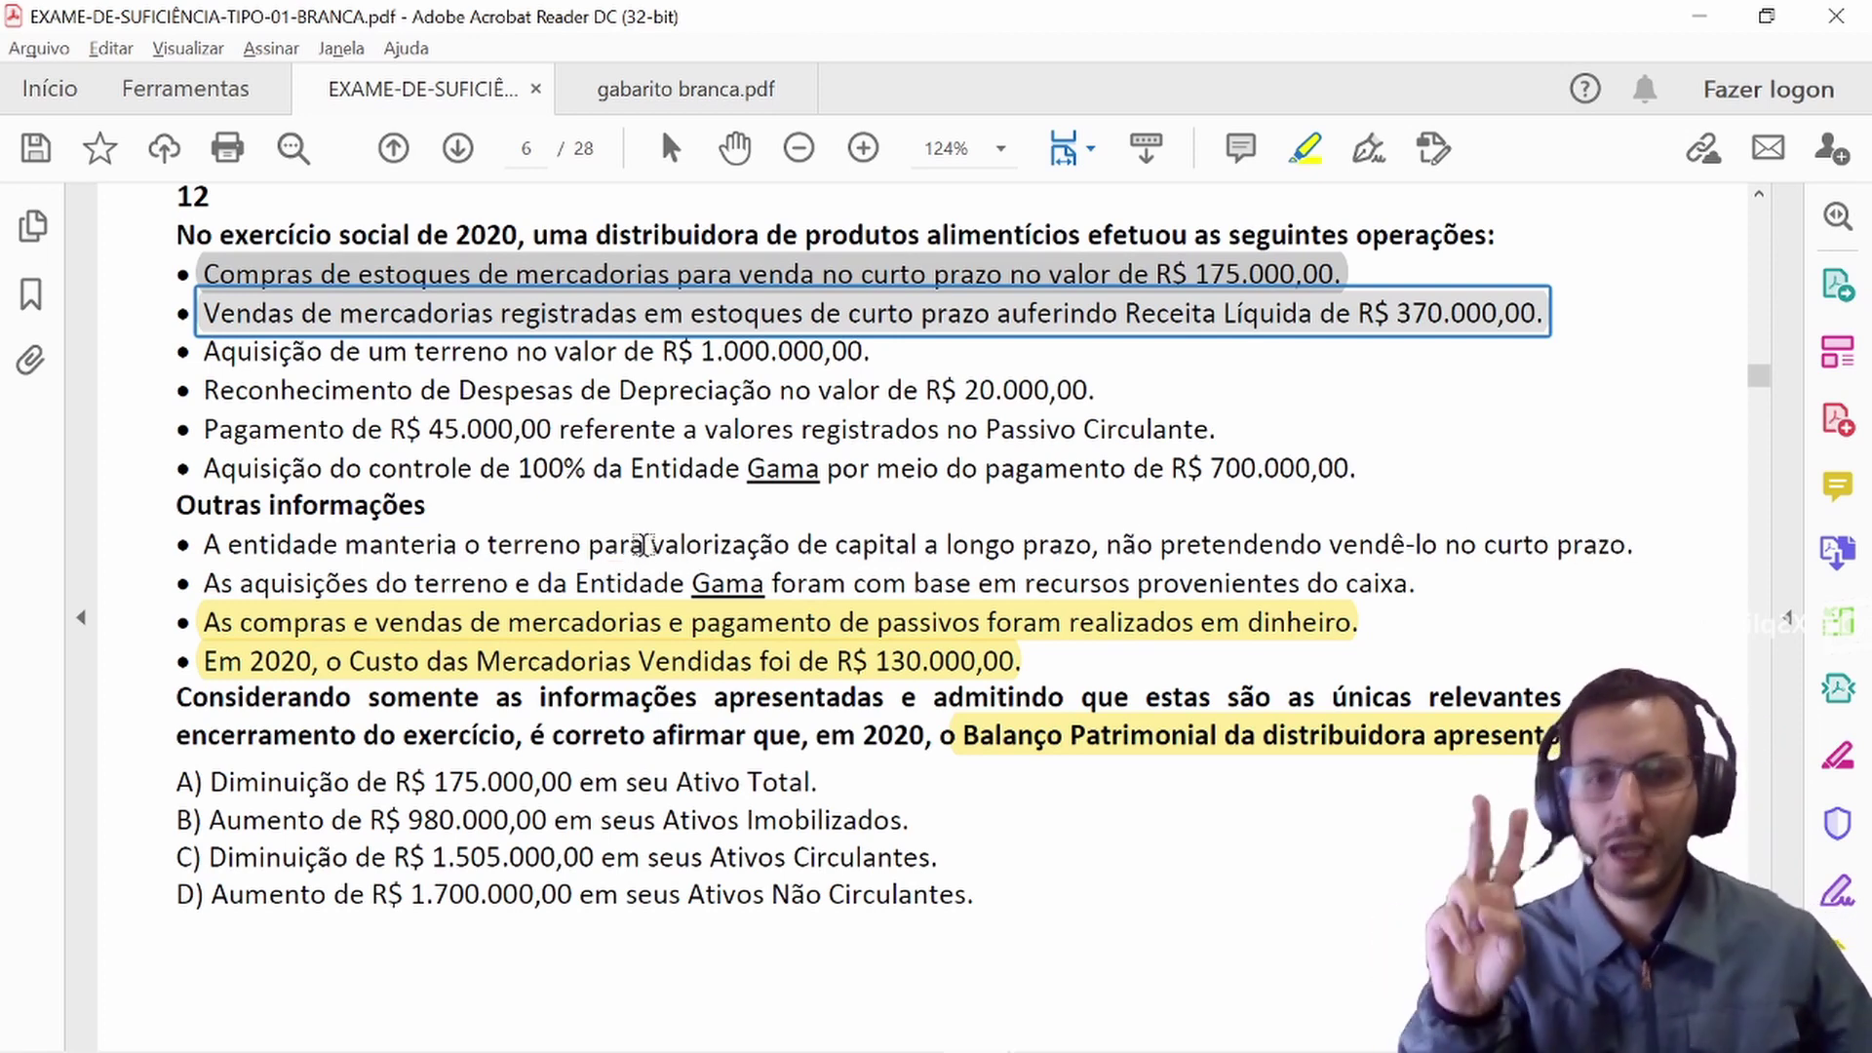
- Back in the Excel sheet, examine the Investimento group in B13:B15 and the Imobilizado group in B16:B18 for classifying the land
{"action": "key", "text": "alt+Tab"}
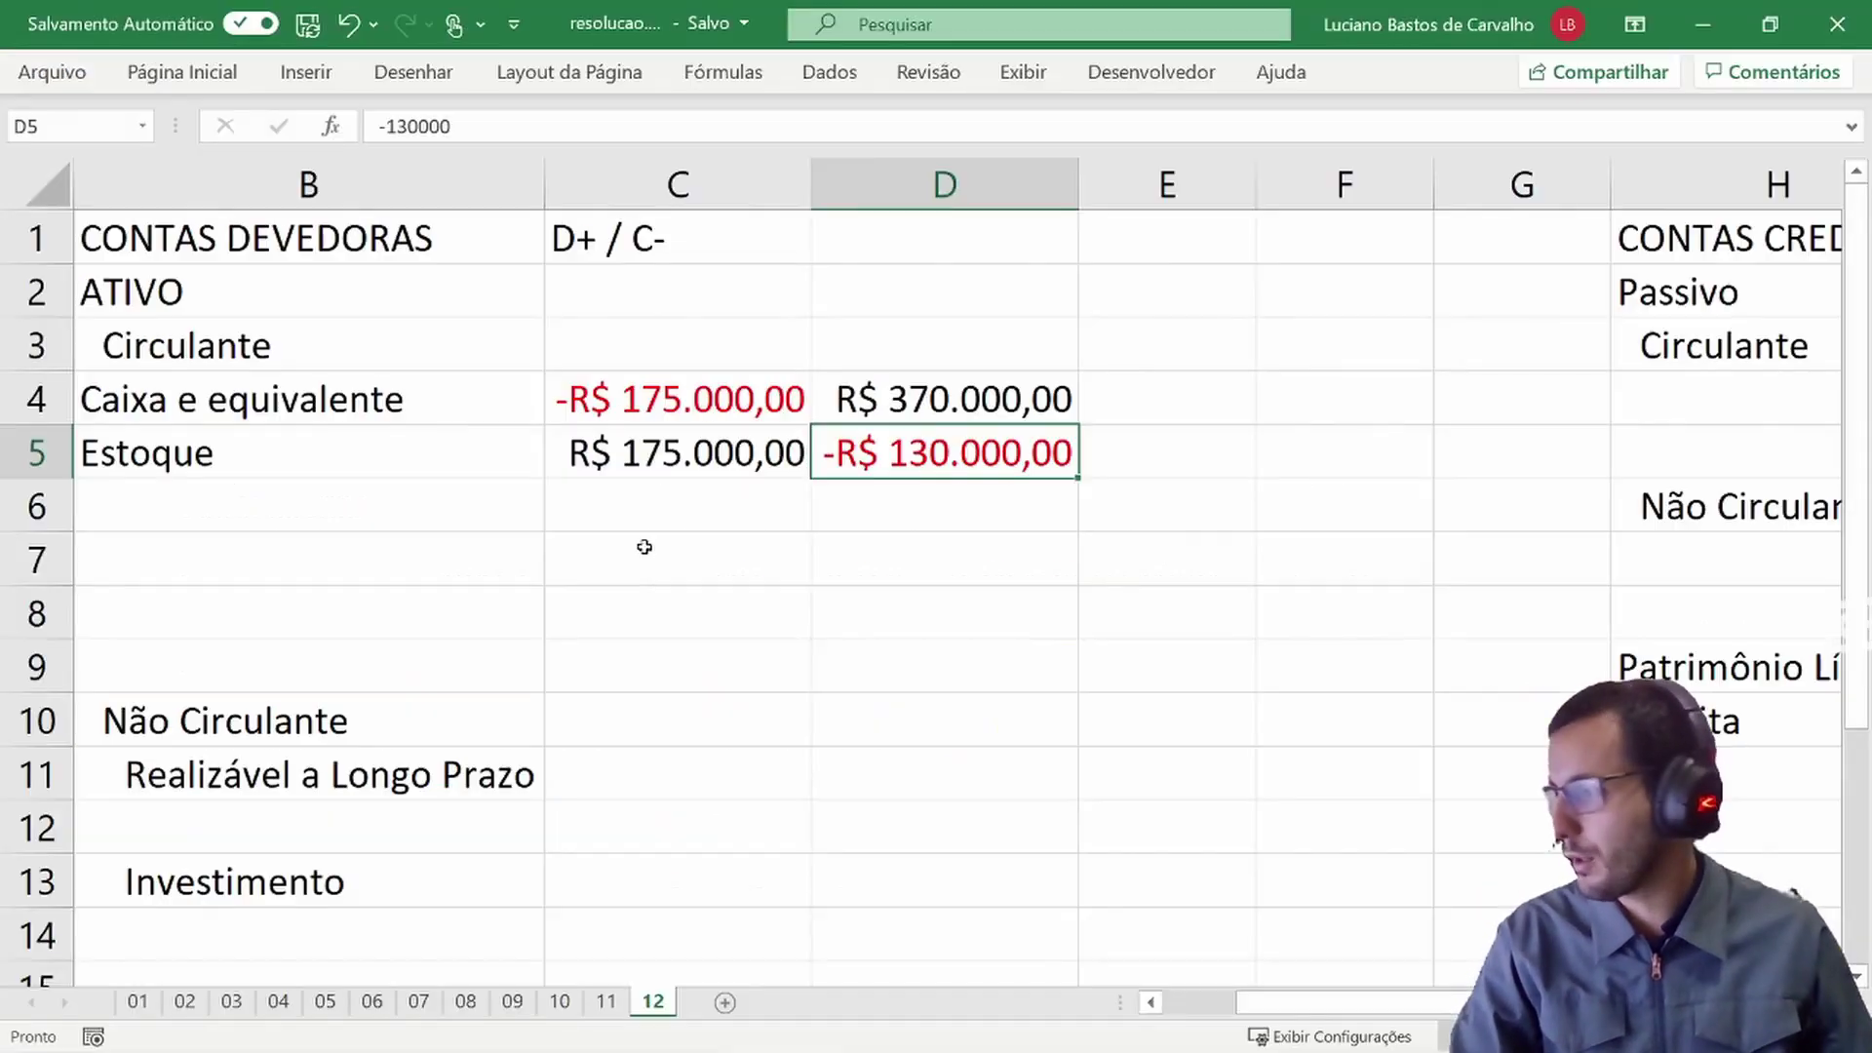
{"action": "scroll", "coordinate": [498, 608], "scroll_direction": "down", "scroll_amount": 2}
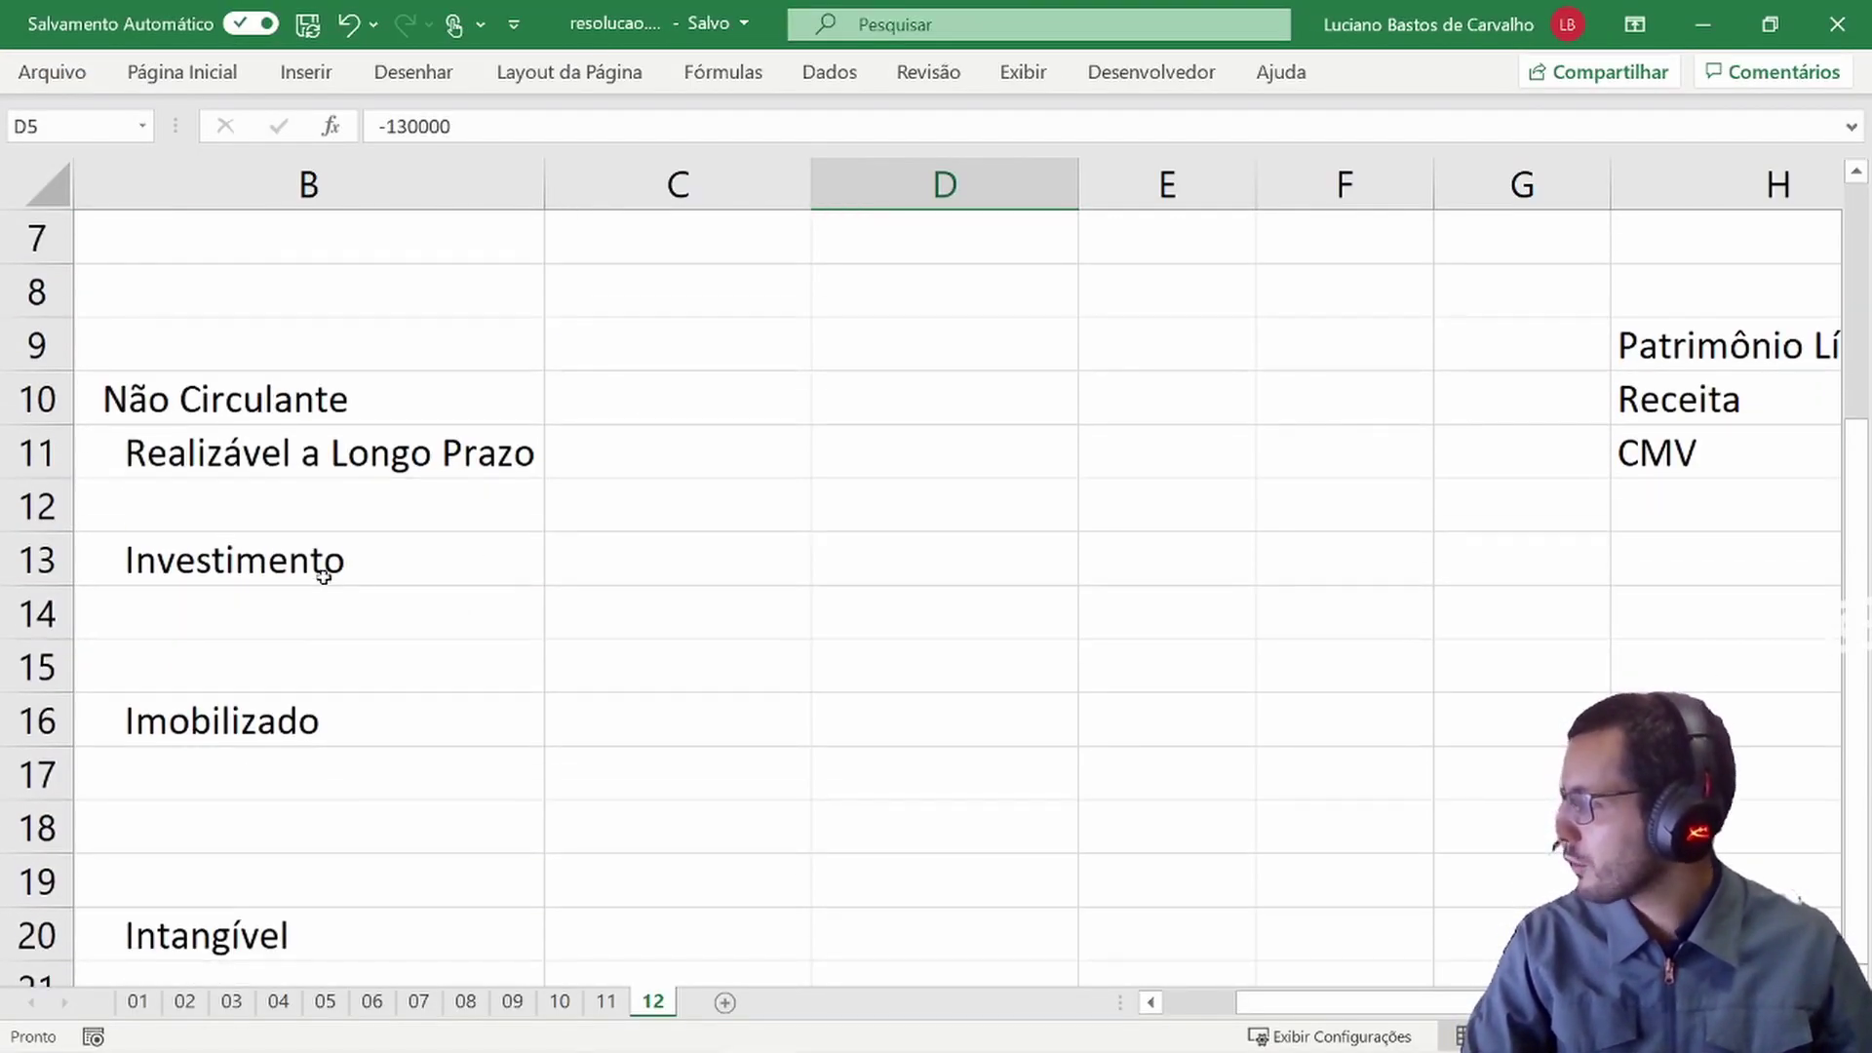
{"action": "left_click_drag", "start_coordinate": [324, 577], "coordinate": [362, 815]}
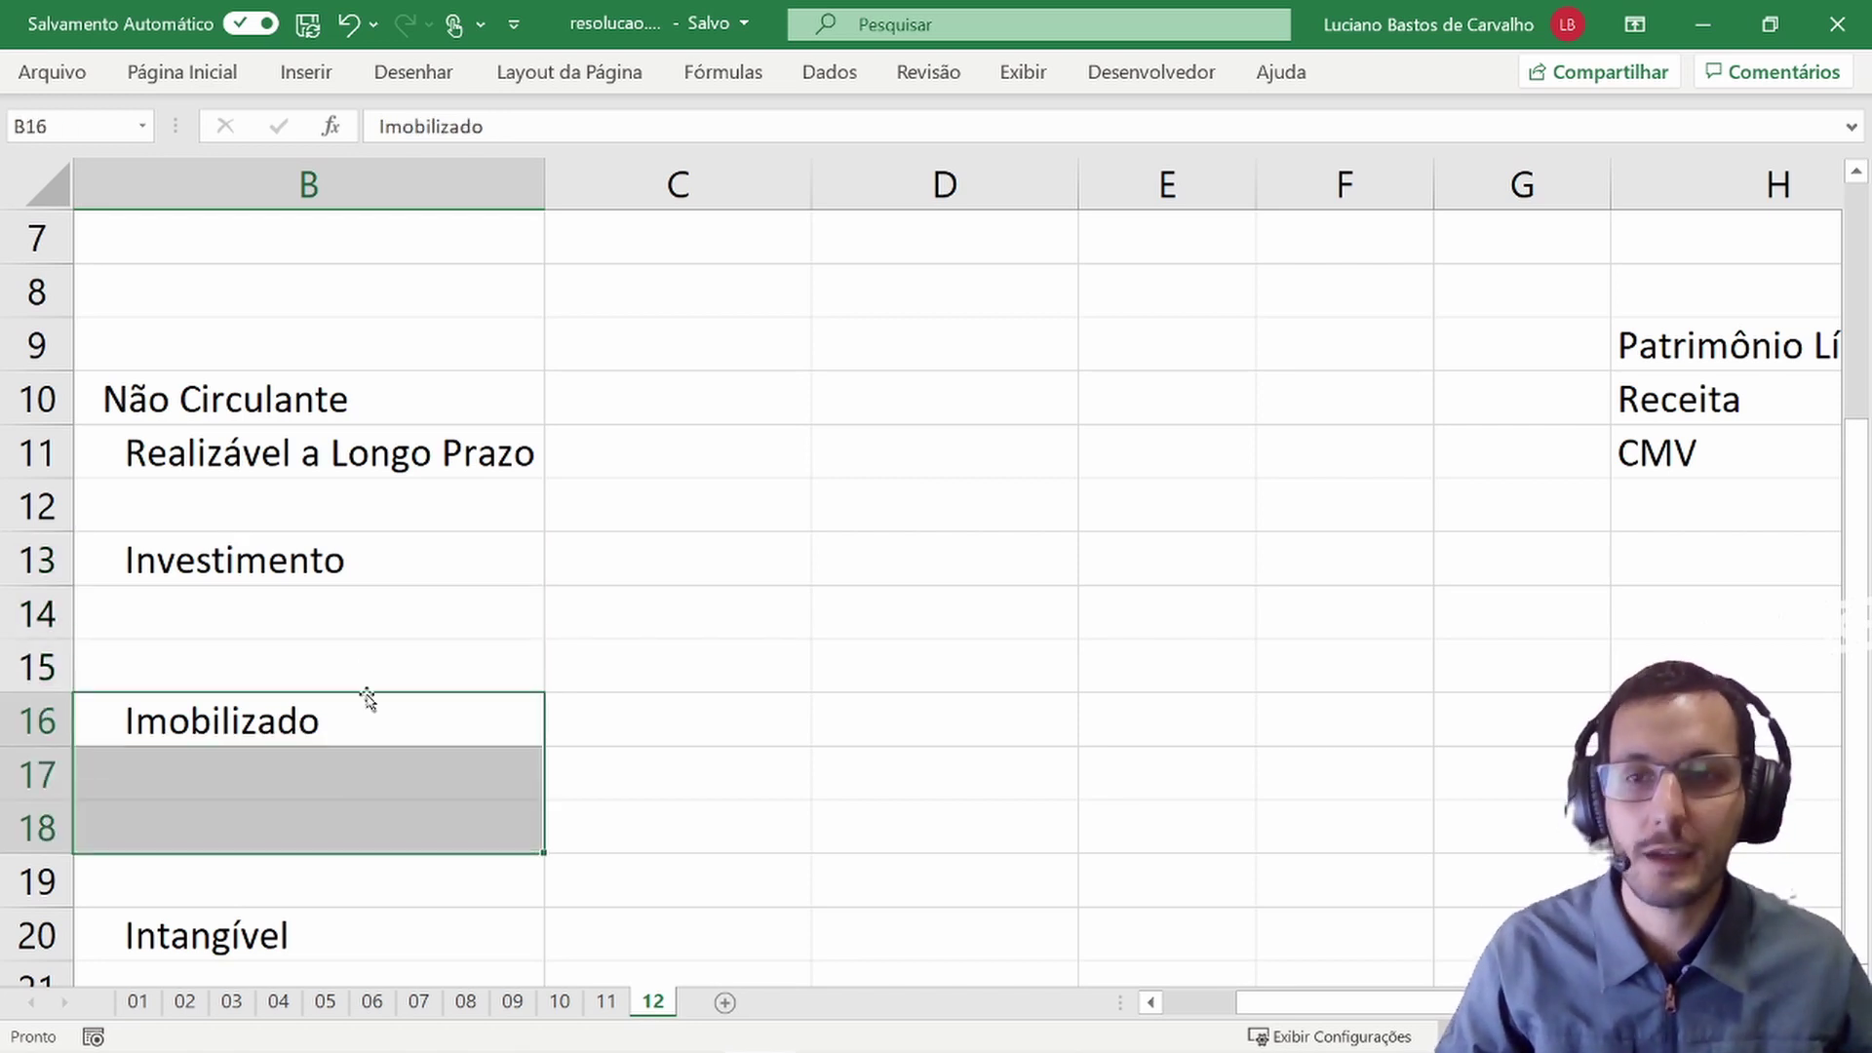
{"action": "left_click_drag", "start_coordinate": [401, 581], "coordinate": [411, 641]}
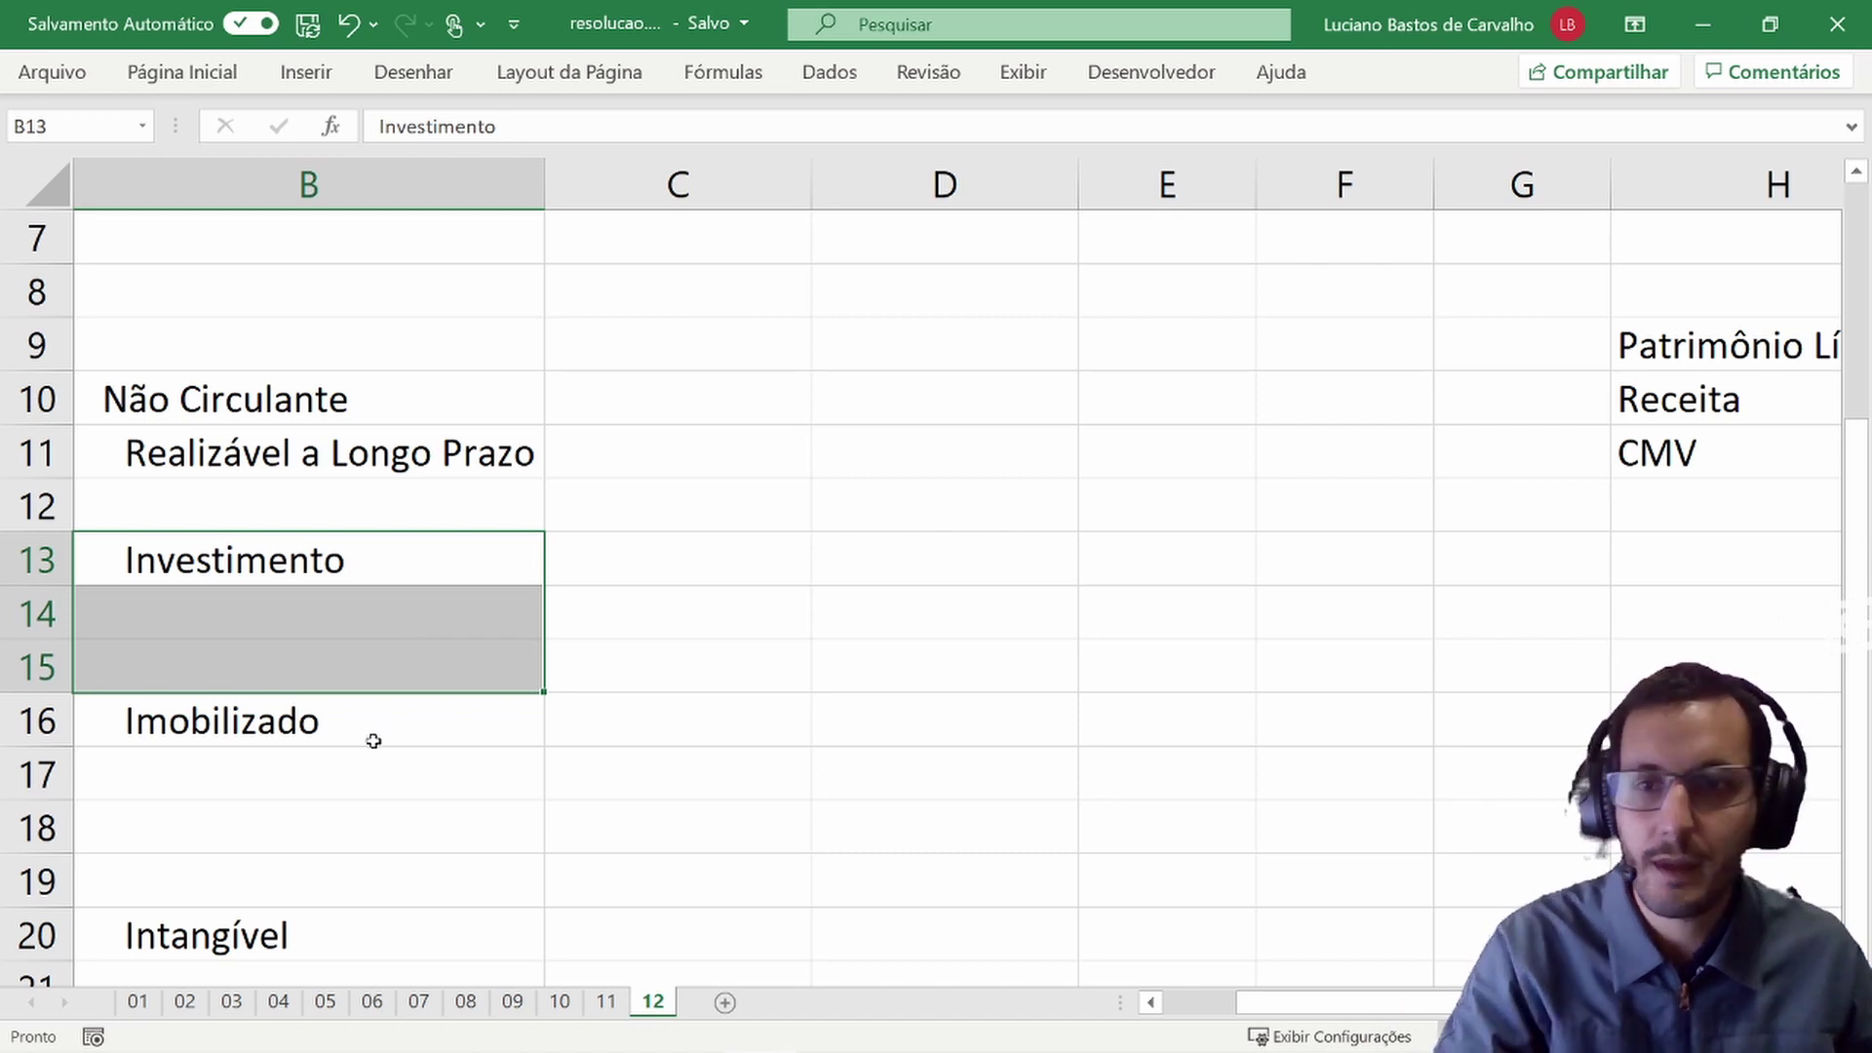
{"action": "left_click_drag", "start_coordinate": [373, 741], "coordinate": [352, 818]}
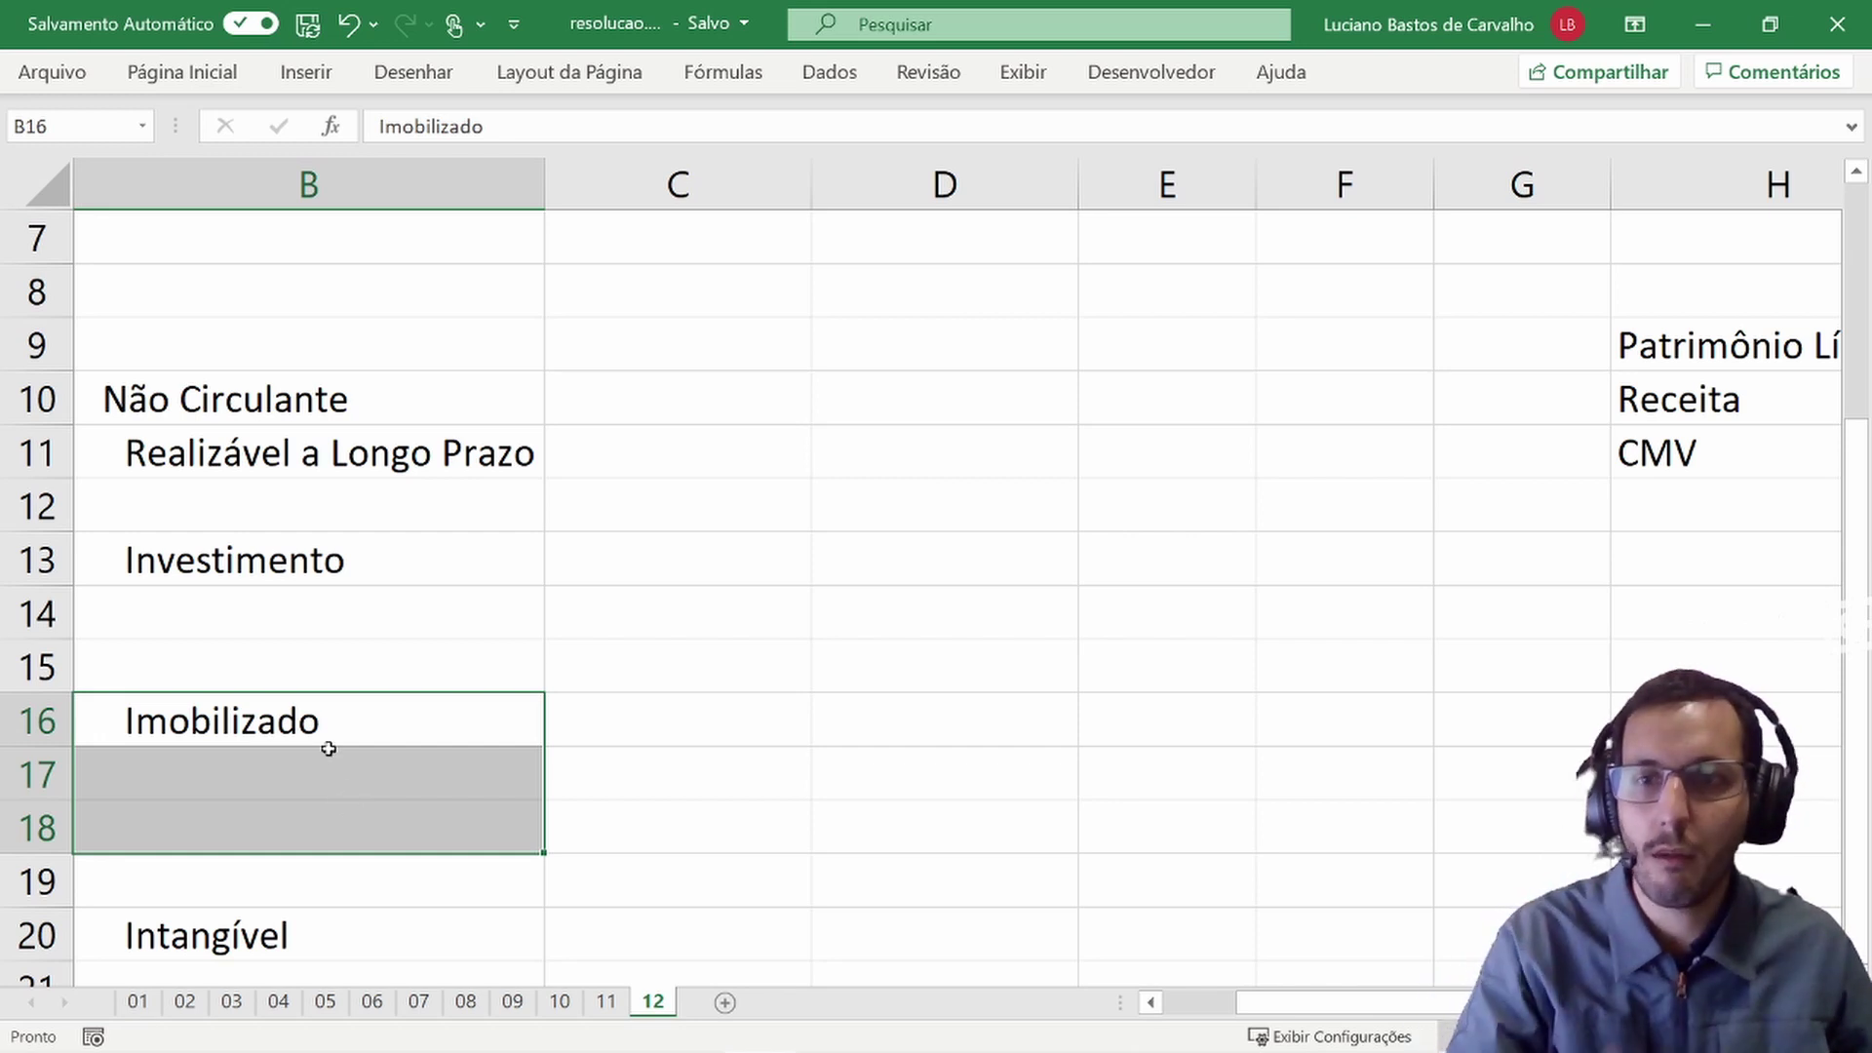
{"action": "left_click_drag", "start_coordinate": [310, 724], "coordinate": [340, 842]}
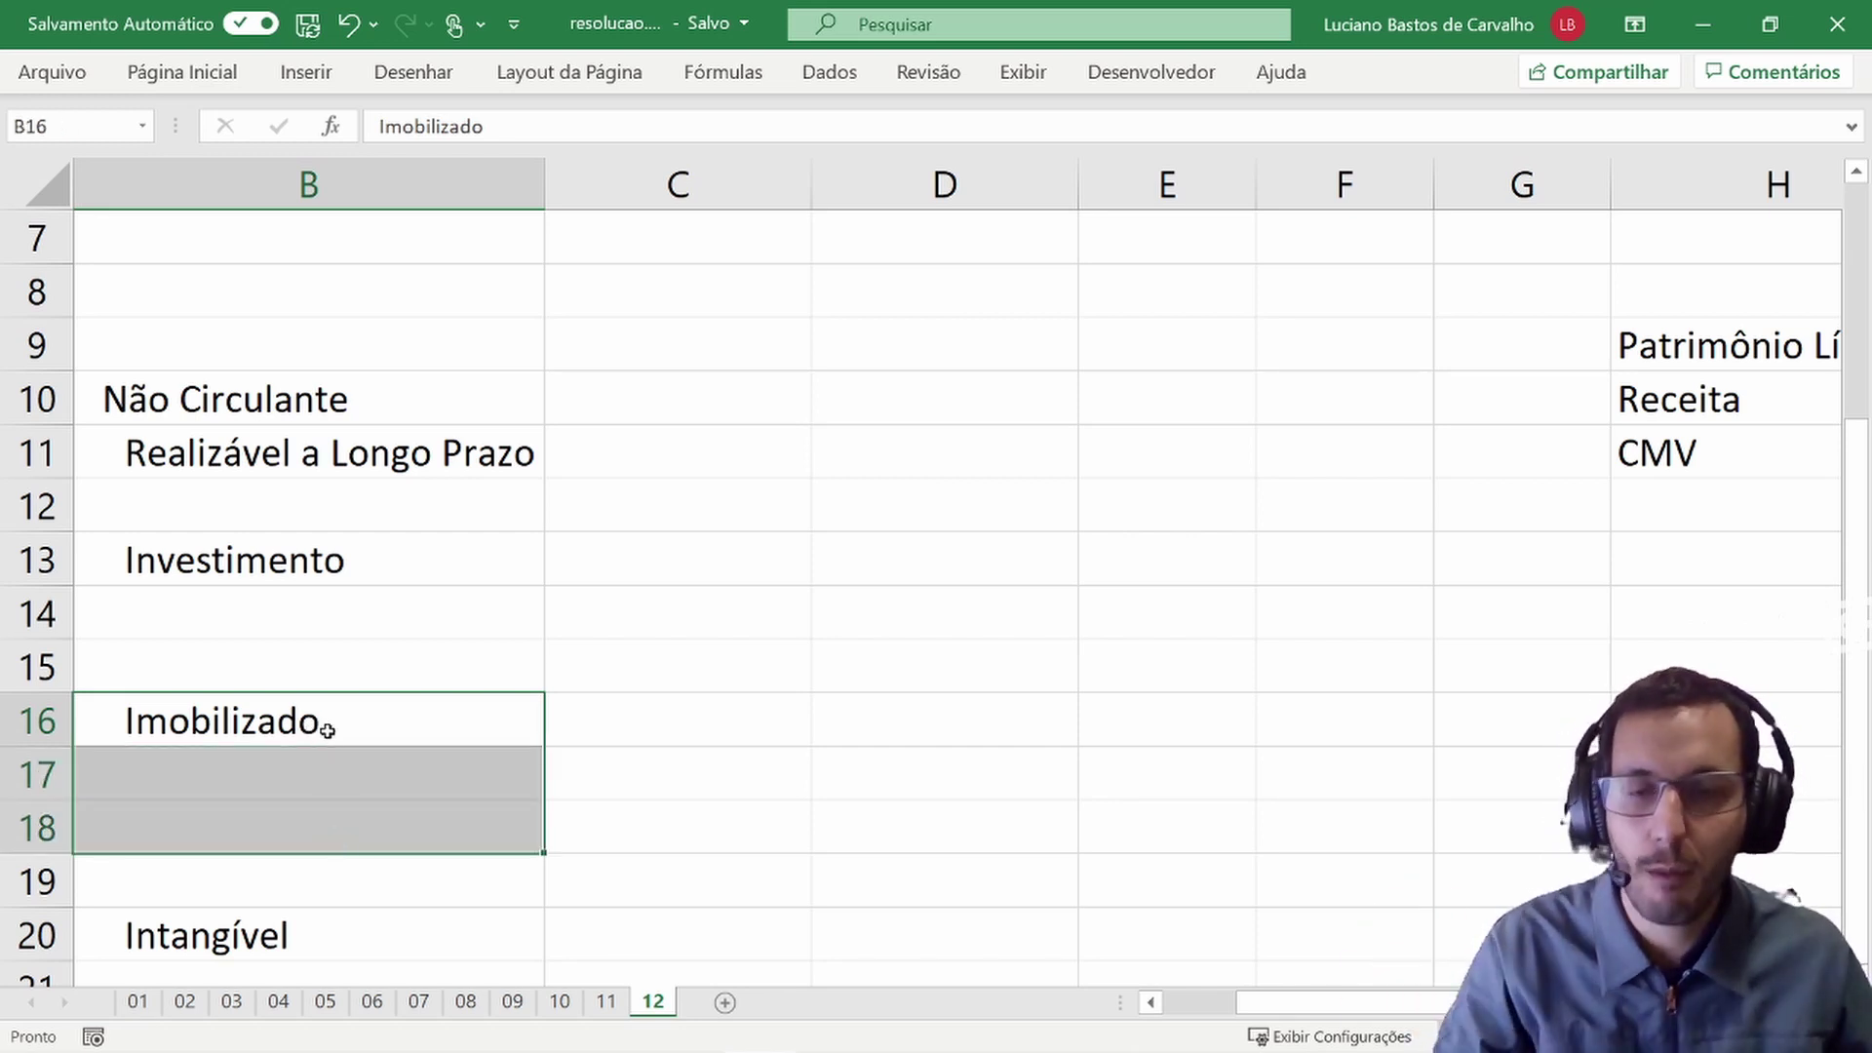
{"action": "left_click_drag", "start_coordinate": [320, 577], "coordinate": [340, 666]}
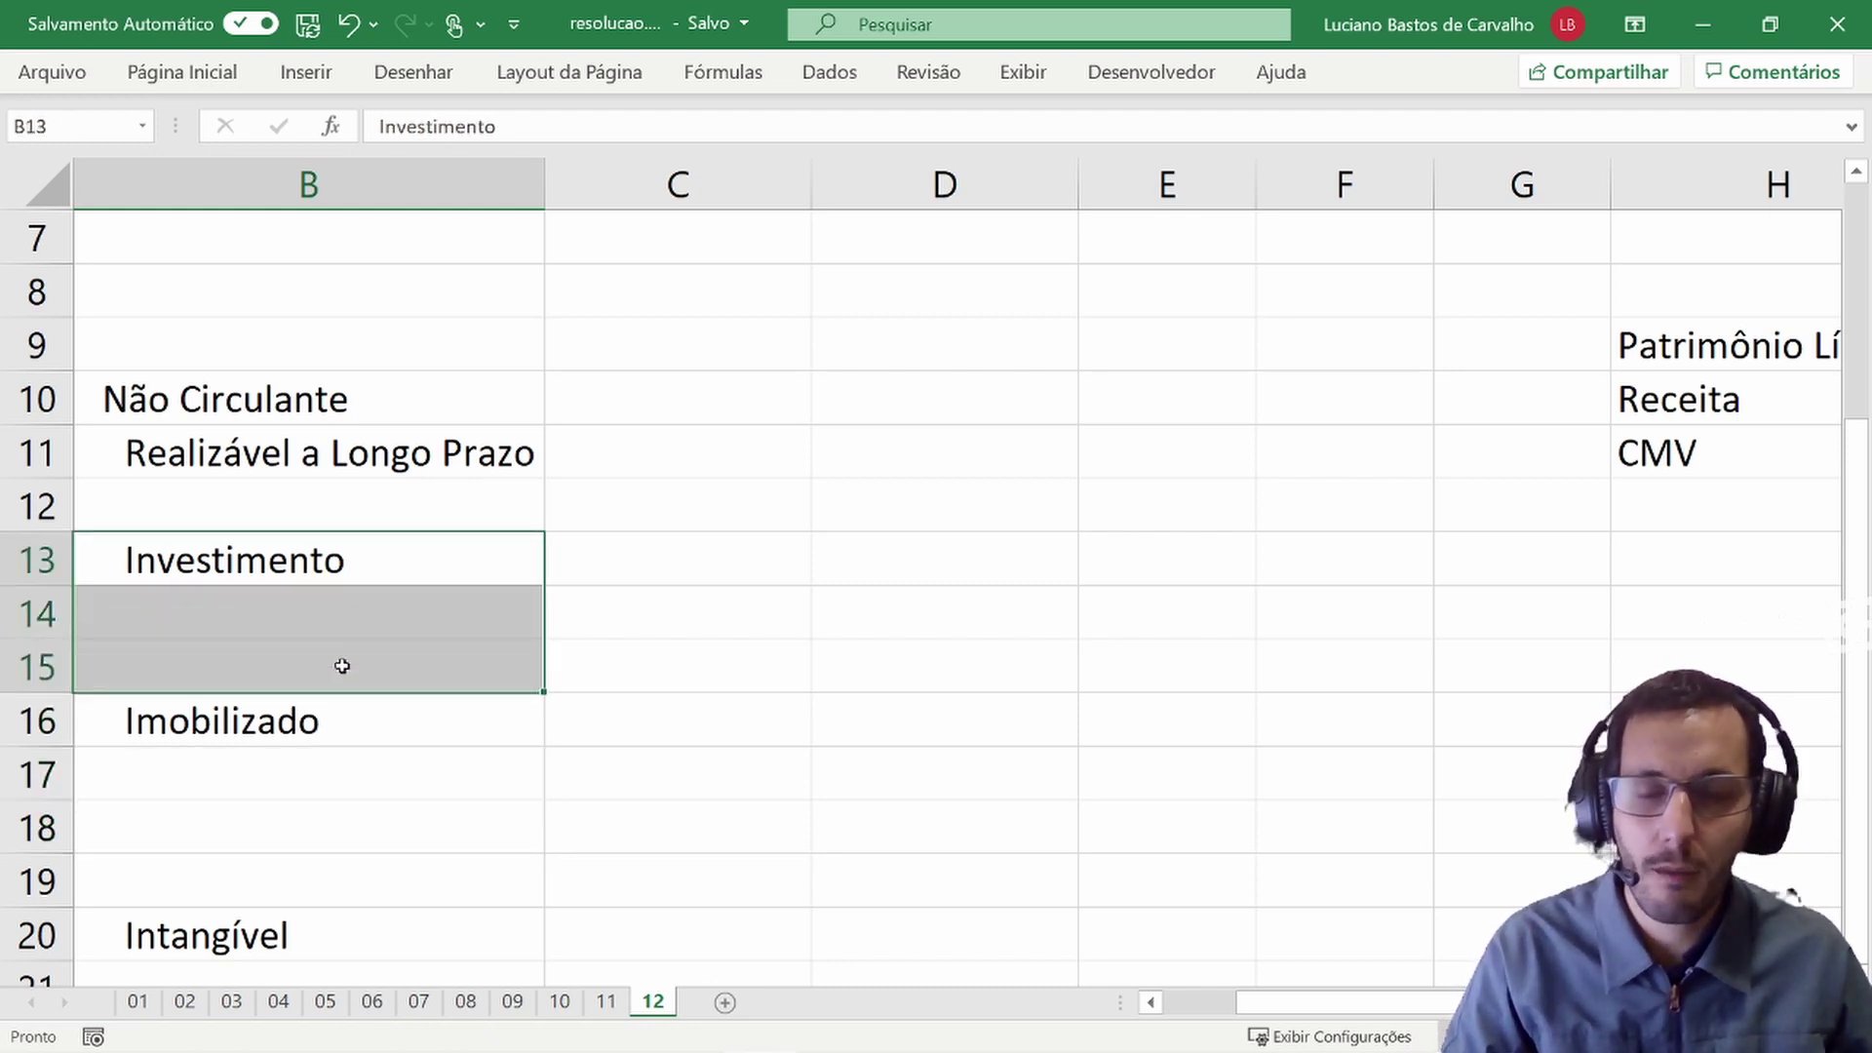
{"action": "left_click", "coordinate": [321, 600]}
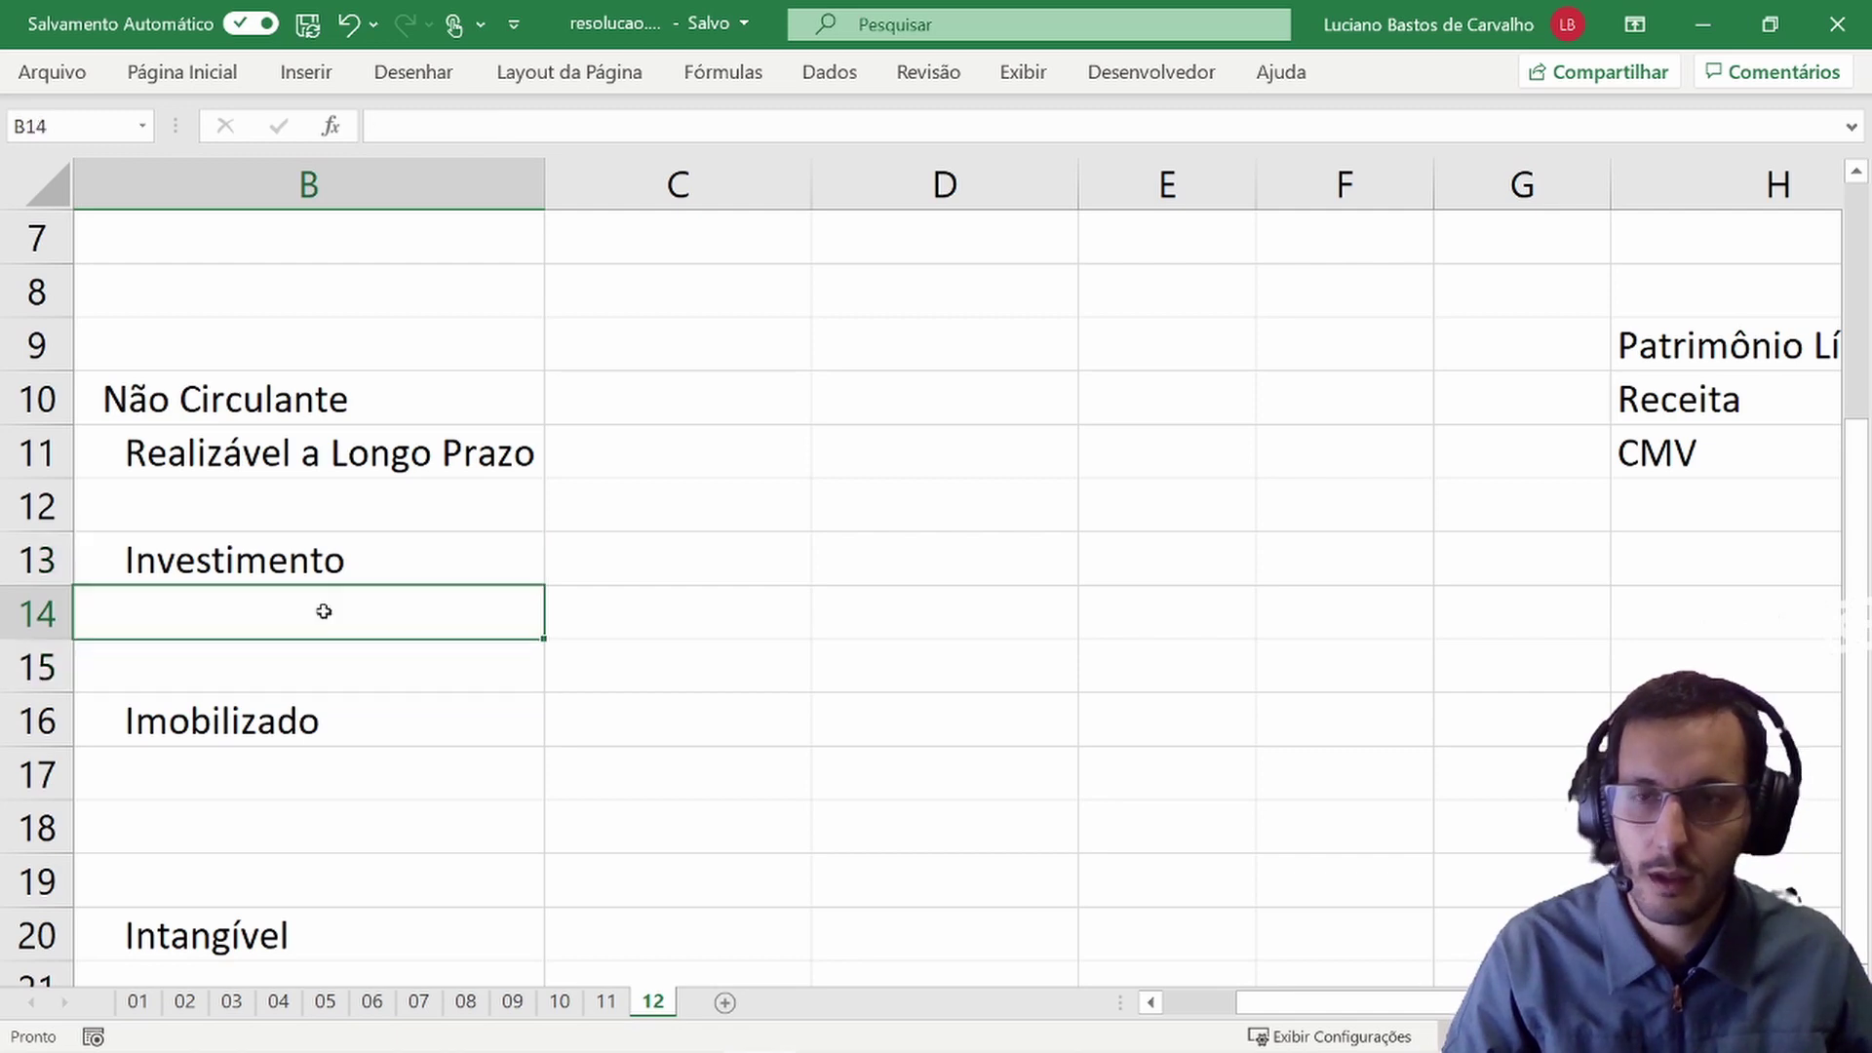
- Highlight the exam PDF's sentence about keeping the land for long-term capital appreciation
{"action": "key", "text": "alt+Tab"}
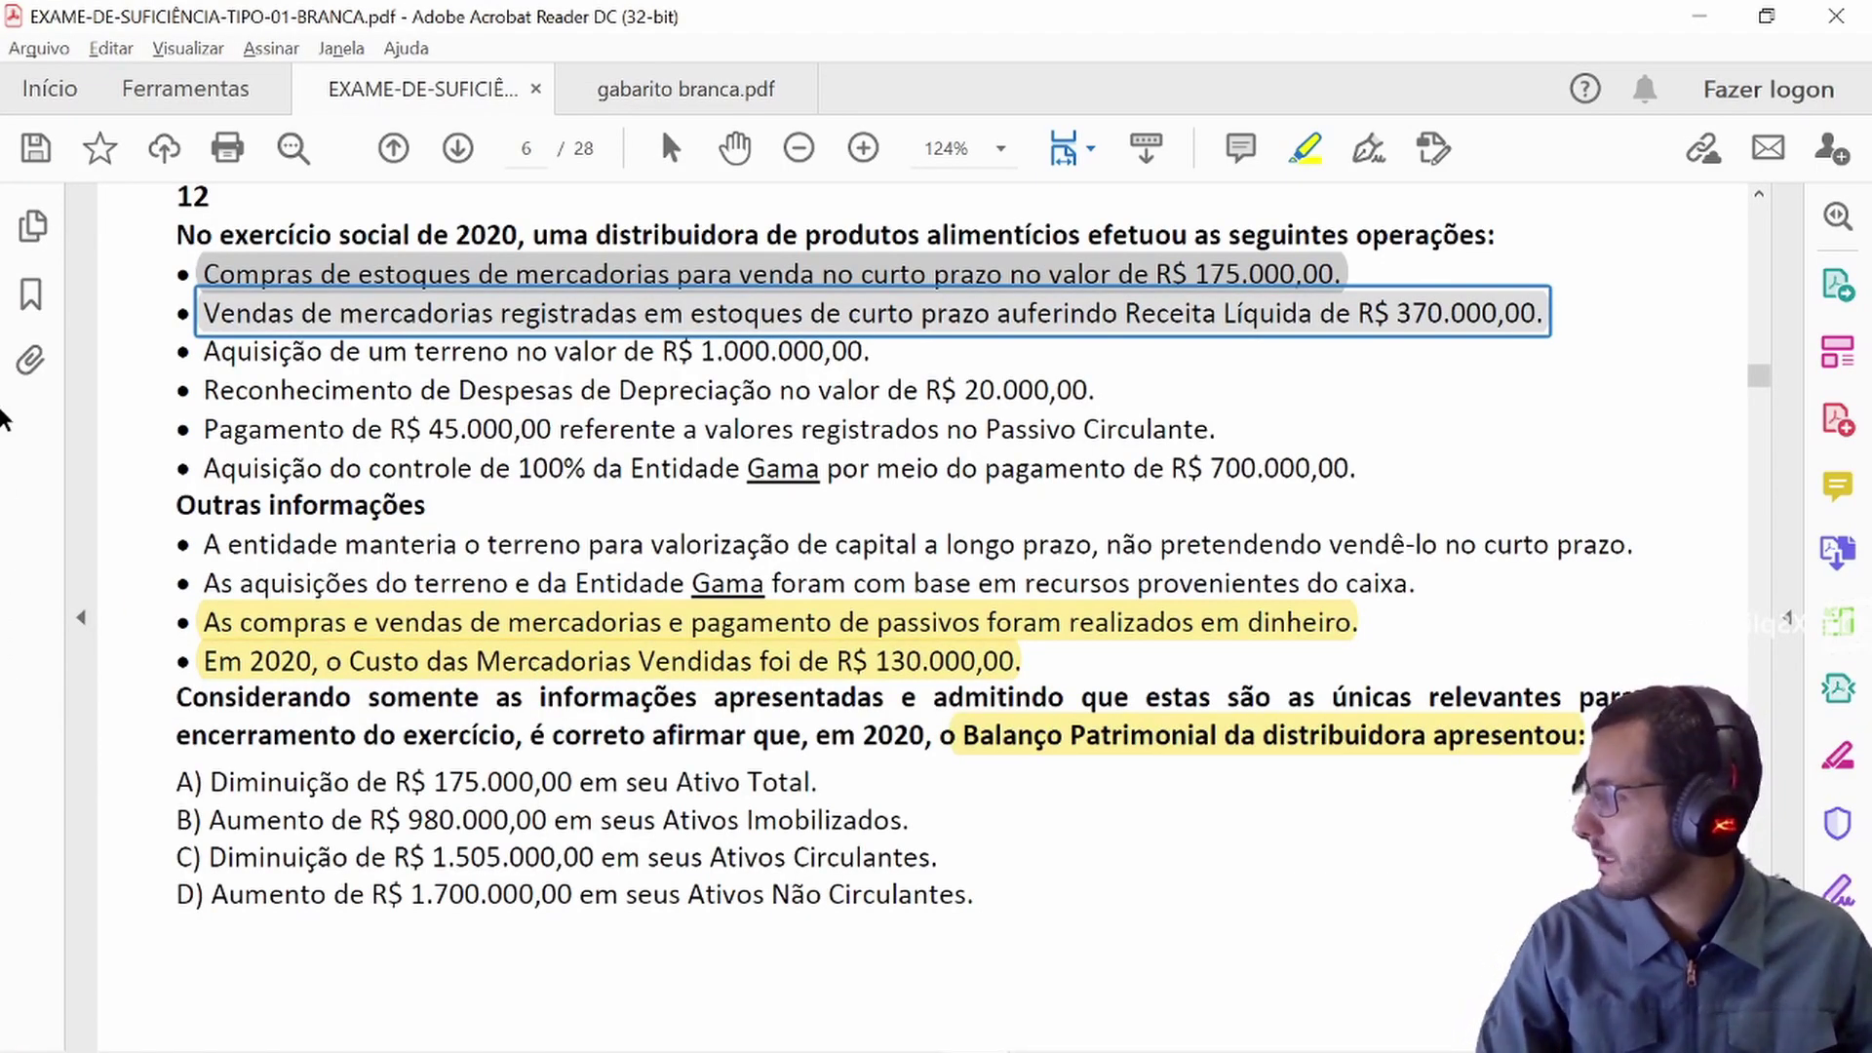
{"action": "left_click_drag", "start_coordinate": [196, 543], "coordinate": [1661, 544]}
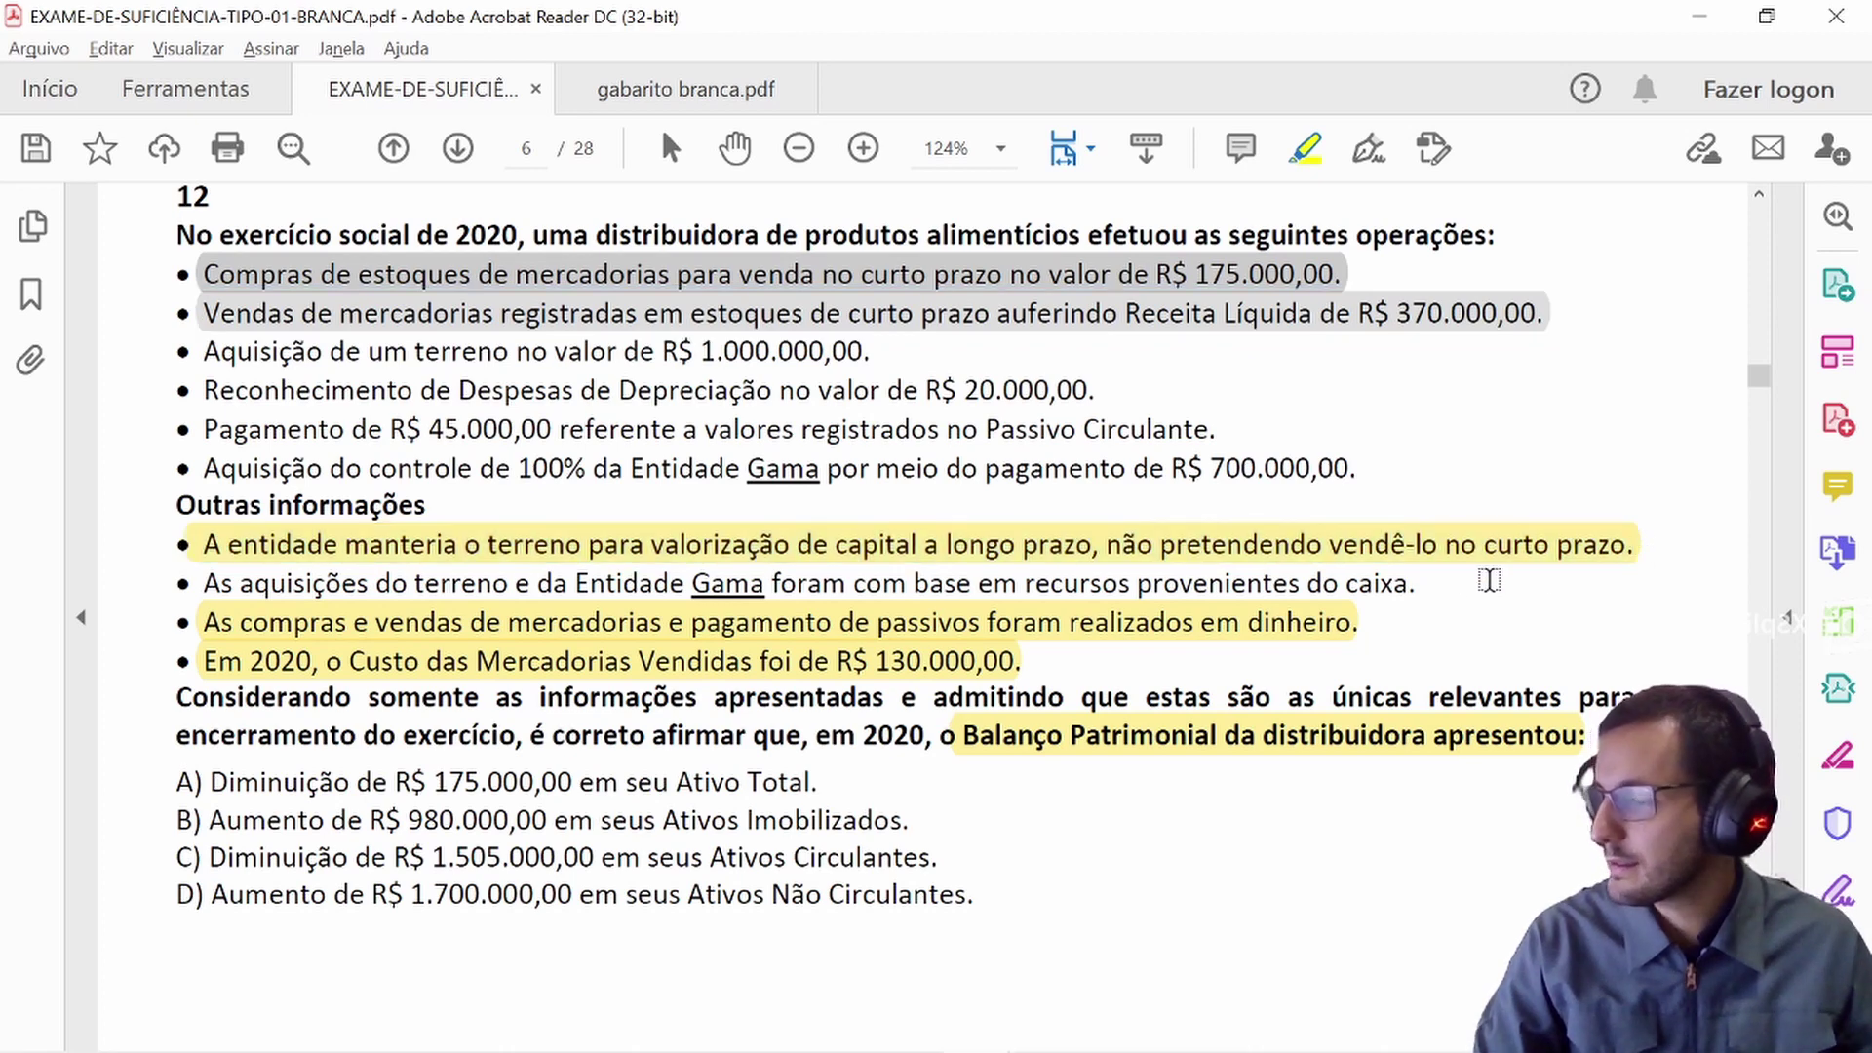
{"action": "key", "text": "alt+Tab"}
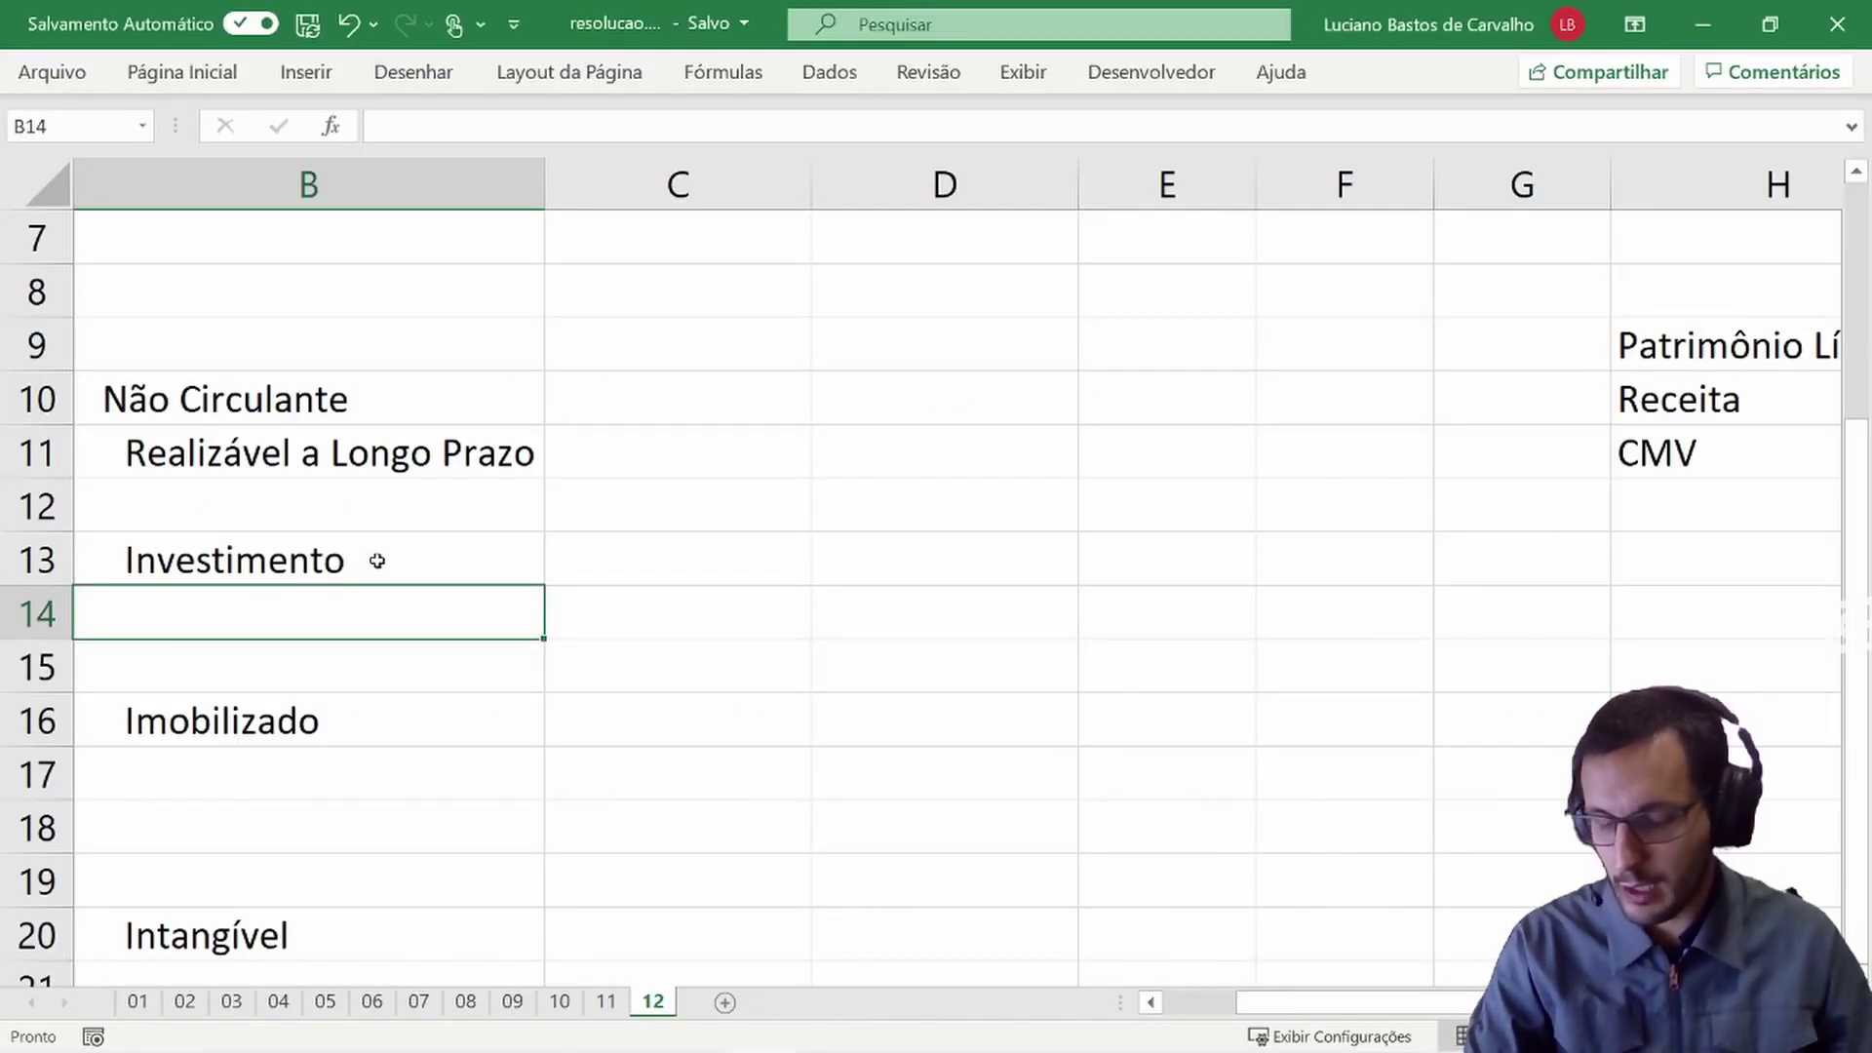
- Enter the account name Terreno in B14 under the Investimento group
{"action": "type", "text": "tERRE"}
{"action": "key", "text": "BackSpace"}
{"action": "key", "text": "BackSpace"}
{"action": "key", "text": "BackSpace"}
{"action": "key", "text": "BackSpace"}
{"action": "key", "text": "BackSpace"}
{"action": "type", "text": "T"}
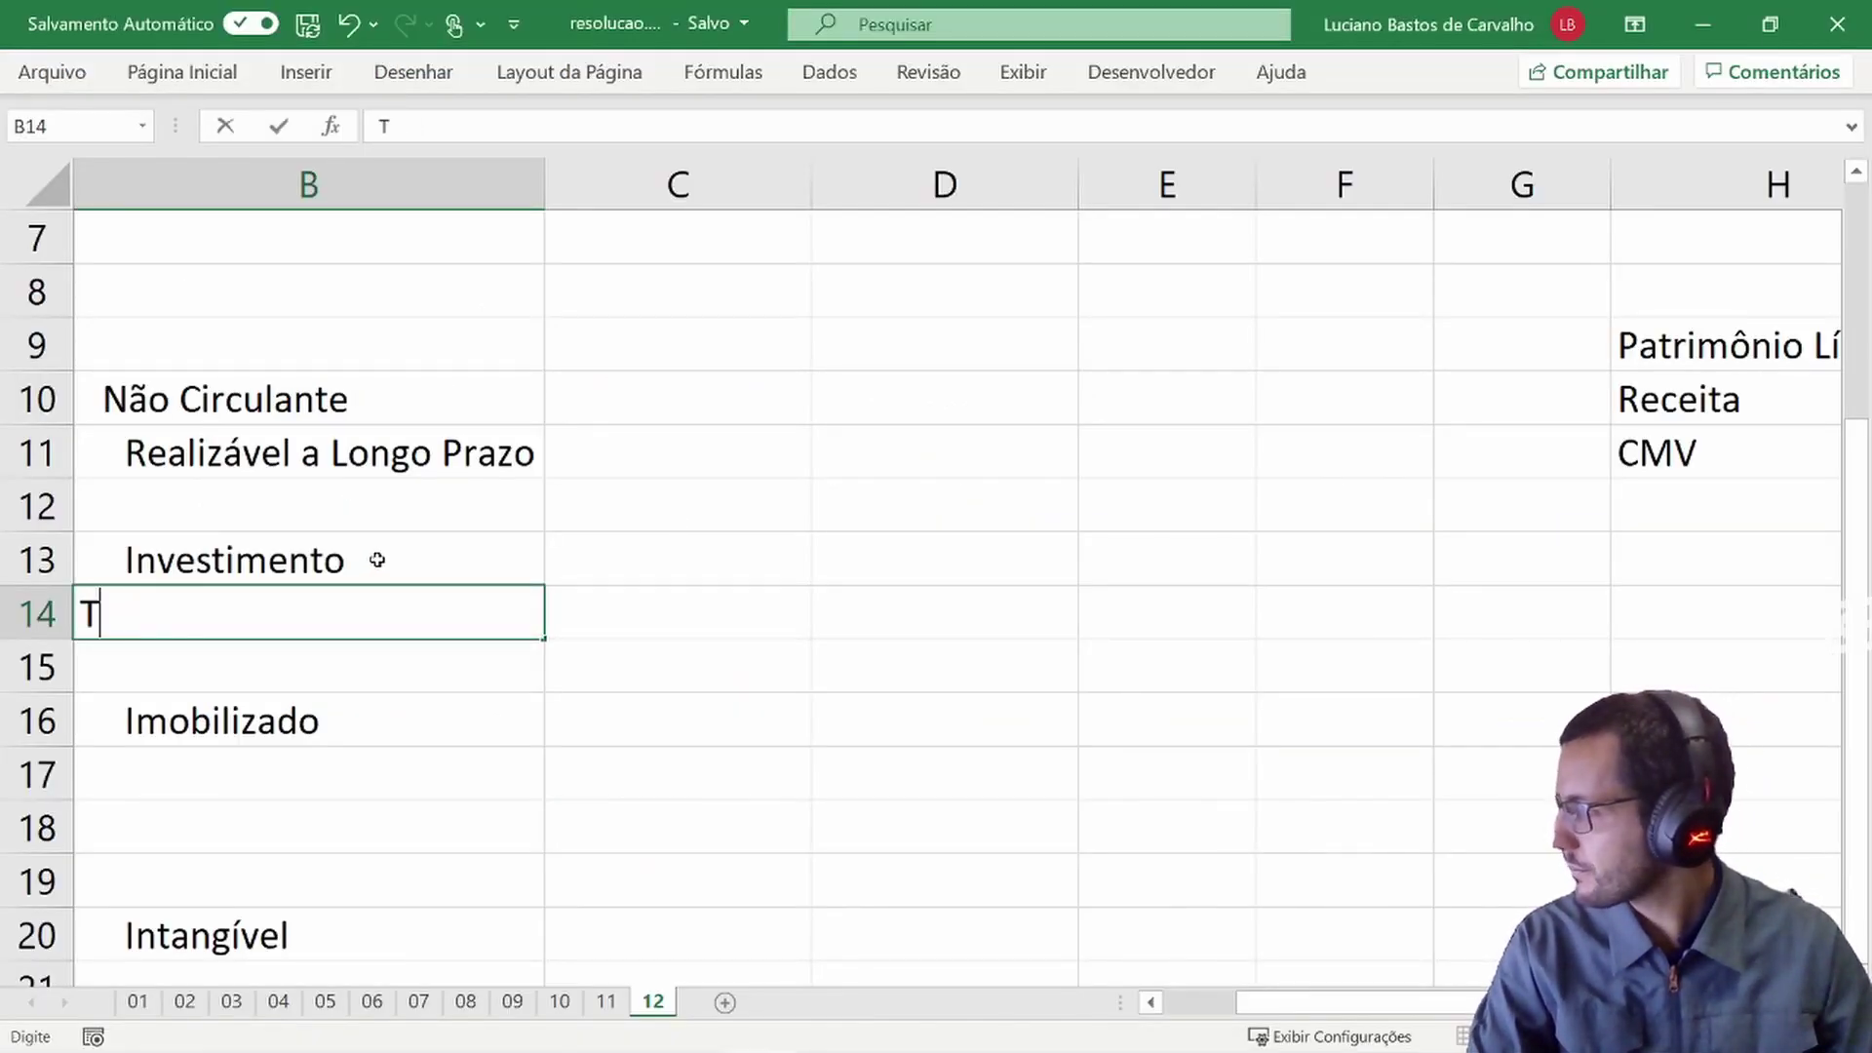
{"action": "type", "text": "erren"}
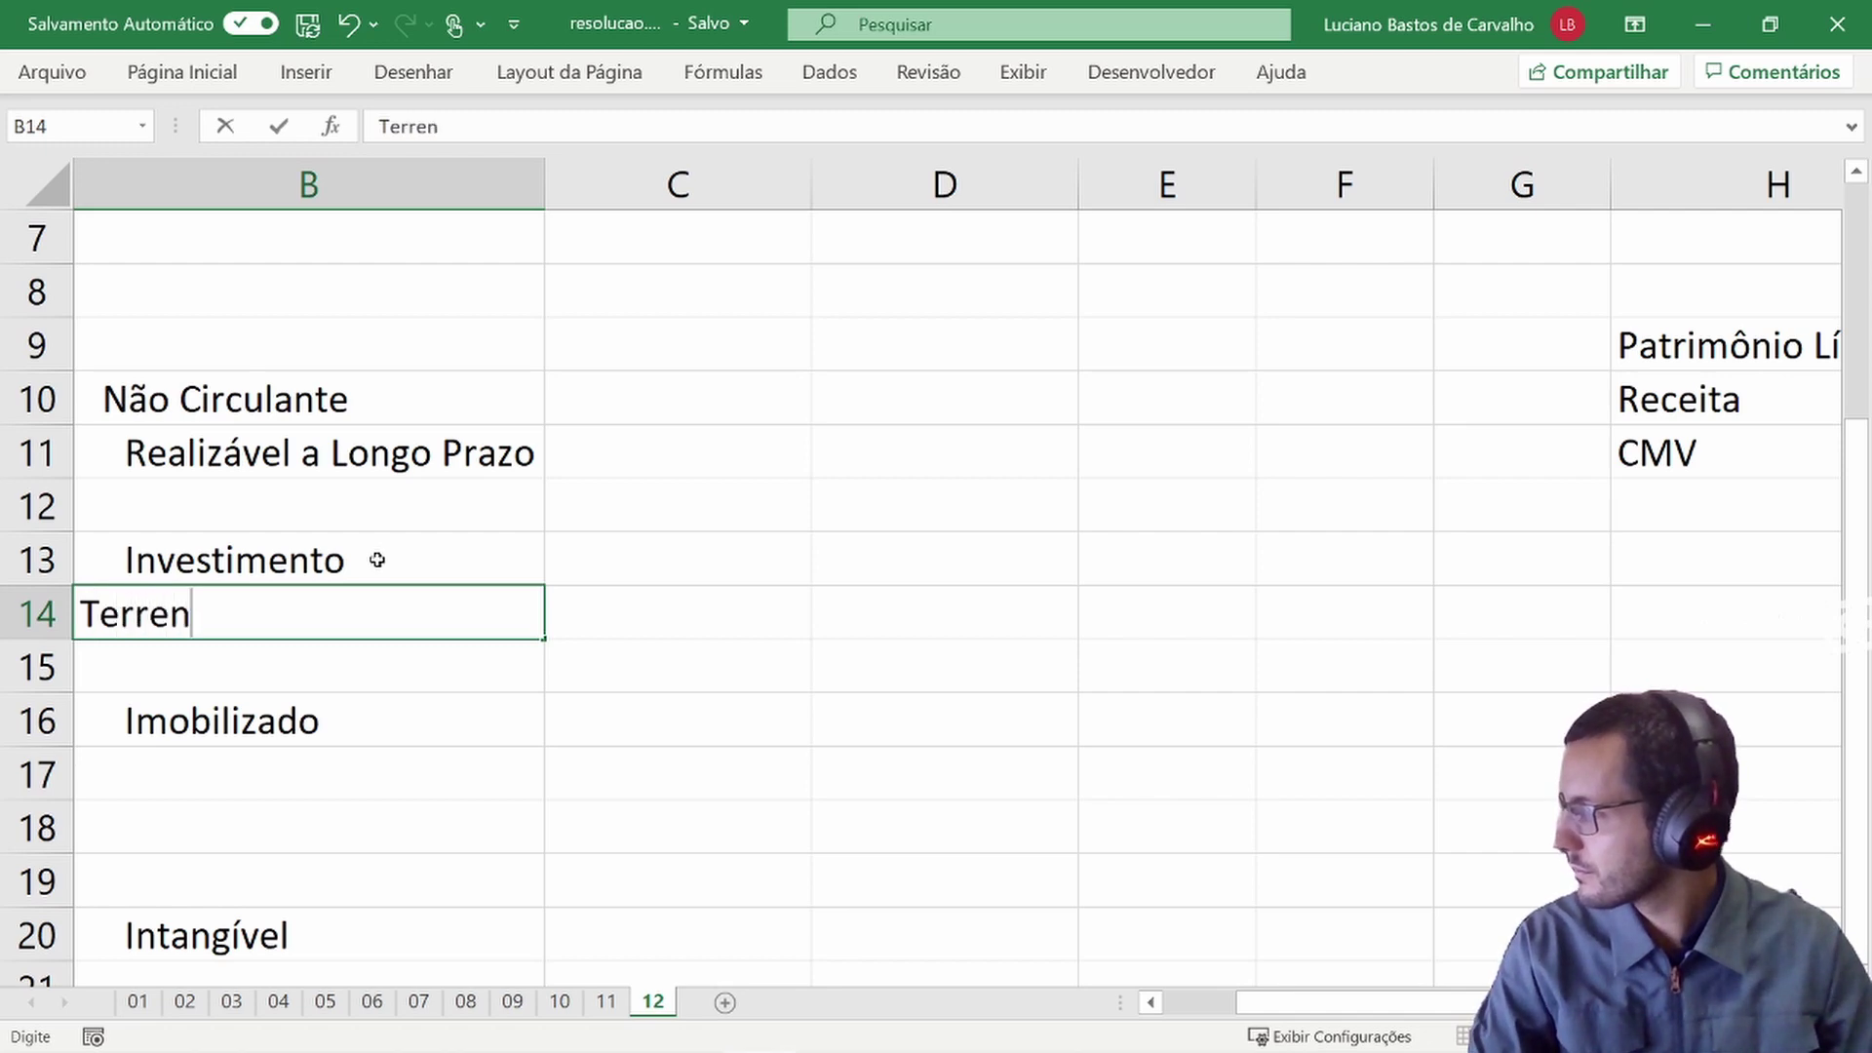
{"action": "type", "text": "o"}
{"action": "key", "text": "Return"}
- Enter 1000000 in C14 for Terreno, checking the amount against the exam PDF, and format it as currency in reais
{"action": "key", "text": "alt+Tab"}
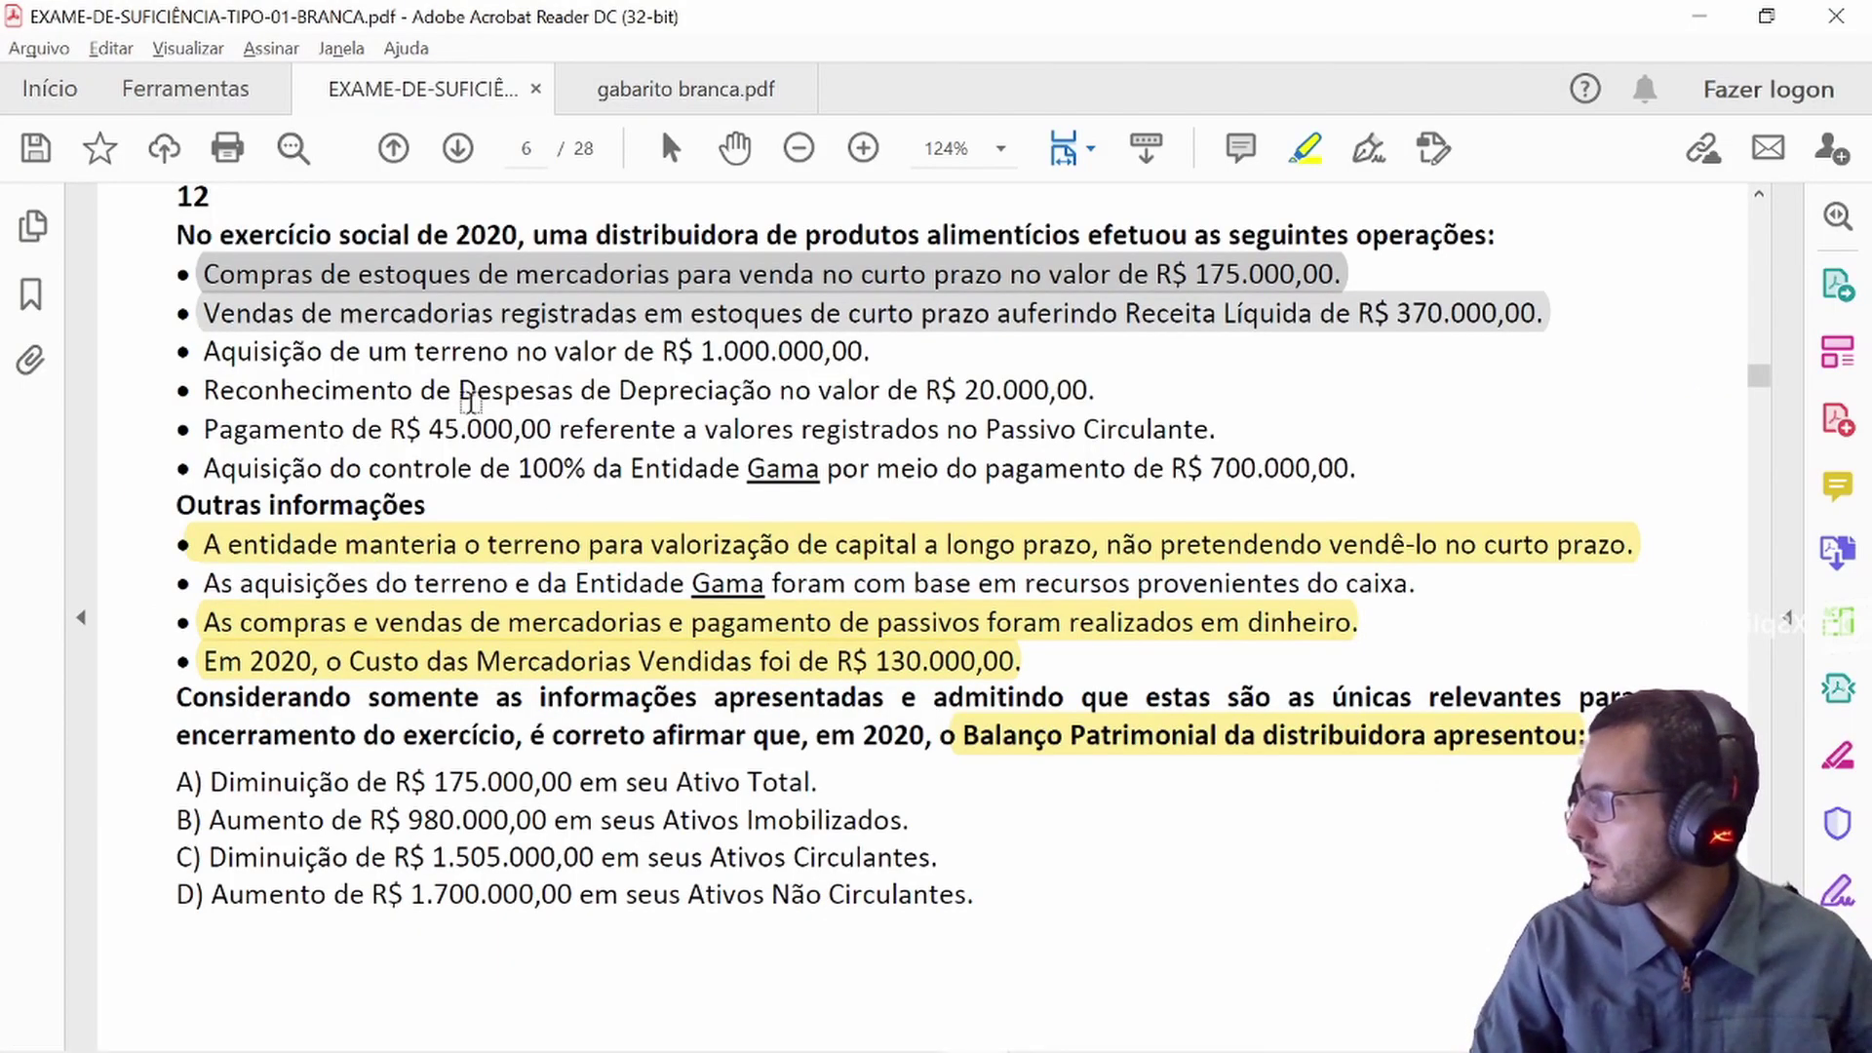
{"action": "key", "text": "alt+Tab"}
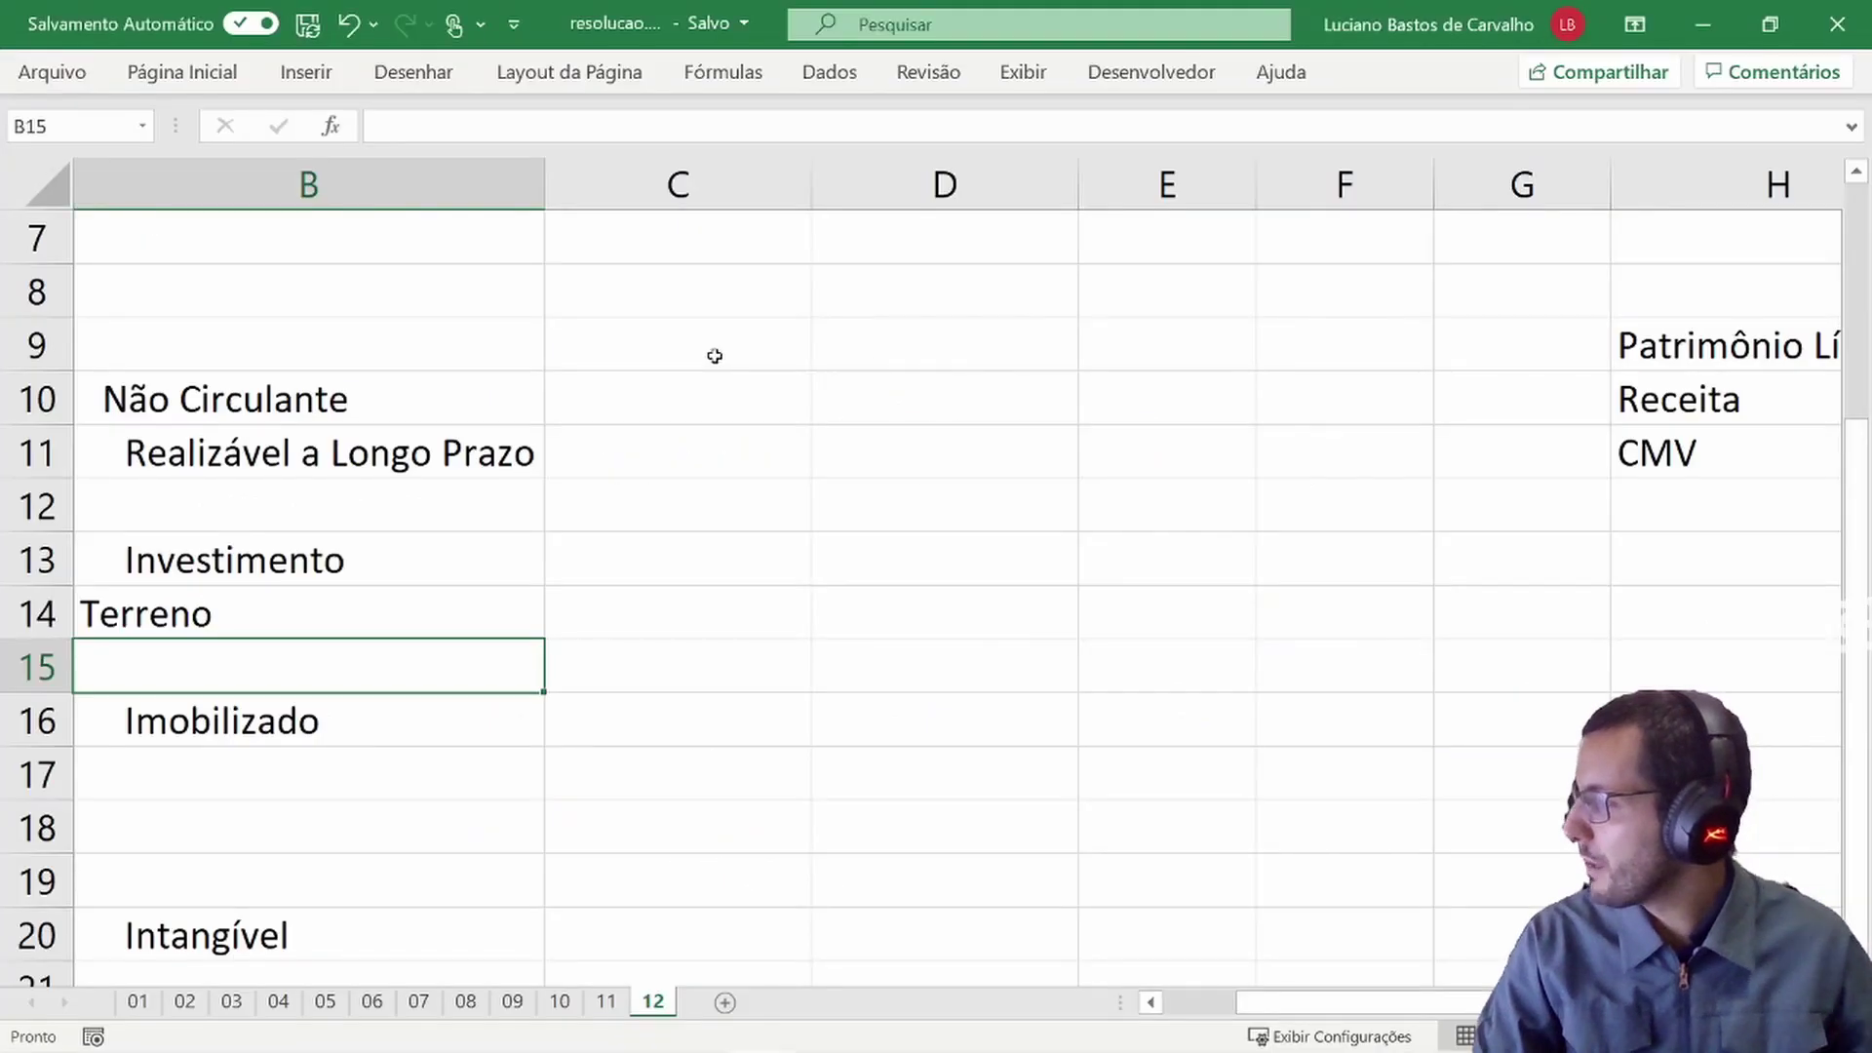
{"action": "key", "text": "Right"}
{"action": "key", "text": "Up"}
{"action": "type", "text": "1000"}
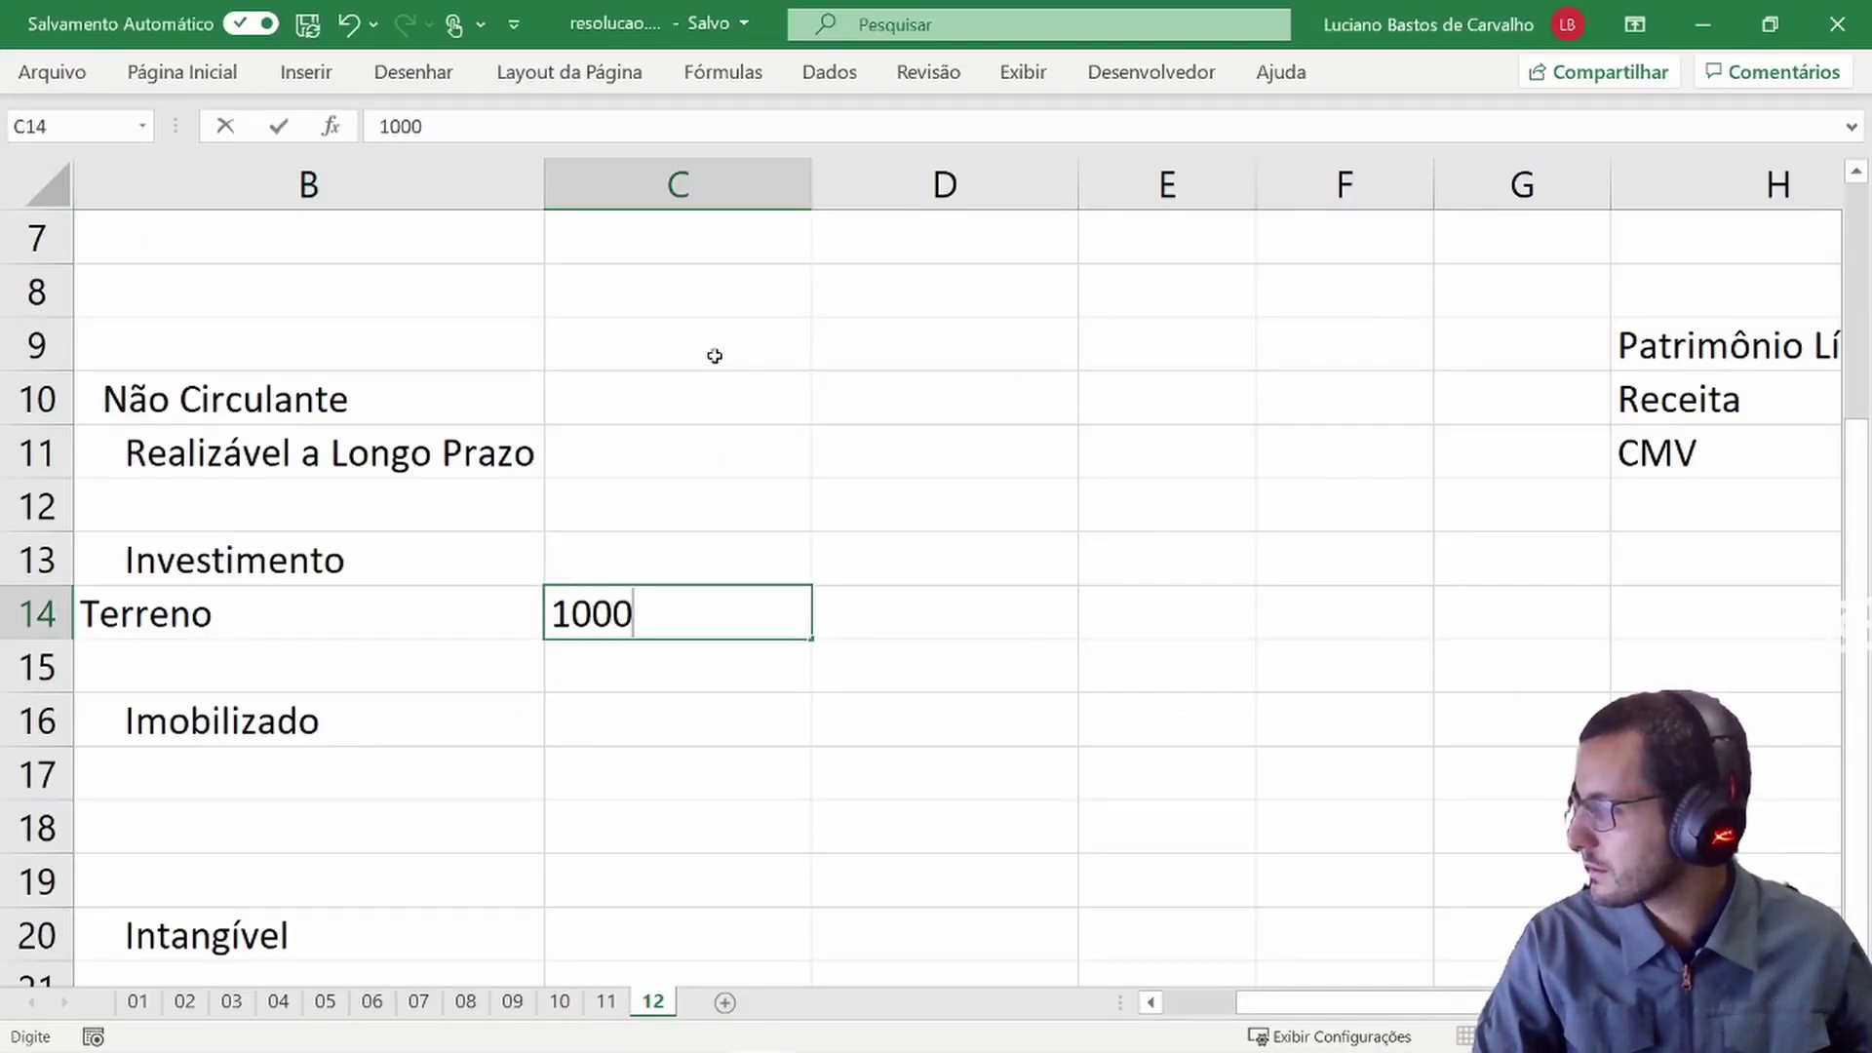
{"action": "type", "text": "000"}
{"action": "key", "text": "Return"}
{"action": "key", "text": "Up"}
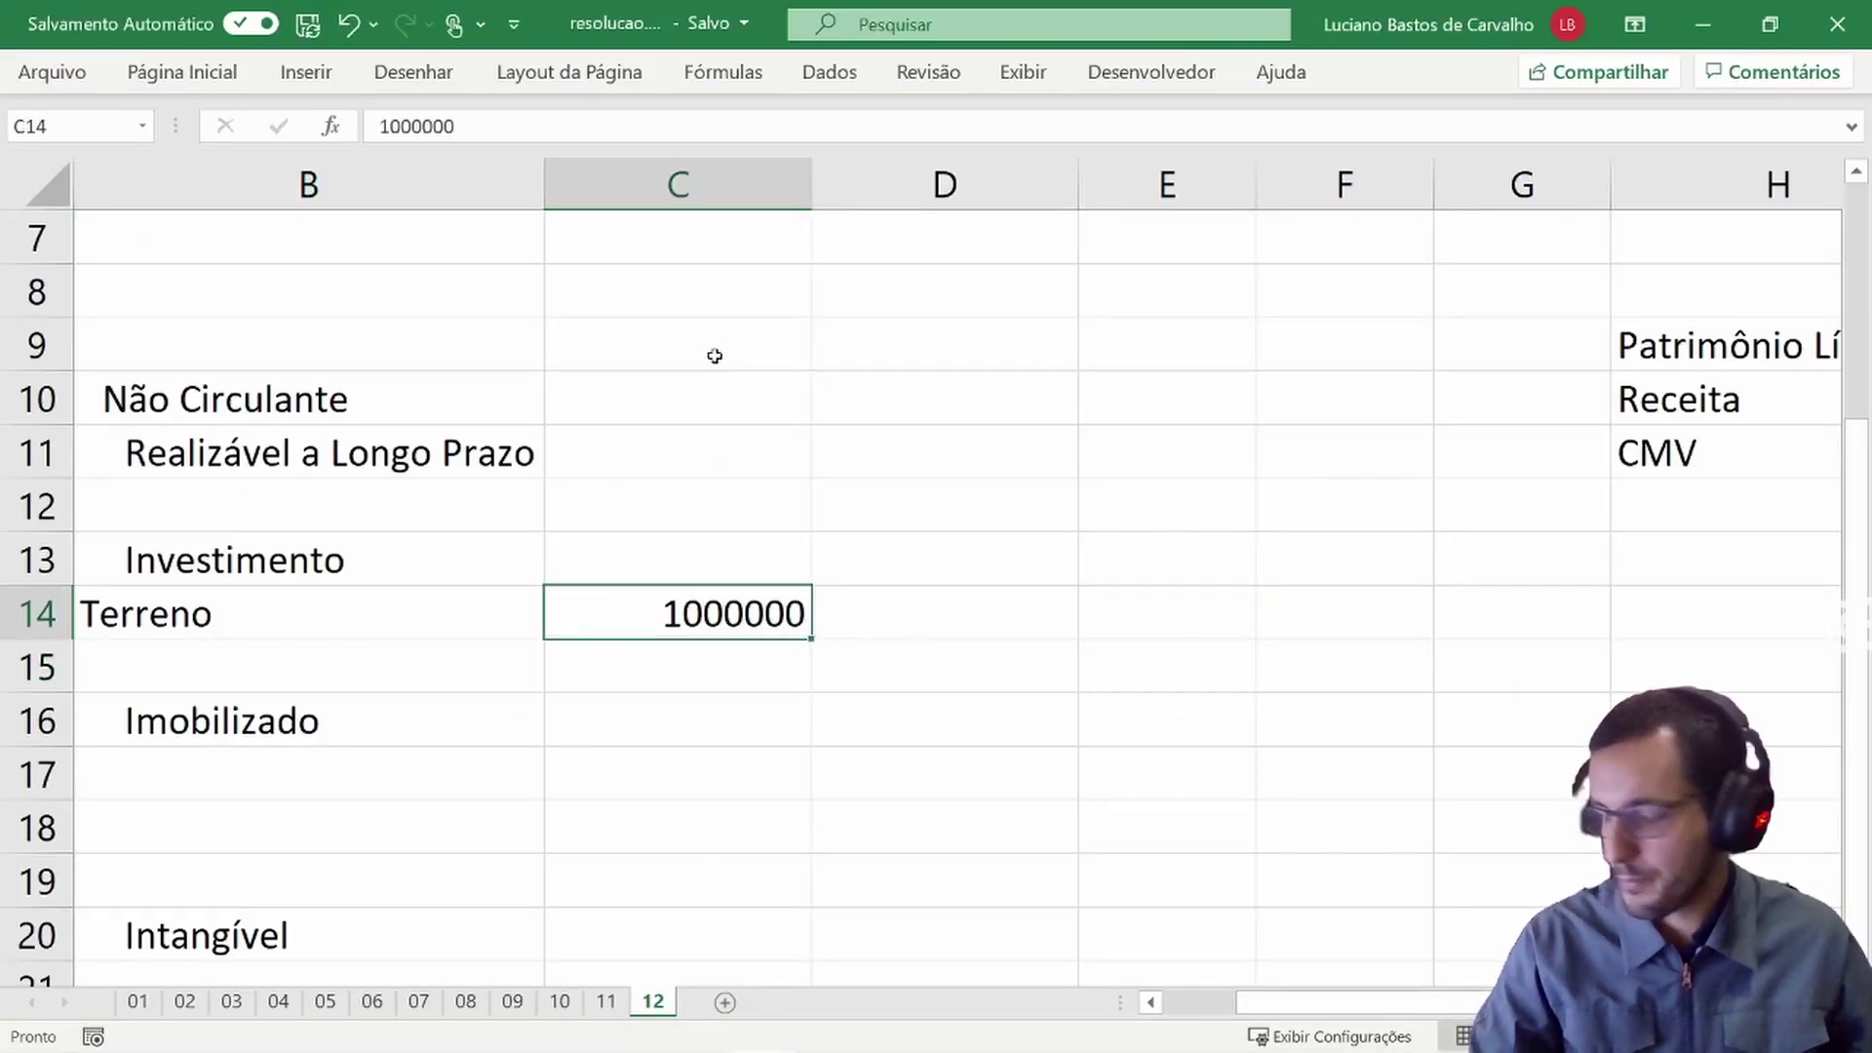
{"action": "key", "text": "ctrl+shift+4"}
- Highlight the exam PDF's sentence on the land and Entidade Gama acquisitions coming from cash resources, and return to the Excel sheet
{"action": "key", "text": "alt+Tab"}
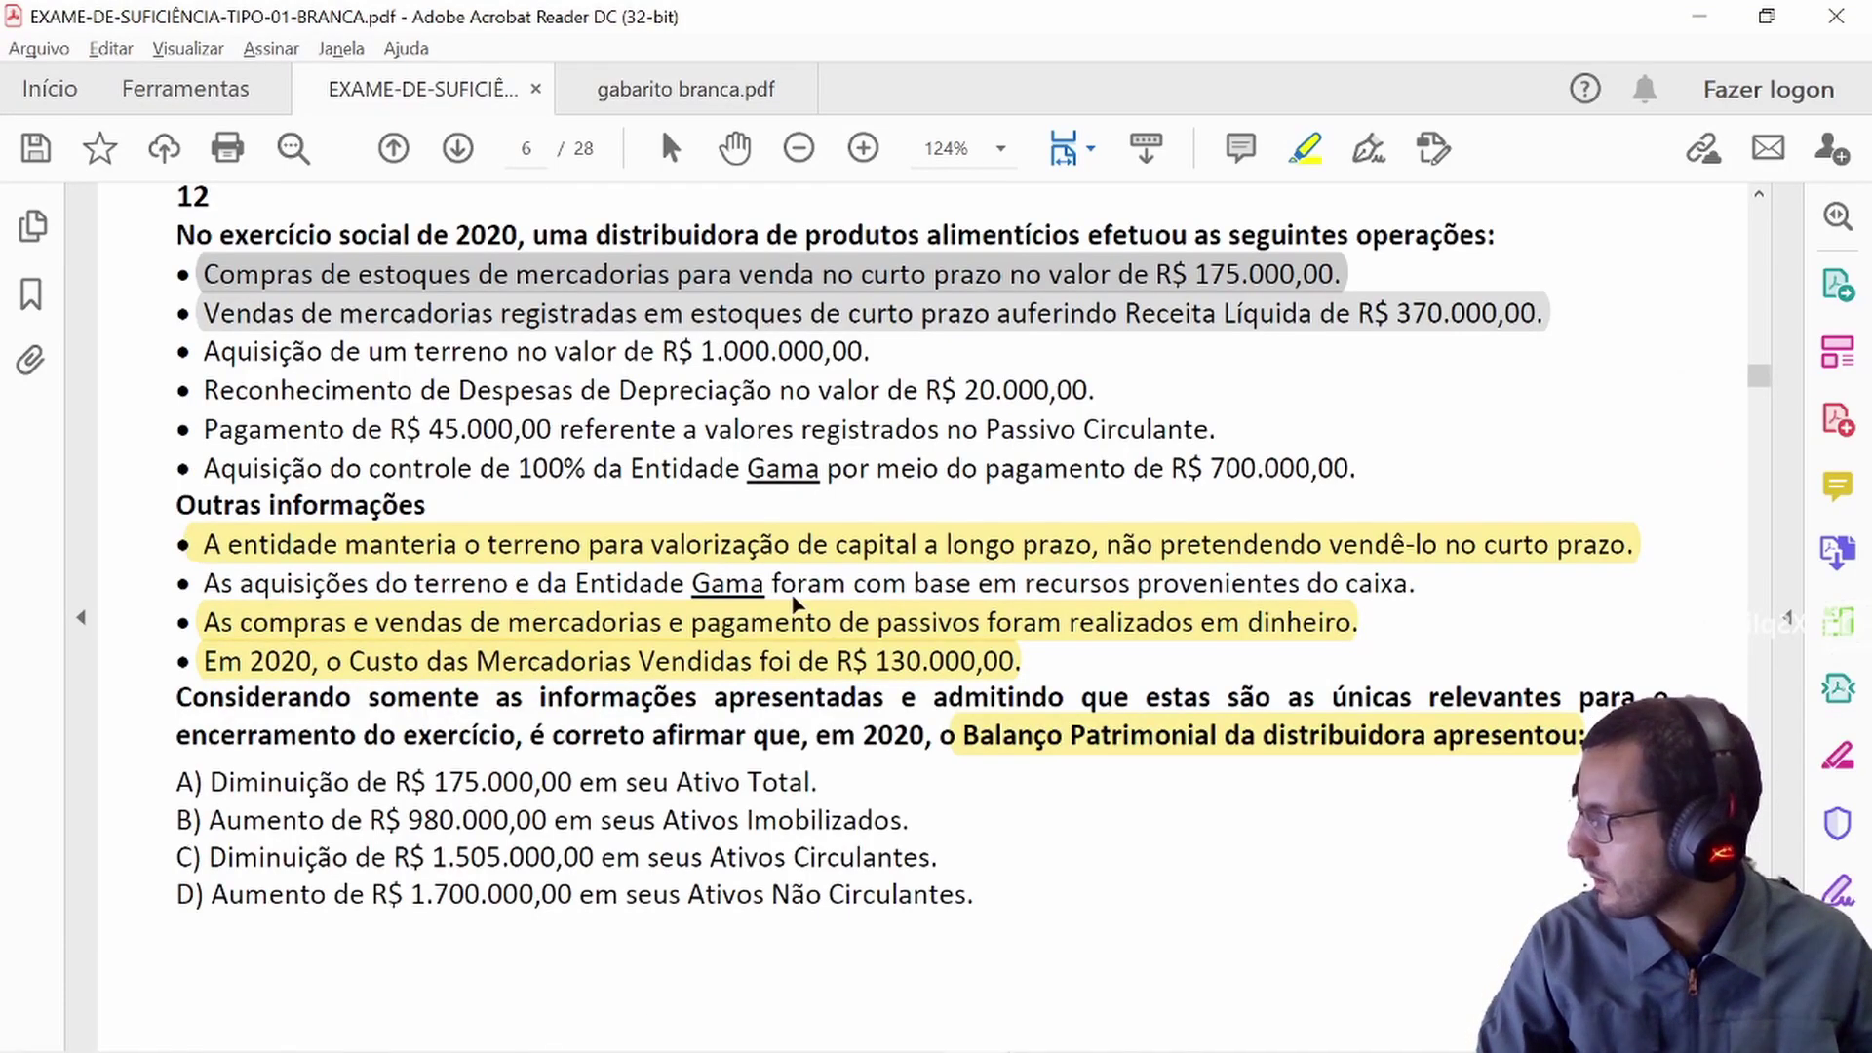
{"action": "left_click_drag", "start_coordinate": [1415, 583], "coordinate": [234, 583]}
{"action": "key", "text": "alt+Tab"}
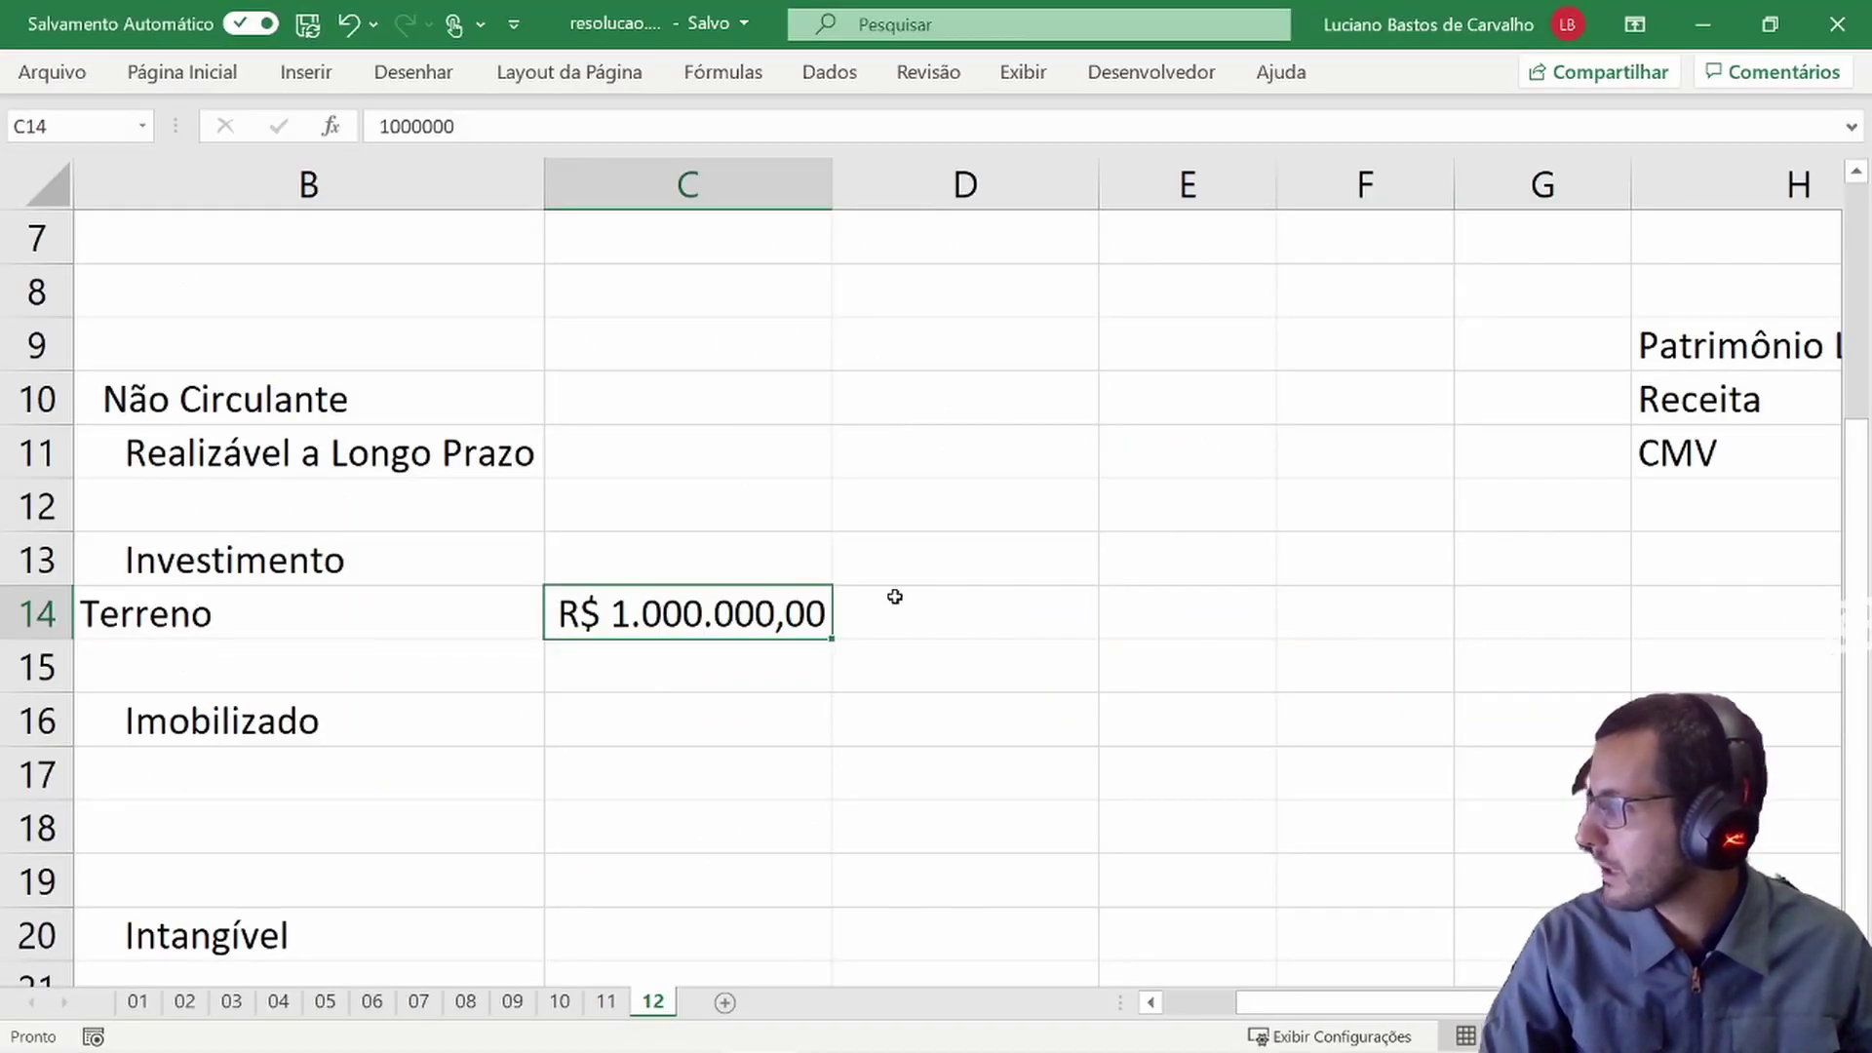
- Enter -1000000 in E4 on the Caixa e equivalente row and format it as currency in reais
{"action": "scroll", "coordinate": [767, 682], "scroll_direction": "up", "scroll_amount": 2}
{"action": "left_click", "coordinate": [1255, 389]}
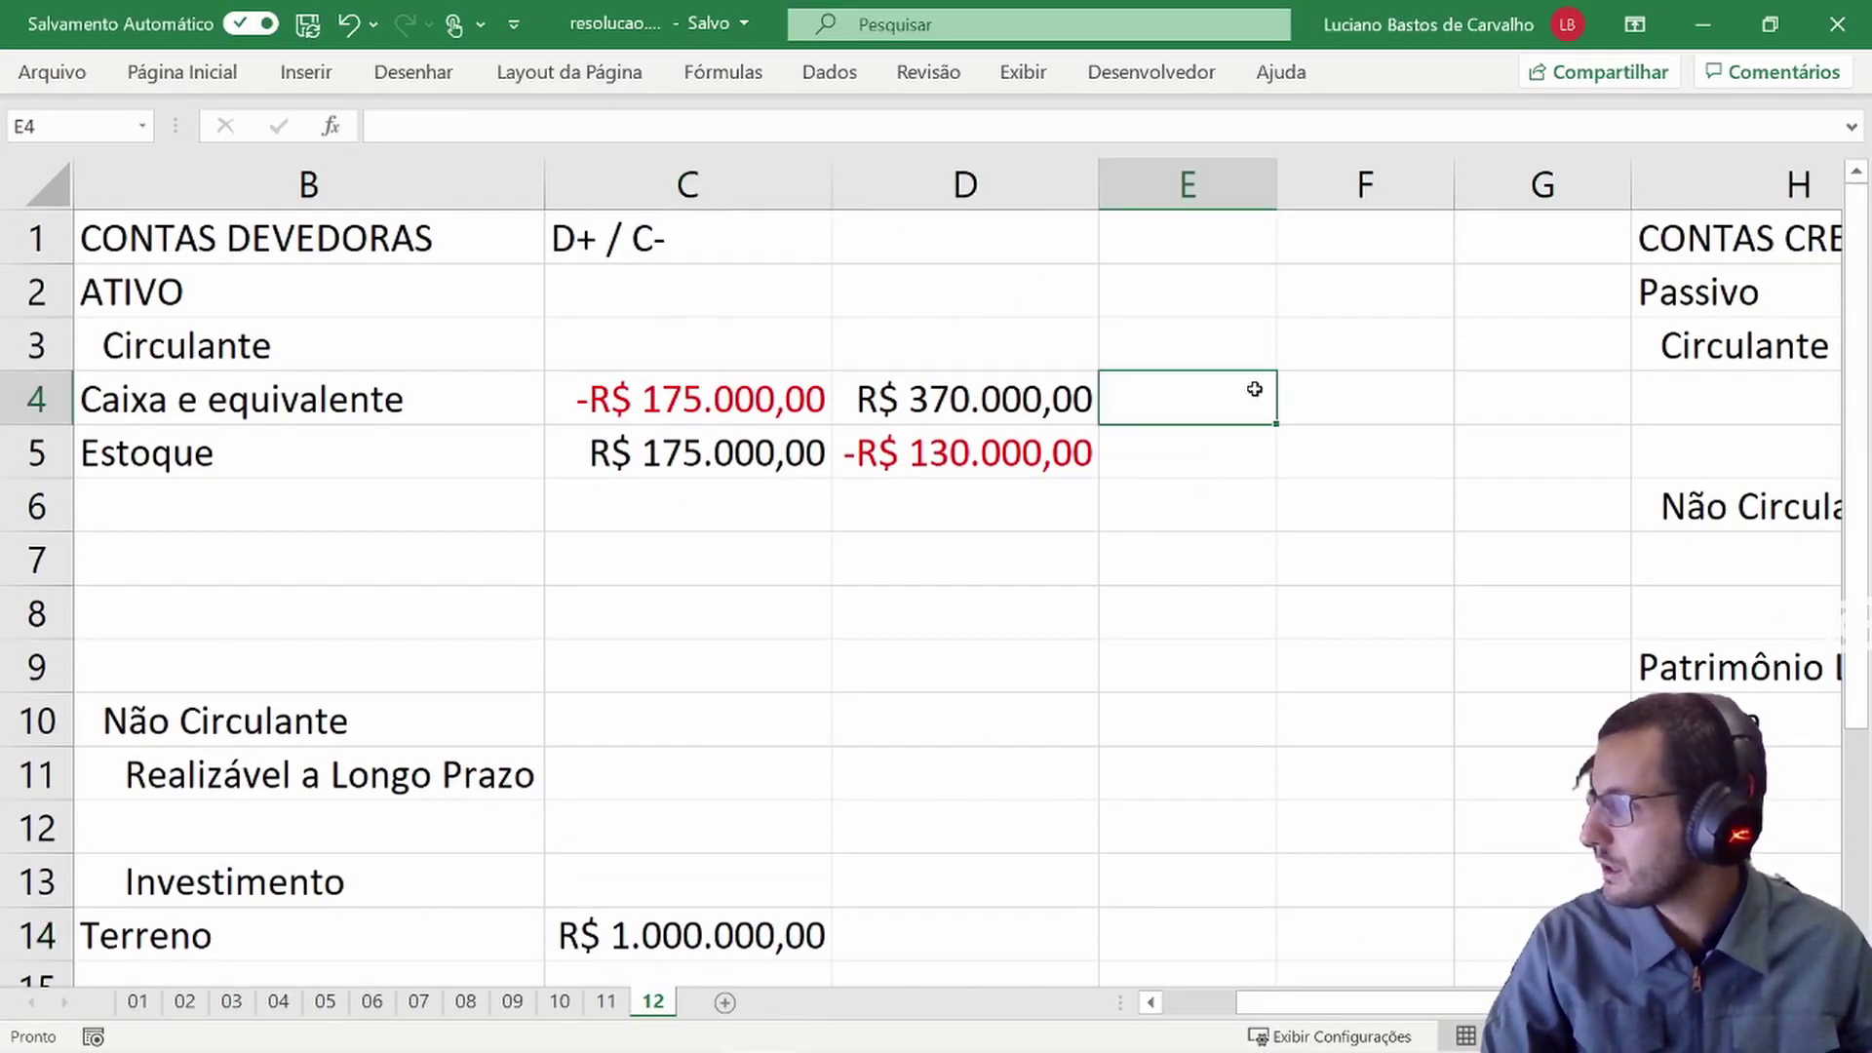
{"action": "type", "text": "-10"}
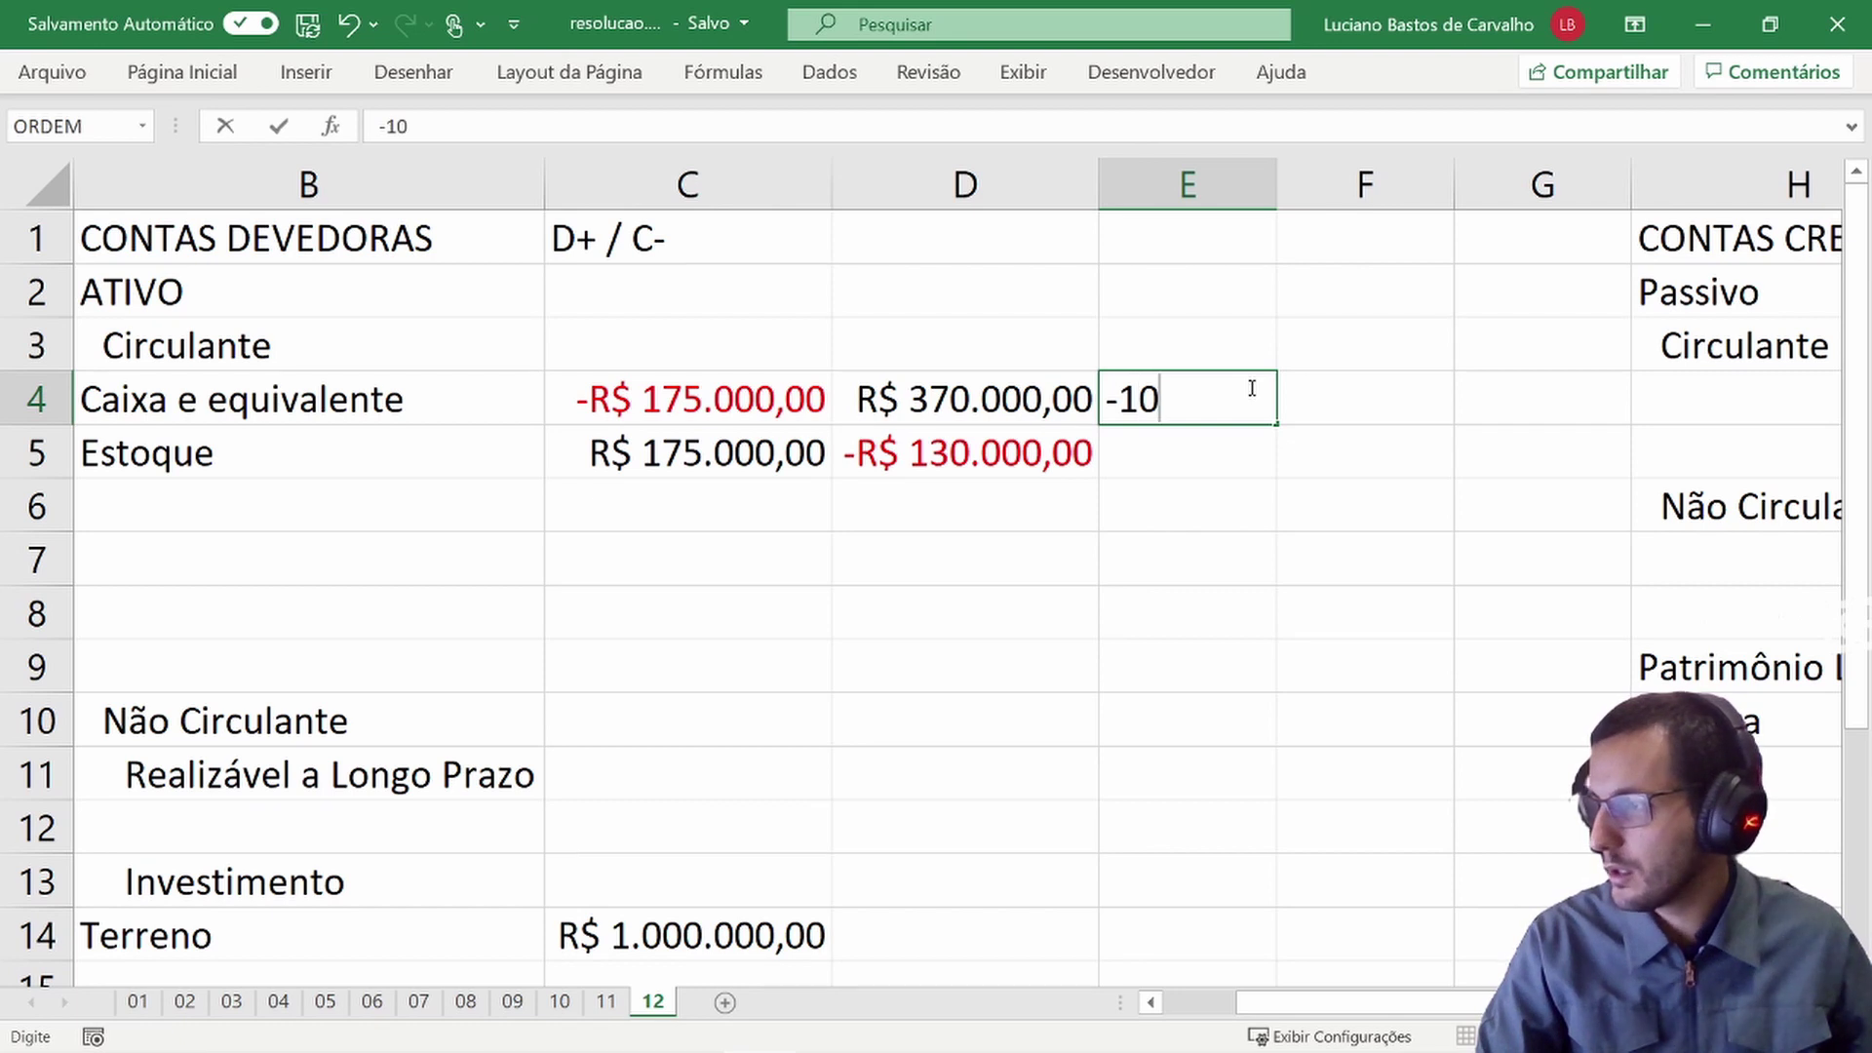
{"action": "type", "text": "00000"}
{"action": "key", "text": "Return"}
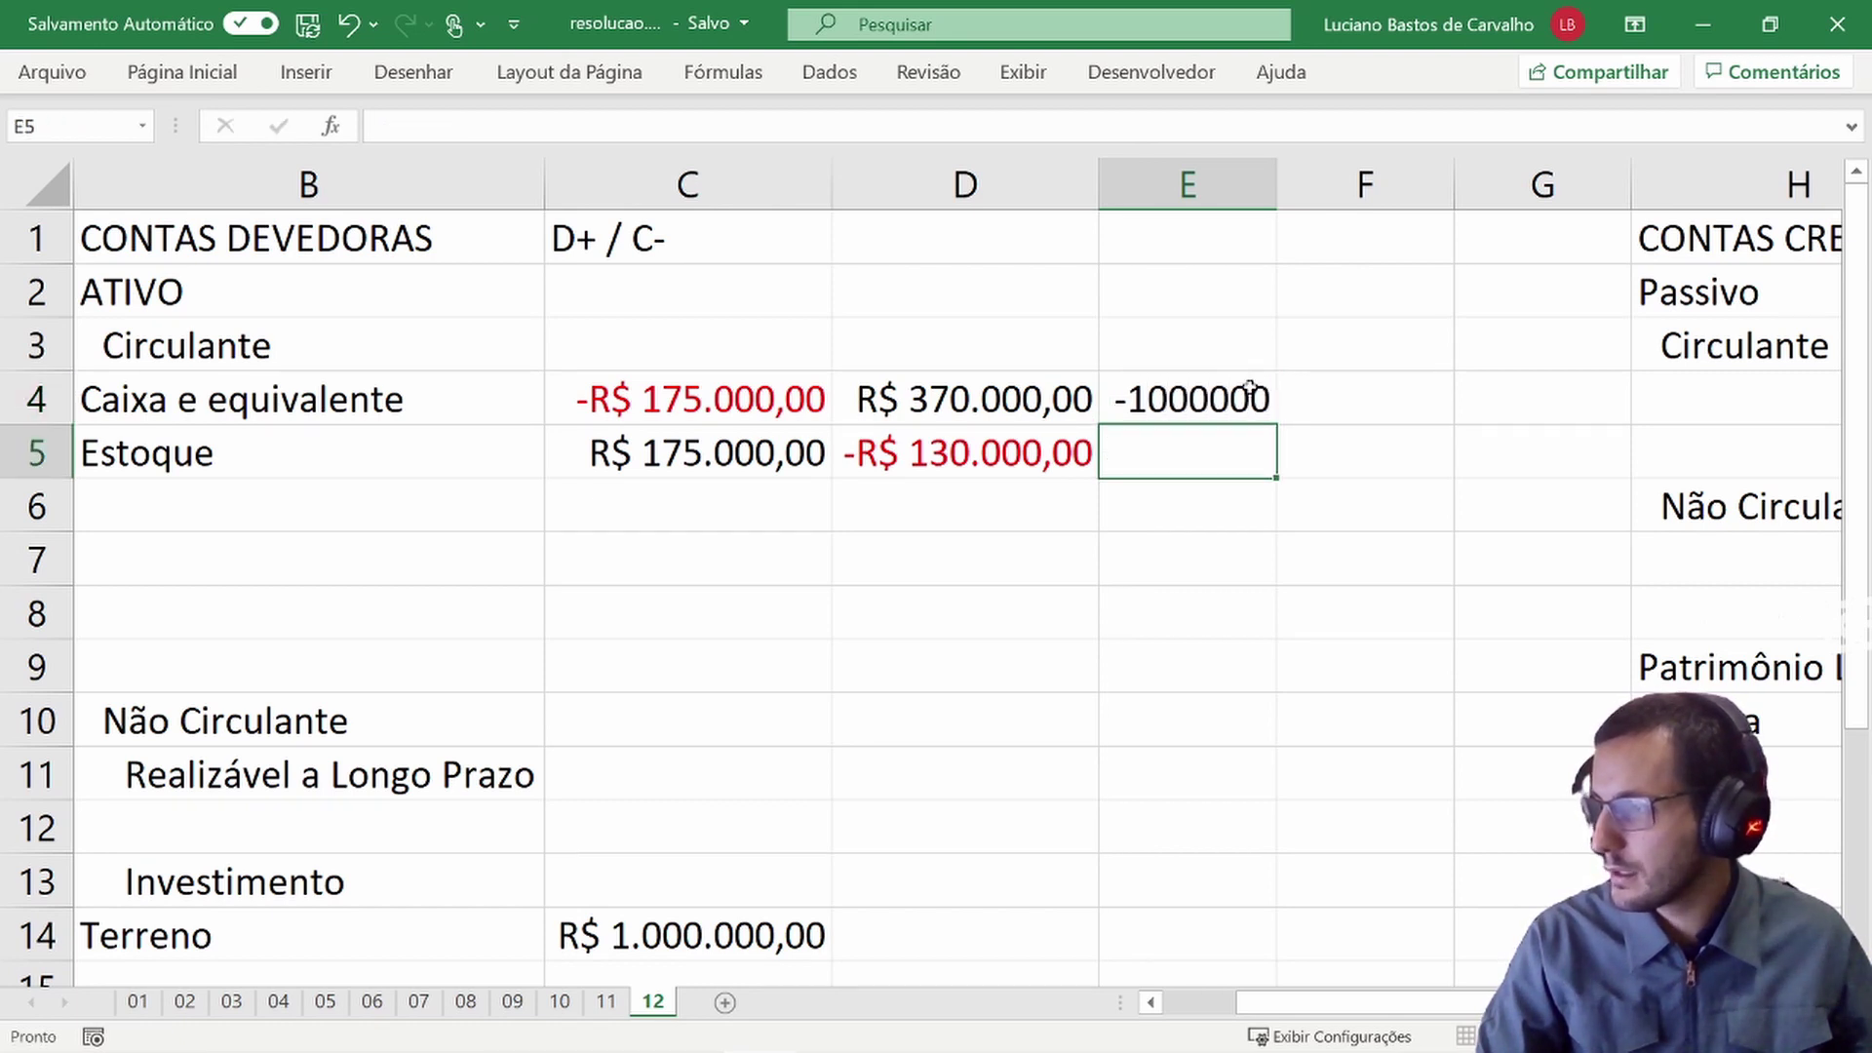
{"action": "left_click", "coordinate": [1250, 387]}
{"action": "key", "text": "ctrl+shift+4"}
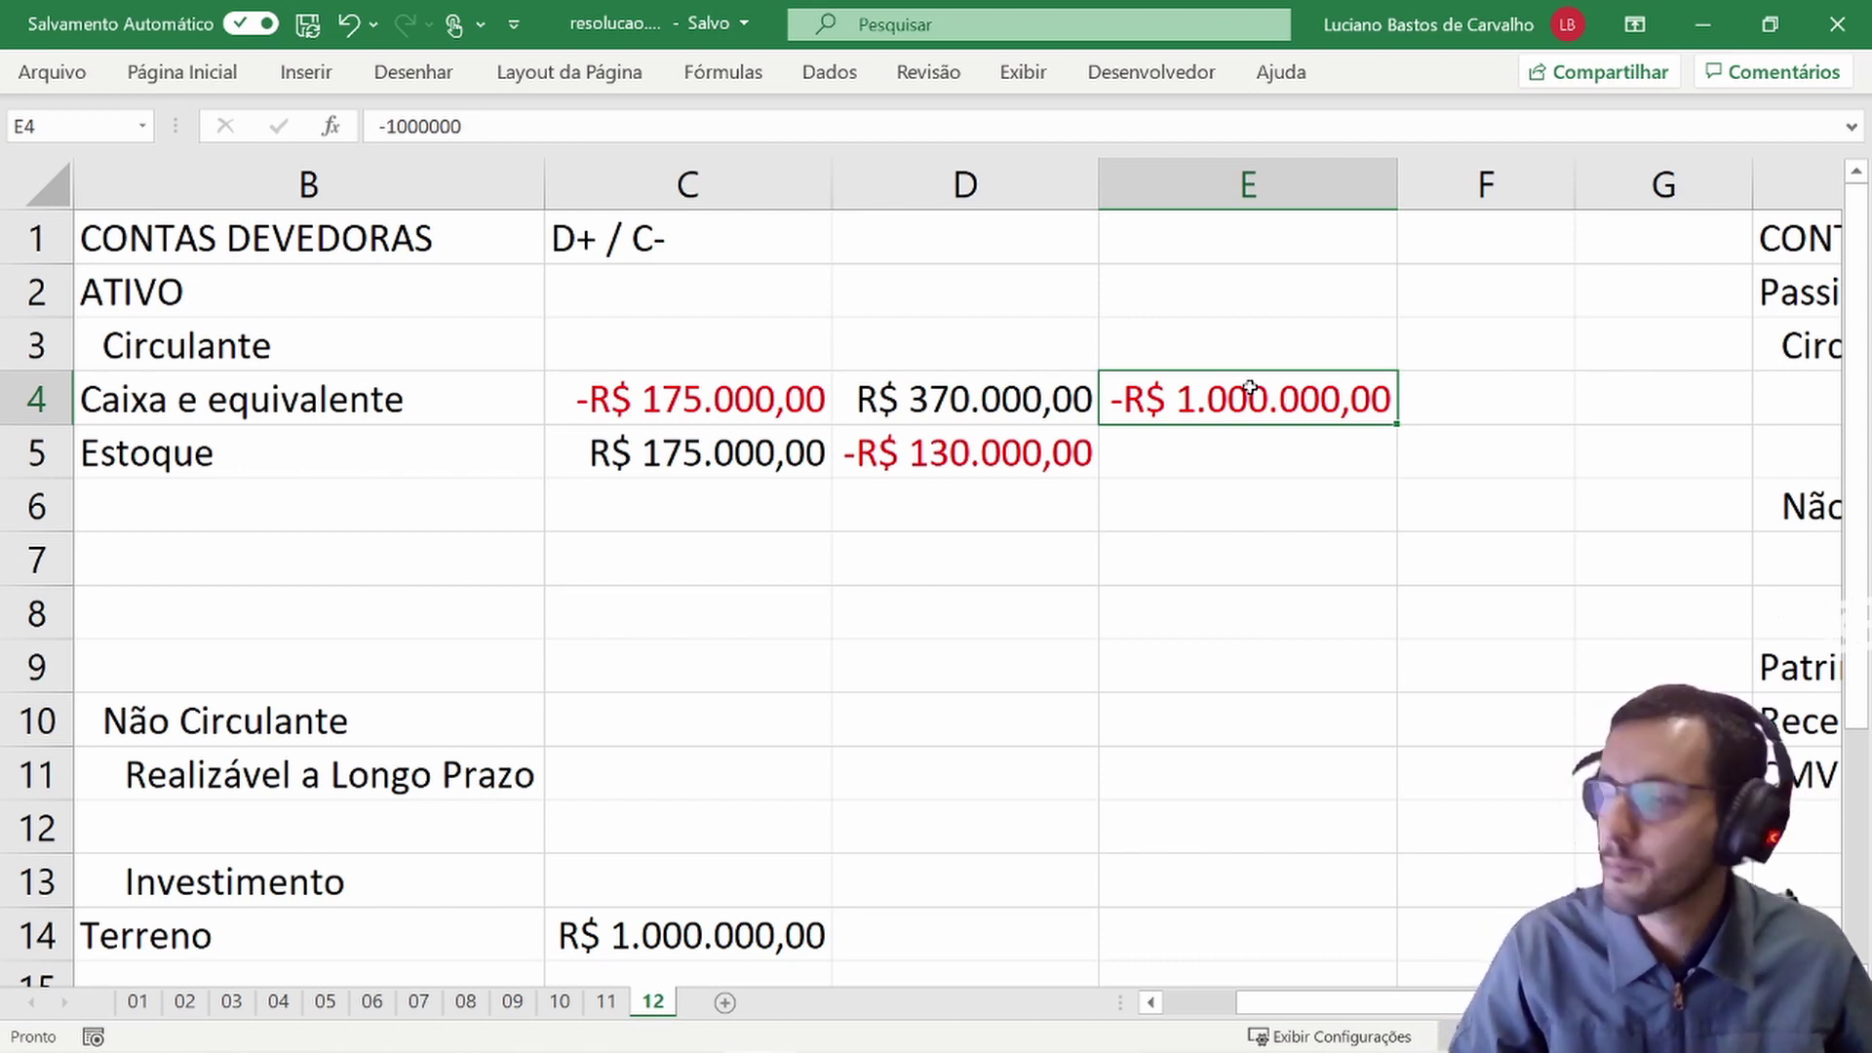
{"action": "key", "text": "Left"}
{"action": "key", "text": "Left"}
{"action": "key", "text": "Left"}
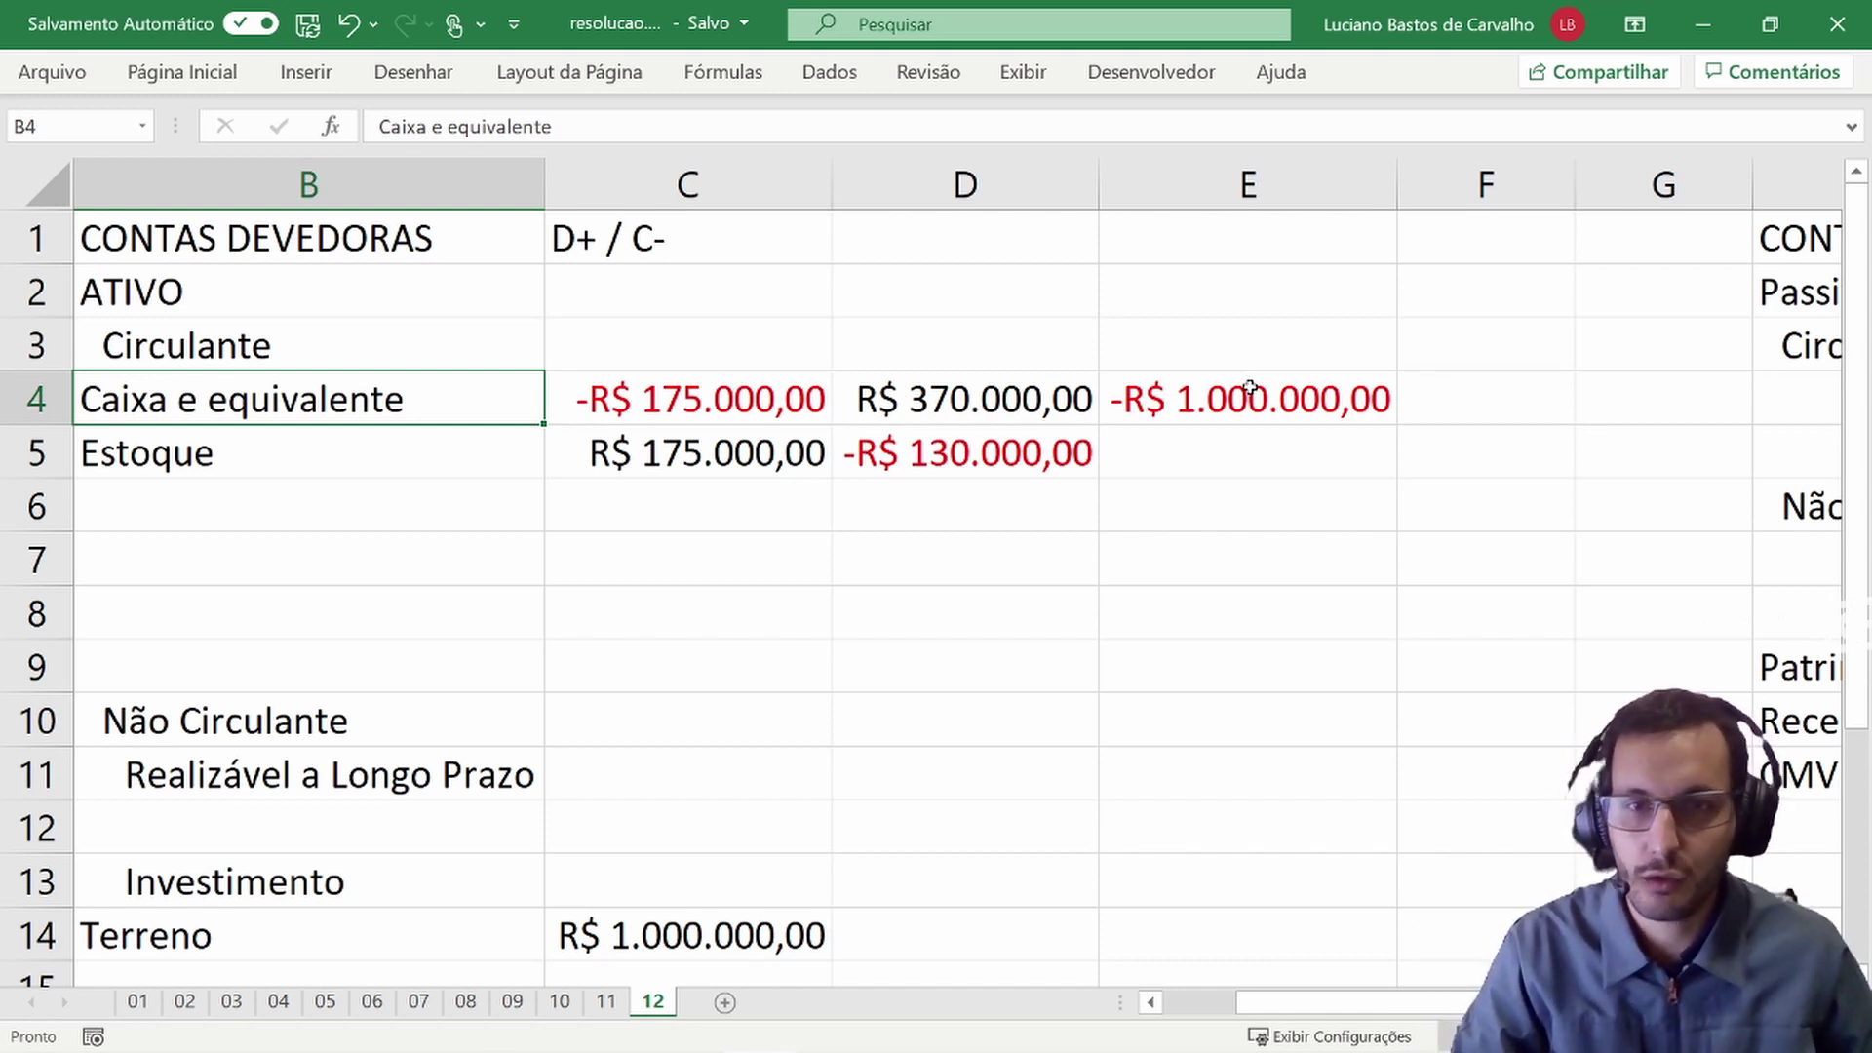
- In the exam PDF, highlight the R$ 1.000.000,00 land purchase line in grey and the R$ 20.000,00 depreciation expense line in yellow
{"action": "key", "text": "alt+Tab"}
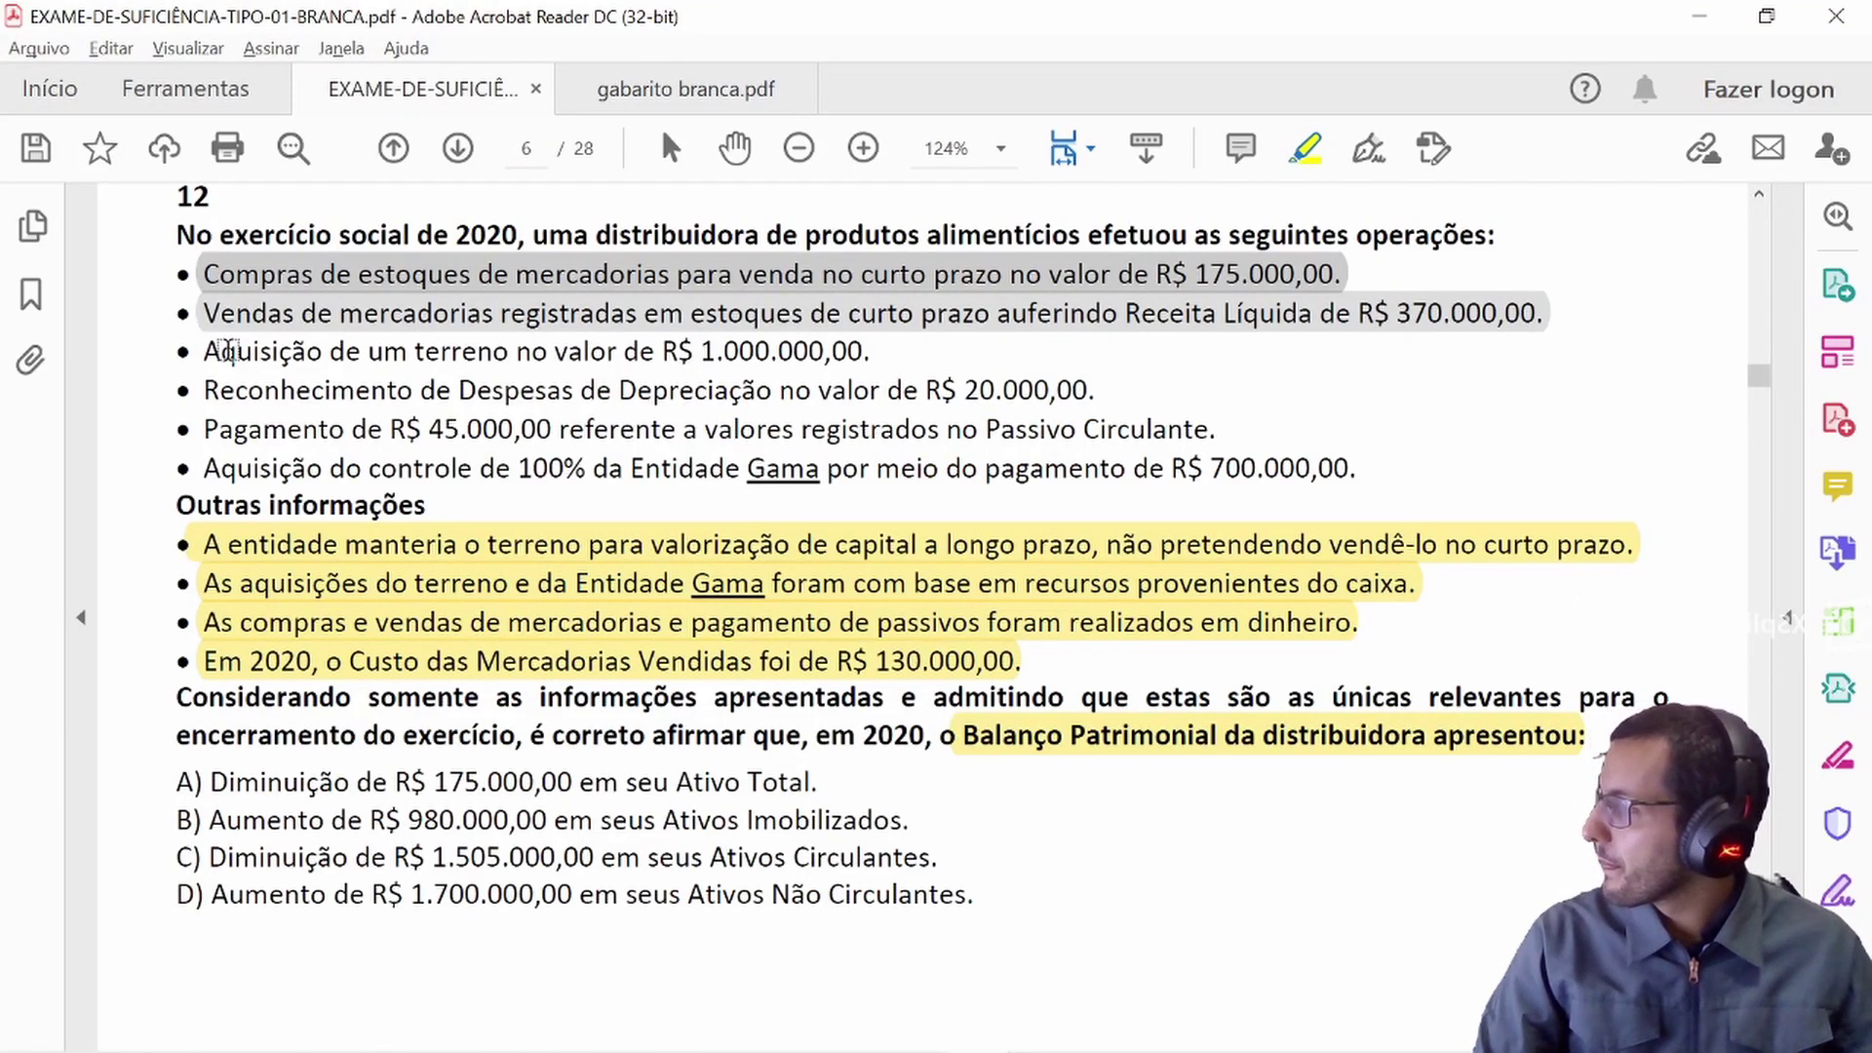
{"action": "left_click_drag", "start_coordinate": [207, 351], "coordinate": [827, 363]}
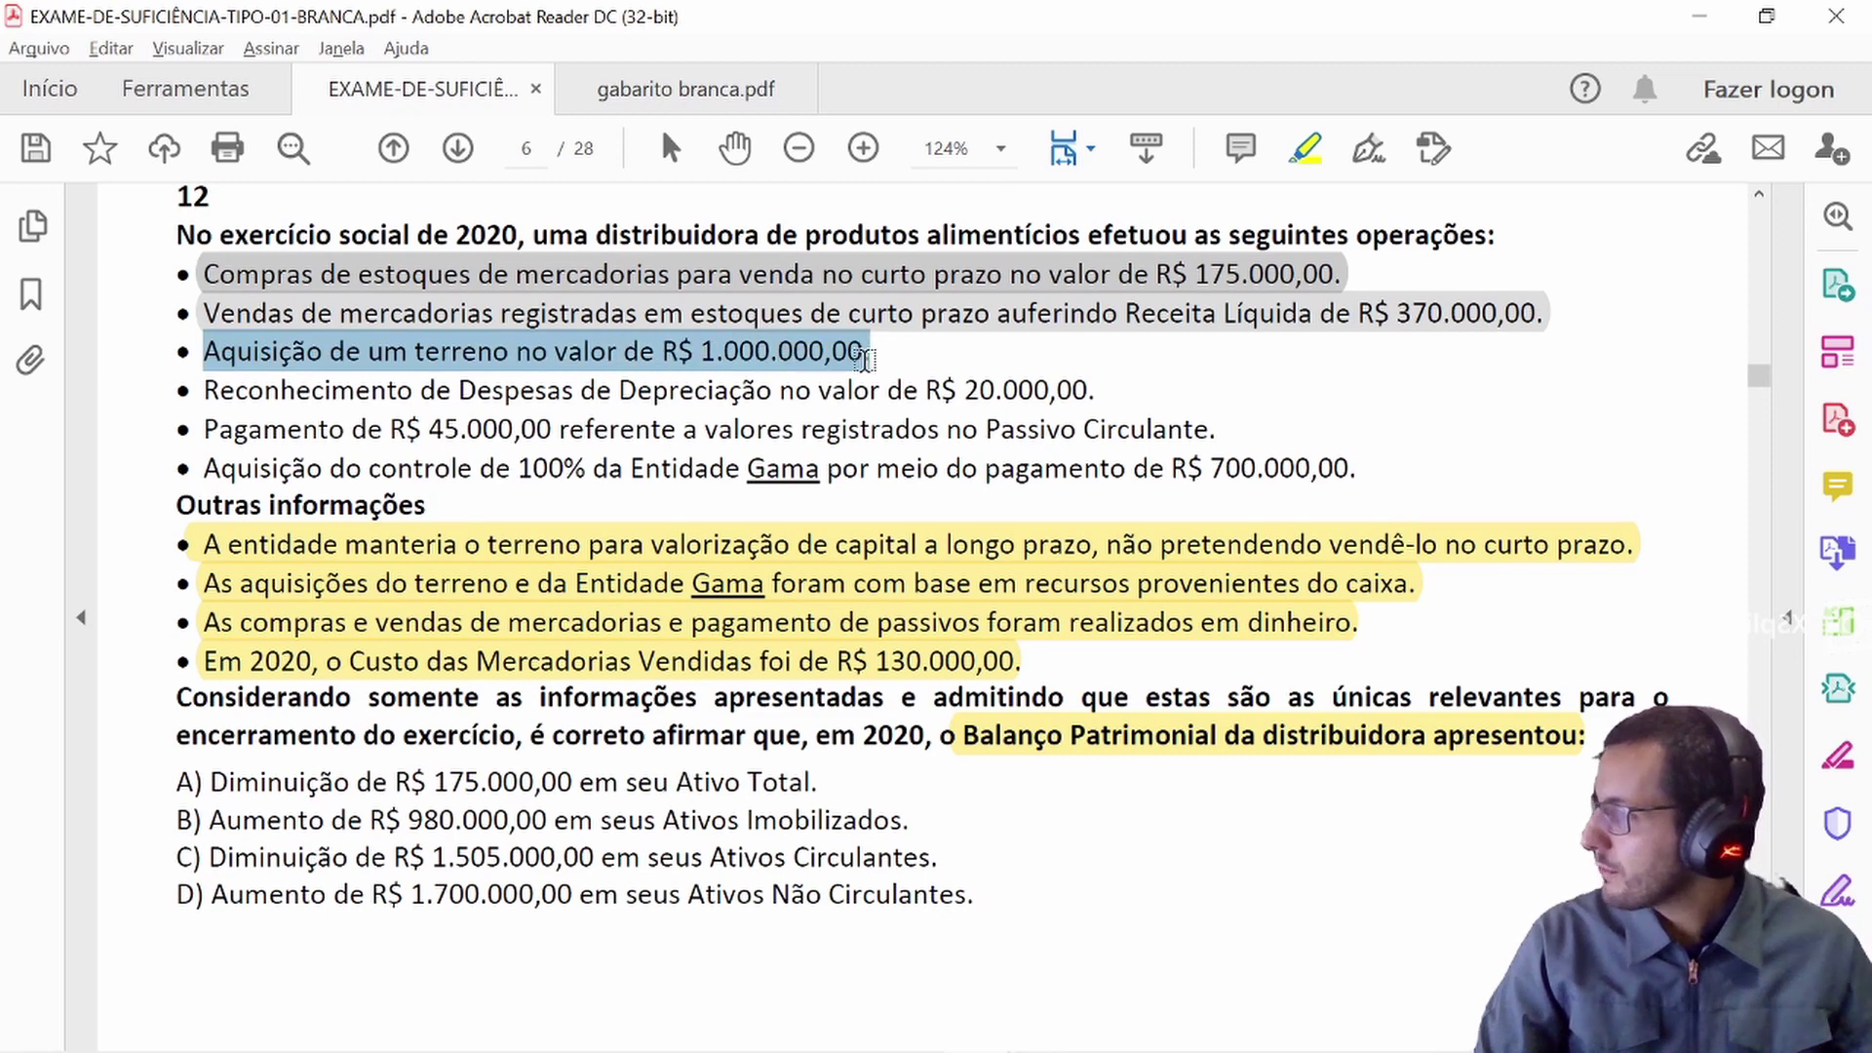
{"action": "right_click", "coordinate": [829, 365]}
{"action": "left_click", "coordinate": [983, 822]}
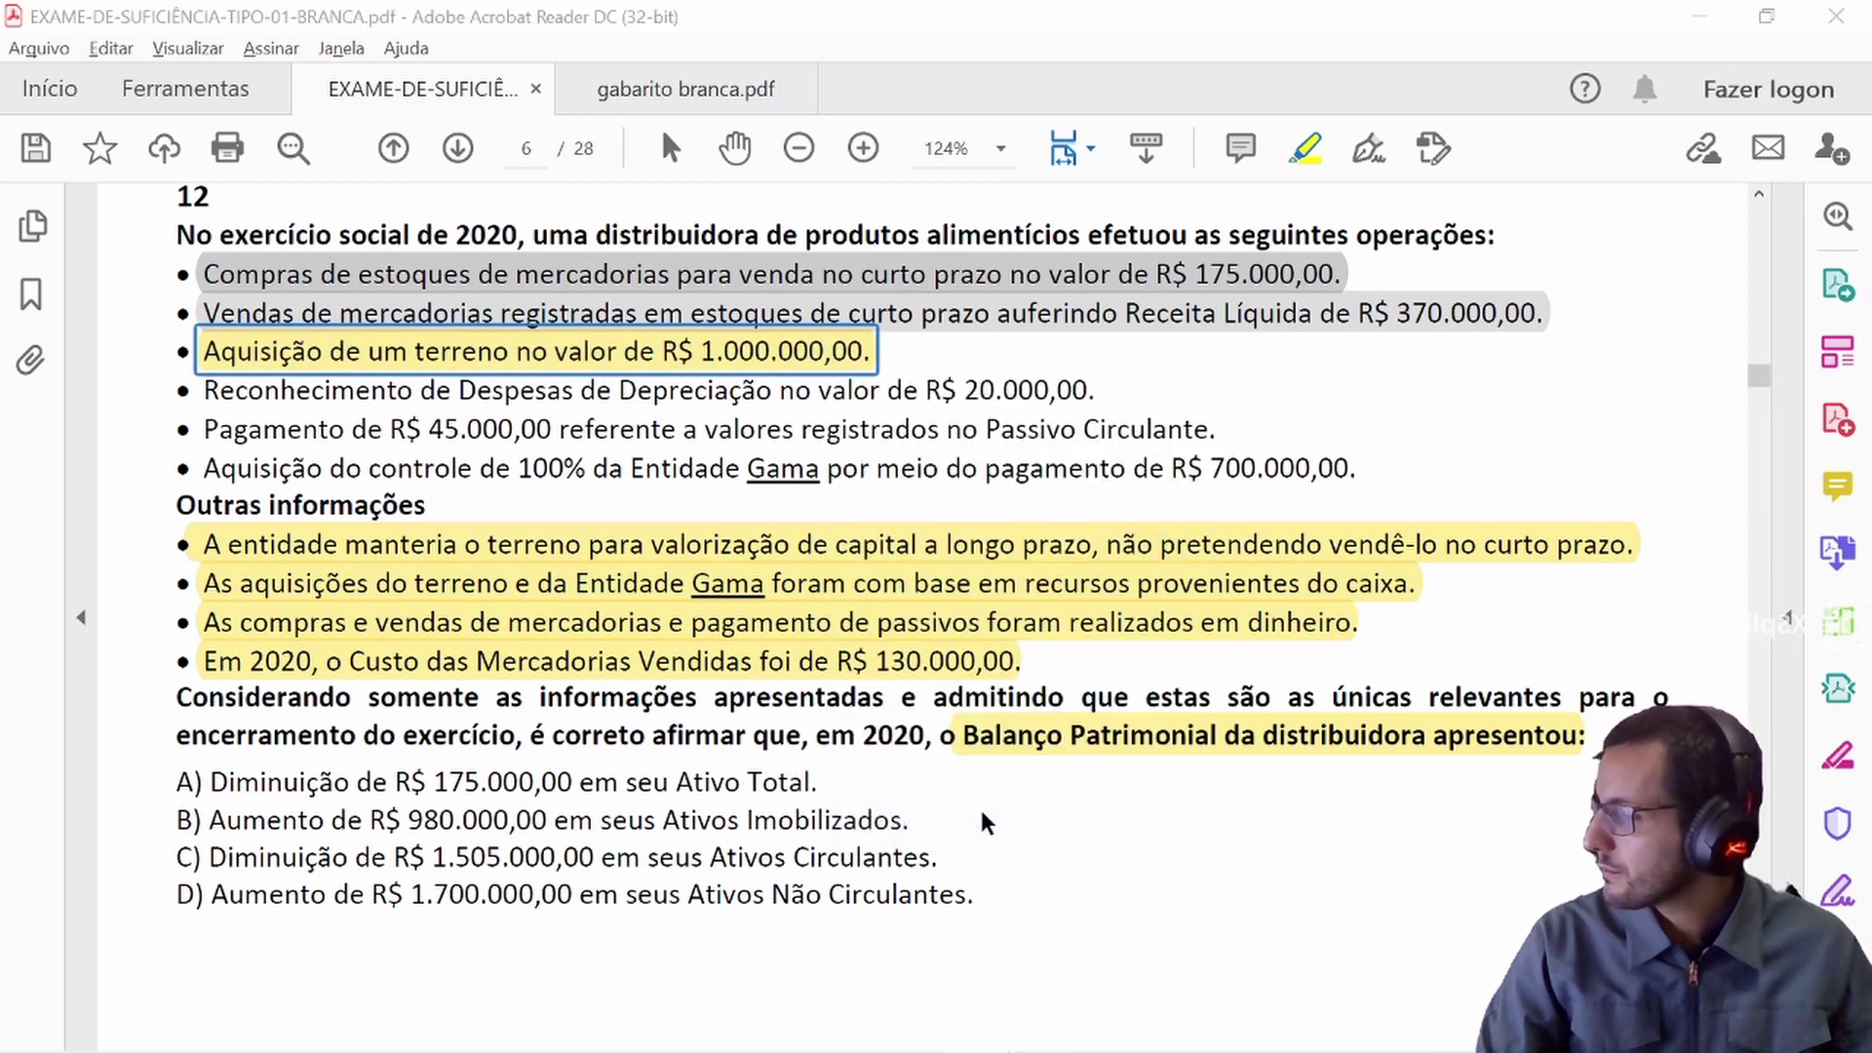
{"action": "left_click", "coordinate": [594, 277]}
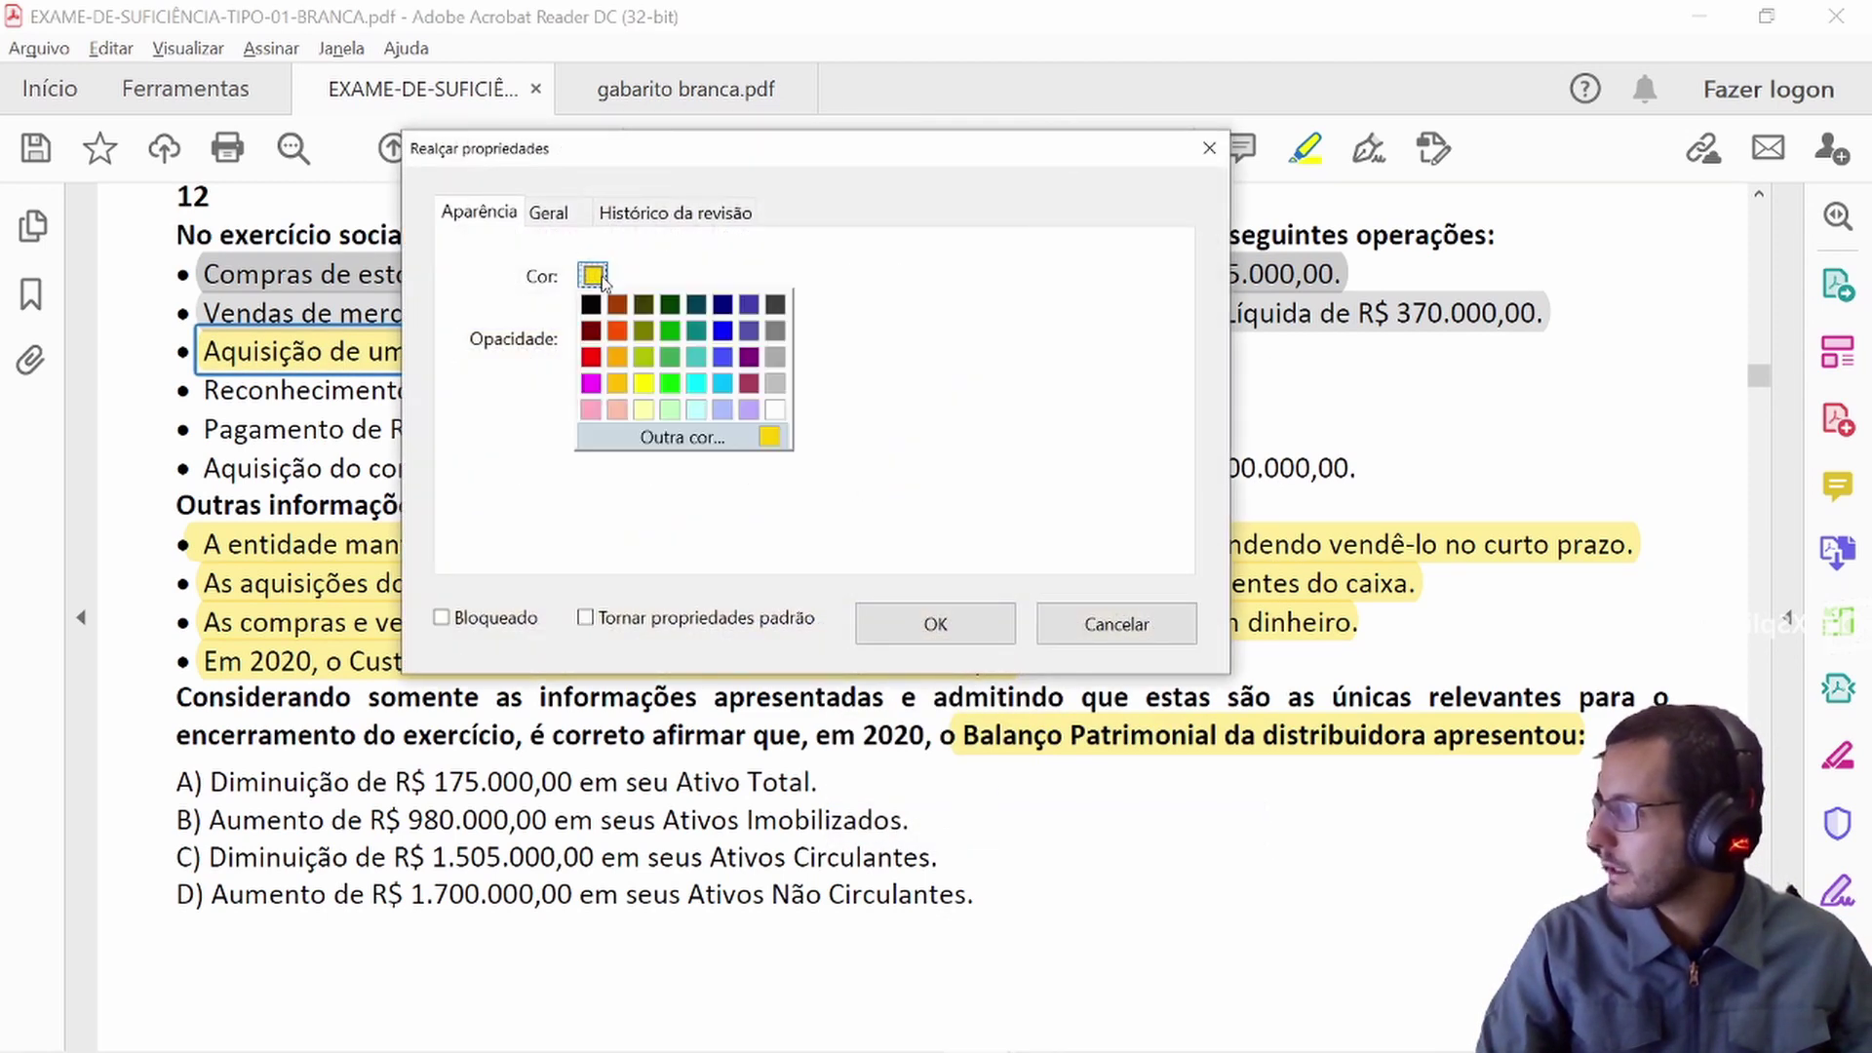
{"action": "left_click", "coordinate": [772, 369]}
{"action": "left_click", "coordinate": [936, 621]}
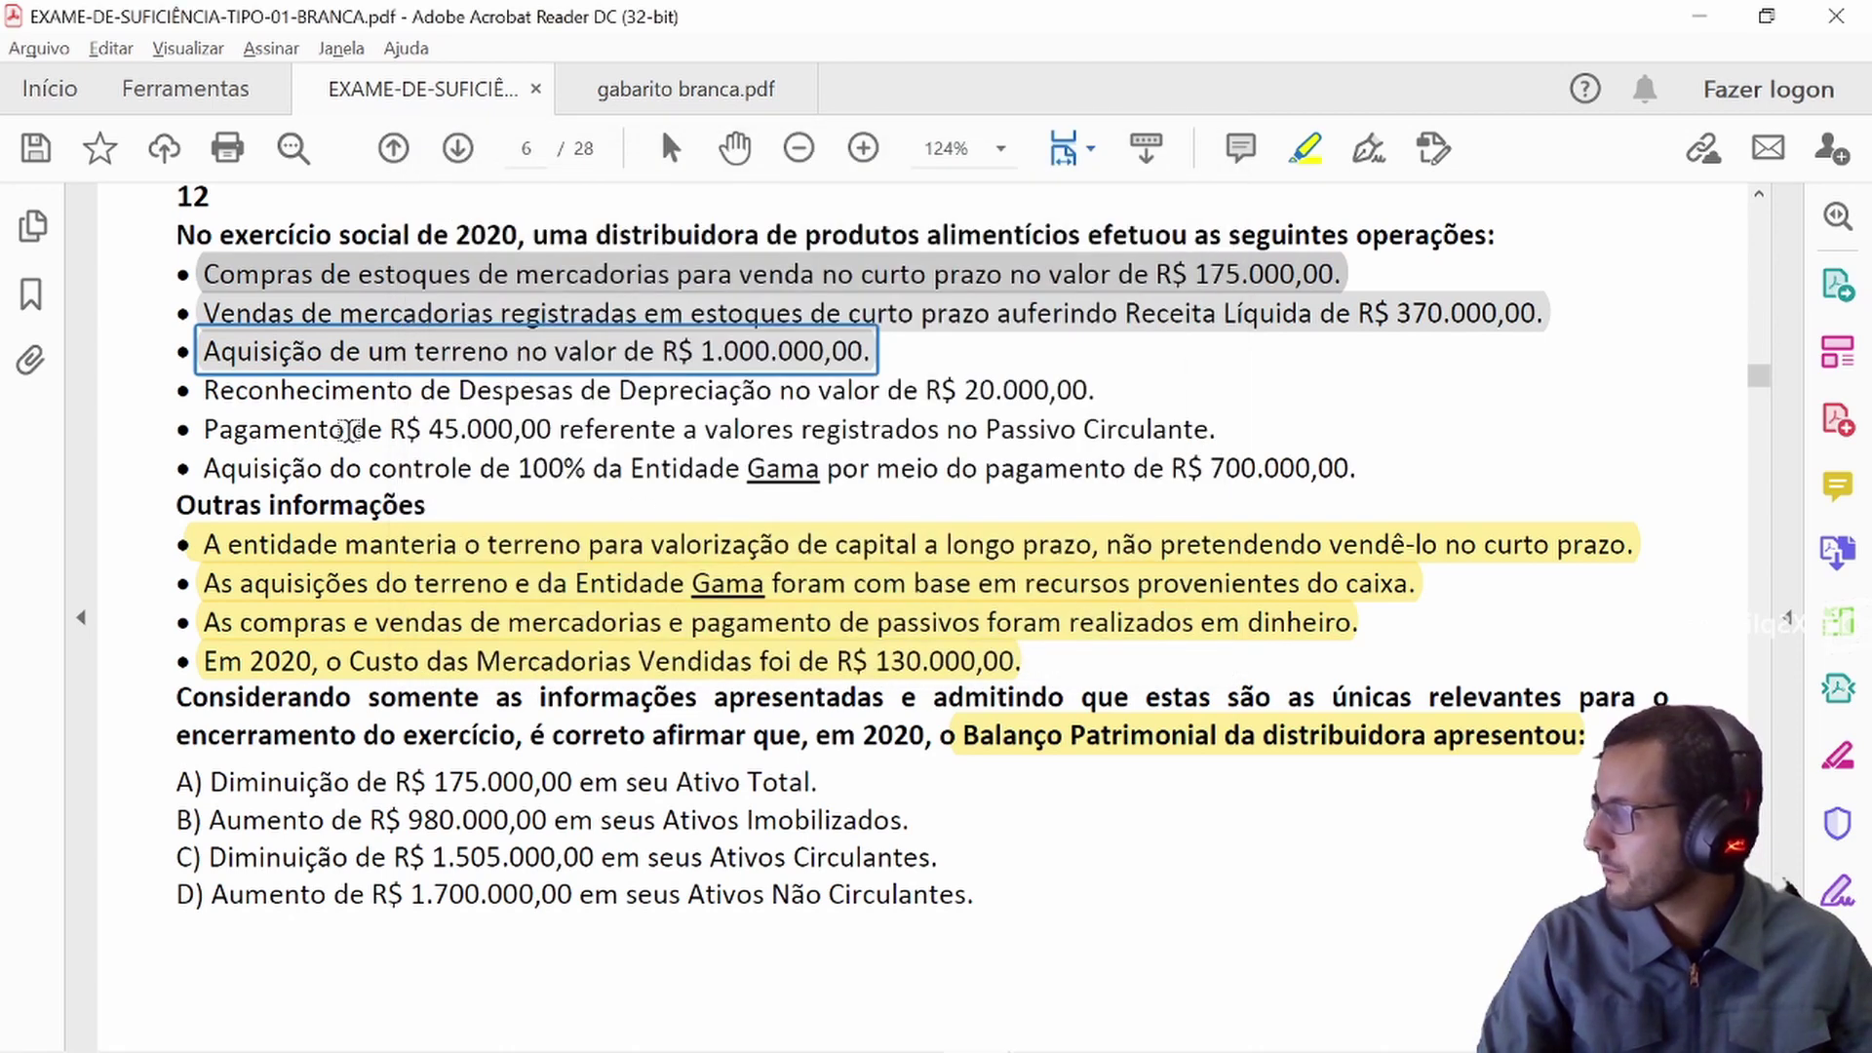
{"action": "left_click_drag", "start_coordinate": [204, 390], "coordinate": [1037, 405]}
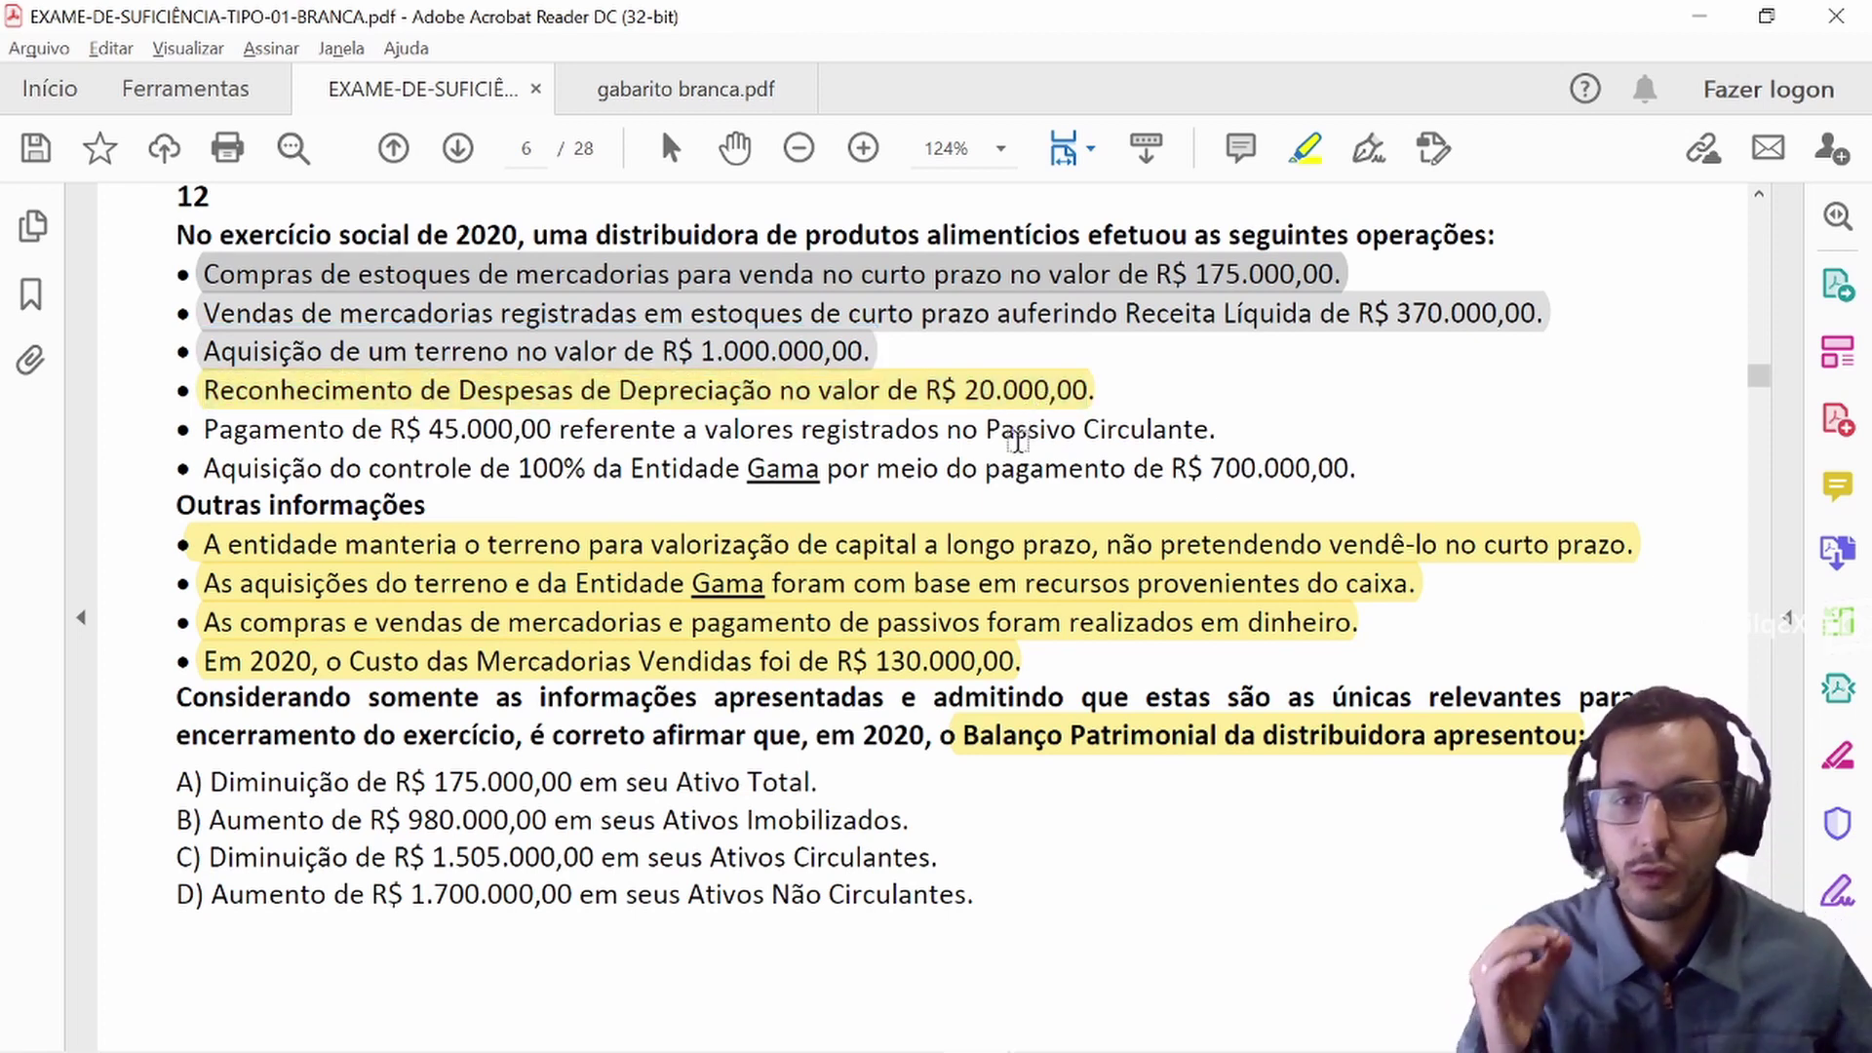
- Back in the Excel sheet, enter the account name Depreciação in H12 below CMV in the Patrimônio Líquido group
{"action": "key", "text": "alt+Tab"}
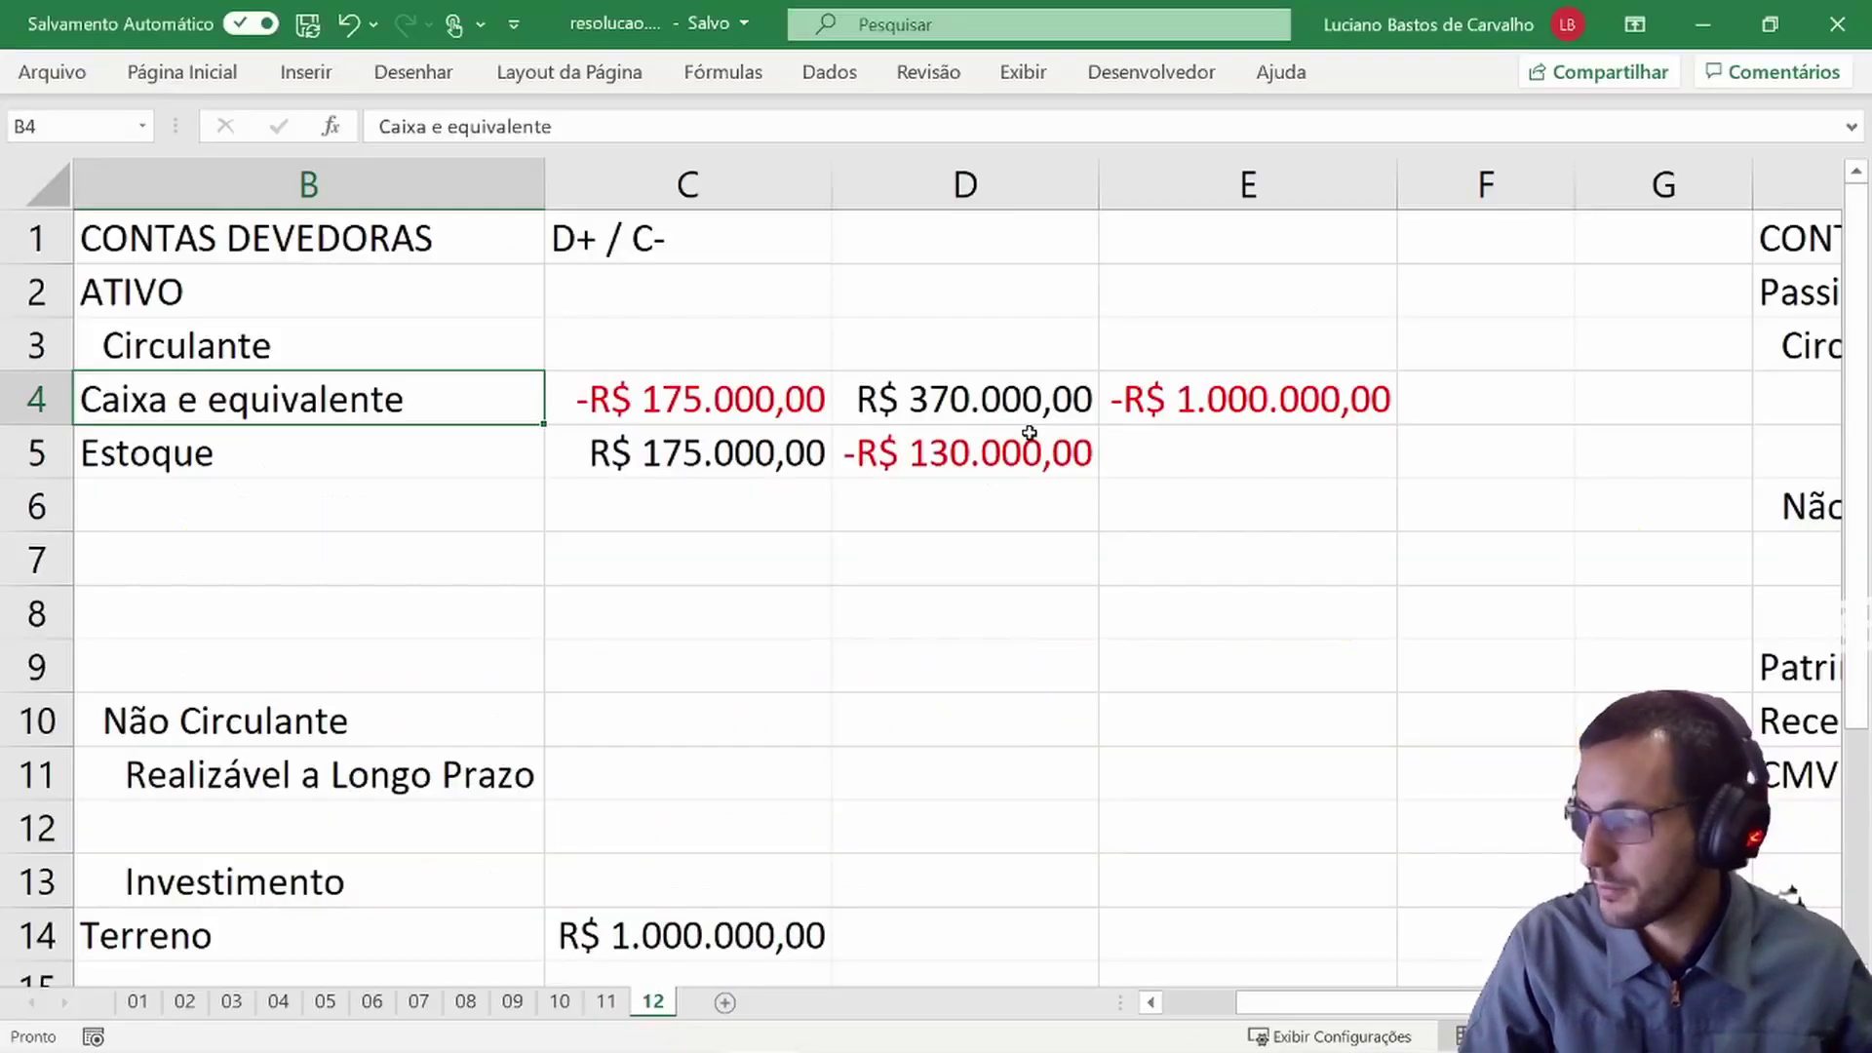
{"action": "left_click", "coordinate": [1664, 827]}
{"action": "key", "text": "Right"}
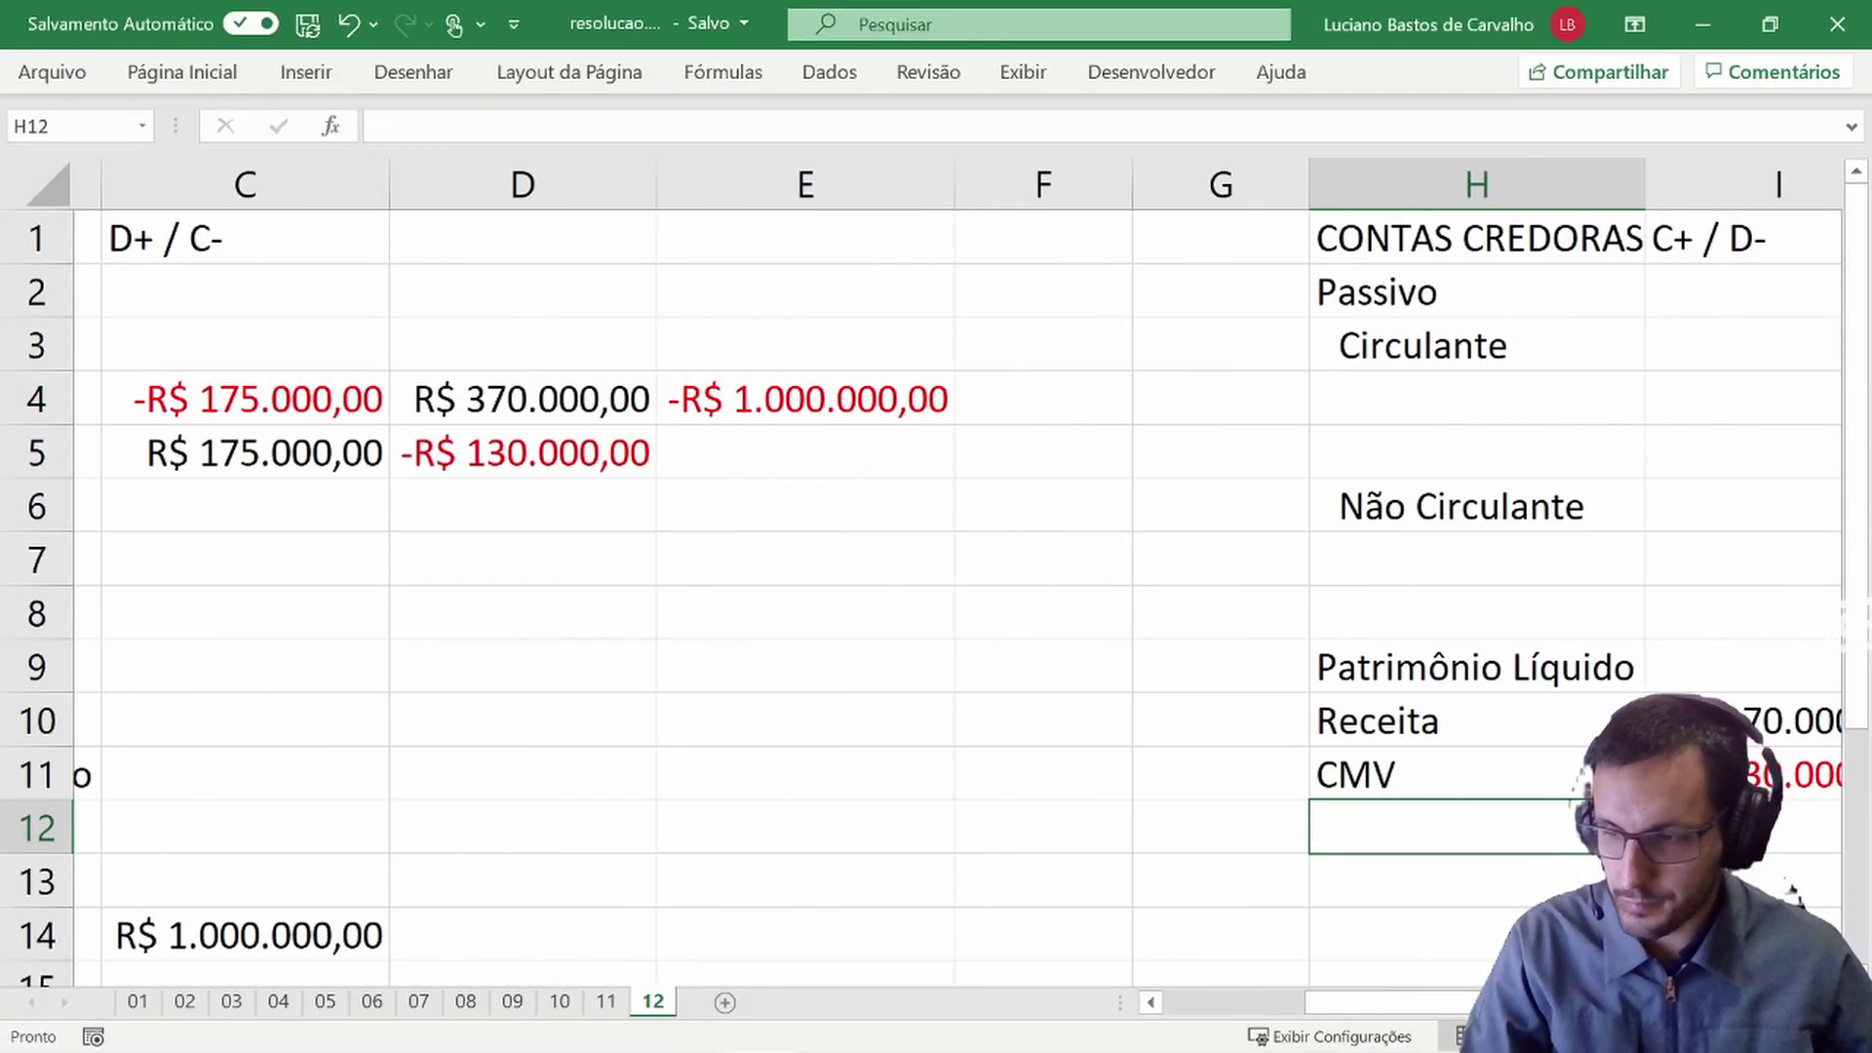
{"action": "type", "text": "d"}
{"action": "key", "text": "BackSpace"}
{"action": "type", "text": "D"}
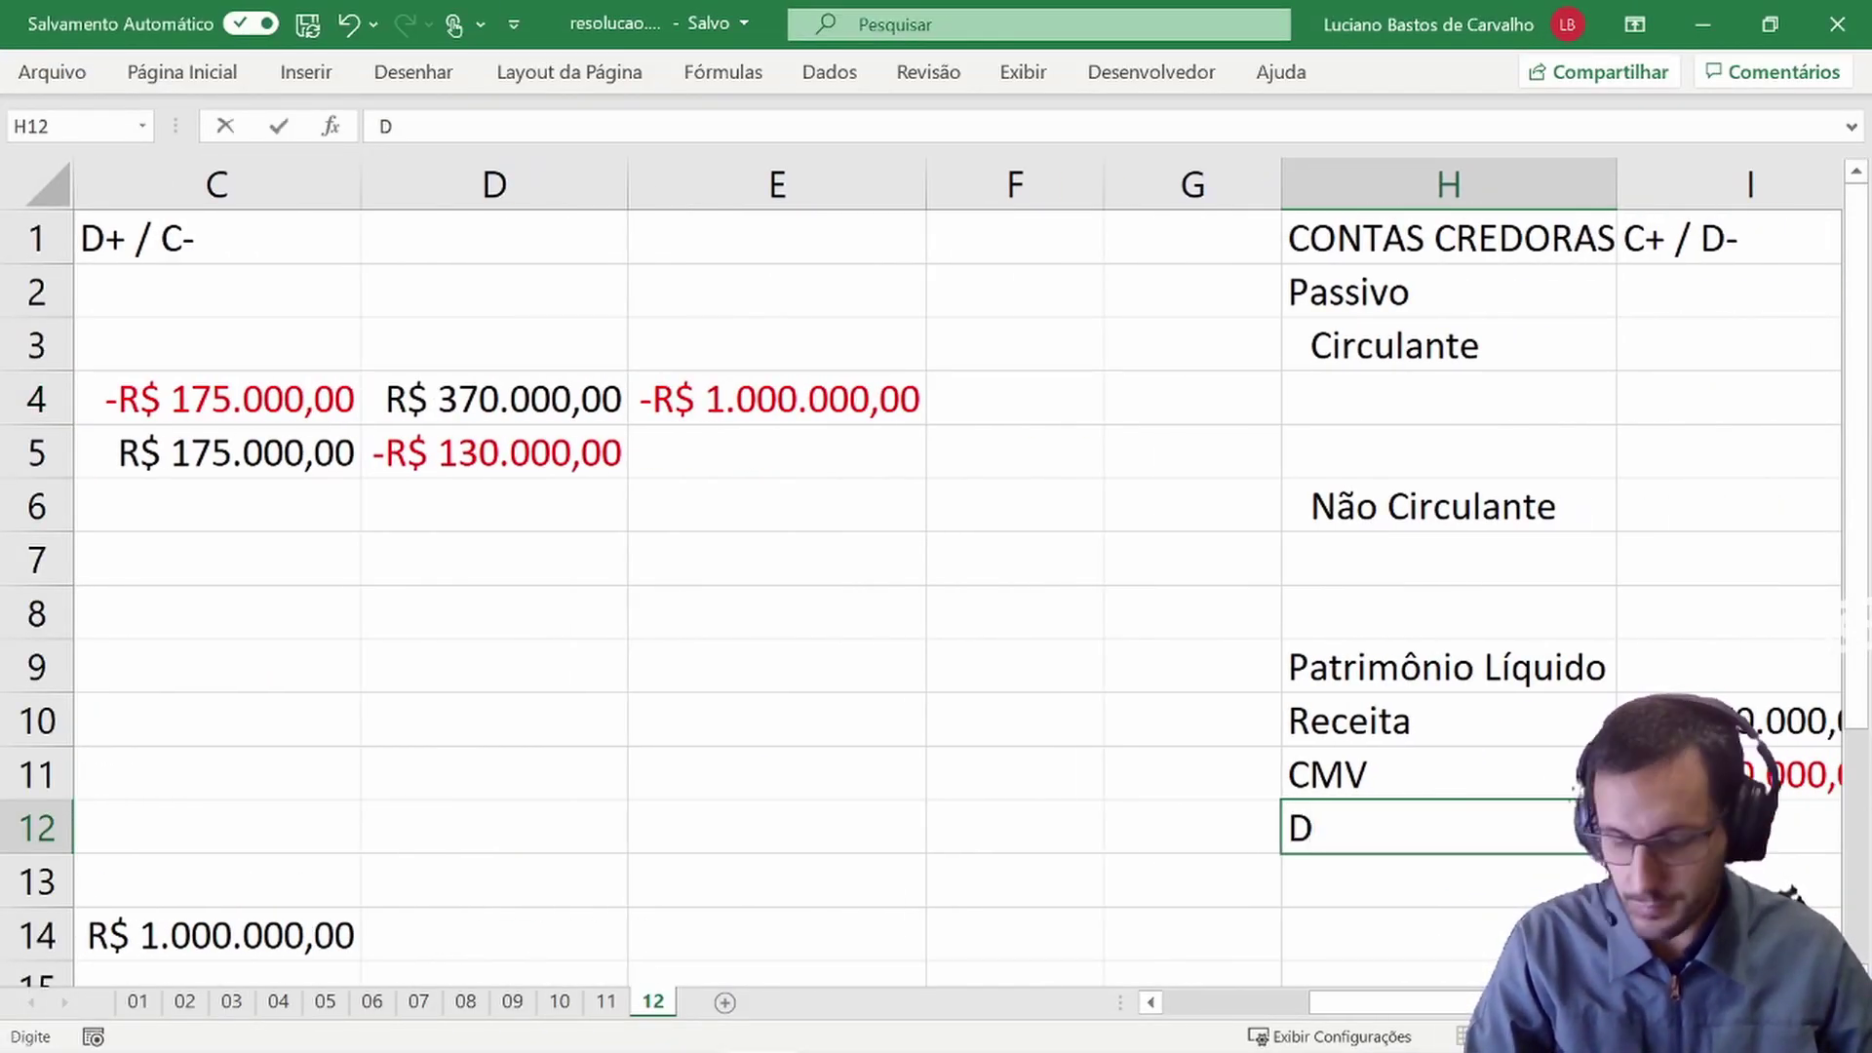
{"action": "type", "text": "epreciação"}
{"action": "key", "text": "Tab"}
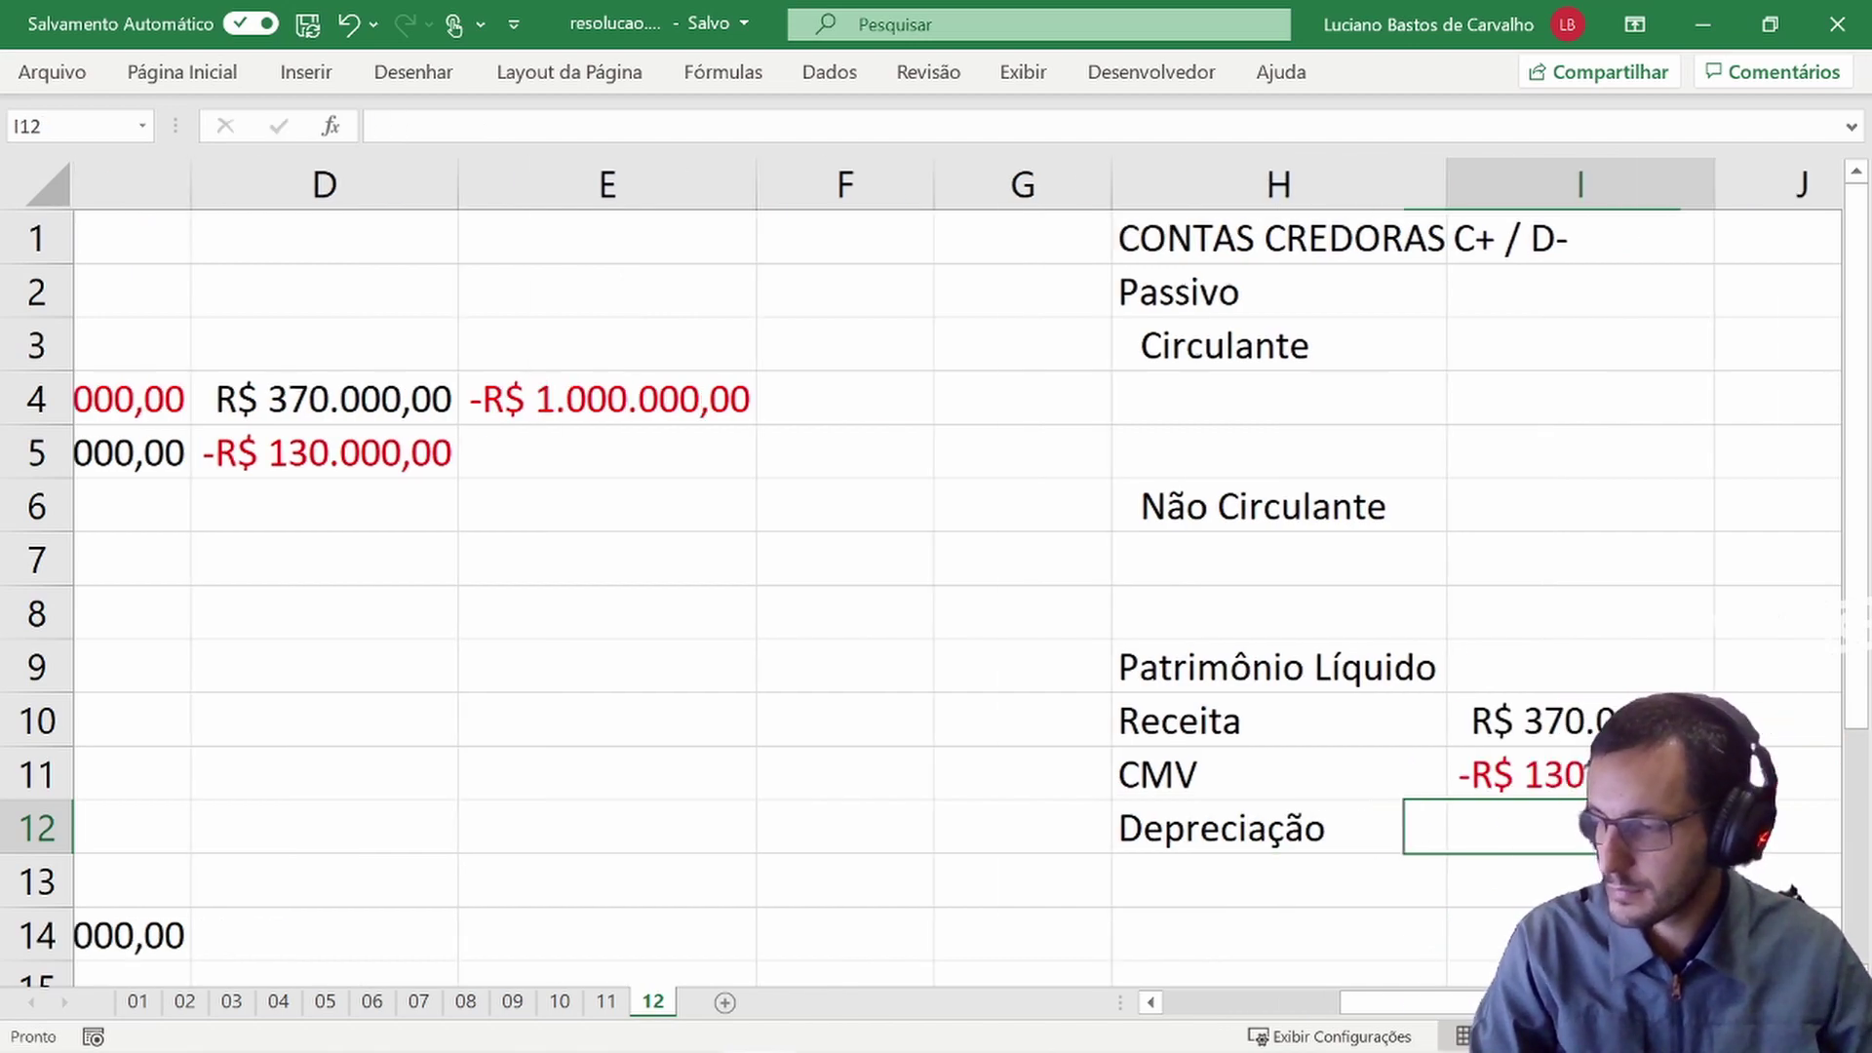
- Enter -20000 in I12 for Depreciação and format it as currency in reais
{"action": "key", "text": "alt+Tab"}
{"action": "key", "text": "alt+Tab"}
{"action": "type", "text": "-"}
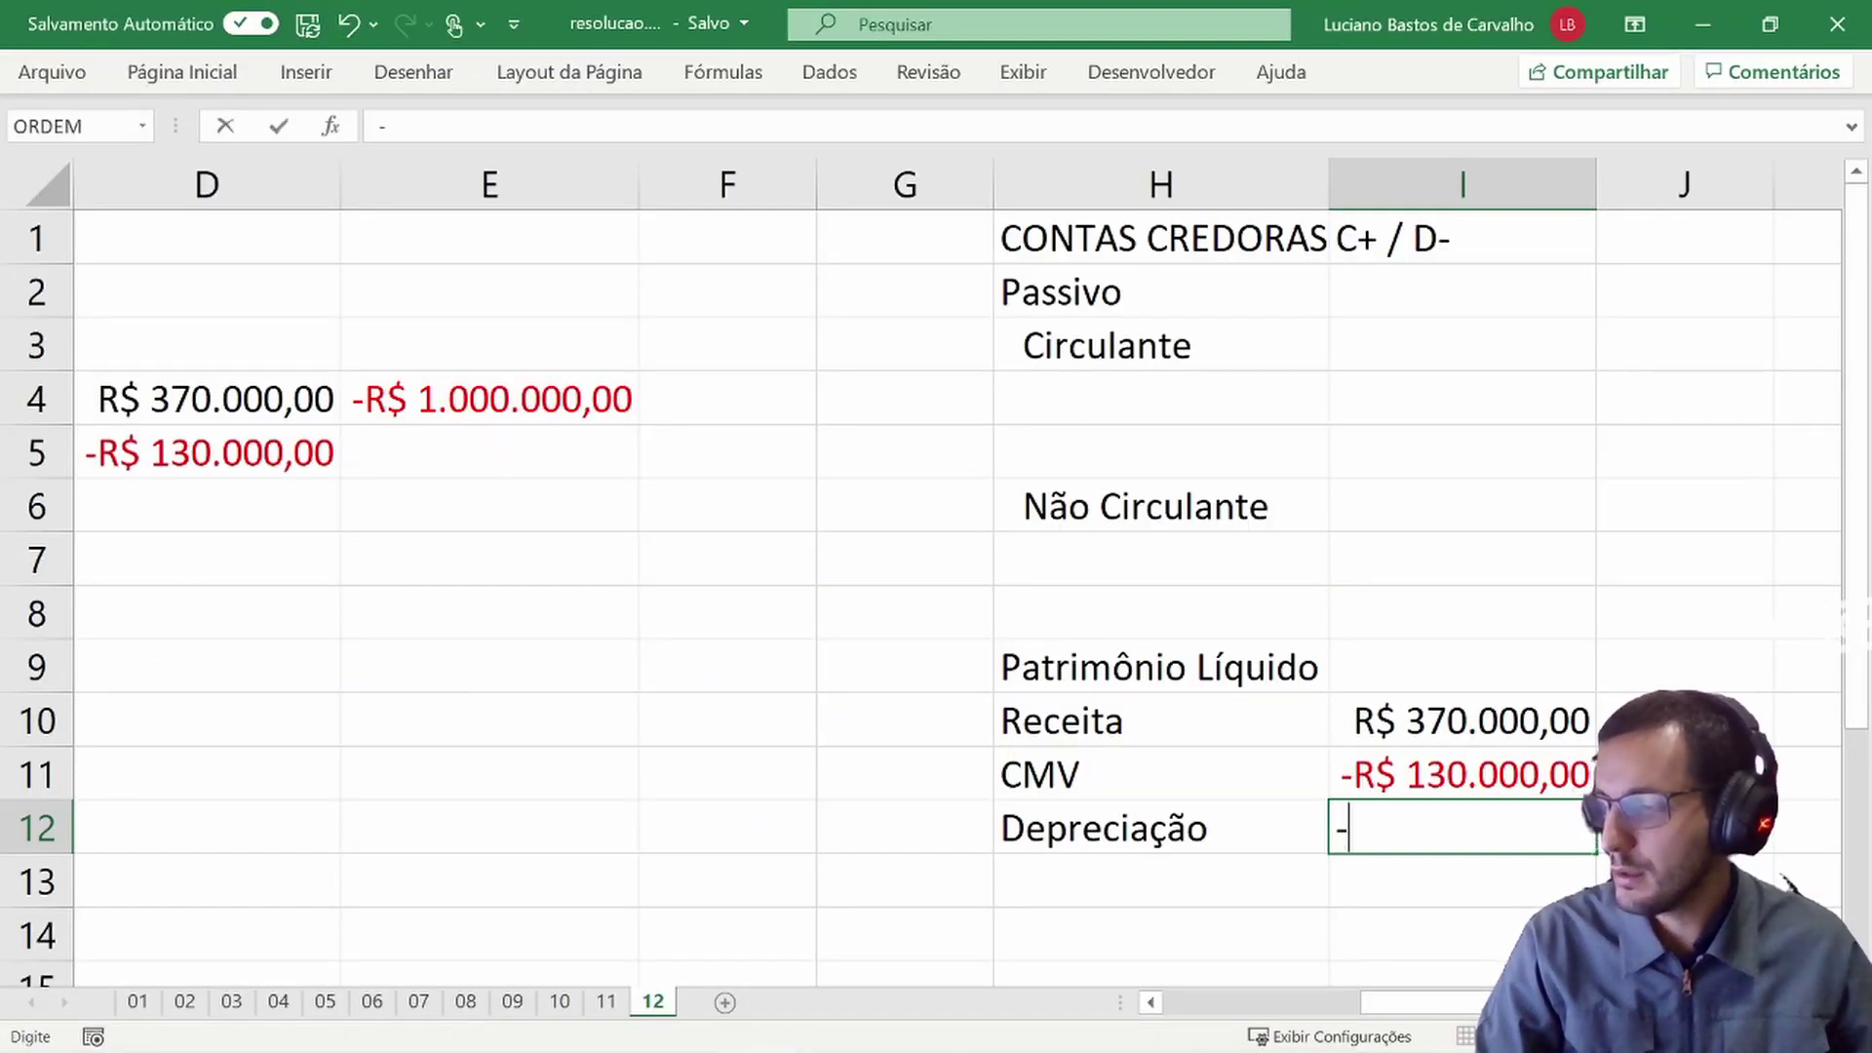
{"action": "type", "text": "20"}
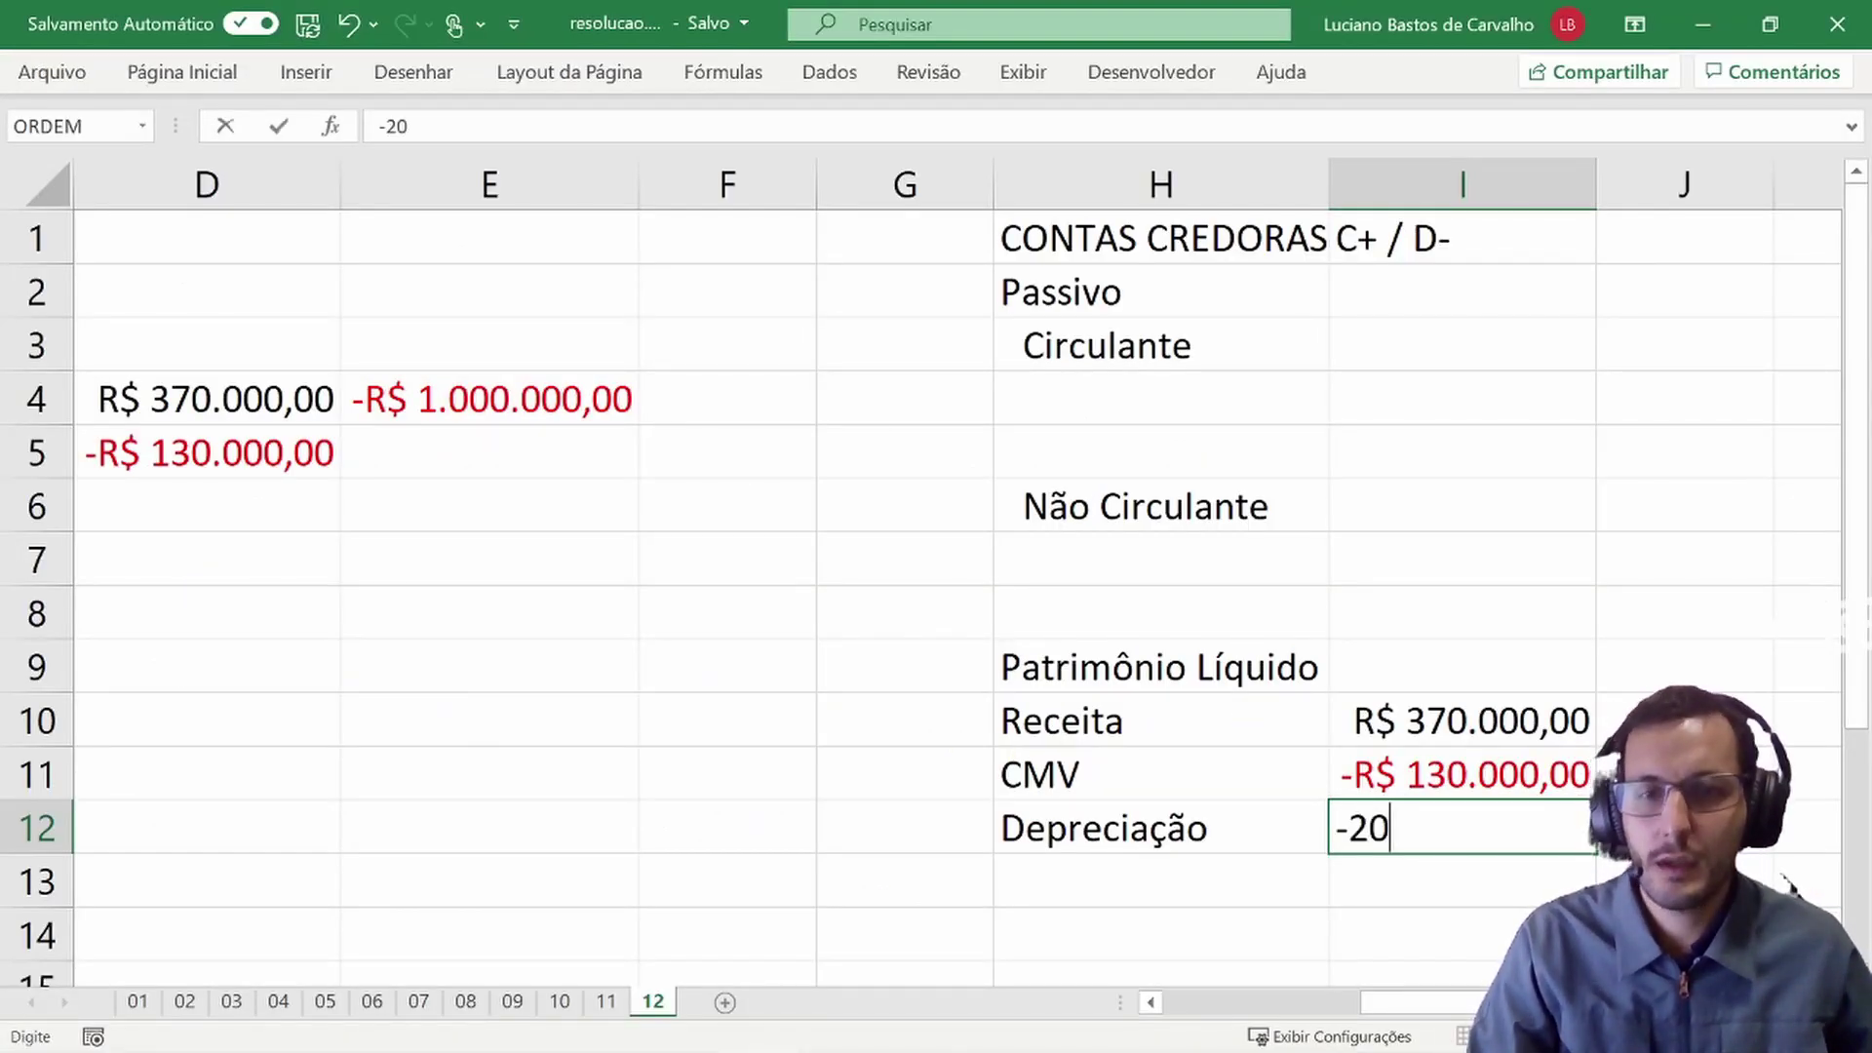
{"action": "type", "text": "000"}
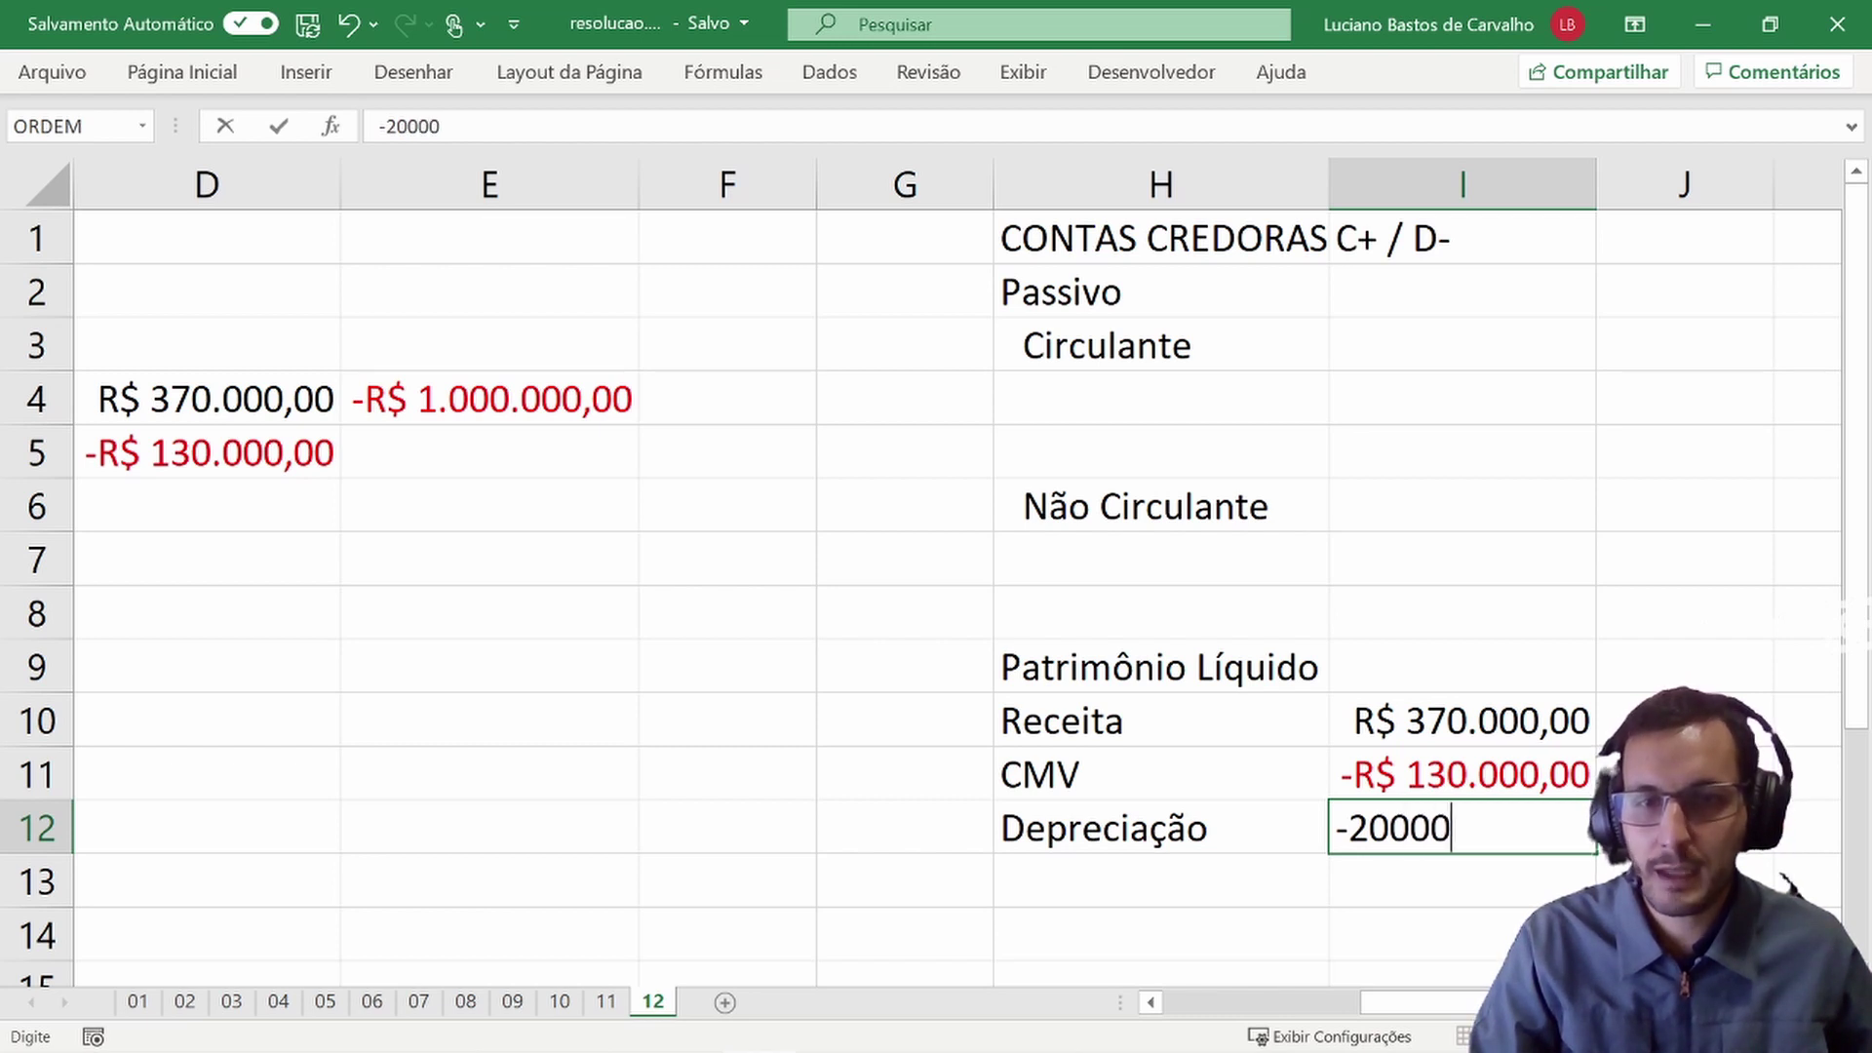
{"action": "key", "text": "Return"}
{"action": "left_click", "coordinate": [1161, 827]}
{"action": "left_click", "coordinate": [1462, 827]}
{"action": "key", "text": "ctrl+shift+4"}
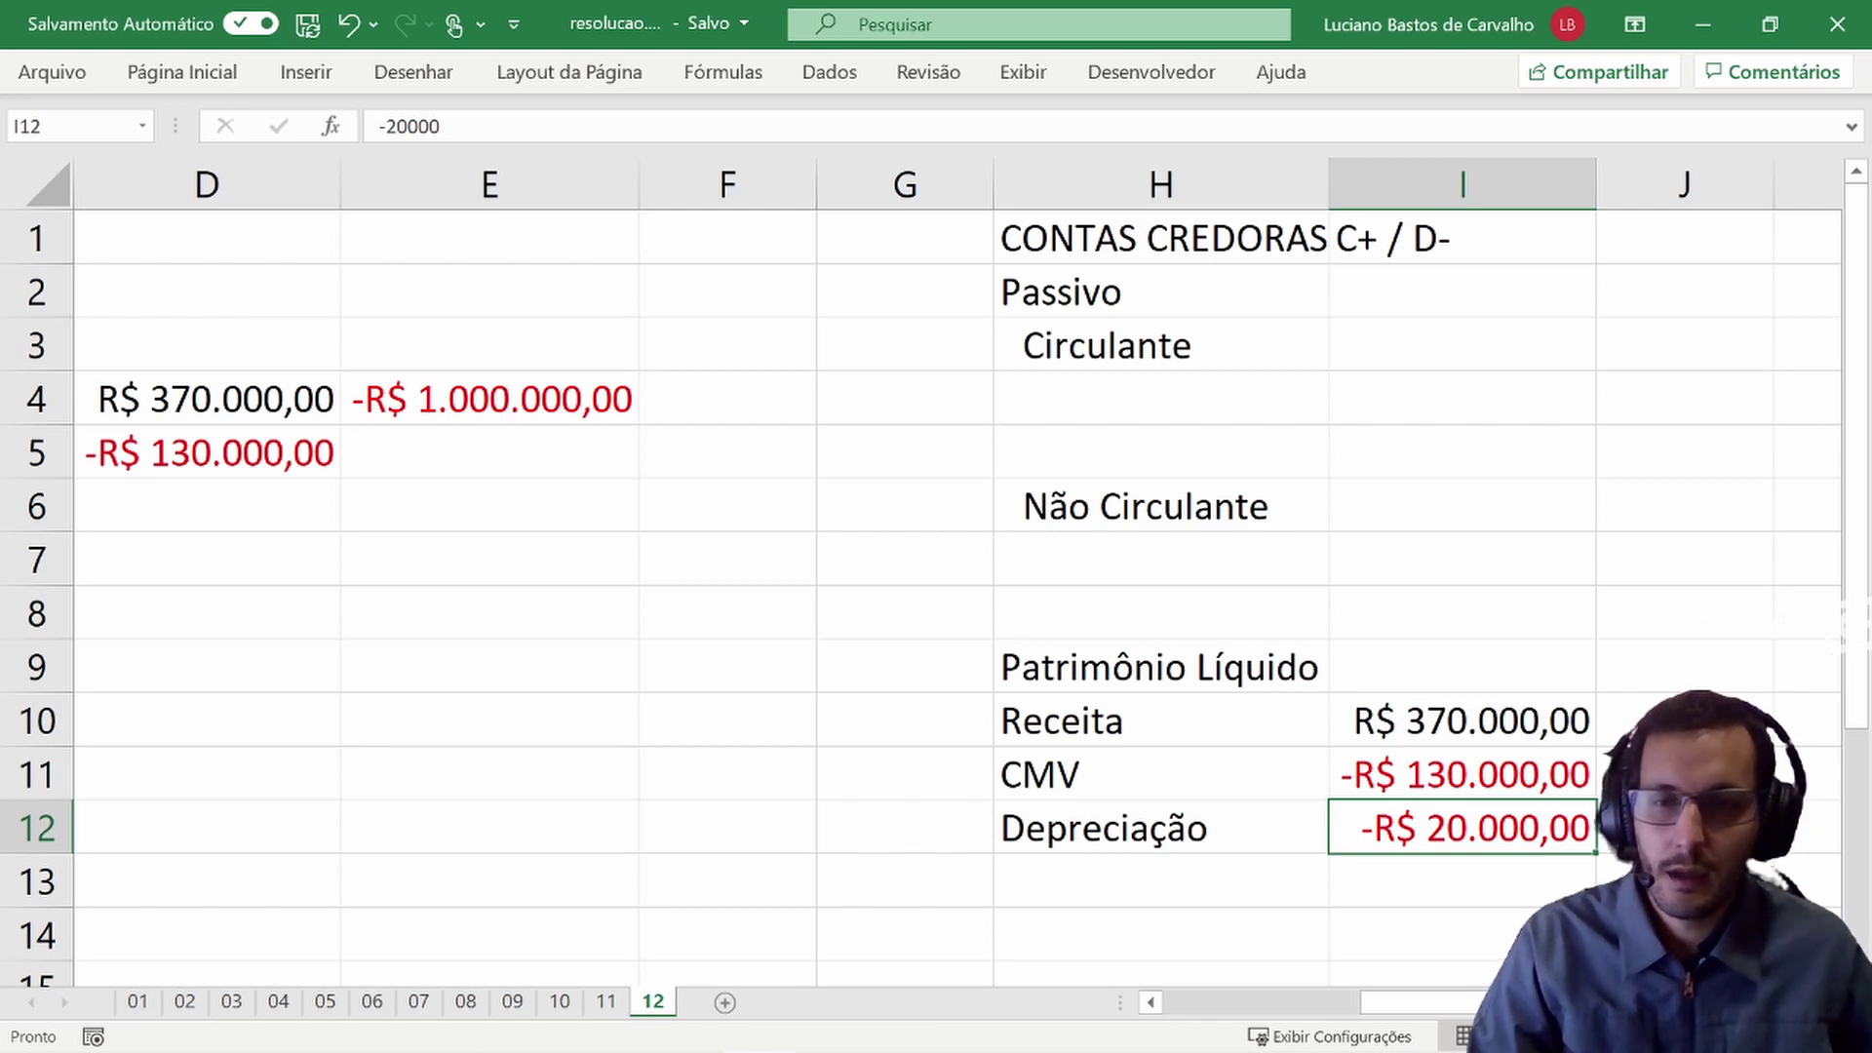
- Check the exam PDF's depreciation line, and enter the account name "(-) Depreciação acumulada" in B17 under the Imobilizado group
{"action": "key", "text": "Left"}
{"action": "key", "text": "Left"}
{"action": "key", "text": "Left"}
{"action": "key", "text": "alt+Tab"}
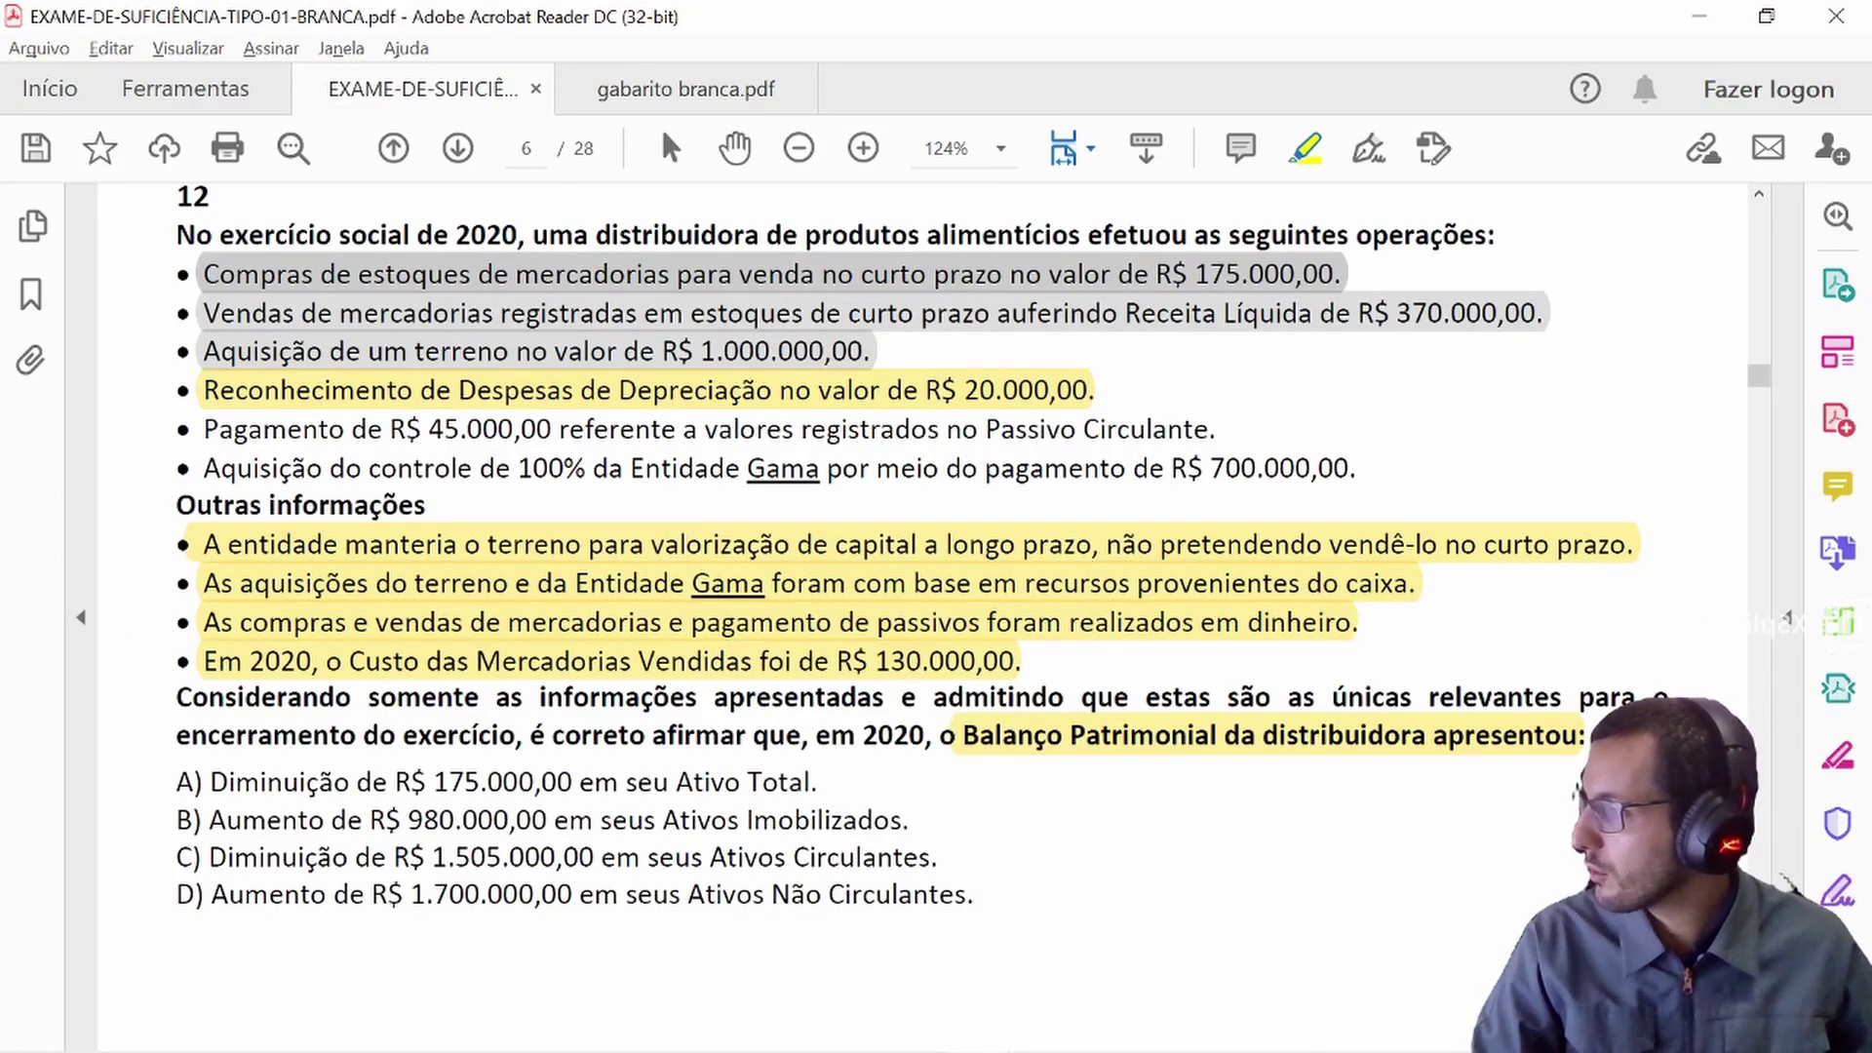
{"action": "key", "text": "alt+Tab"}
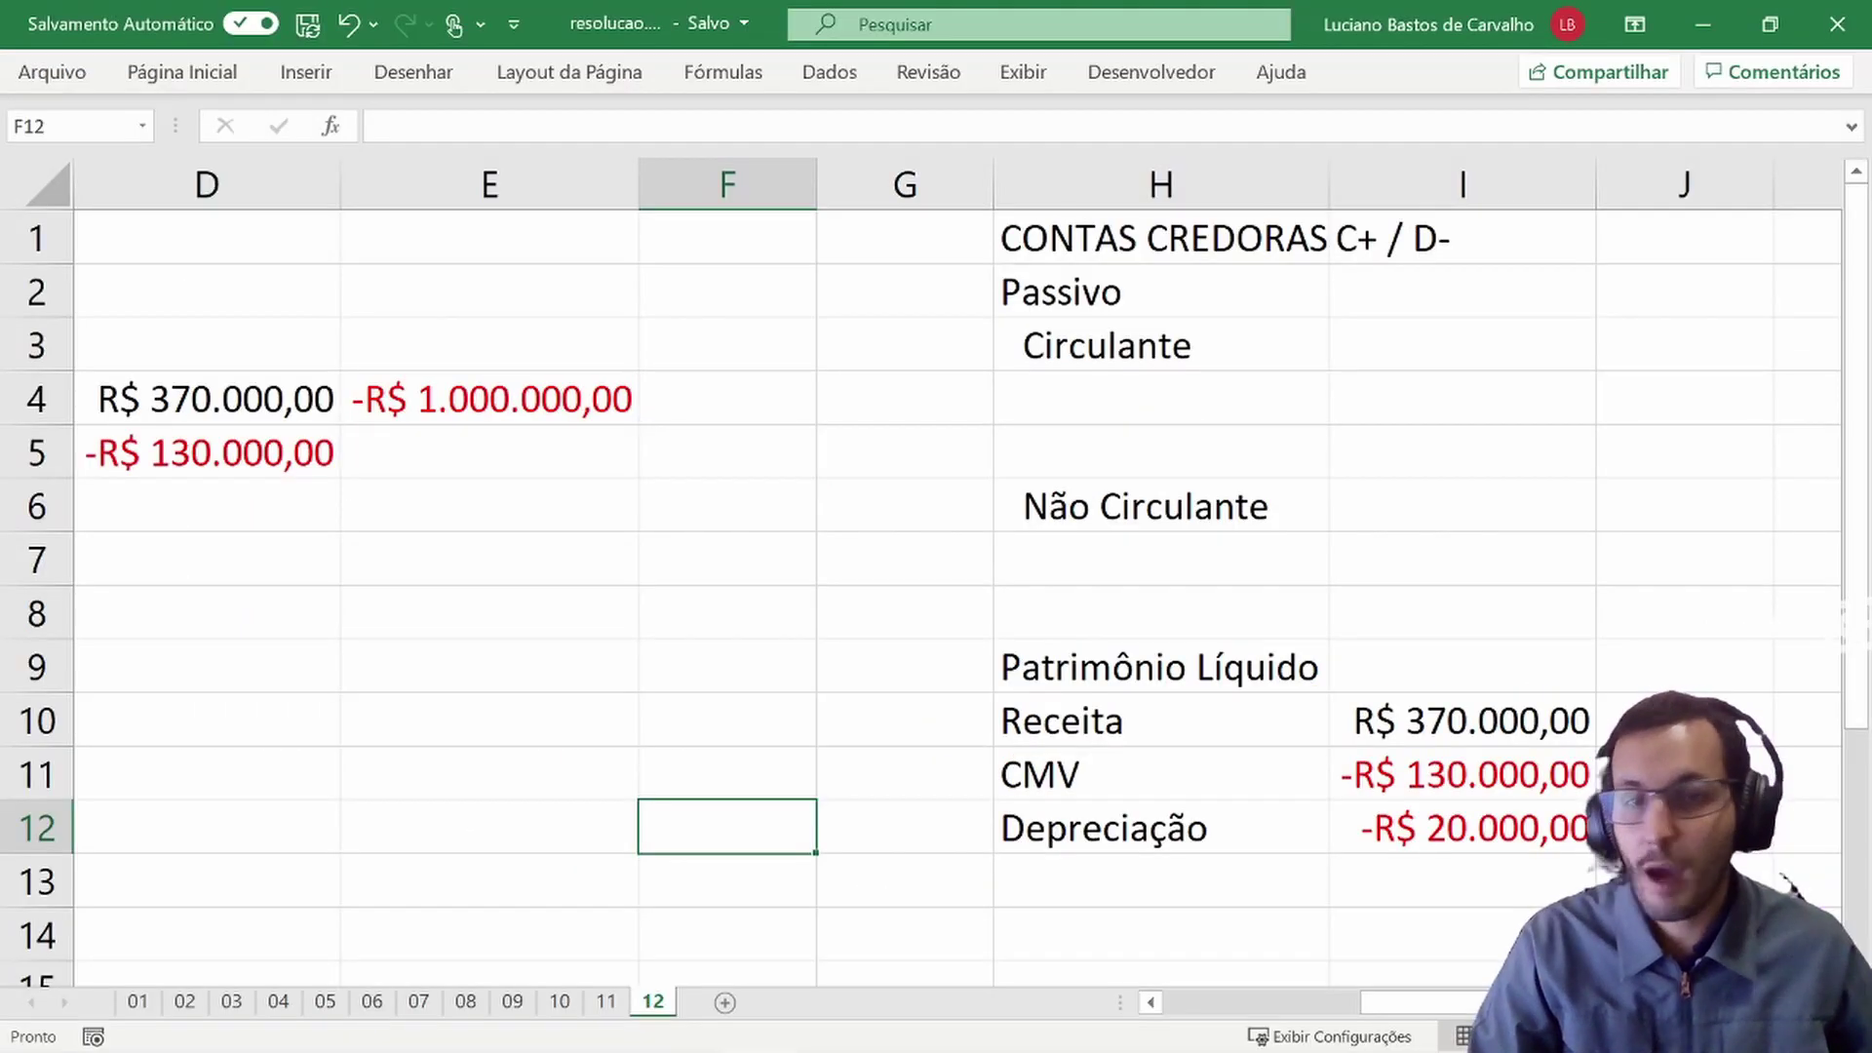
{"action": "key", "text": "Left"}
{"action": "key", "text": "Left"}
{"action": "key", "text": "Left"}
{"action": "key", "text": "Left"}
{"action": "key", "text": "Left"}
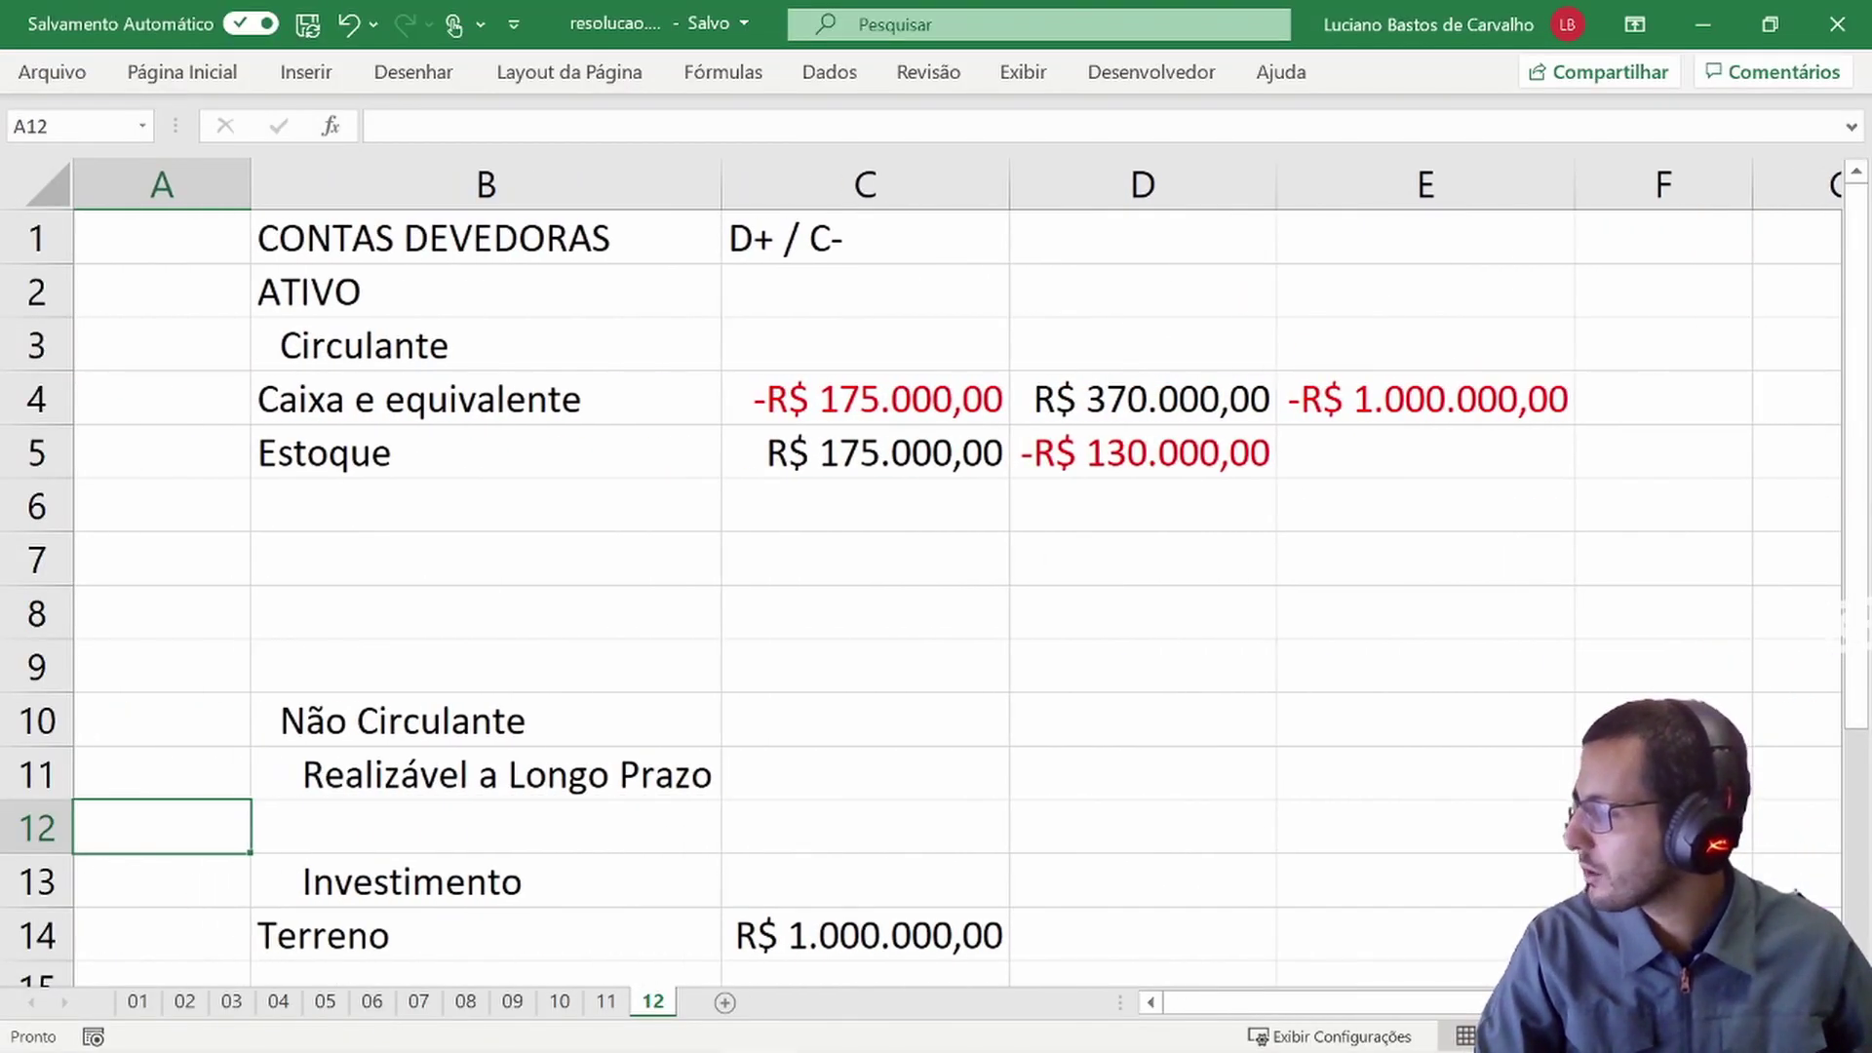
{"action": "key", "text": "Right"}
{"action": "key", "text": "Down"}
{"action": "key", "text": "Down"}
{"action": "key", "text": "Down"}
{"action": "key", "text": "Down"}
{"action": "key", "text": "Down"}
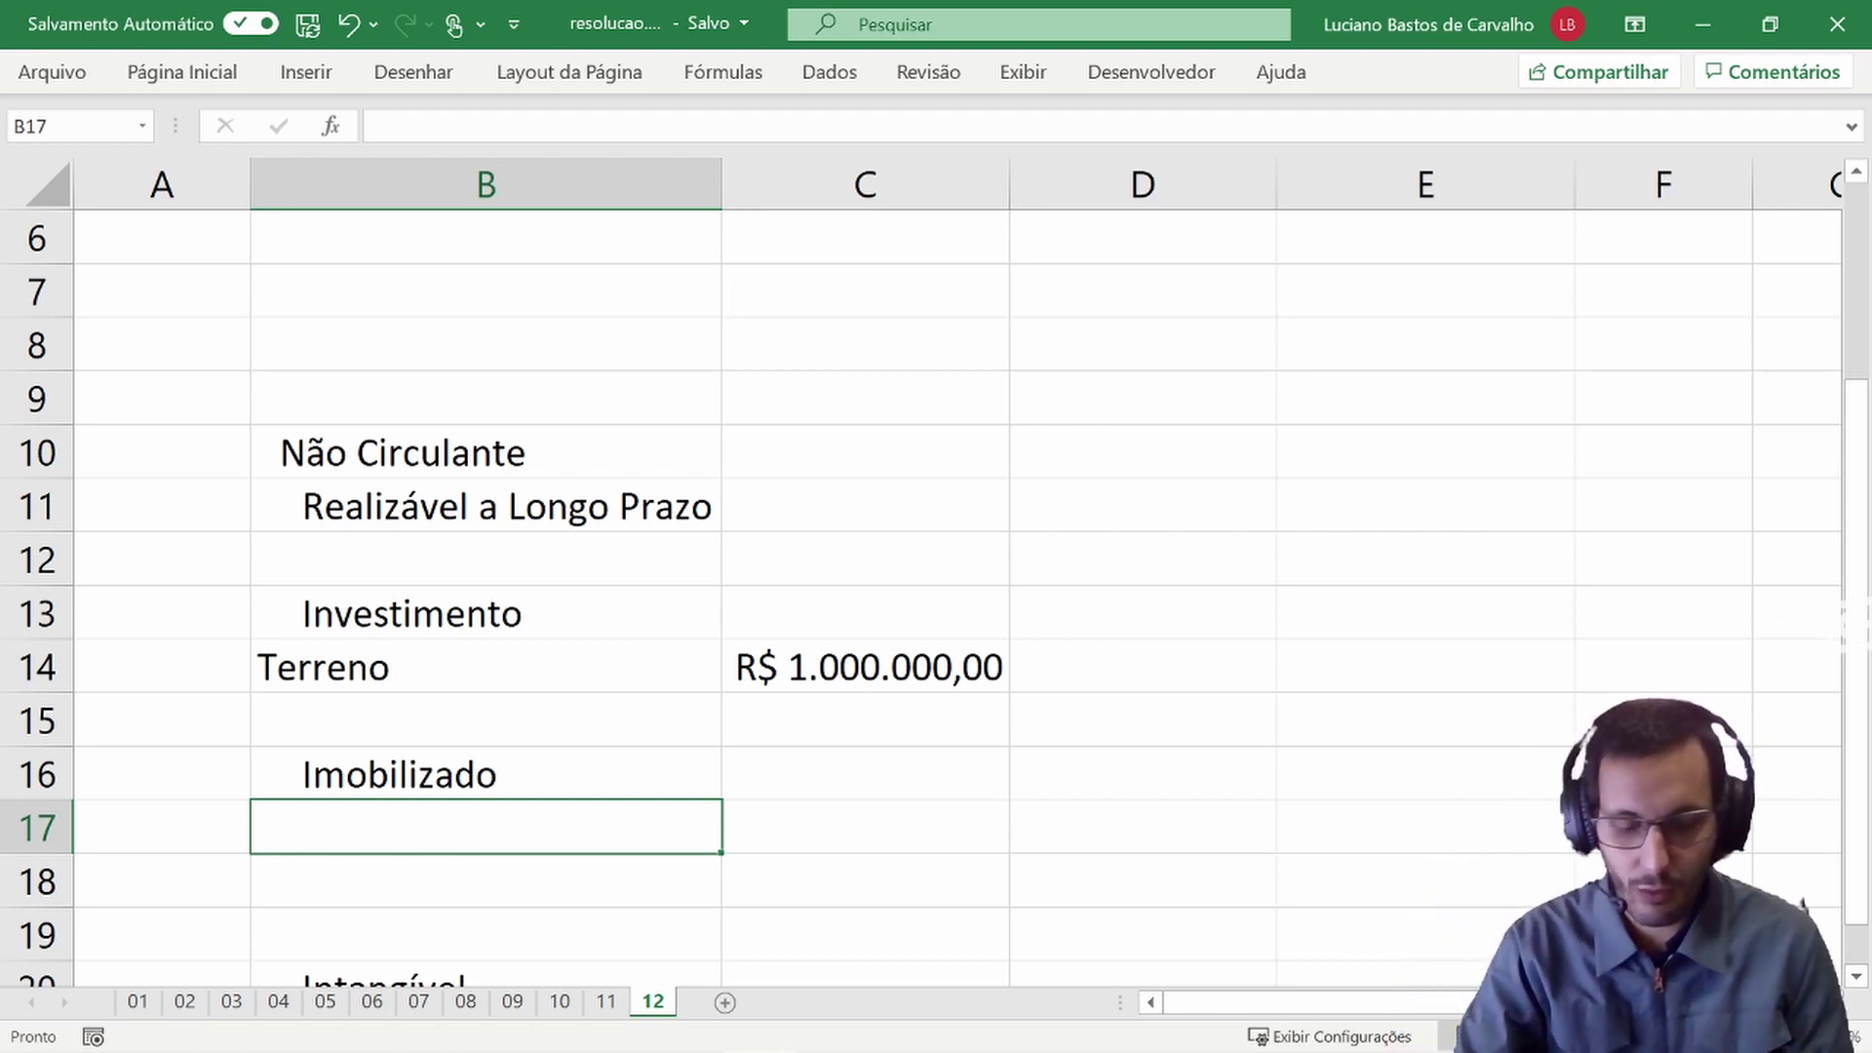
{"action": "type", "text": "(-)"}
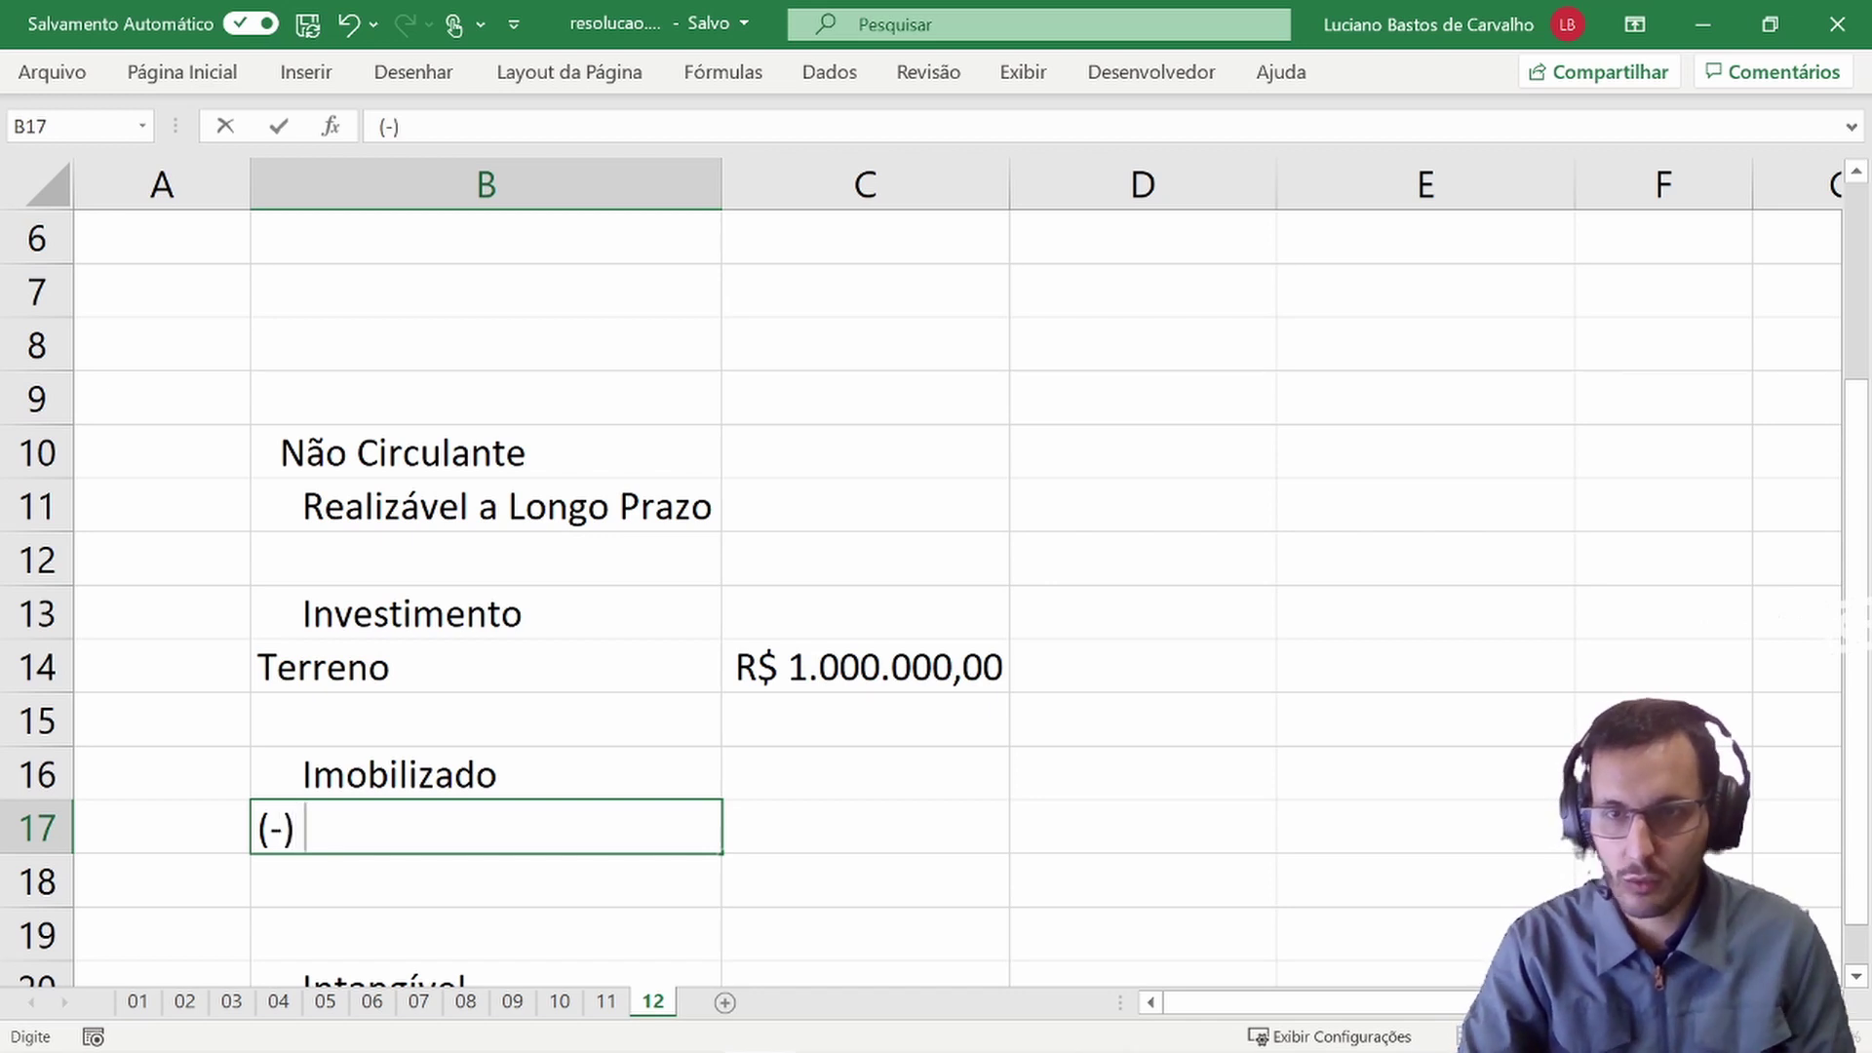
{"action": "type", "text": " De"}
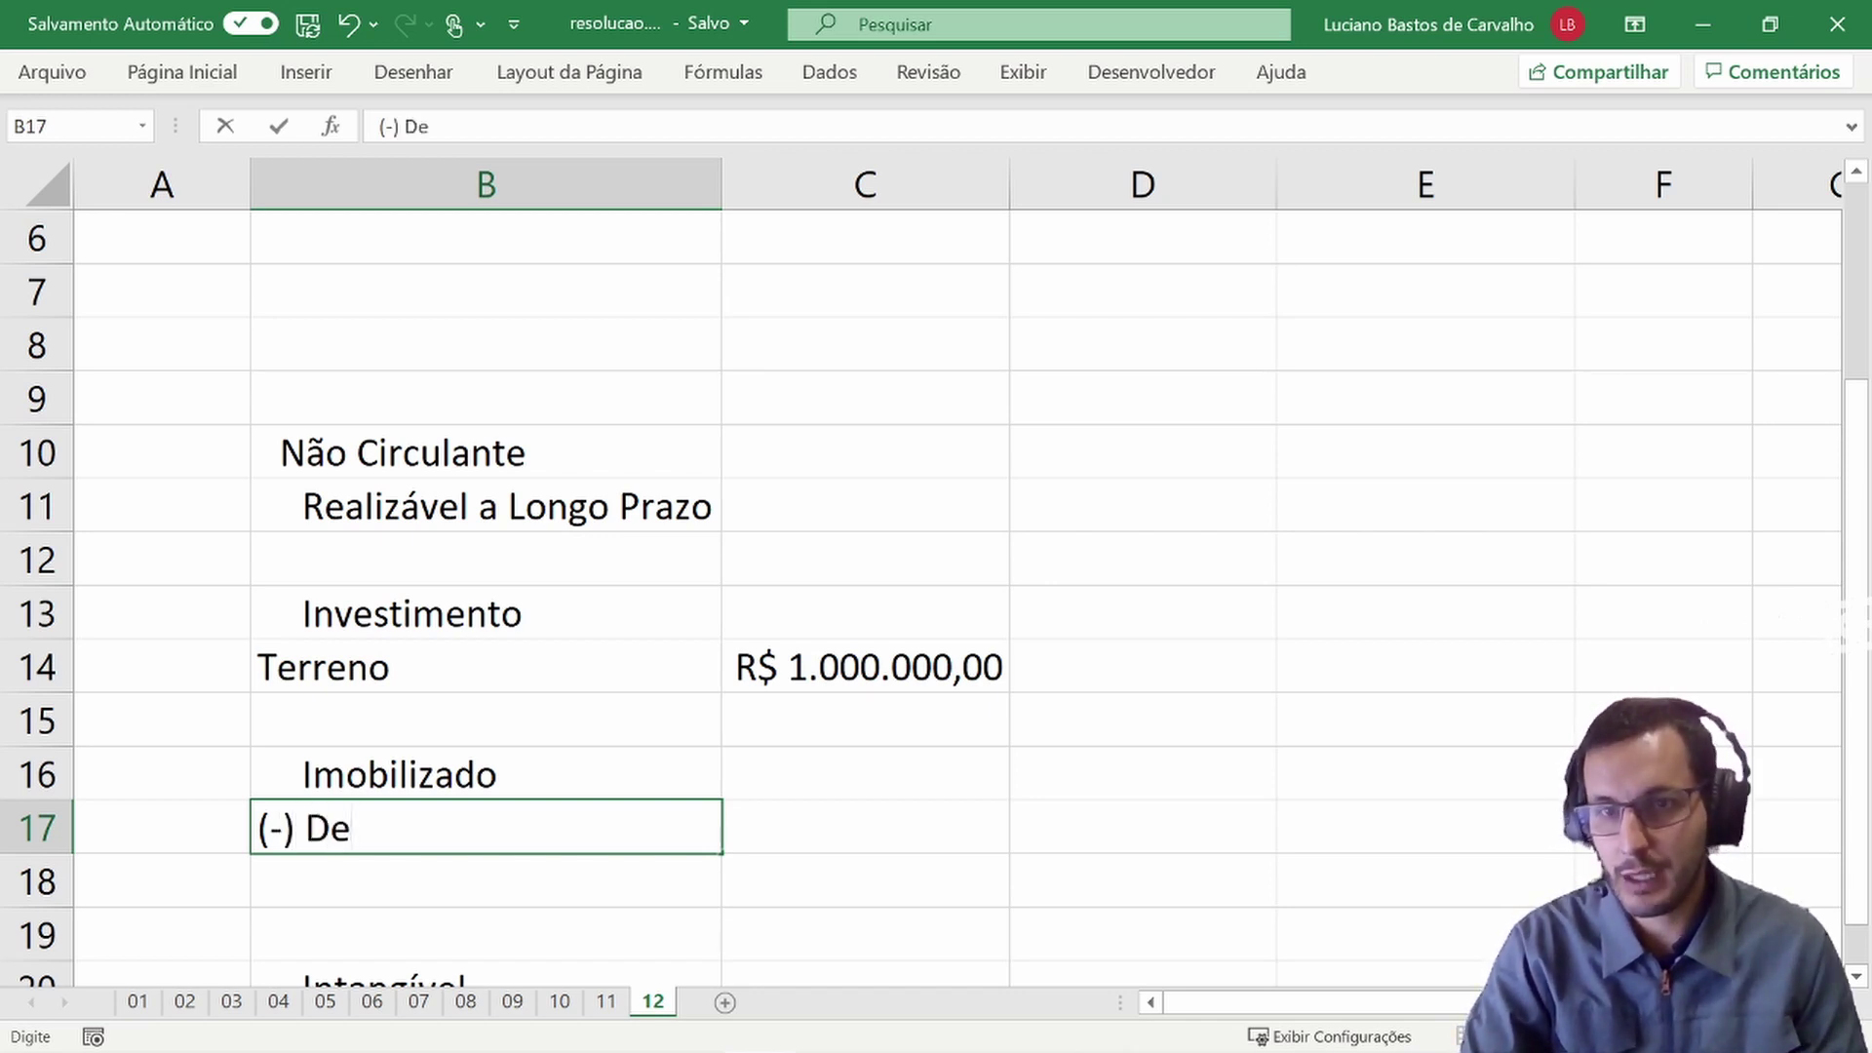
{"action": "type", "text": "preciação"}
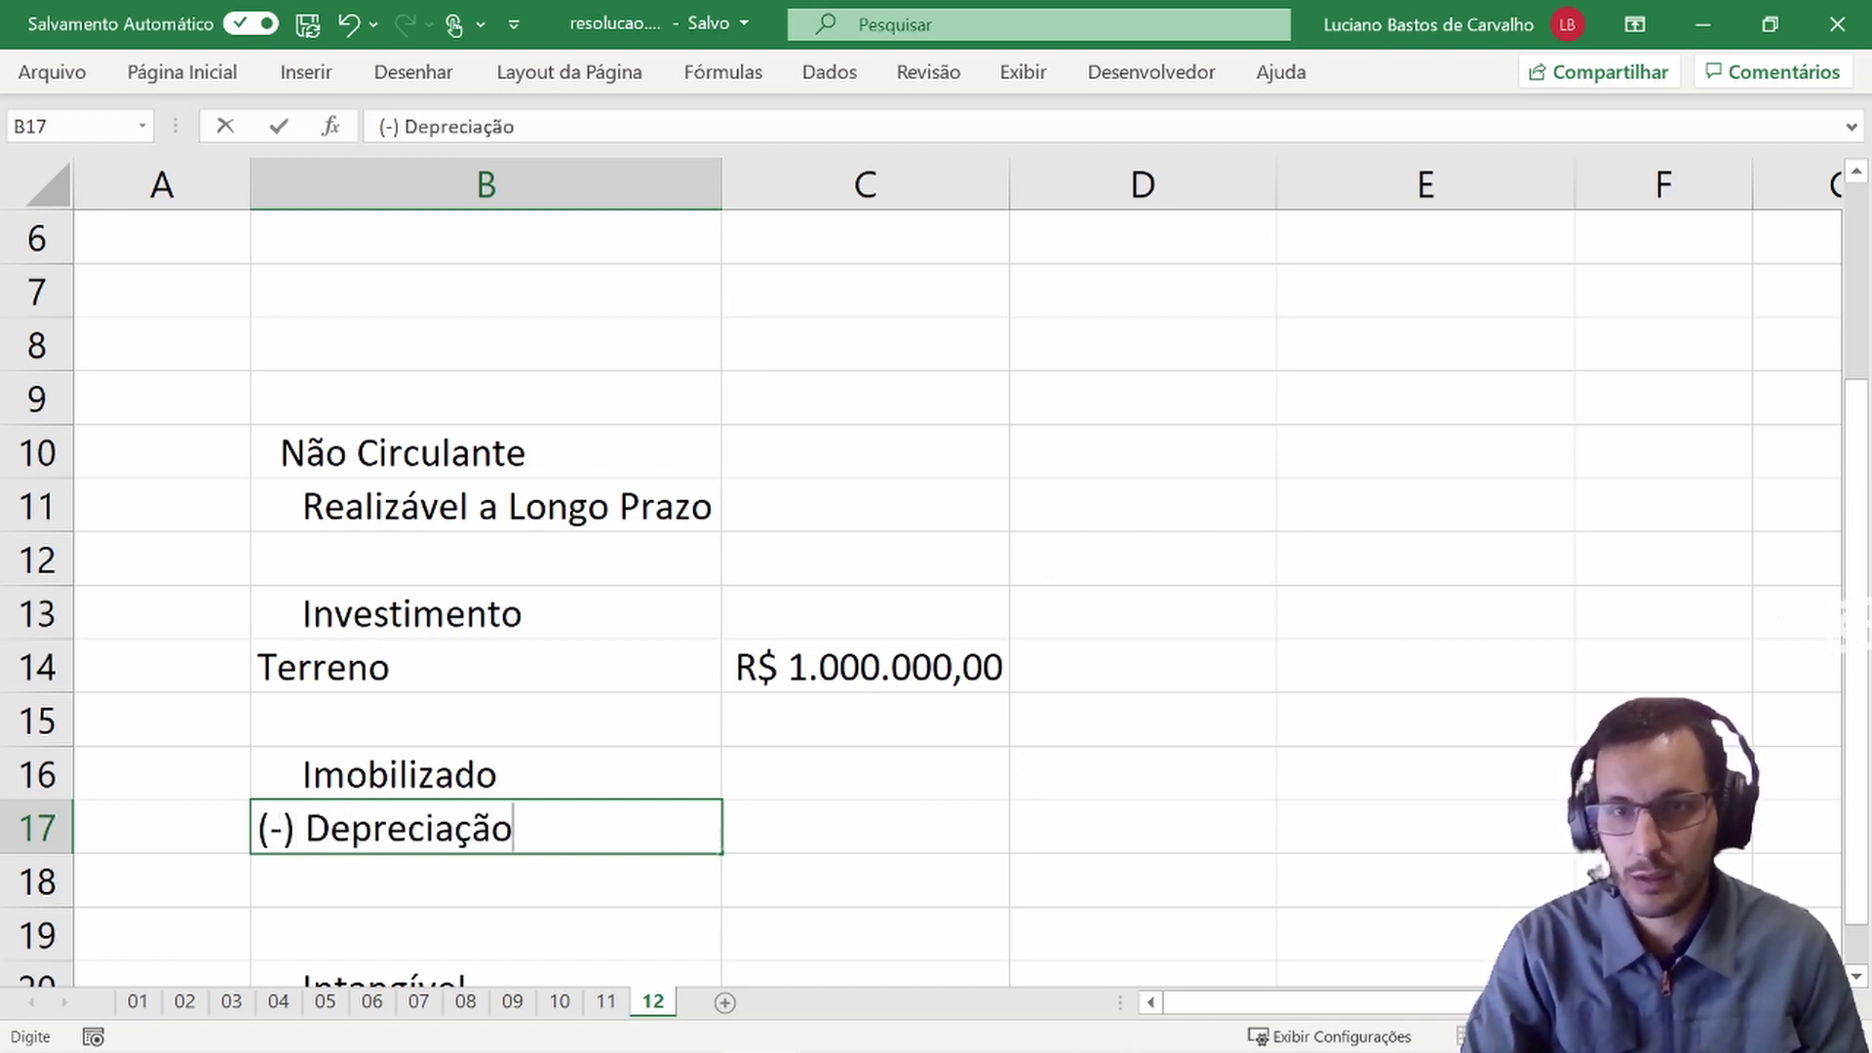
{"action": "type", "text": " acumulada"}
{"action": "key", "text": "Tab"}
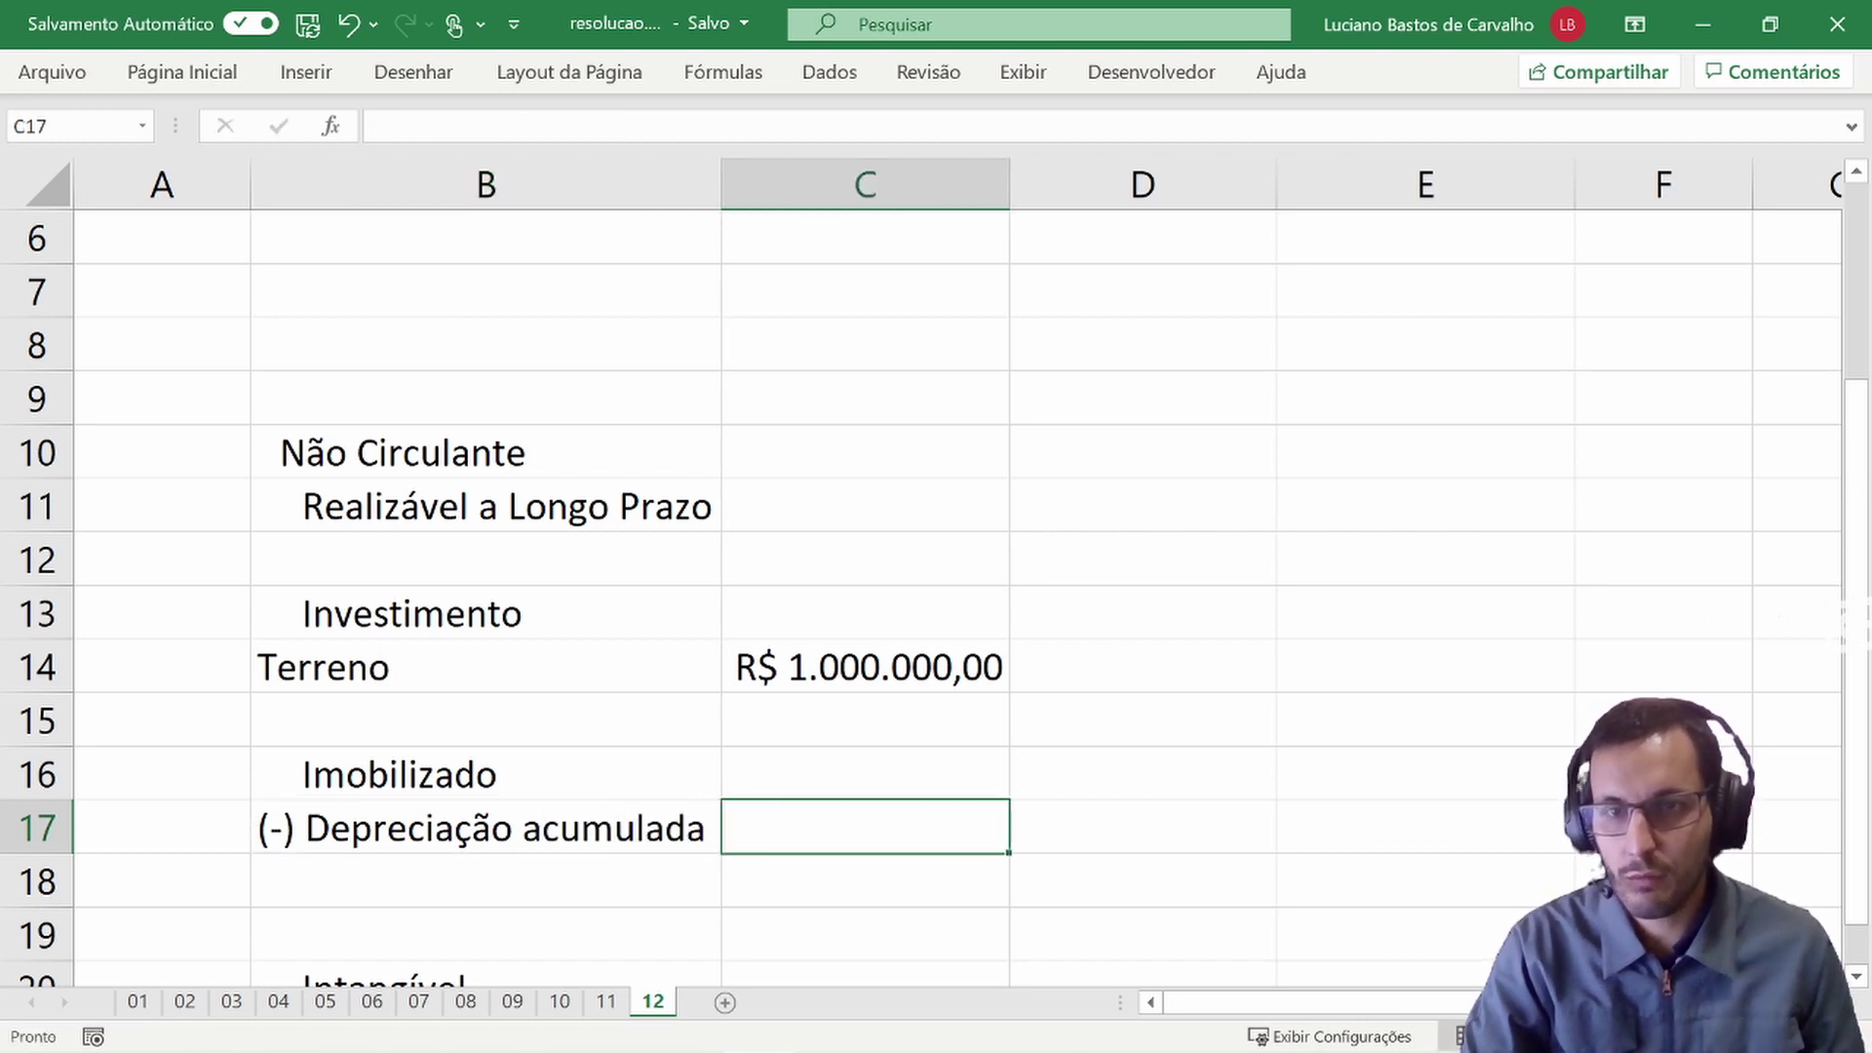
- Enter -20000 in C17 for (-) Depreciação acumulada and format it as currency in reais
{"action": "type", "text": "-20000"}
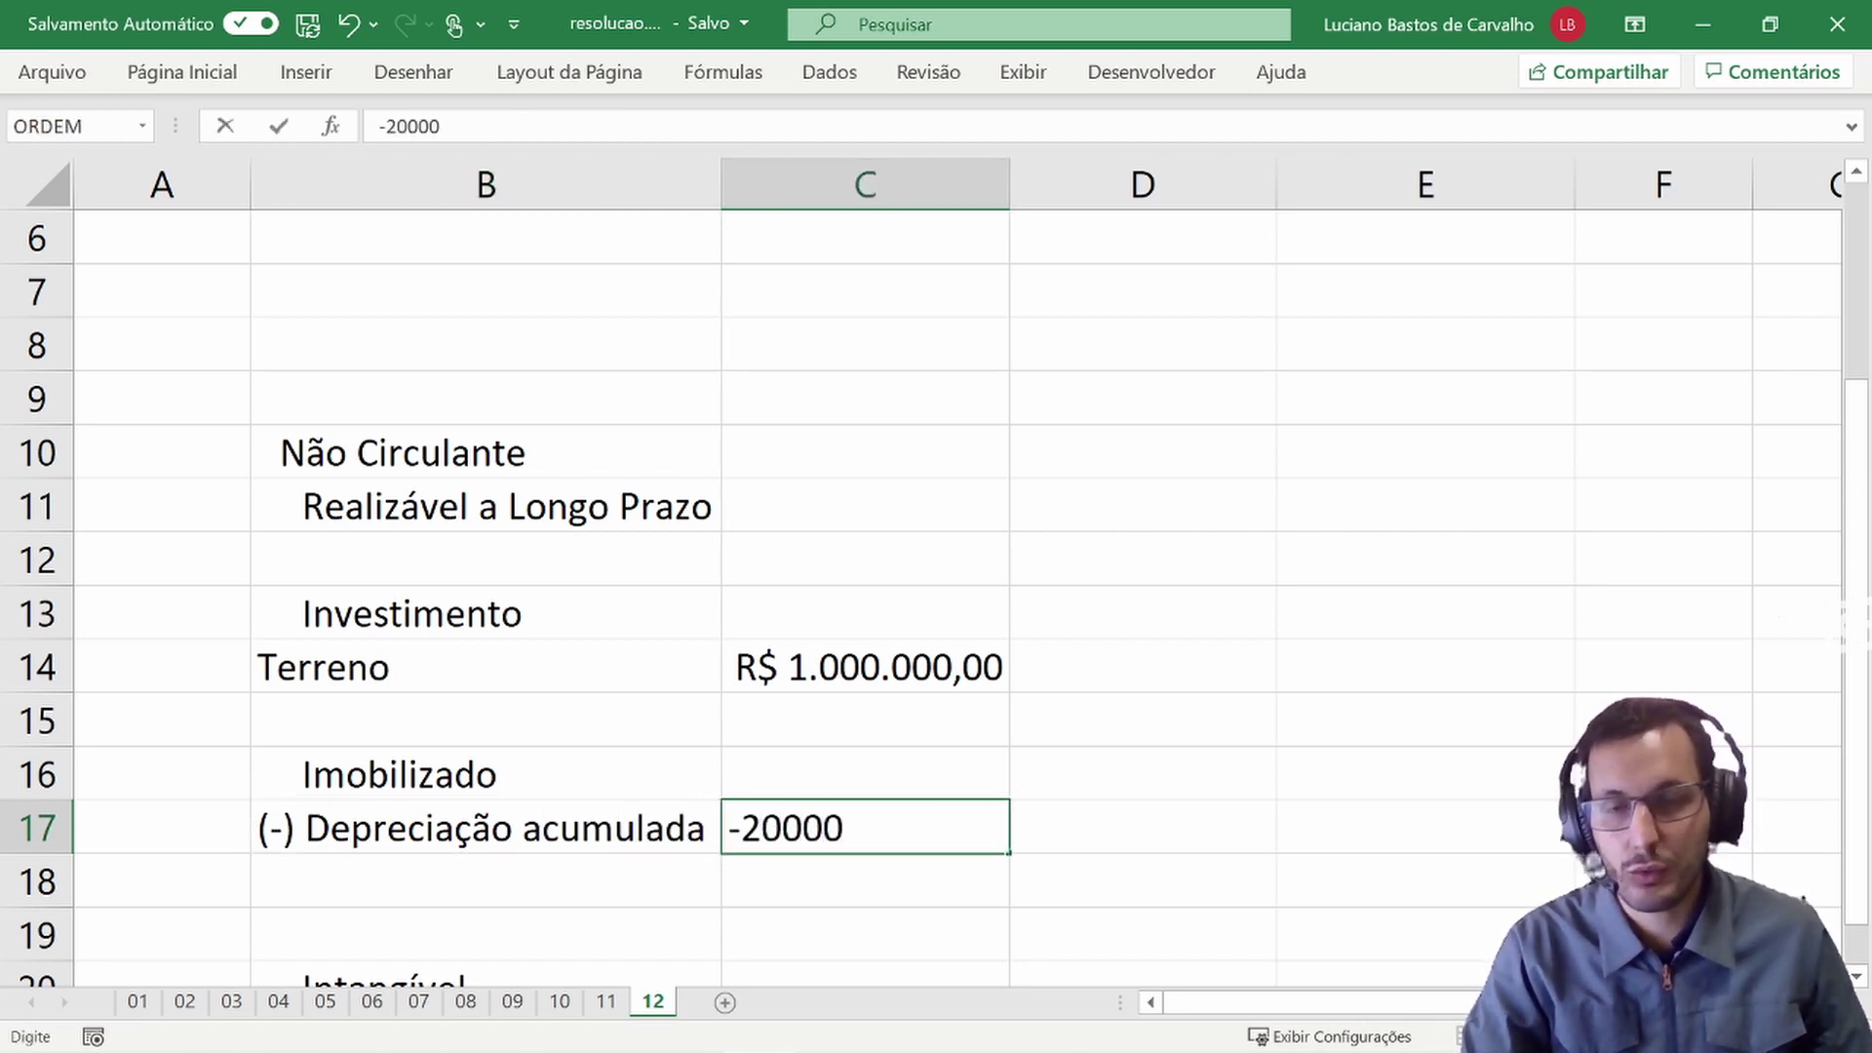
{"action": "key", "text": "Left"}
{"action": "key", "text": "Right"}
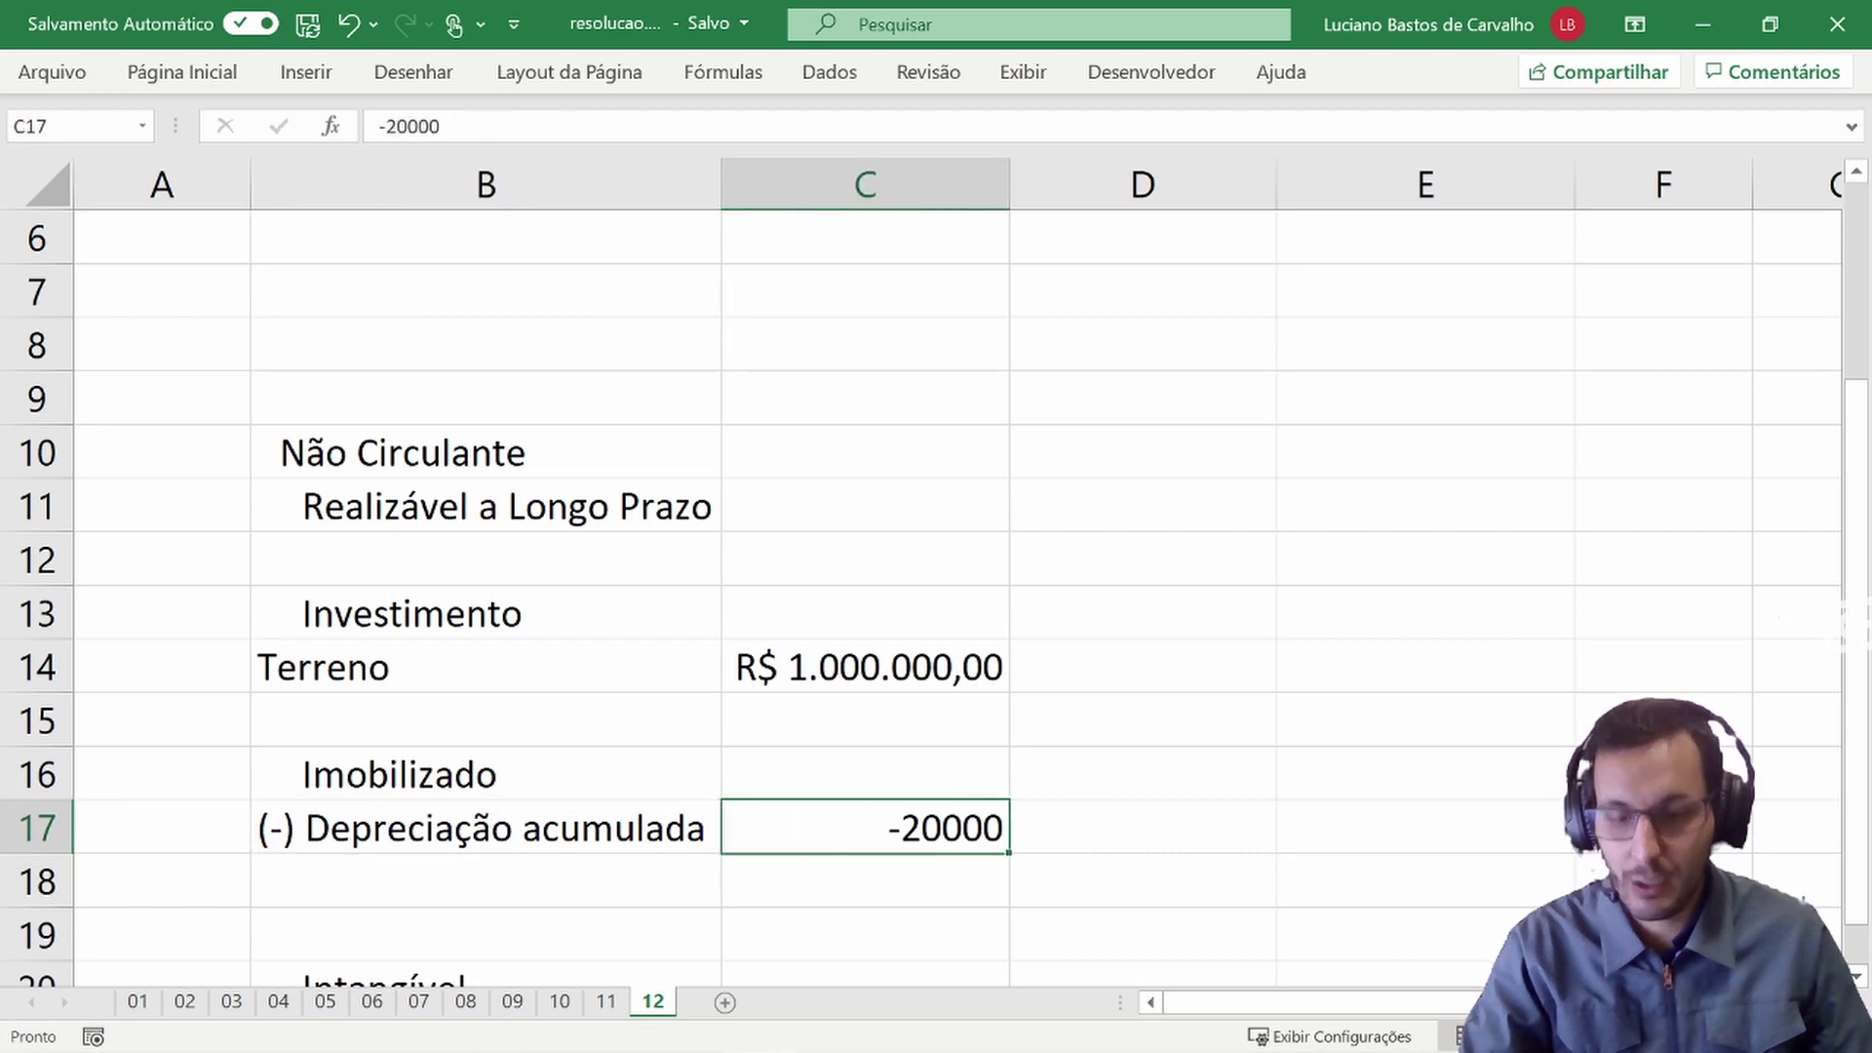
{"action": "key", "text": "ctrl+shift+4"}
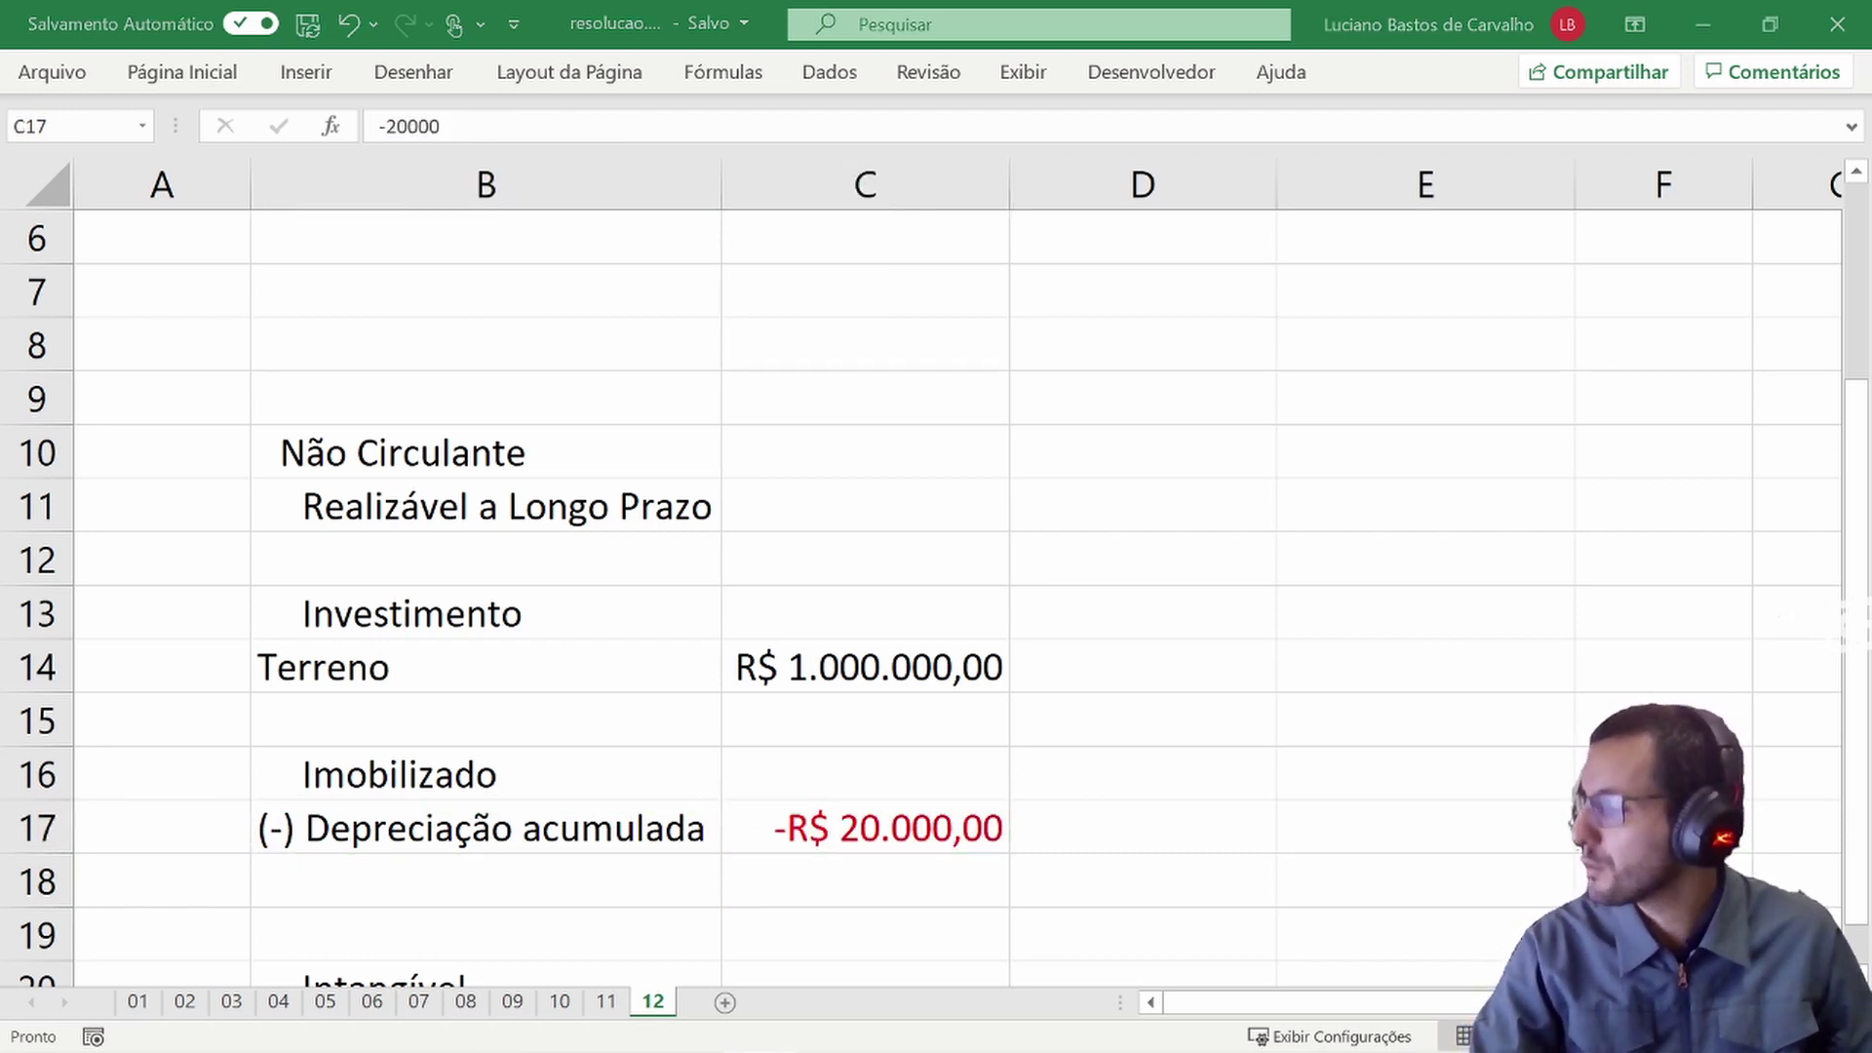
- In the exam PDF, change the highlight of the R$ 20.000,00 depreciation expense line to grey
{"action": "key", "text": "alt+Tab"}
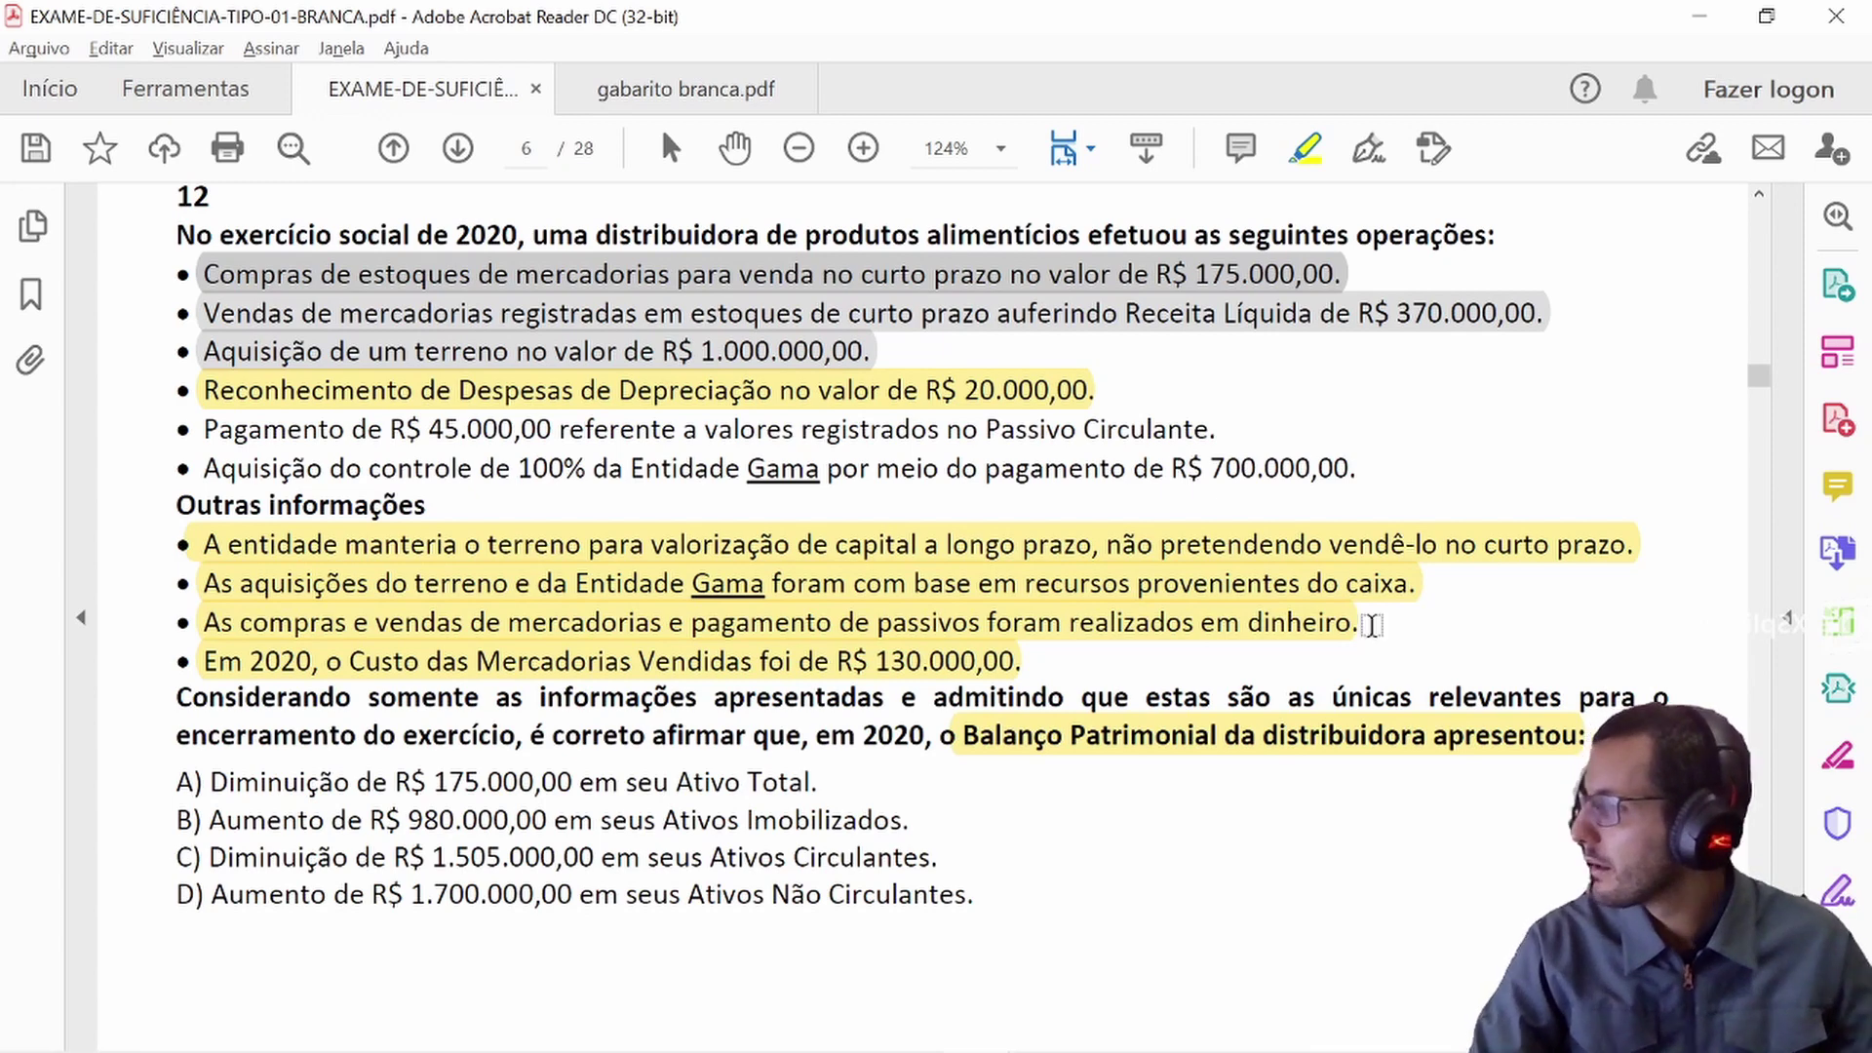
{"action": "left_click", "coordinate": [951, 387]}
{"action": "right_click", "coordinate": [957, 385]}
{"action": "left_click", "coordinate": [922, 385]}
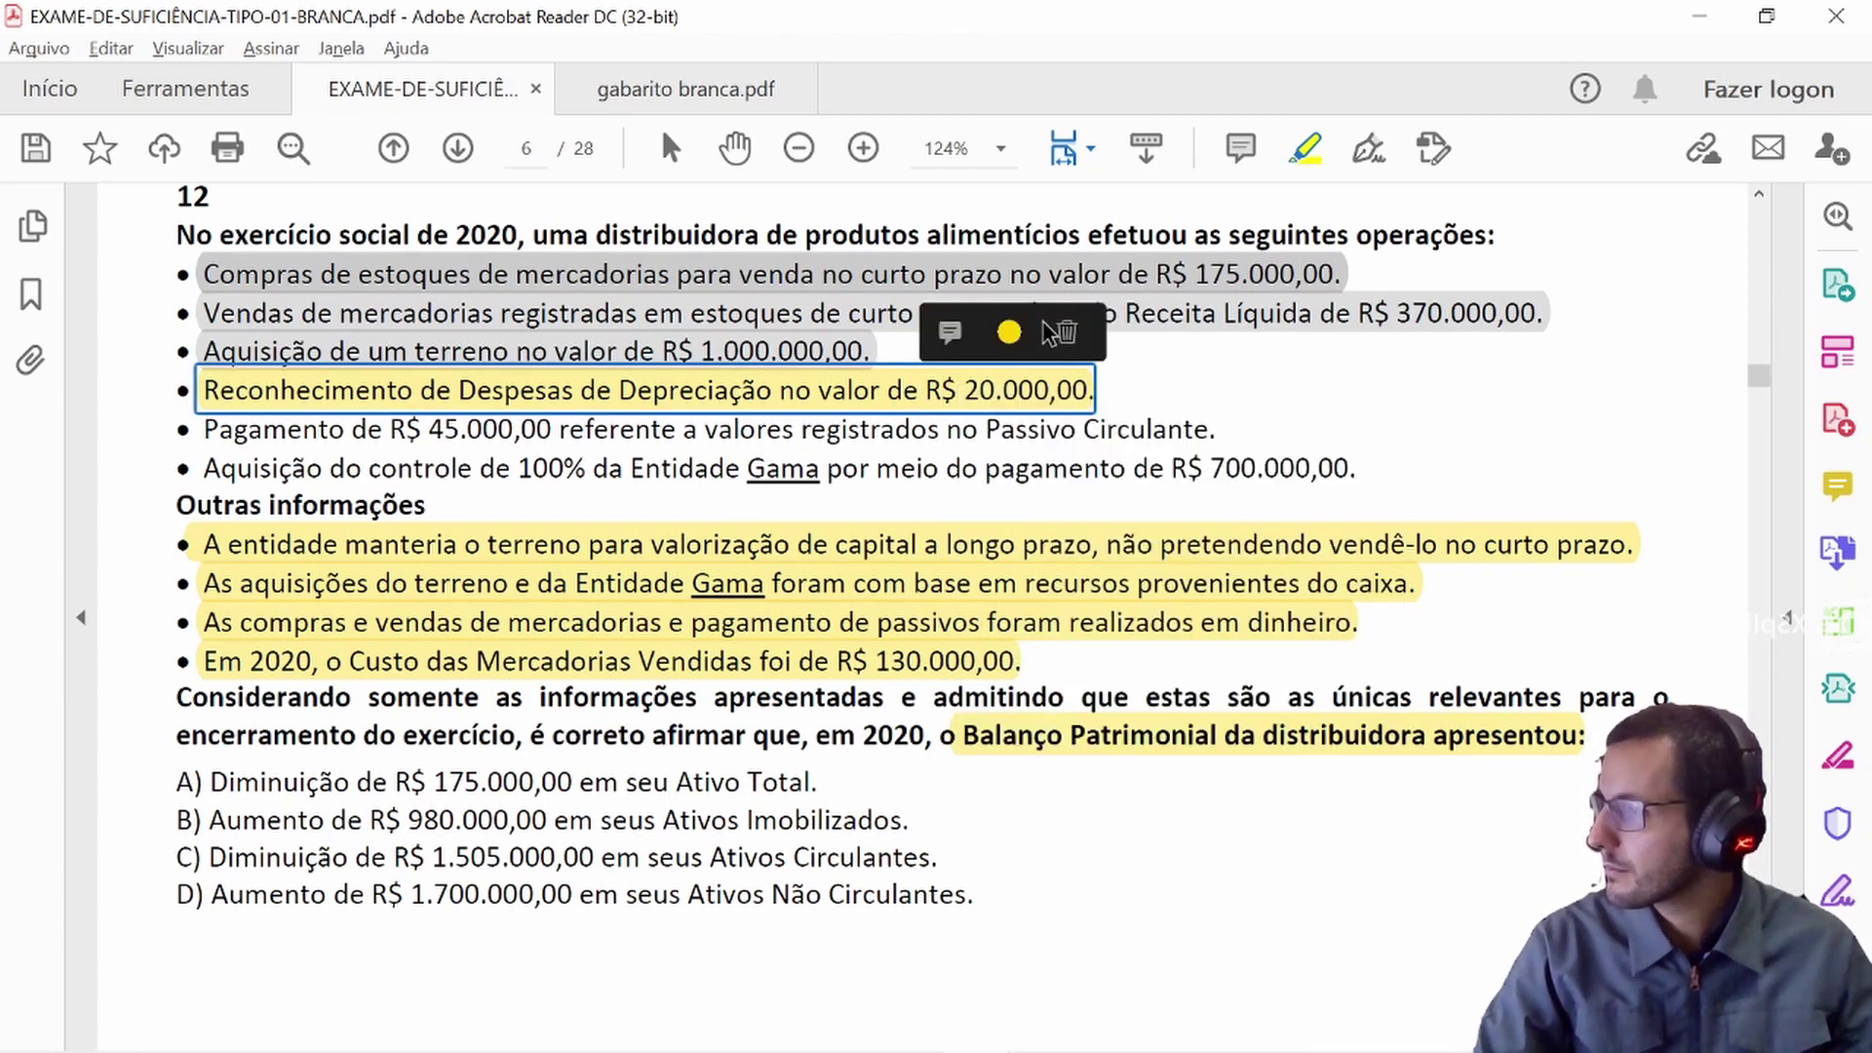
{"action": "left_click", "coordinate": [1012, 334]}
{"action": "left_click", "coordinate": [1041, 496]}
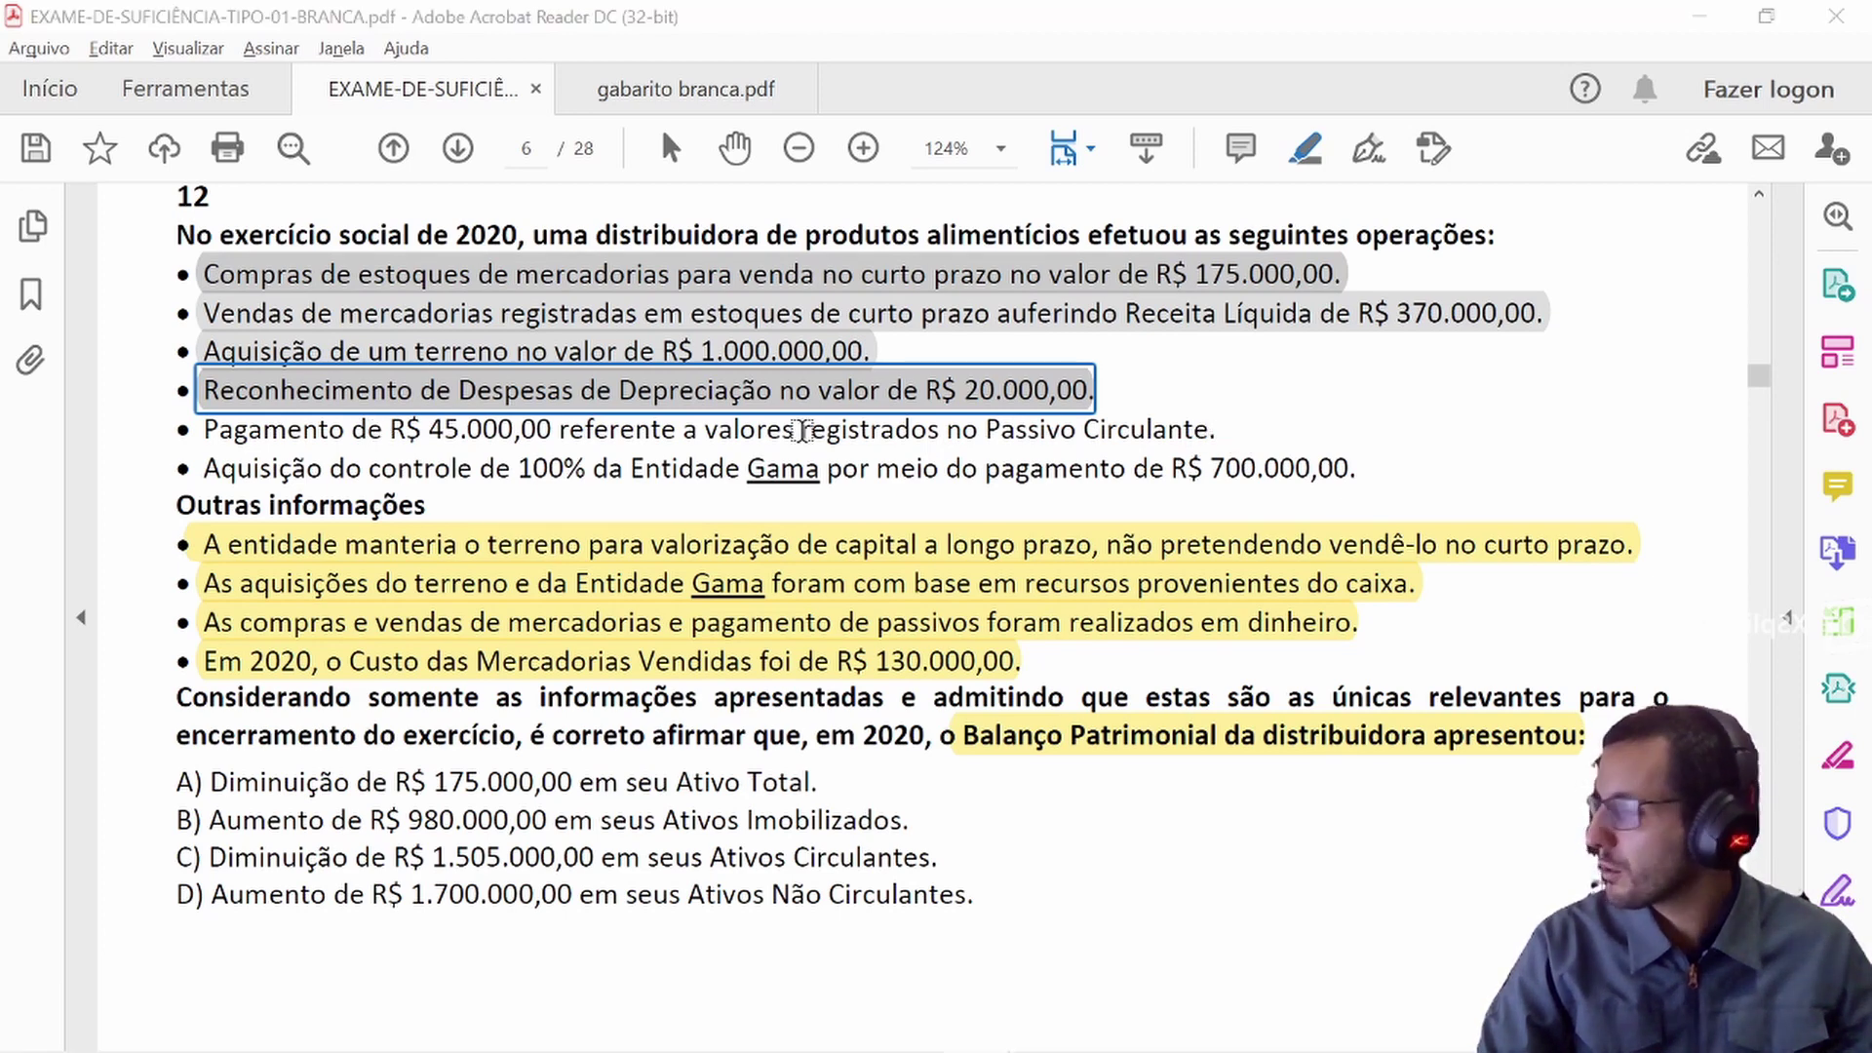
- Back in the Excel sheet, enter the account name "Contas a pagar" in H4 under the Passivo Circulante group
{"action": "key", "text": "alt+Tab"}
{"action": "key", "text": "Right"}
{"action": "key", "text": "Right"}
{"action": "key", "text": "Up"}
{"action": "key", "text": "Up"}
{"action": "key", "text": "Up"}
{"action": "key", "text": "Up"}
{"action": "key", "text": "Up"}
{"action": "key", "text": "Up"}
{"action": "key", "text": "Up"}
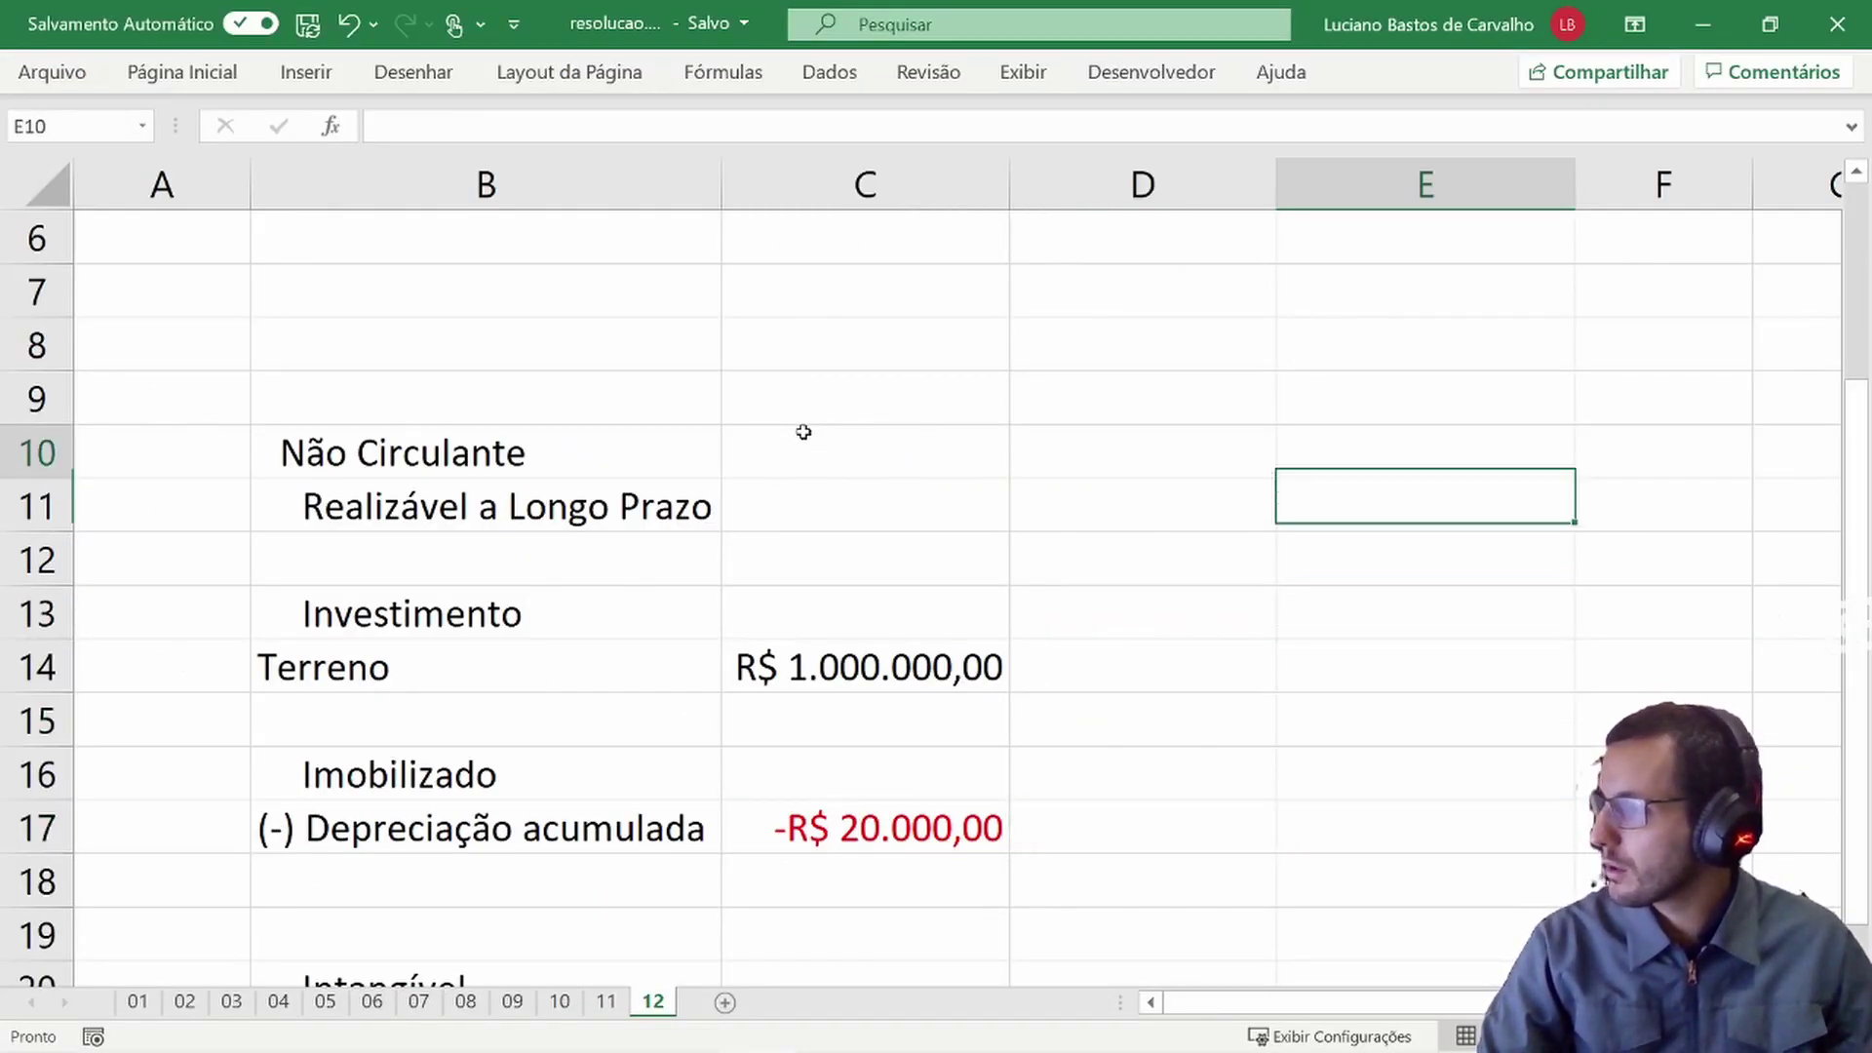
{"action": "key", "text": "Up"}
{"action": "key", "text": "Up"}
{"action": "key", "text": "Up"}
{"action": "key", "text": "Up"}
{"action": "key", "text": "Up"}
{"action": "key", "text": "Up"}
{"action": "key", "text": "Up"}
{"action": "key", "text": "Up"}
{"action": "key", "text": "Up"}
{"action": "key", "text": "Right"}
{"action": "key", "text": "Right"}
{"action": "key", "text": "Right"}
{"action": "key", "text": "Right"}
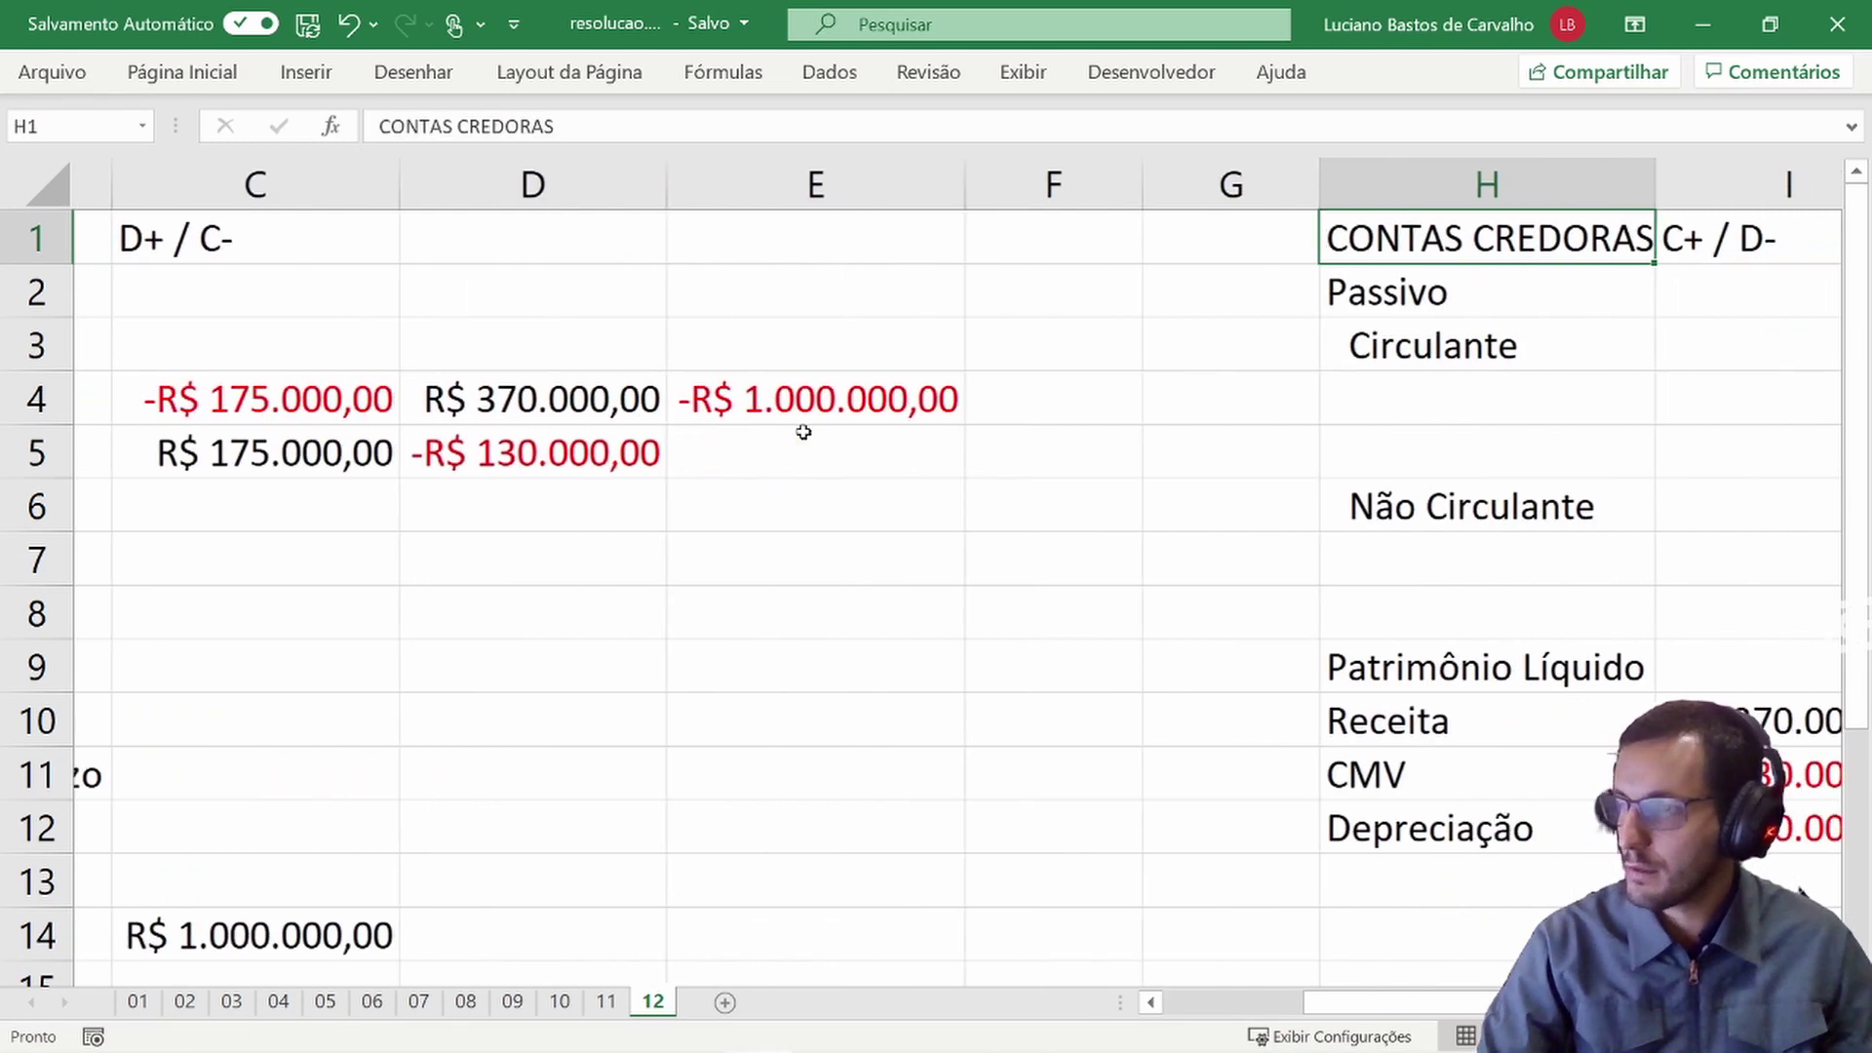
{"action": "key", "text": "Down"}
{"action": "key", "text": "Down"}
{"action": "key", "text": "Left"}
{"action": "key", "text": "Left"}
{"action": "key", "text": "Down"}
{"action": "key", "text": "Right"}
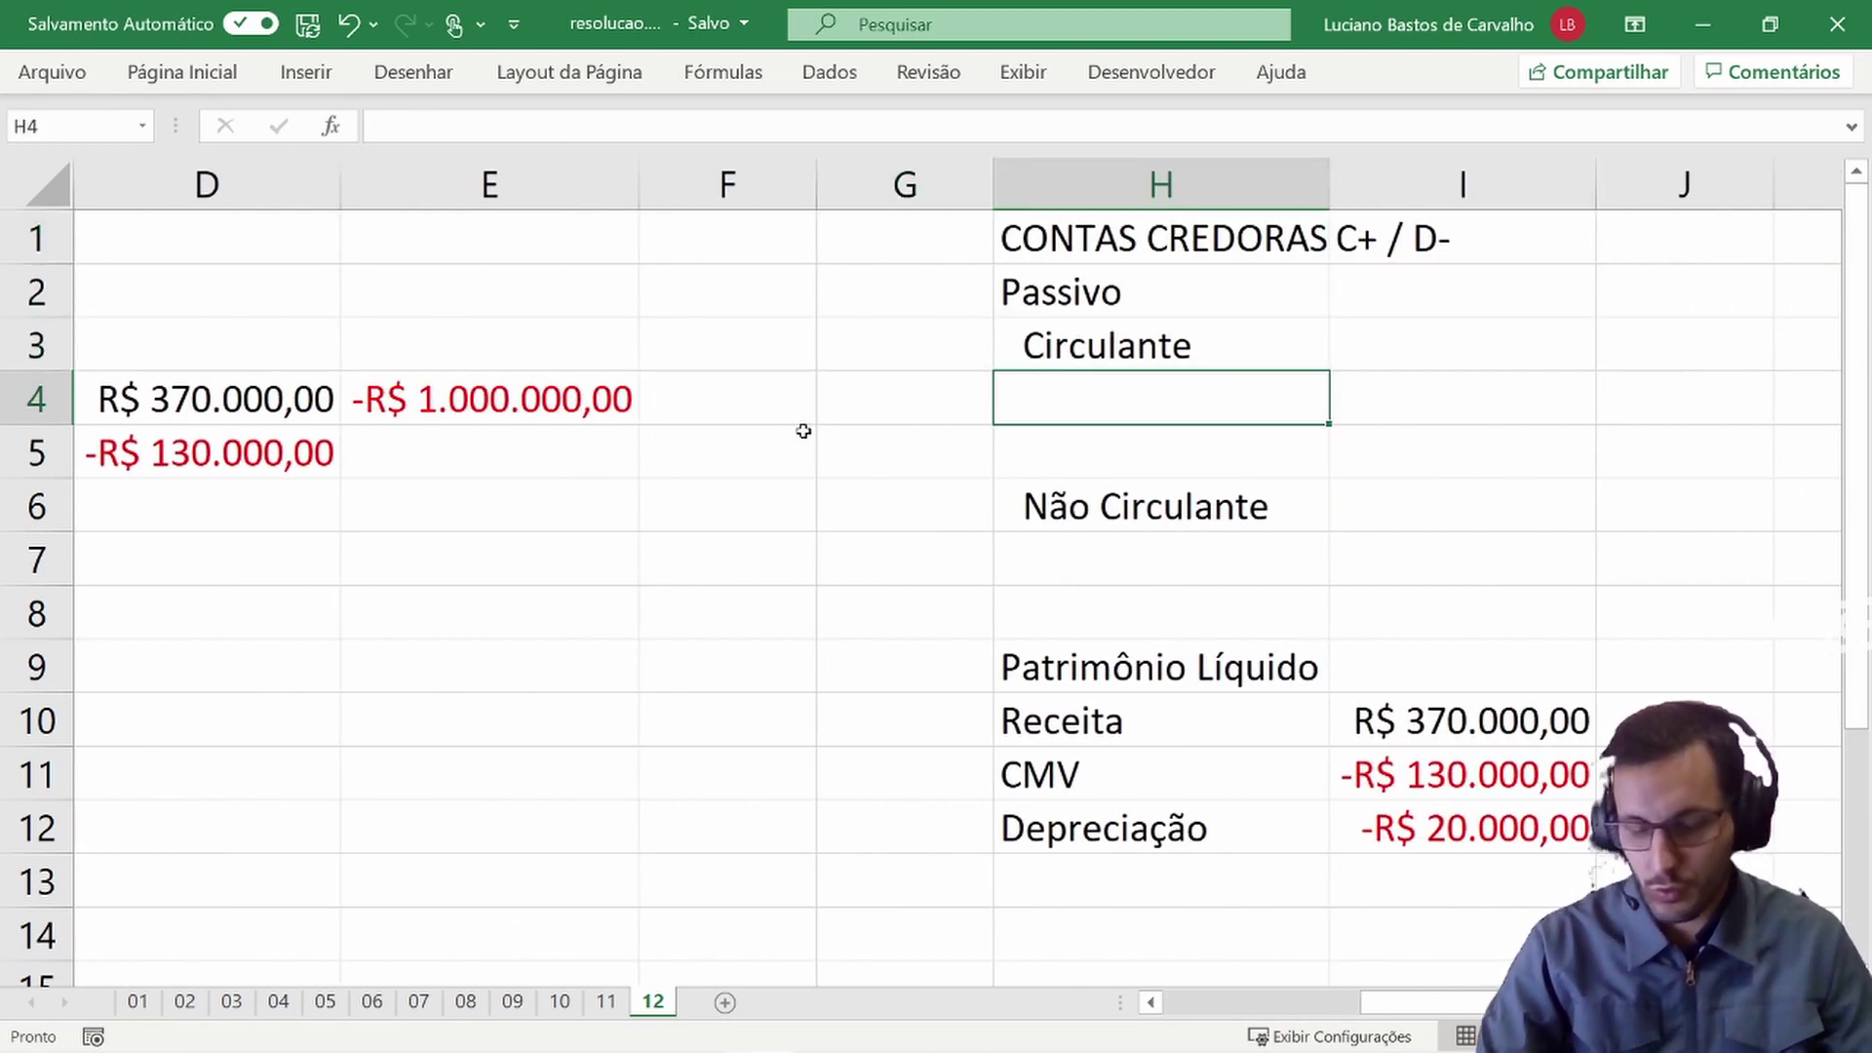
{"action": "type", "text": "Contas a a"}
{"action": "key", "text": "BackSpace"}
{"action": "type", "text": "p"}
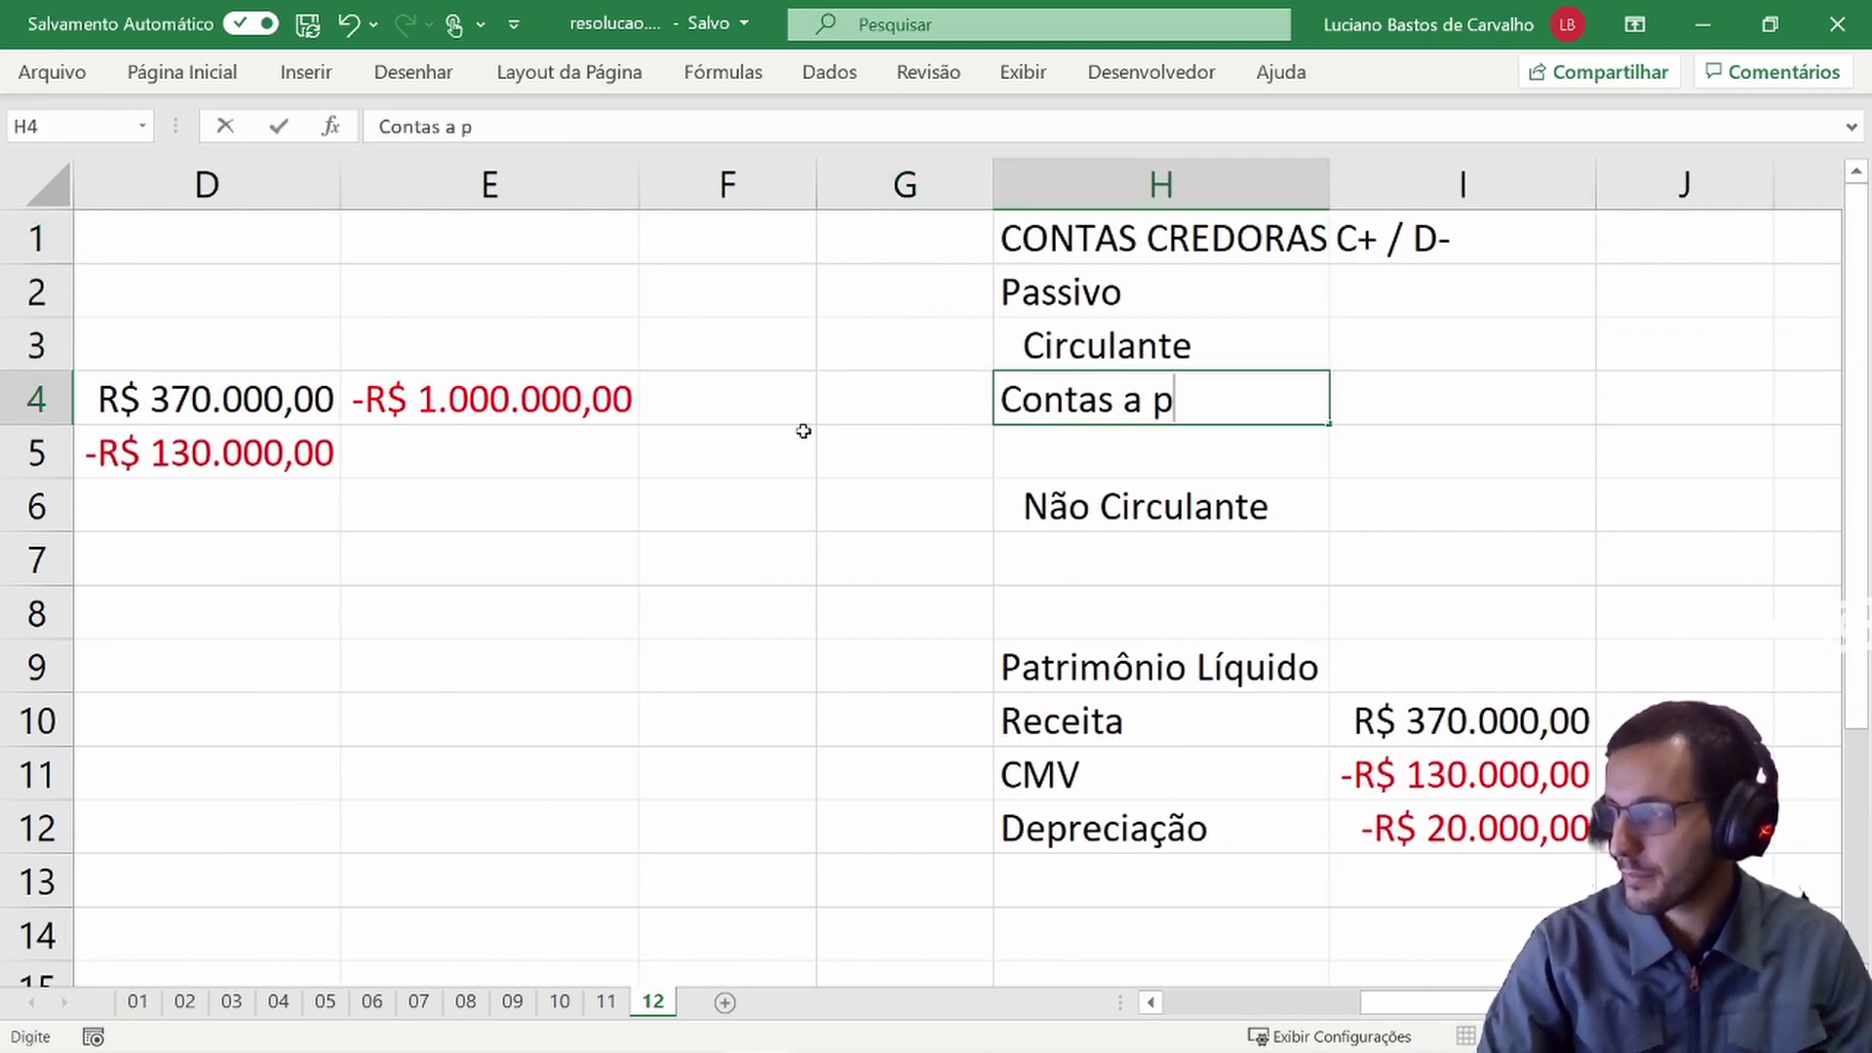
{"action": "type", "text": "agar"}
{"action": "key", "text": "Right"}
- Check the payment line in the exam PDF, and enter -45000 in I4 for Contas a pagar, formatted as currency in reais
{"action": "key", "text": "alt+Tab"}
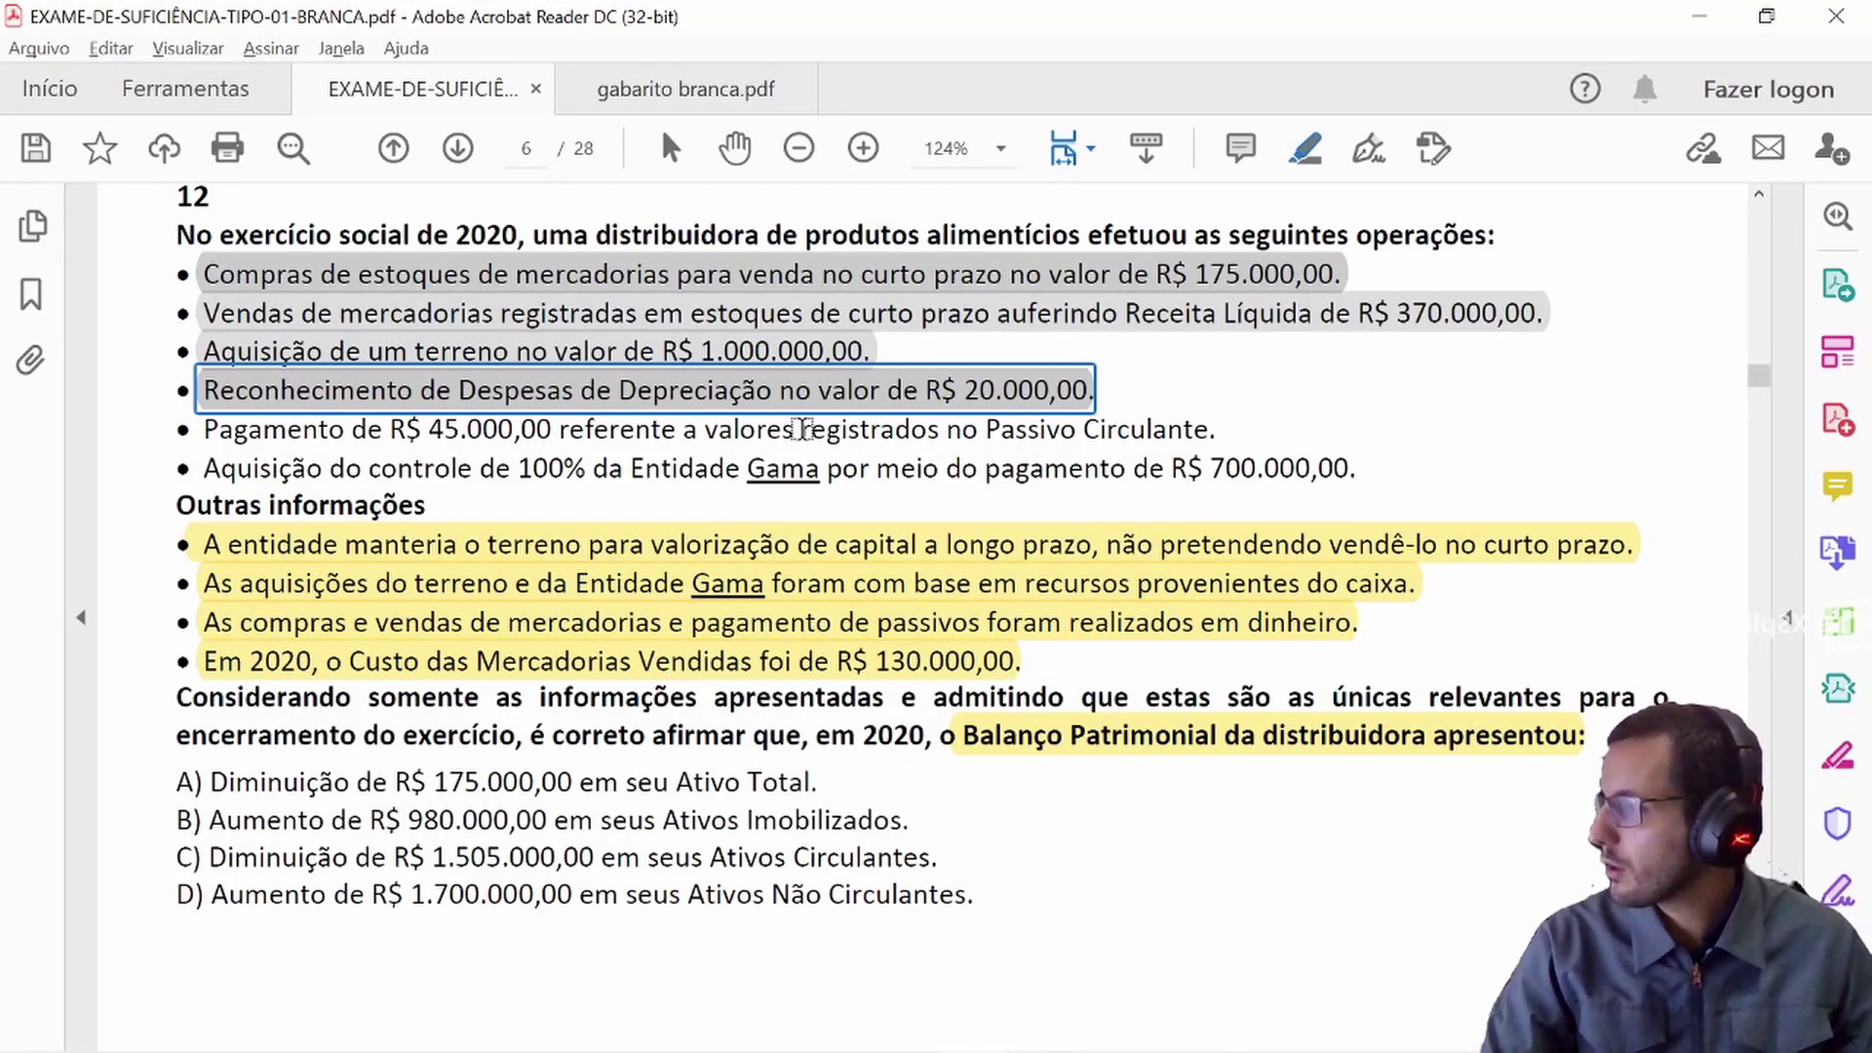
{"action": "key", "text": "alt+Tab"}
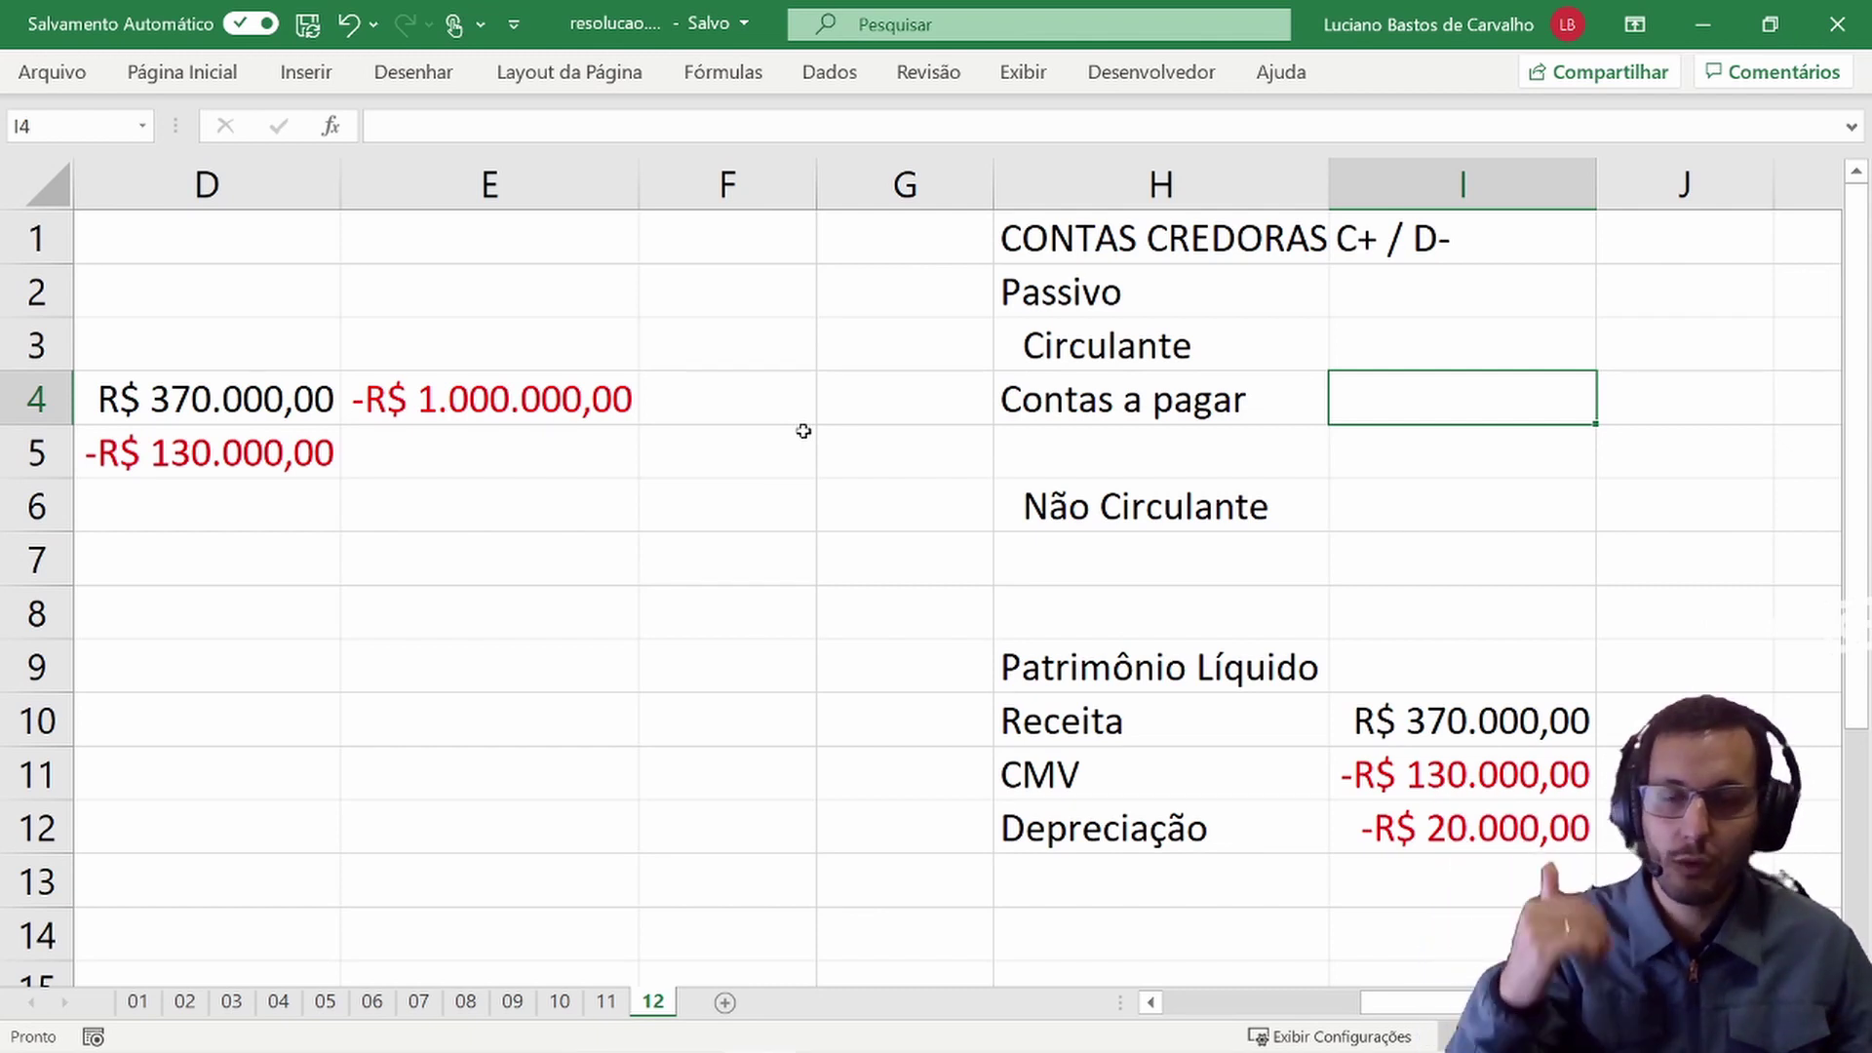
{"action": "type", "text": "-"}
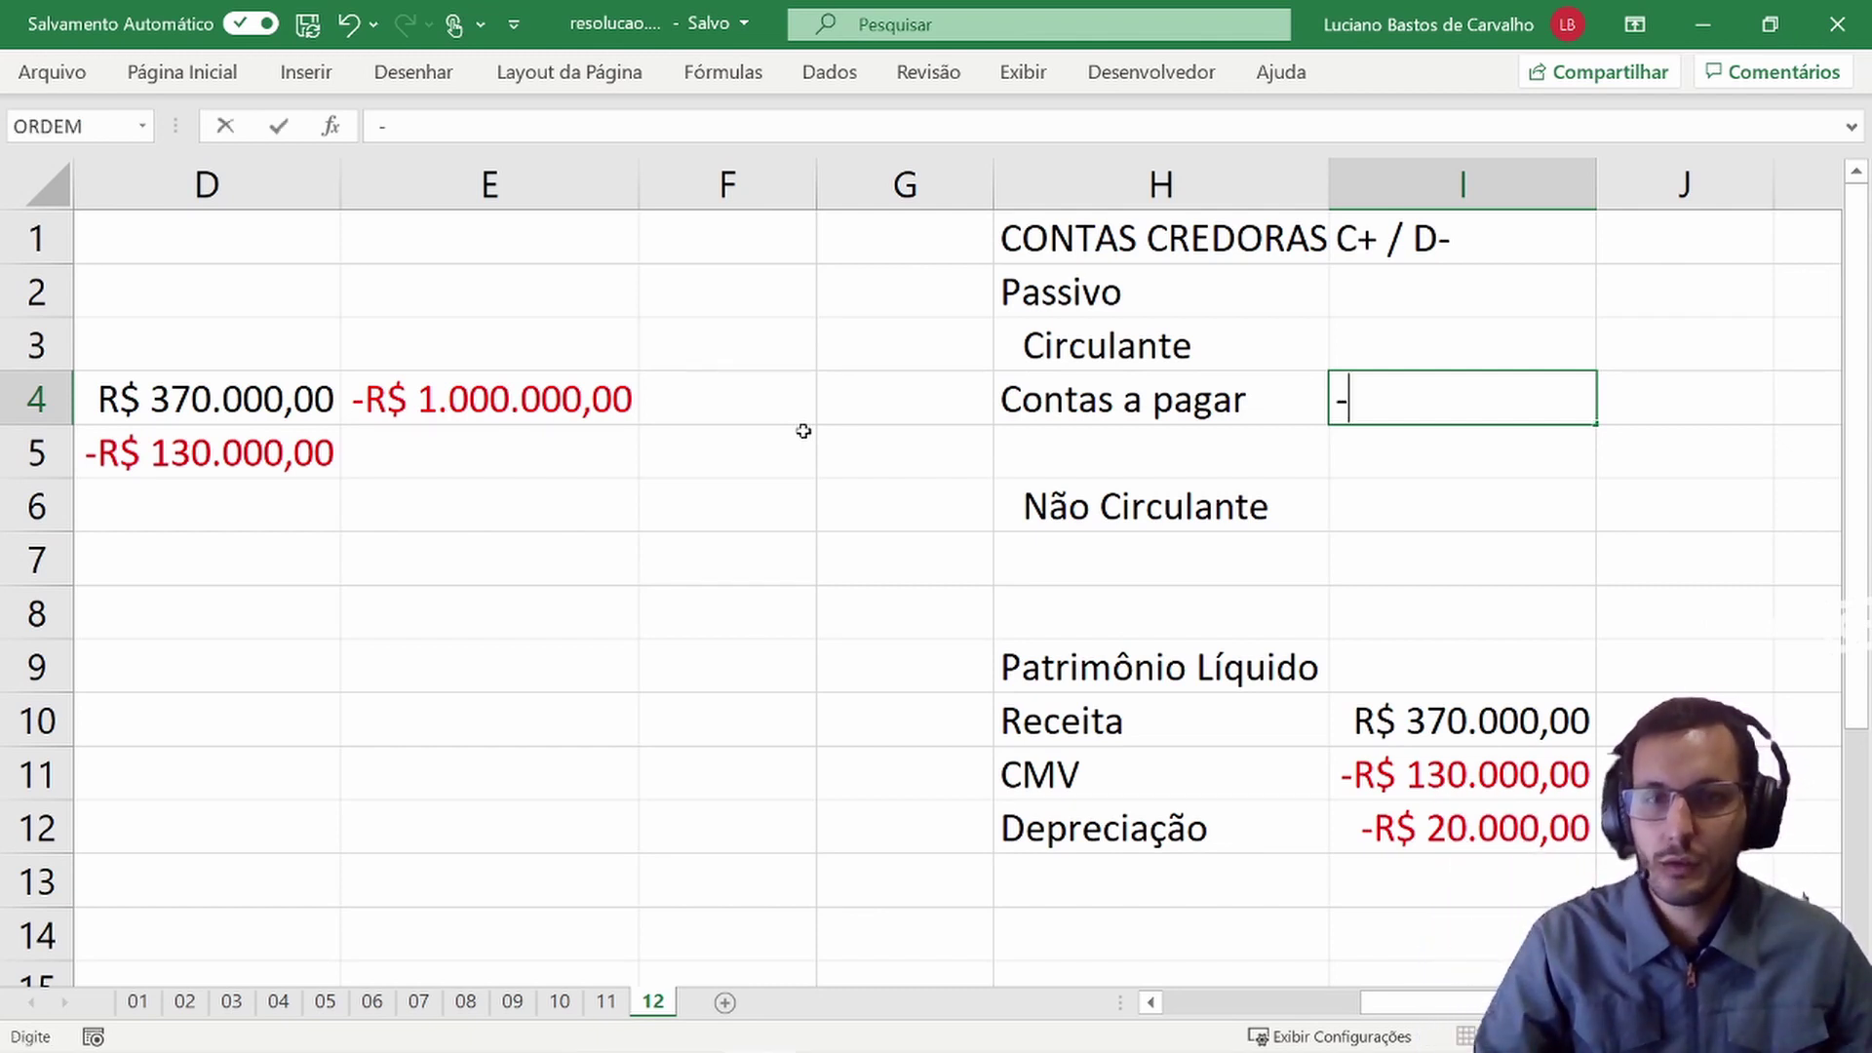
{"action": "type", "text": "45000"}
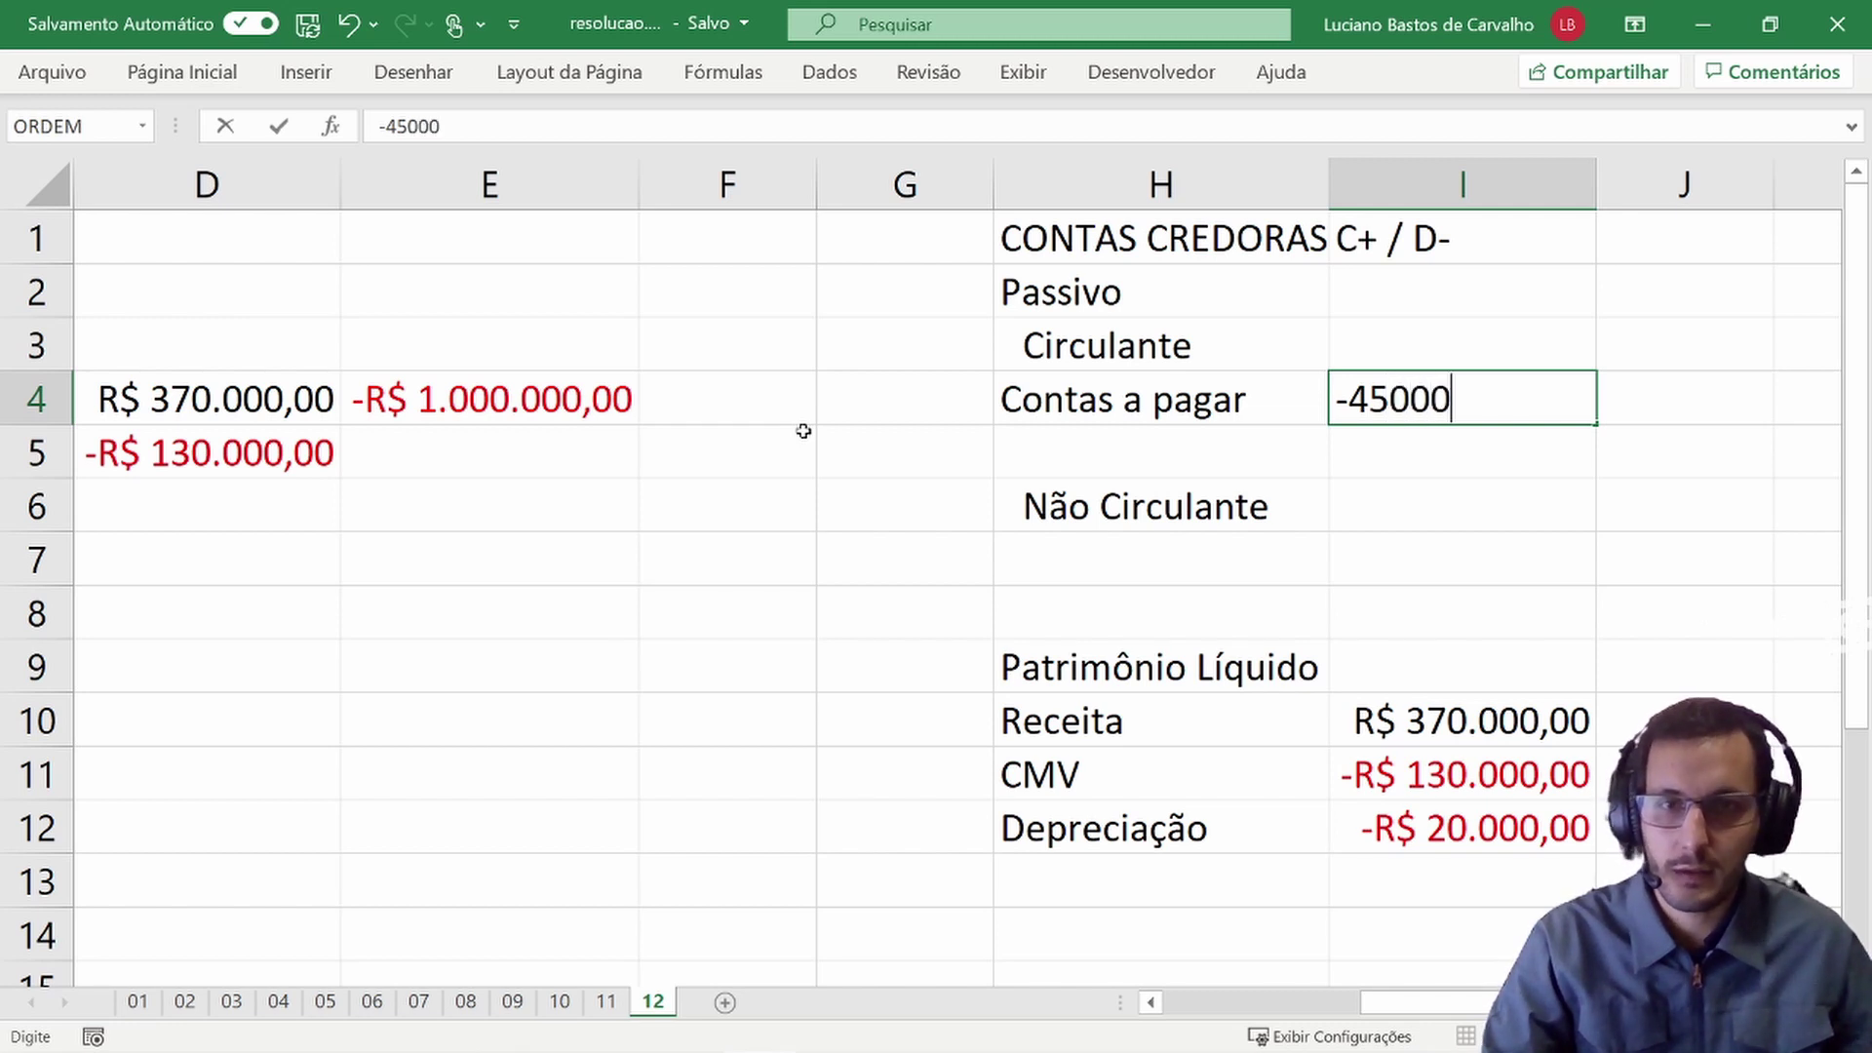
{"action": "key", "text": "Return"}
{"action": "key", "text": "Up"}
{"action": "key", "text": "Right"}
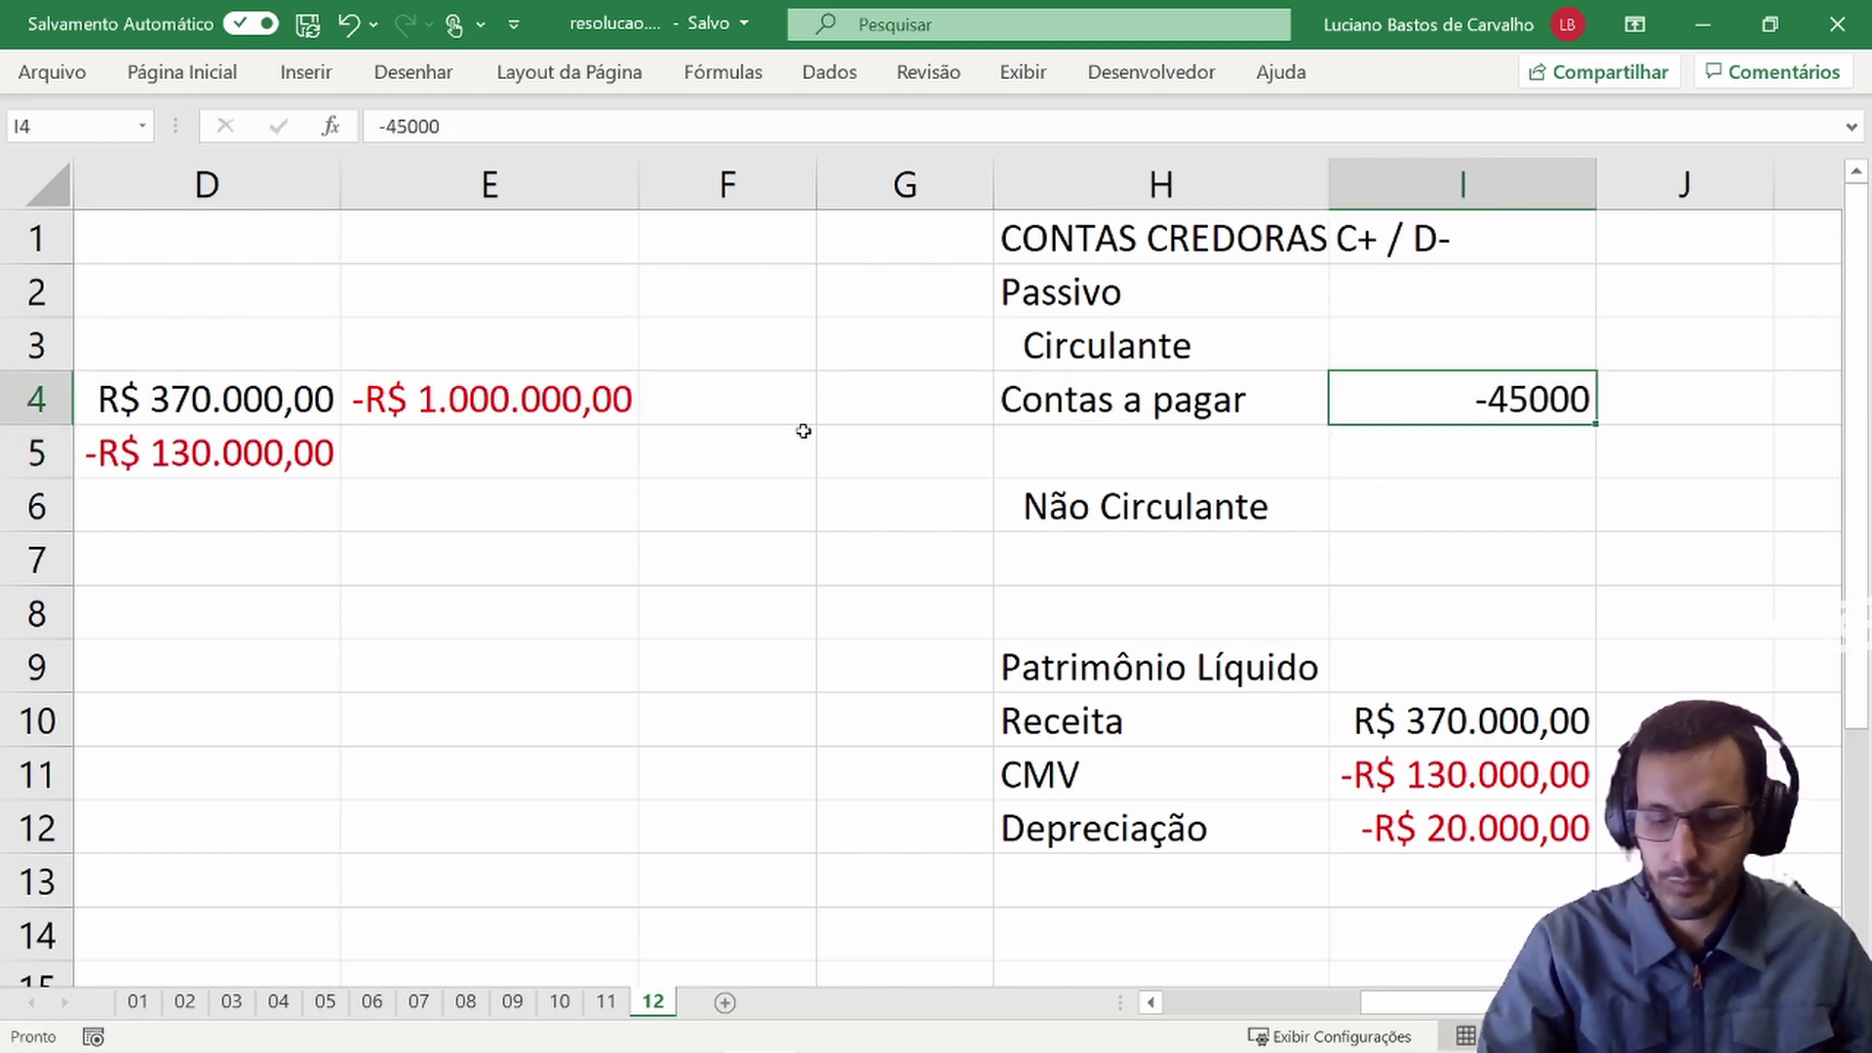
{"action": "key", "text": "ctrl+shift+4"}
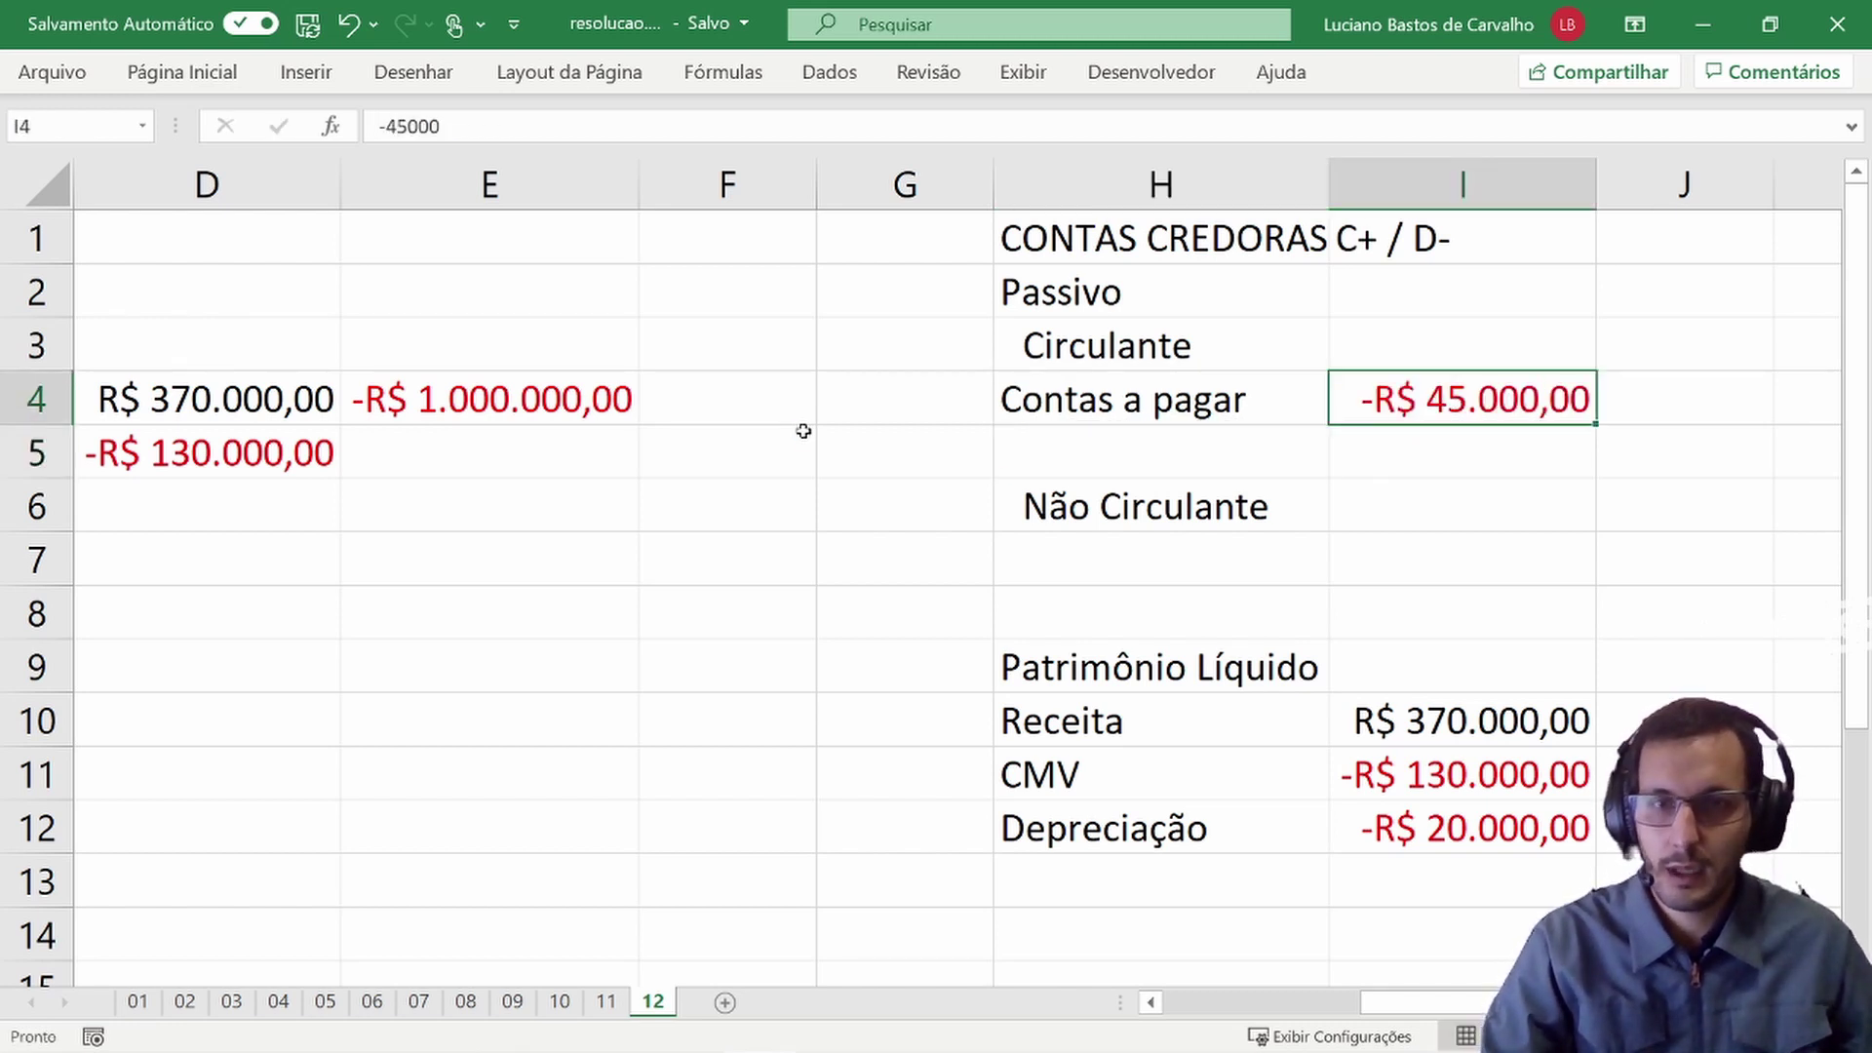
- Post the payment of current liabilities to the Caixa e equivalente row by entering -45000 in F4
{"action": "key", "text": "alt+Tab"}
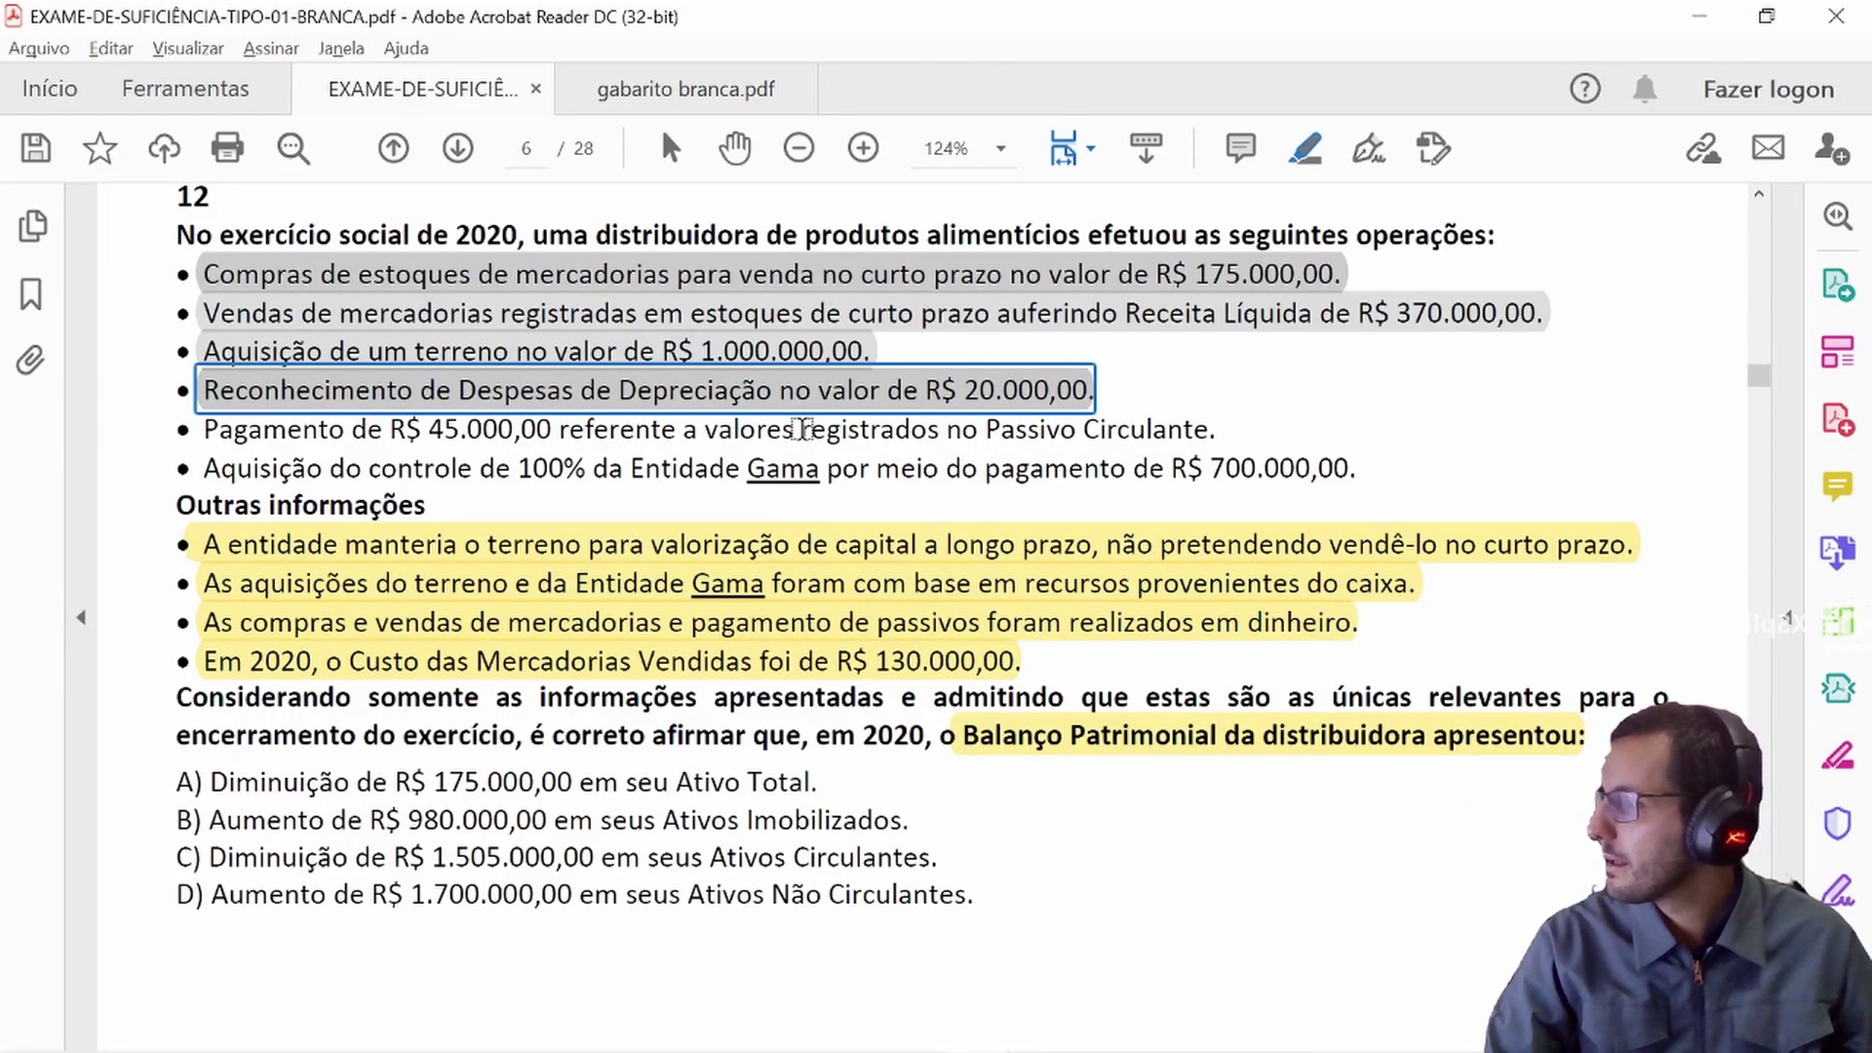
{"action": "key", "text": "alt+Tab"}
{"action": "key", "text": "Left"}
{"action": "key", "text": "Left"}
{"action": "key", "text": "Left"}
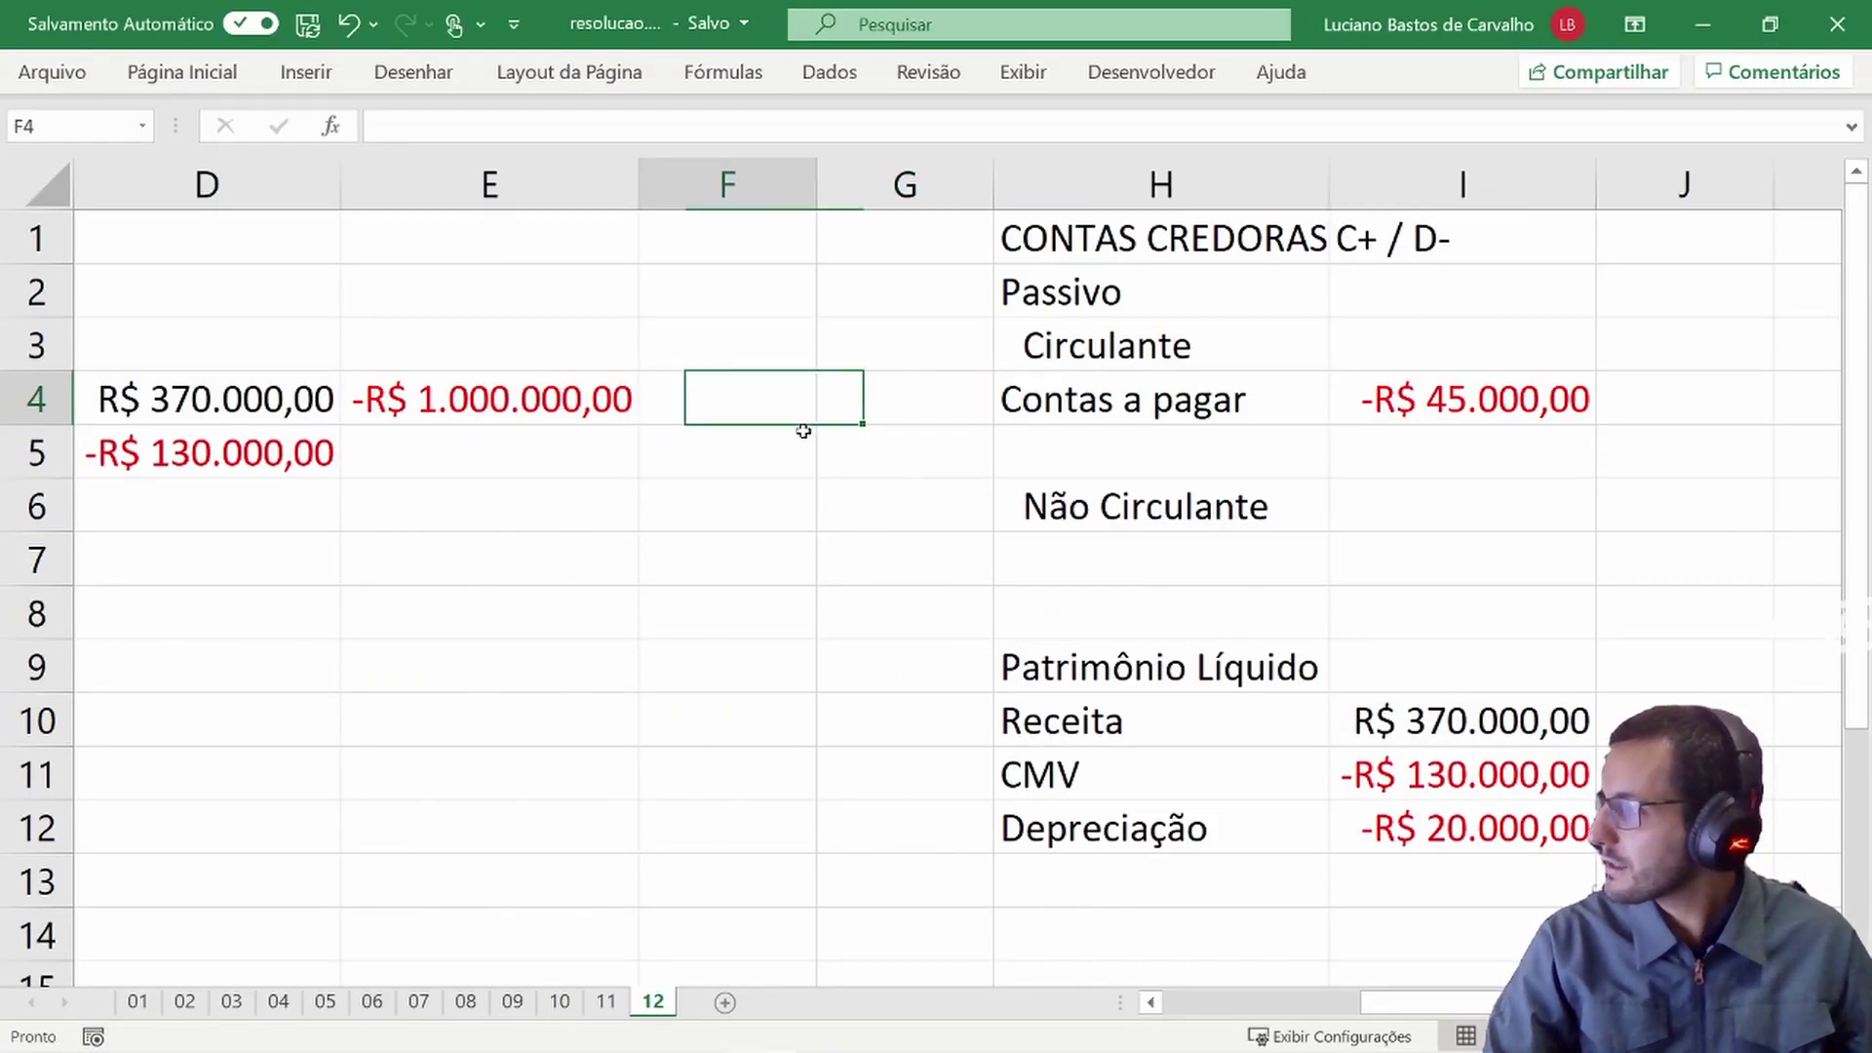
{"action": "type", "text": "-R$ 45."}
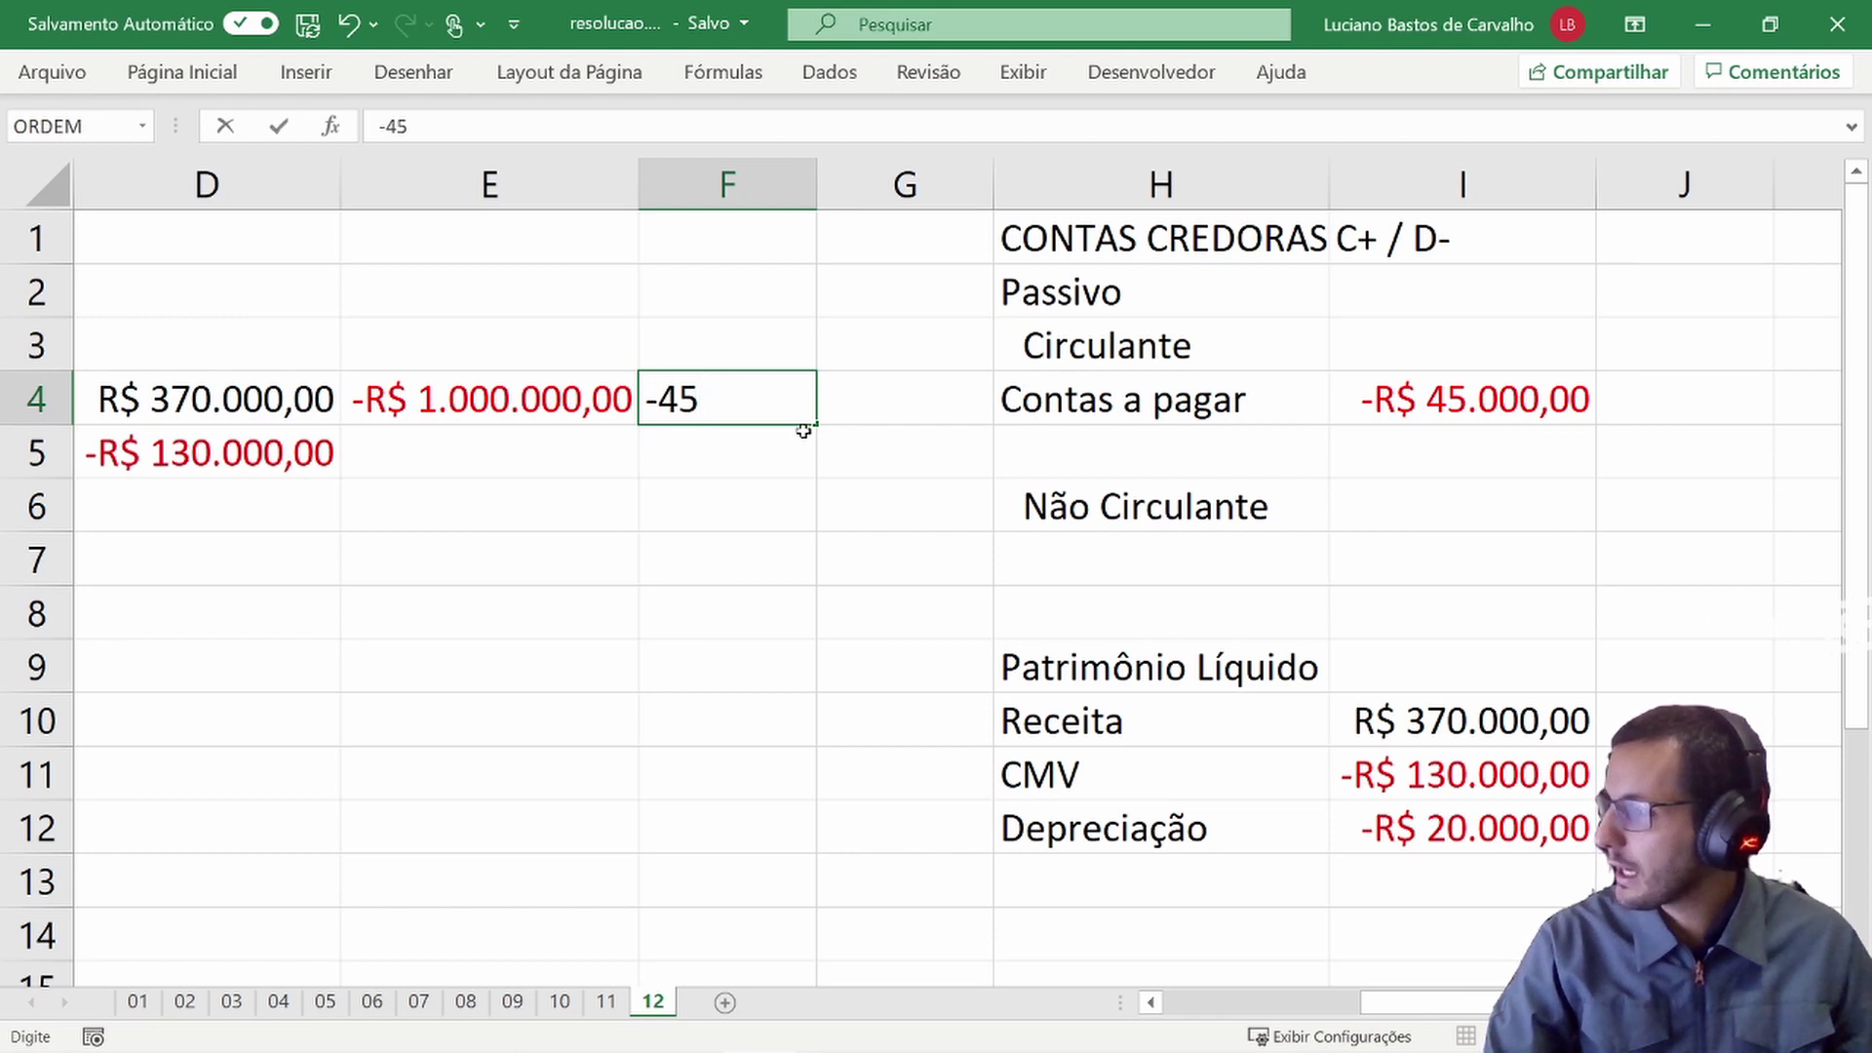
{"action": "type", "text": "000"}
{"action": "key", "text": "Return"}
{"action": "key", "text": "Up"}
{"action": "key", "text": "Left"}
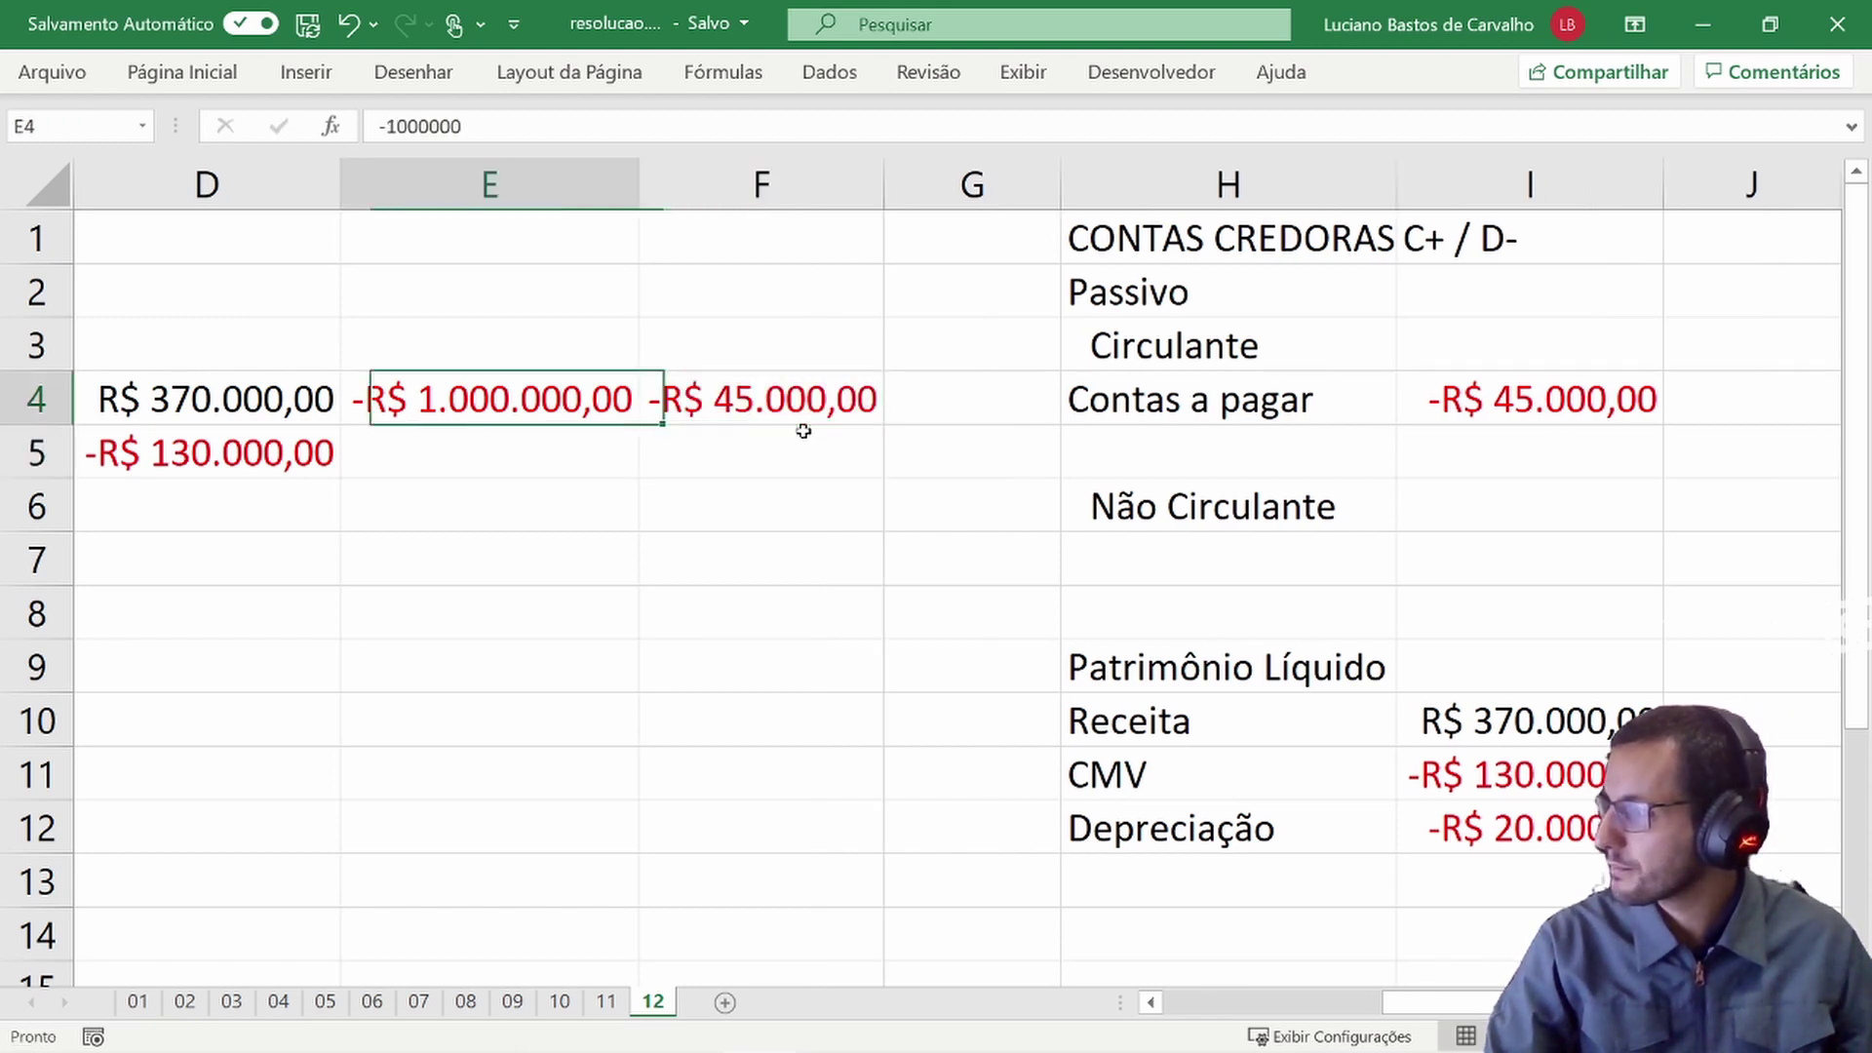
- Review the Caixa e equivalente row, and highlight the R$ 45.000,00 payment line in grey in the exam PDF
{"action": "key", "text": "Left"}
{"action": "key", "text": "Left"}
{"action": "key", "text": "Left"}
{"action": "key", "text": "Right"}
{"action": "key", "text": "Right"}
{"action": "key", "text": "Right"}
{"action": "key", "text": "Right"}
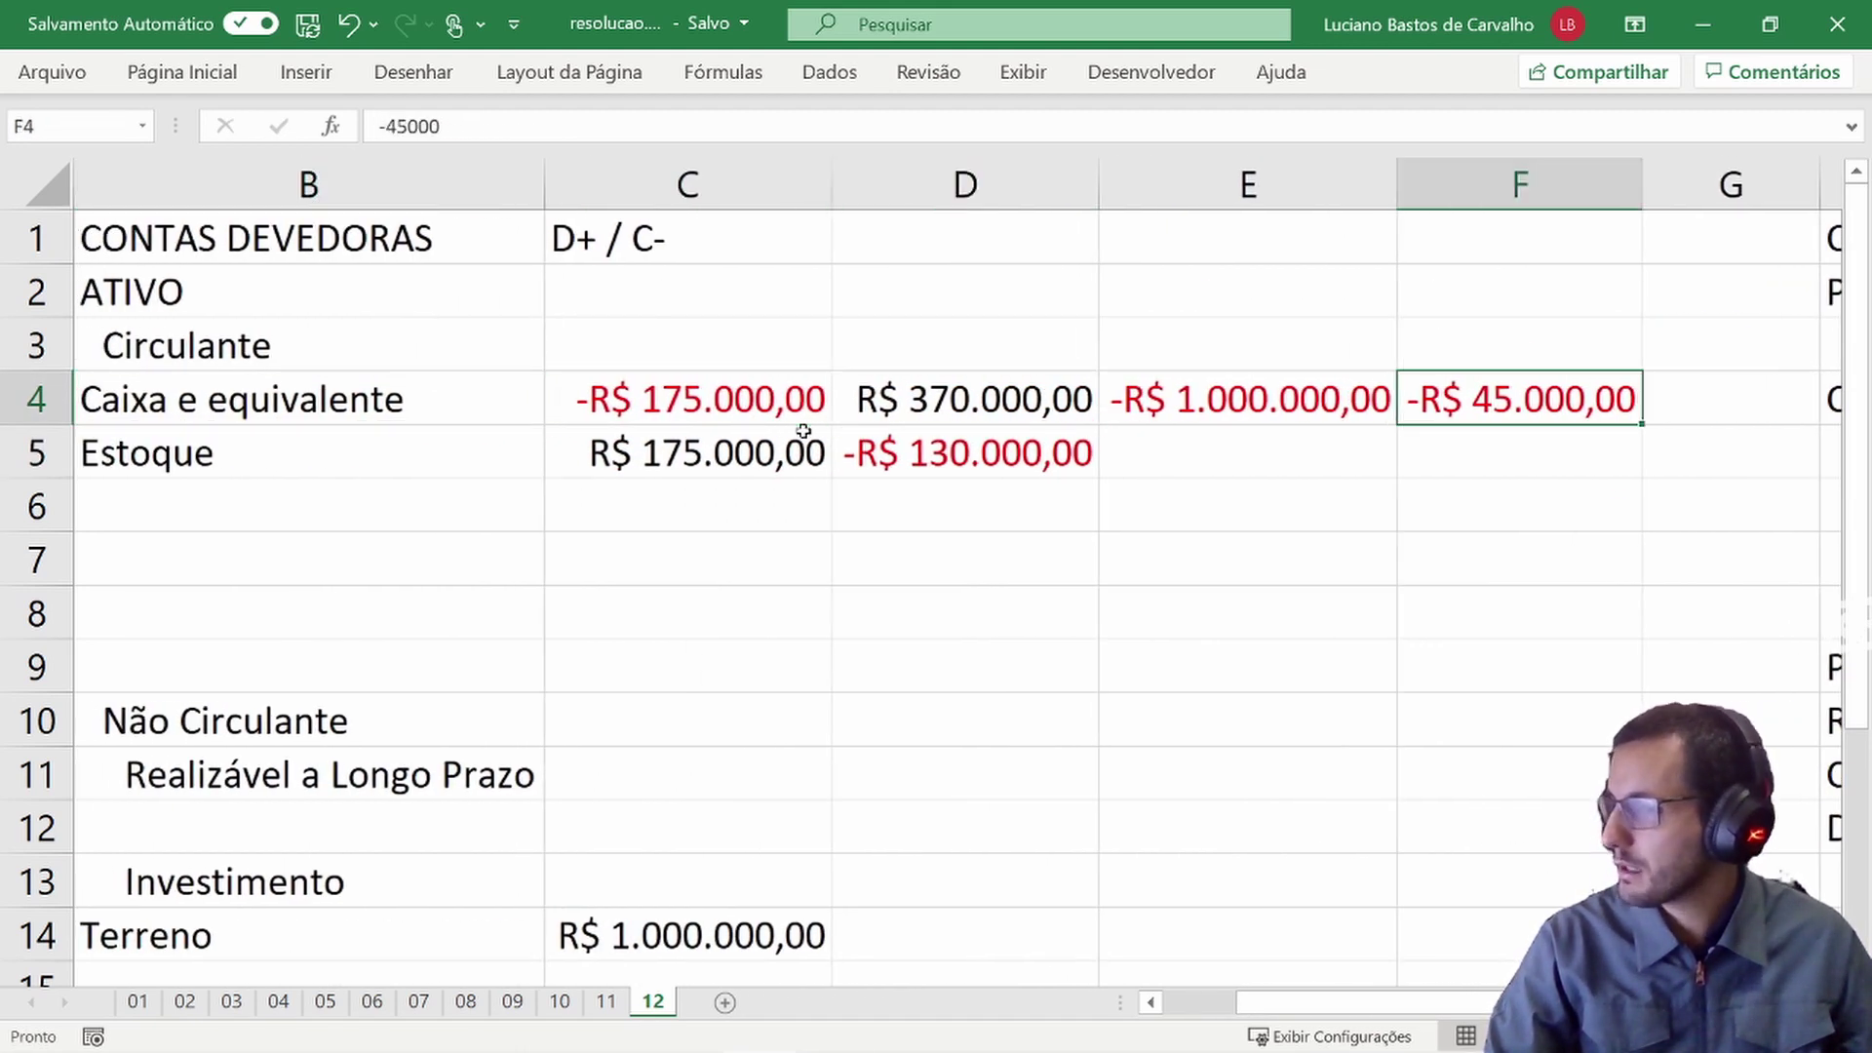
{"action": "key", "text": "alt+Tab"}
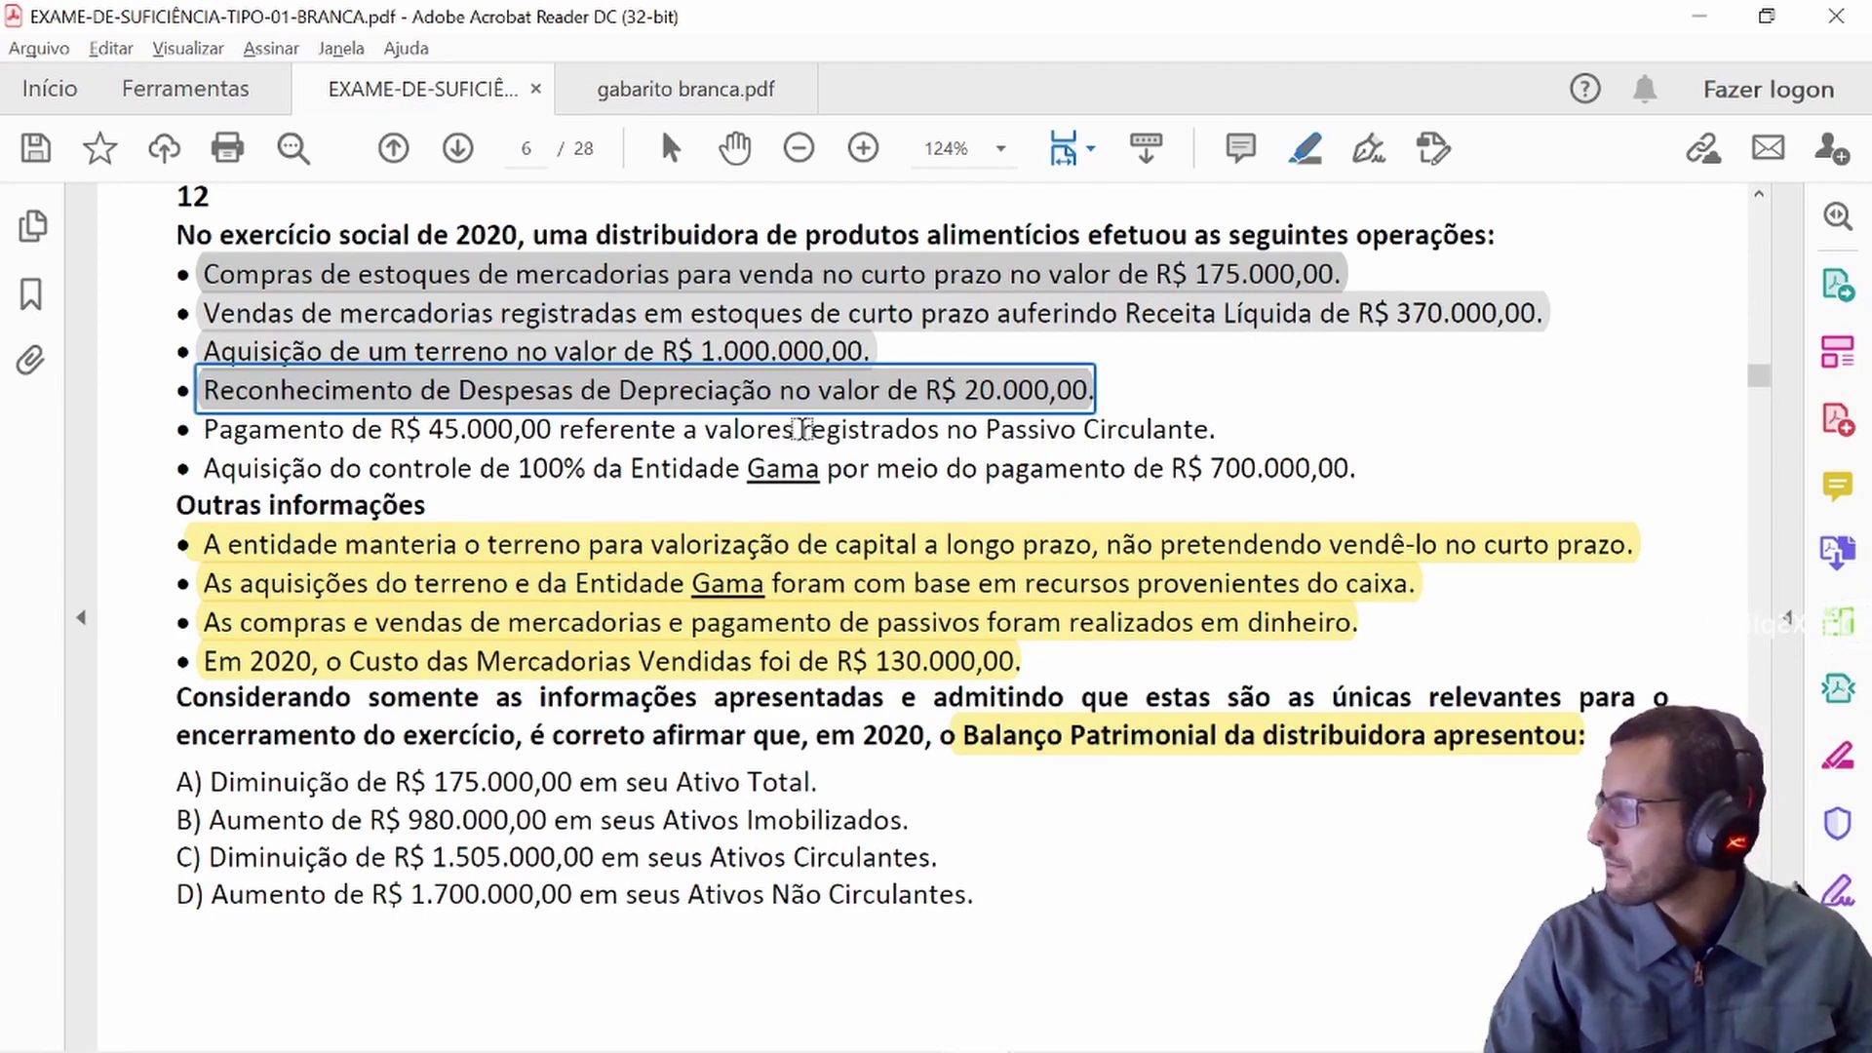
{"action": "left_click_drag", "start_coordinate": [1219, 434], "coordinate": [266, 426]}
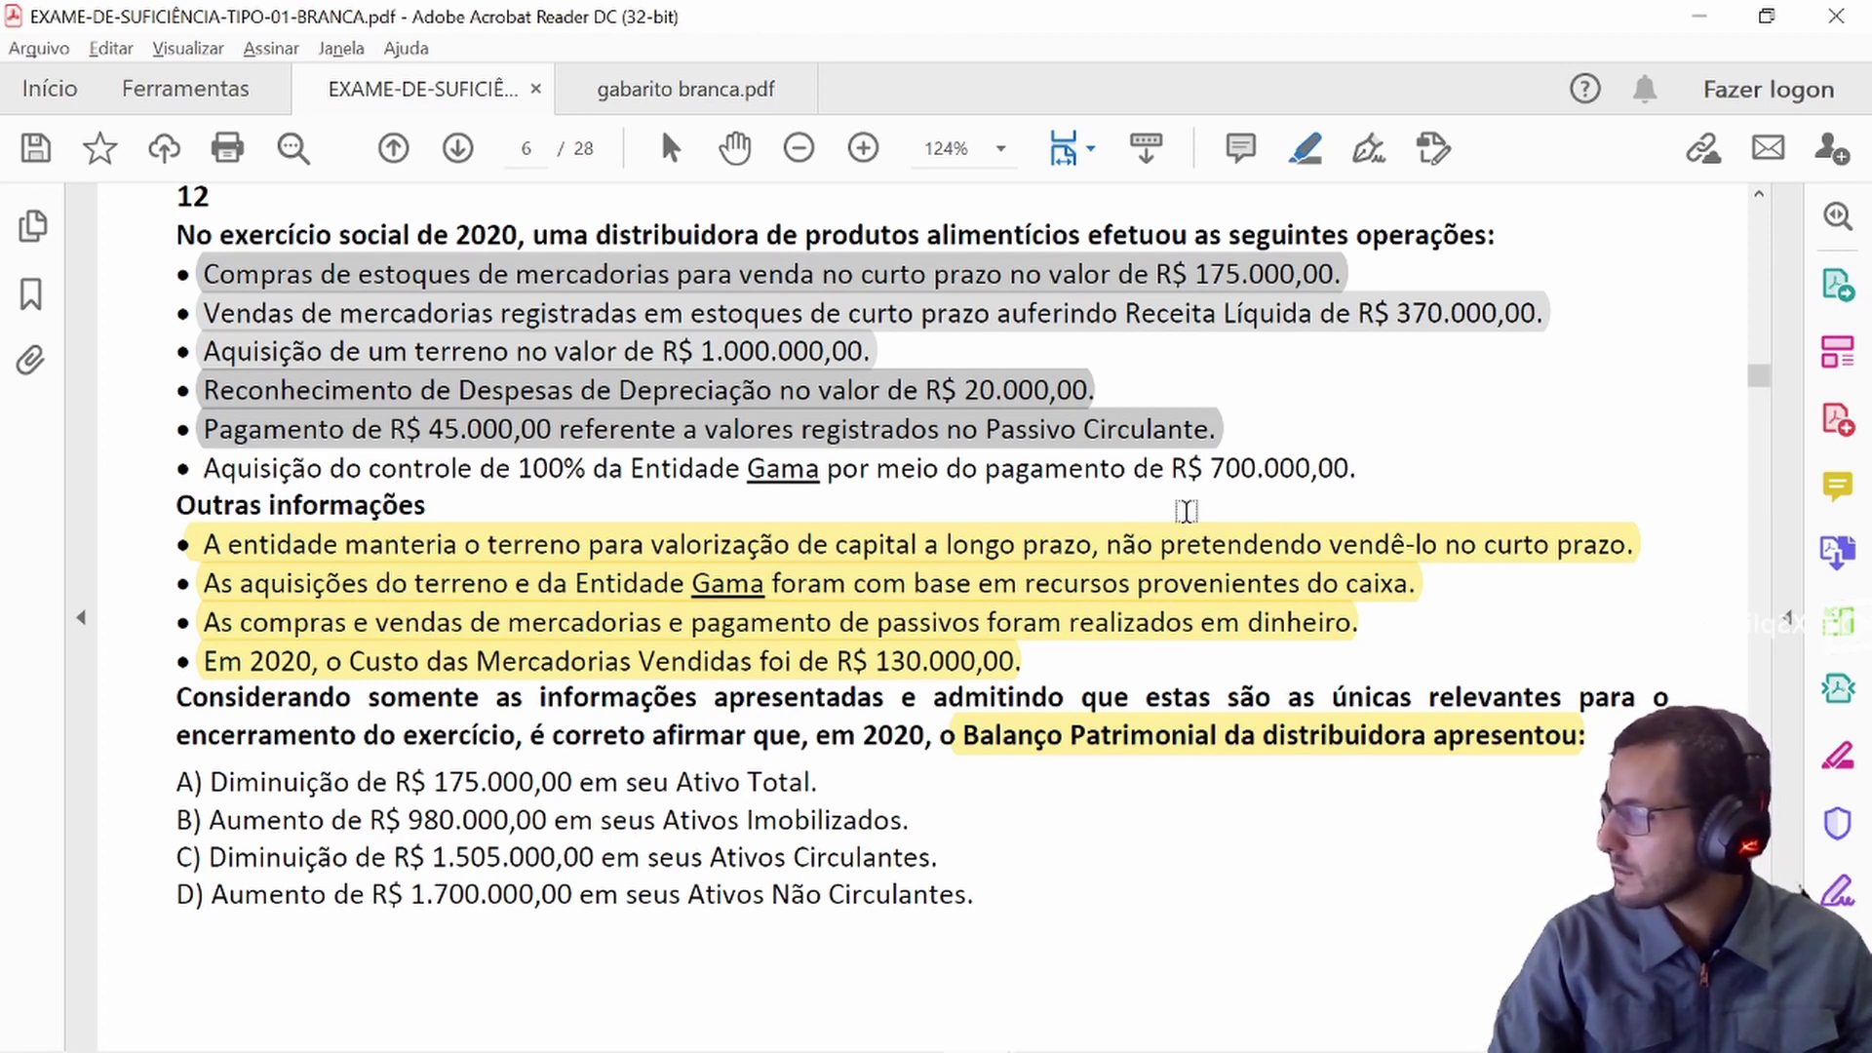
- Back in the Excel sheet, enter -700000 in G4 of the Caixa e equivalente row for the Gama acquisition
{"action": "key", "text": "alt+Tab"}
{"action": "key", "text": "Right"}
{"action": "type", "text": "-"}
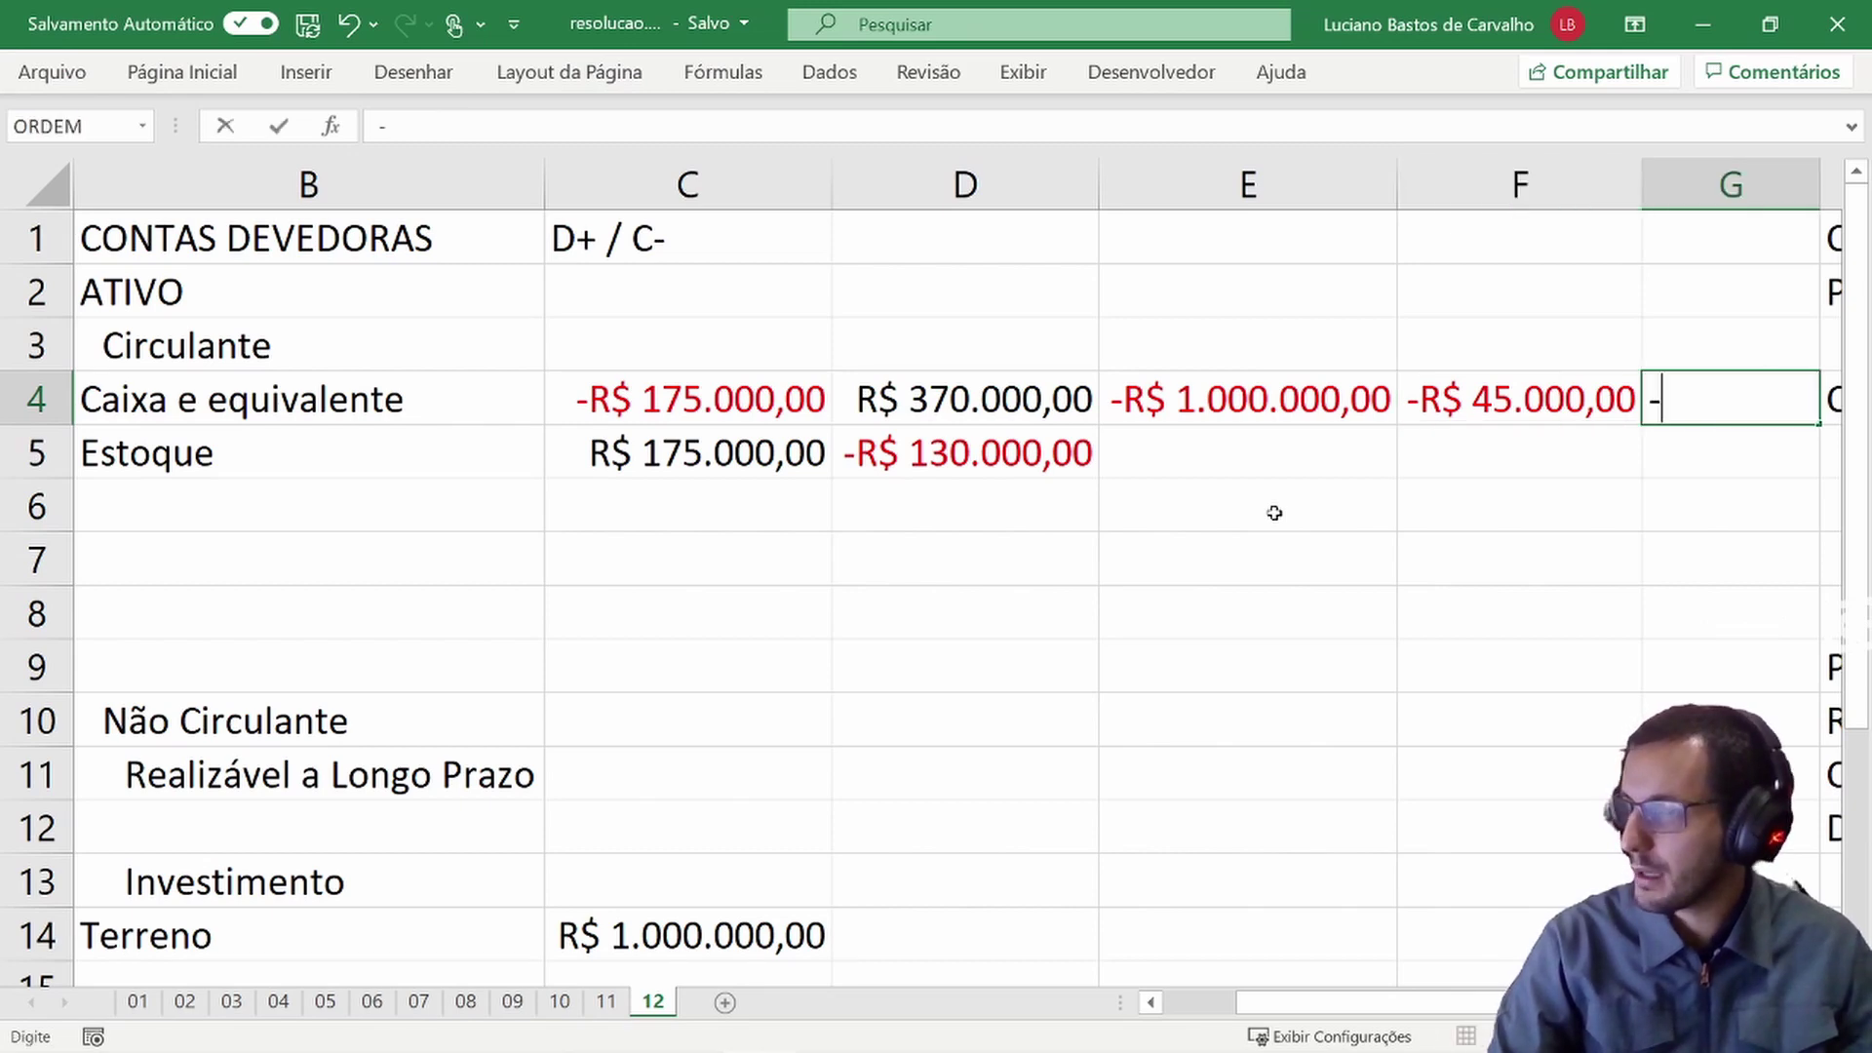
{"action": "type", "text": "R$ 700."}
{"action": "type", "text": "0000"}
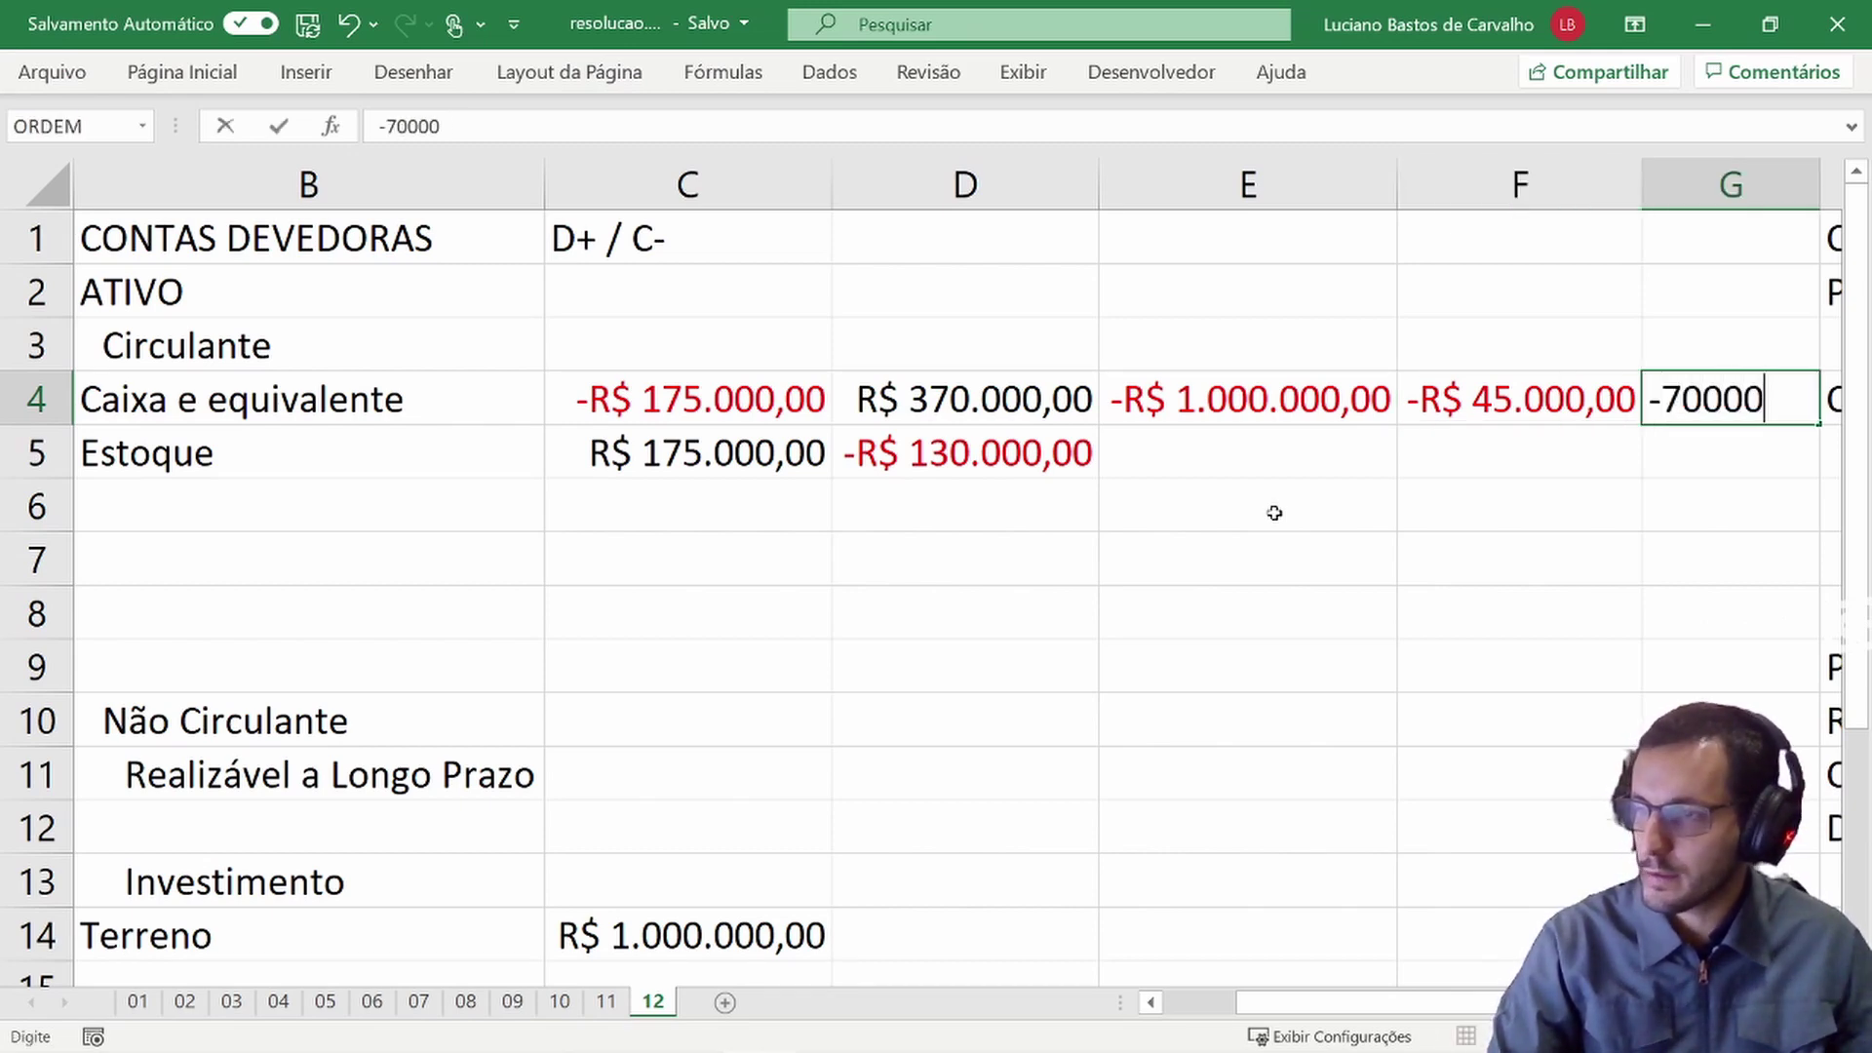
{"action": "key", "text": "Return"}
{"action": "scroll", "coordinate": [1274, 512], "scroll_direction": "right", "scroll_amount": 3}
- Enter the account name Empresa in B15 below Terreno in the Investimento group
{"action": "key", "text": "Left"}
{"action": "key", "text": "Left"}
{"action": "key", "text": "Left"}
{"action": "key", "text": "Left"}
{"action": "key", "text": "Left"}
{"action": "key", "text": "Left"}
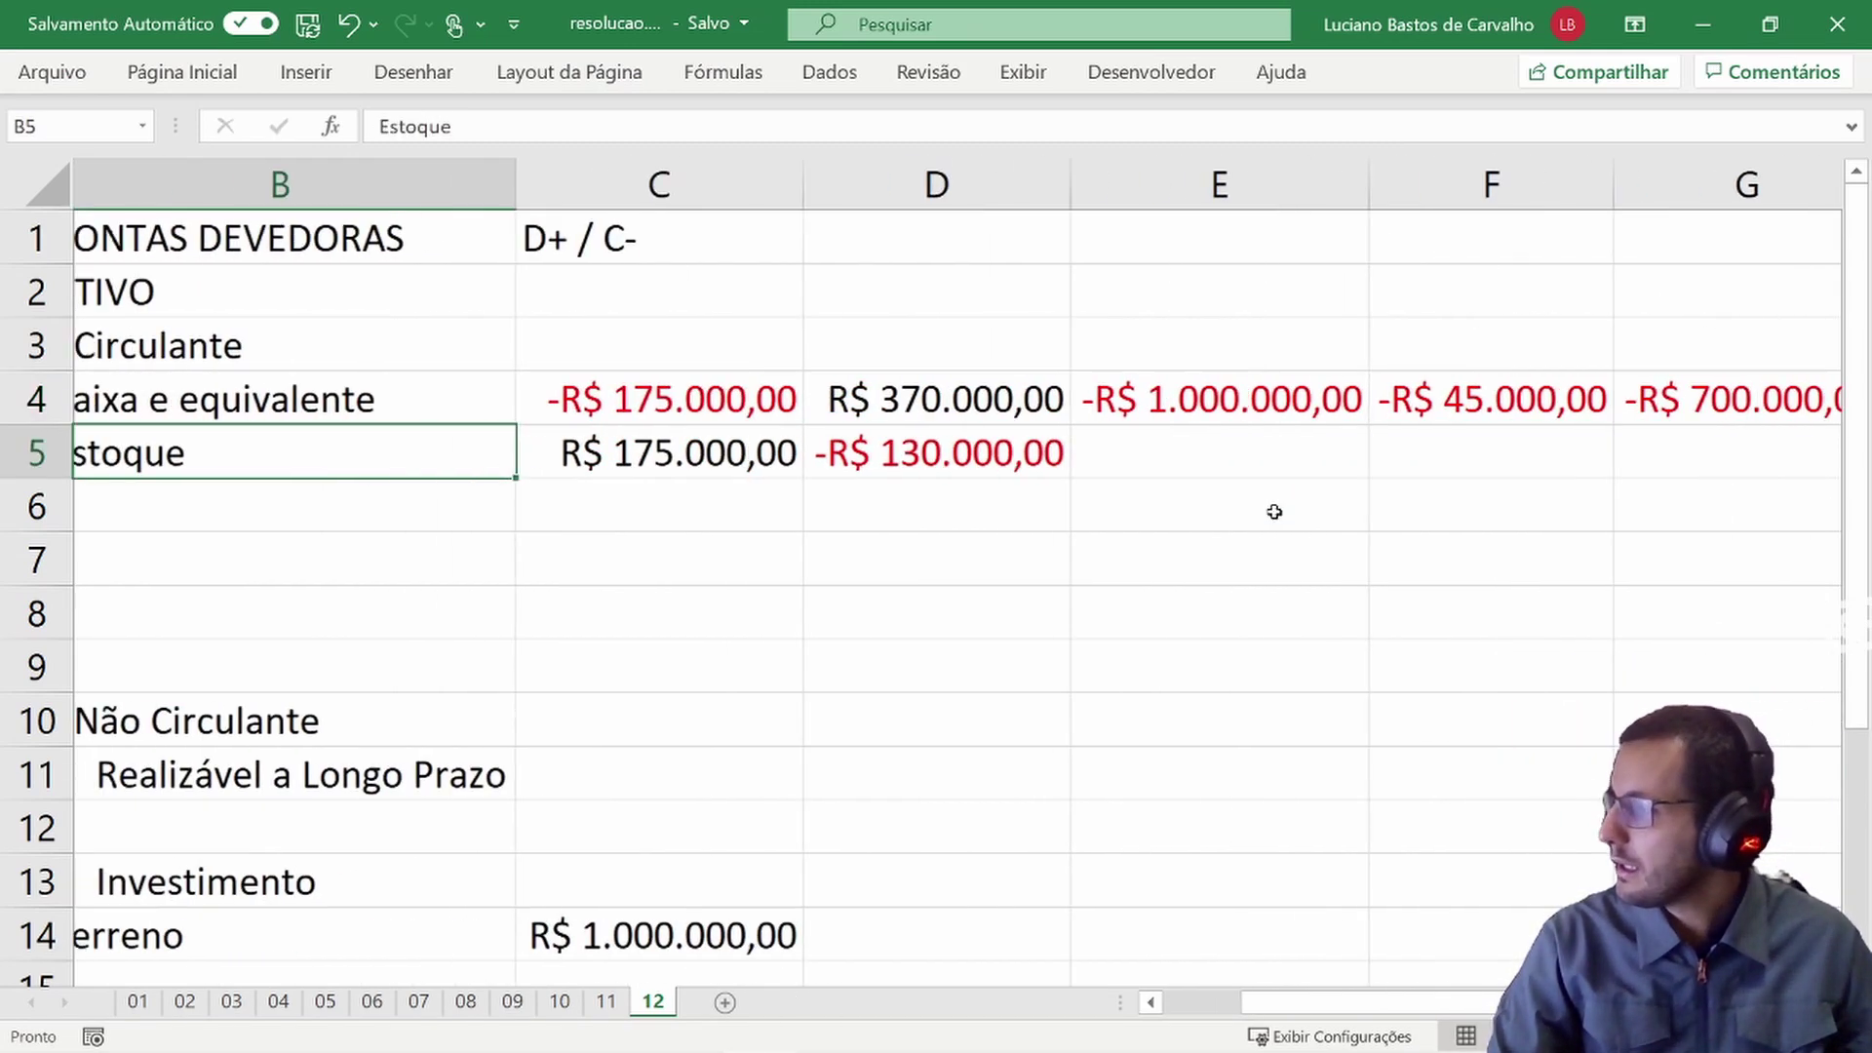
{"action": "key", "text": "Down"}
{"action": "key", "text": "Down"}
{"action": "key", "text": "Down"}
{"action": "key", "text": "Down"}
{"action": "key", "text": "Right"}
{"action": "key", "text": "Down"}
{"action": "key", "text": "Down"}
{"action": "key", "text": "Down"}
{"action": "key", "text": "Down"}
{"action": "key", "text": "Down"}
{"action": "key", "text": "Down"}
{"action": "key", "text": "Down"}
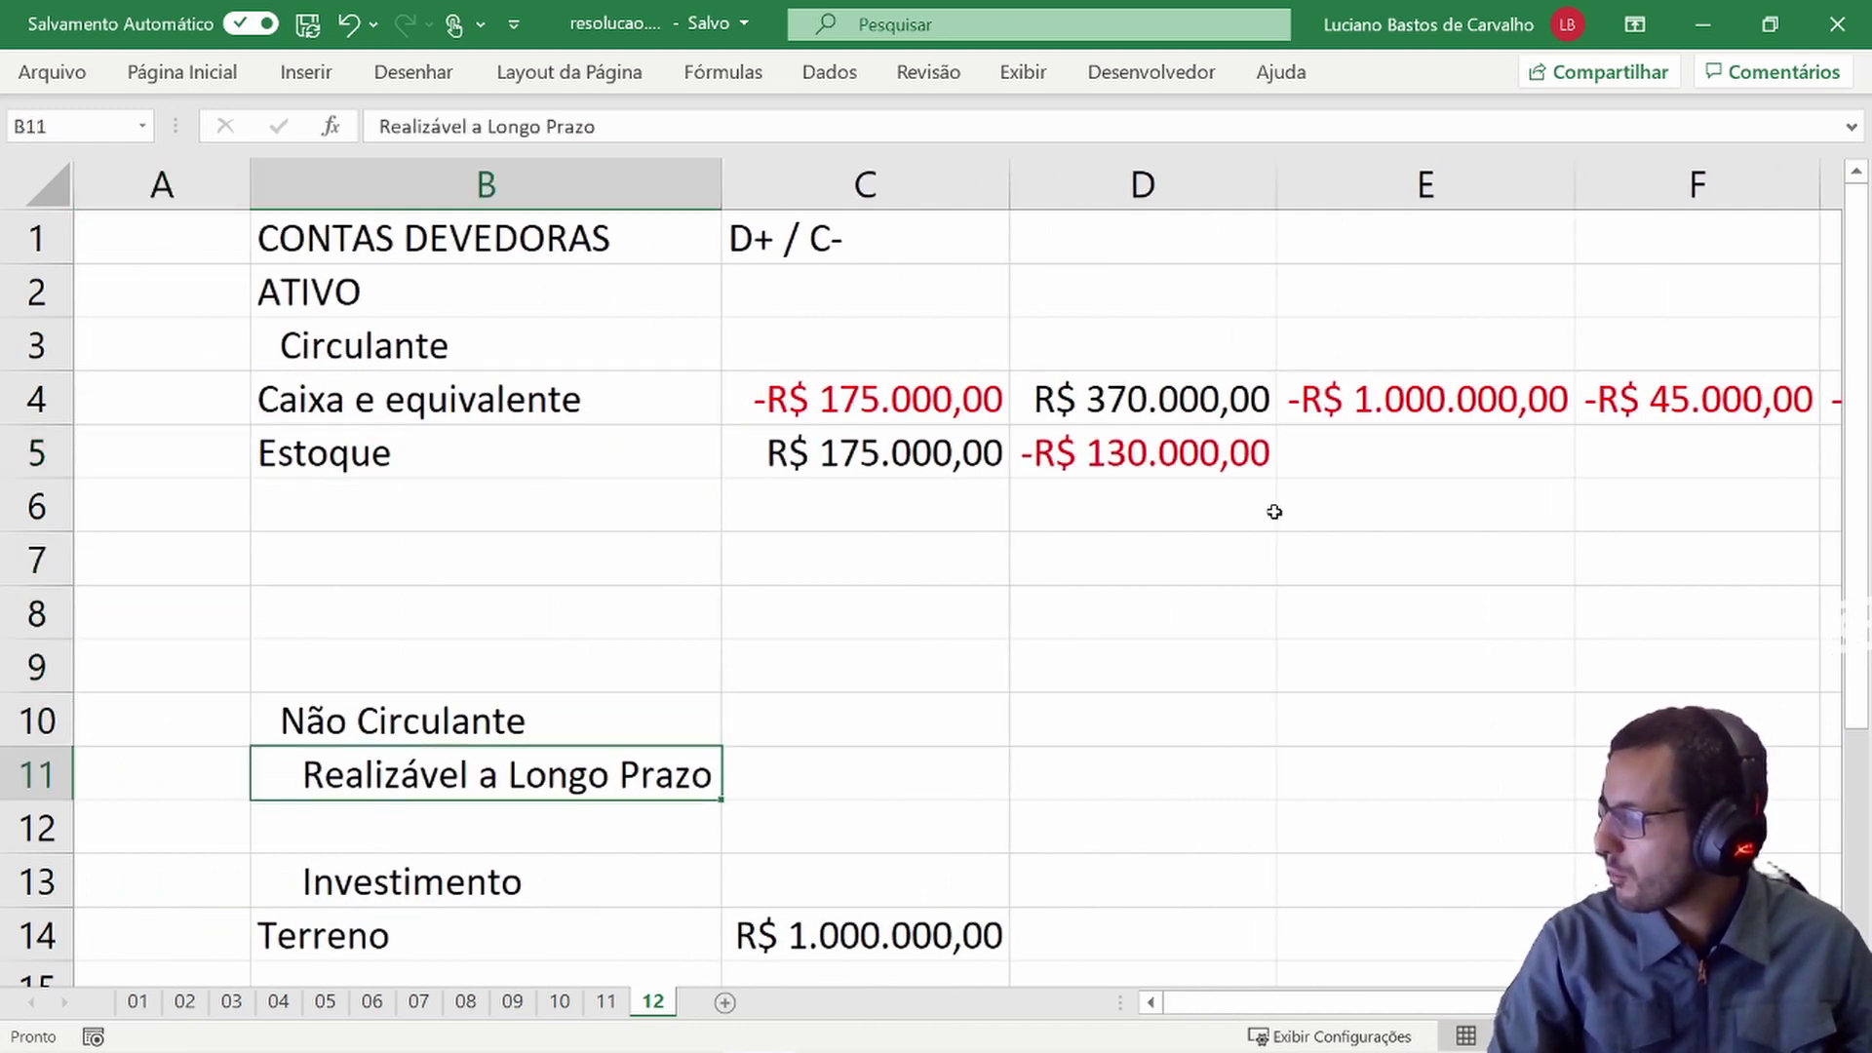
{"action": "key", "text": "Up"}
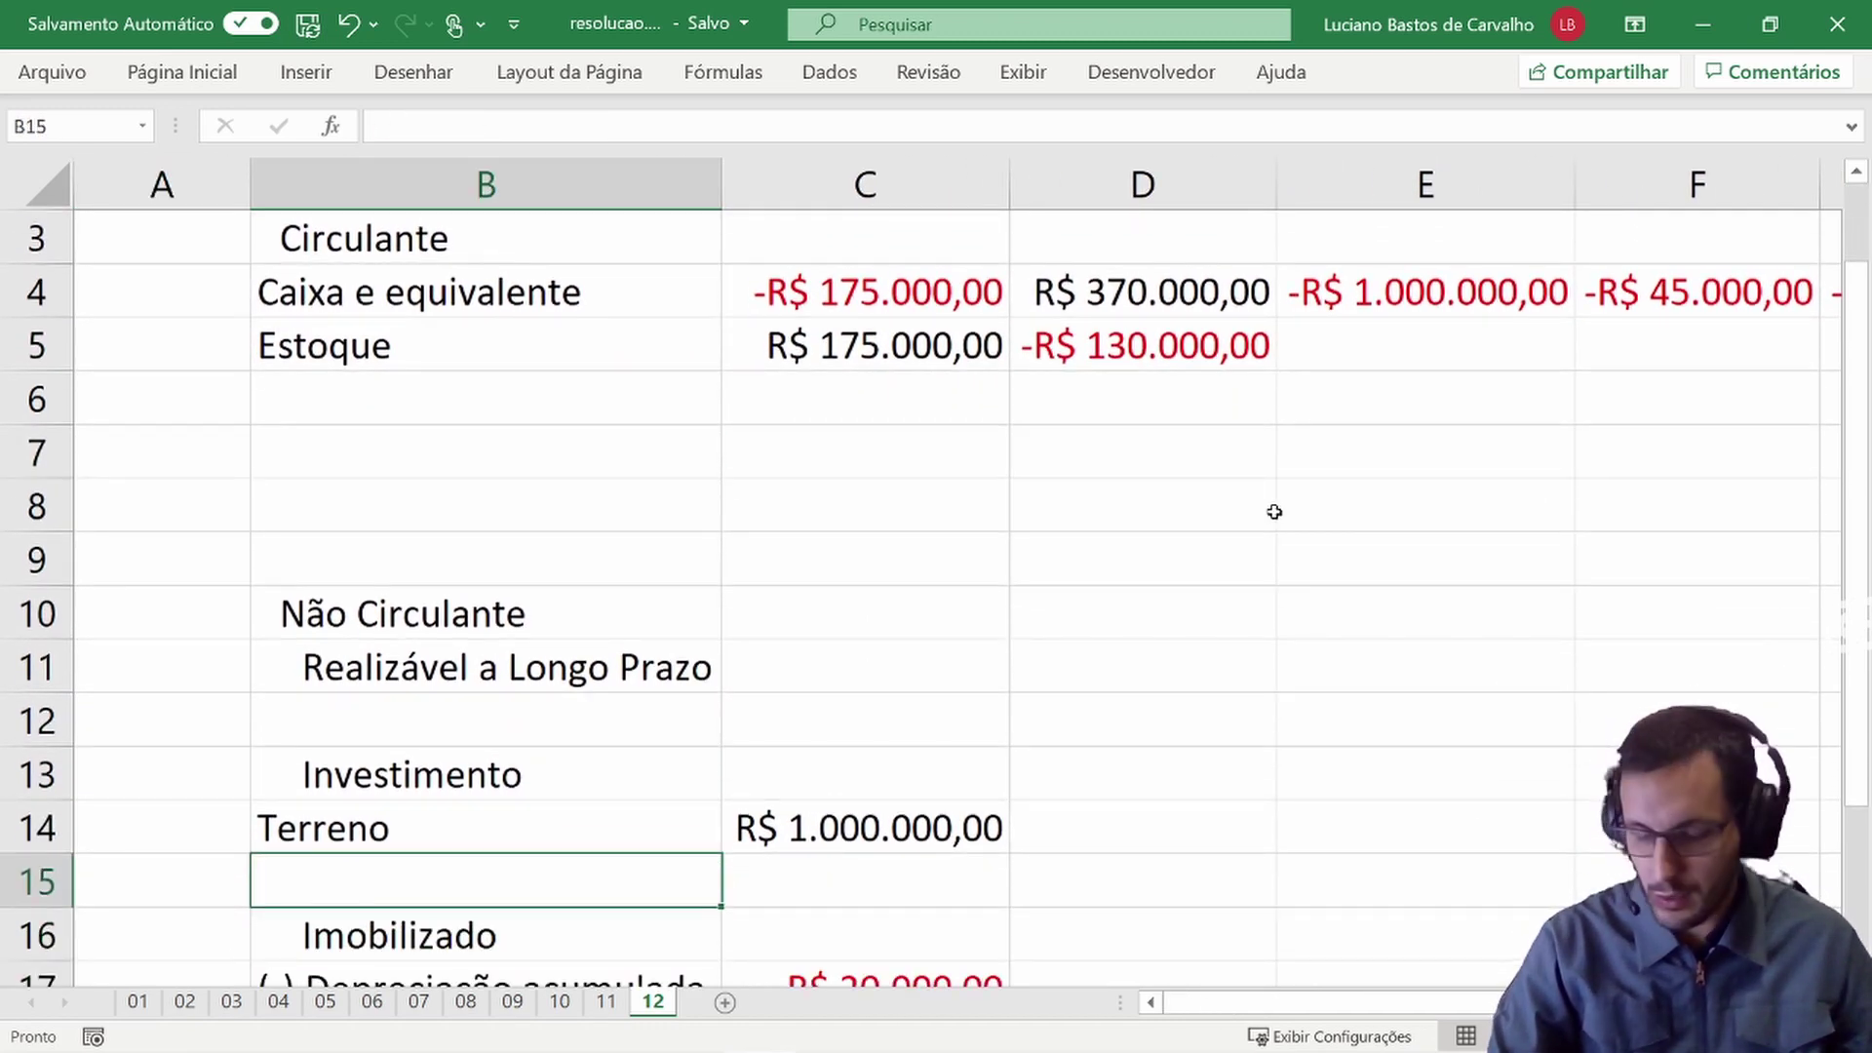
{"action": "type", "text": "Empresa"}
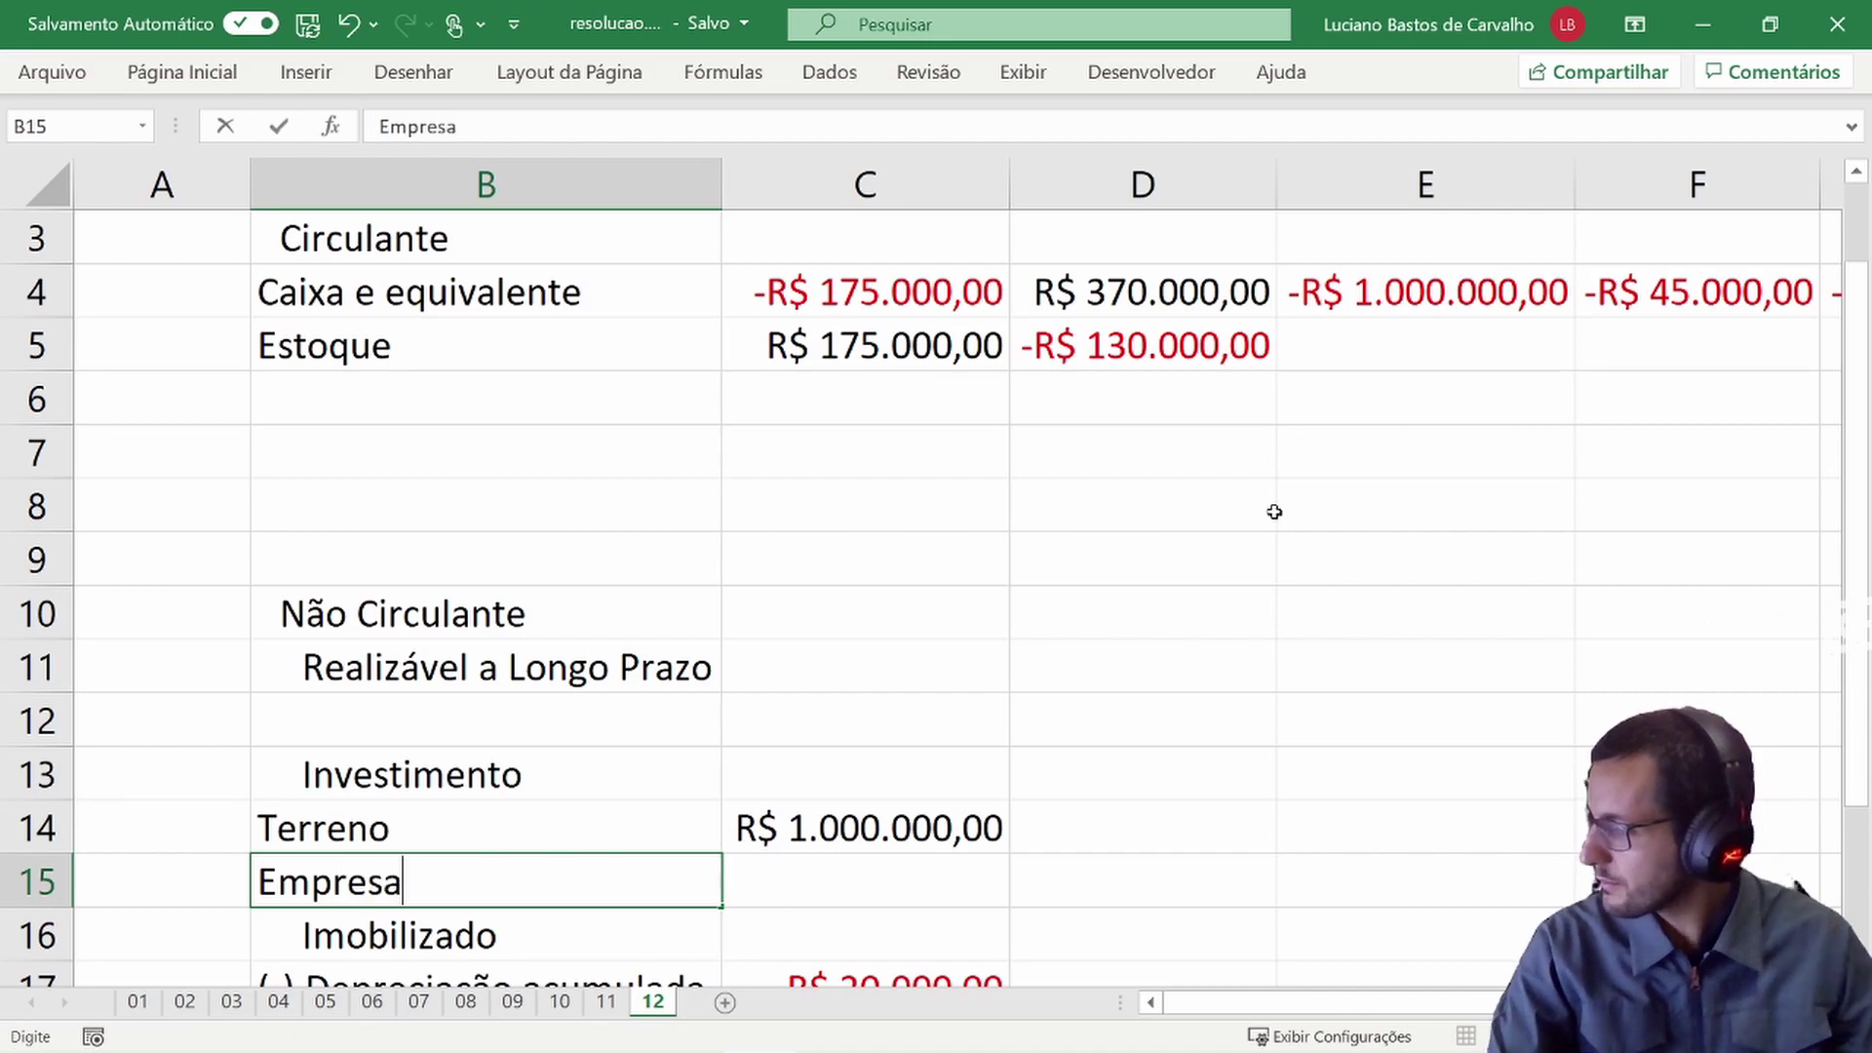
{"action": "key", "text": "Tab"}
- Check the Gama acquisition line in the exam PDF, and enter 700000 in C15 for Empresa, formatted as currency in reais
{"action": "key", "text": "alt+Tab"}
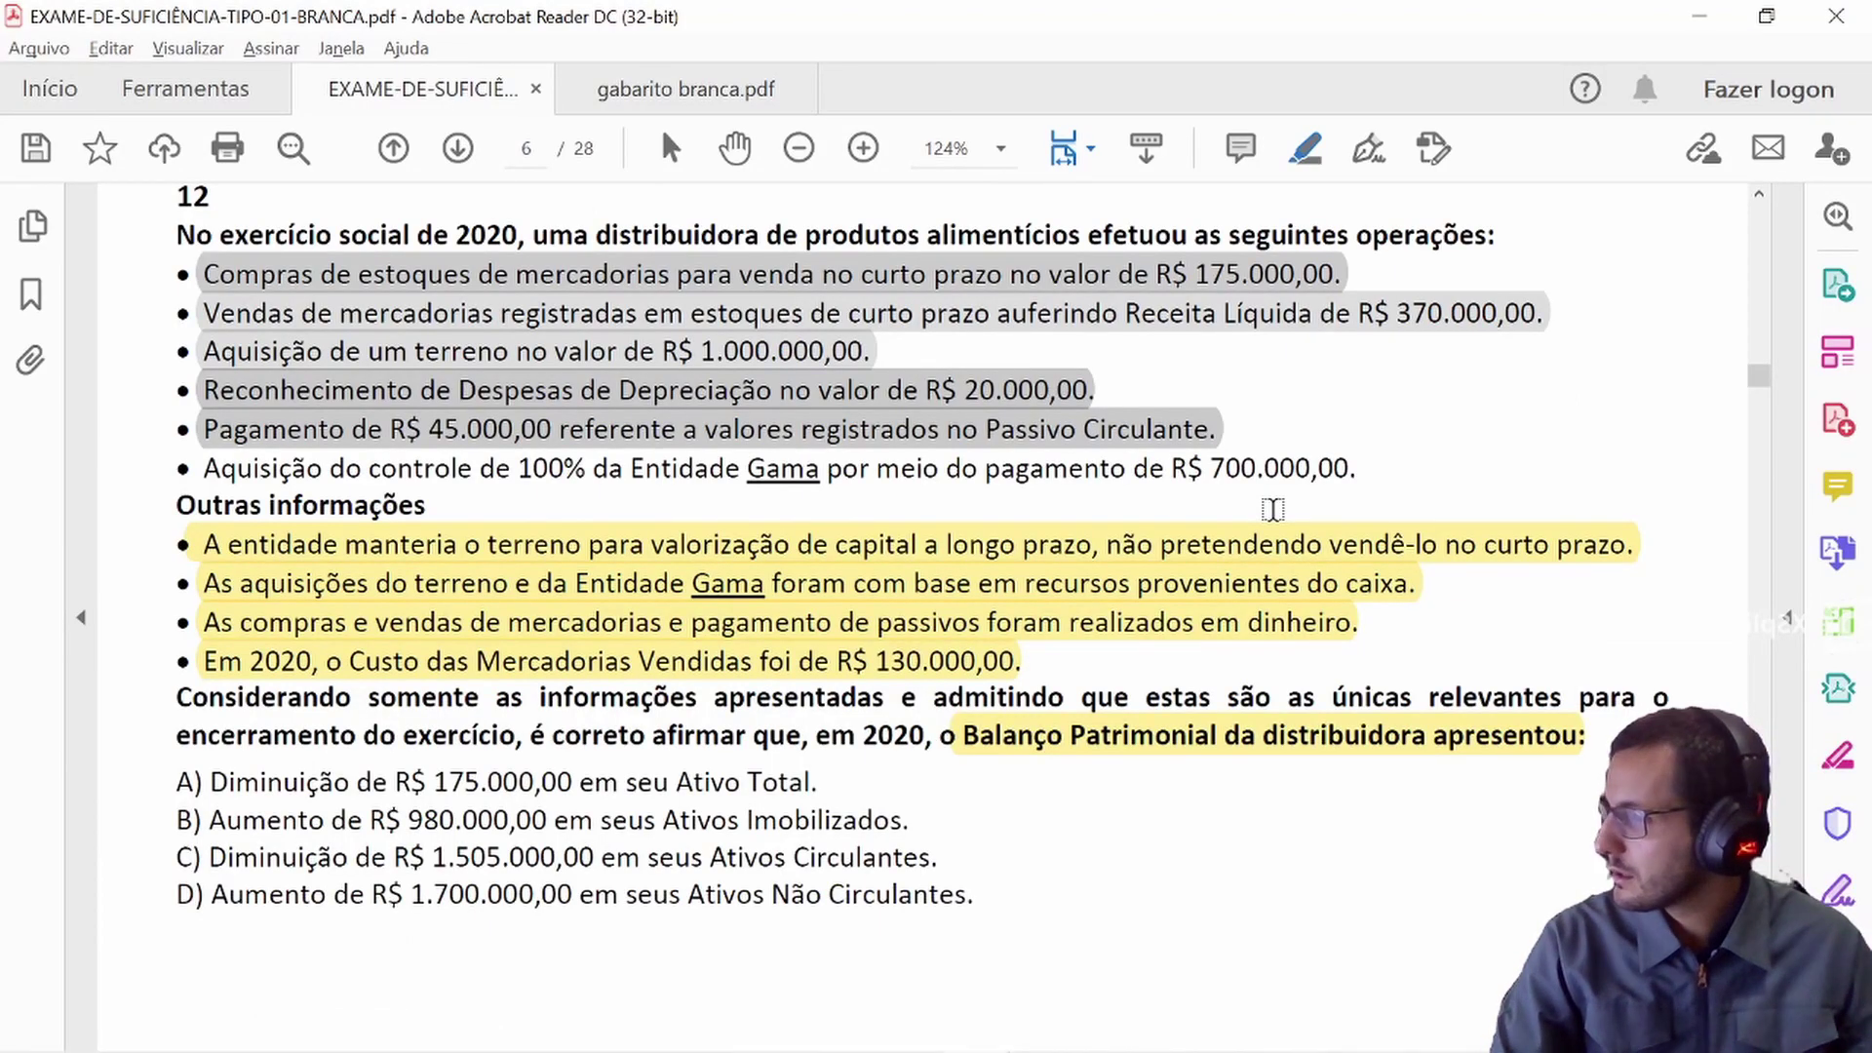
{"action": "key", "text": "alt+Tab"}
{"action": "type", "text": "700000"}
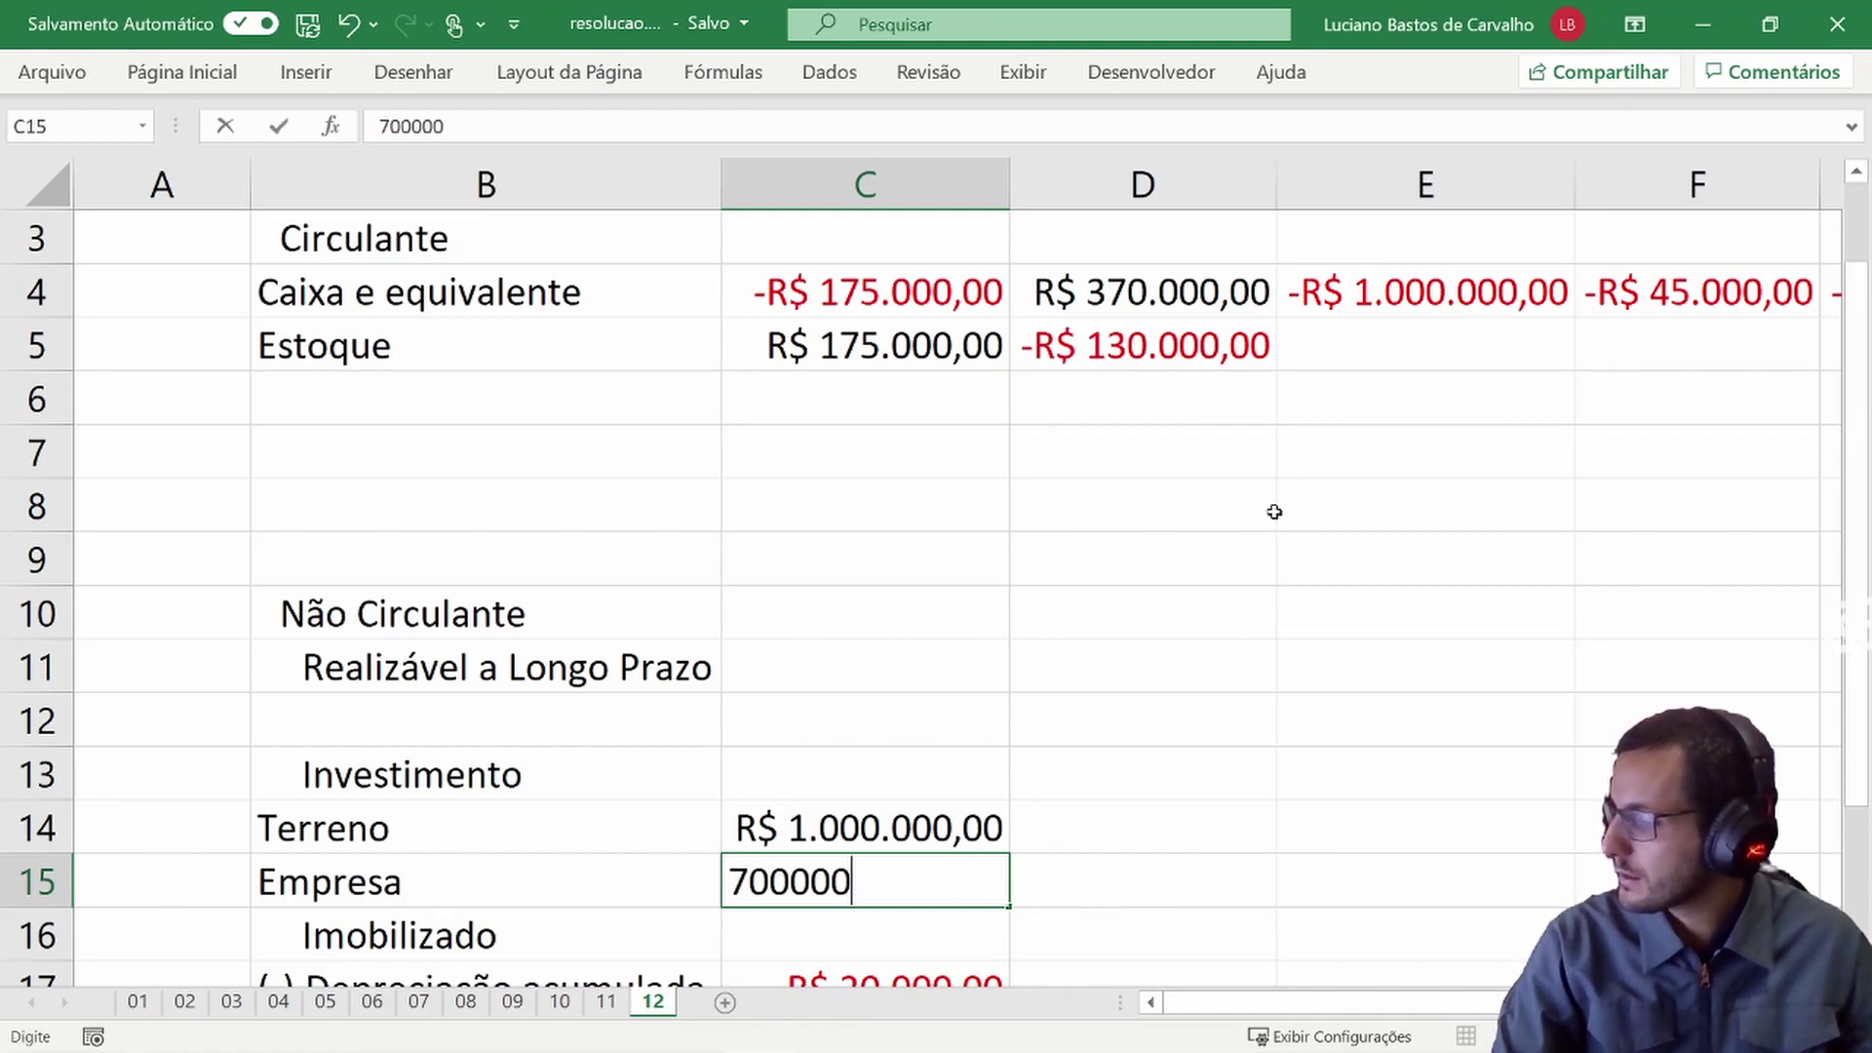
{"action": "key", "text": "Return"}
{"action": "key", "text": "Up"}
{"action": "key", "text": "Right"}
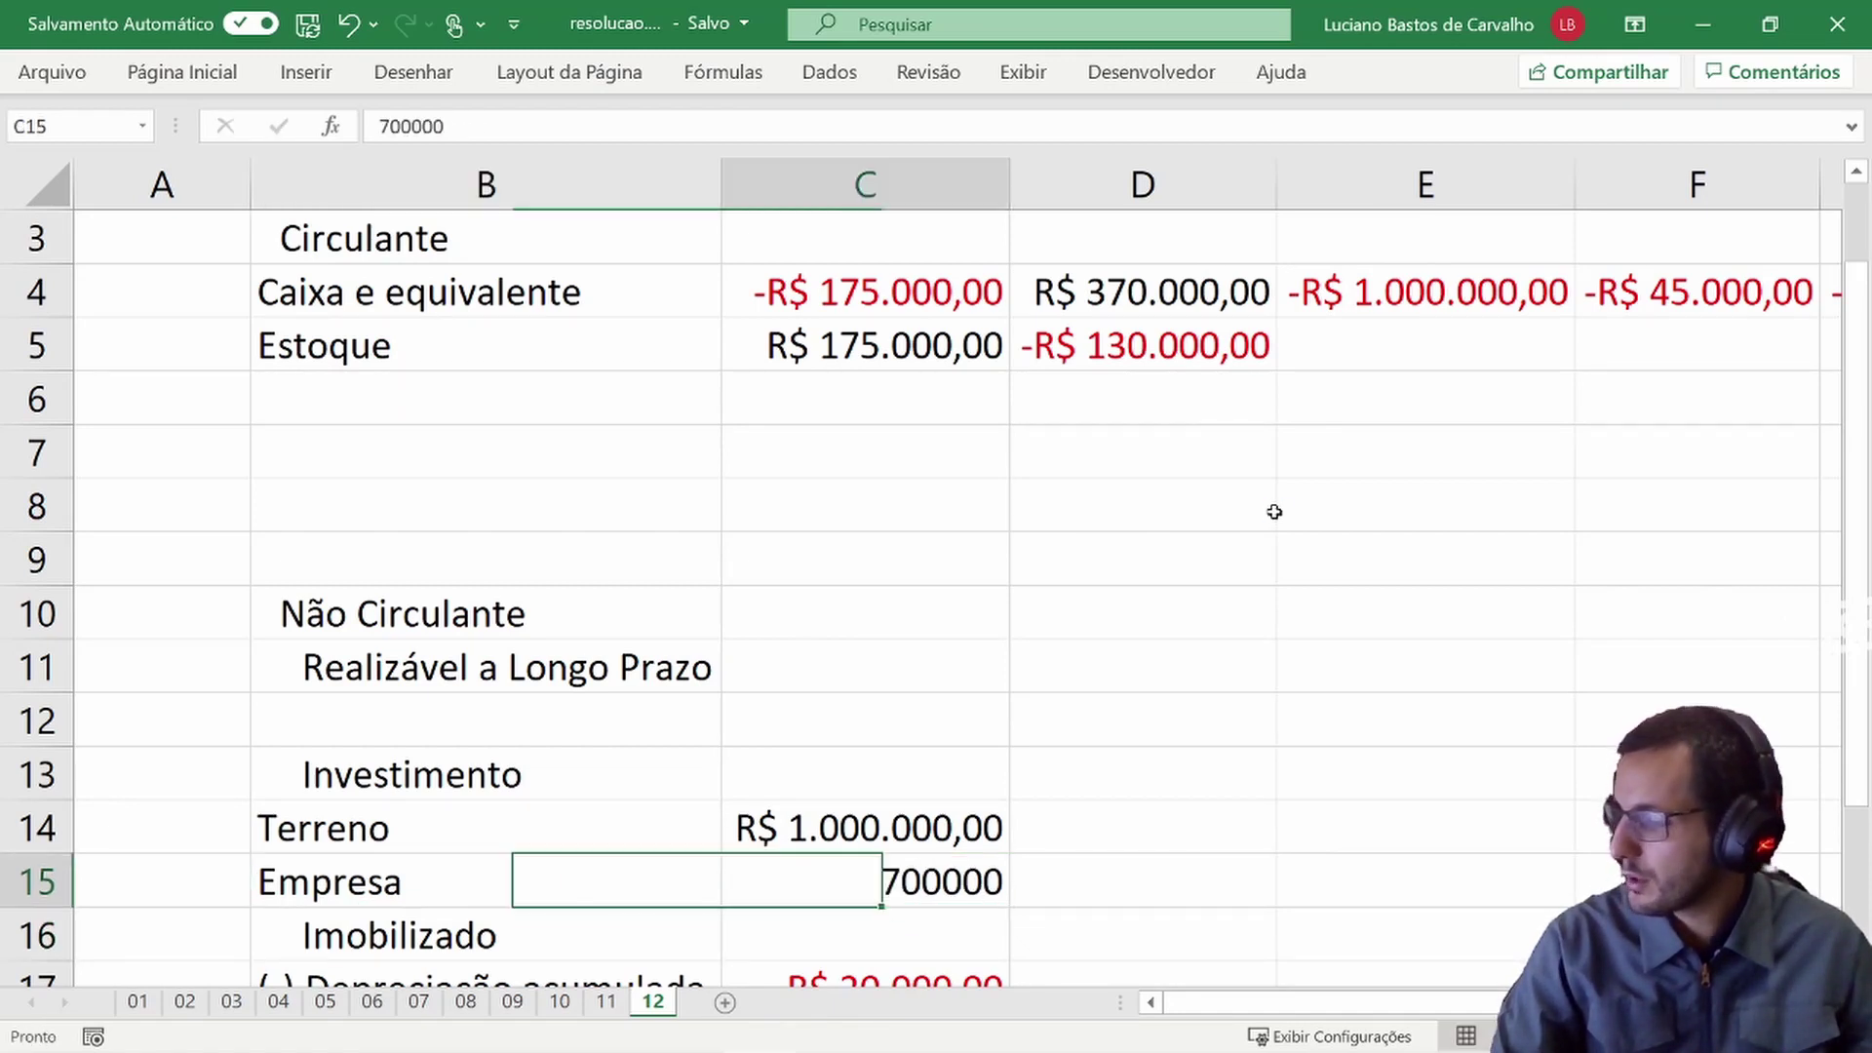
{"action": "key", "text": "ctrl+shift+4"}
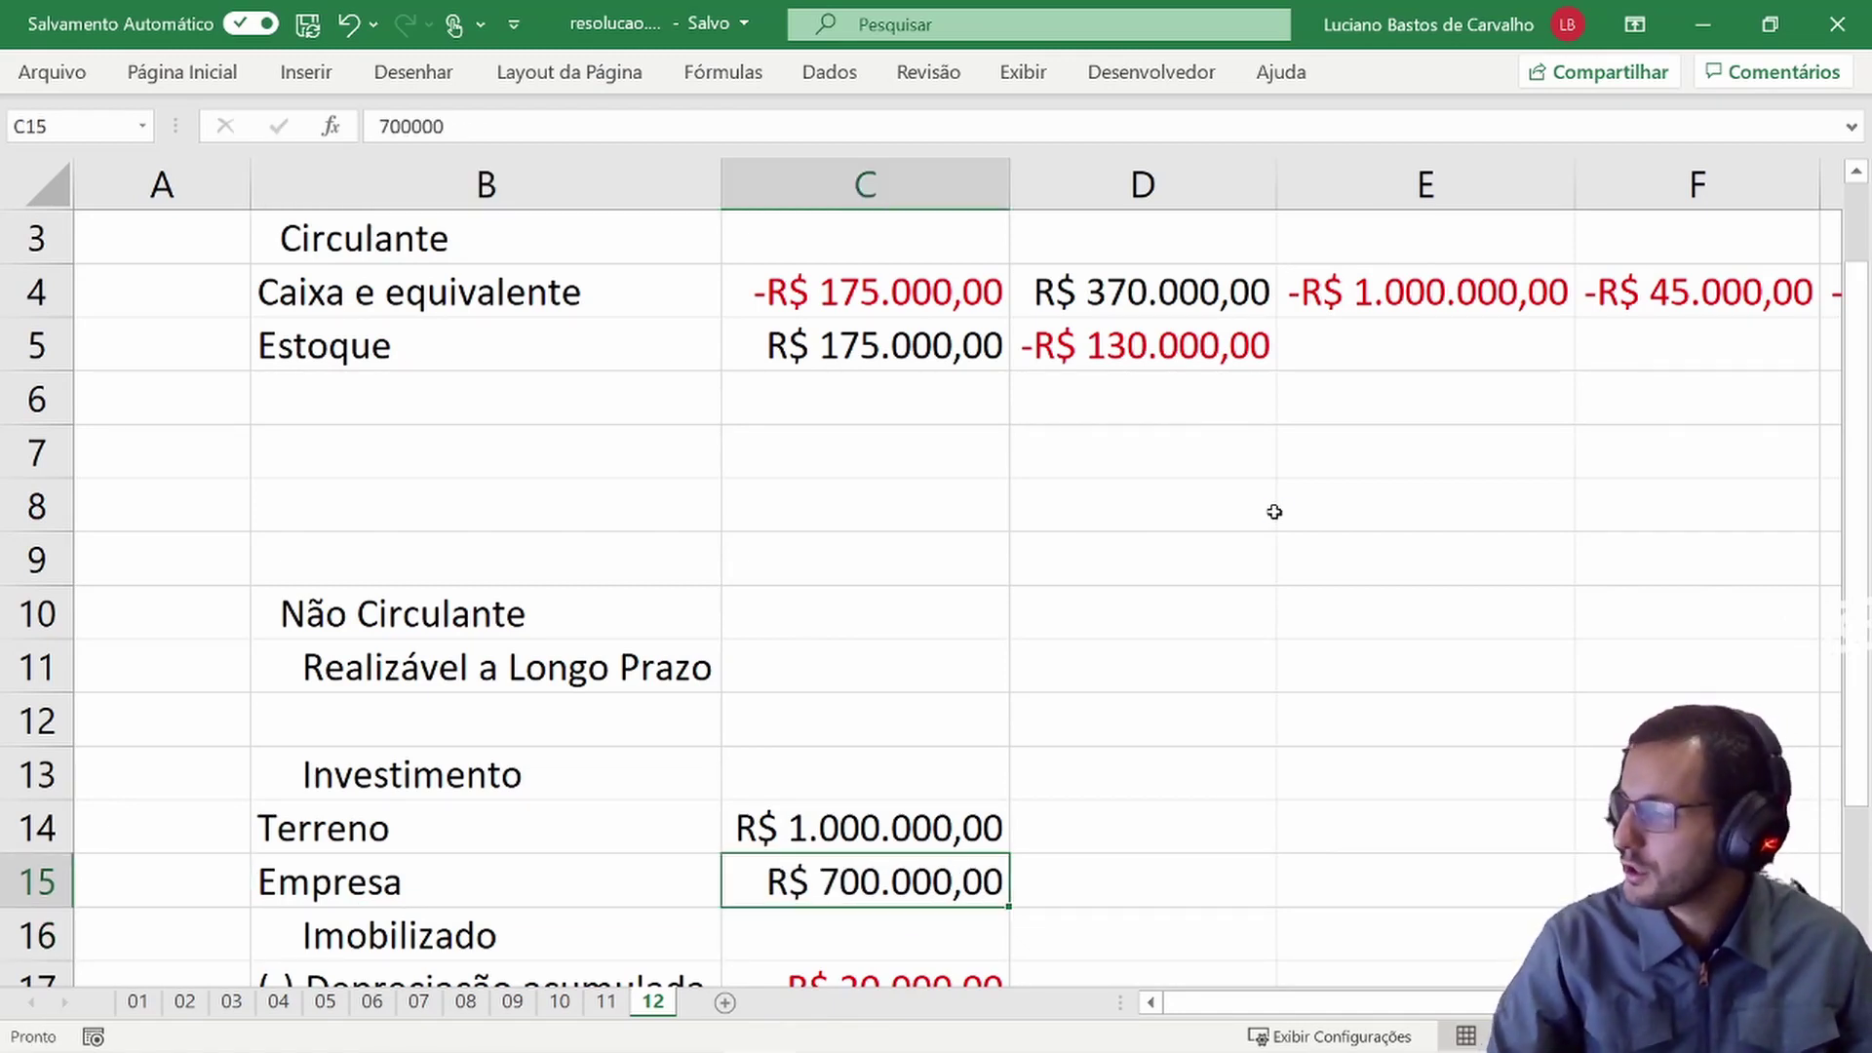
- In the exam PDF, highlight the R$ 700.000,00 Gama acquisition line in grey
{"action": "key", "text": "alt+Tab"}
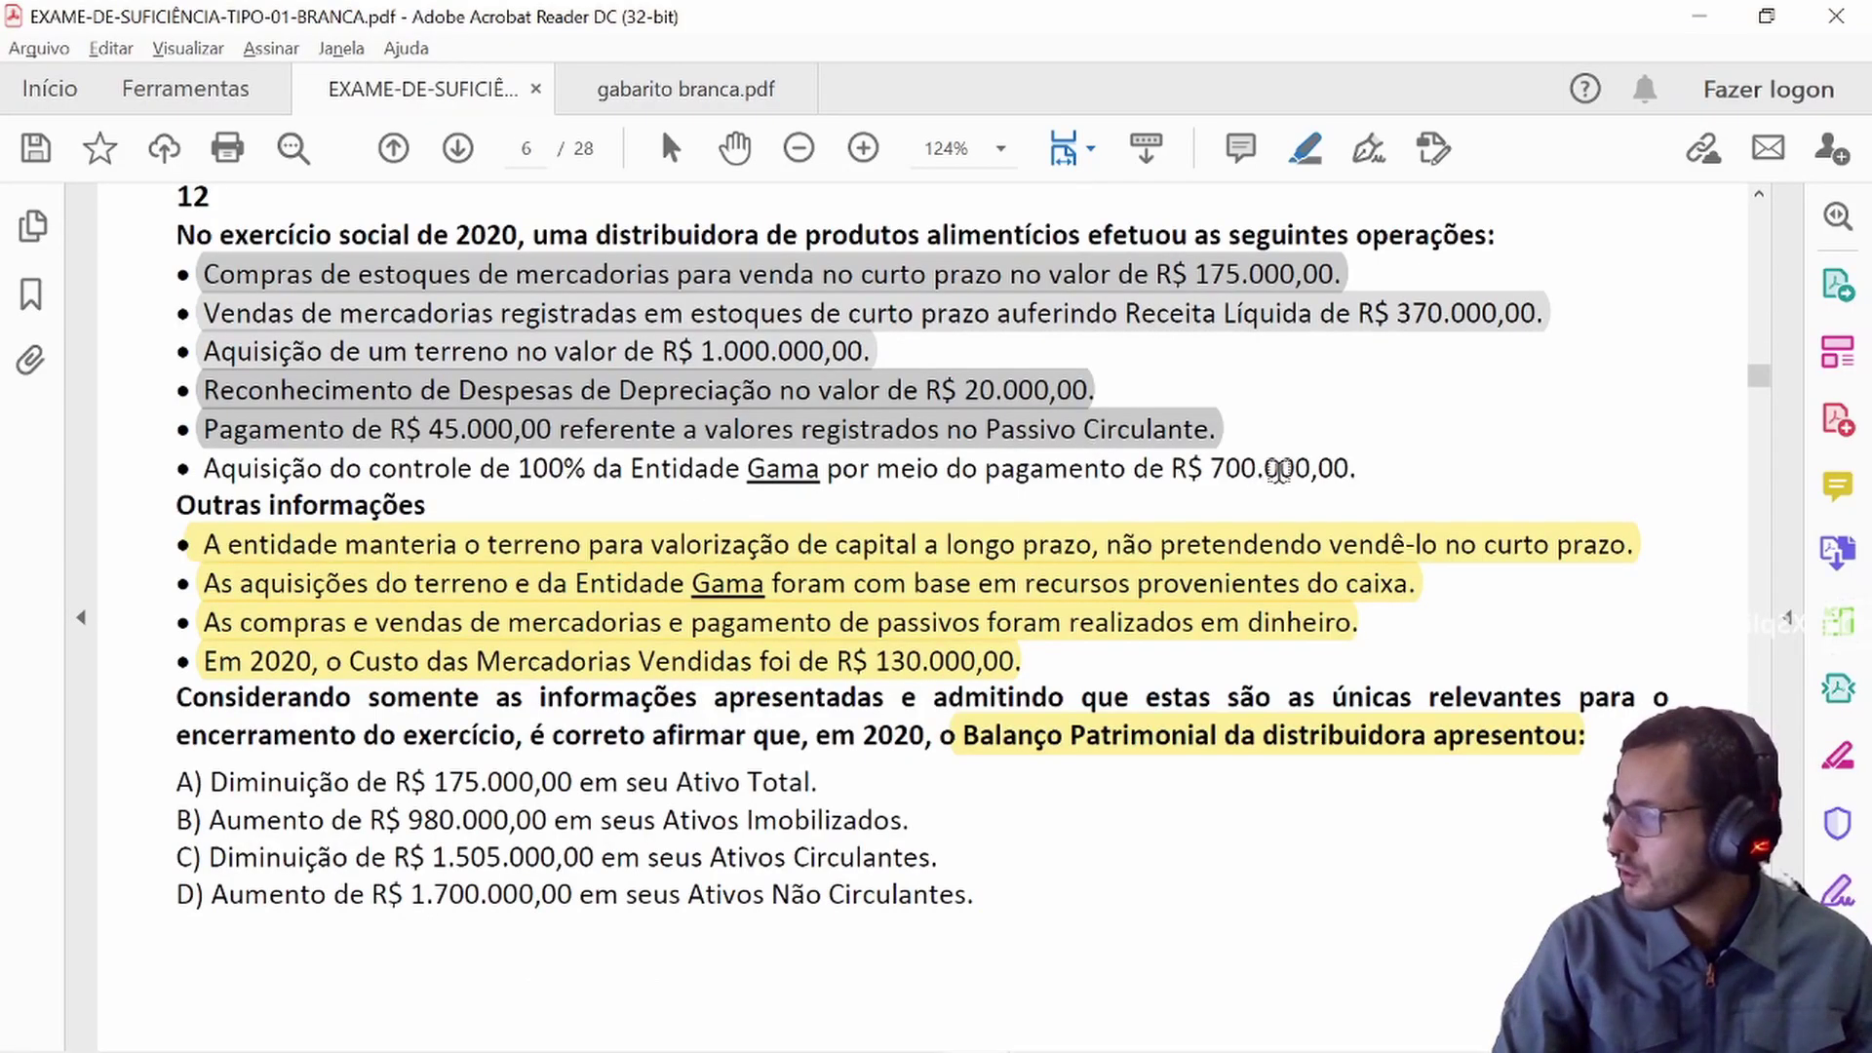
{"action": "left_click_drag", "start_coordinate": [1357, 472], "coordinate": [200, 471]}
{"action": "left_click", "coordinate": [595, 585]}
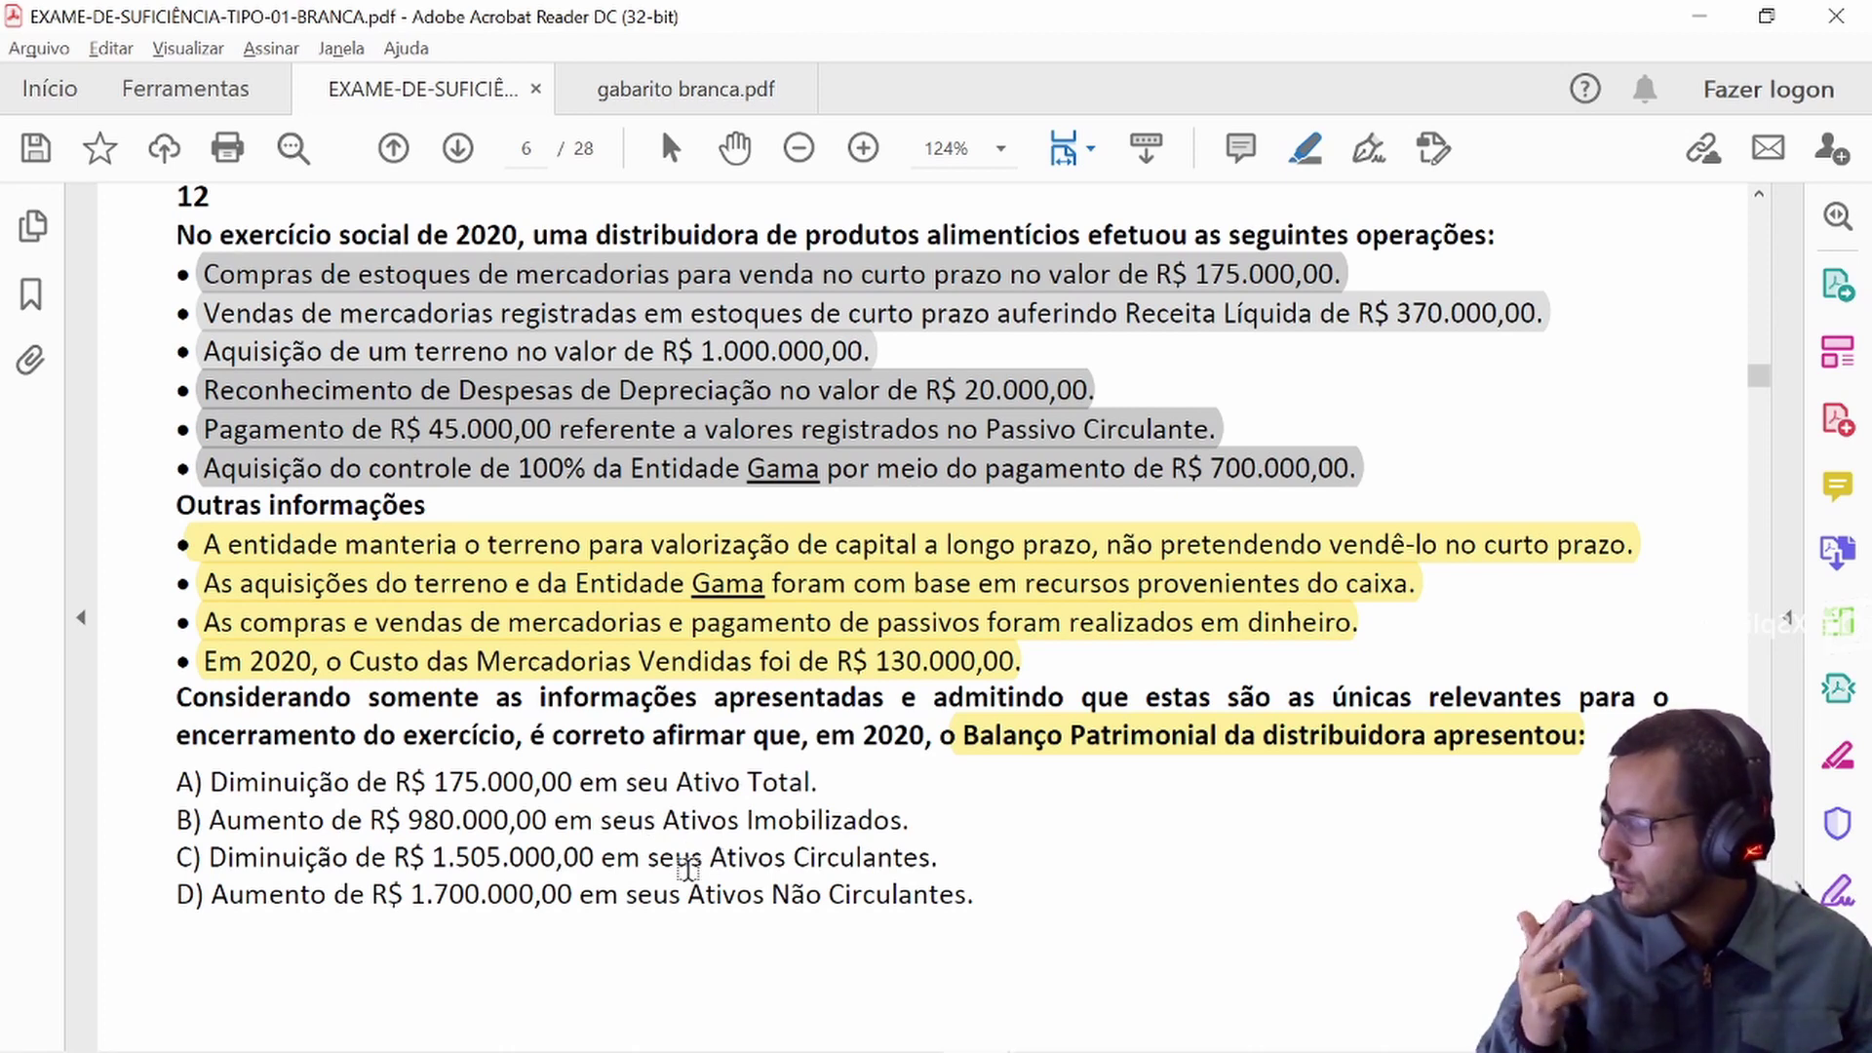
- Back in the Excel sheet, narrow column A and autofit columns D to G so their currency values fit
{"action": "key", "text": "alt+Tab"}
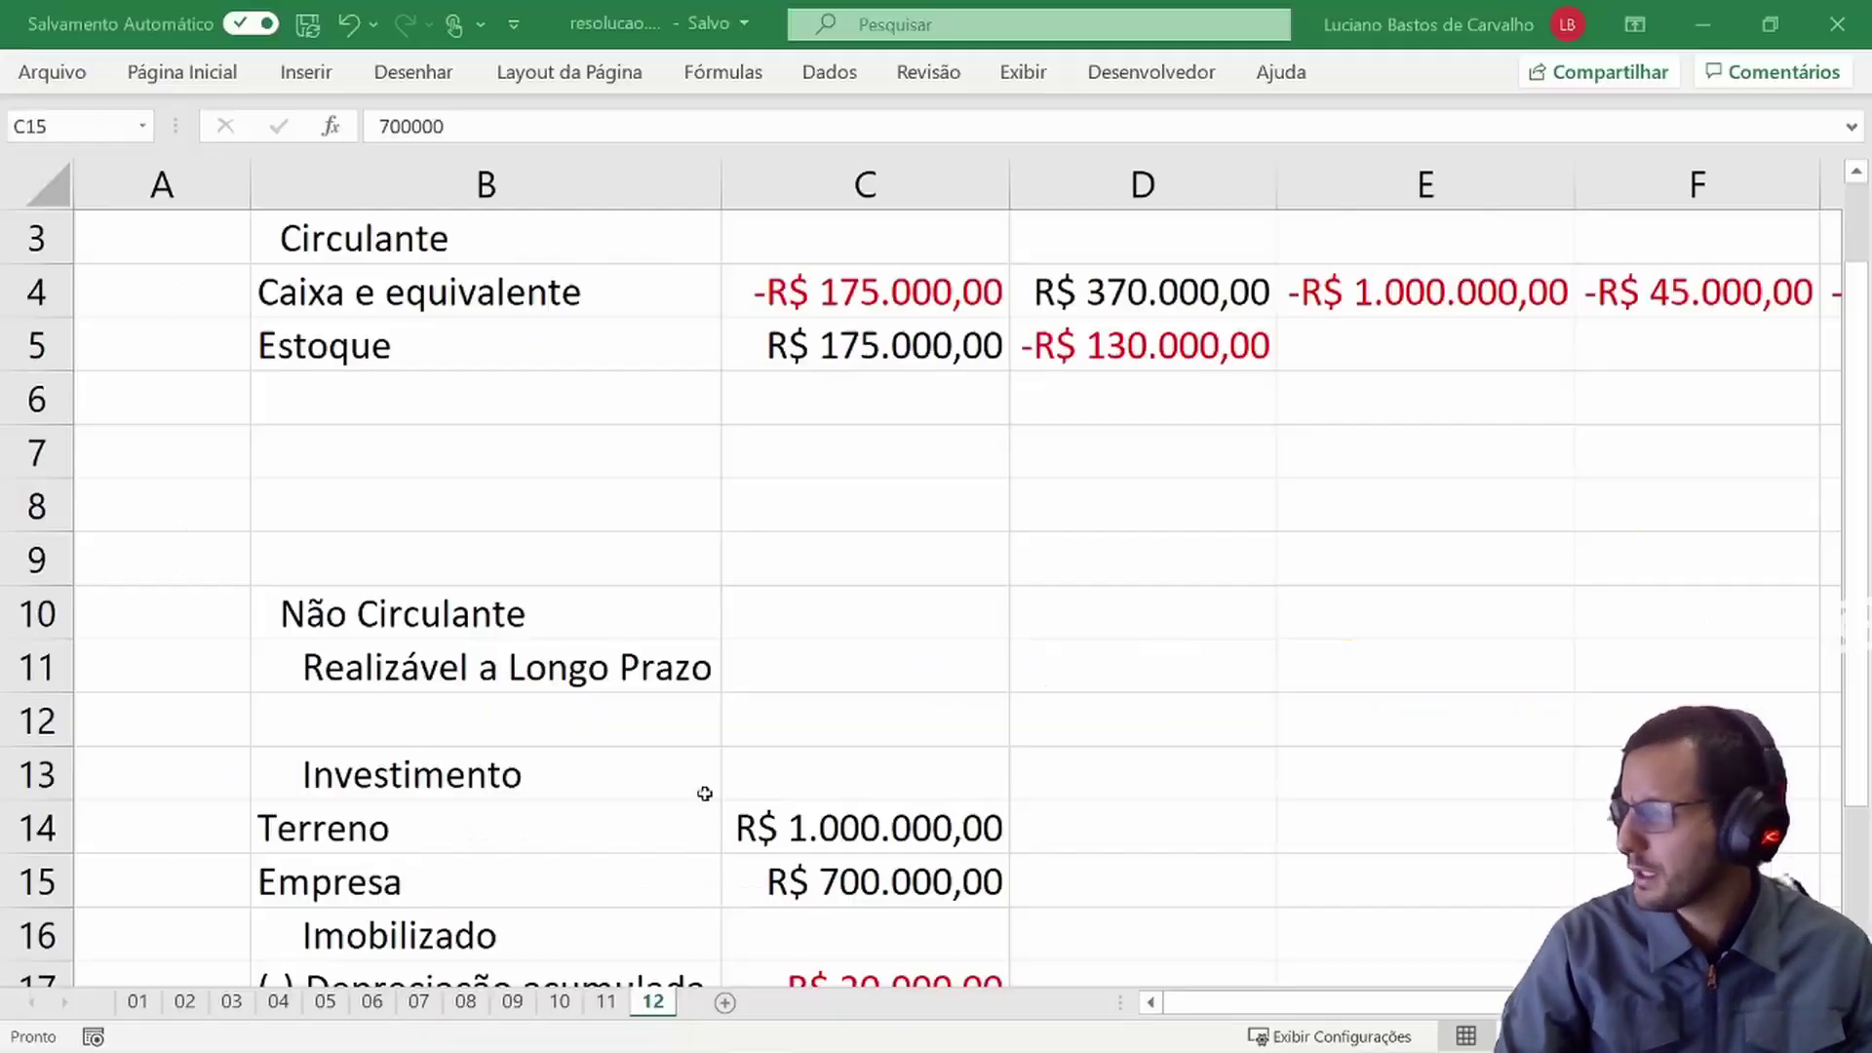
{"action": "scroll", "coordinate": [1007, 672], "scroll_direction": "down", "scroll_amount": 1}
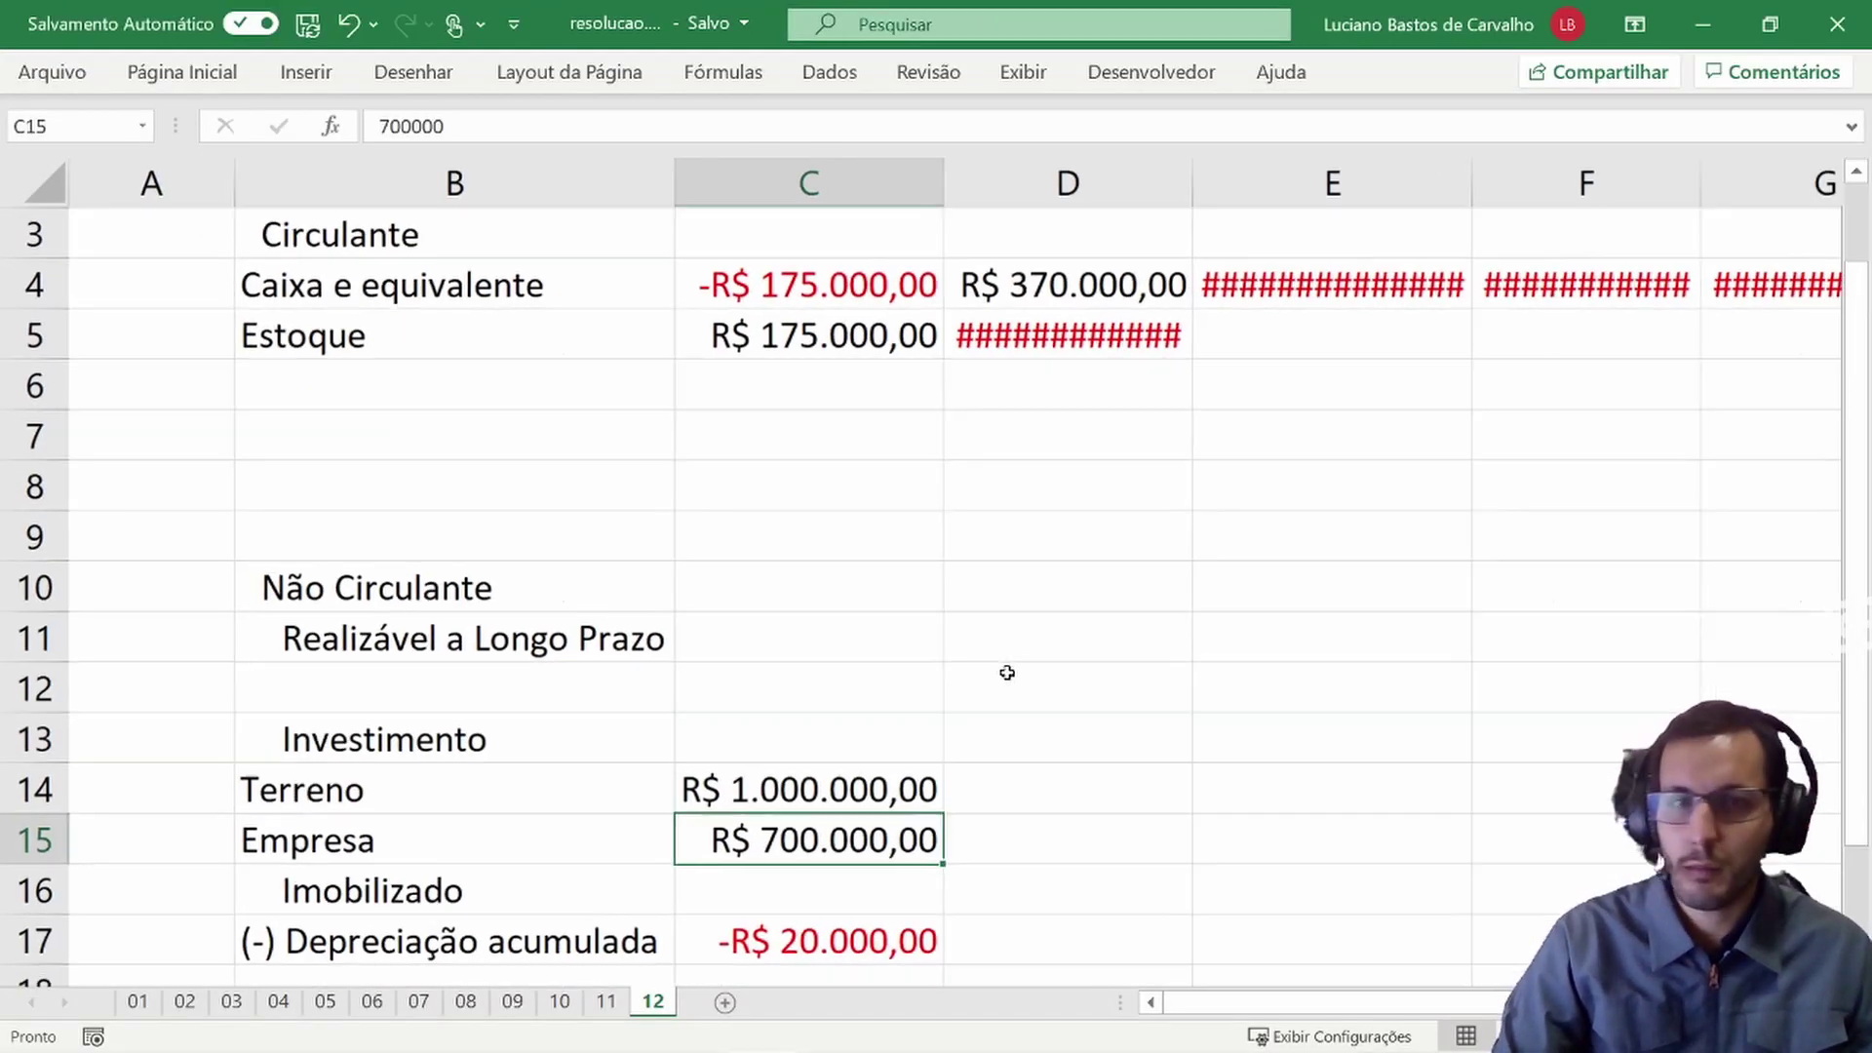
{"action": "left_click_drag", "start_coordinate": [233, 182], "coordinate": [76, 181]}
{"action": "left_click", "coordinate": [843, 186]}
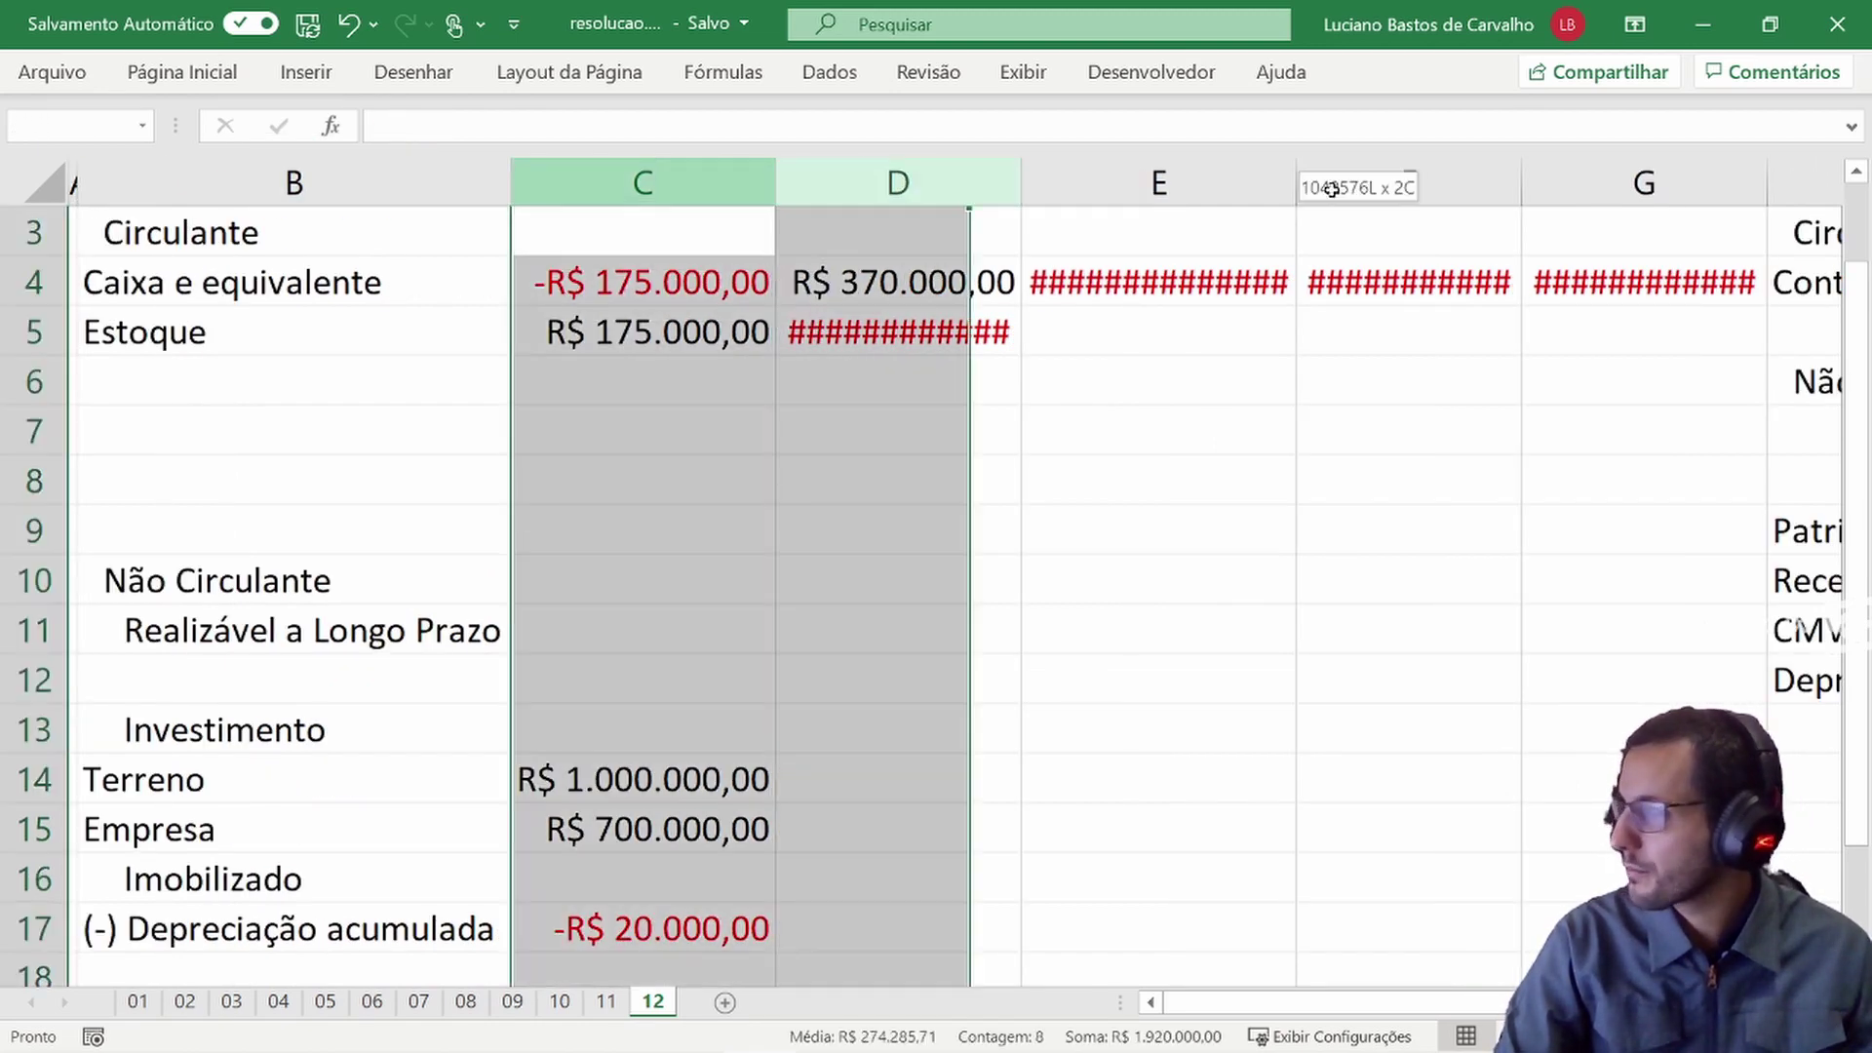
{"action": "left_click", "coordinate": [1531, 182]}
{"action": "left_click_drag", "start_coordinate": [1529, 182], "coordinate": [897, 182]}
{"action": "double_click", "coordinate": [1296, 182]}
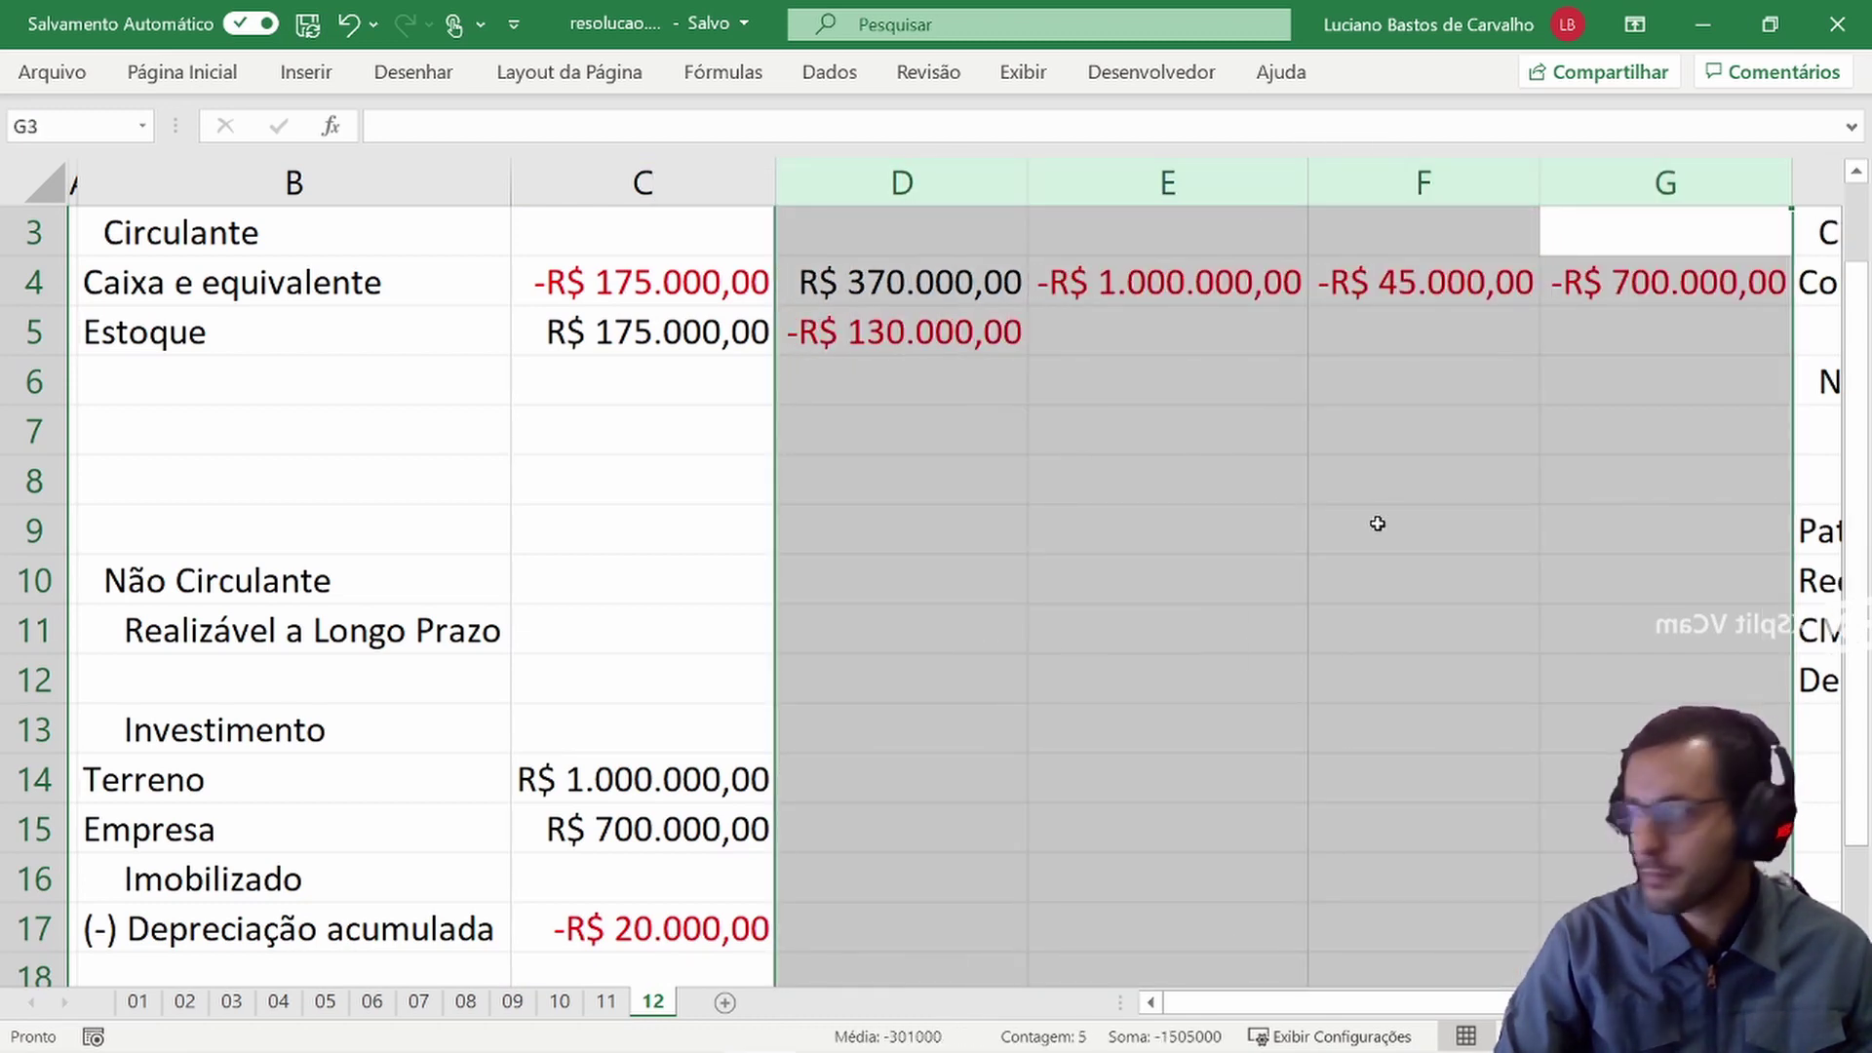
- Zoom out to bring both account groups into view and autofit column C
{"action": "scroll", "coordinate": [1384, 524], "scroll_direction": "down", "scroll_amount": 4}
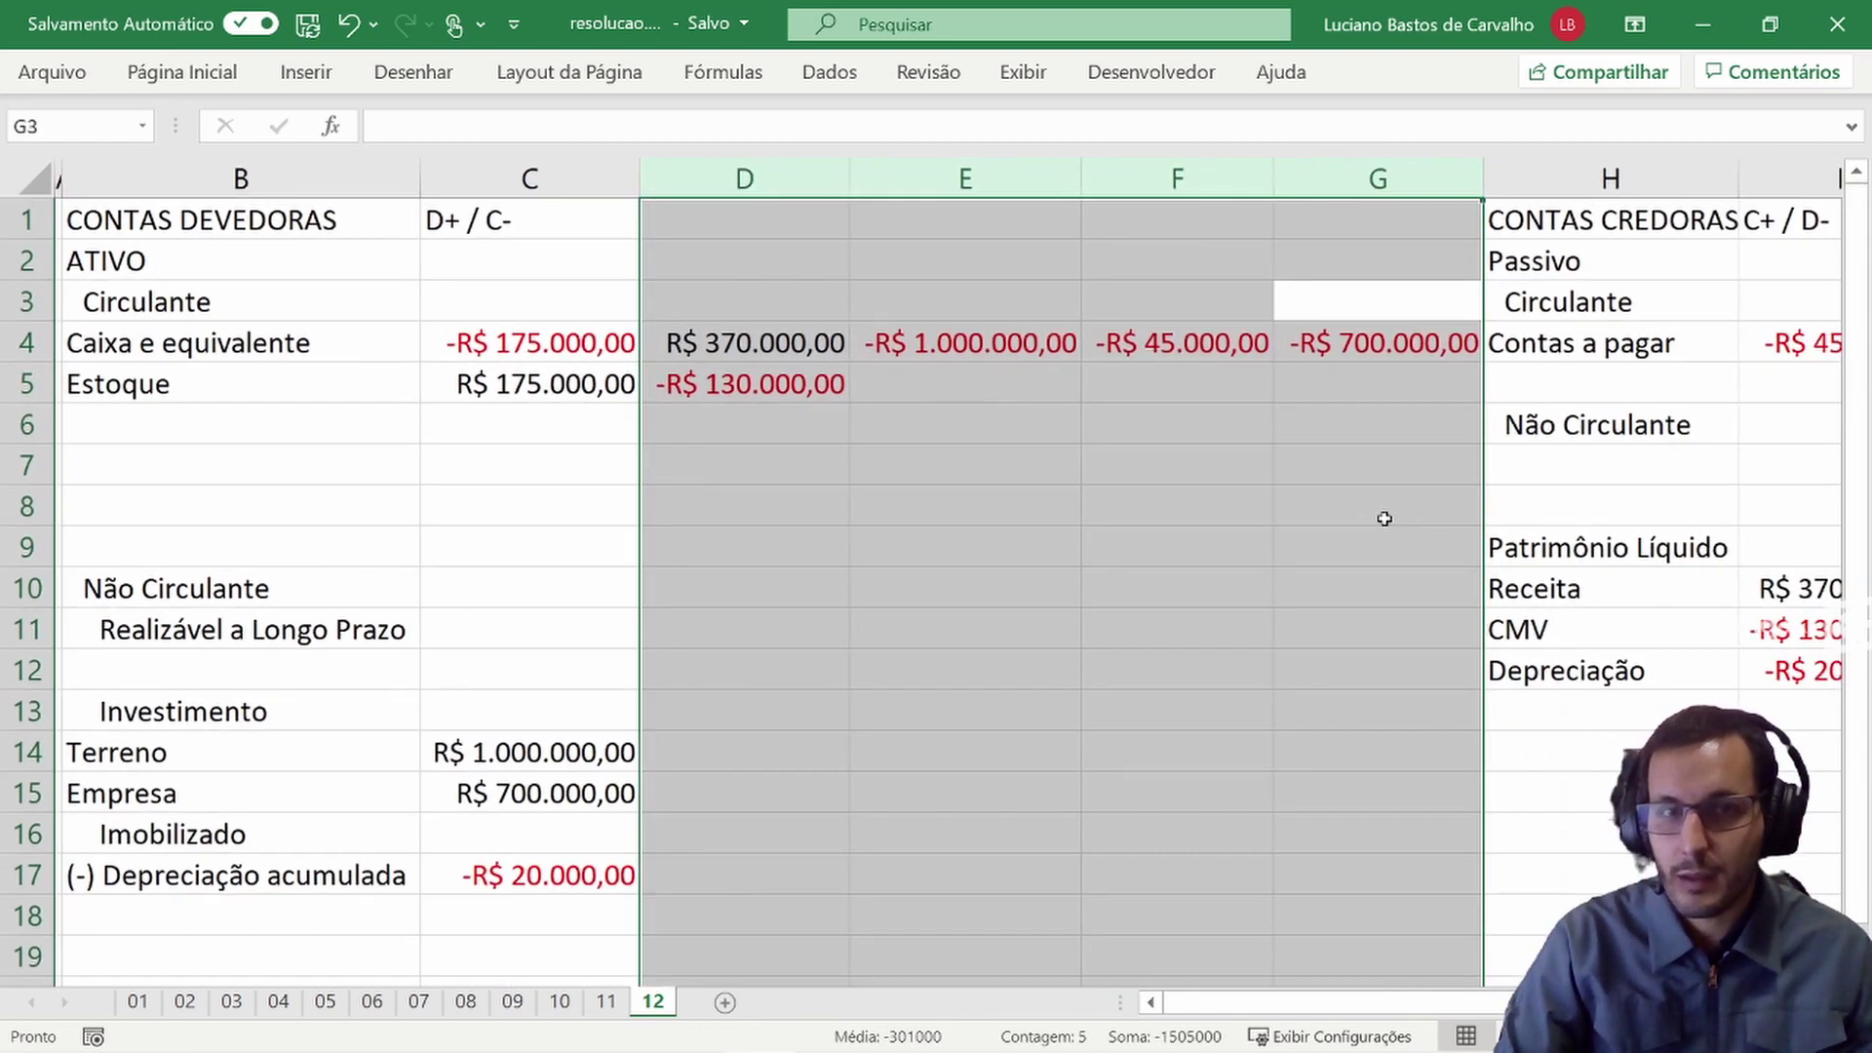
{"action": "scroll", "coordinate": [1385, 517], "scroll_direction": "down", "scroll_amount": 1}
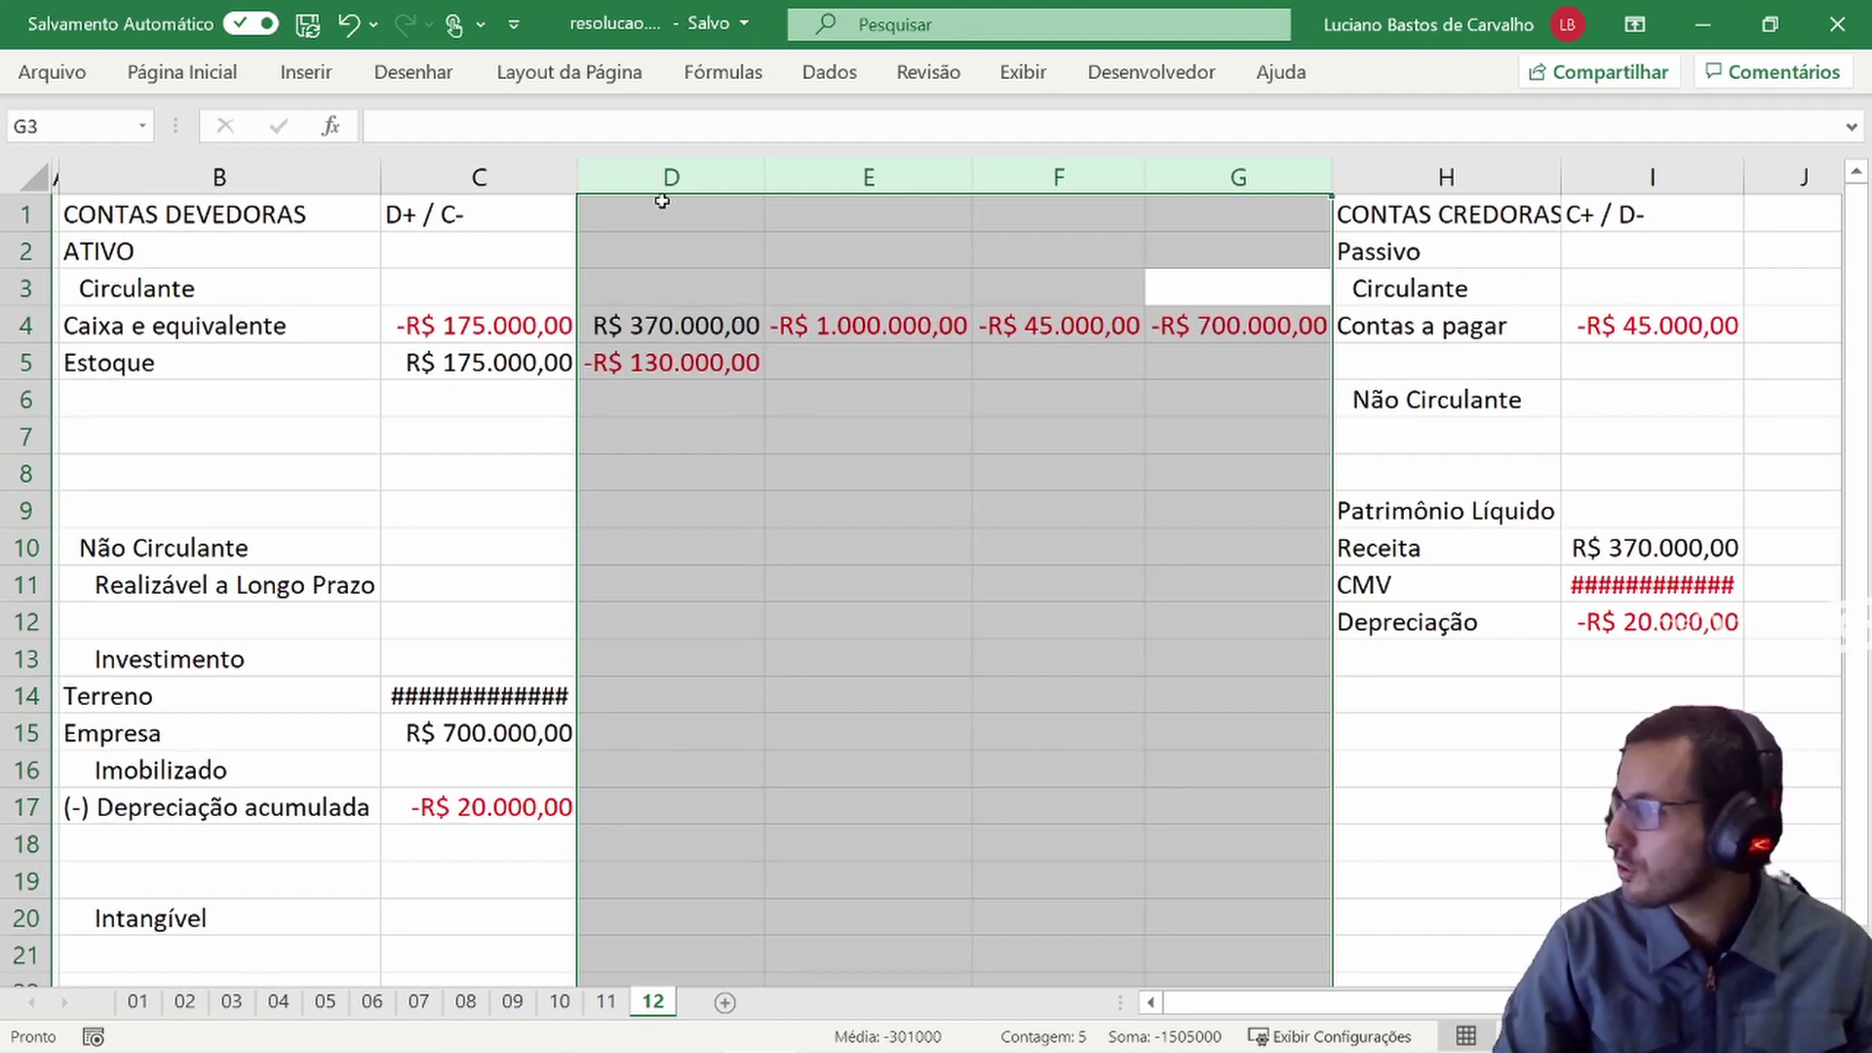
{"action": "double_click", "coordinate": [574, 172]}
{"action": "left_click", "coordinate": [732, 420]}
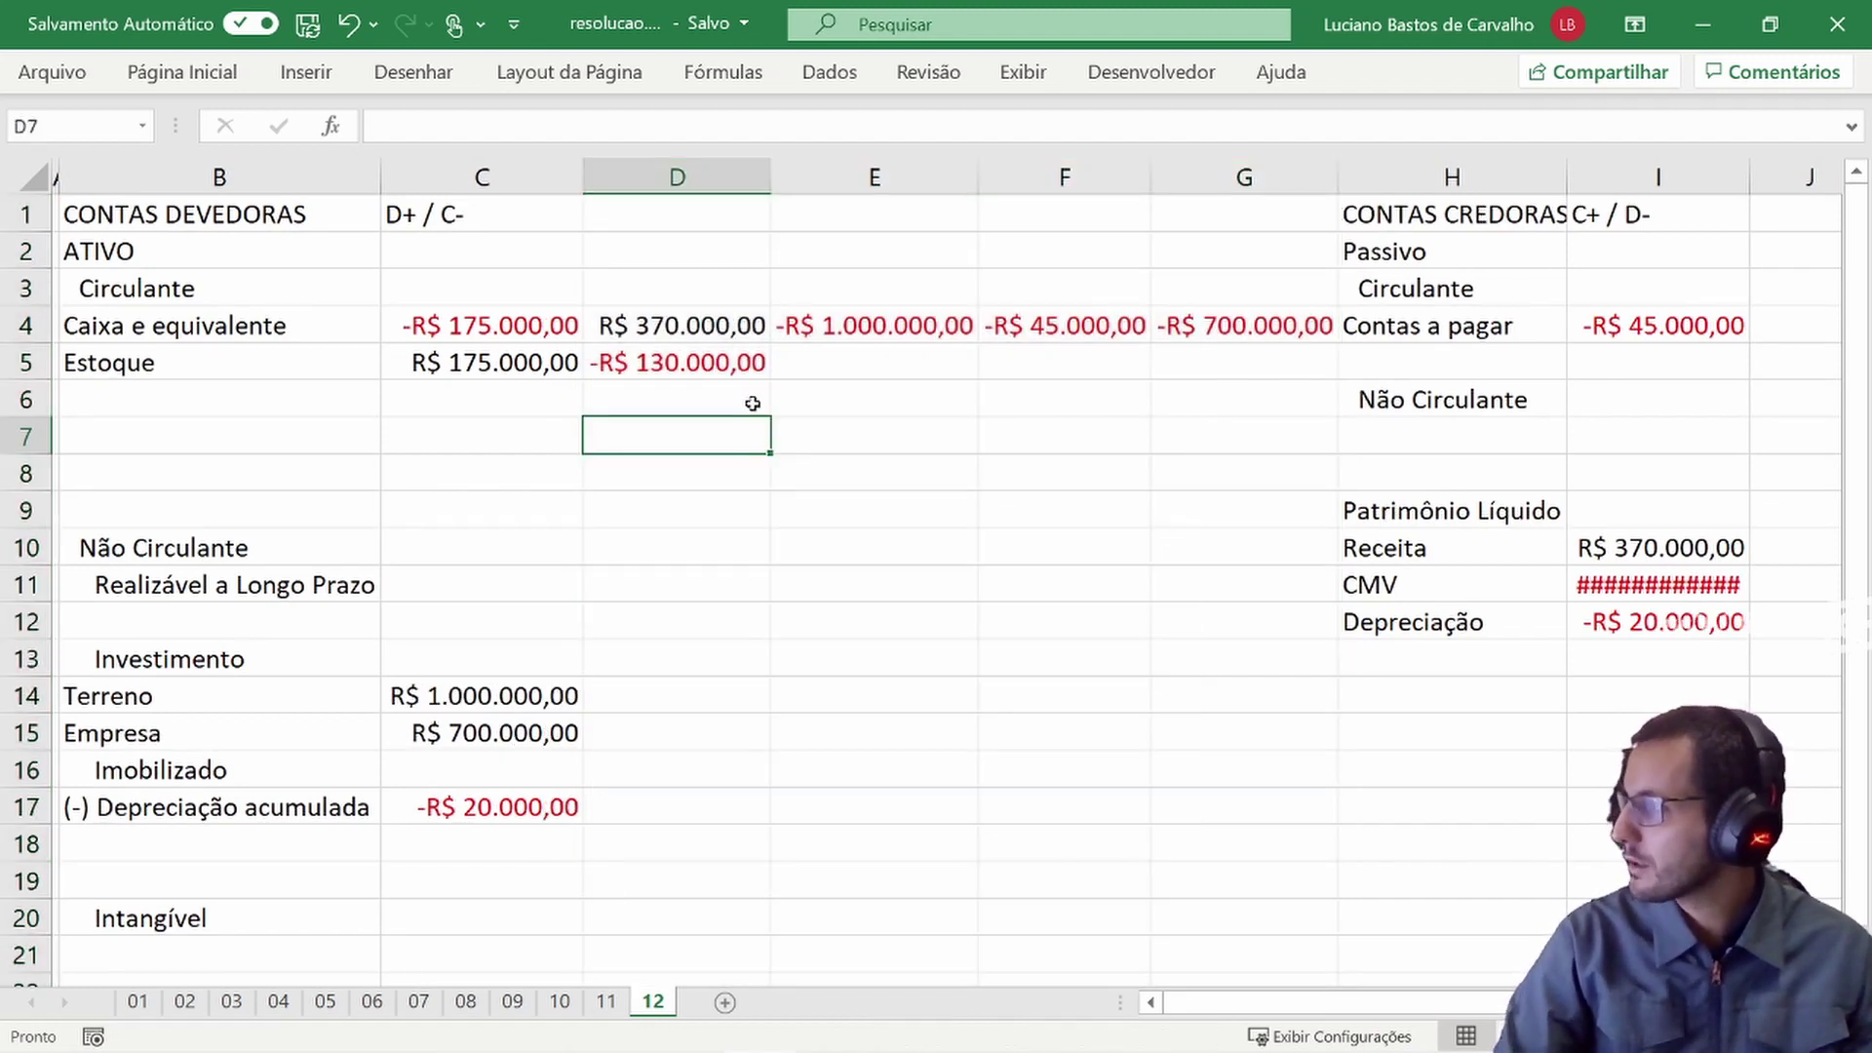
- Total the Circulante accounts in C3 with =SOMA(C4:G5), and autofit column C to the result
{"action": "left_click_drag", "start_coordinate": [453, 298], "coordinate": [1258, 401]}
{"action": "left_click", "coordinate": [517, 282]}
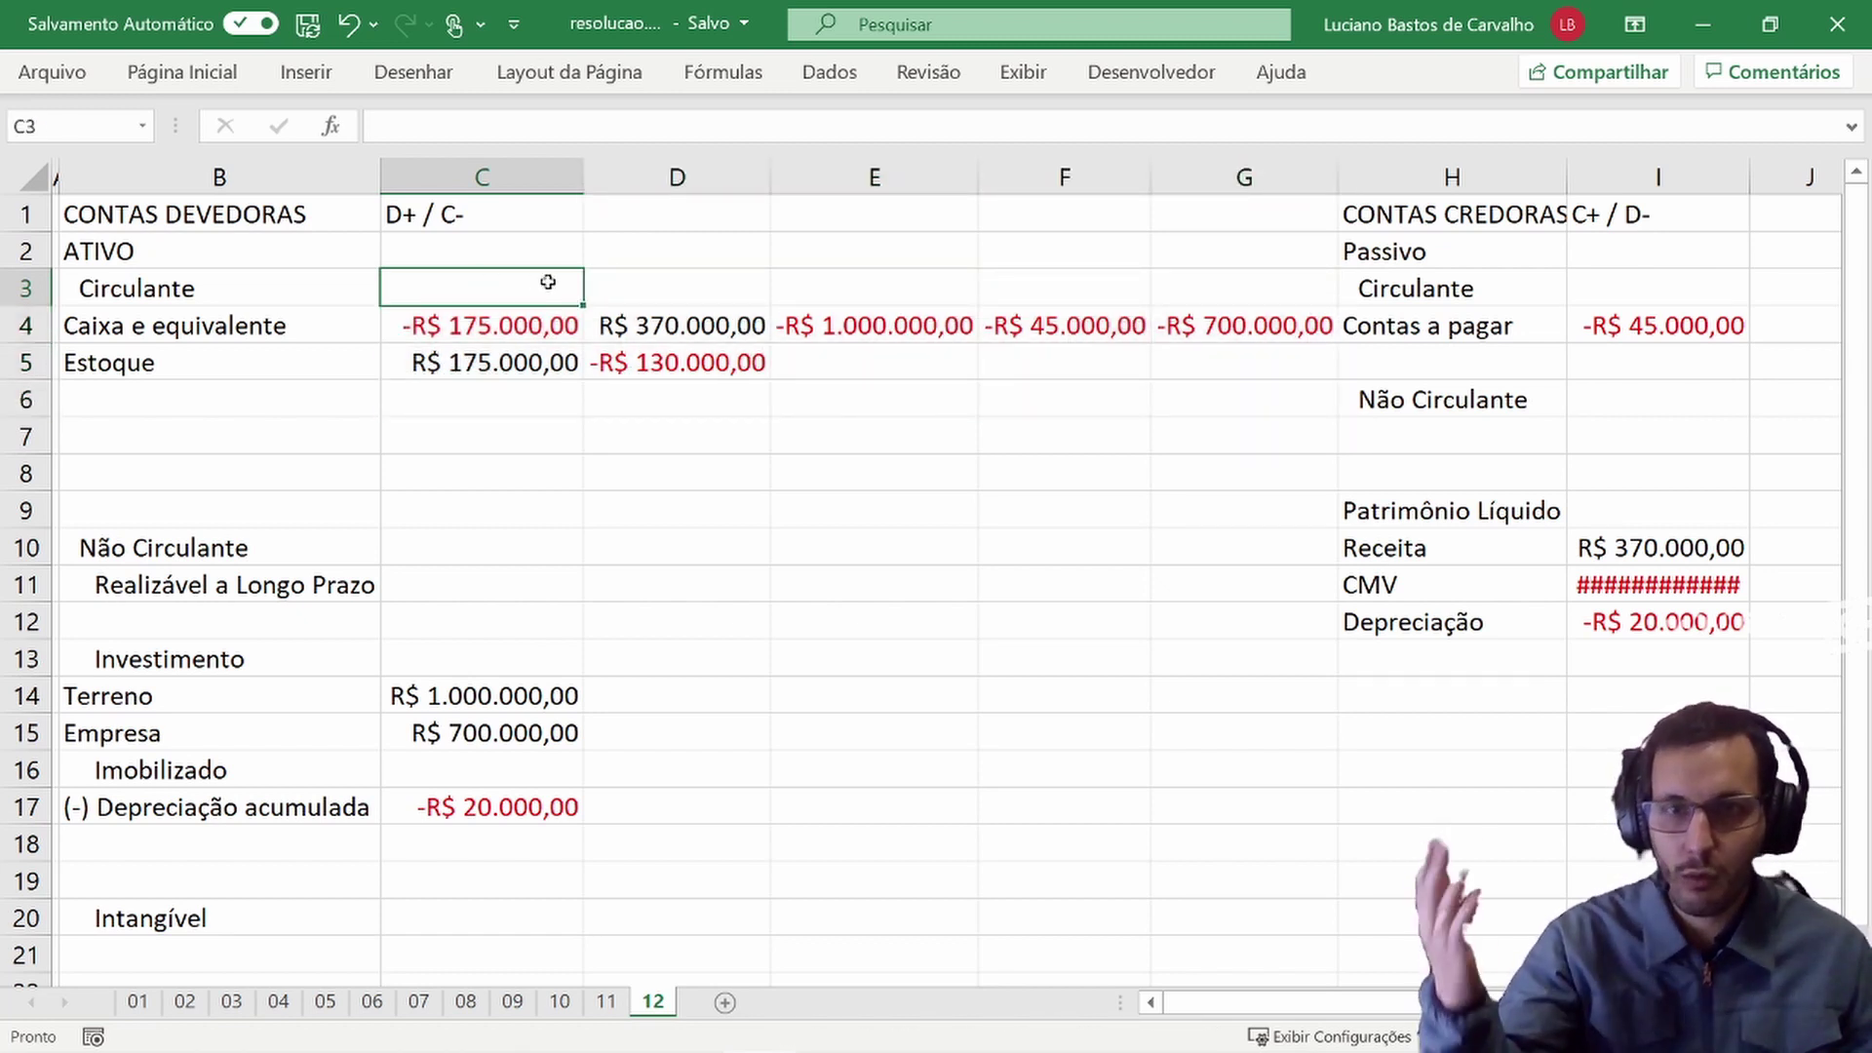
{"action": "left_click_drag", "start_coordinate": [546, 322], "coordinate": [942, 328]}
{"action": "left_click_drag", "start_coordinate": [1123, 365], "coordinate": [1160, 381]}
{"action": "left_click", "coordinate": [471, 276]}
{"action": "type", "text": "=soma("}
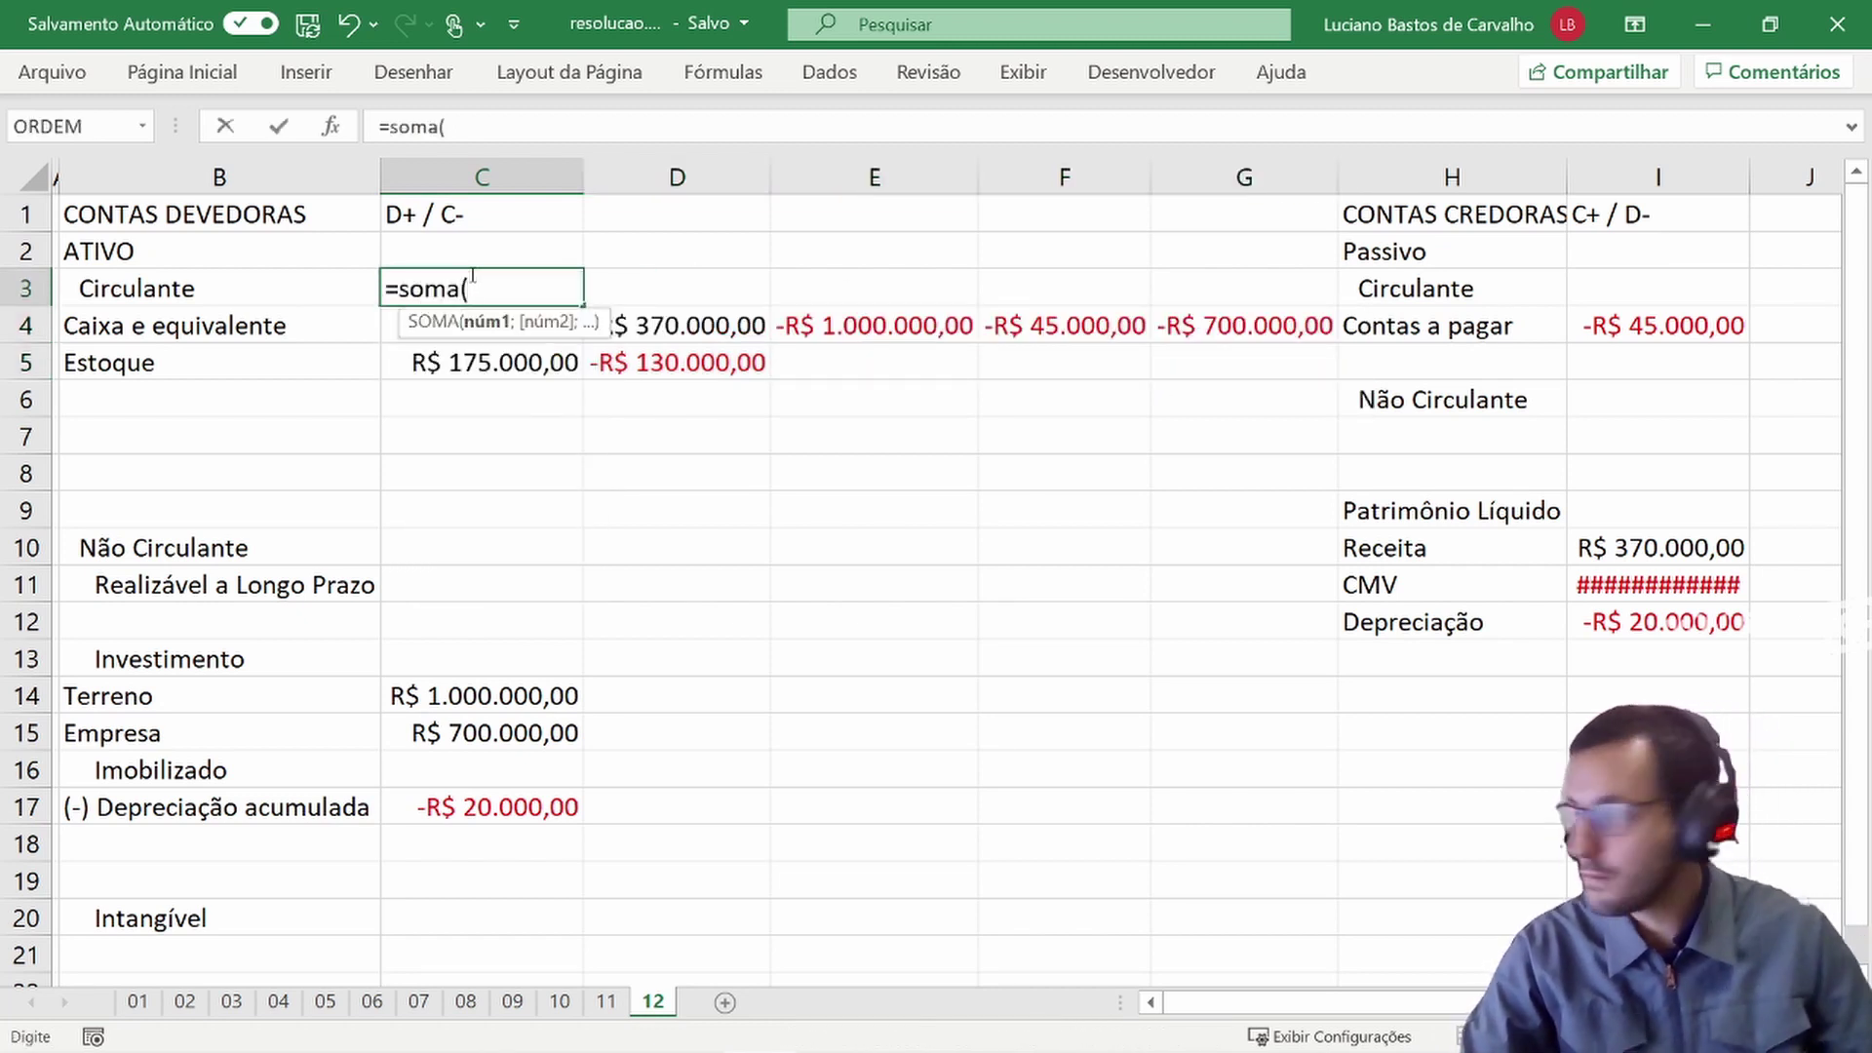
{"action": "key", "text": "Down"}
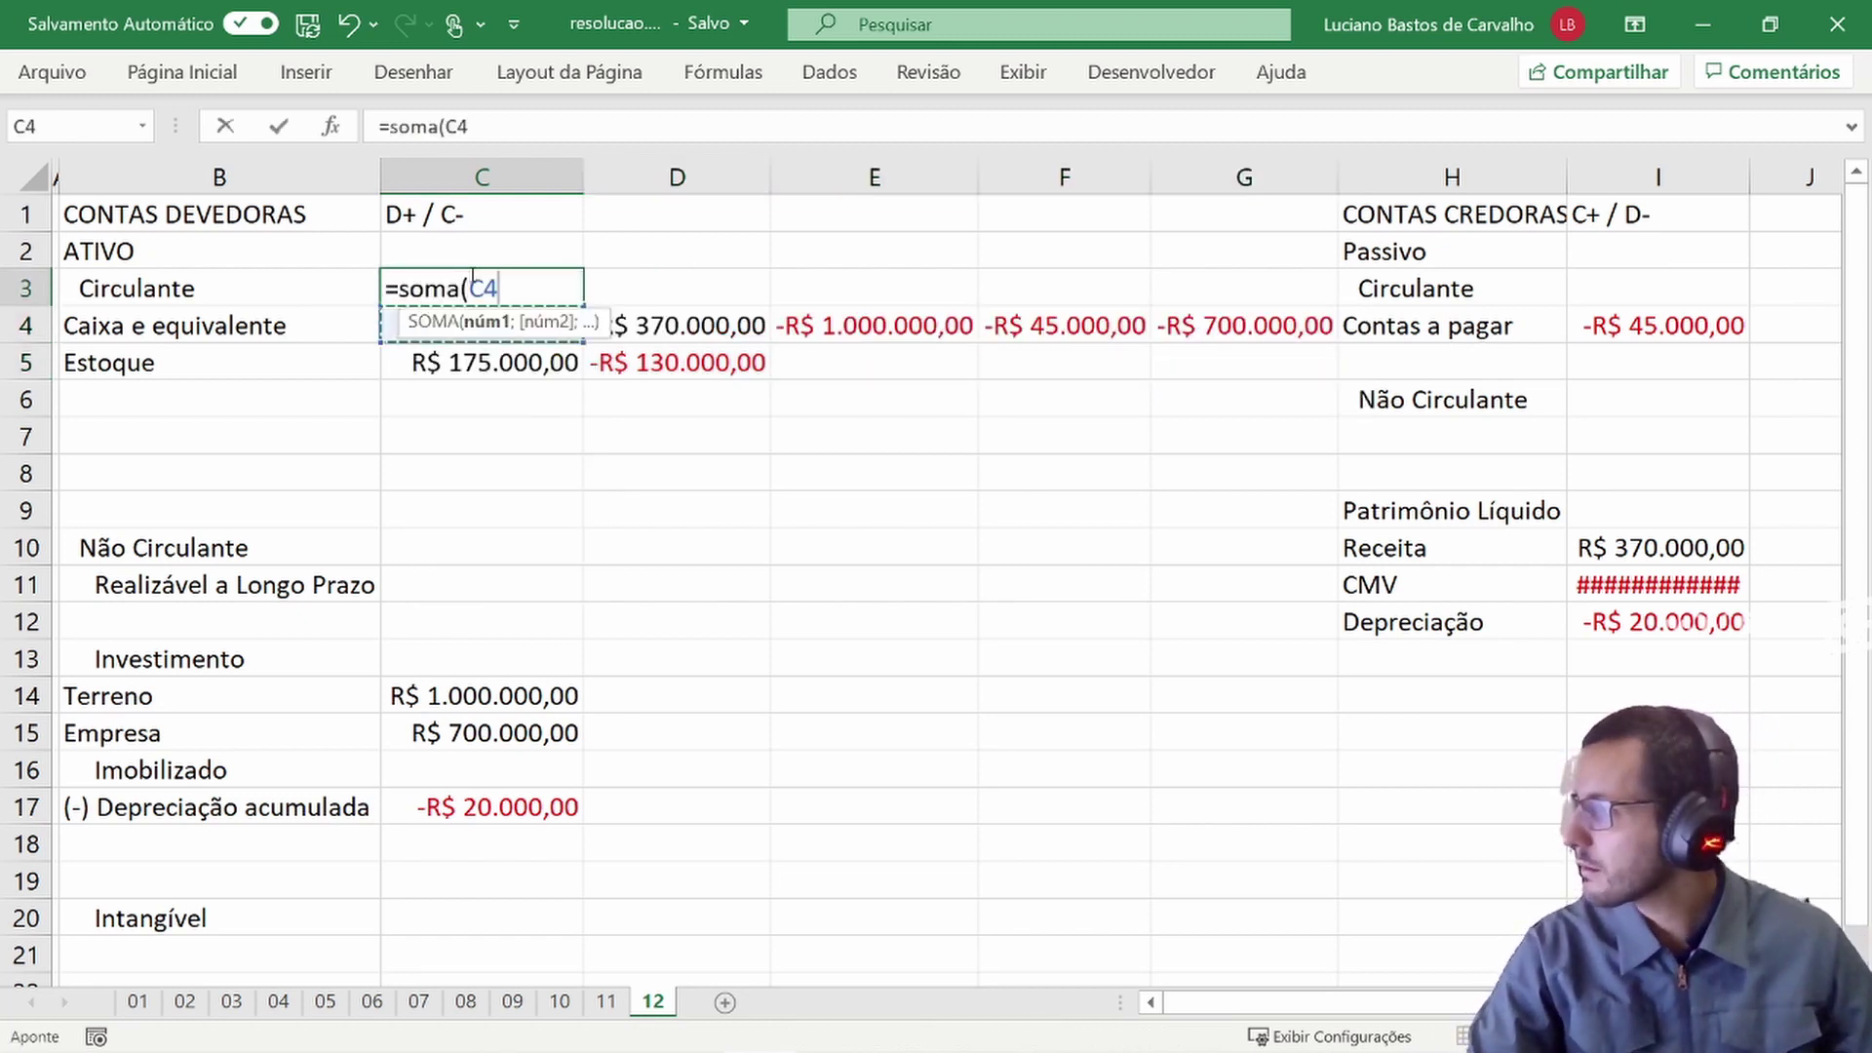
{"action": "key", "text": "shift+Right"}
{"action": "key", "text": "shift+Down"}
{"action": "key", "text": "shift+Right"}
{"action": "key", "text": "shift+Right"}
{"action": "key", "text": "shift+Right"}
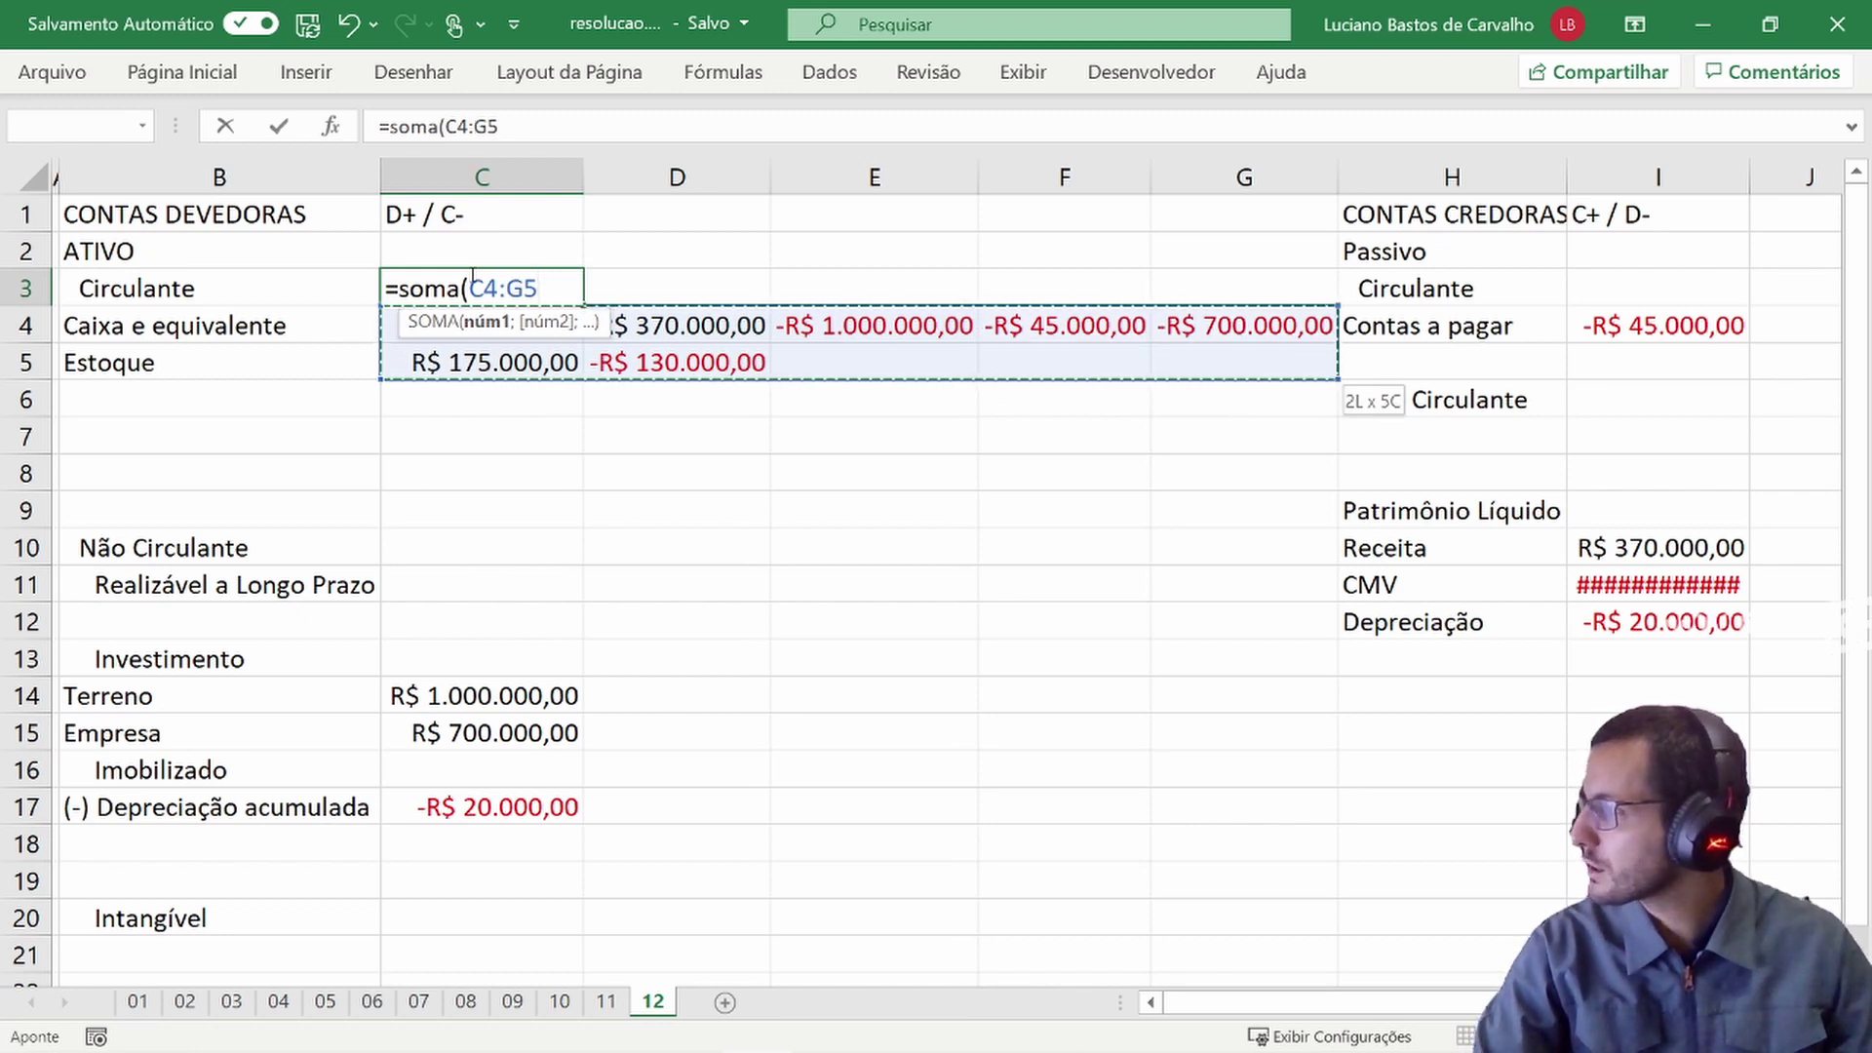
{"action": "key", "text": "Return"}
{"action": "left_click", "coordinate": [471, 276]}
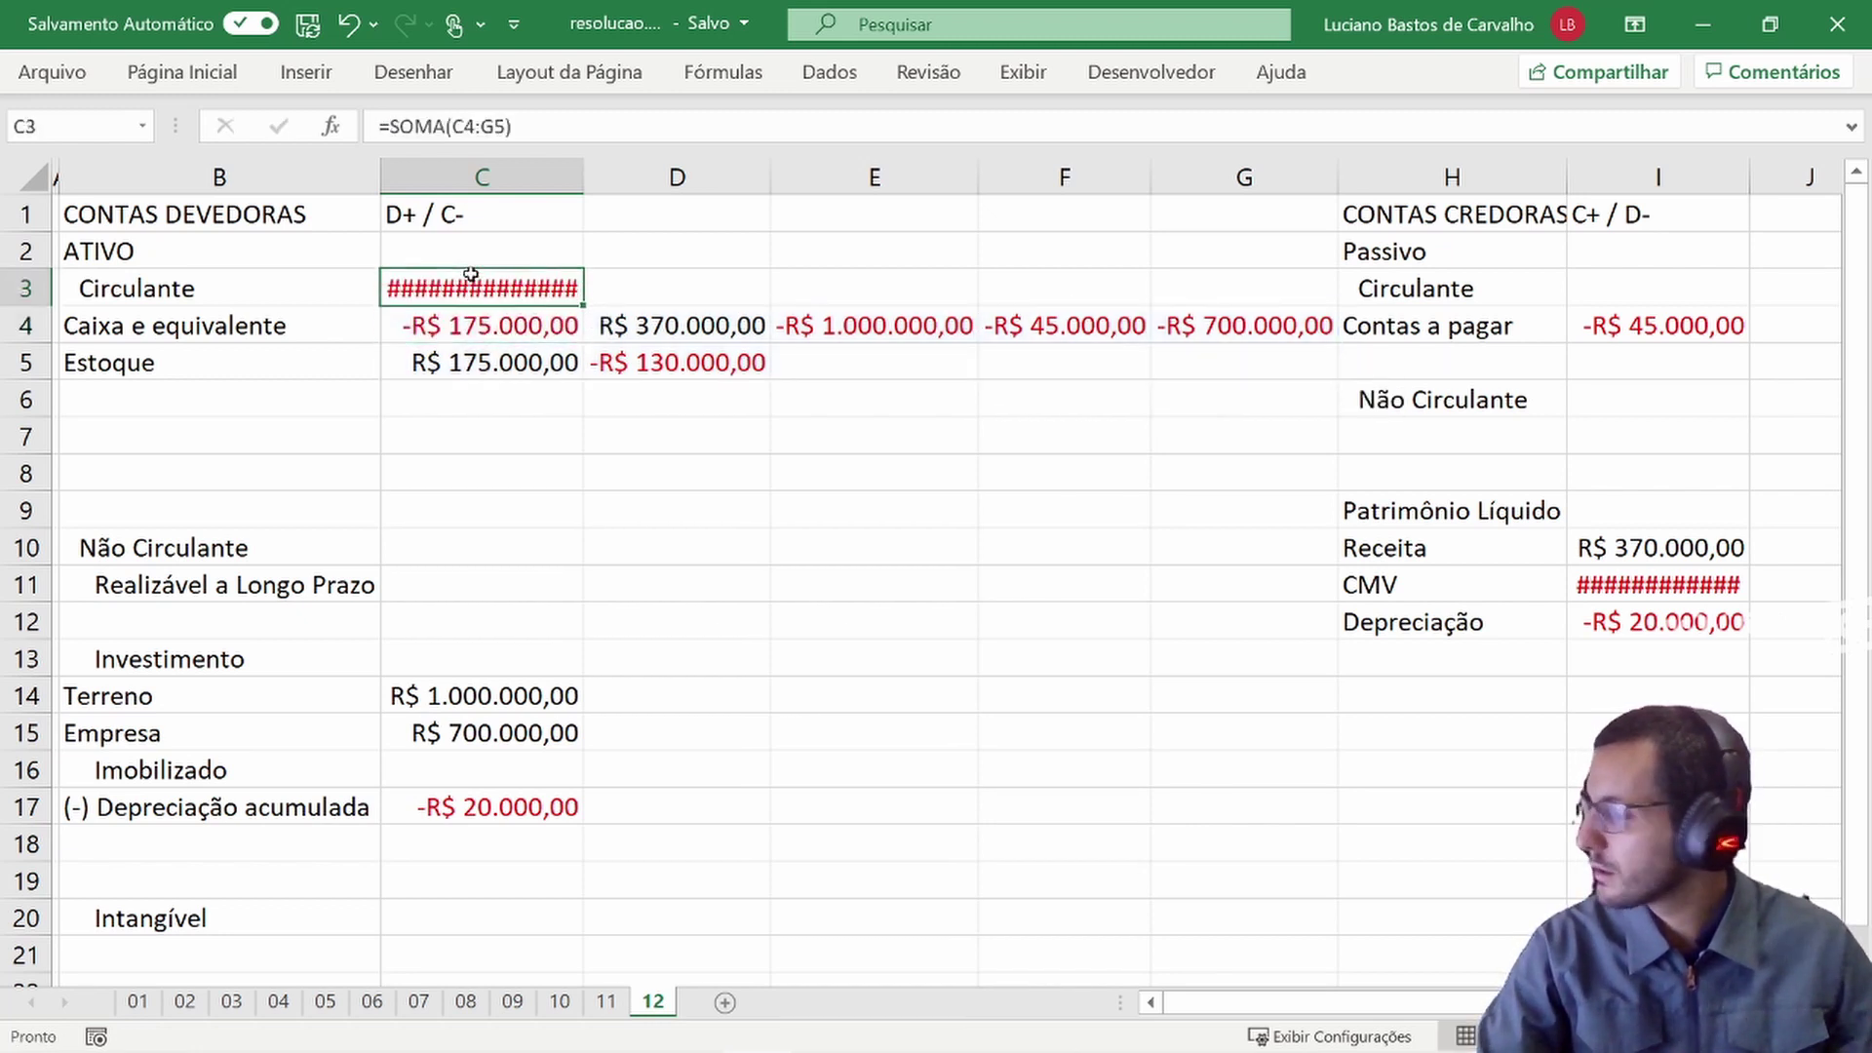
{"action": "double_click", "coordinate": [583, 180]}
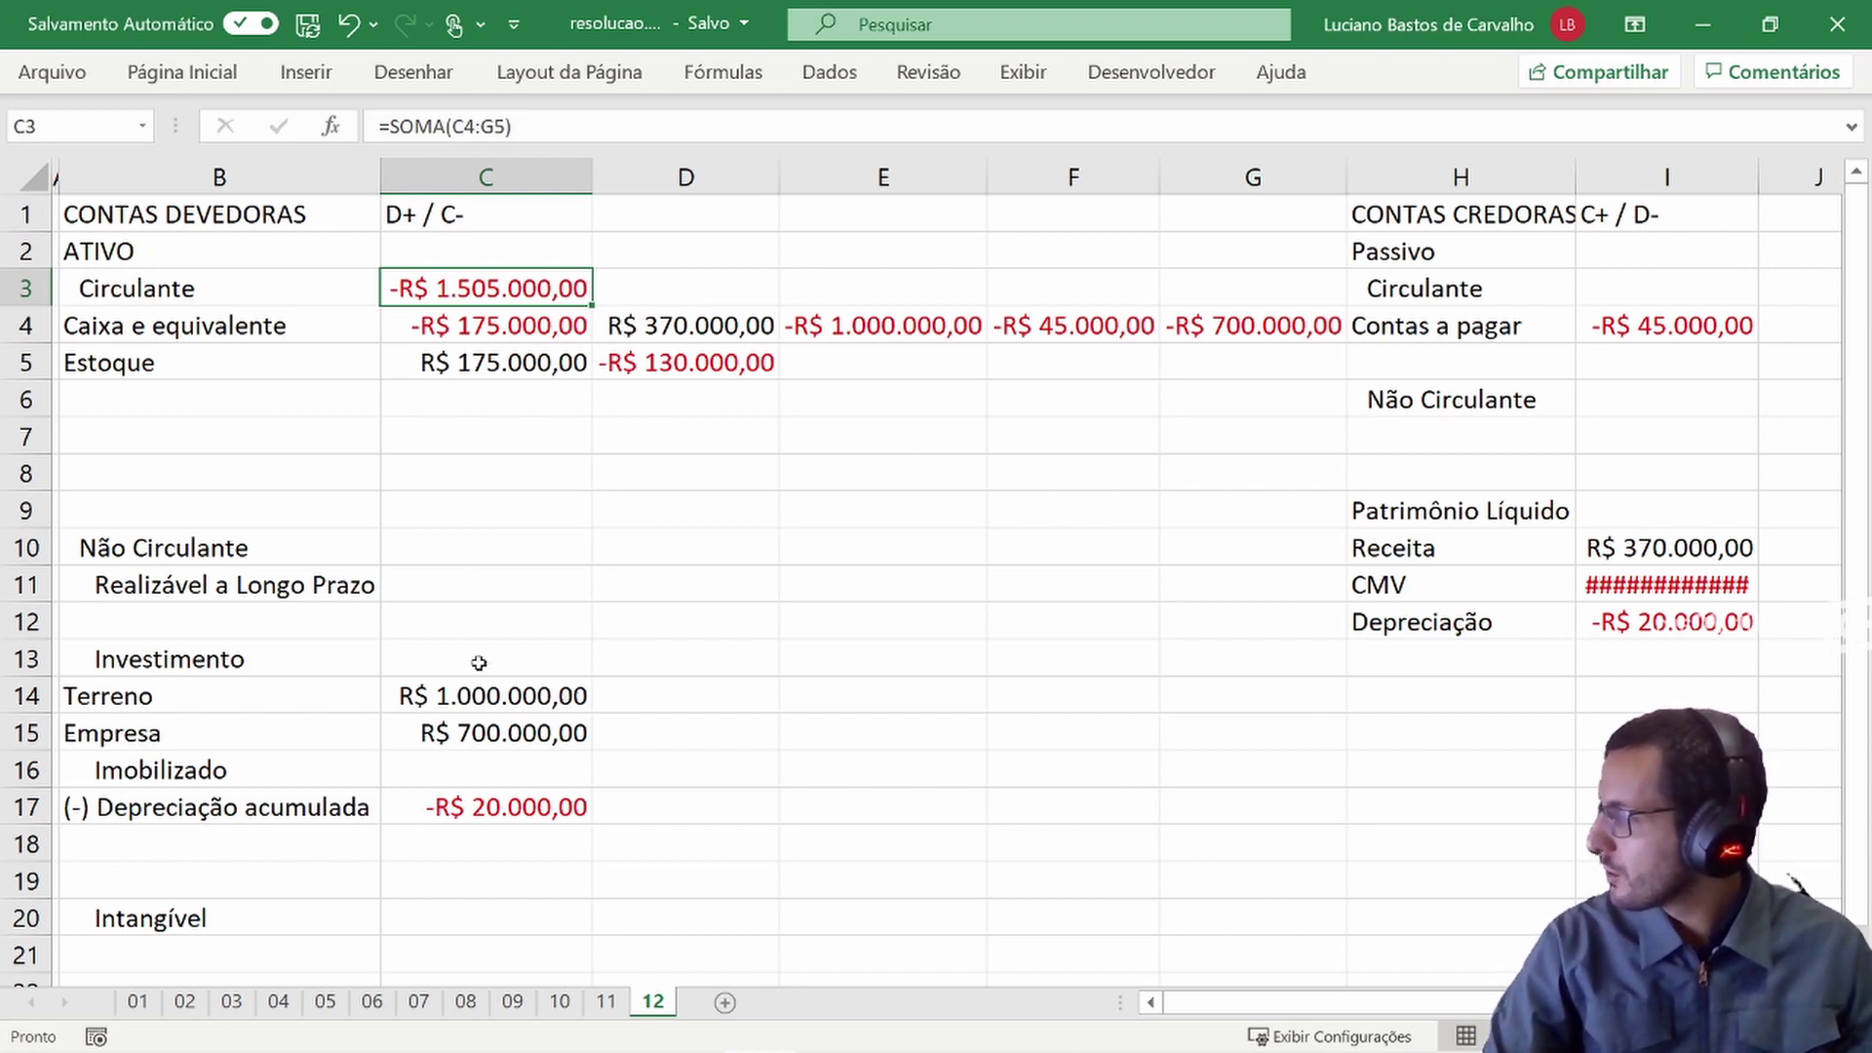
- Total the Investimento group in C13 with the formula =C14+C15, adding Terreno and Empresa
{"action": "left_click", "coordinate": [547, 643]}
{"action": "type", "text": "="}
{"action": "key", "text": "Down"}
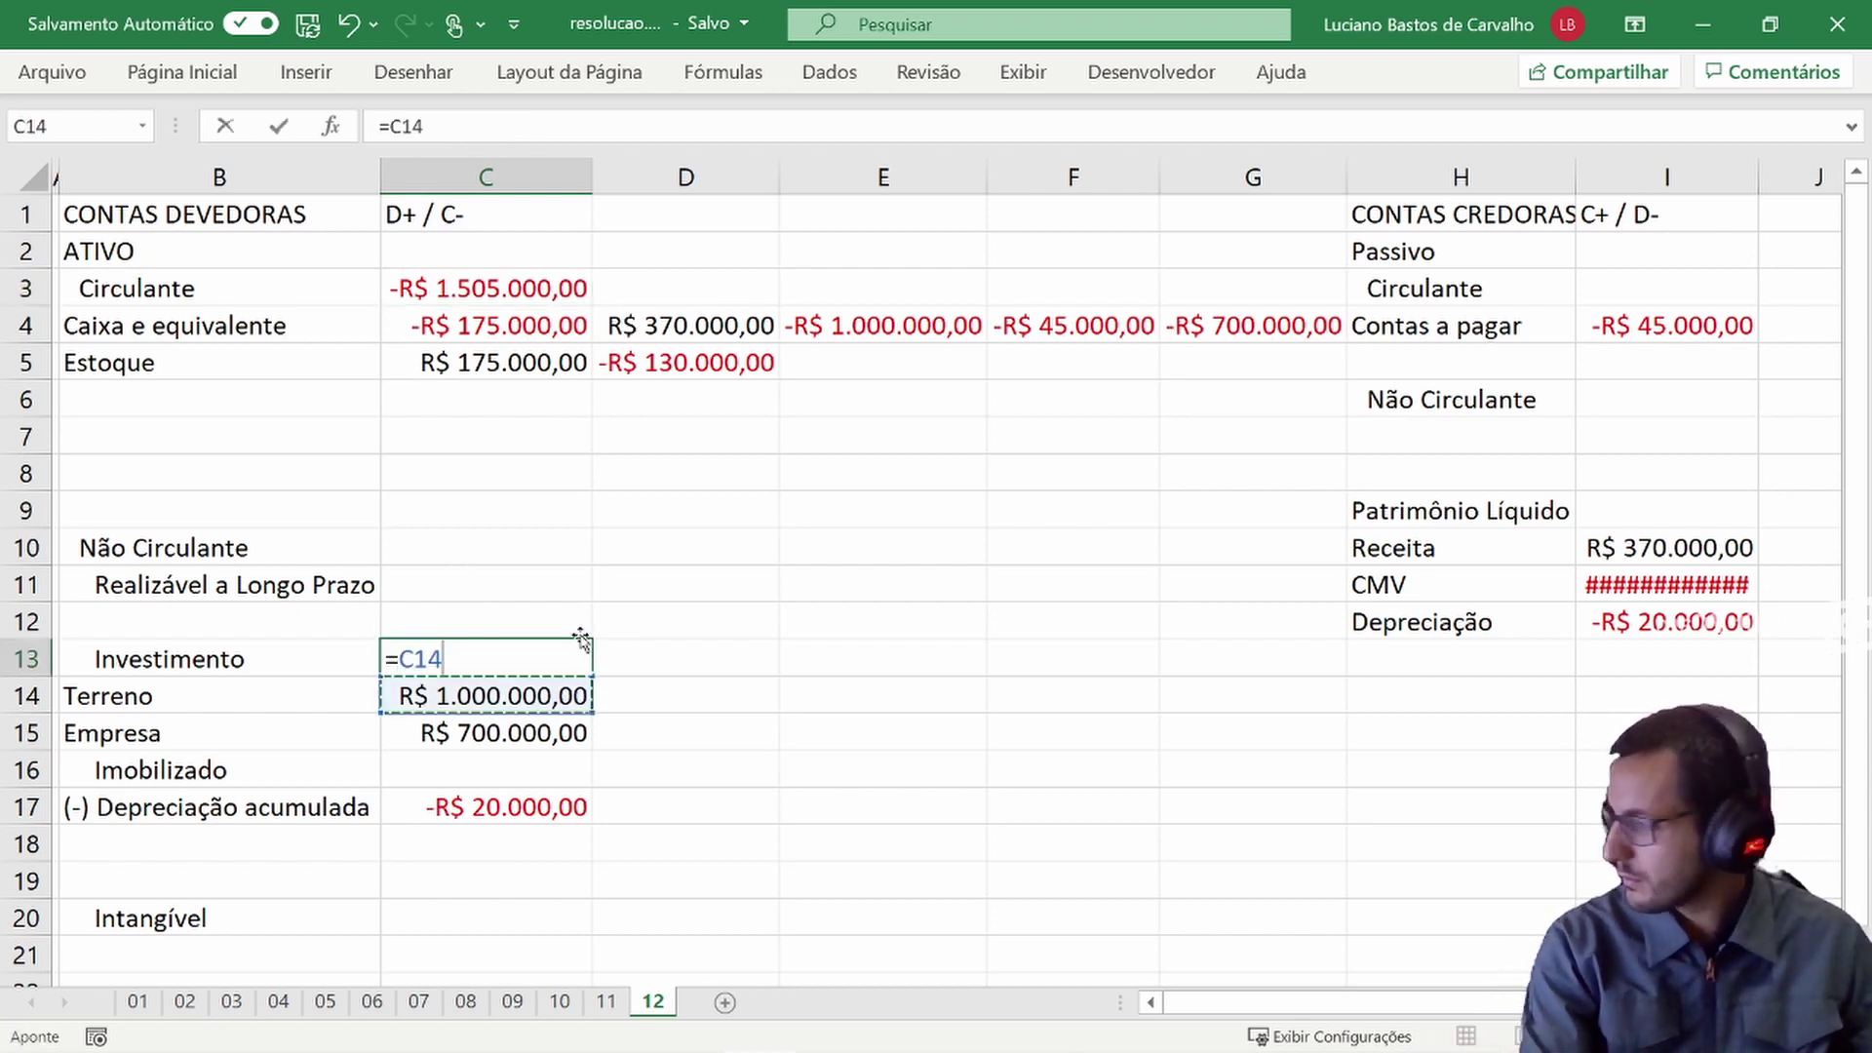
{"action": "type", "text": "+"}
{"action": "key", "text": "Down"}
{"action": "key", "text": "Down"}
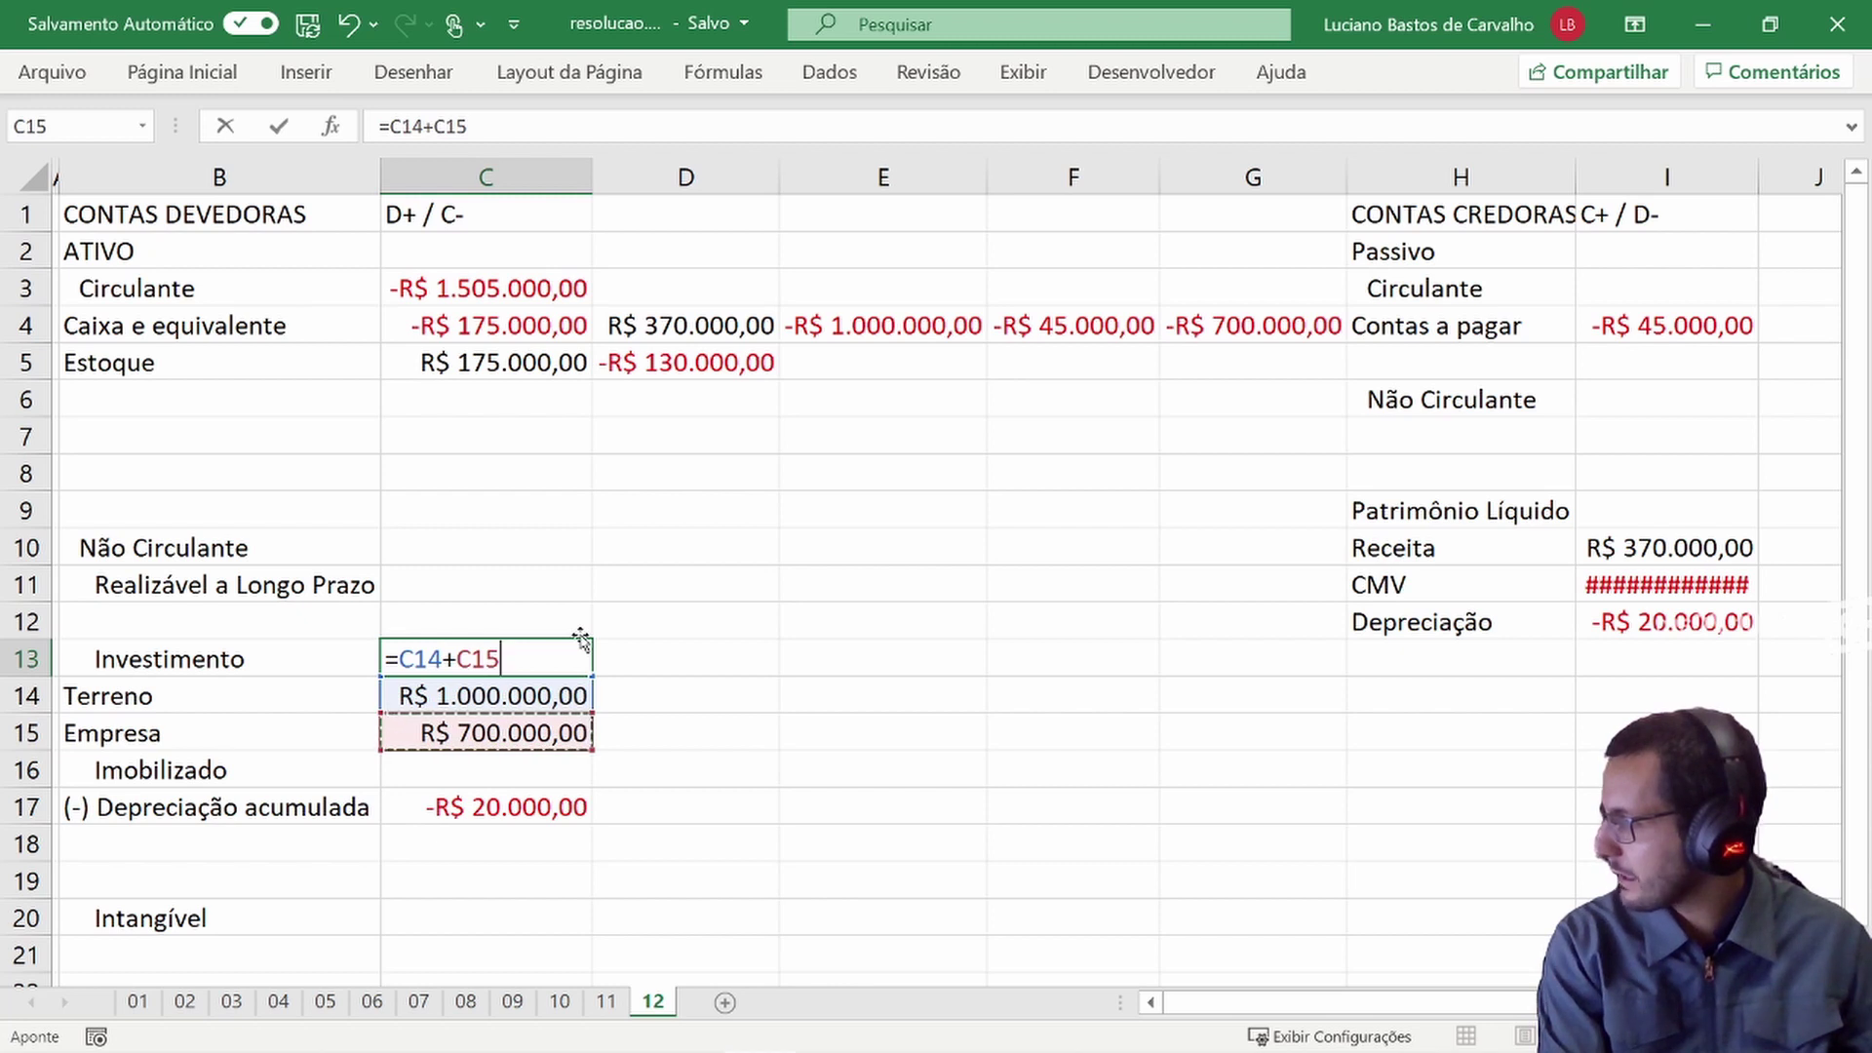
{"action": "key", "text": "Return"}
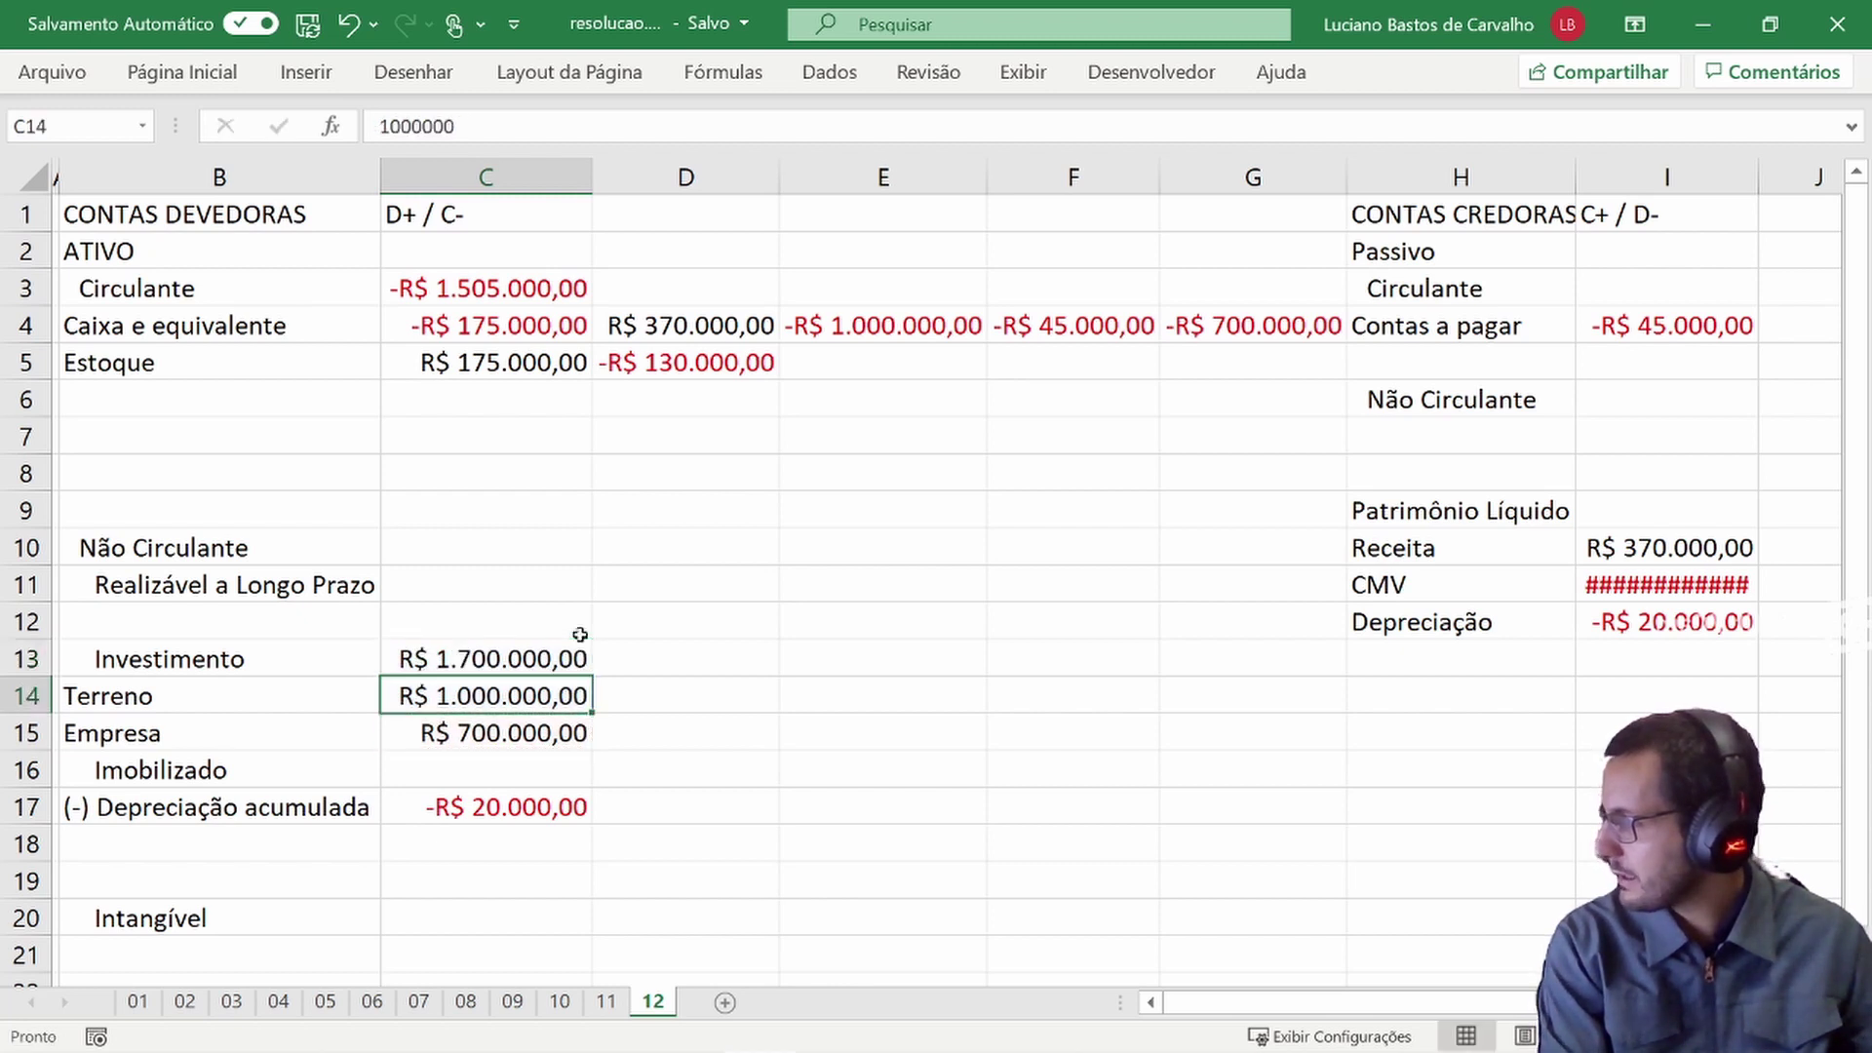
- Link the Imobilizado total in C16 to the accumulated depreciation in C17
{"action": "key", "text": "Down"}
{"action": "key", "text": "Down"}
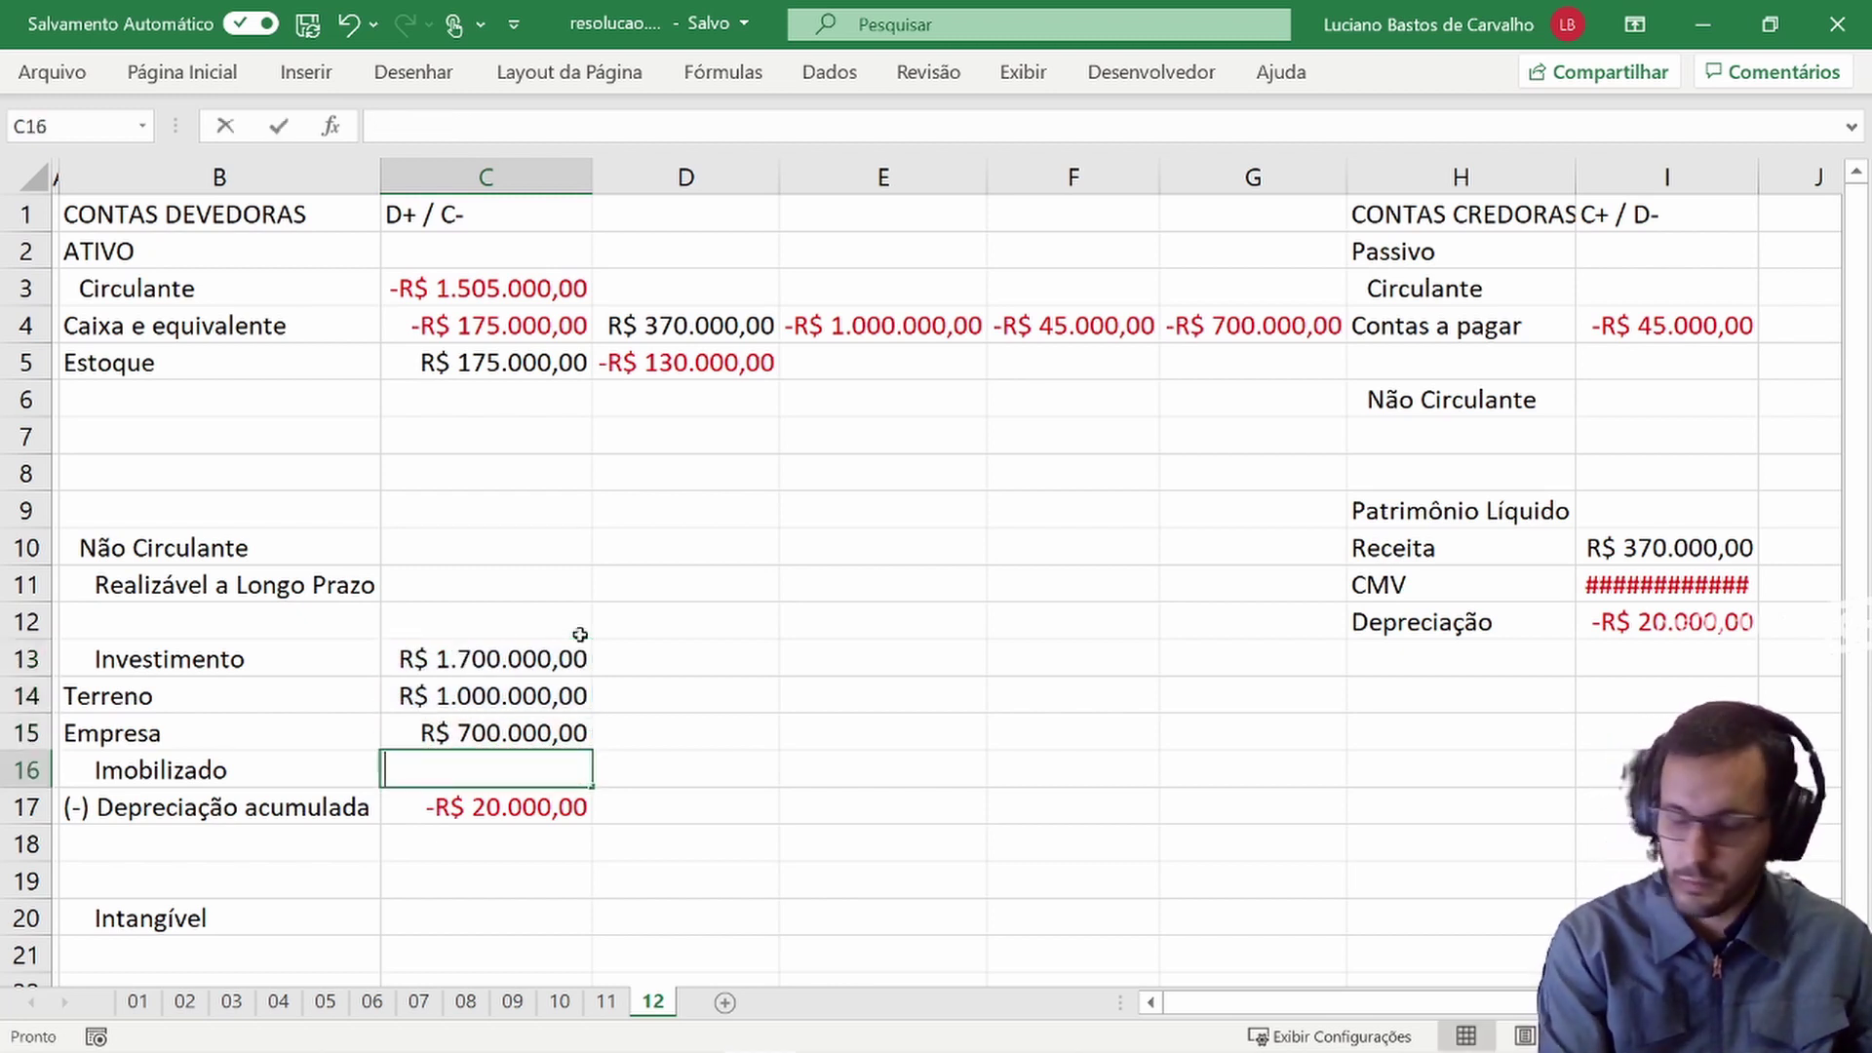
{"action": "type", "text": "="}
{"action": "key", "text": "Down"}
{"action": "key", "text": "Return"}
{"action": "key", "text": "Down"}
{"action": "key", "text": "Down"}
{"action": "key", "text": "Down"}
{"action": "key", "text": "Down"}
{"action": "key", "text": "Down"}
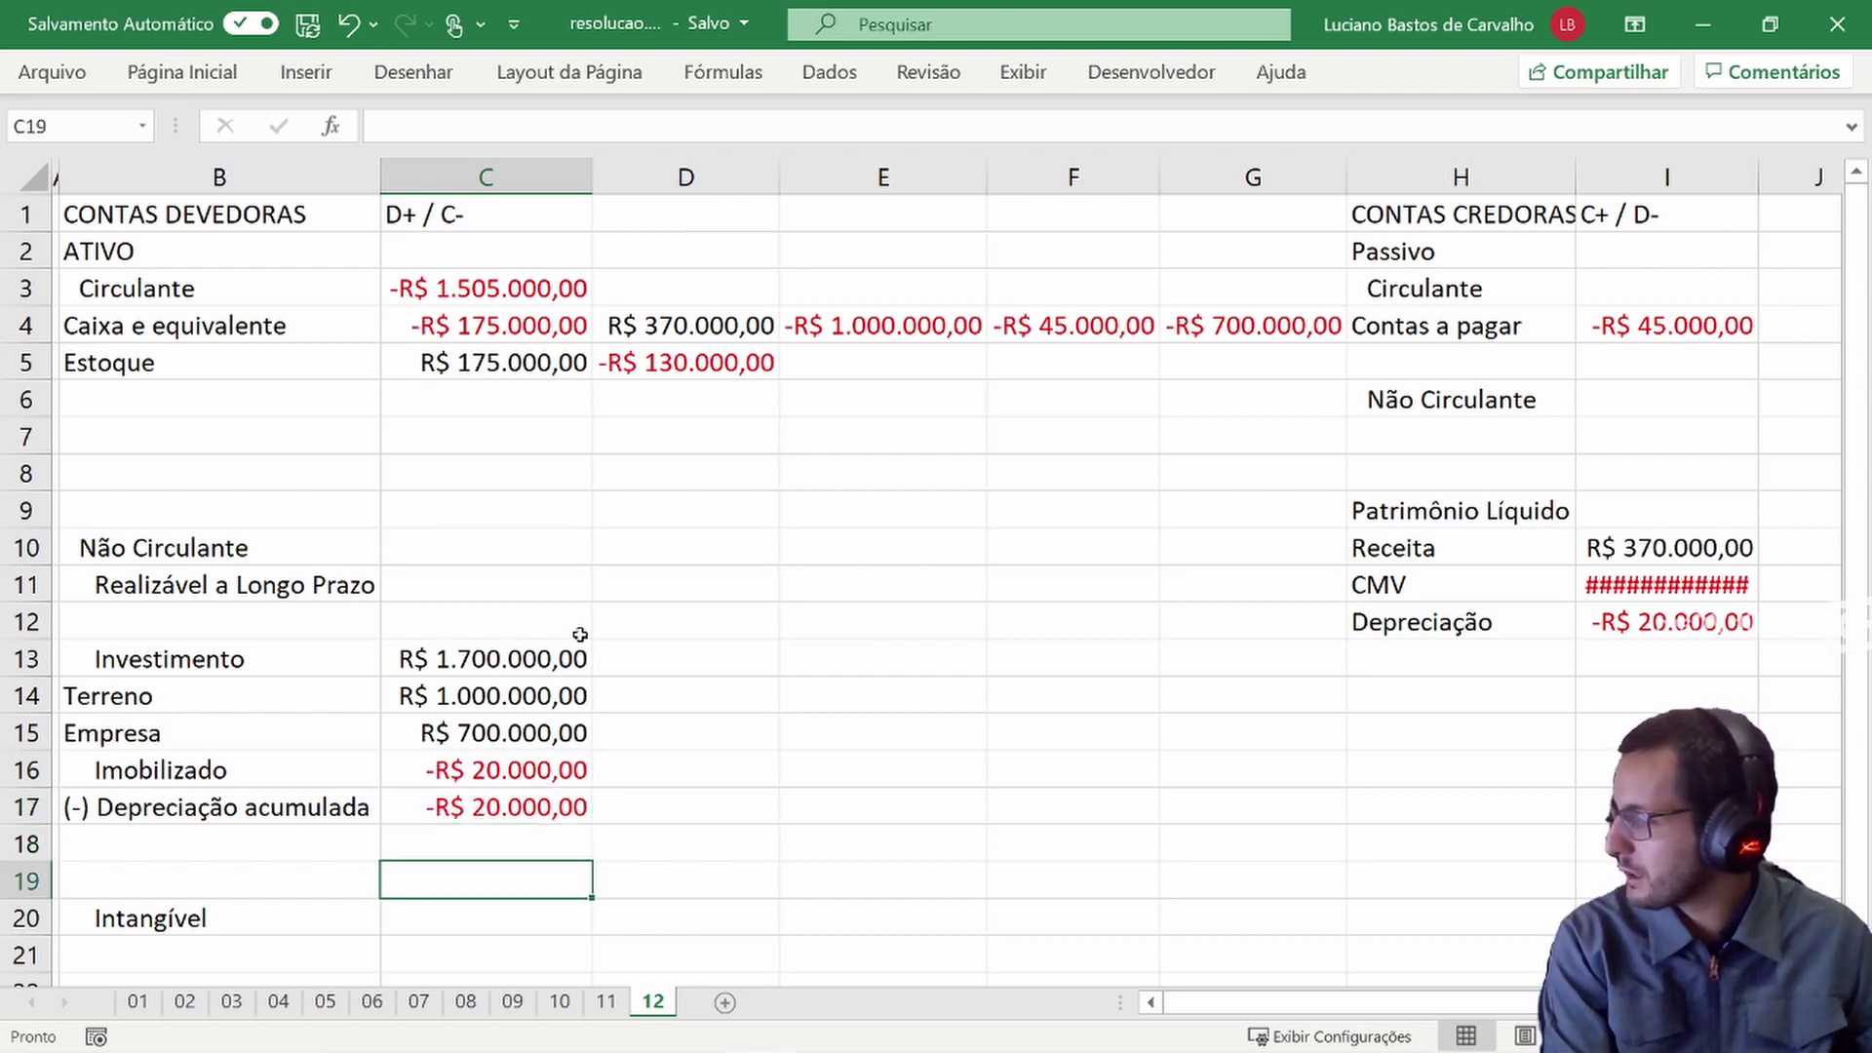
- Total the Não Circulante group in C10 with the formula =C13+C16, adding Investimento and Imobilizado
{"action": "key", "text": "Up"}
{"action": "key", "text": "Up"}
{"action": "key", "text": "Up"}
{"action": "key", "text": "Up"}
{"action": "key", "text": "Up"}
{"action": "key", "text": "Up"}
{"action": "key", "text": "Up"}
{"action": "key", "text": "Up"}
{"action": "key", "text": "Up"}
{"action": "key", "text": "Up"}
{"action": "key", "text": "Up"}
{"action": "key", "text": "Up"}
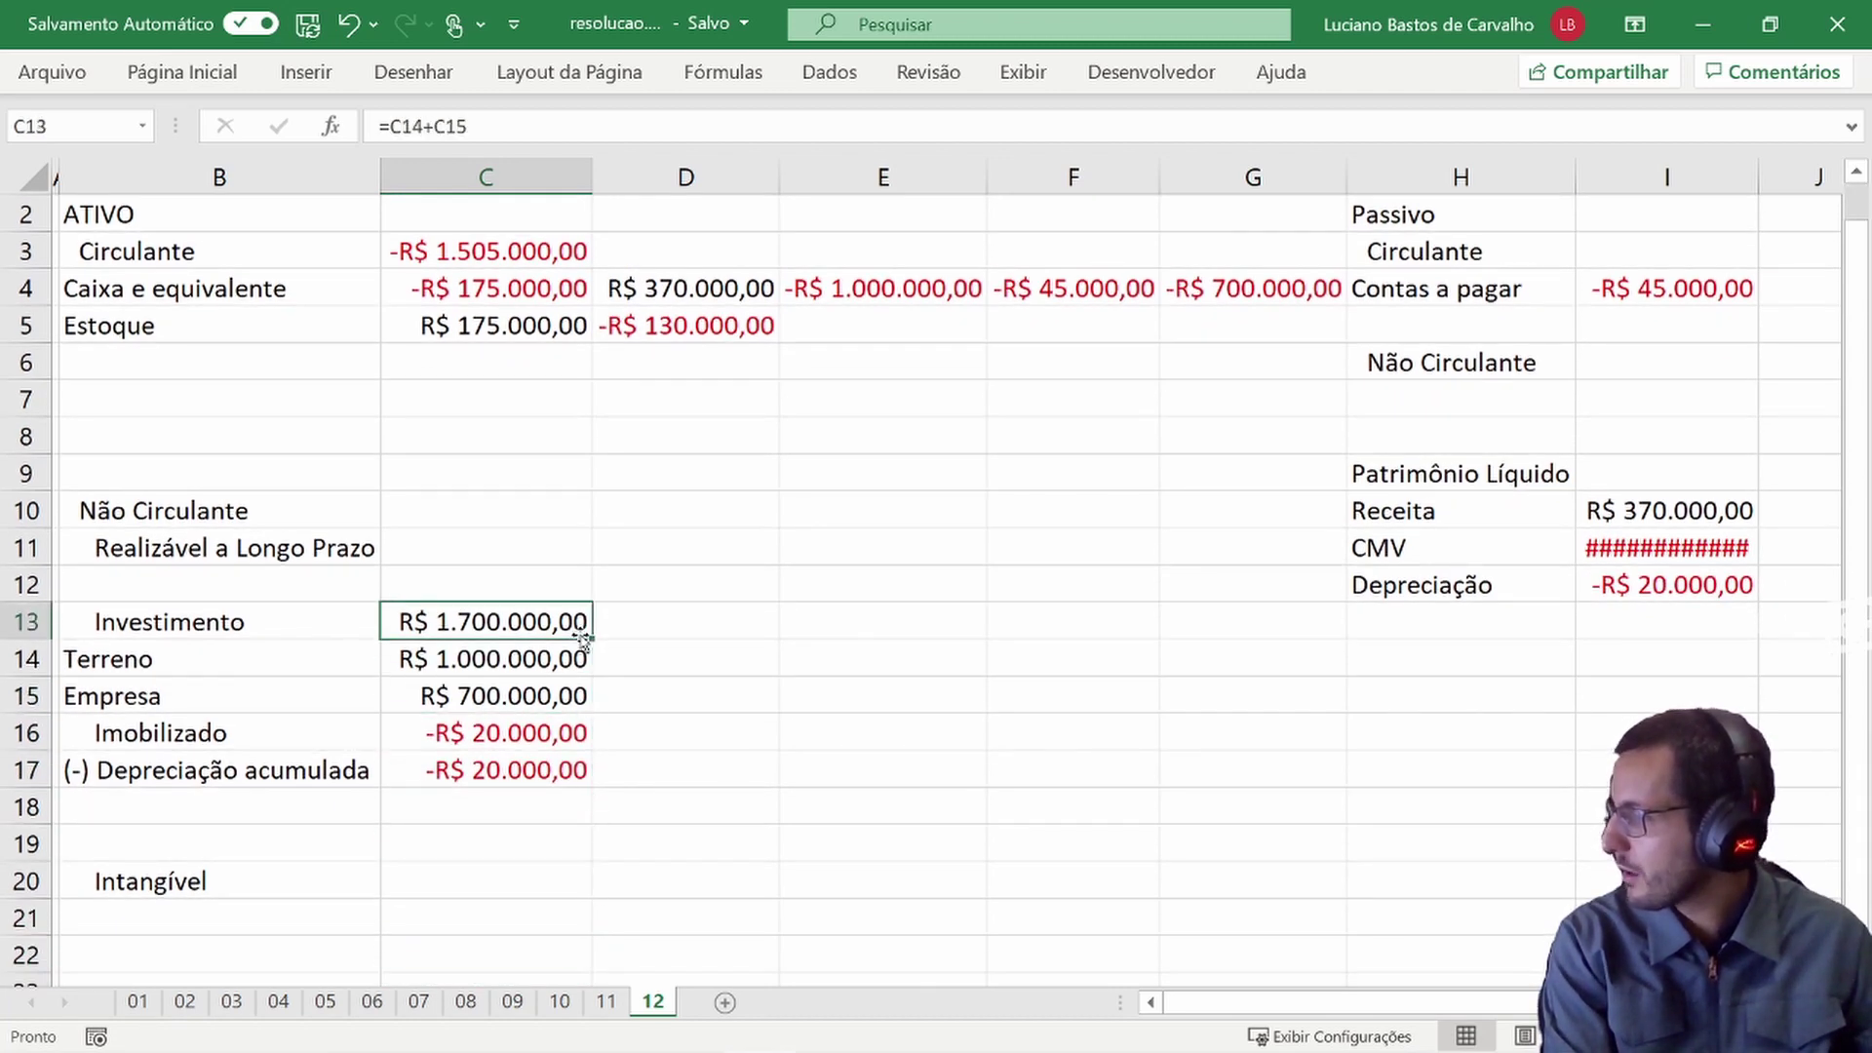
{"action": "type", "text": "="}
{"action": "key", "text": "Down"}
{"action": "key", "text": "Down"}
{"action": "key", "text": "Down"}
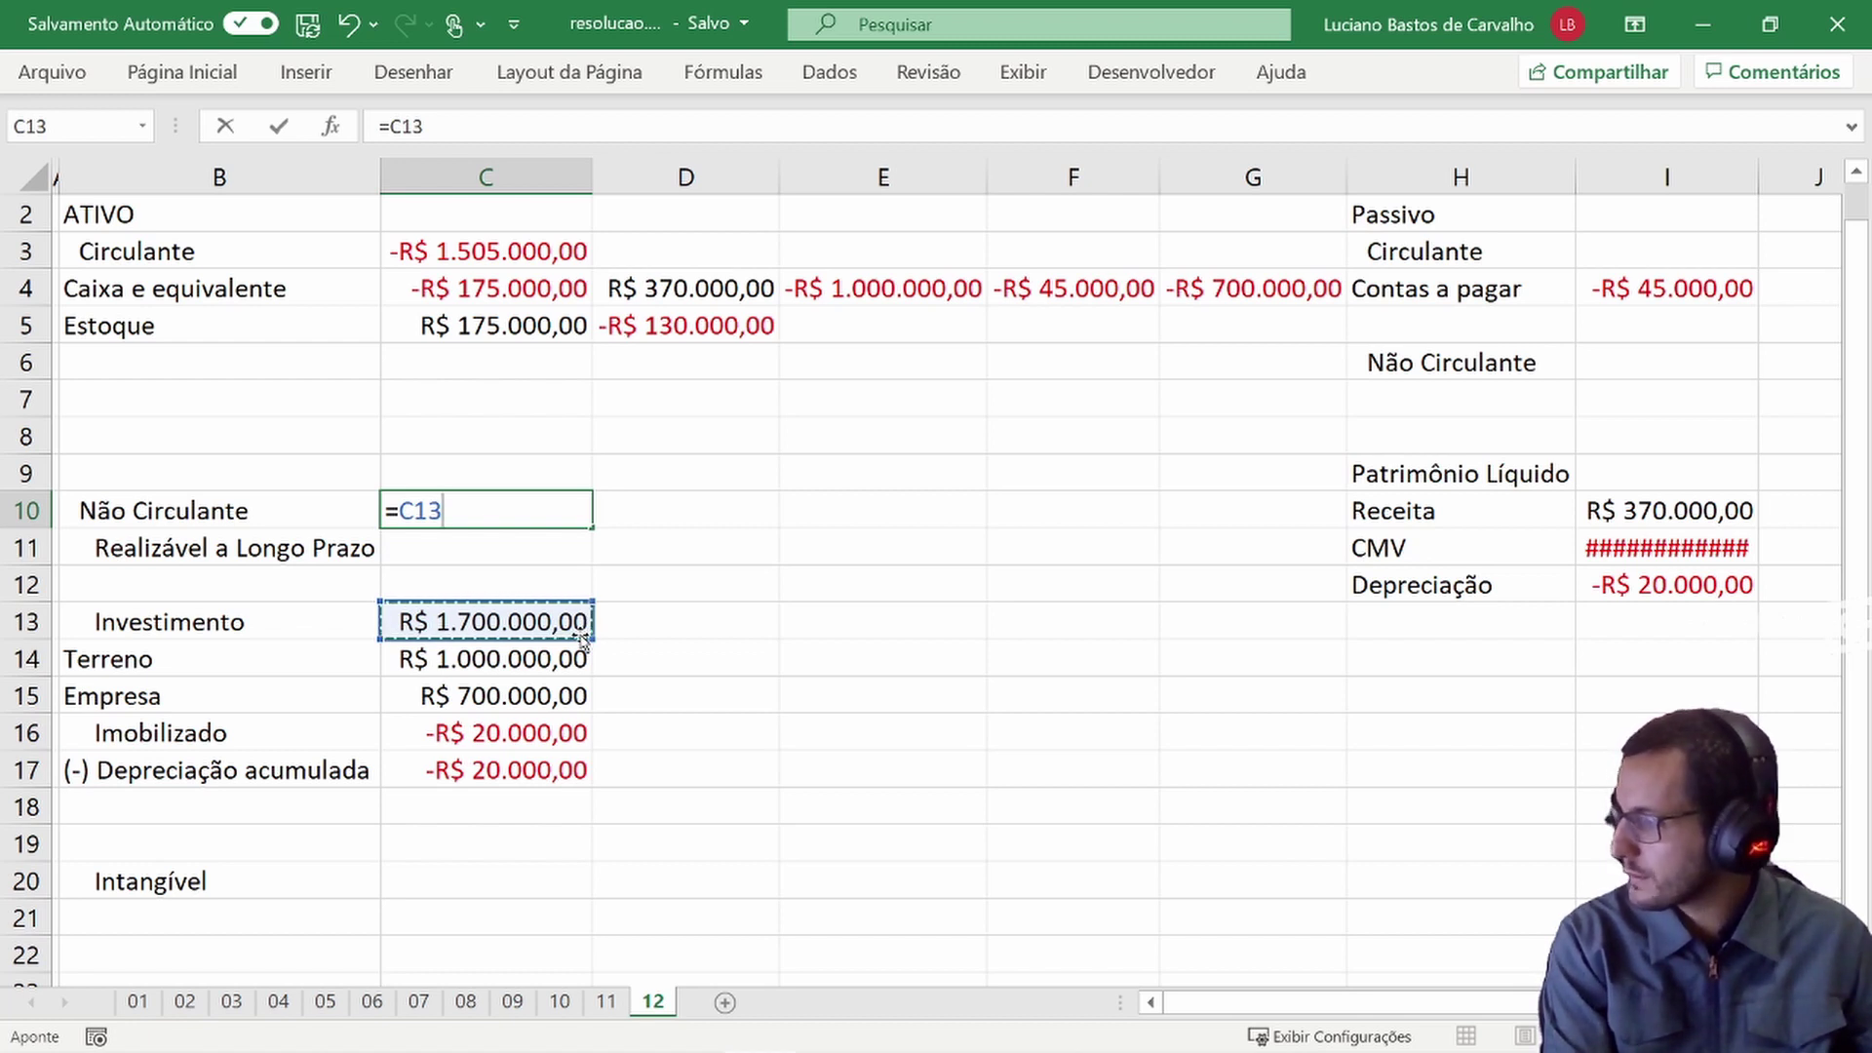
{"action": "type", "text": "+"}
{"action": "key", "text": "Down"}
{"action": "key", "text": "Down"}
{"action": "key", "text": "Down"}
{"action": "key", "text": "Down"}
{"action": "key", "text": "Down"}
{"action": "key", "text": "Down"}
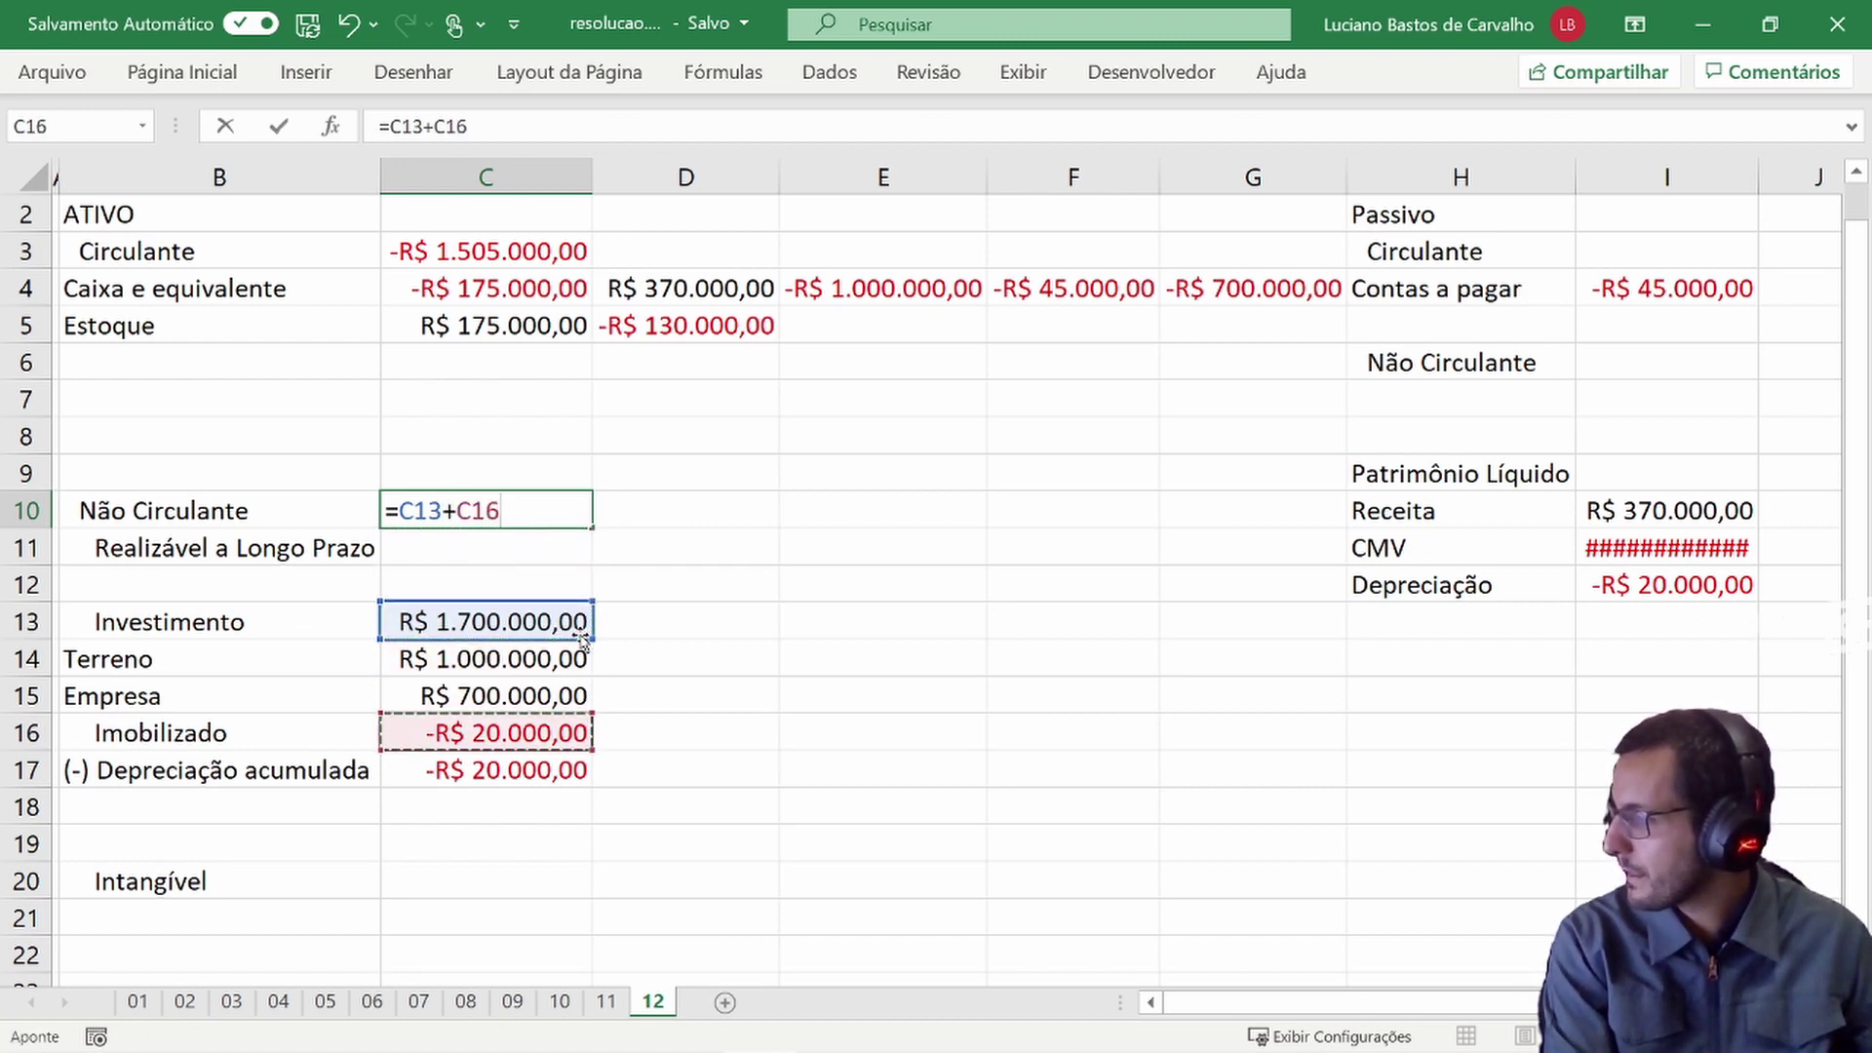
{"action": "key", "text": "Return"}
{"action": "key", "text": "Up"}
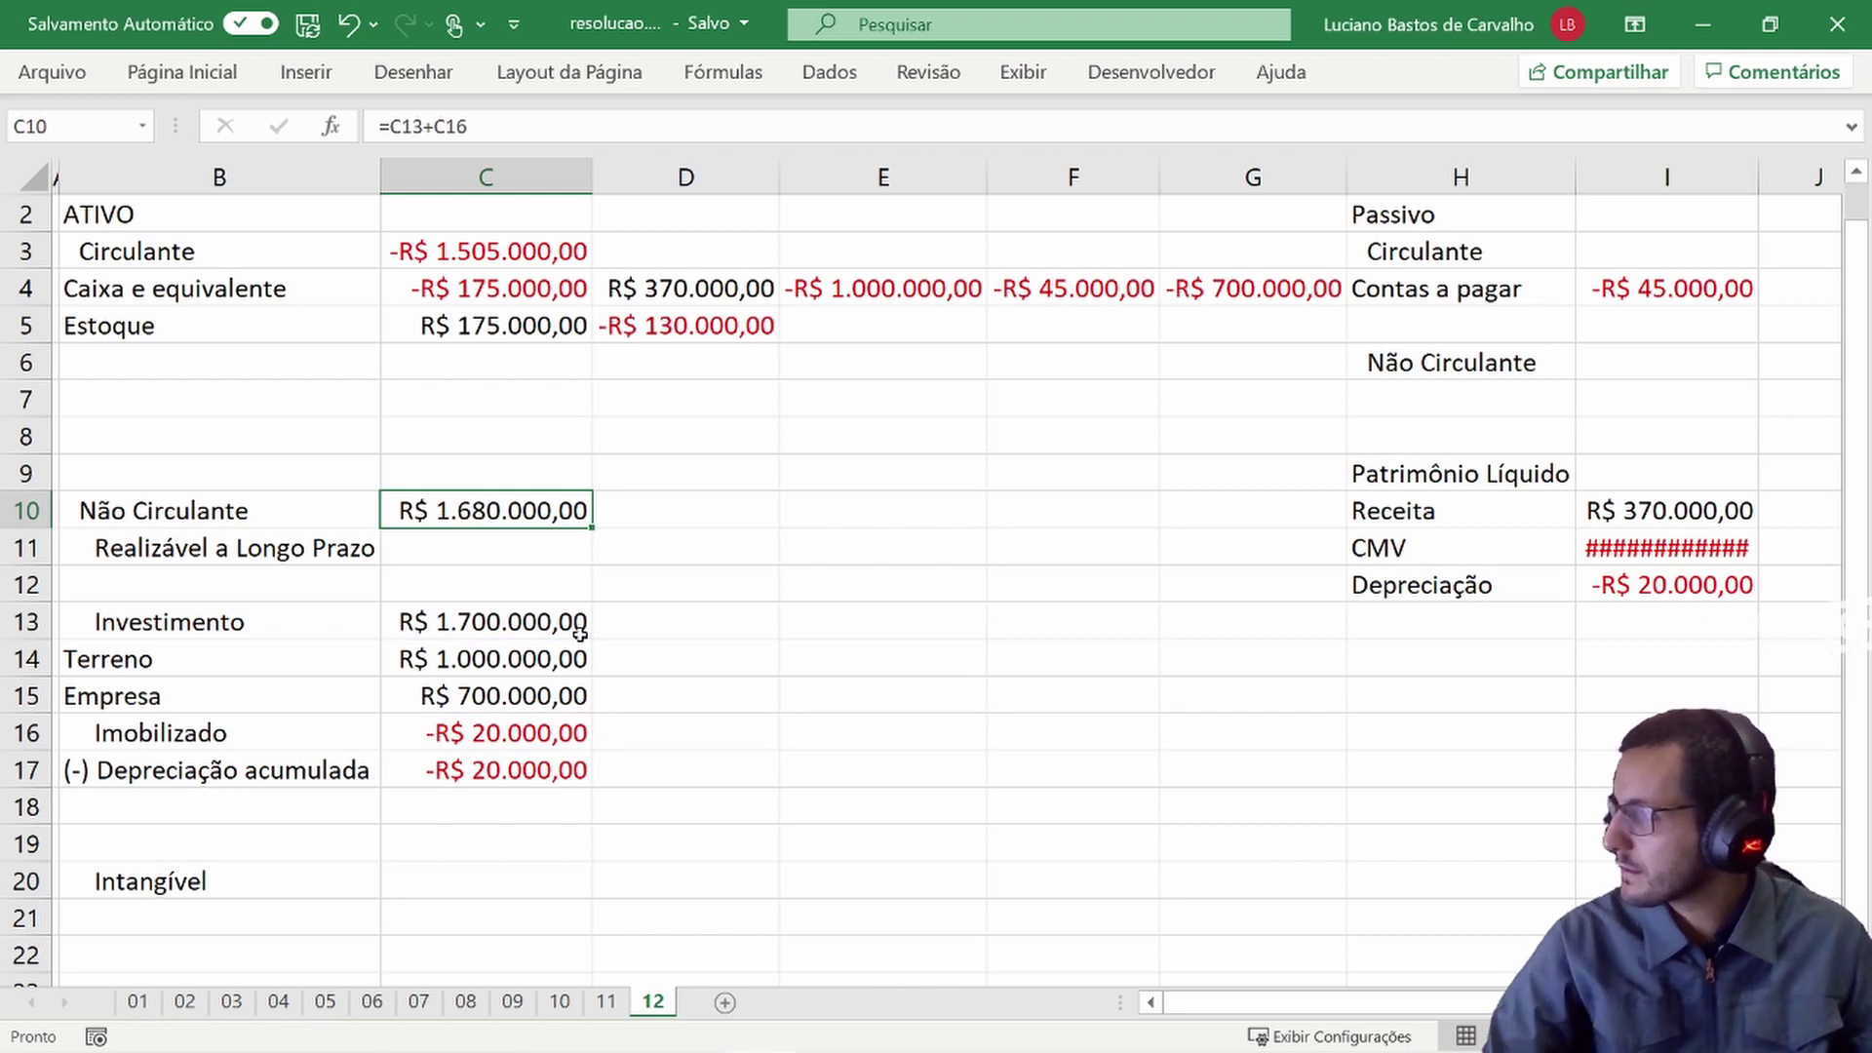
- Total ATIVO in C2 by adding the Circulante total in C3 and the Não Circulante total in C10
{"action": "left_click", "coordinate": [475, 214]}
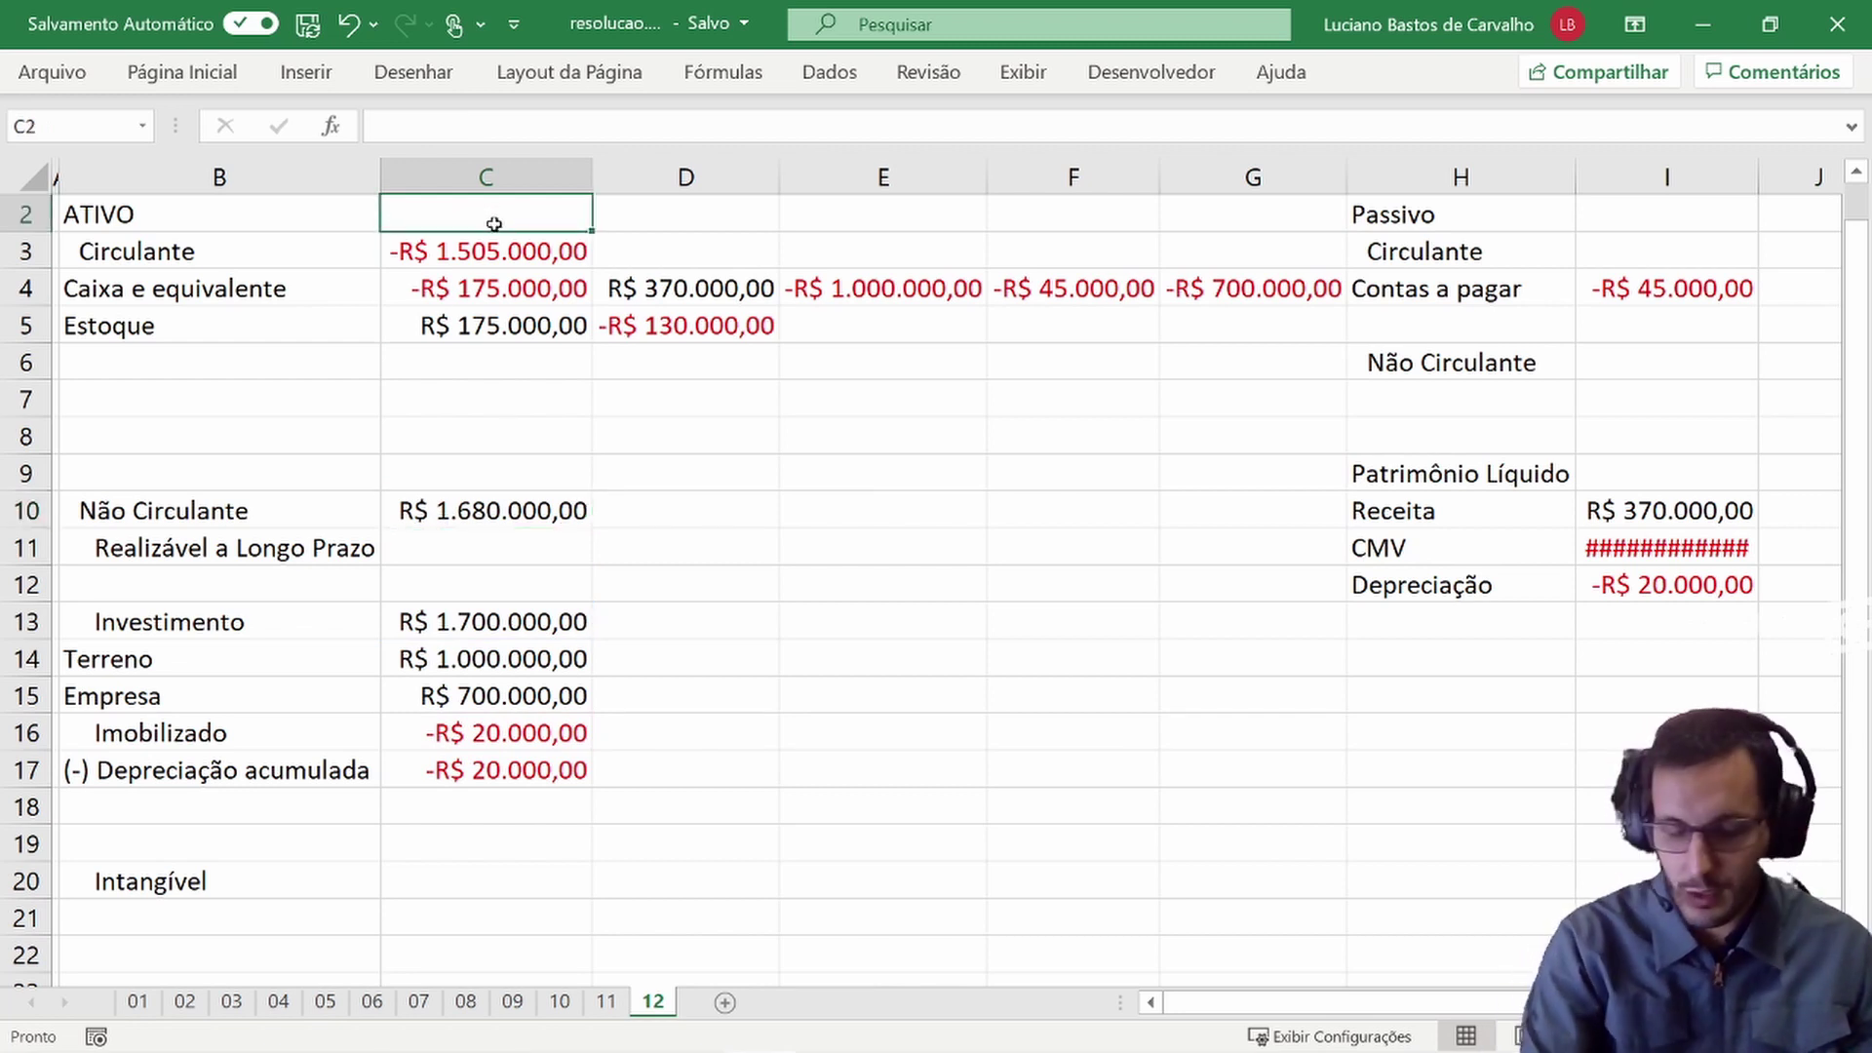
{"action": "type", "text": "="}
{"action": "left_click", "coordinate": [509, 237]}
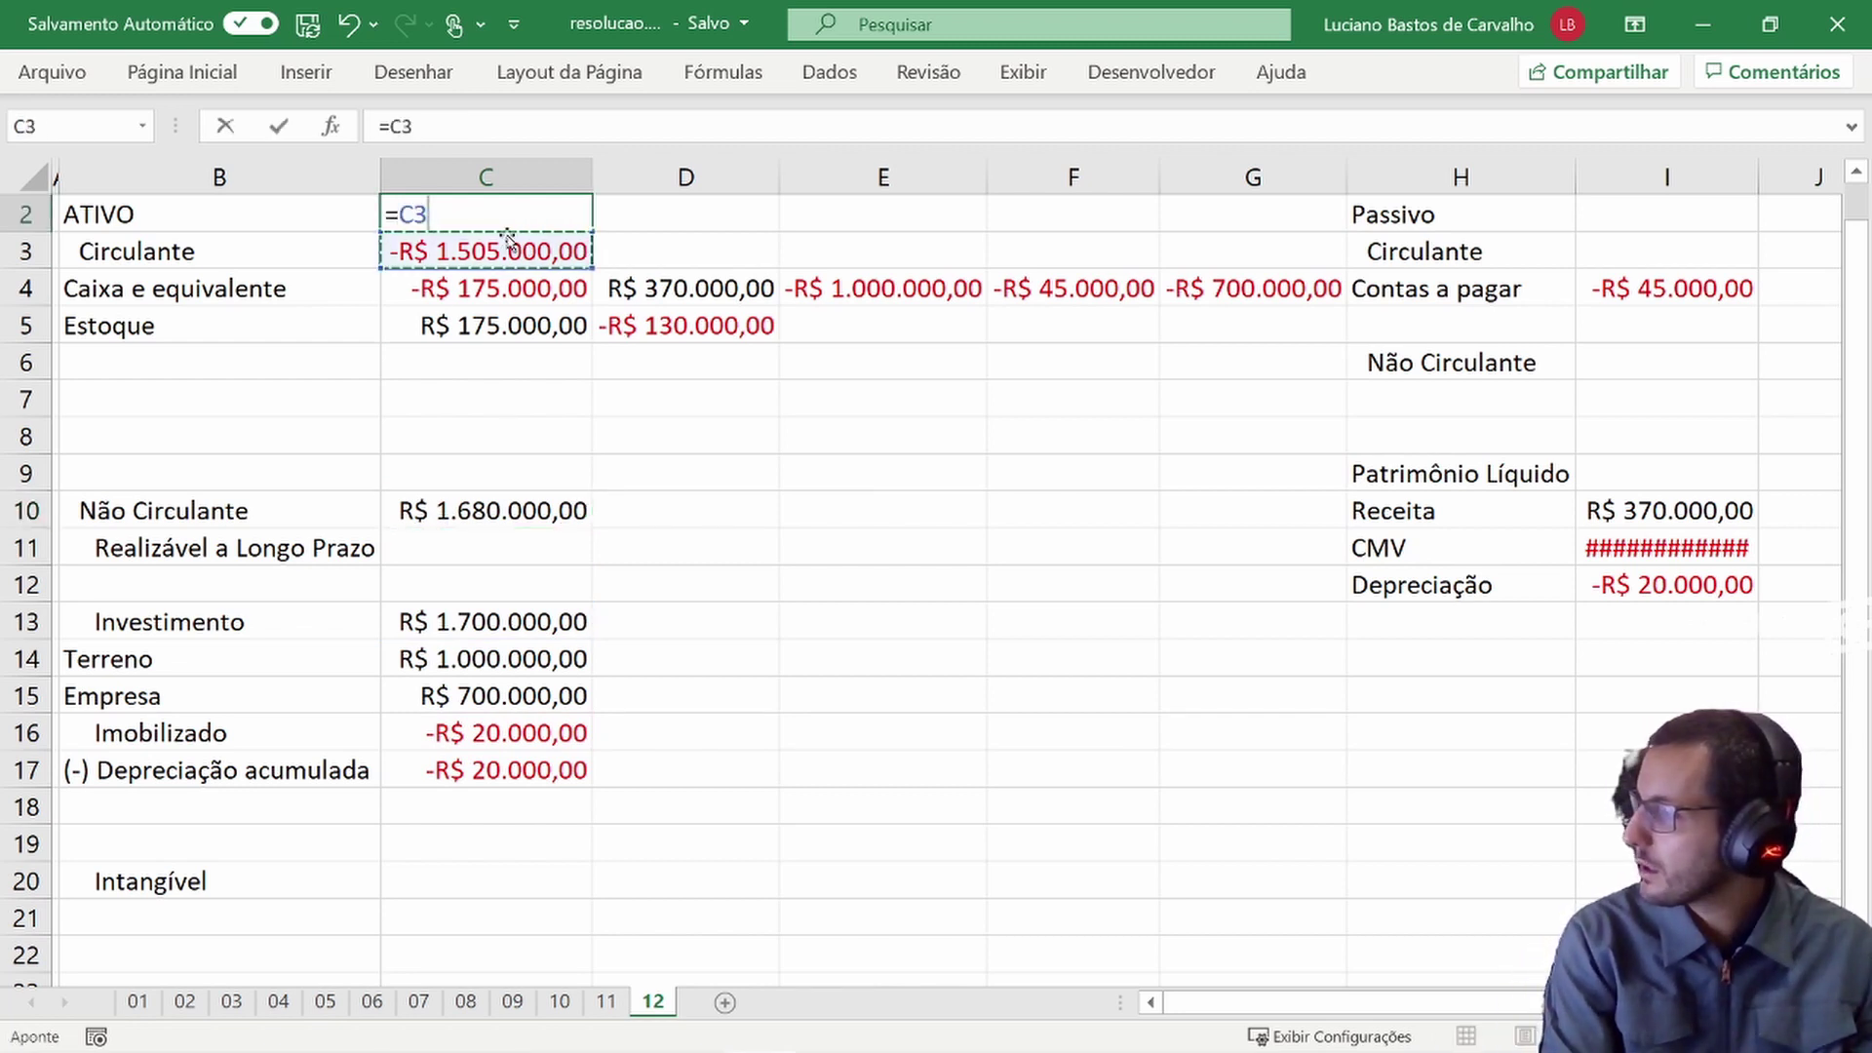
{"action": "type", "text": "+"}
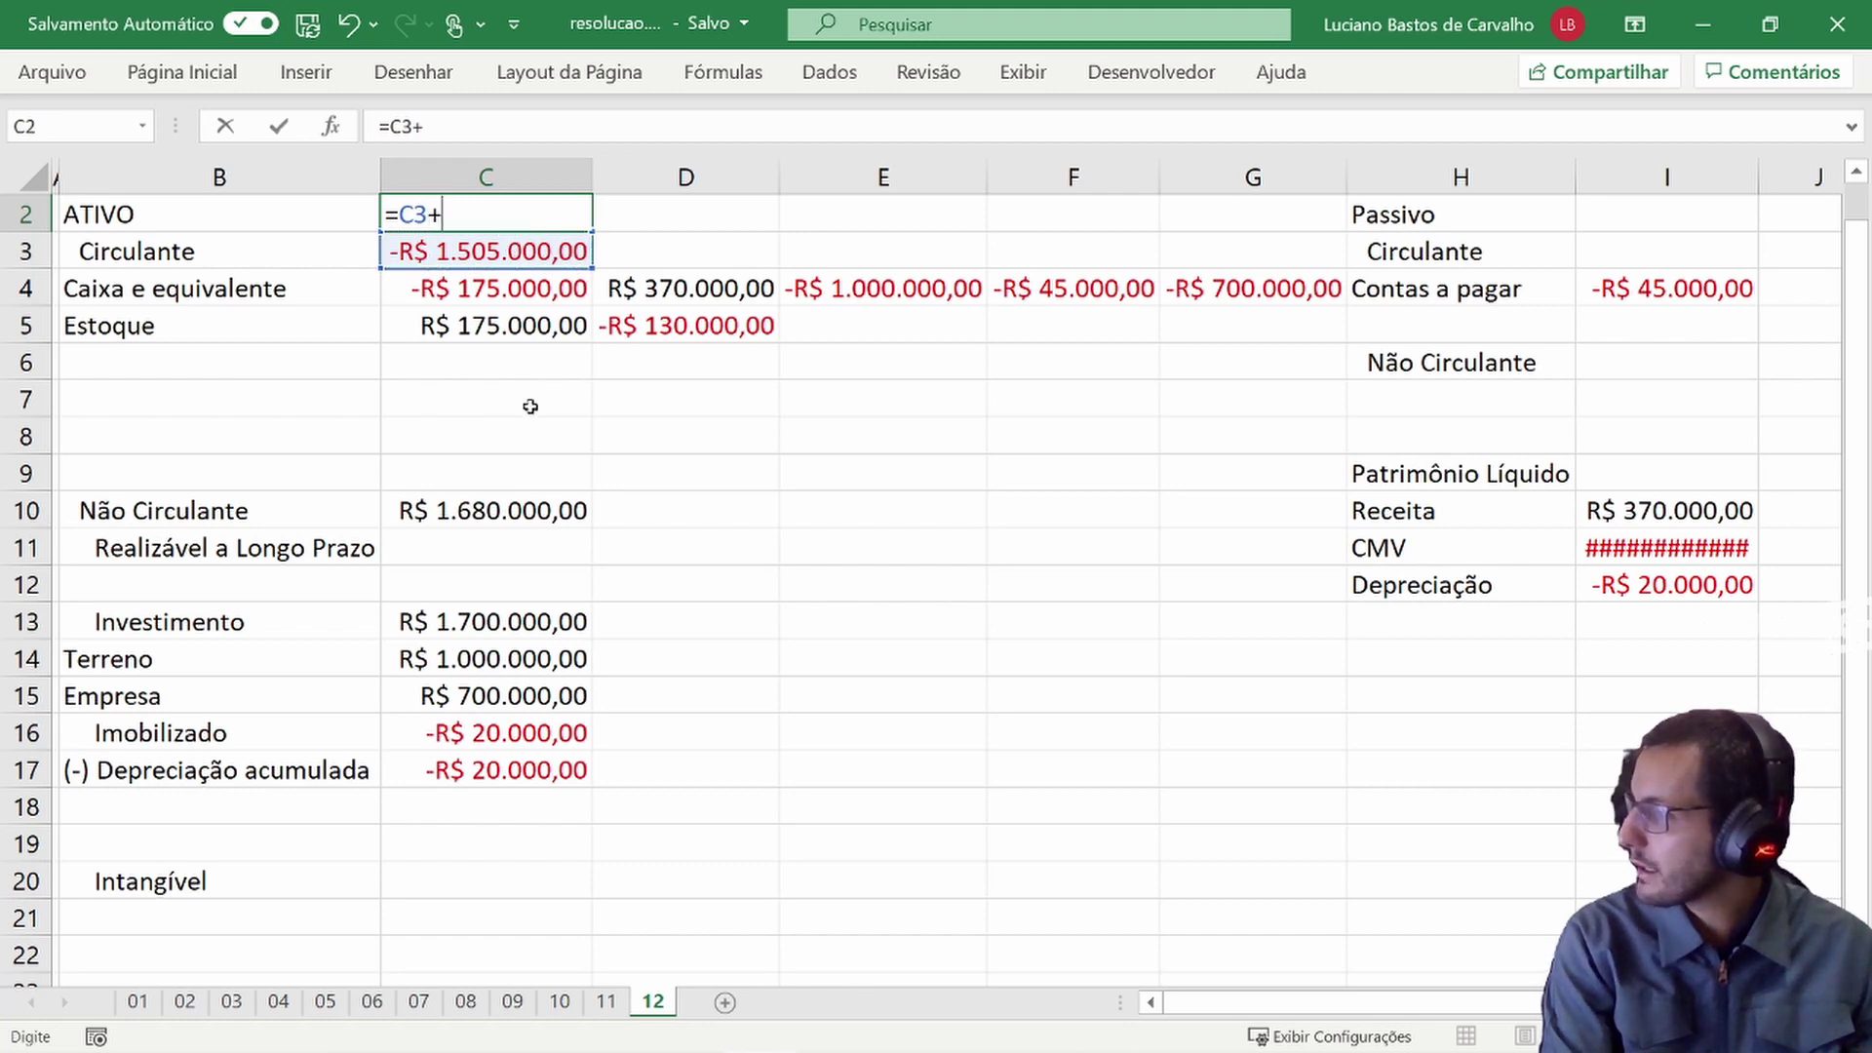
{"action": "left_click", "coordinate": [521, 500]}
{"action": "key", "text": "Return"}
{"action": "key", "text": "Up"}
{"action": "key", "text": "Up"}
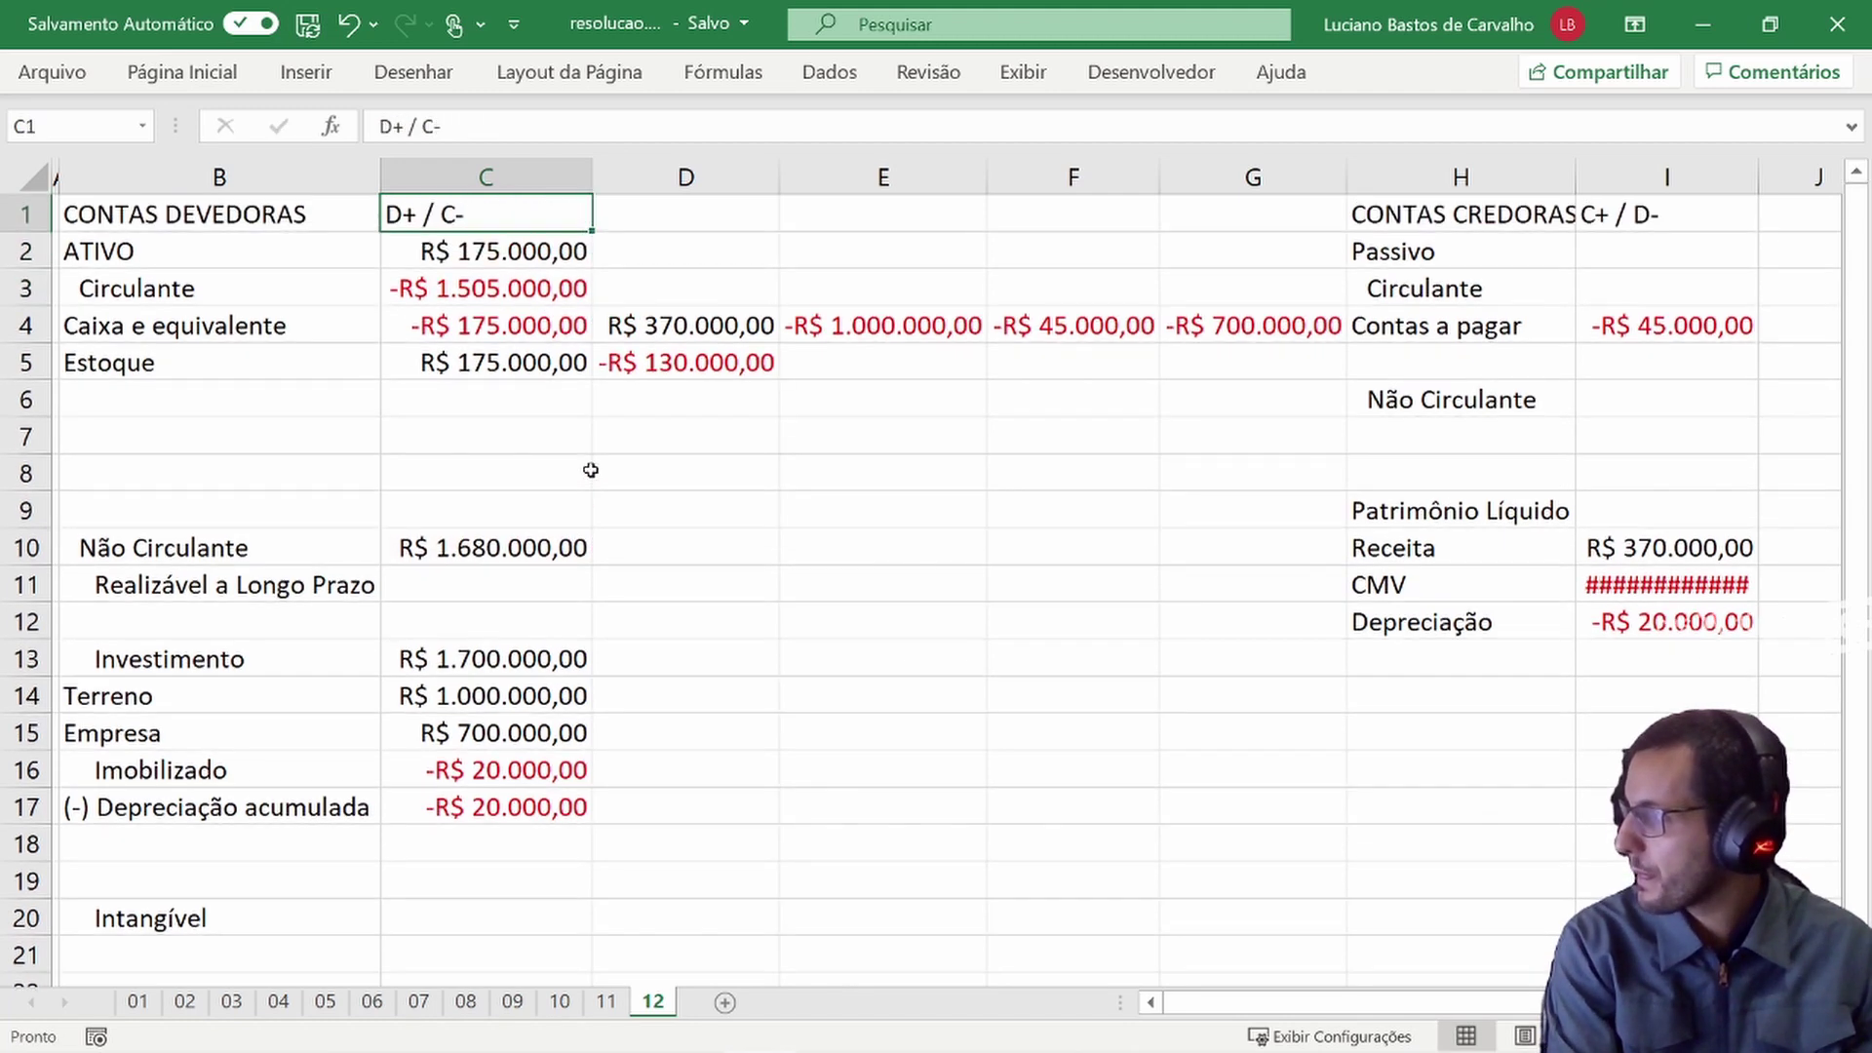
{"action": "key", "text": "Down"}
{"action": "key", "text": "Right"}
{"action": "key", "text": "Right"}
- Autofit column I and set the Passivo total in I2 to =I4, the Contas a pagar amount
{"action": "double_click", "coordinate": [1759, 177]}
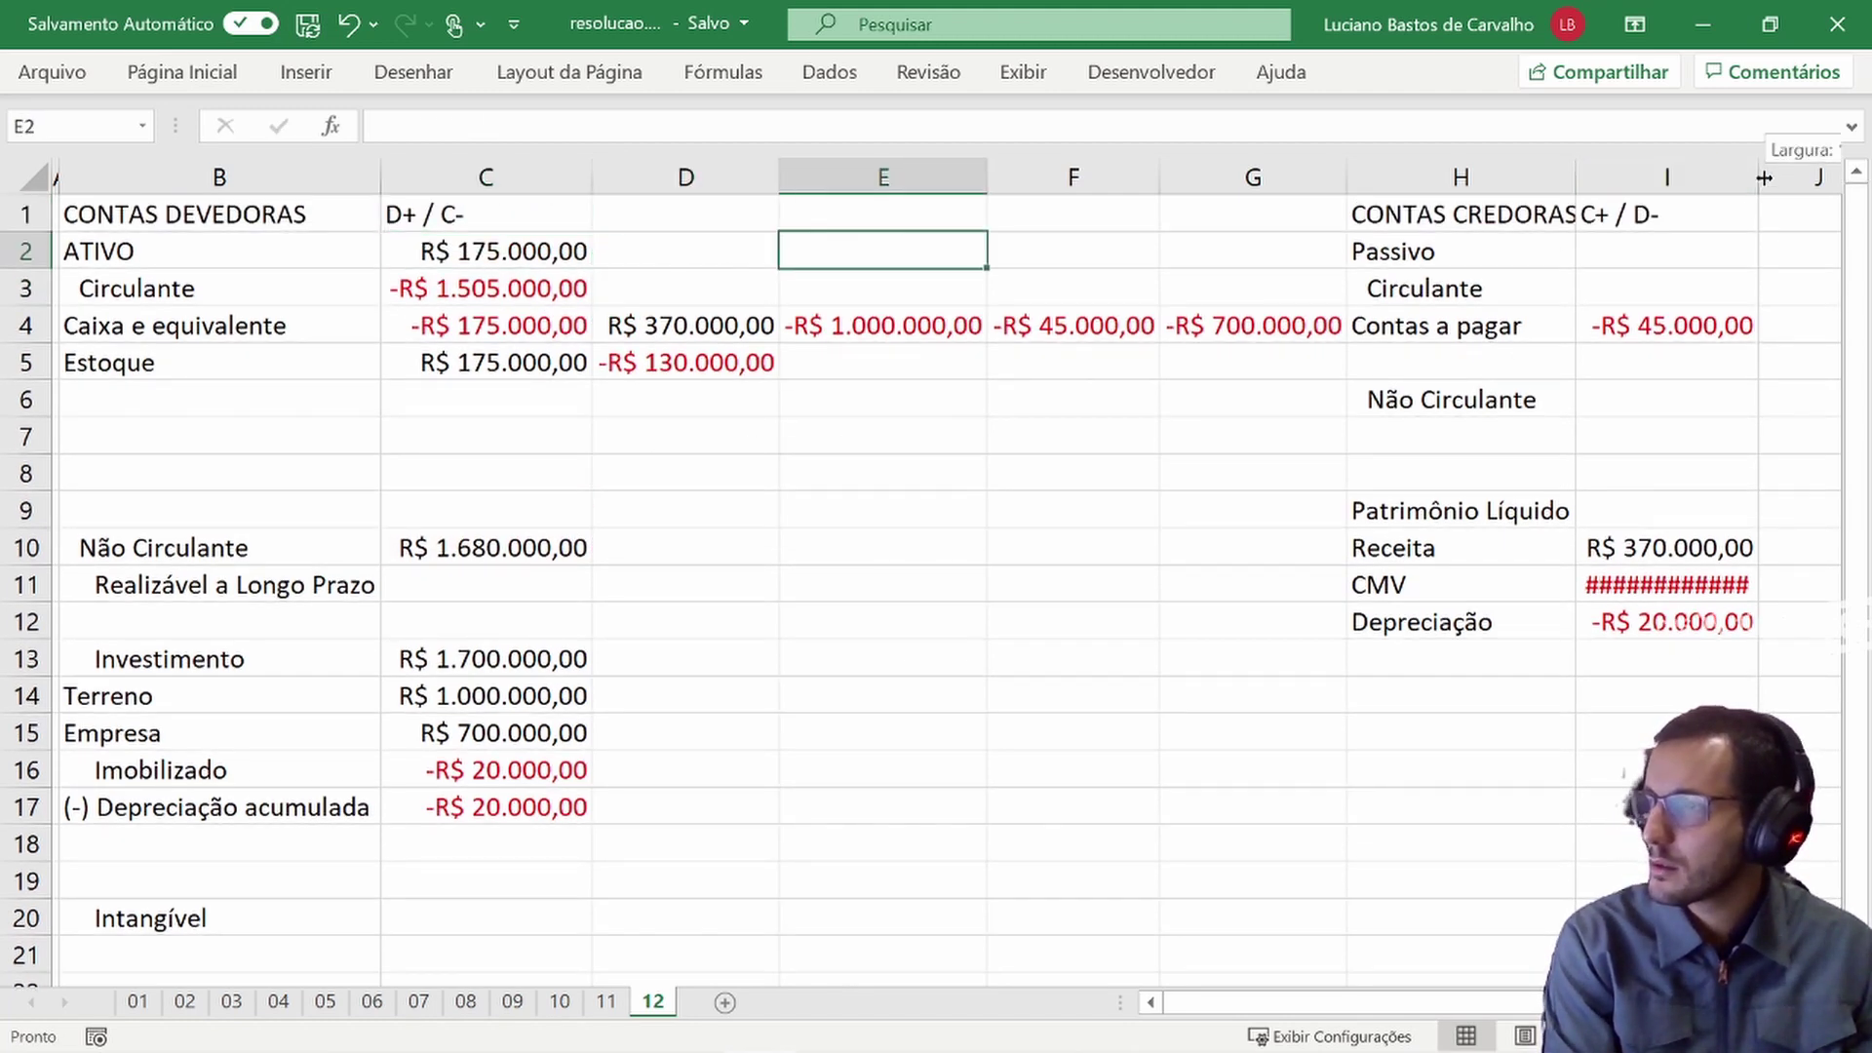
{"action": "left_click", "coordinate": [1693, 252]}
{"action": "type", "text": "="}
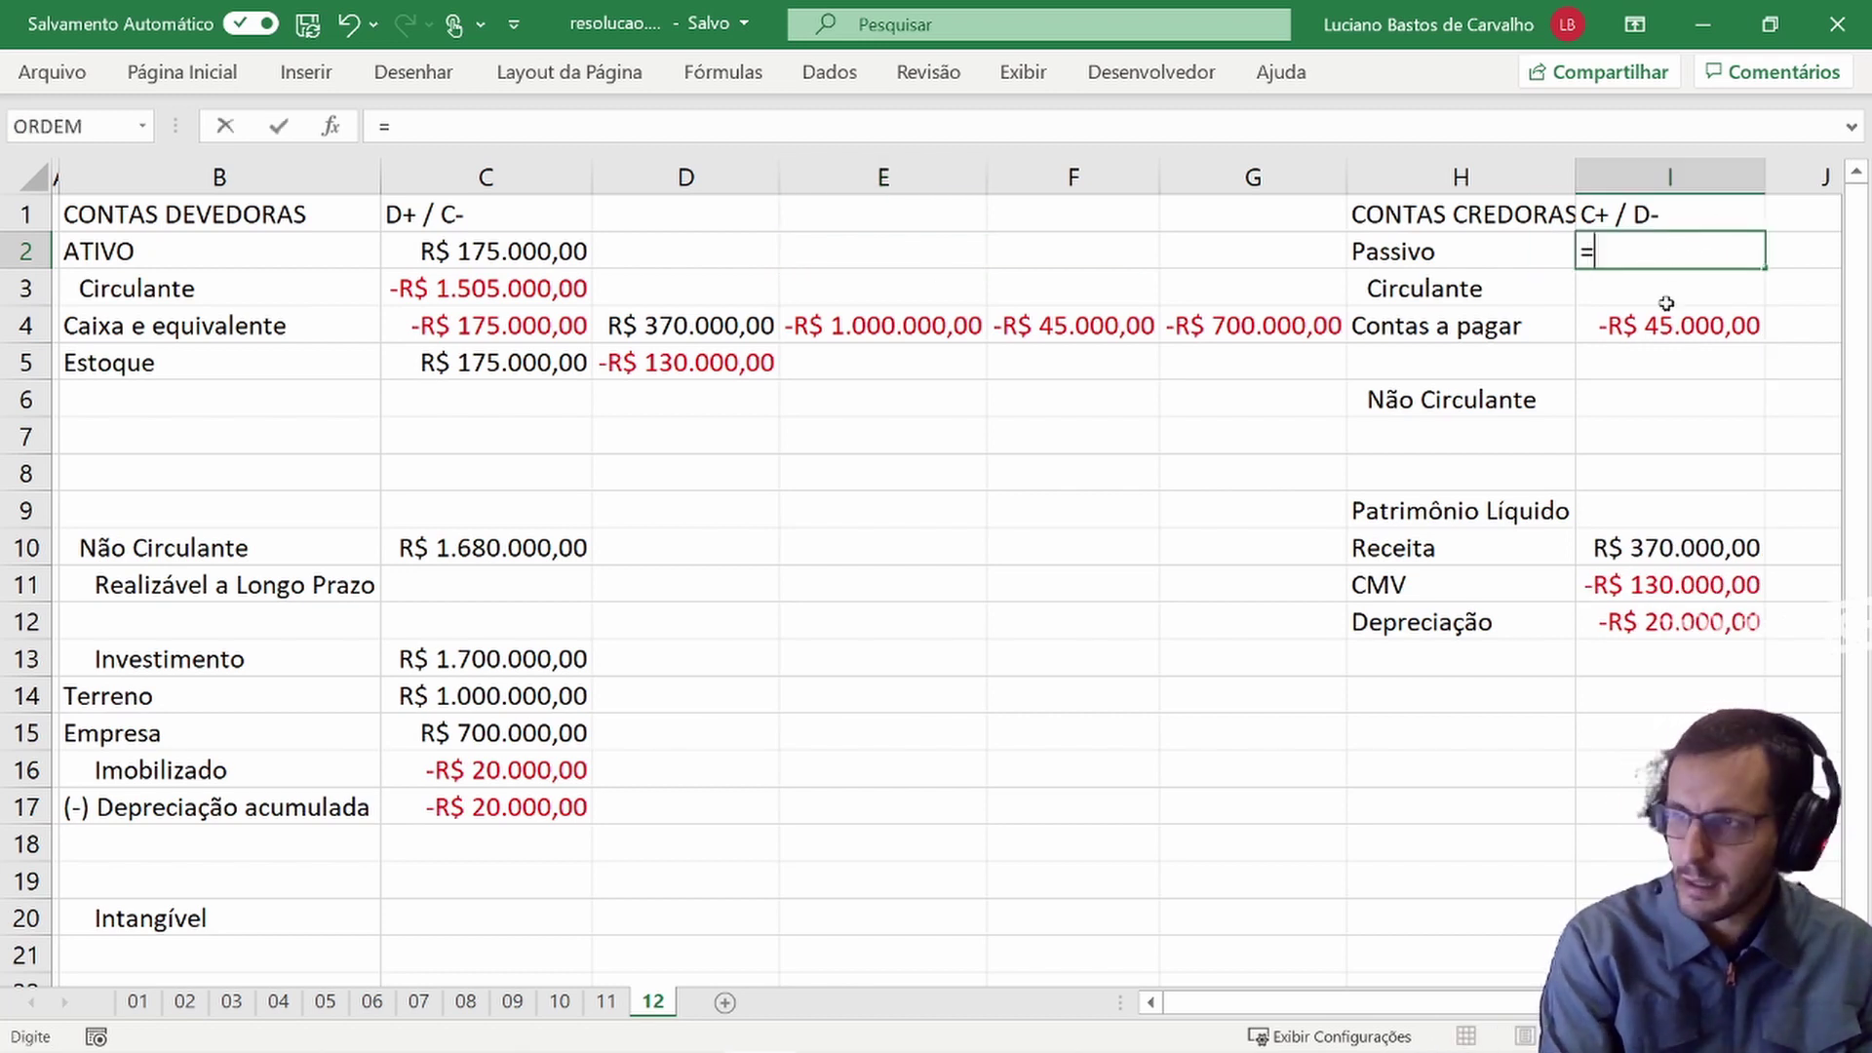
{"action": "left_click", "coordinate": [1666, 324]}
{"action": "key", "text": "Return"}
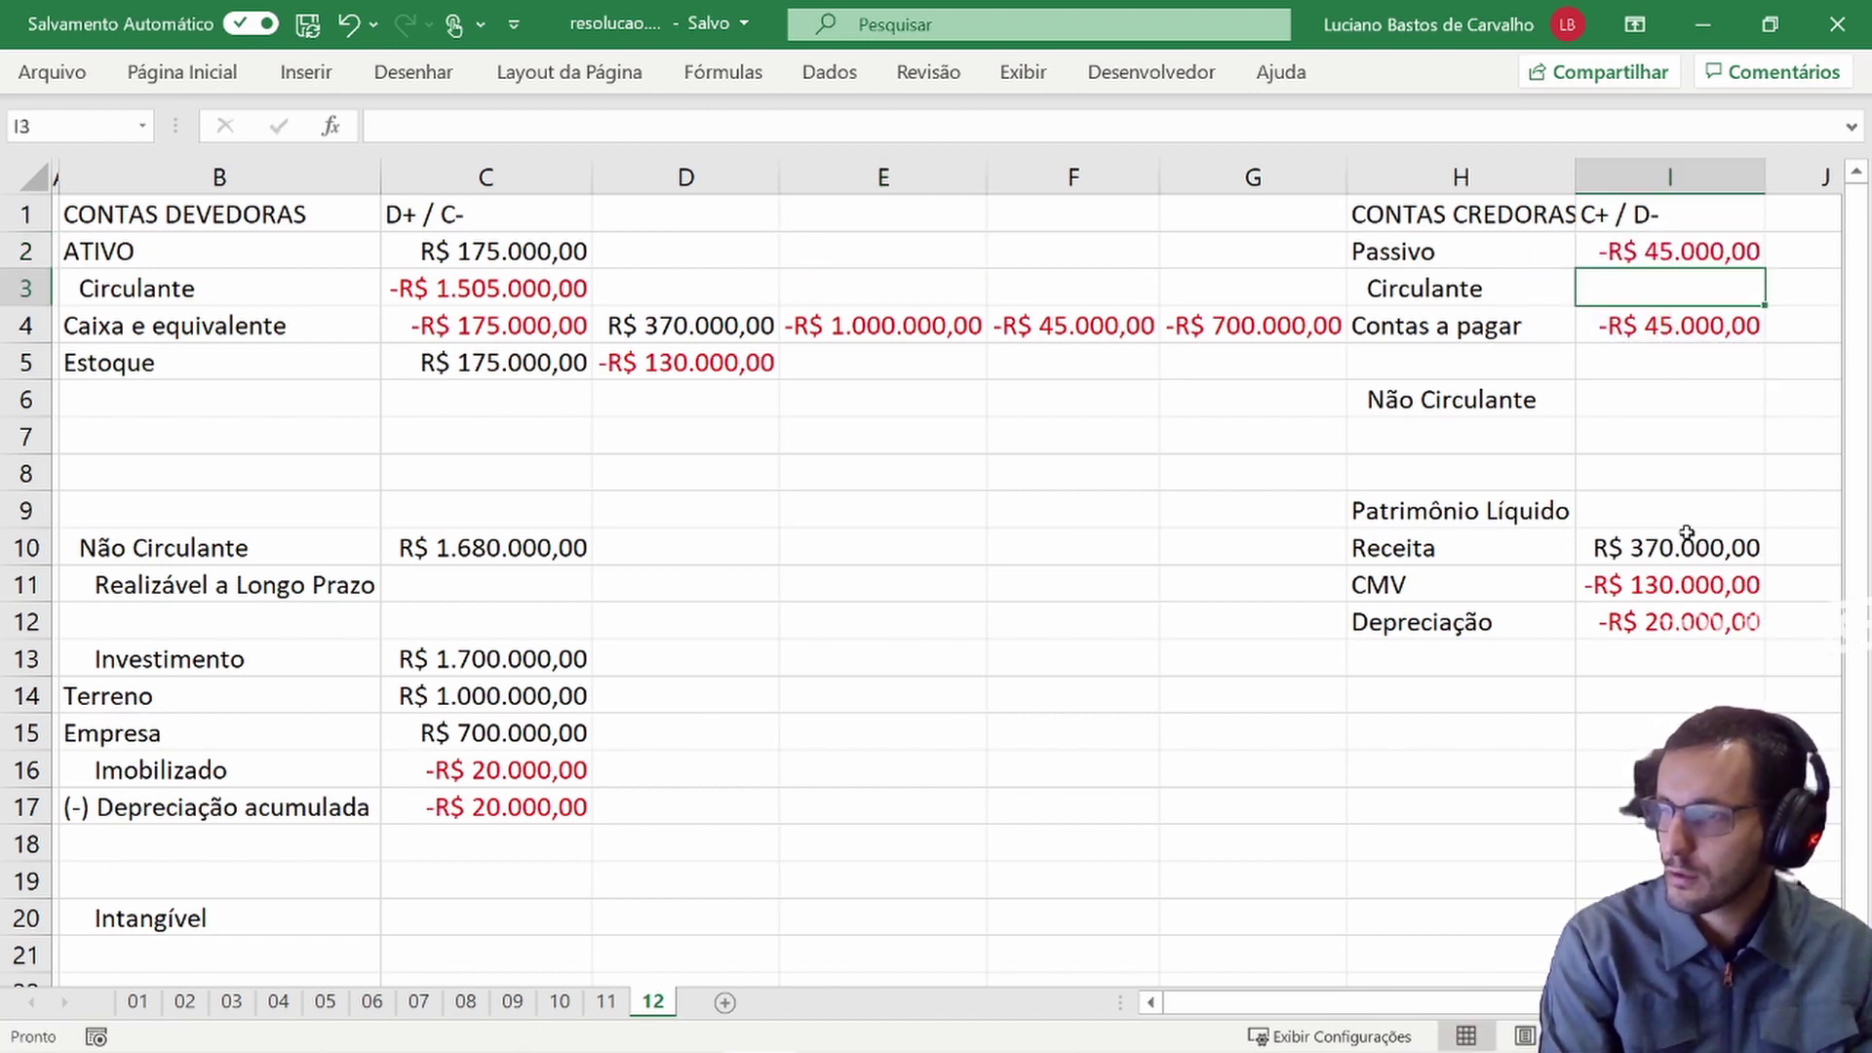
- Total Patrimônio Líquido in I9 with the formula =I10+I11+I12, covering Receita, CMV and Depreciação
{"action": "left_click", "coordinate": [1674, 512]}
{"action": "type", "text": "="}
{"action": "left_click", "coordinate": [1696, 553]}
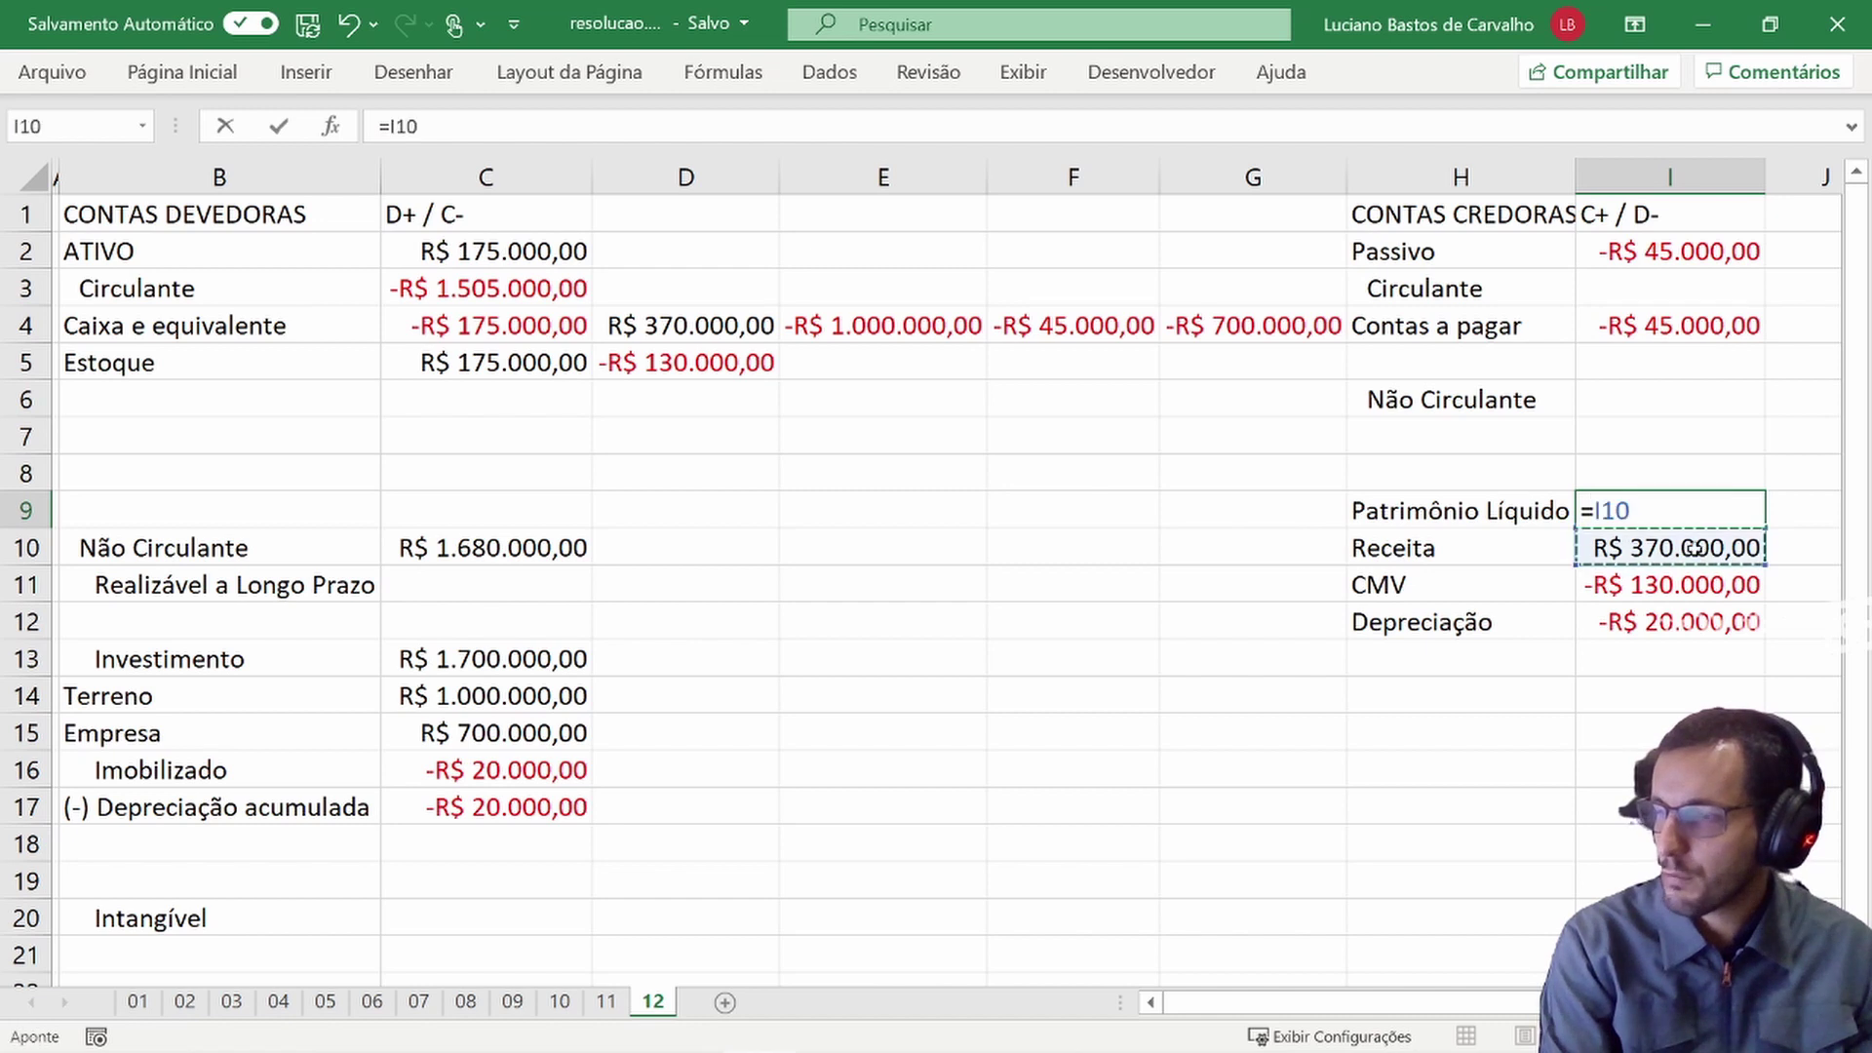
{"action": "type", "text": "+"}
{"action": "left_click", "coordinate": [1670, 583]}
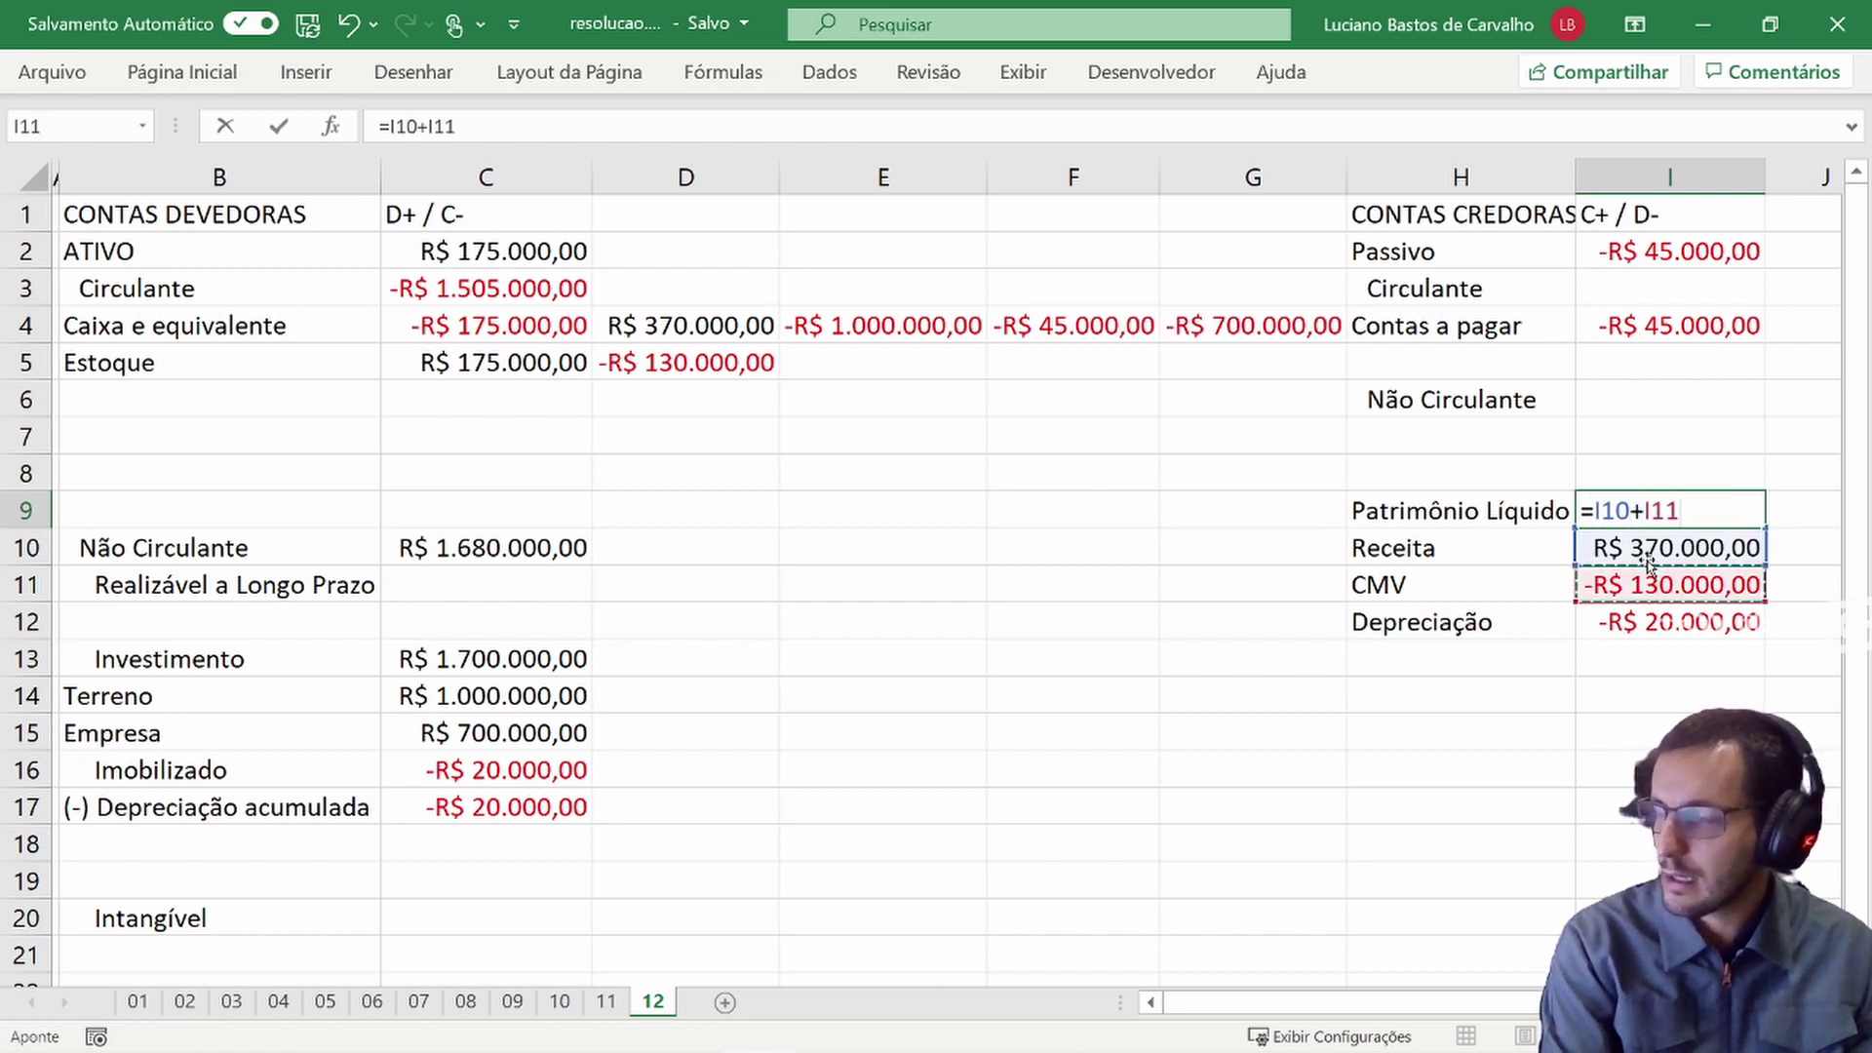
{"action": "type", "text": "+"}
{"action": "left_click", "coordinate": [1656, 621]}
{"action": "key", "text": "Return"}
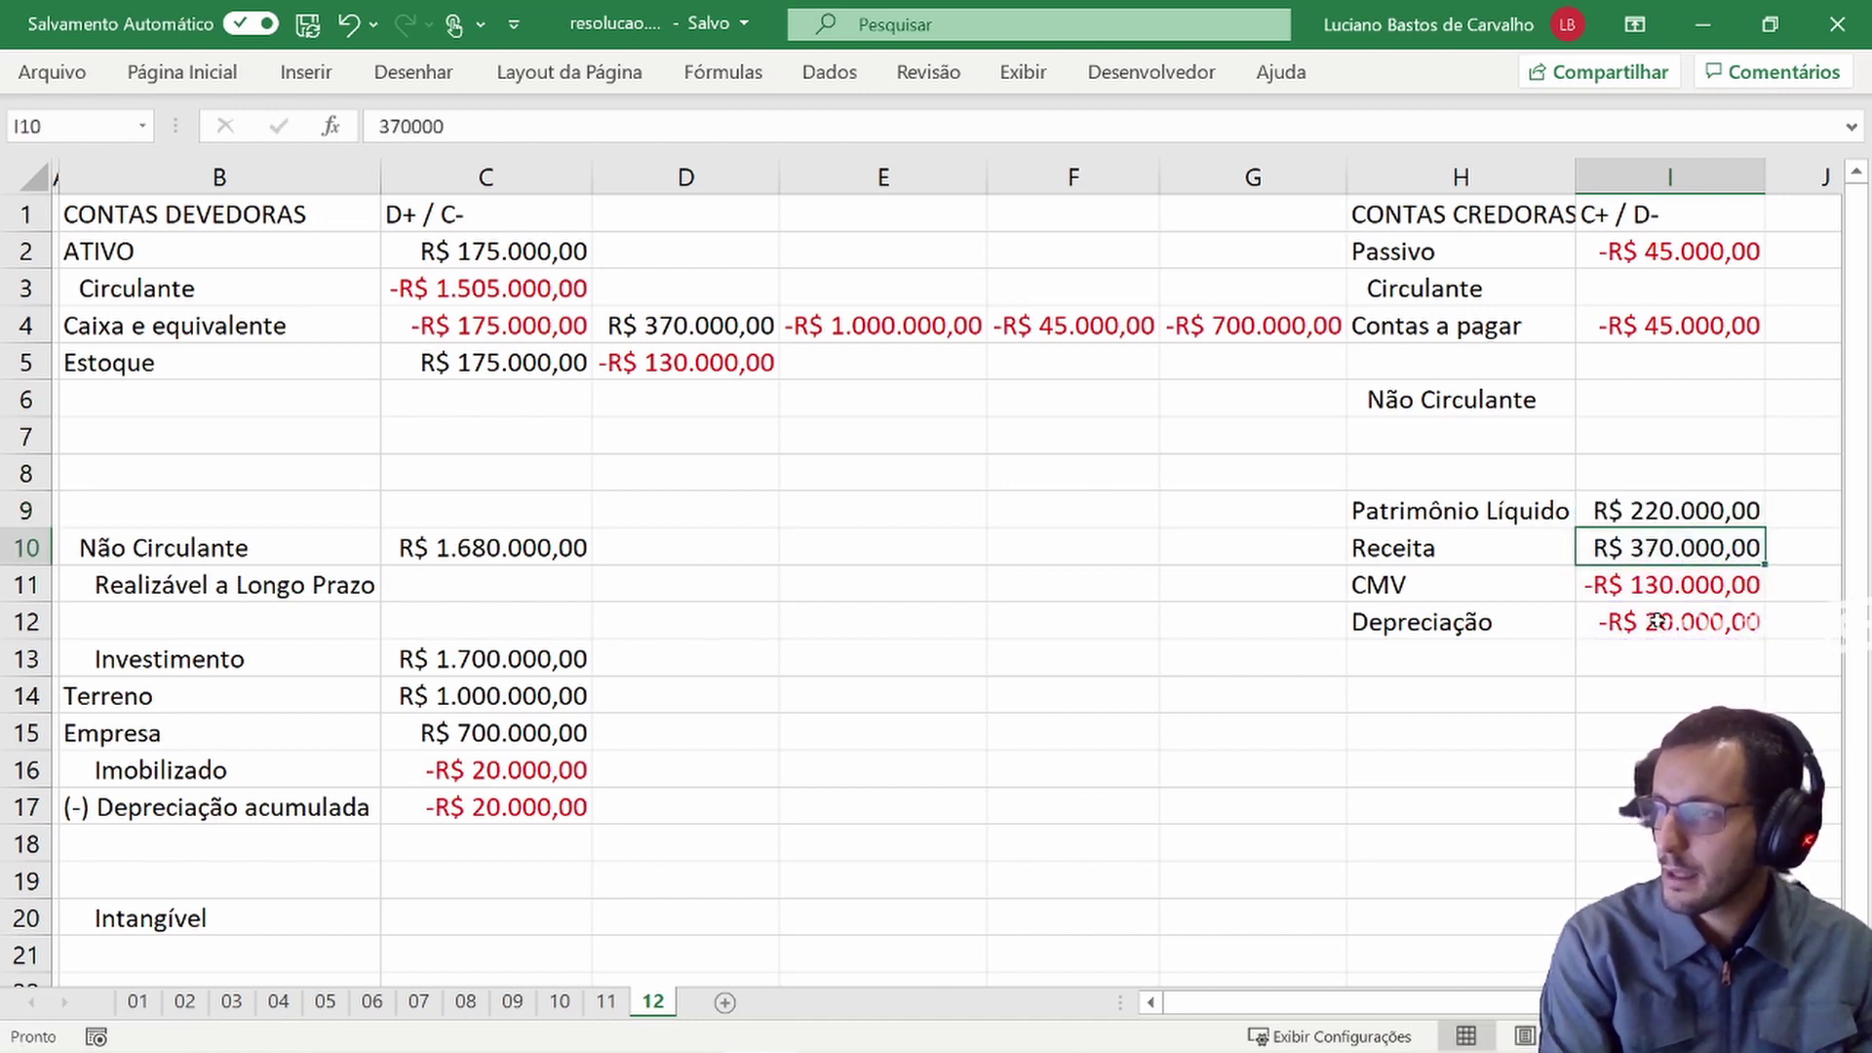
- Select the Passivo and Patrimônio Líquido totals together to compare their combined sum with the ATIVO total
{"action": "key", "text": "Up"}
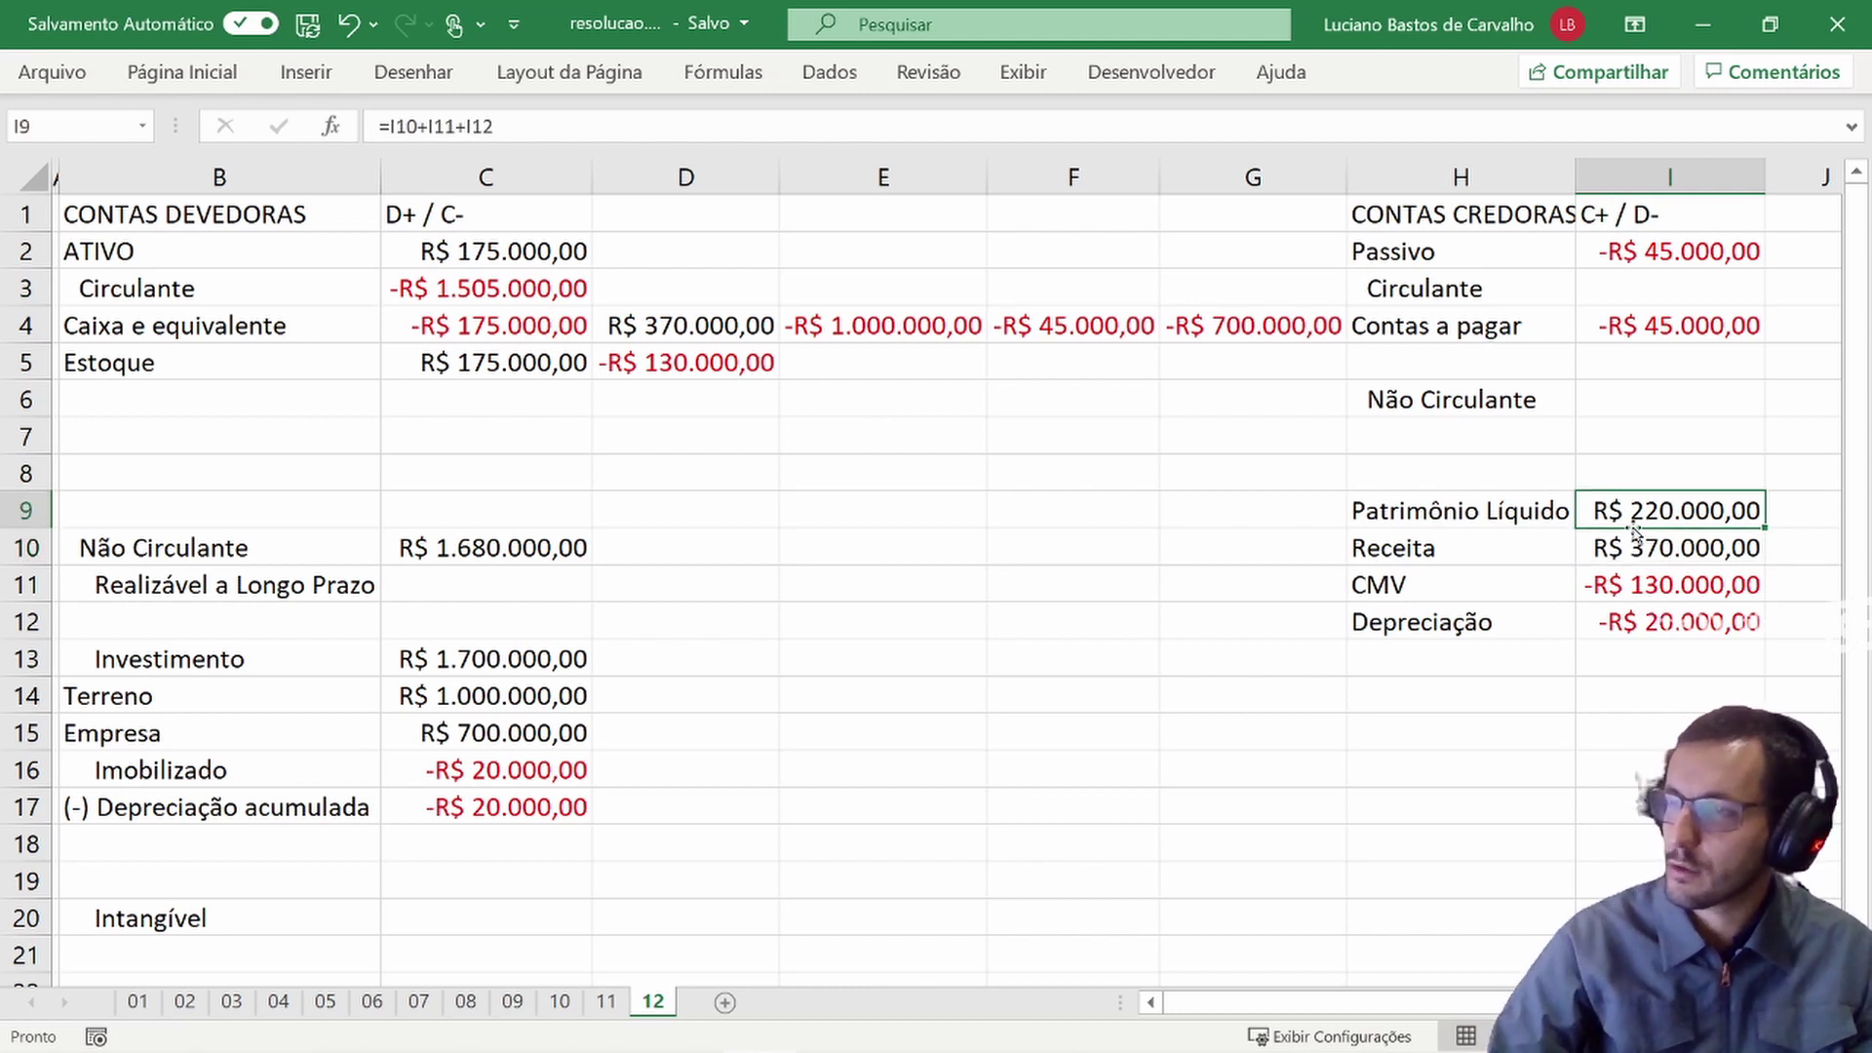
{"action": "left_click", "coordinate": [1675, 256]}
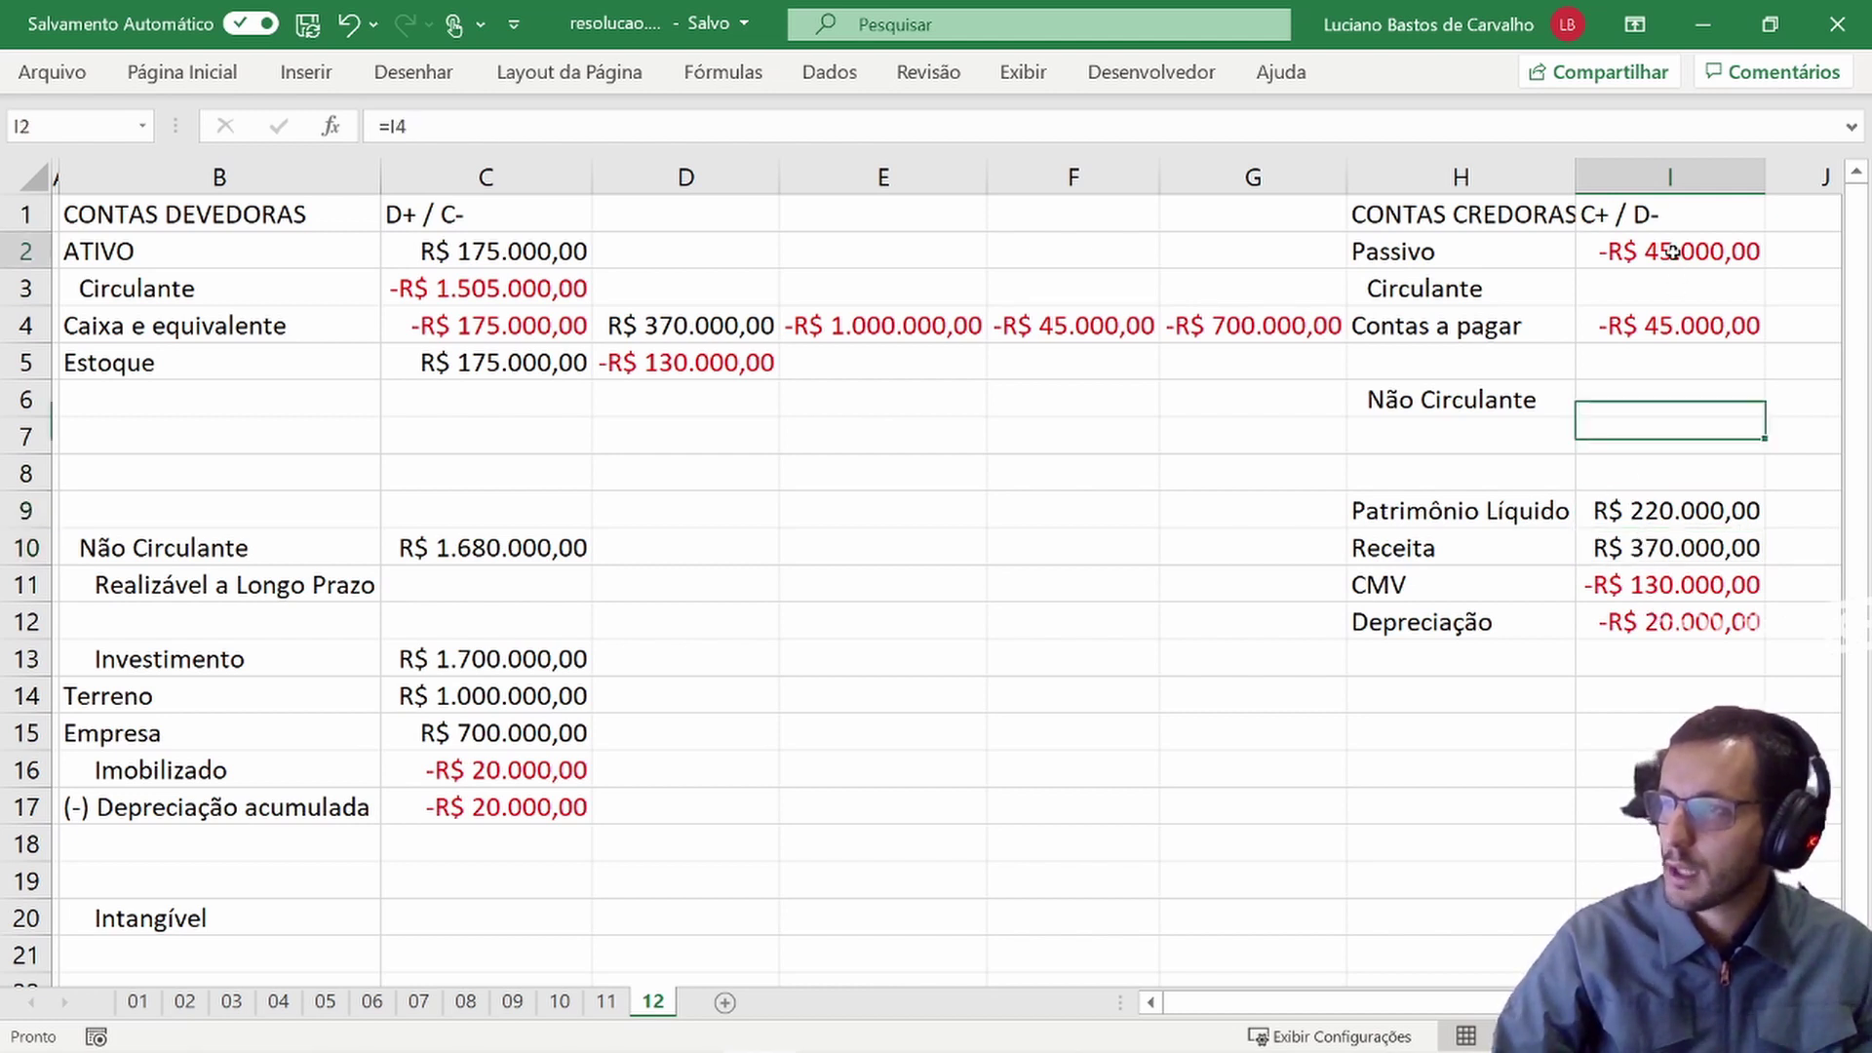
{"action": "left_click", "coordinate": [1681, 515], "text": "ctrl"}
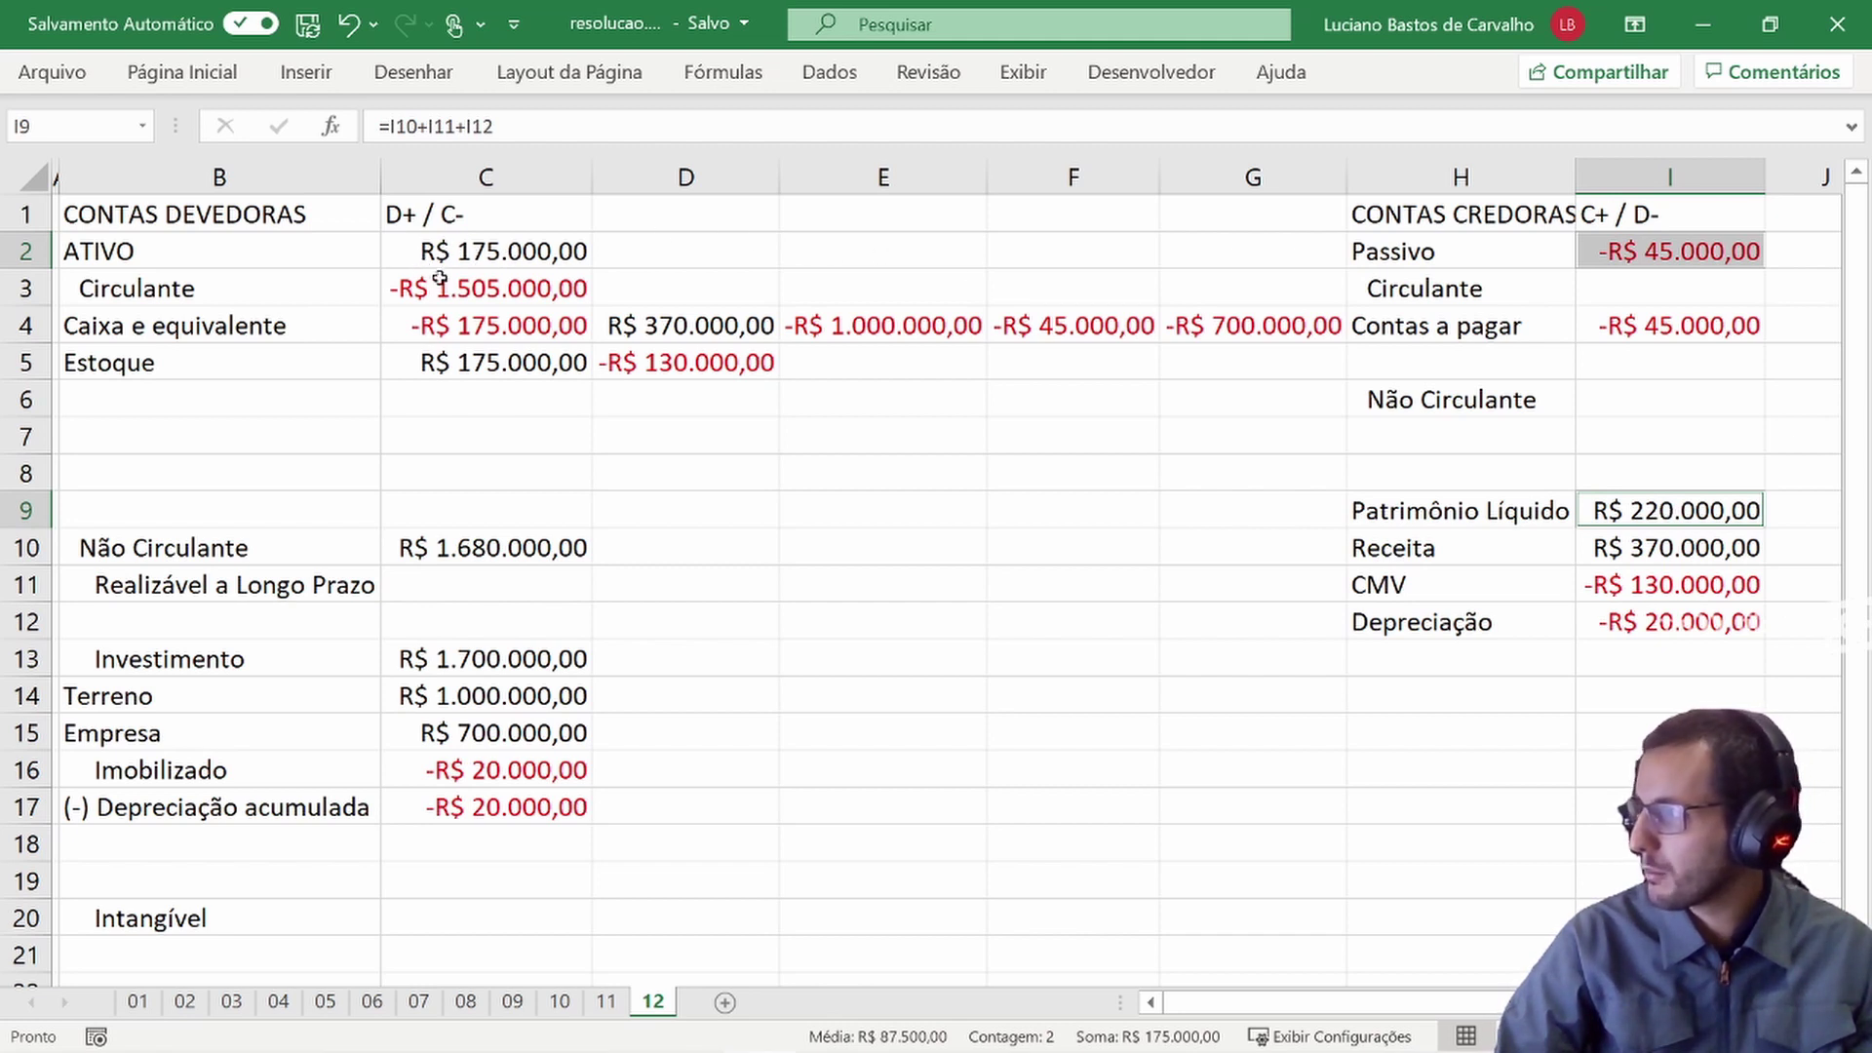
- Fill the ATIVO, Passivo and Patrimônio Líquido totals in C2, I2 and I9 with yellow
{"action": "left_click", "coordinate": [464, 252], "text": "ctrl"}
{"action": "left_click", "coordinate": [182, 72]}
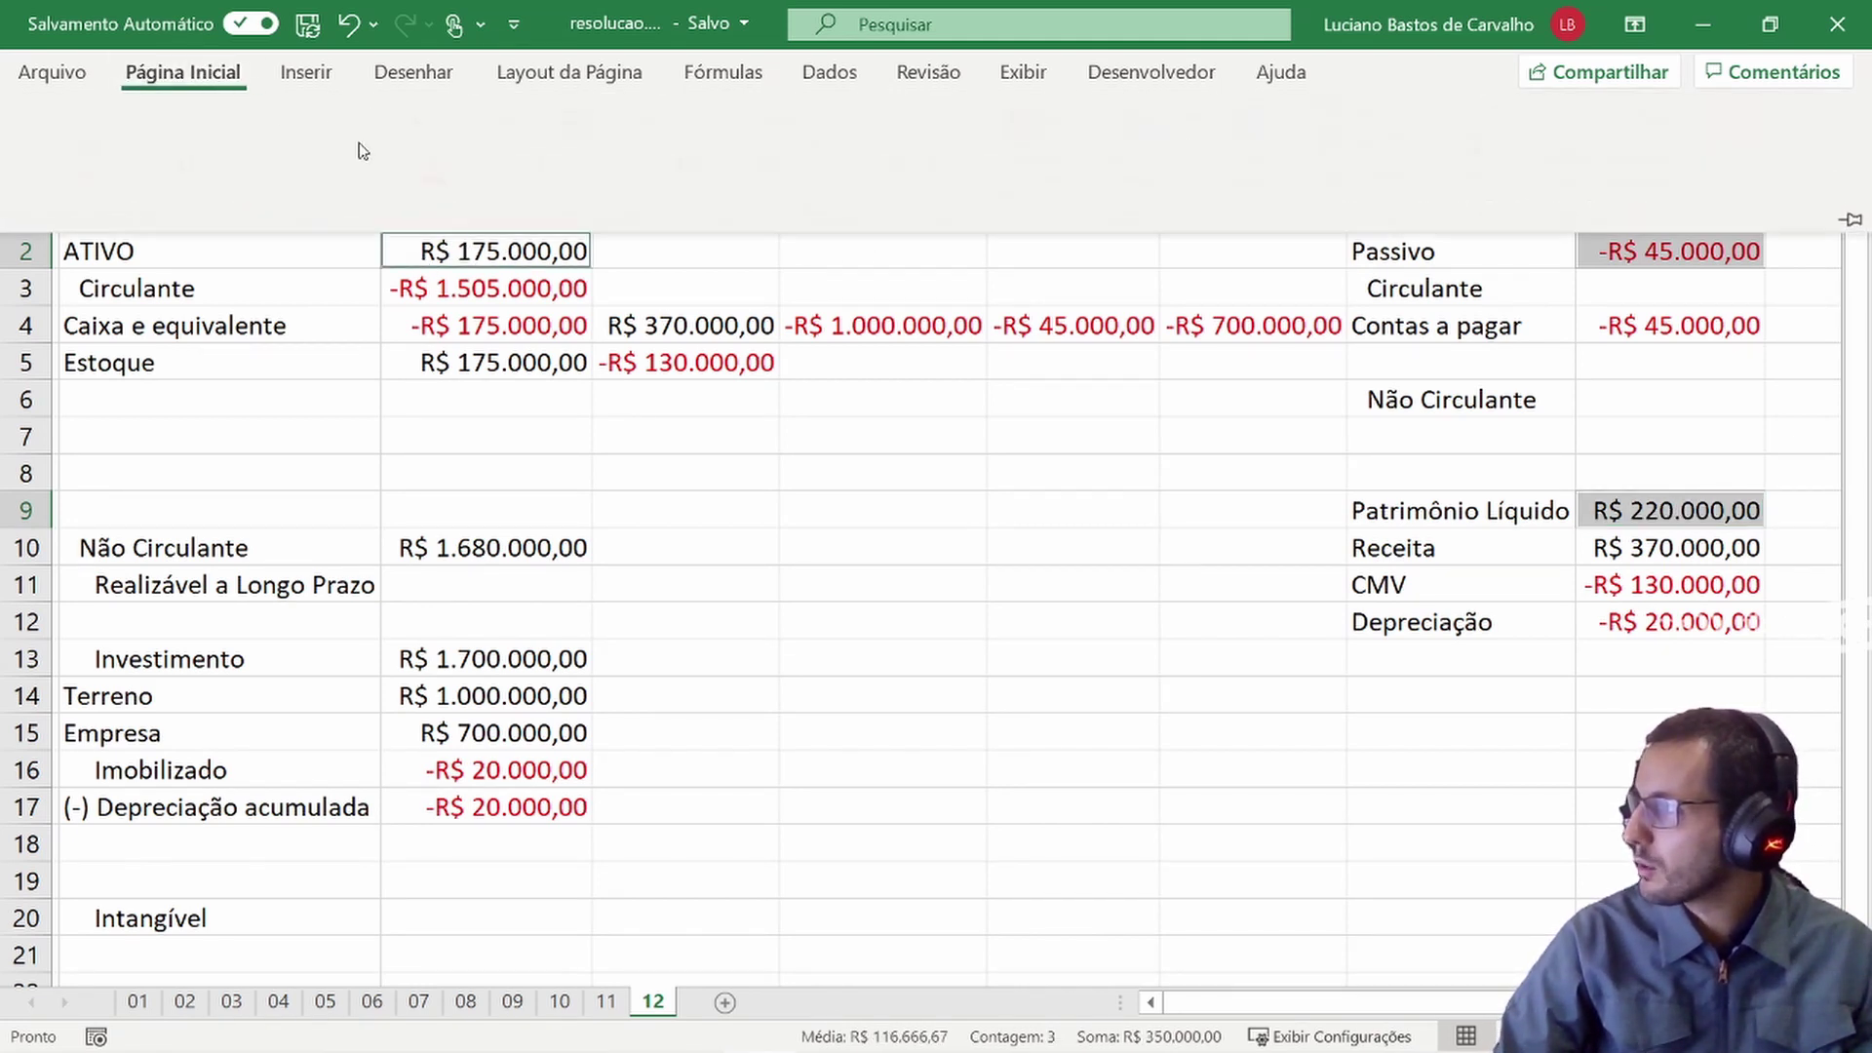
{"action": "left_click", "coordinate": [392, 177]}
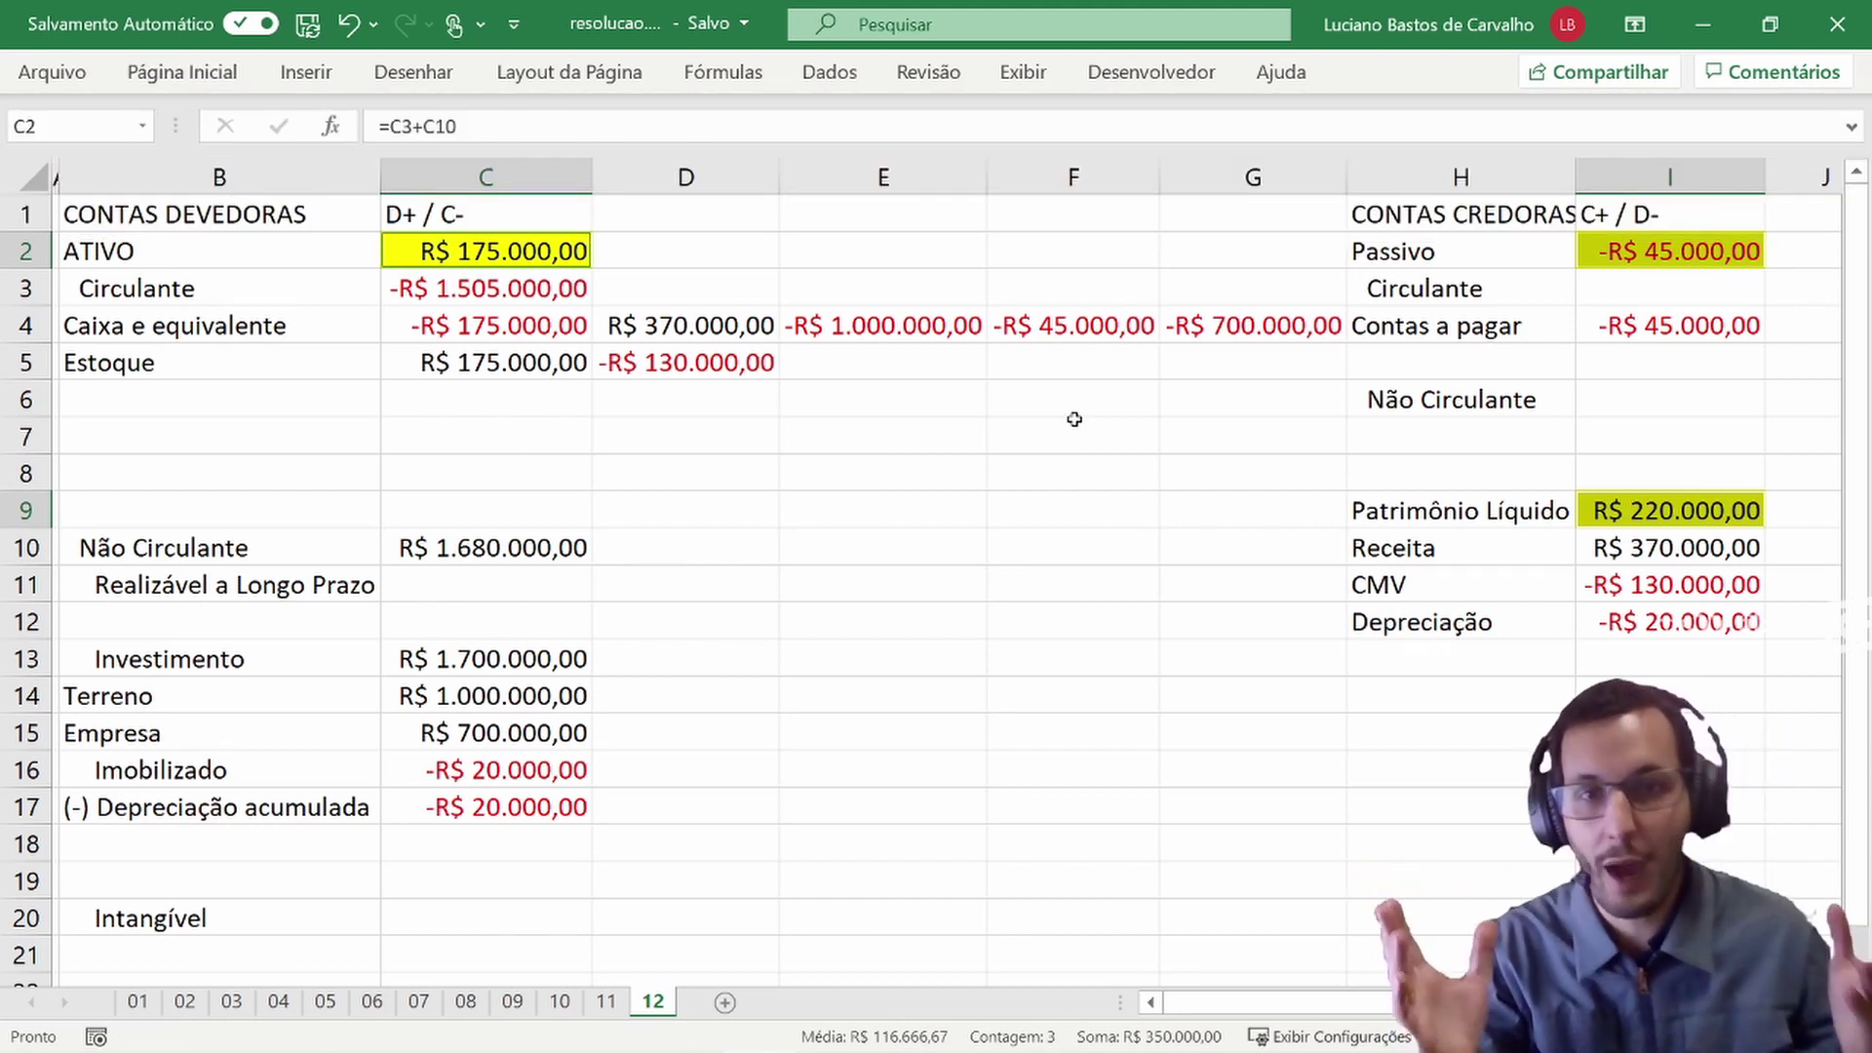
{"action": "left_click", "coordinate": [1011, 377]}
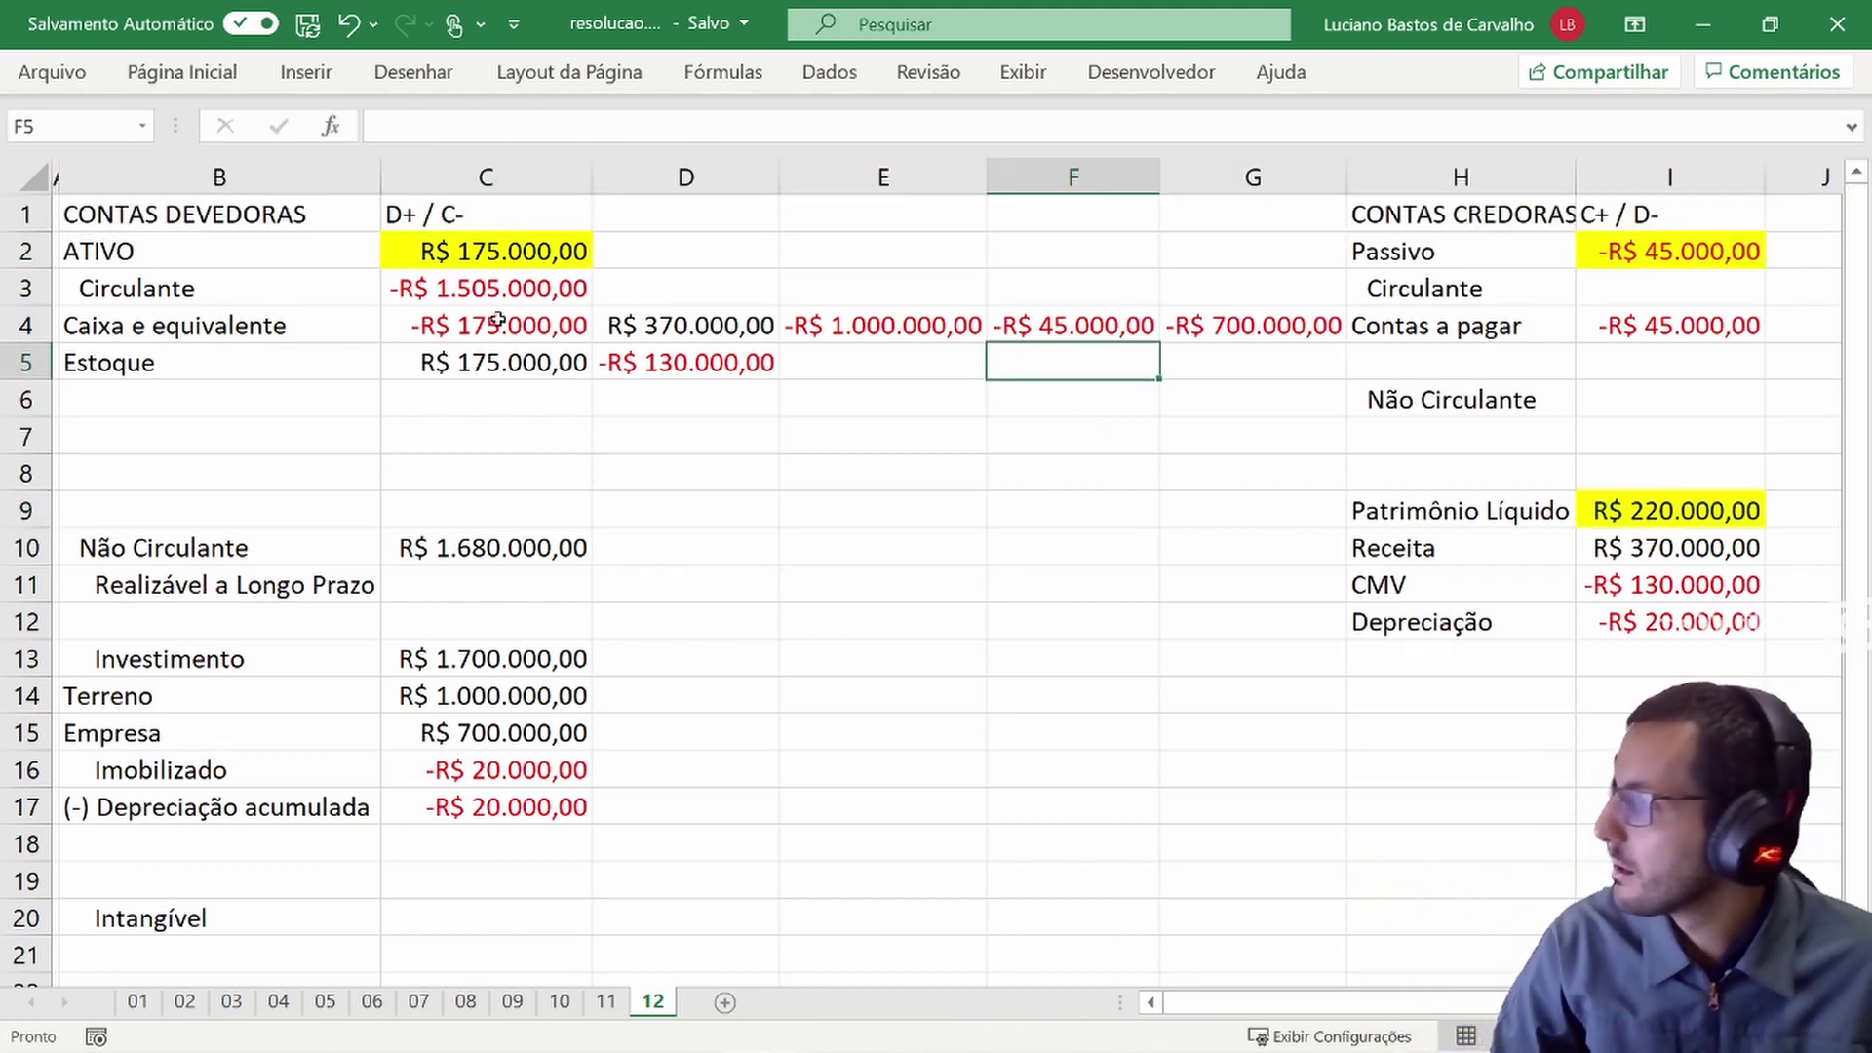
- Compare the ATIVO total with the combined Passivo and Patrimônio Líquido totals, and look over both sides of the balance sheet
{"action": "left_click", "coordinate": [475, 251]}
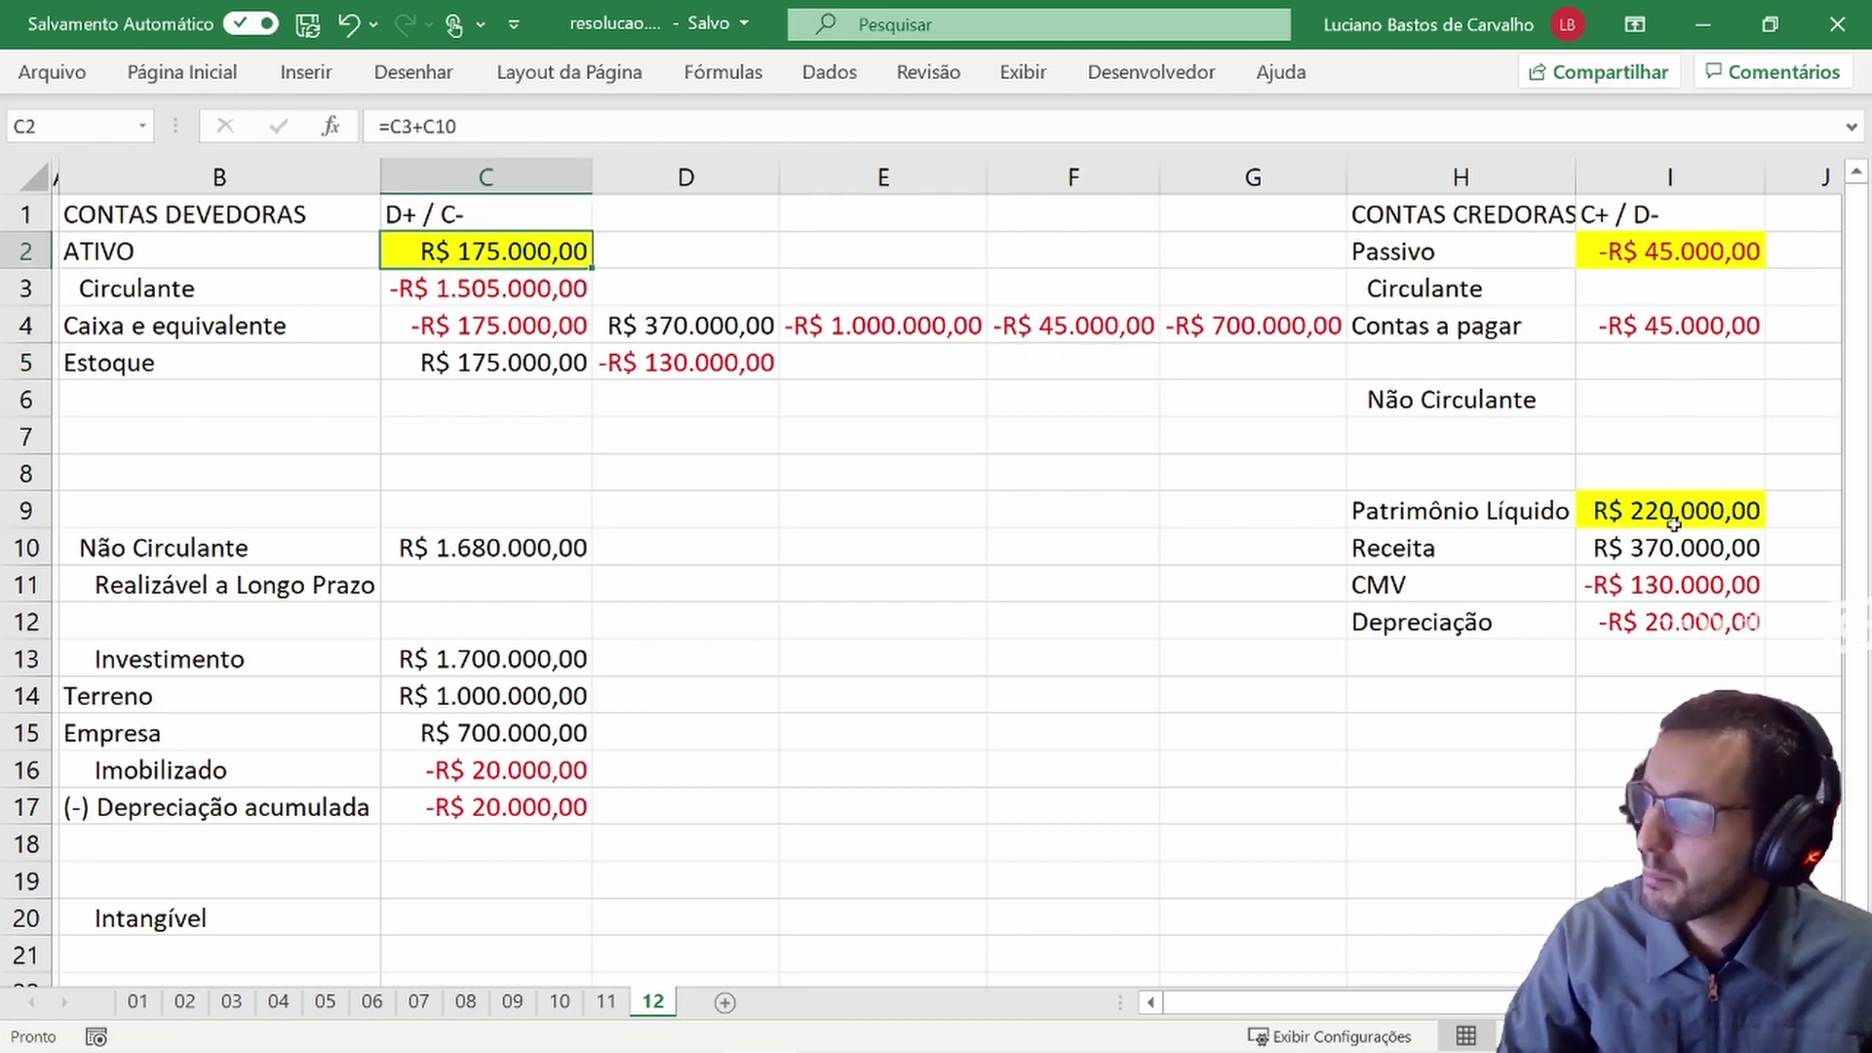
{"action": "left_click", "coordinate": [1635, 256]}
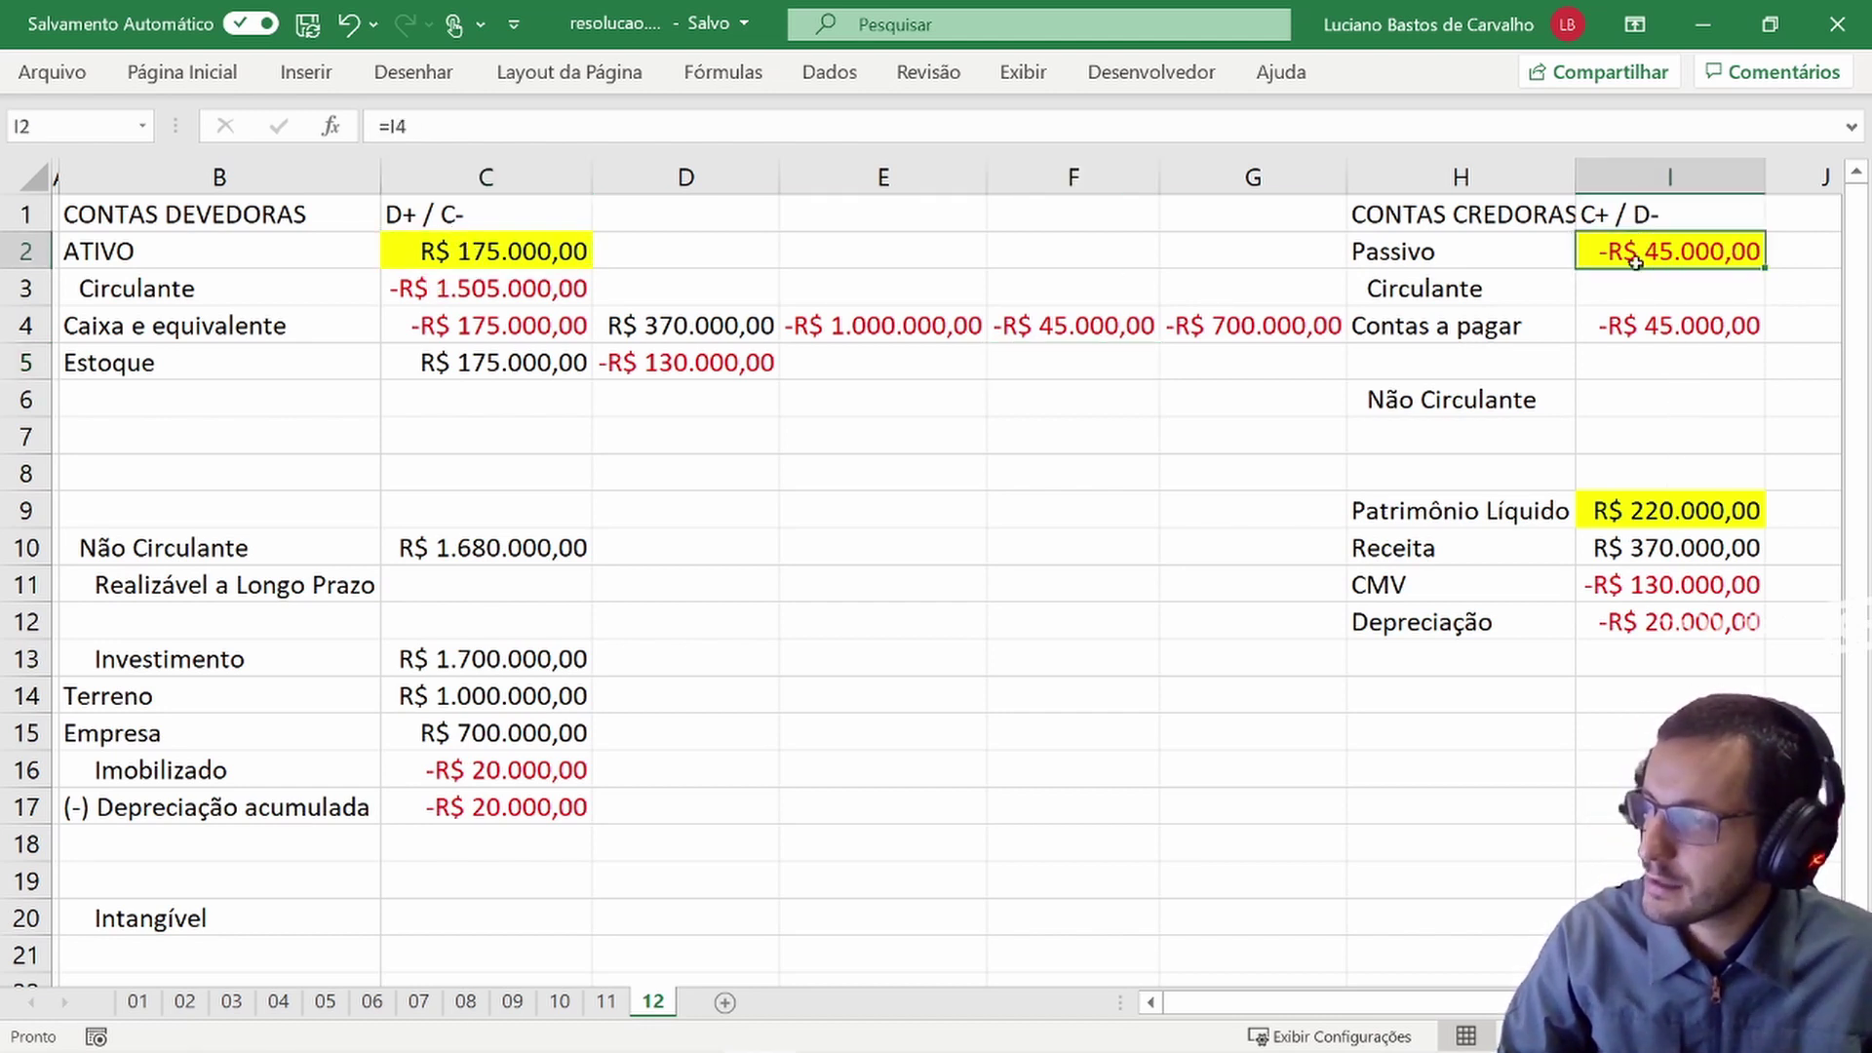
{"action": "left_click", "coordinate": [1655, 517], "text": "ctrl"}
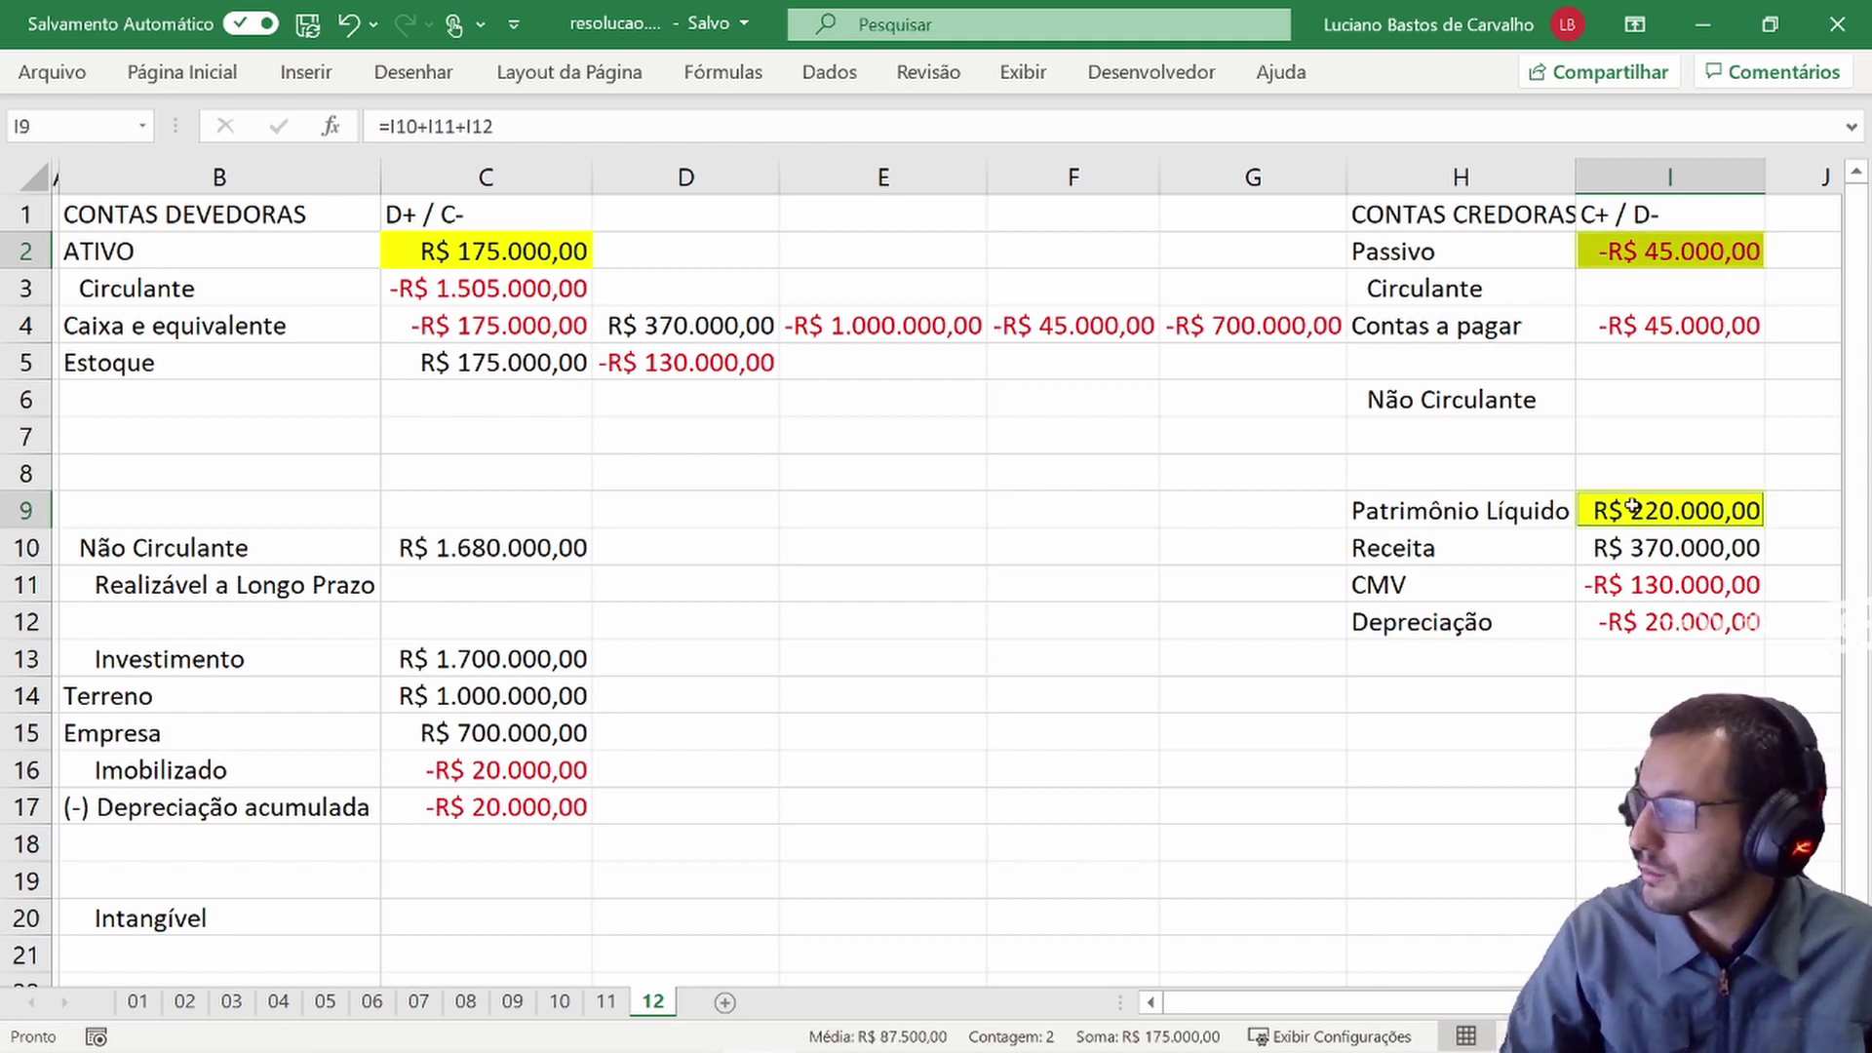
{"action": "left_click", "coordinate": [1633, 505]}
{"action": "left_click_drag", "start_coordinate": [1545, 214], "coordinate": [1672, 589]}
{"action": "left_click_drag", "start_coordinate": [215, 214], "coordinate": [791, 925]}
{"action": "left_click", "coordinate": [687, 794]}
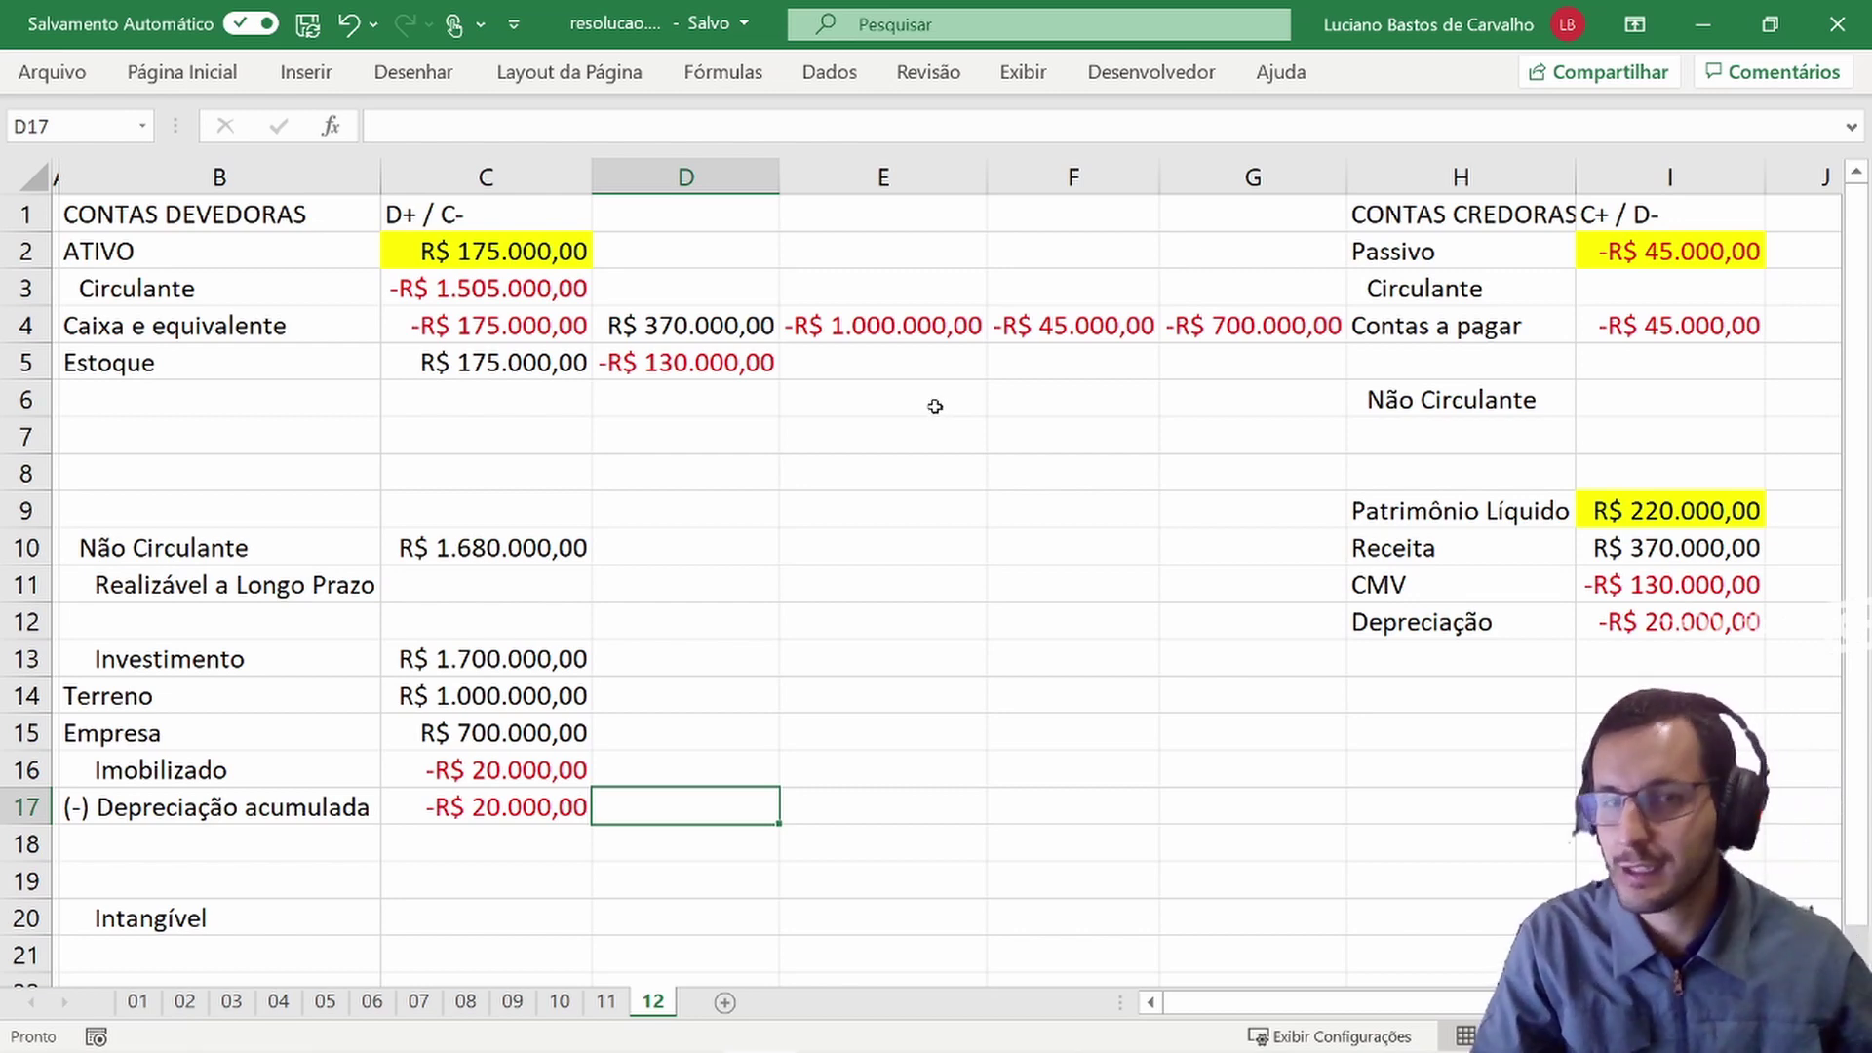
- Check alternative A of question 12 in the exam PDF against the ATIVO total in C2
{"action": "key", "text": "alt+Tab"}
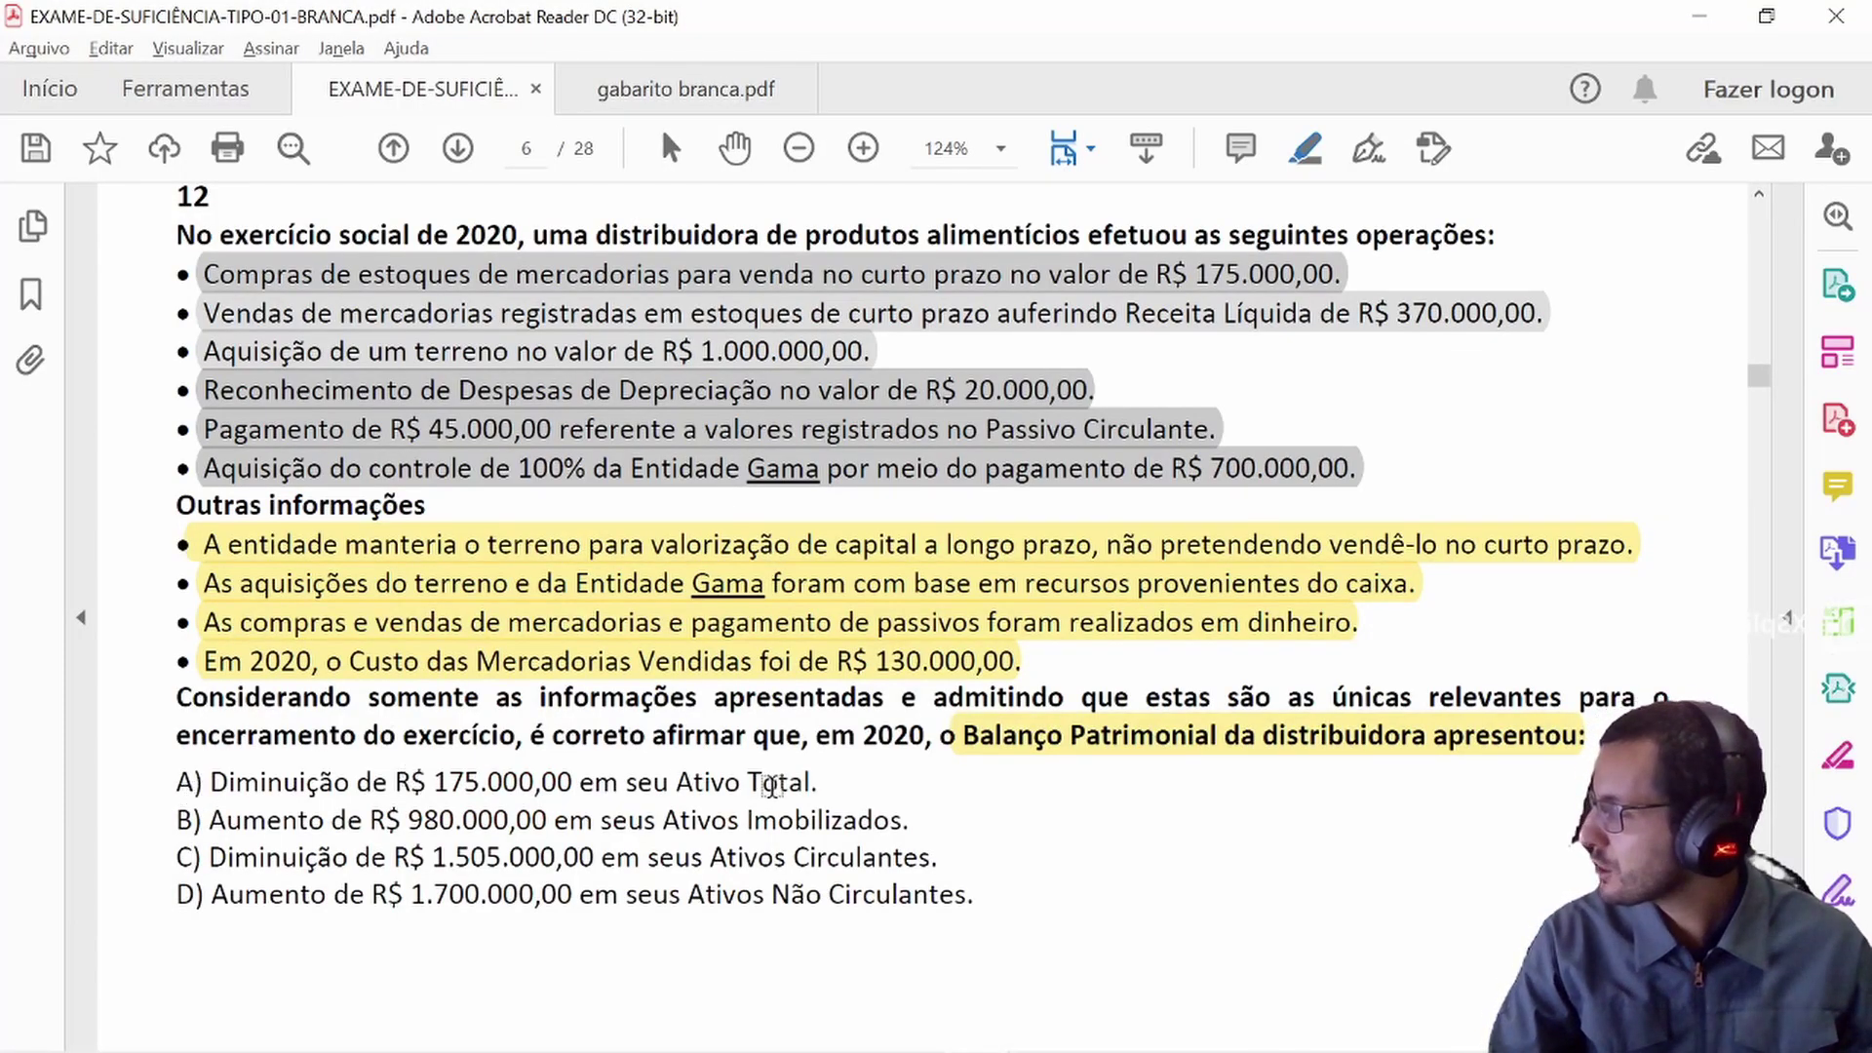
{"action": "key", "text": "alt+Tab"}
{"action": "left_click", "coordinate": [465, 262]}
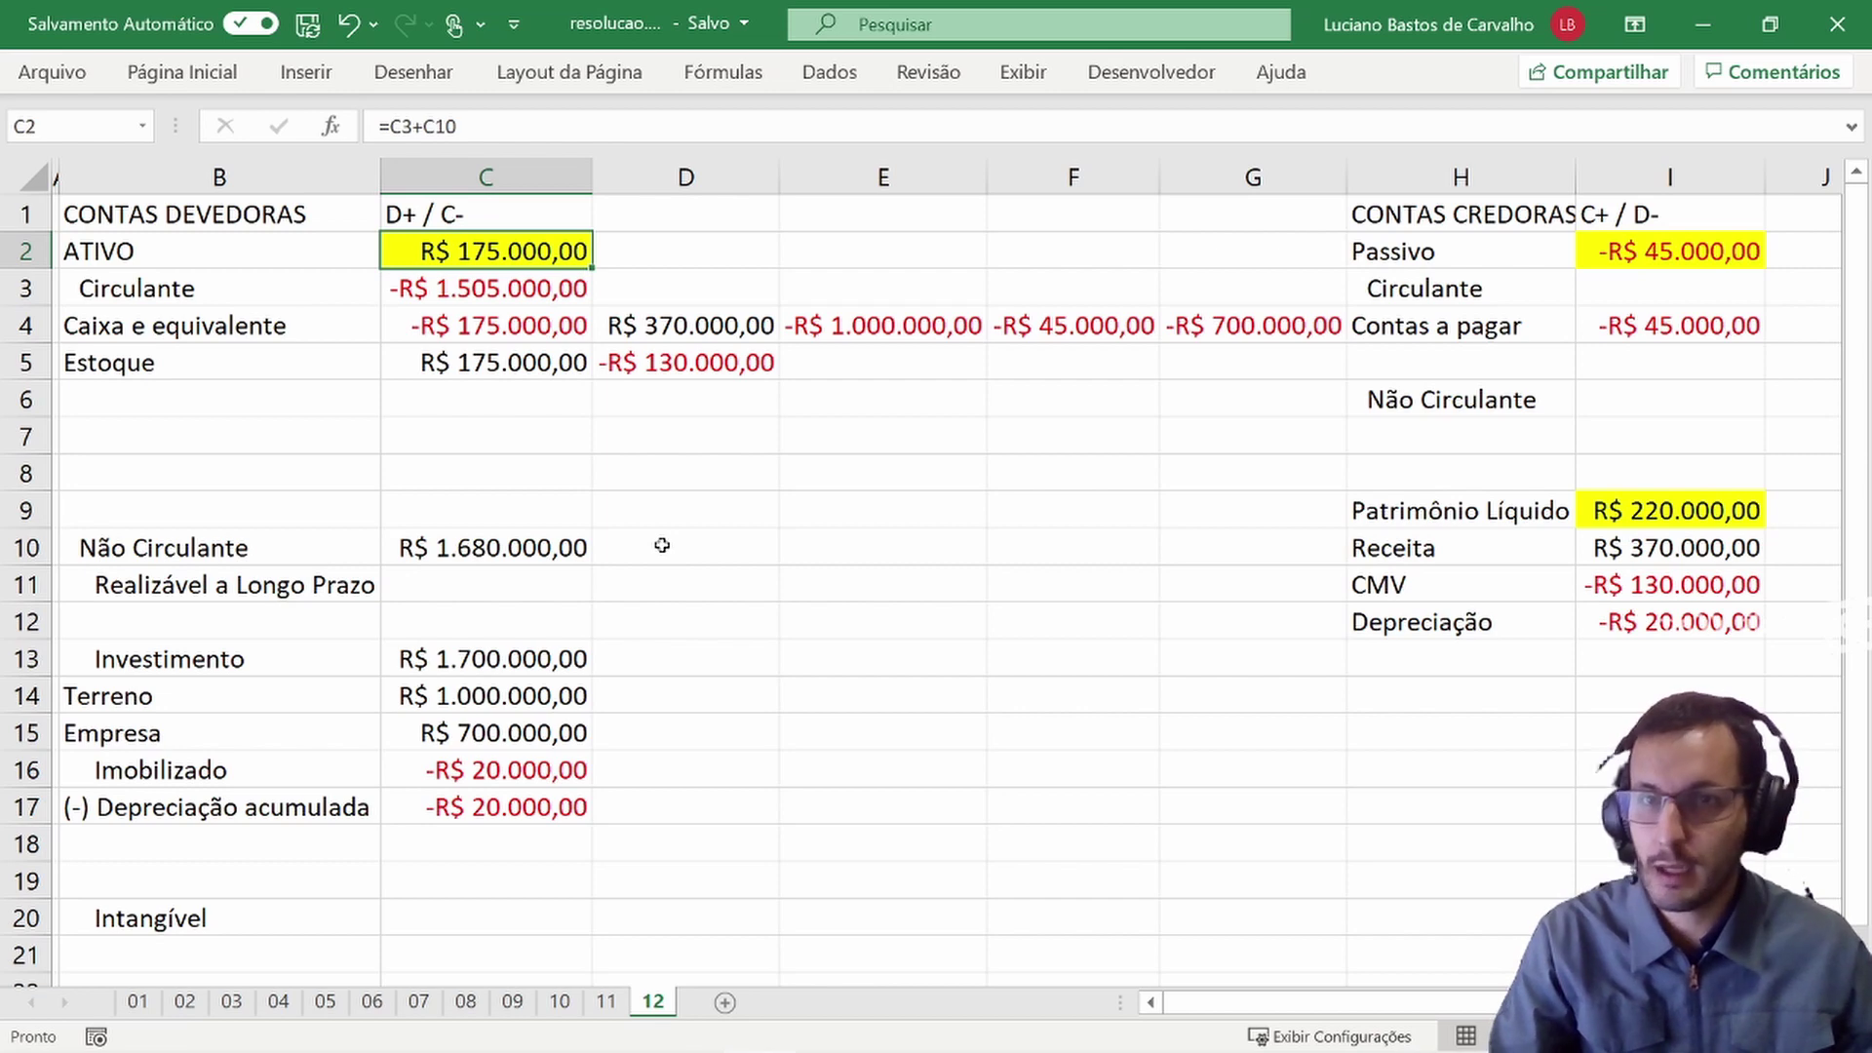
- Check alternative B in the exam PDF against the Terreno, Imobilizado and Depreciação acumulada rows of the spreadsheet
{"action": "key", "text": "alt+Tab"}
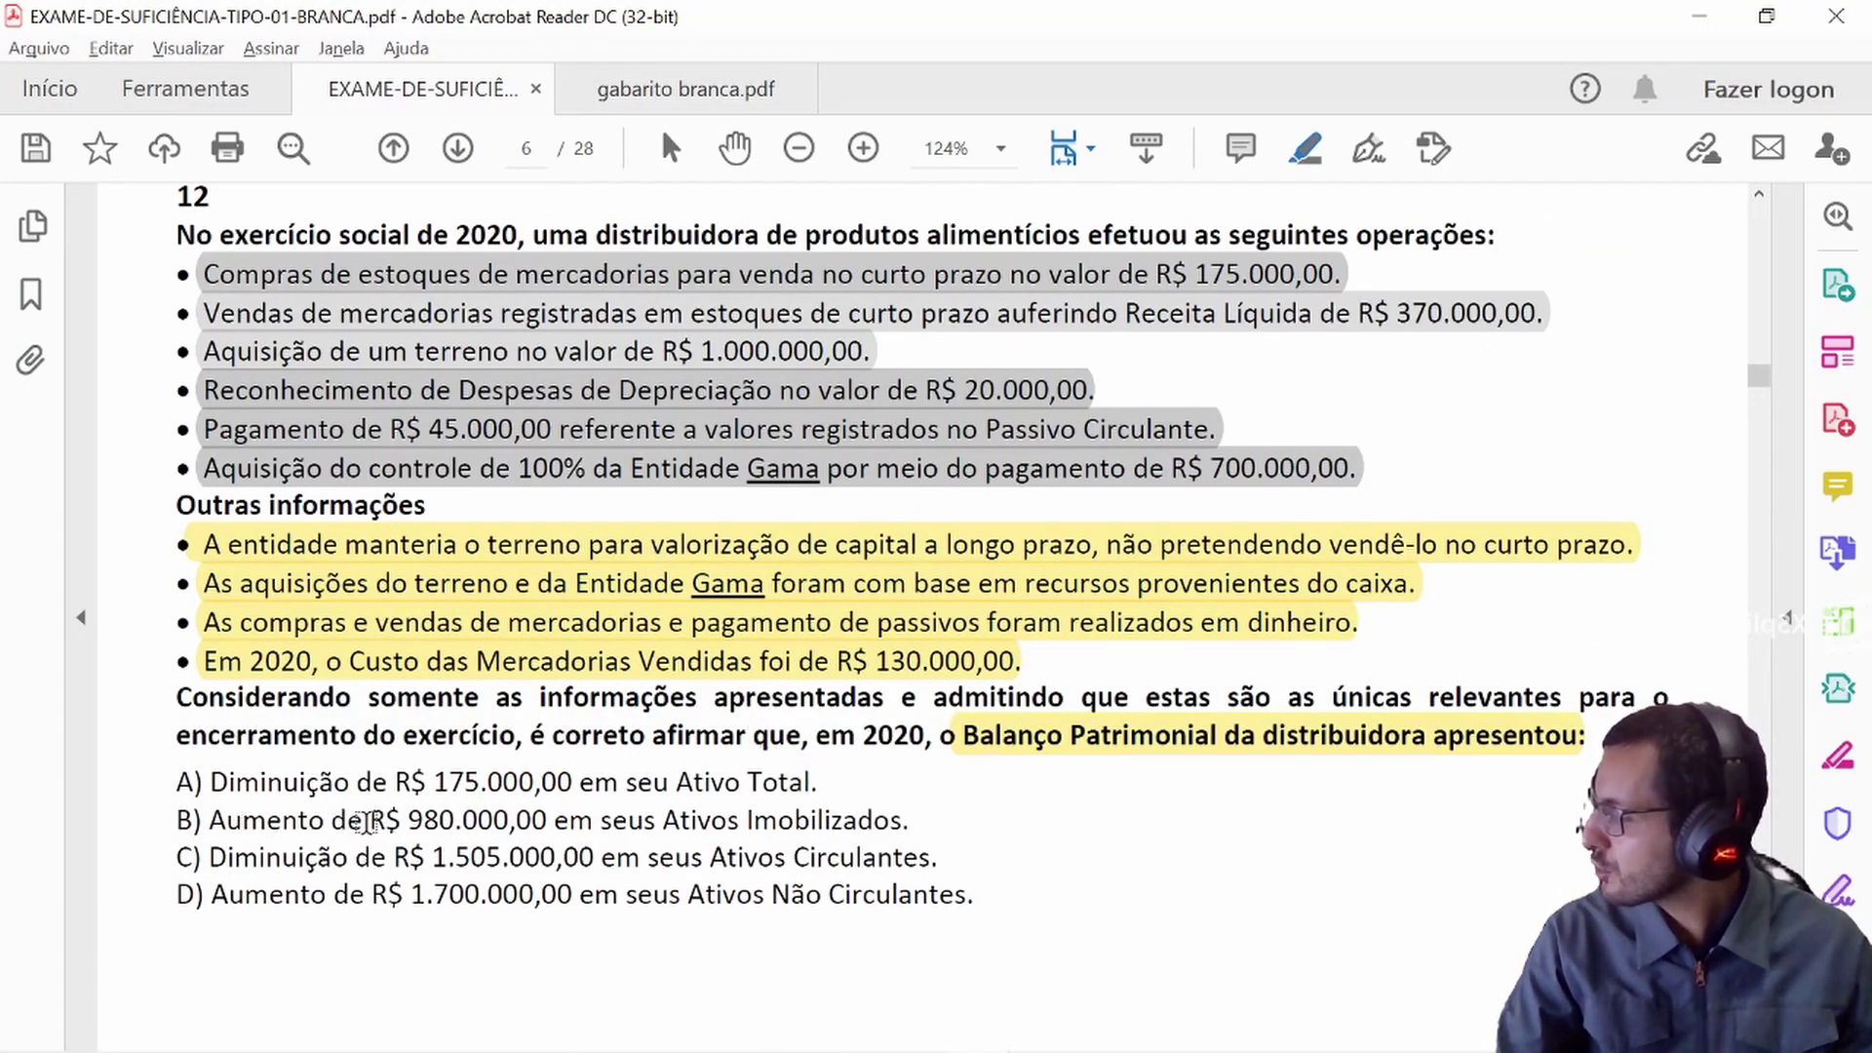
{"action": "key", "text": "alt+Tab"}
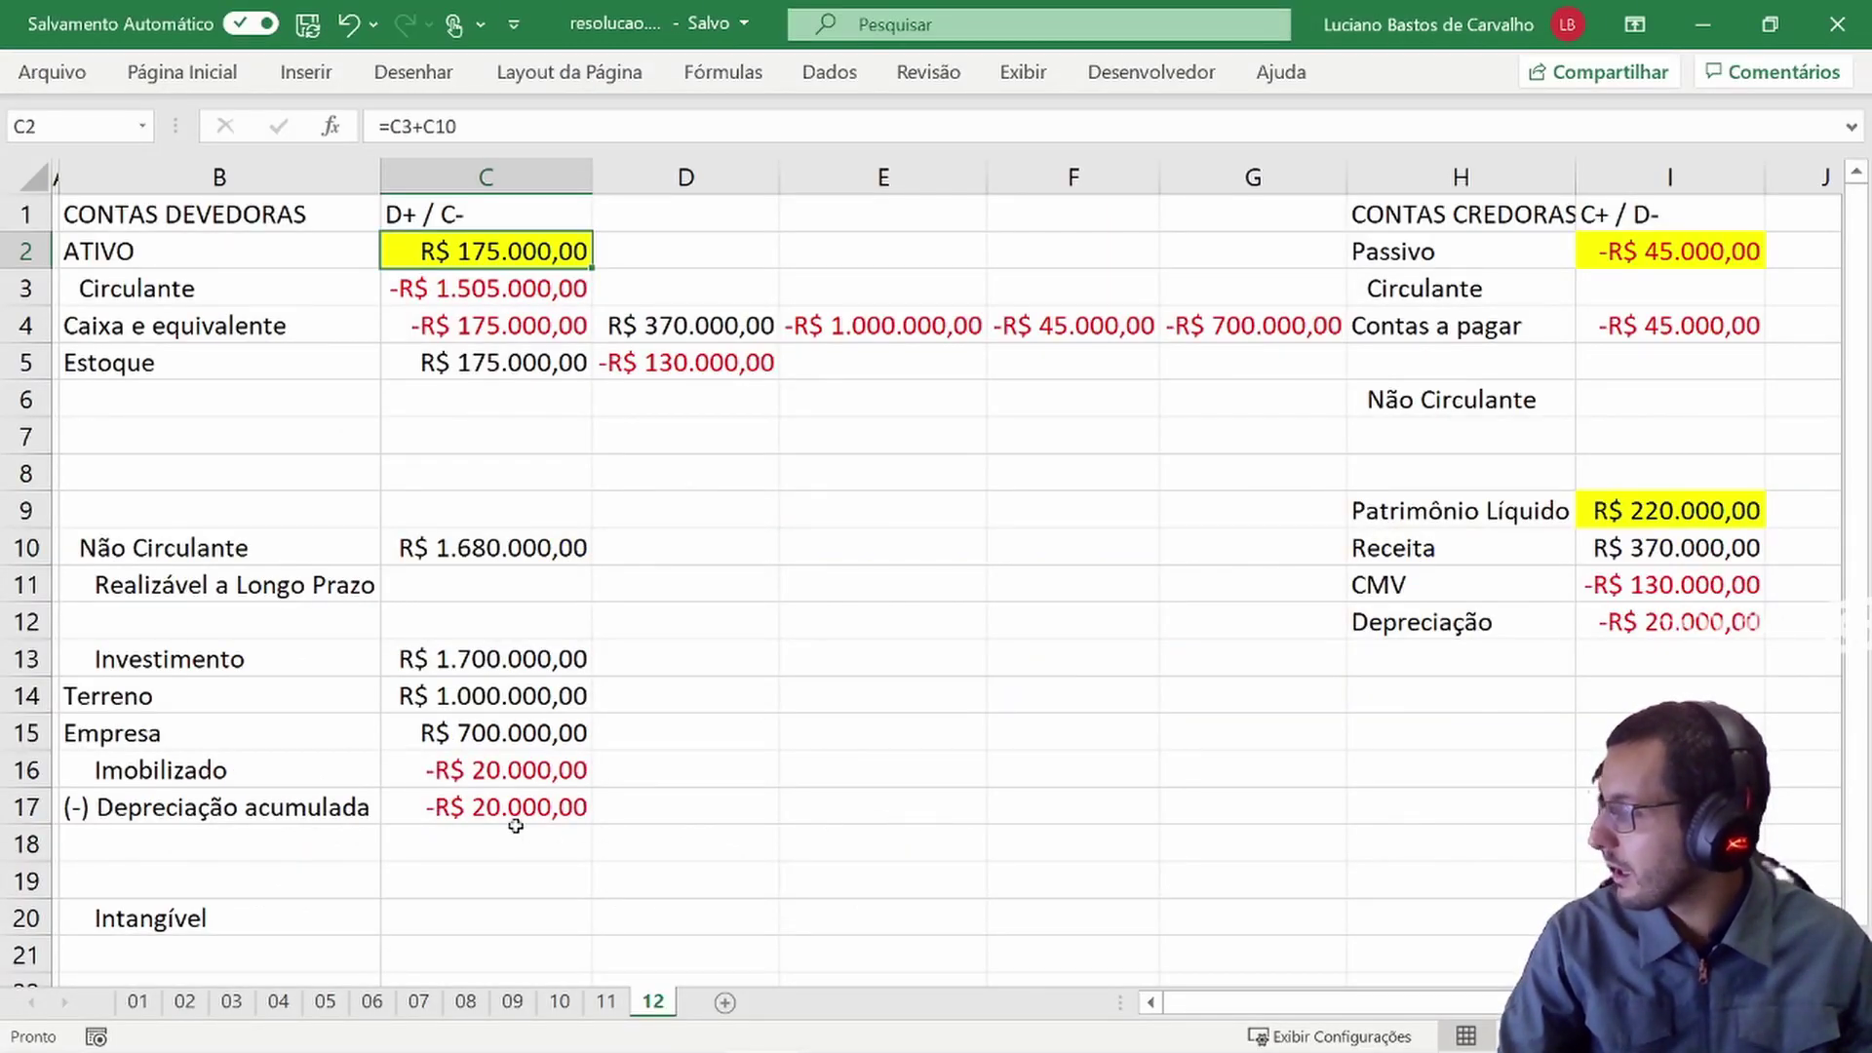
{"action": "left_click_drag", "start_coordinate": [207, 701], "coordinate": [470, 704]}
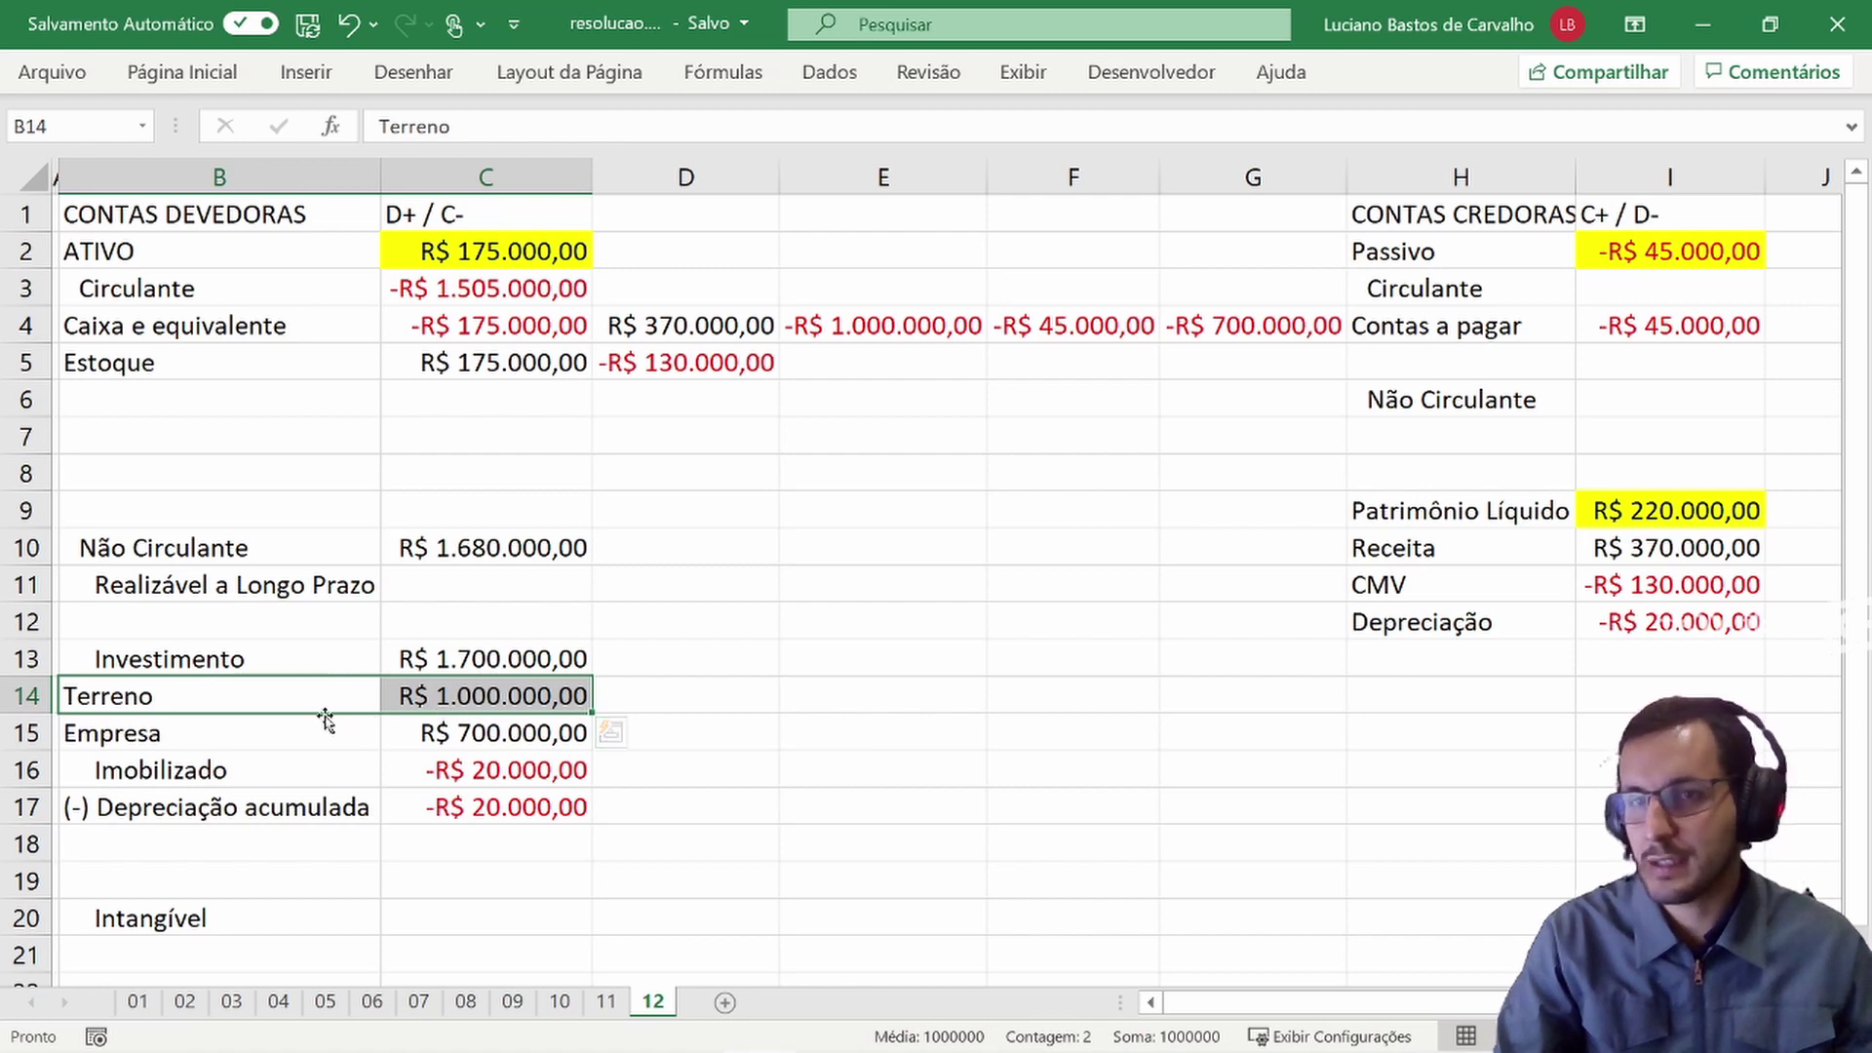
{"action": "left_click_drag", "start_coordinate": [267, 704], "coordinate": [470, 704]}
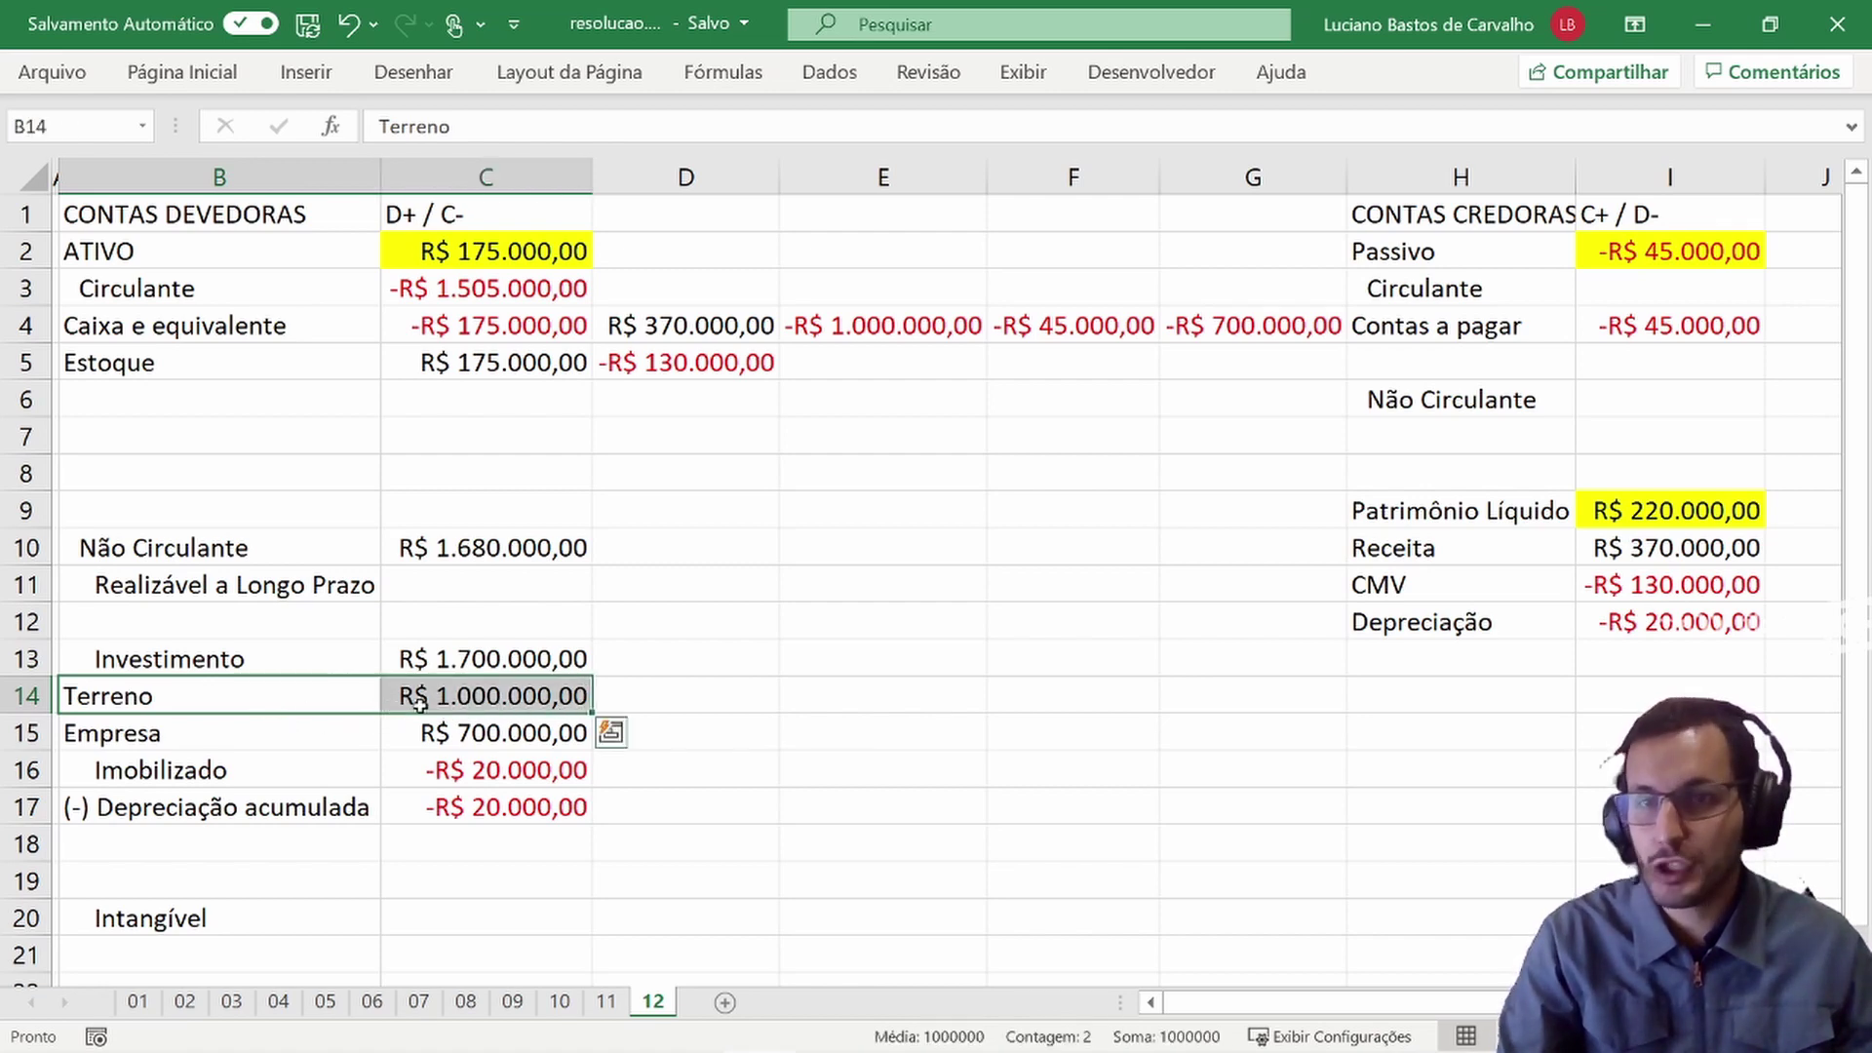
{"action": "key", "text": "alt+Tab"}
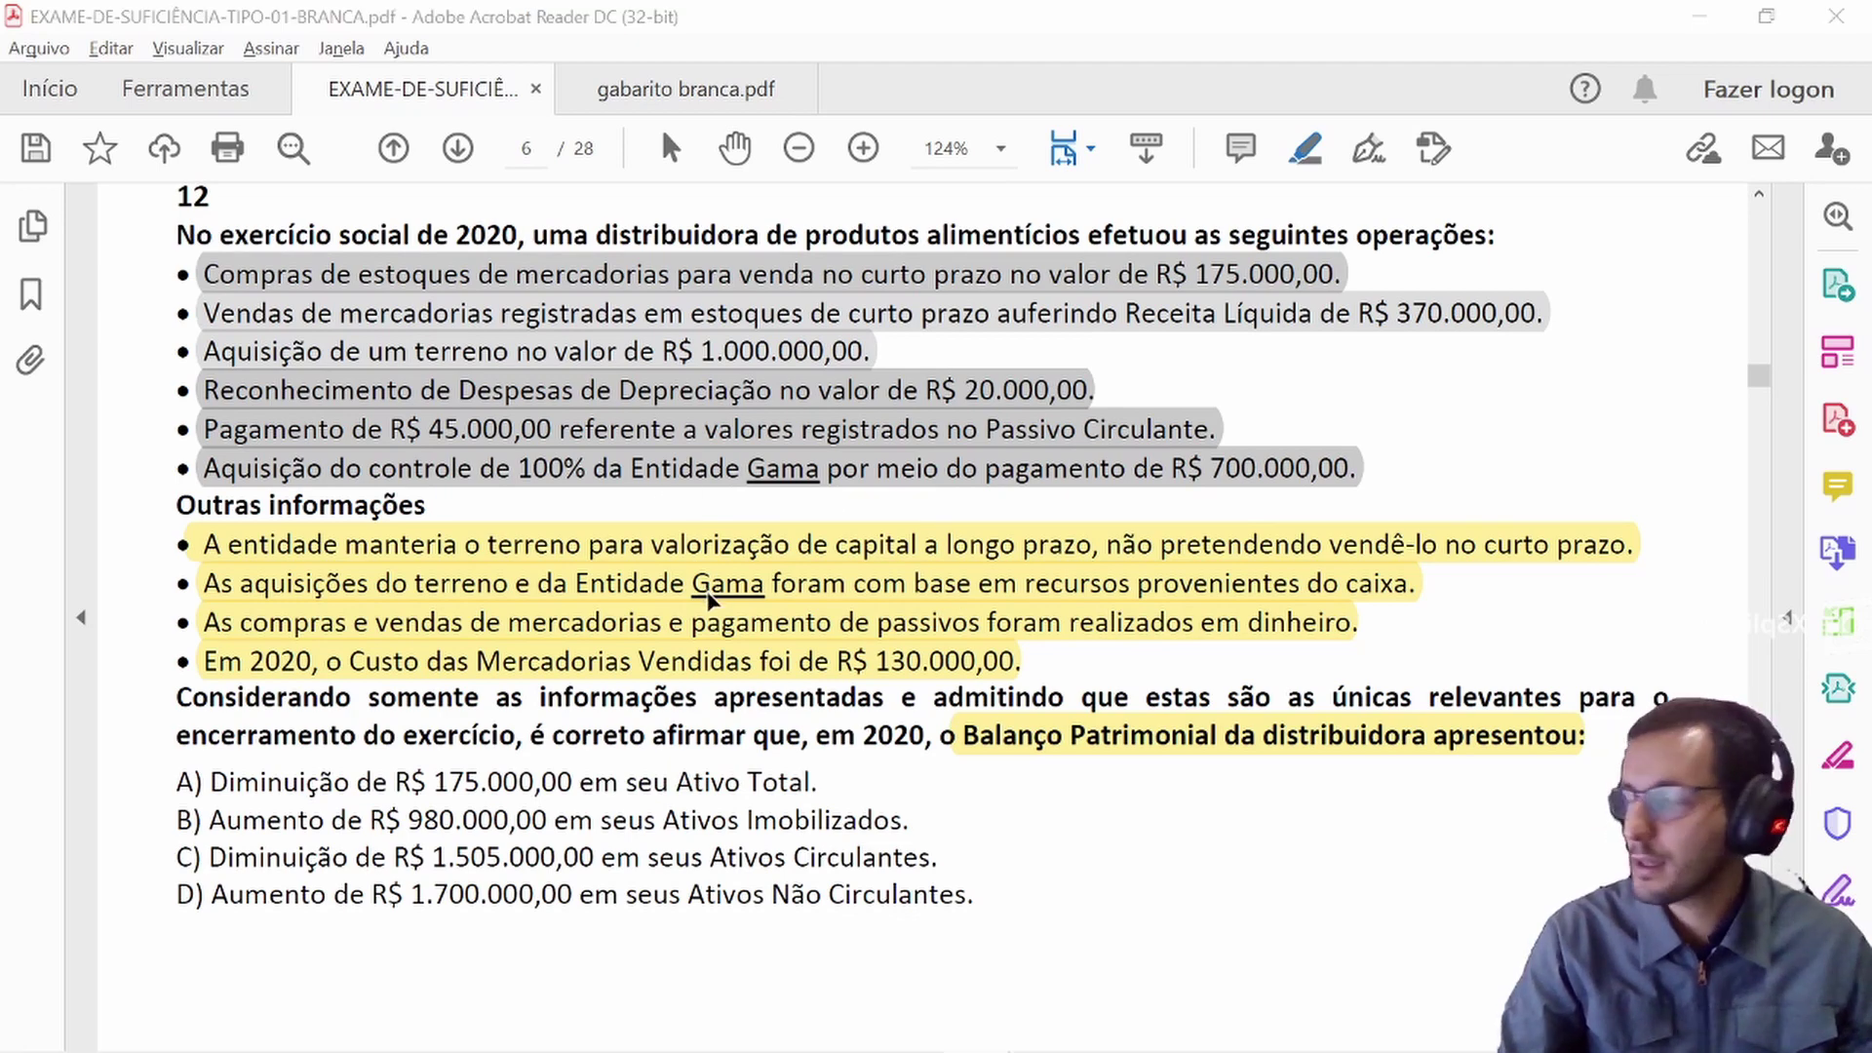
{"action": "key", "text": "alt+Tab"}
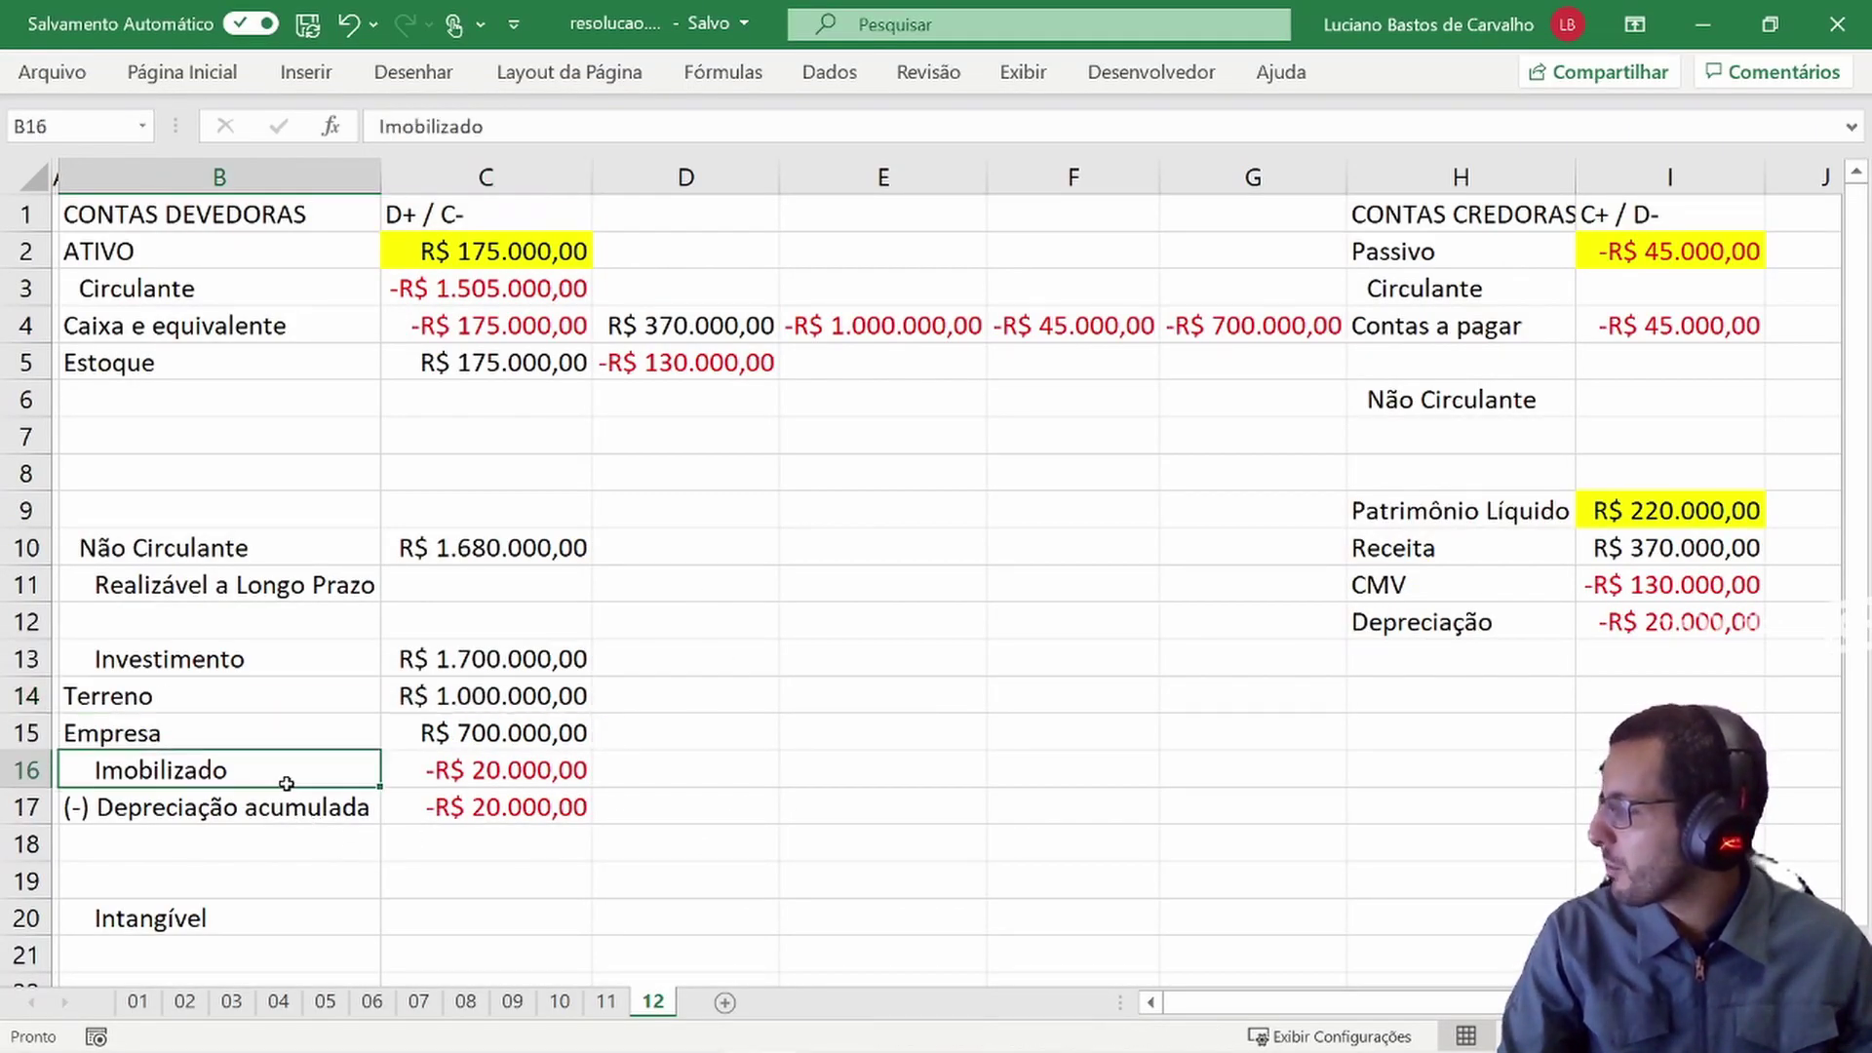
{"action": "left_click_drag", "start_coordinate": [284, 777], "coordinate": [487, 810]}
- Compare alternative C in the exam PDF with the asset-side Circulante total, and fill B3:C3 with light green
{"action": "key", "text": "alt+Tab"}
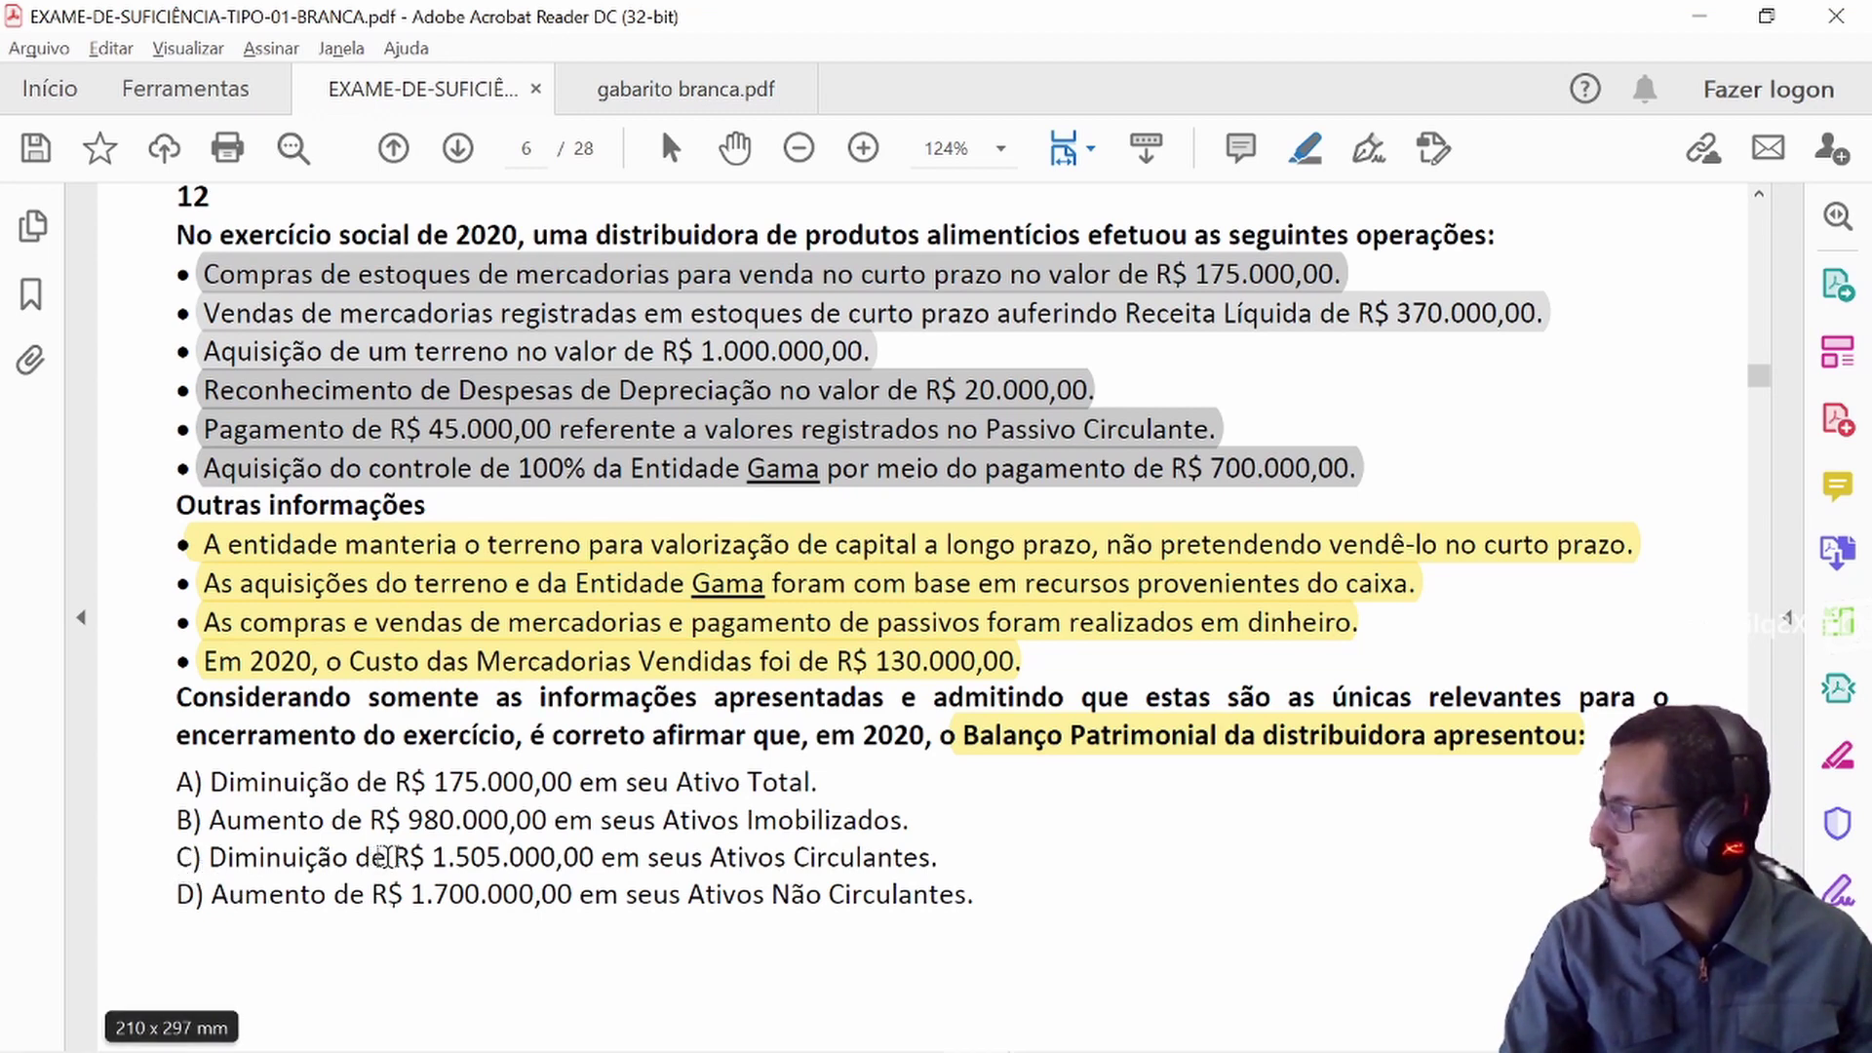
{"action": "key", "text": "alt+Tab"}
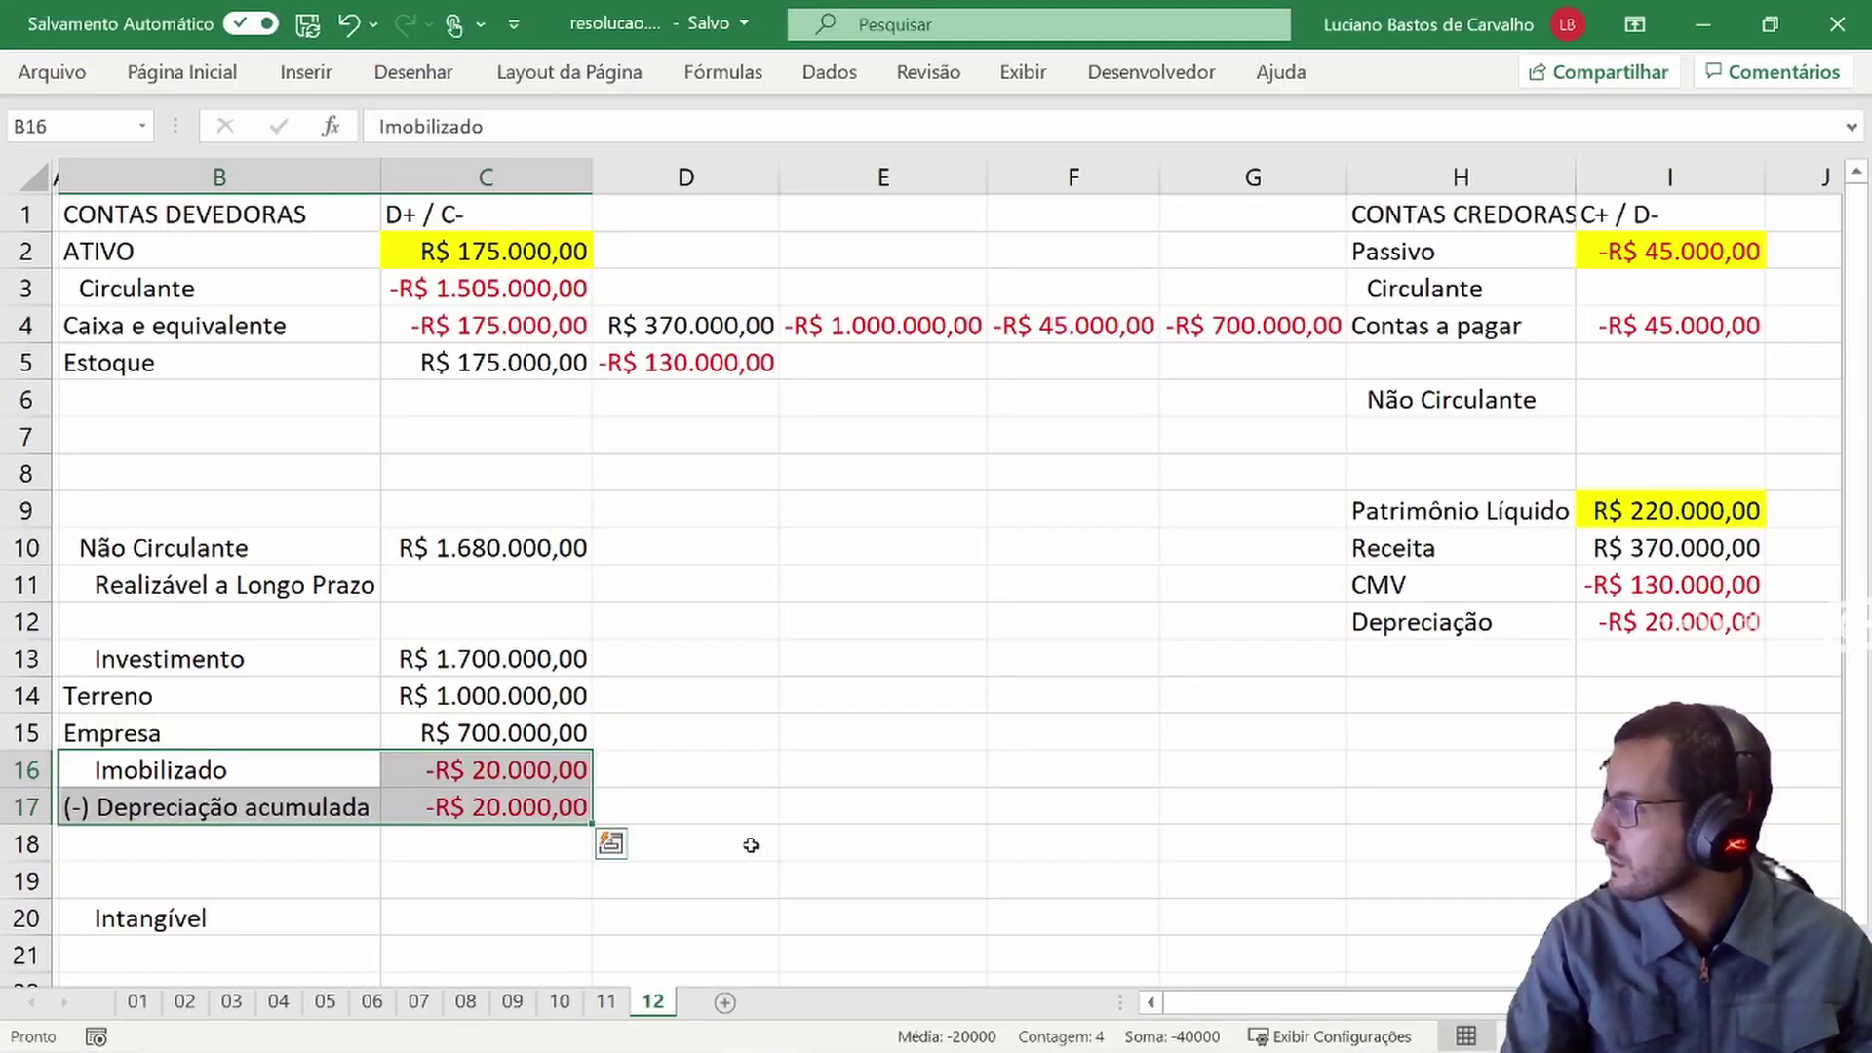
{"action": "left_click_drag", "start_coordinate": [203, 283], "coordinate": [468, 291]}
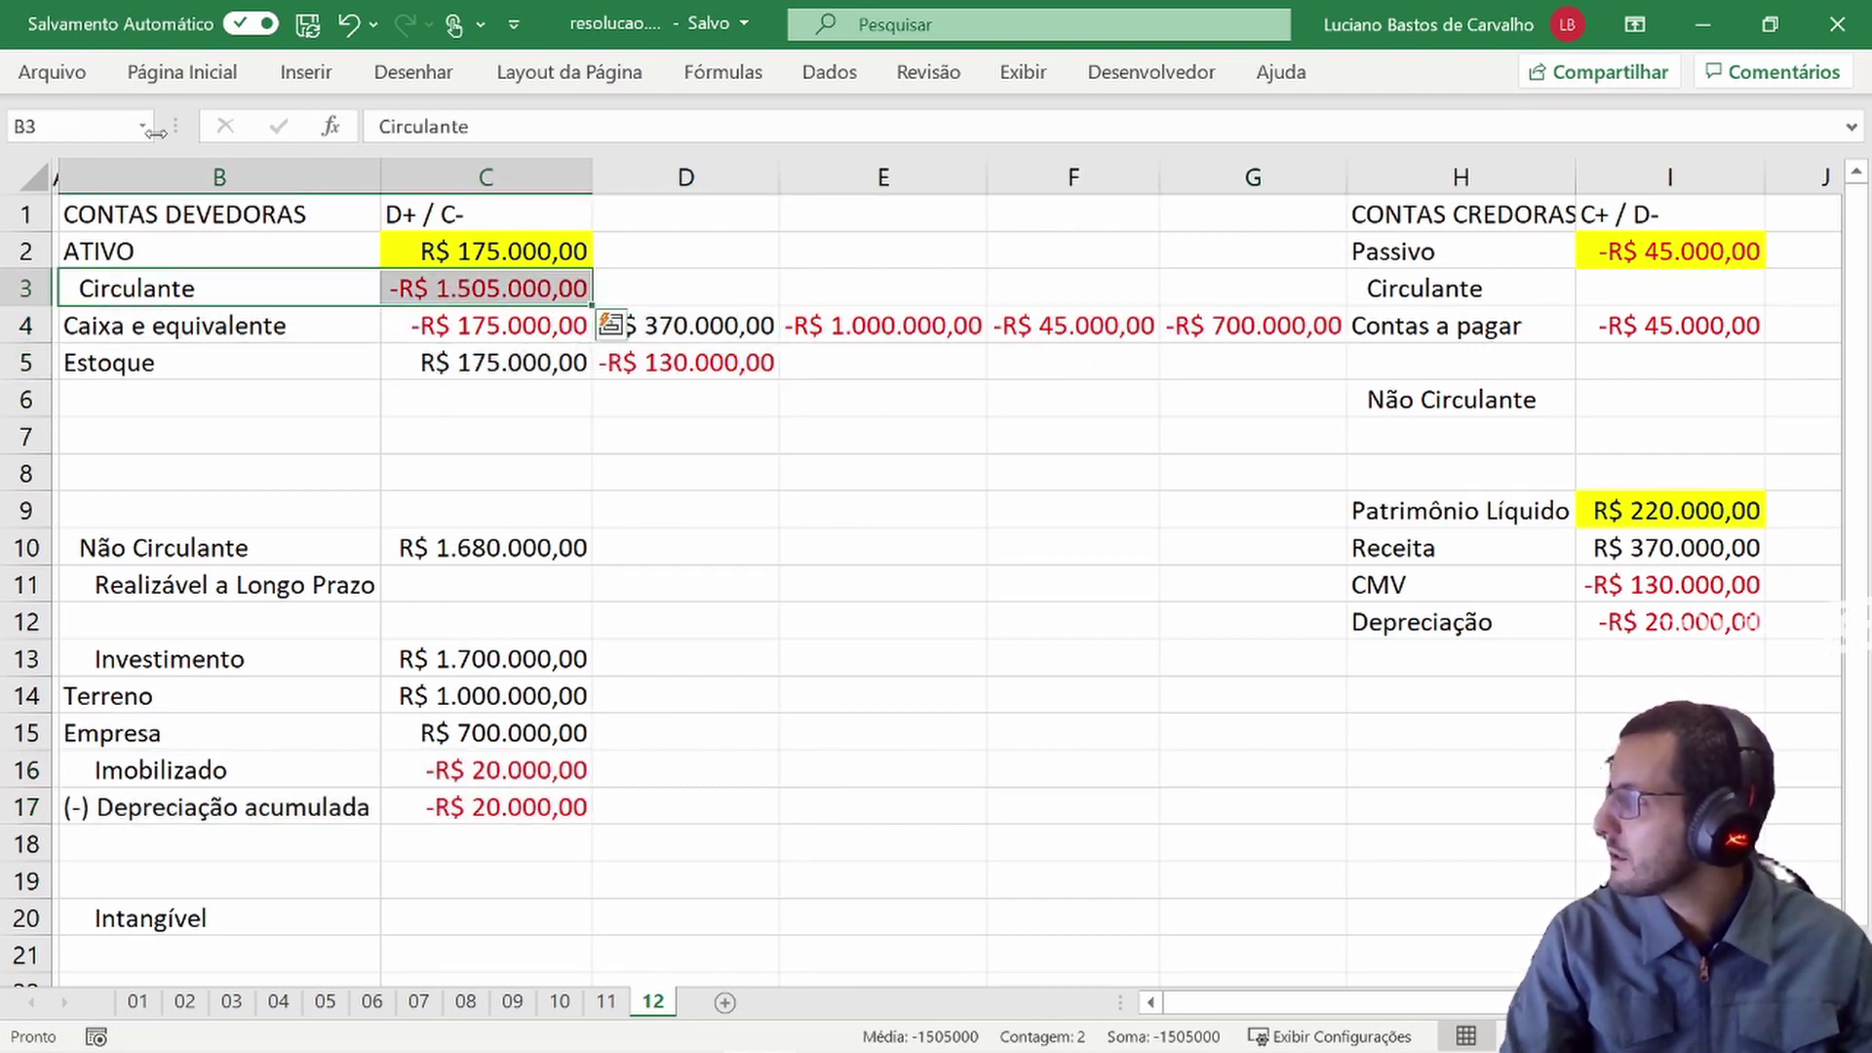
{"action": "left_click", "coordinate": [182, 72]}
{"action": "left_click", "coordinate": [420, 175]}
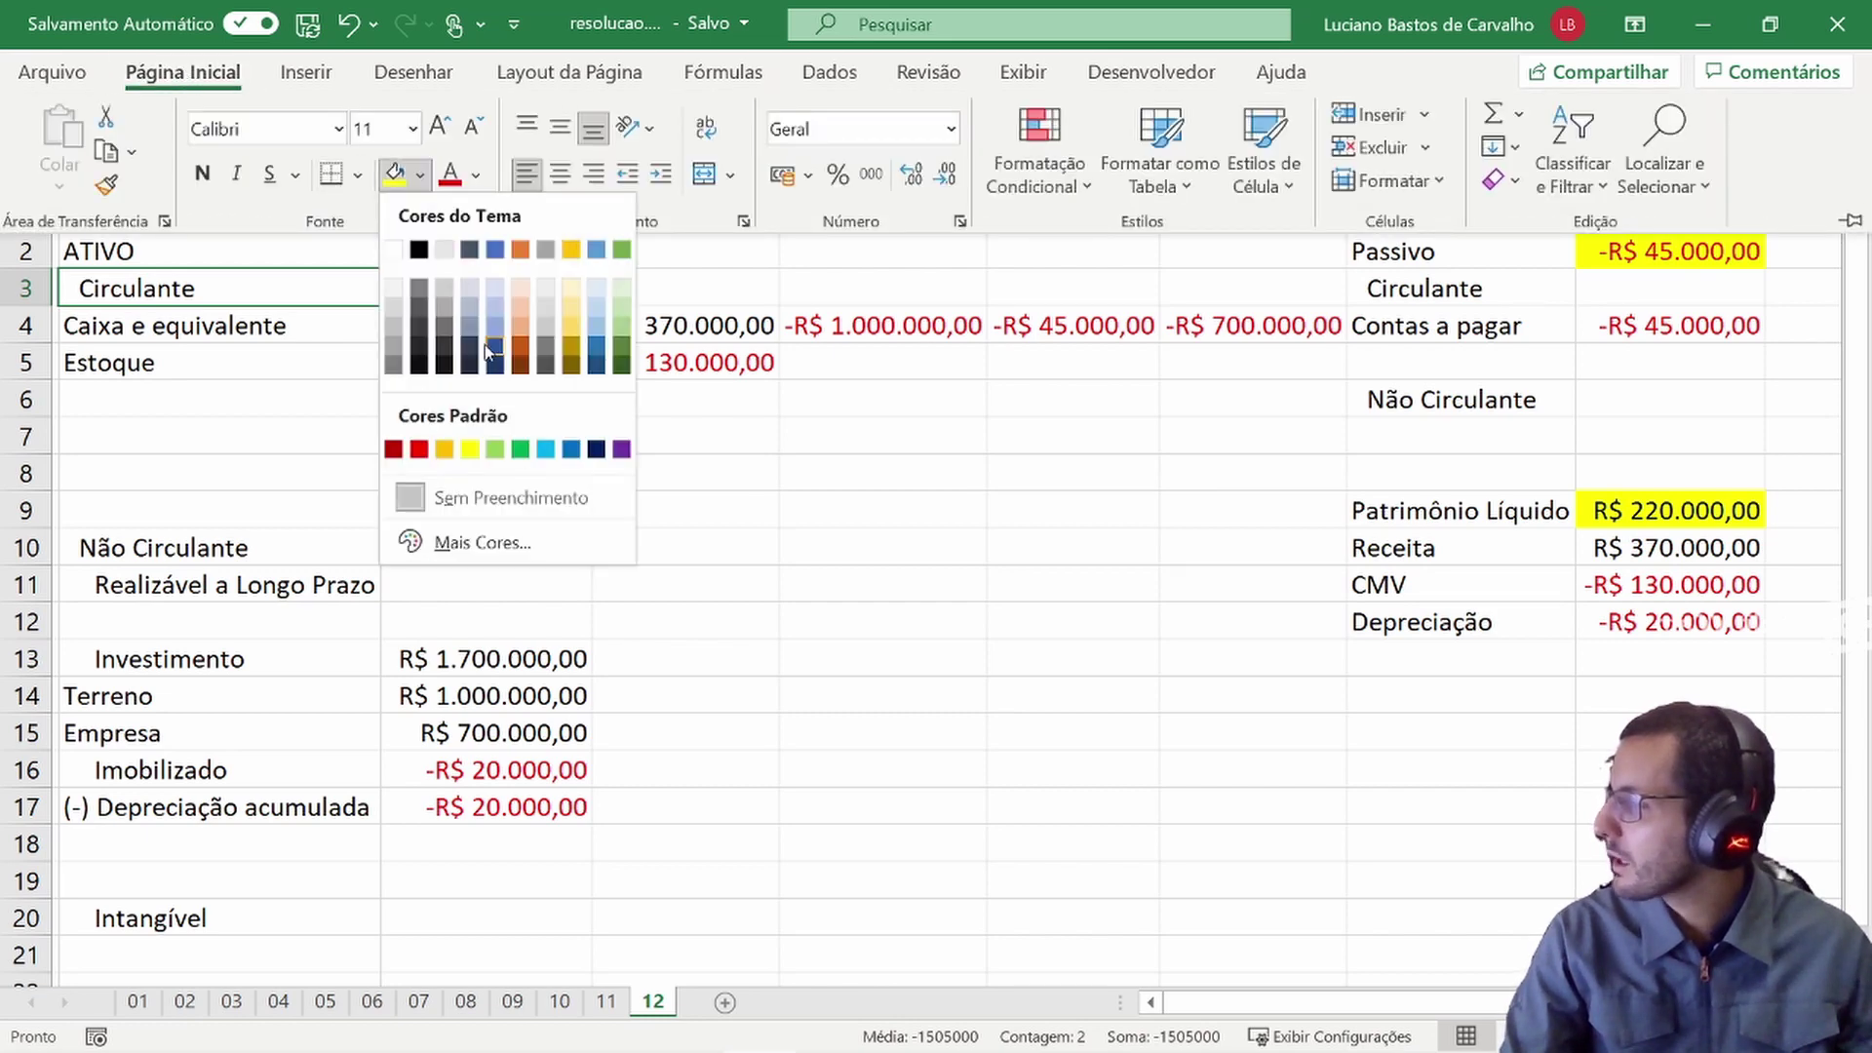
{"action": "left_click", "coordinate": [495, 448]}
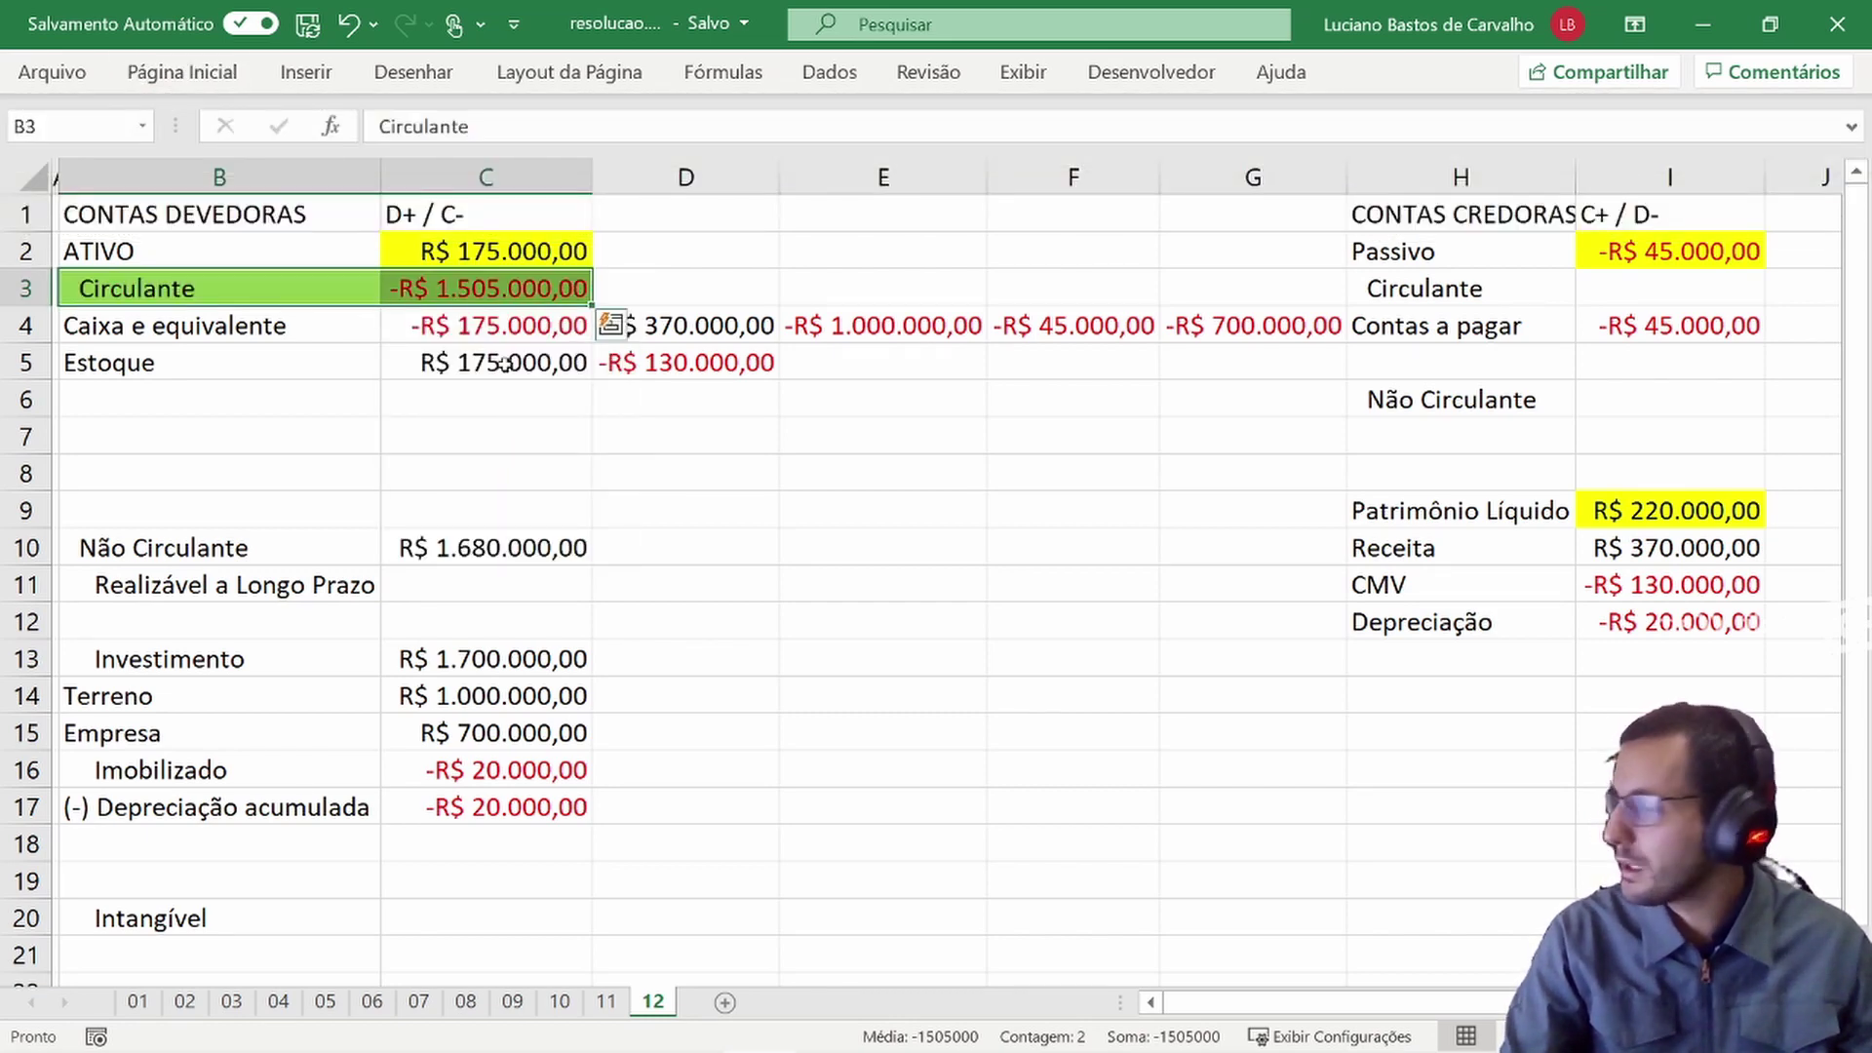
{"action": "left_click", "coordinate": [387, 429]}
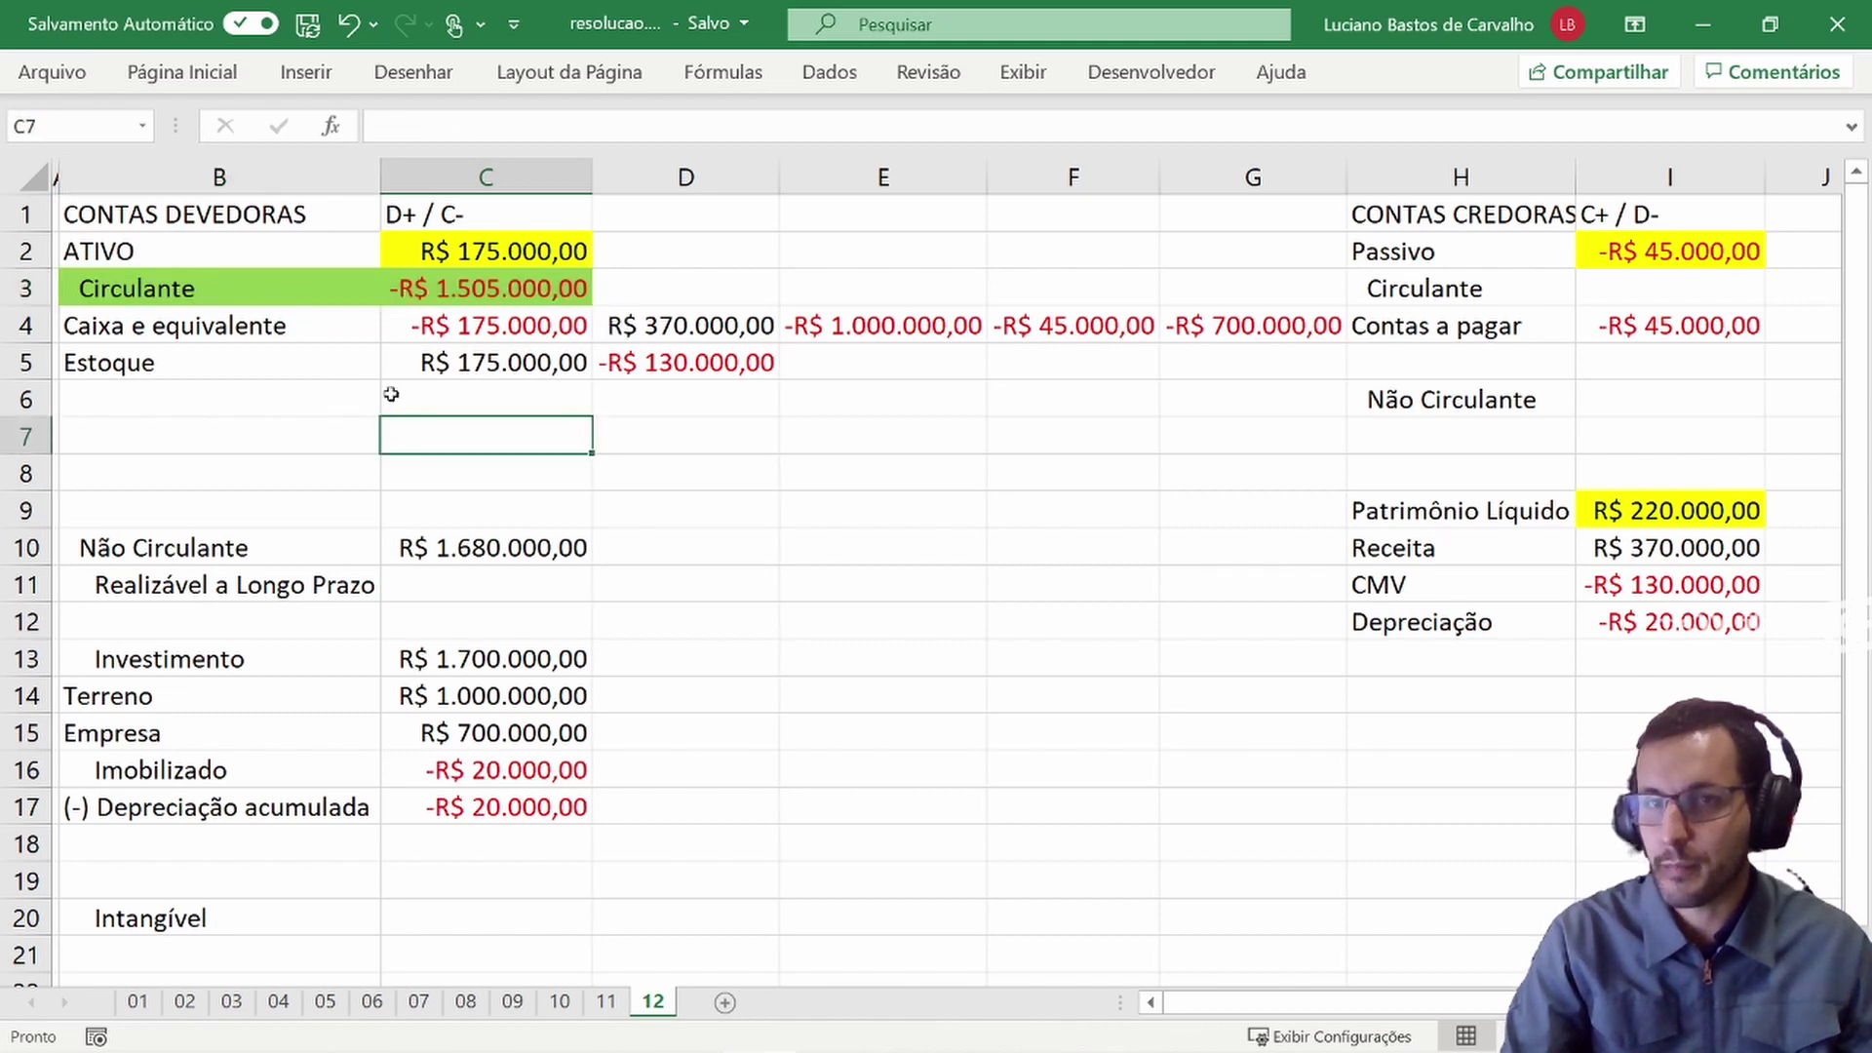
- Enlarge the balance sheet and check alternative D in the exam PDF against the Não Circulante total in C10
{"action": "scroll", "coordinate": [390, 348], "scroll_direction": "down", "scroll_amount": 1}
{"action": "scroll", "coordinate": [439, 378], "scroll_direction": "right", "scroll_amount": 1}
{"action": "scroll", "coordinate": [507, 458], "scroll_direction": "up", "scroll_amount": 1}
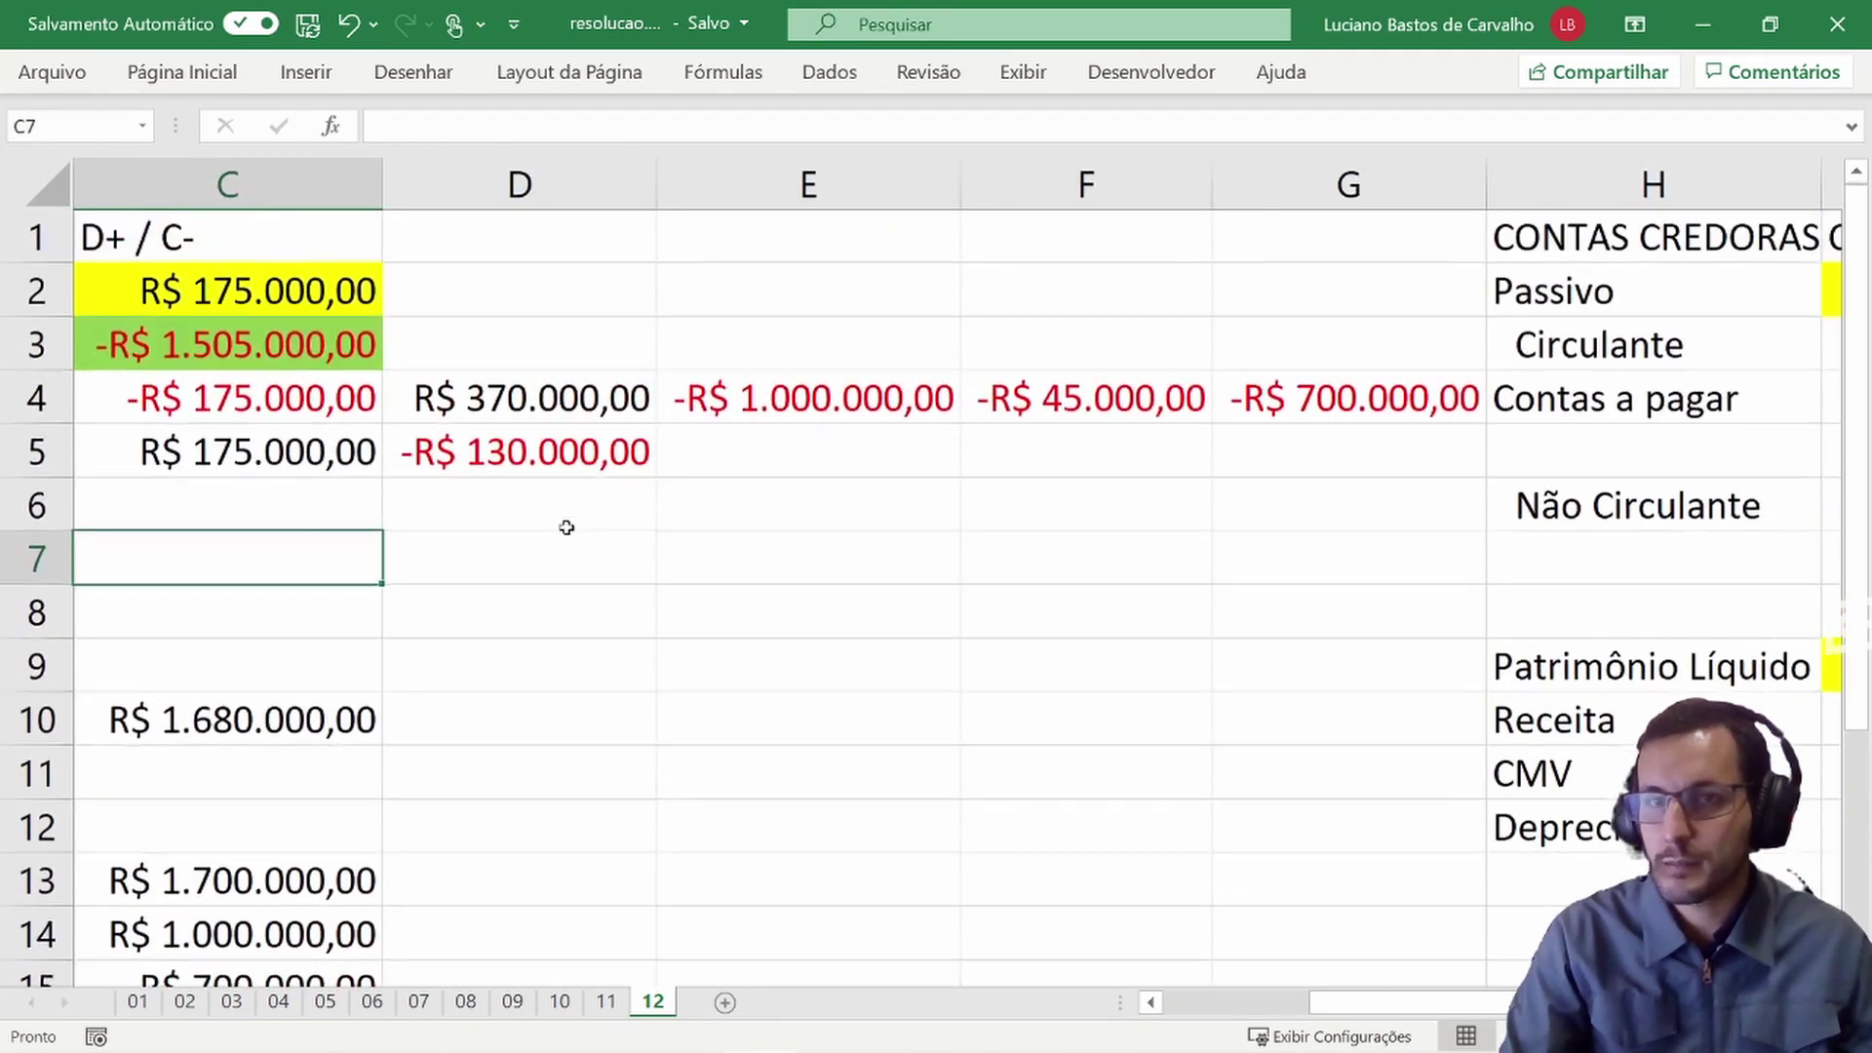
{"action": "scroll", "coordinate": [564, 526], "scroll_direction": "up", "scroll_amount": 3, "text": "ctrl"}
{"action": "left_click_drag", "start_coordinate": [1378, 1002], "coordinate": [1209, 1005]}
{"action": "scroll", "coordinate": [952, 714], "scroll_direction": "down", "scroll_amount": 2}
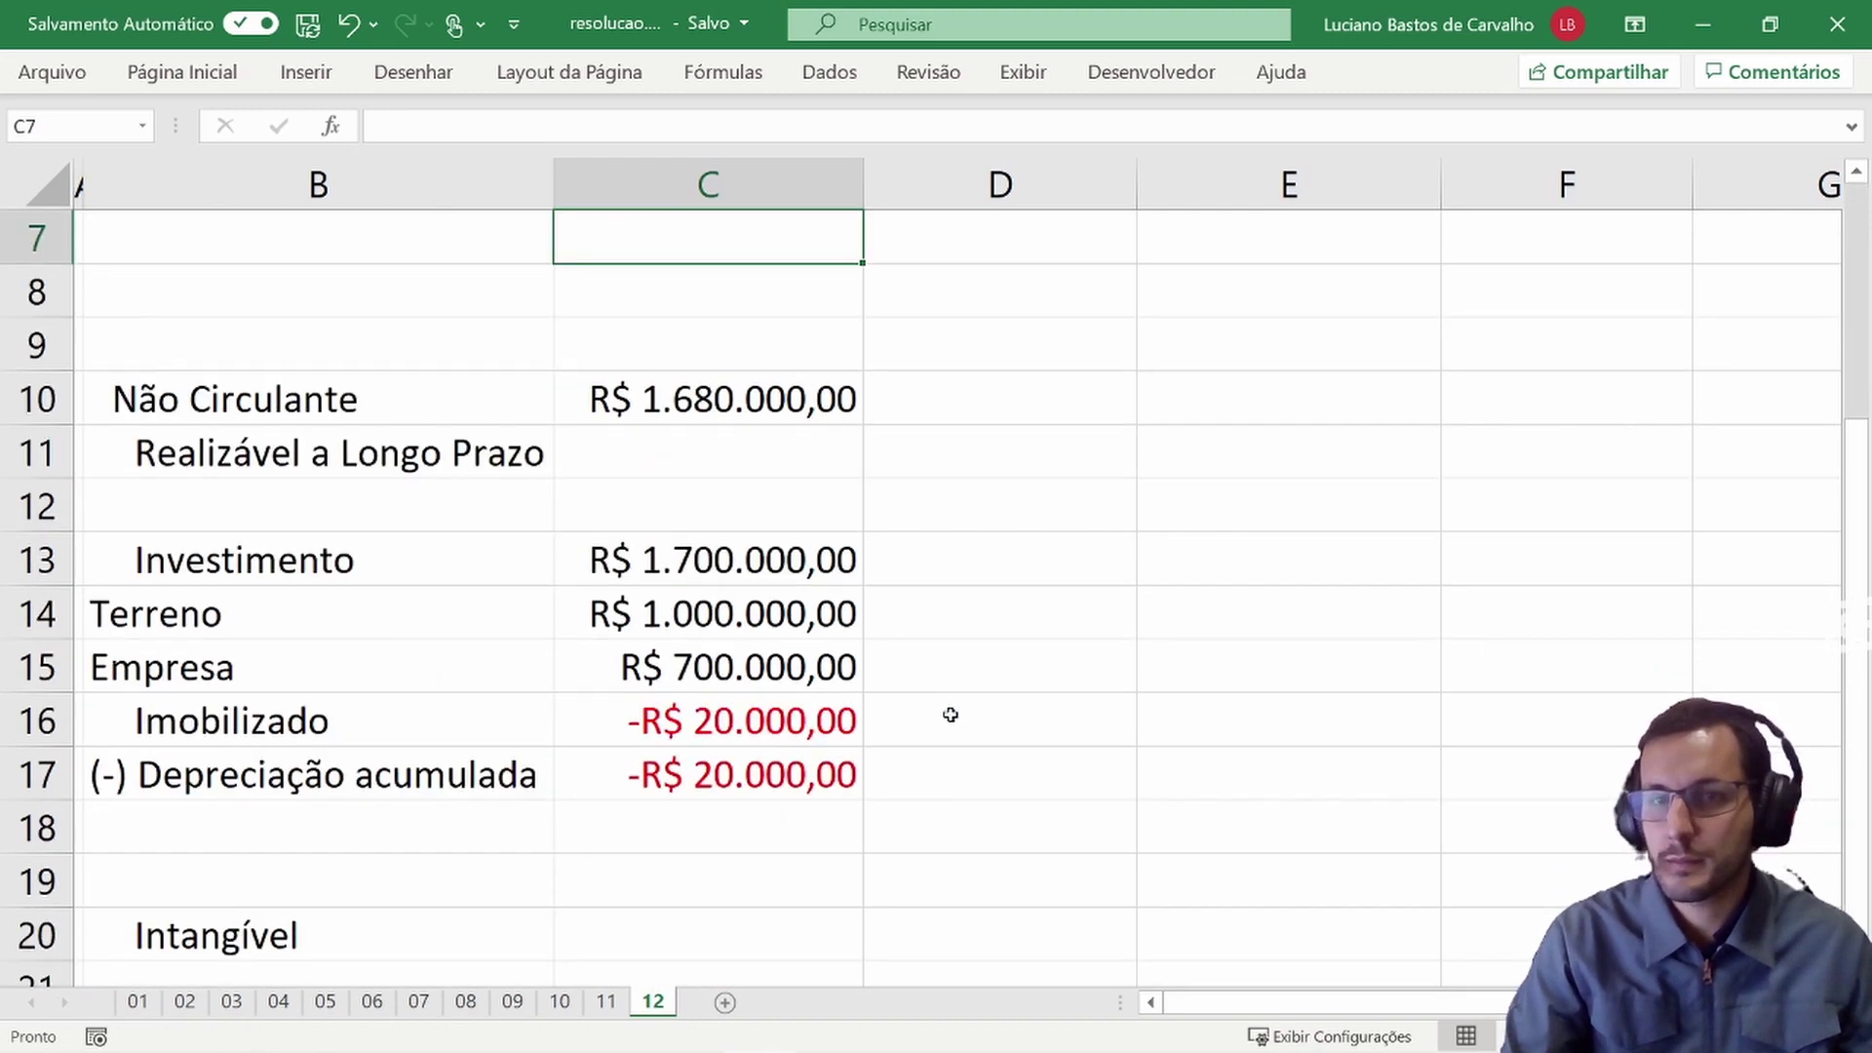
{"action": "scroll", "coordinate": [951, 715], "scroll_direction": "up", "scroll_amount": 2}
{"action": "key", "text": "alt+Tab"}
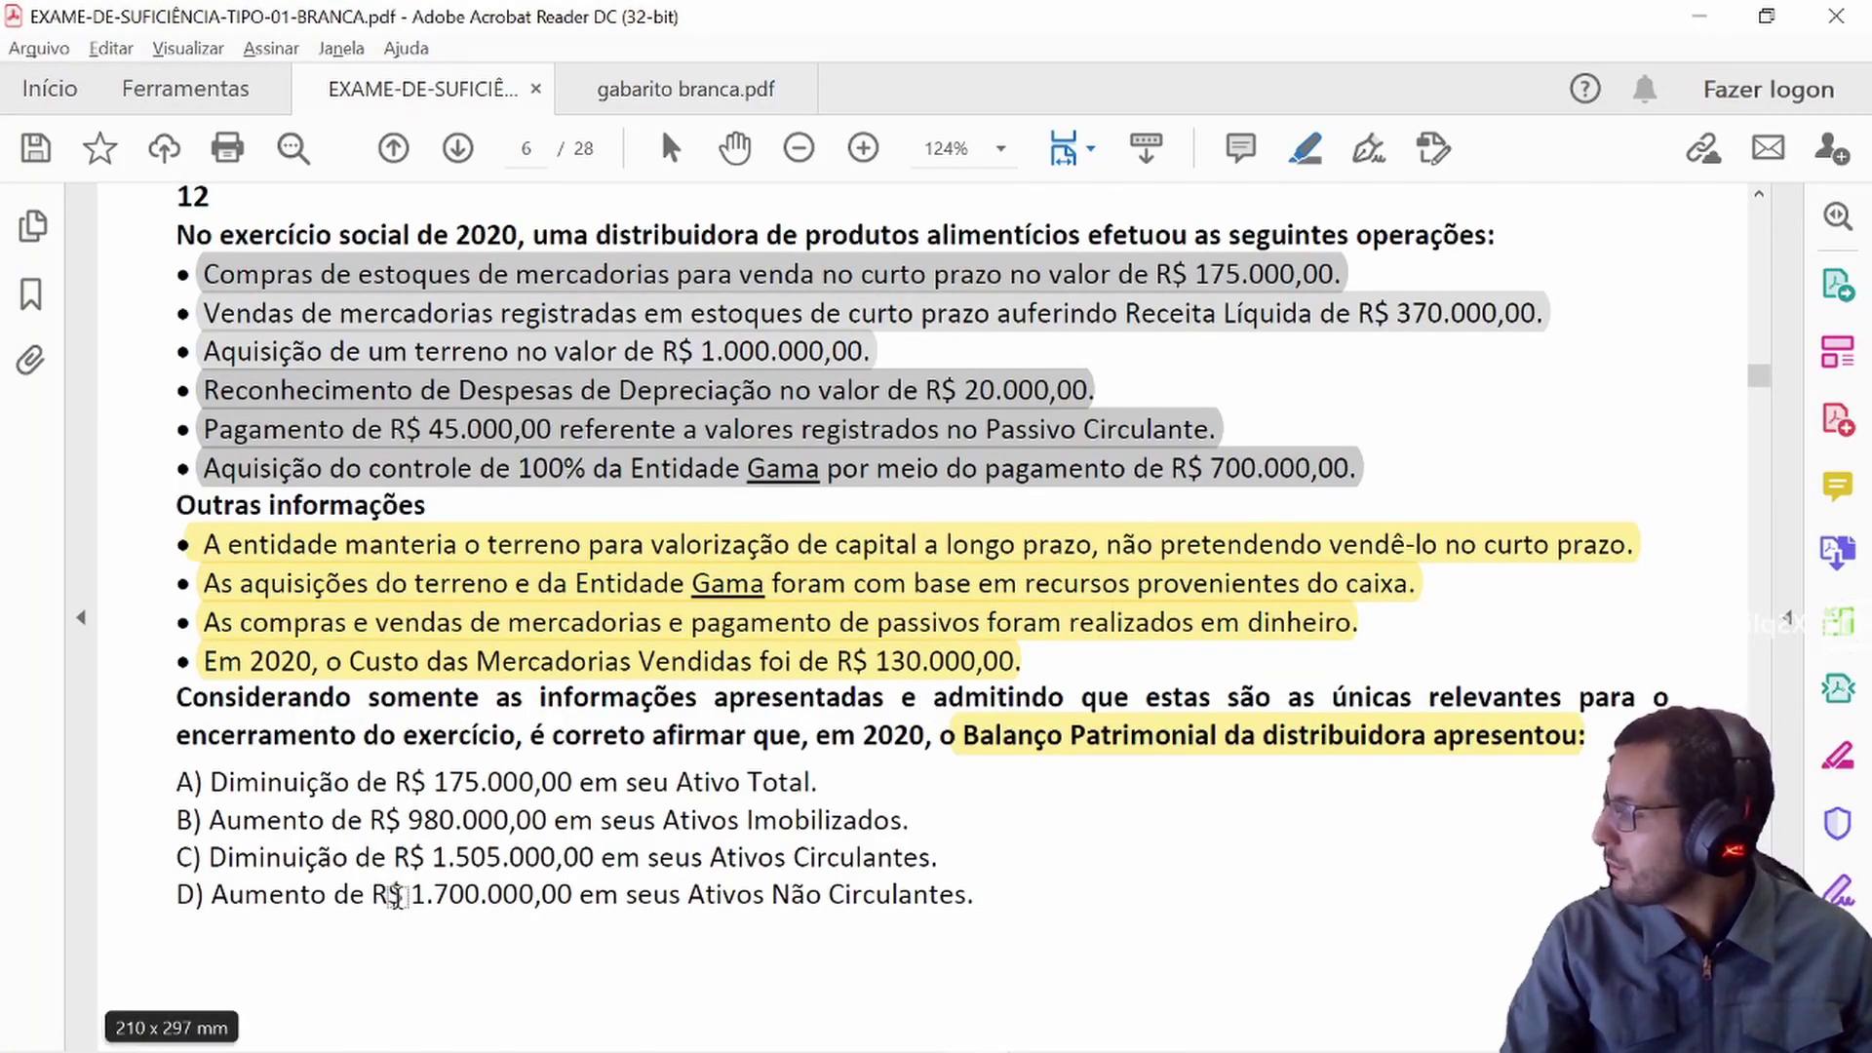
{"action": "key", "text": "alt+Tab"}
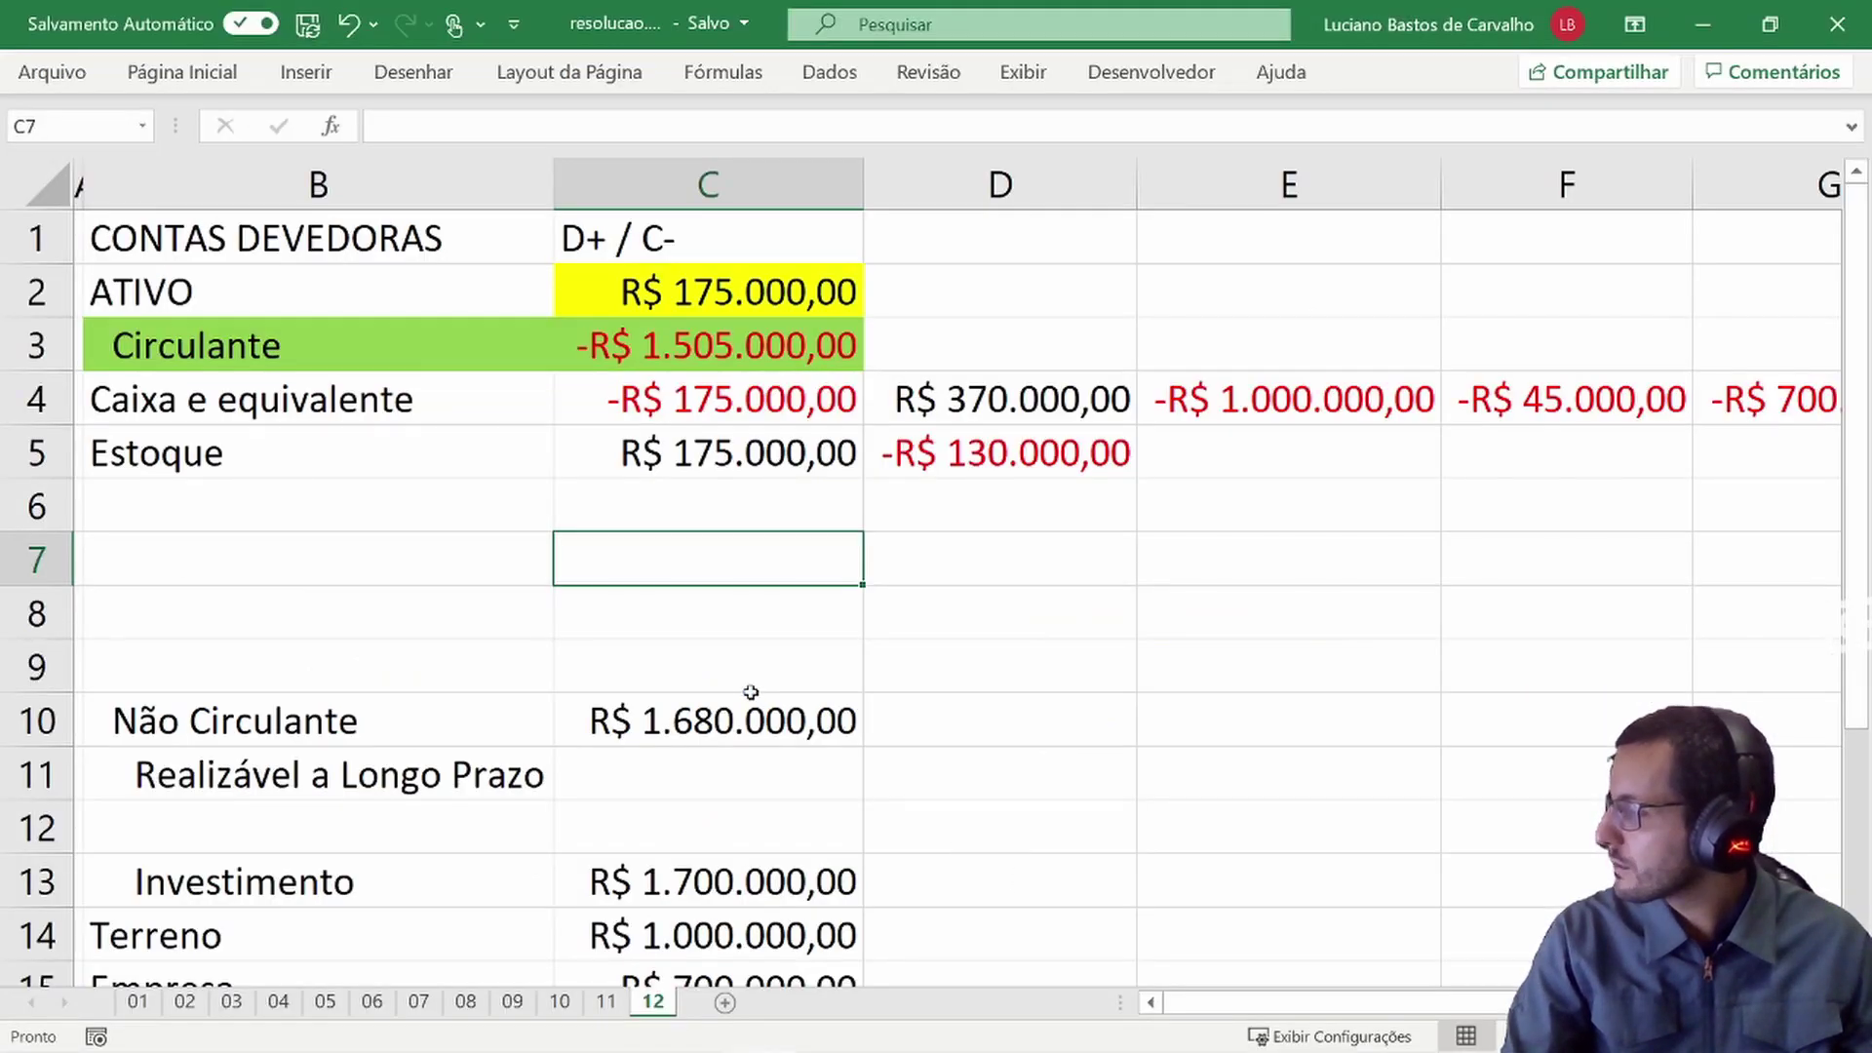
{"action": "scroll", "coordinate": [751, 692], "scroll_direction": "down", "scroll_amount": 3}
{"action": "scroll", "coordinate": [748, 627], "scroll_direction": "up", "scroll_amount": 1}
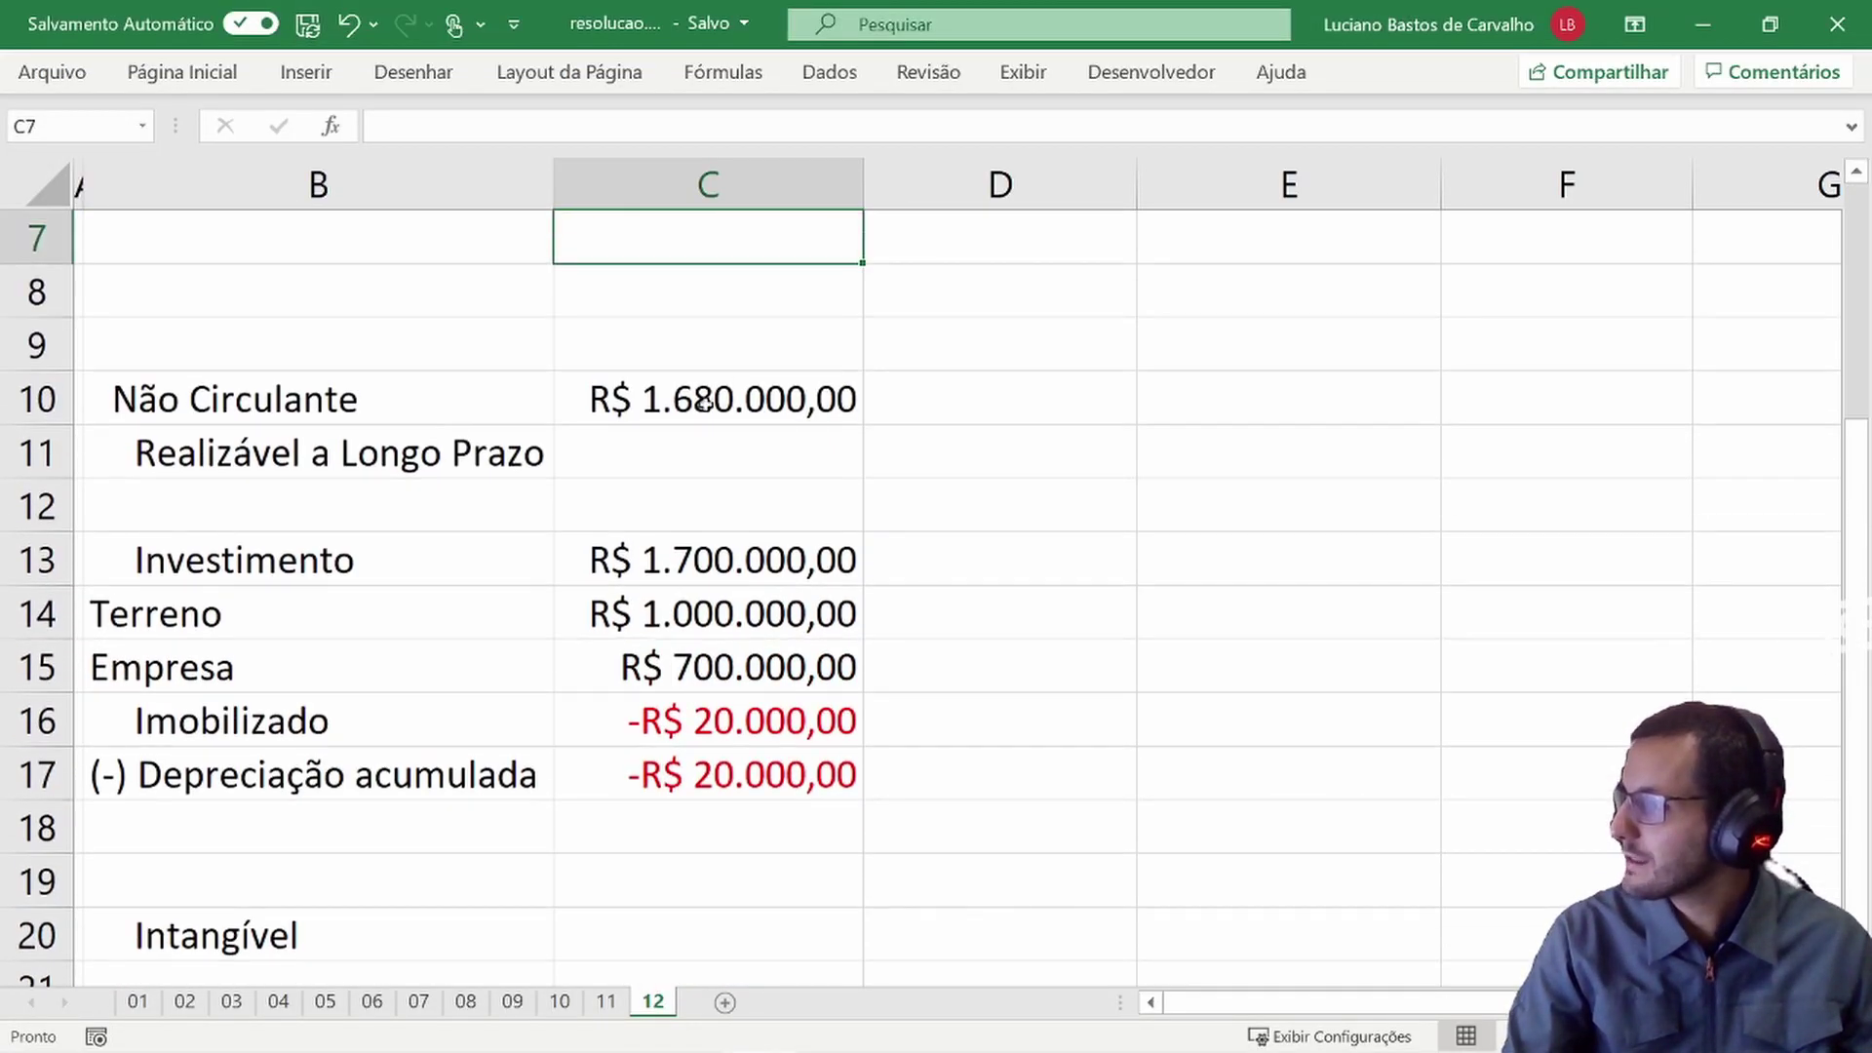
{"action": "left_click", "coordinate": [703, 402]}
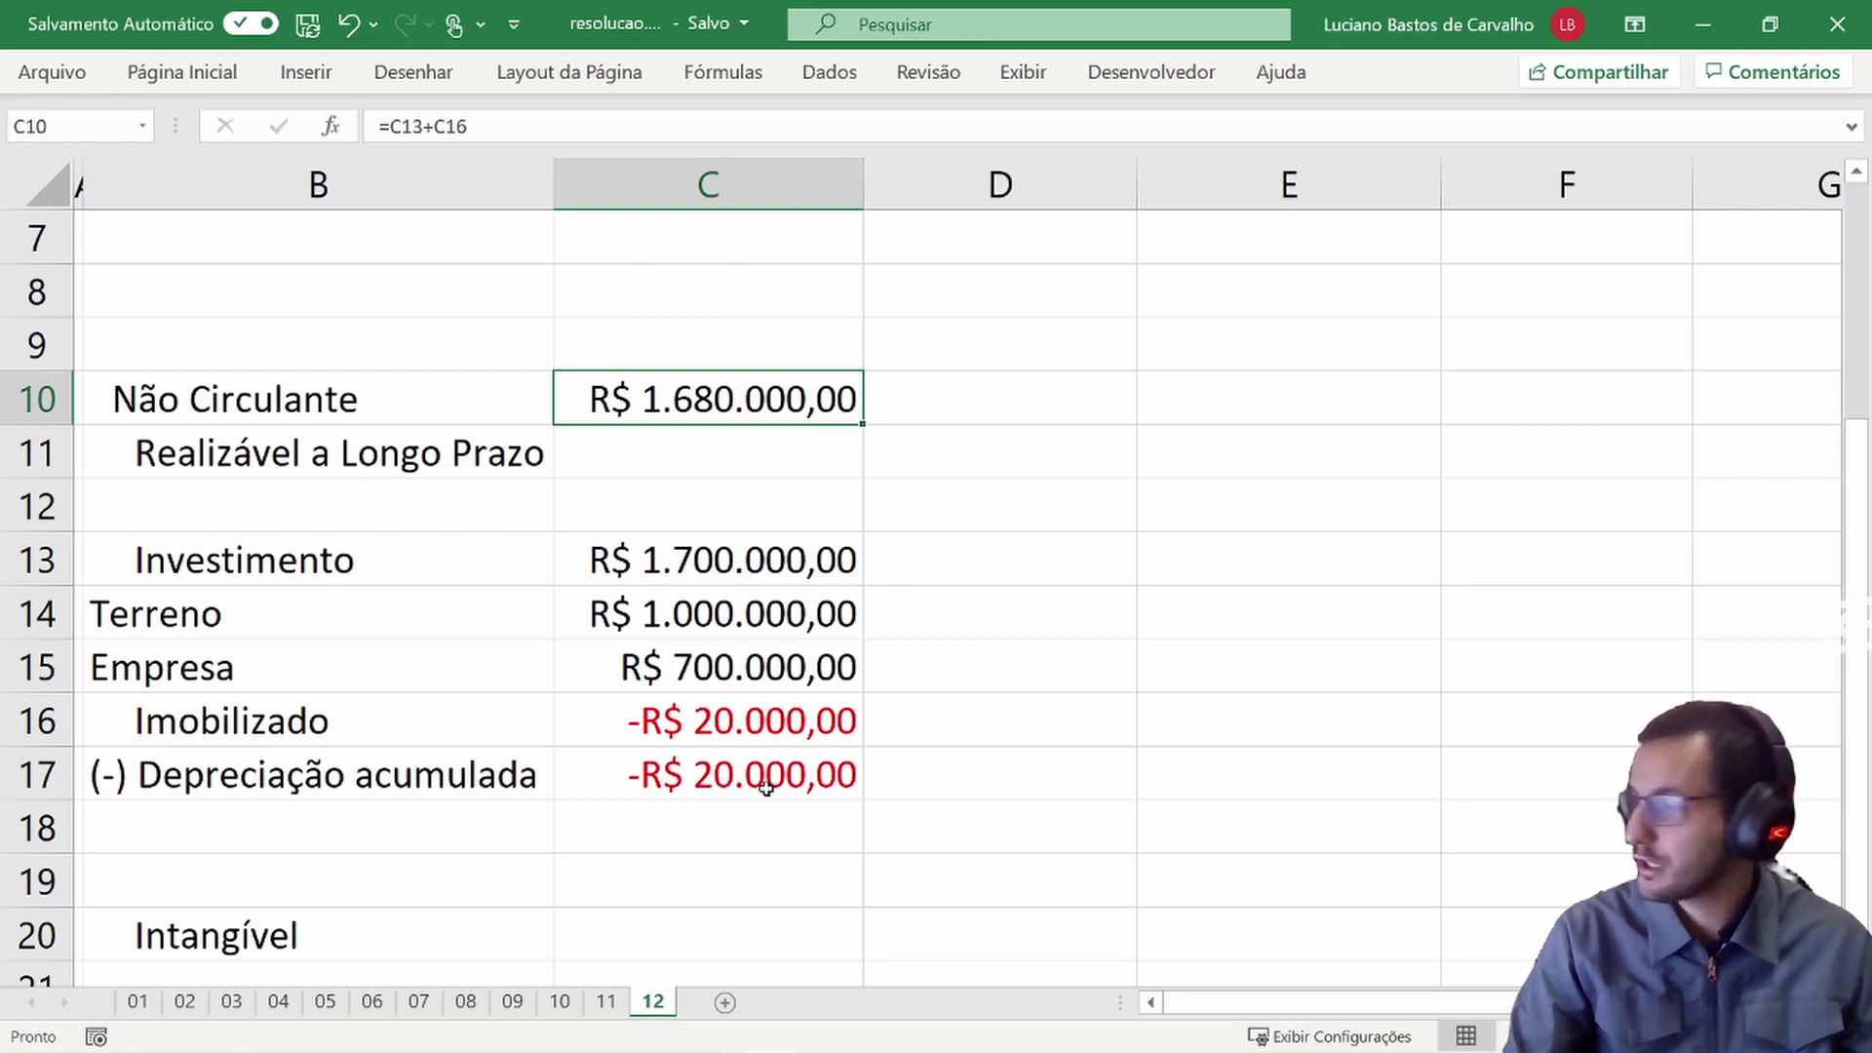
- Try clearing the Imobilizado and Depreciação acumulada amounts in C16:C17 to test the Não Circulante total, and undo the deletion
{"action": "left_click", "coordinate": [708, 739]}
{"action": "left_click", "coordinate": [702, 770], "text": "shift"}
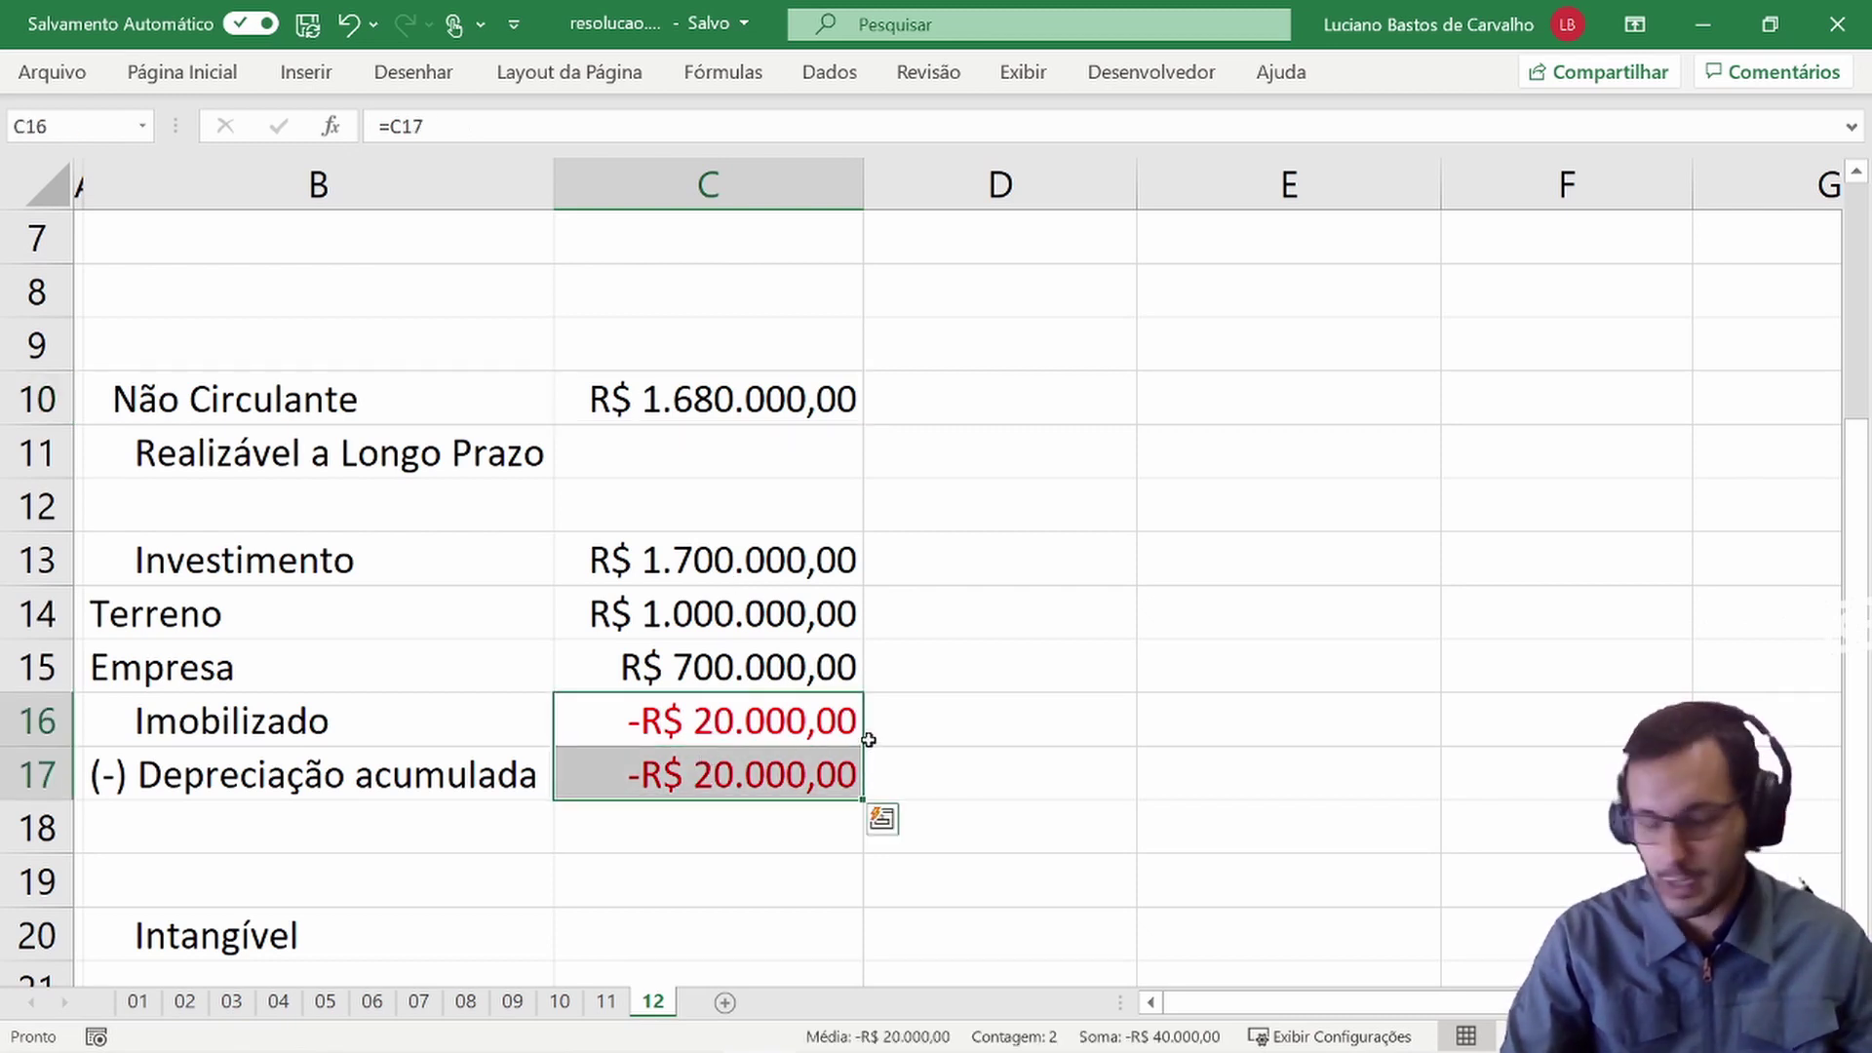
{"action": "key", "text": "Delete"}
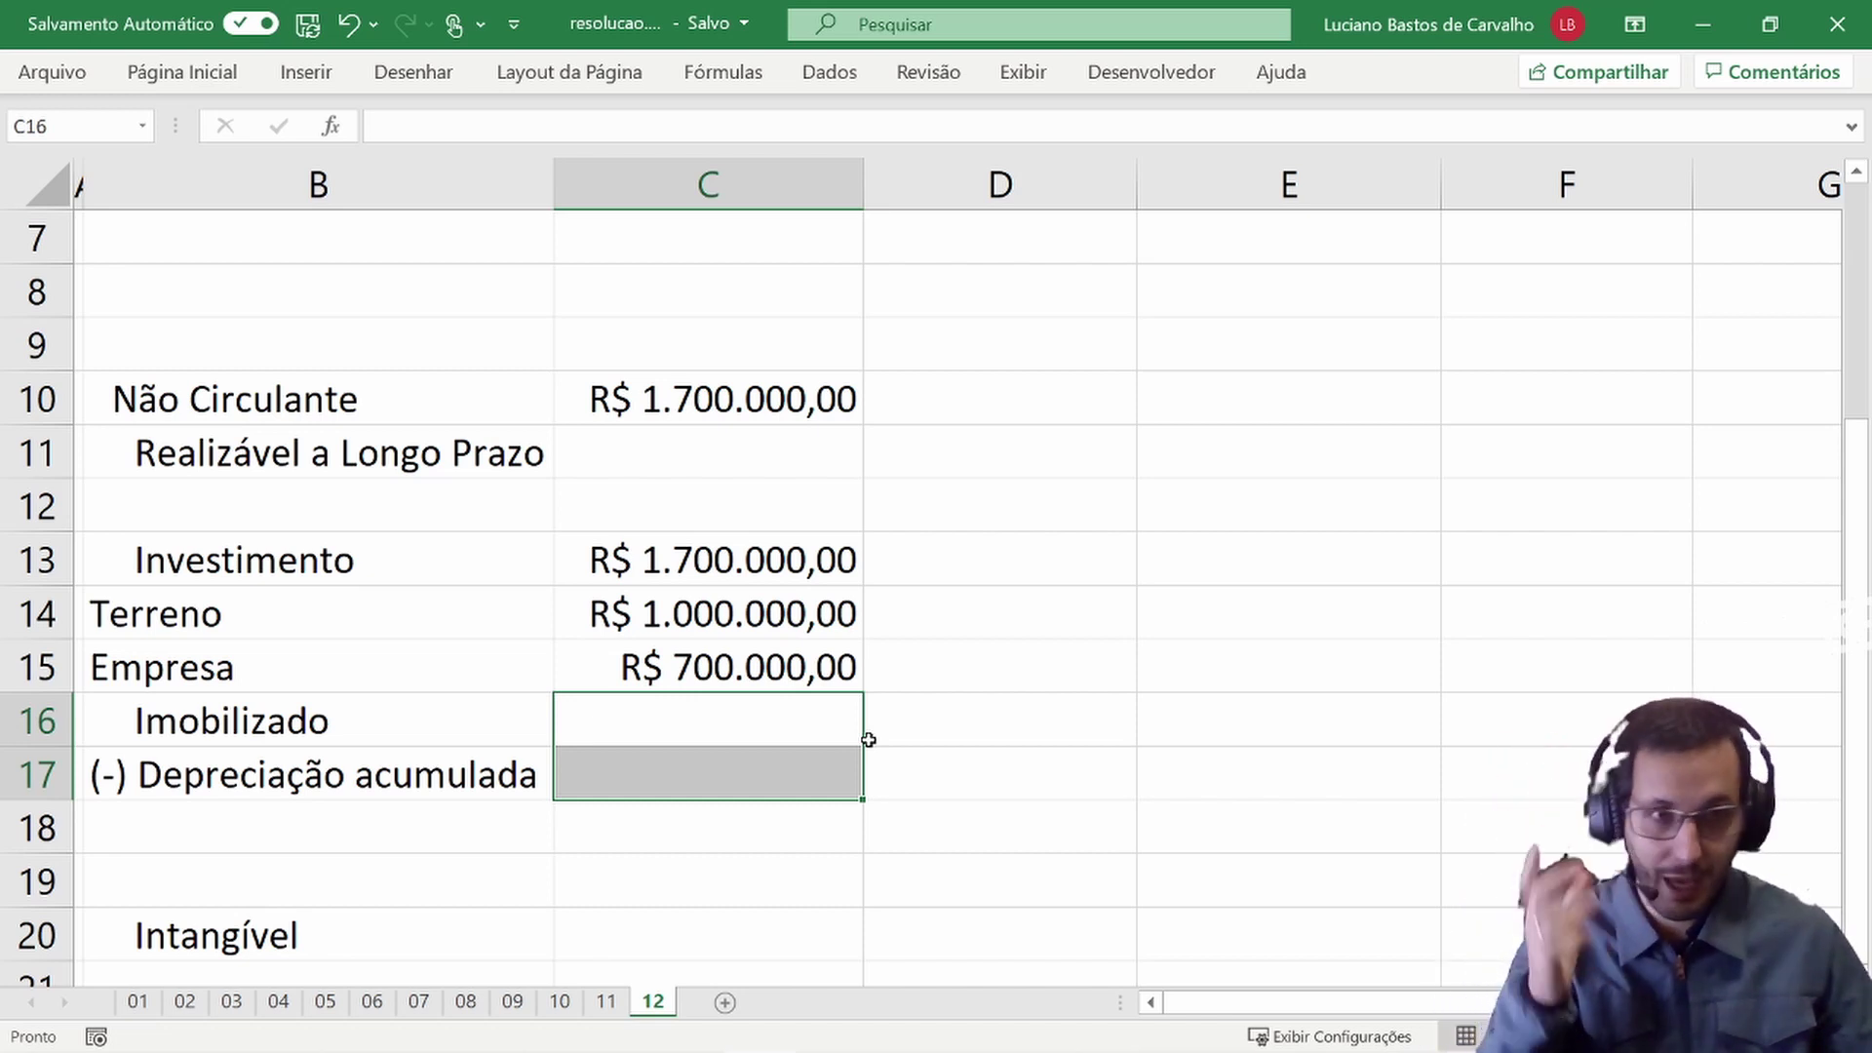
{"action": "key", "text": "ctrl+z"}
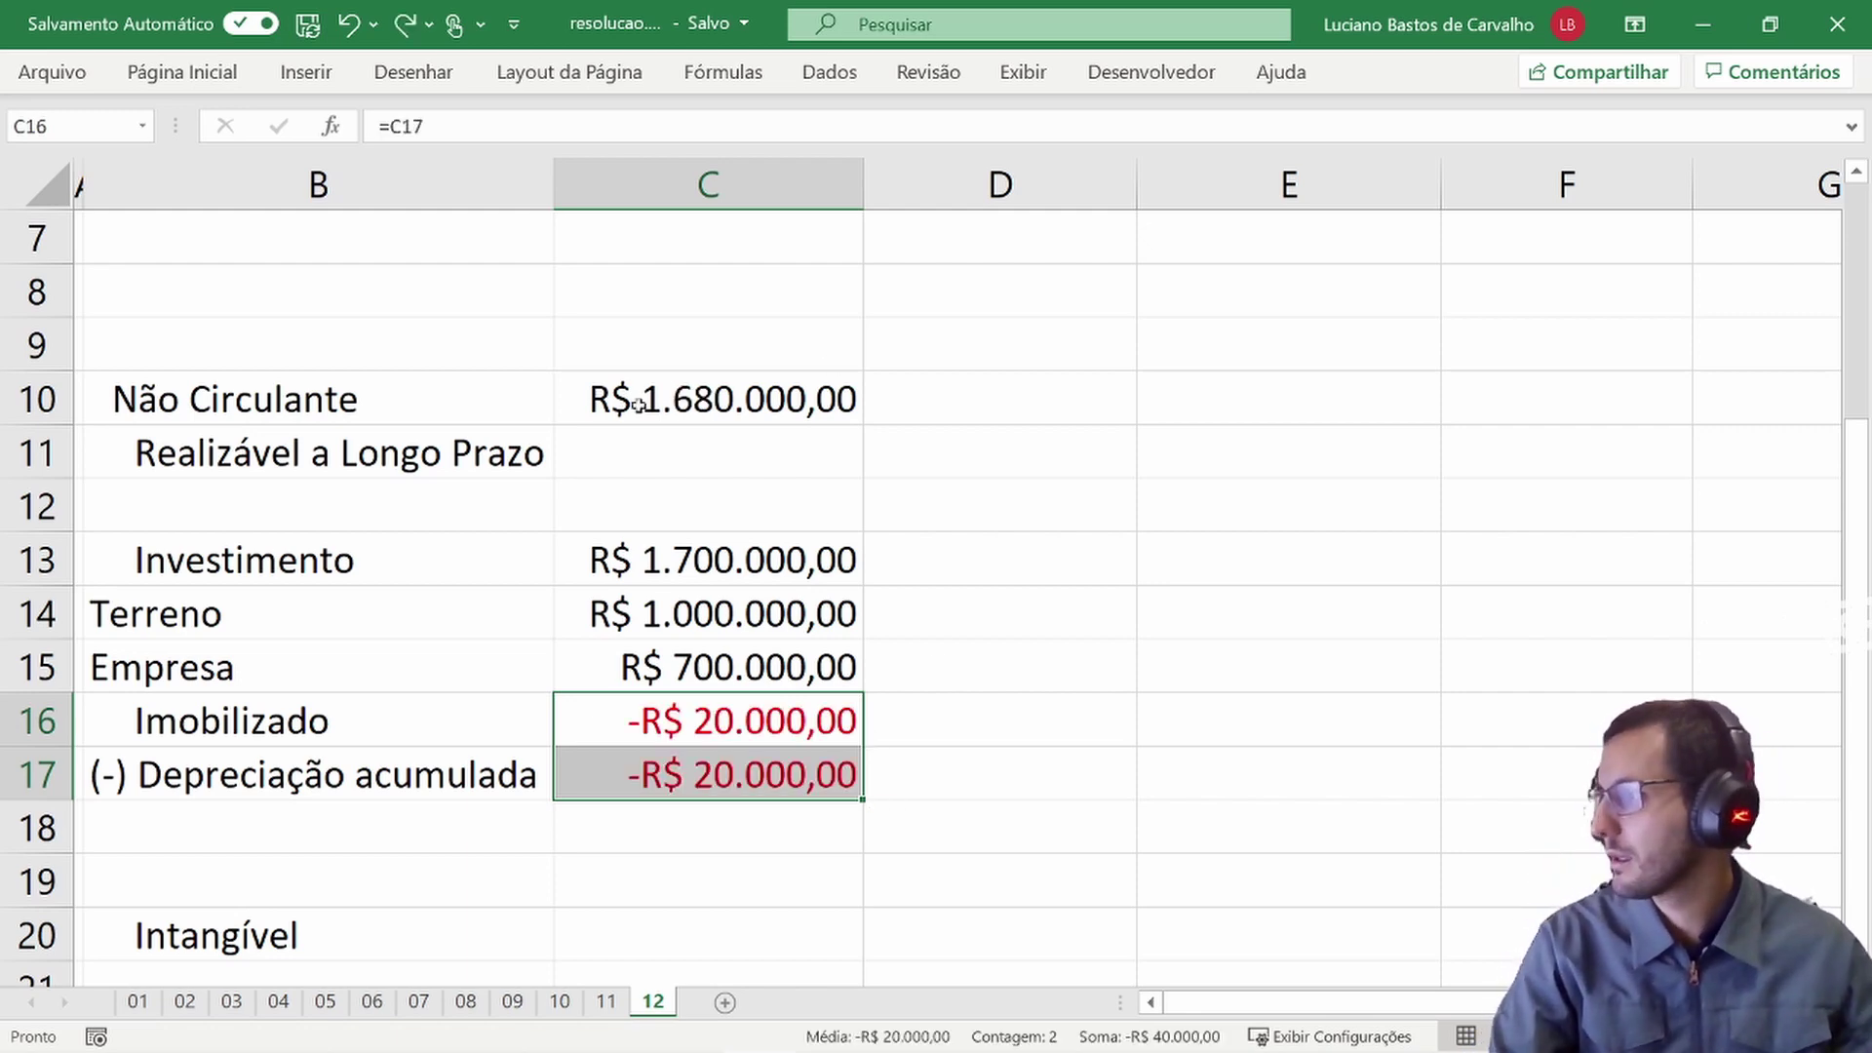
- Switch to the exam PDF in Acrobat Reader and highlight alternative C of question 12 in yellow
{"action": "left_click_drag", "start_coordinate": [512, 406], "coordinate": [741, 407]}
{"action": "key", "text": "alt+Tab"}
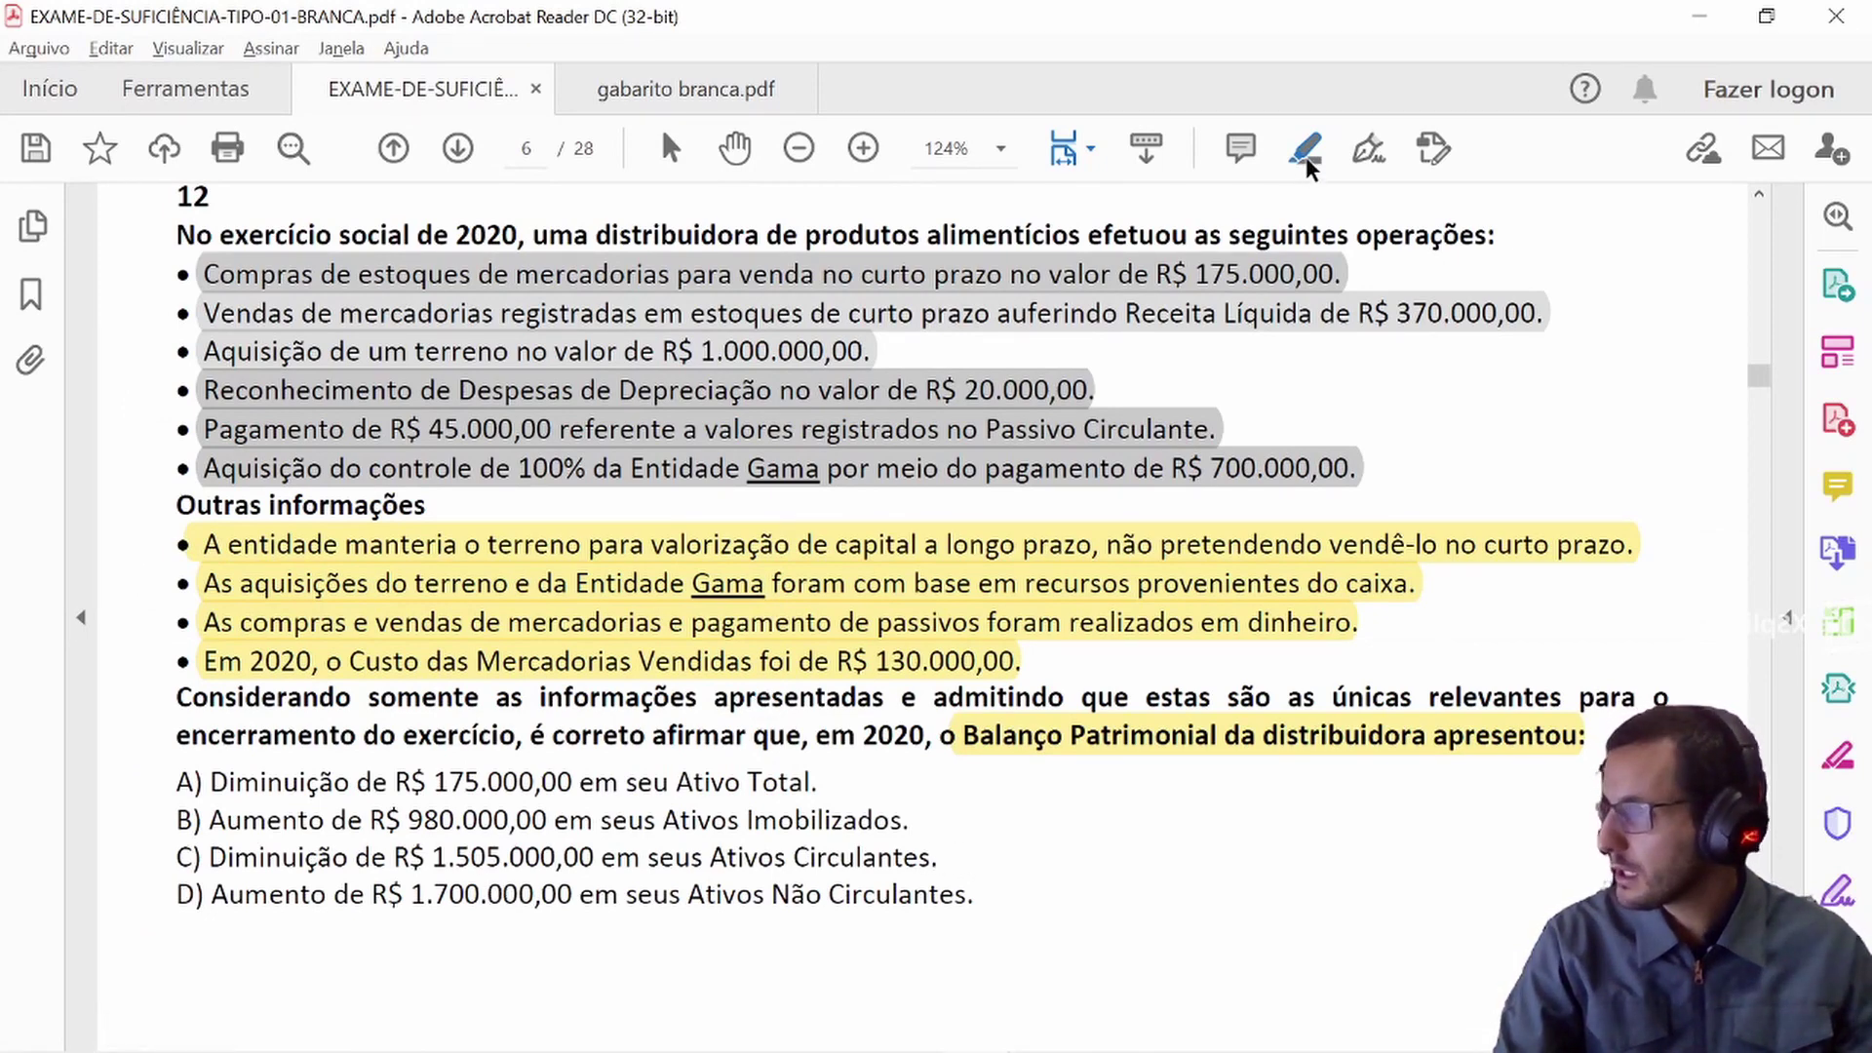
{"action": "left_click_drag", "start_coordinate": [177, 857], "coordinate": [936, 858]}
{"action": "left_click", "coordinate": [993, 800]}
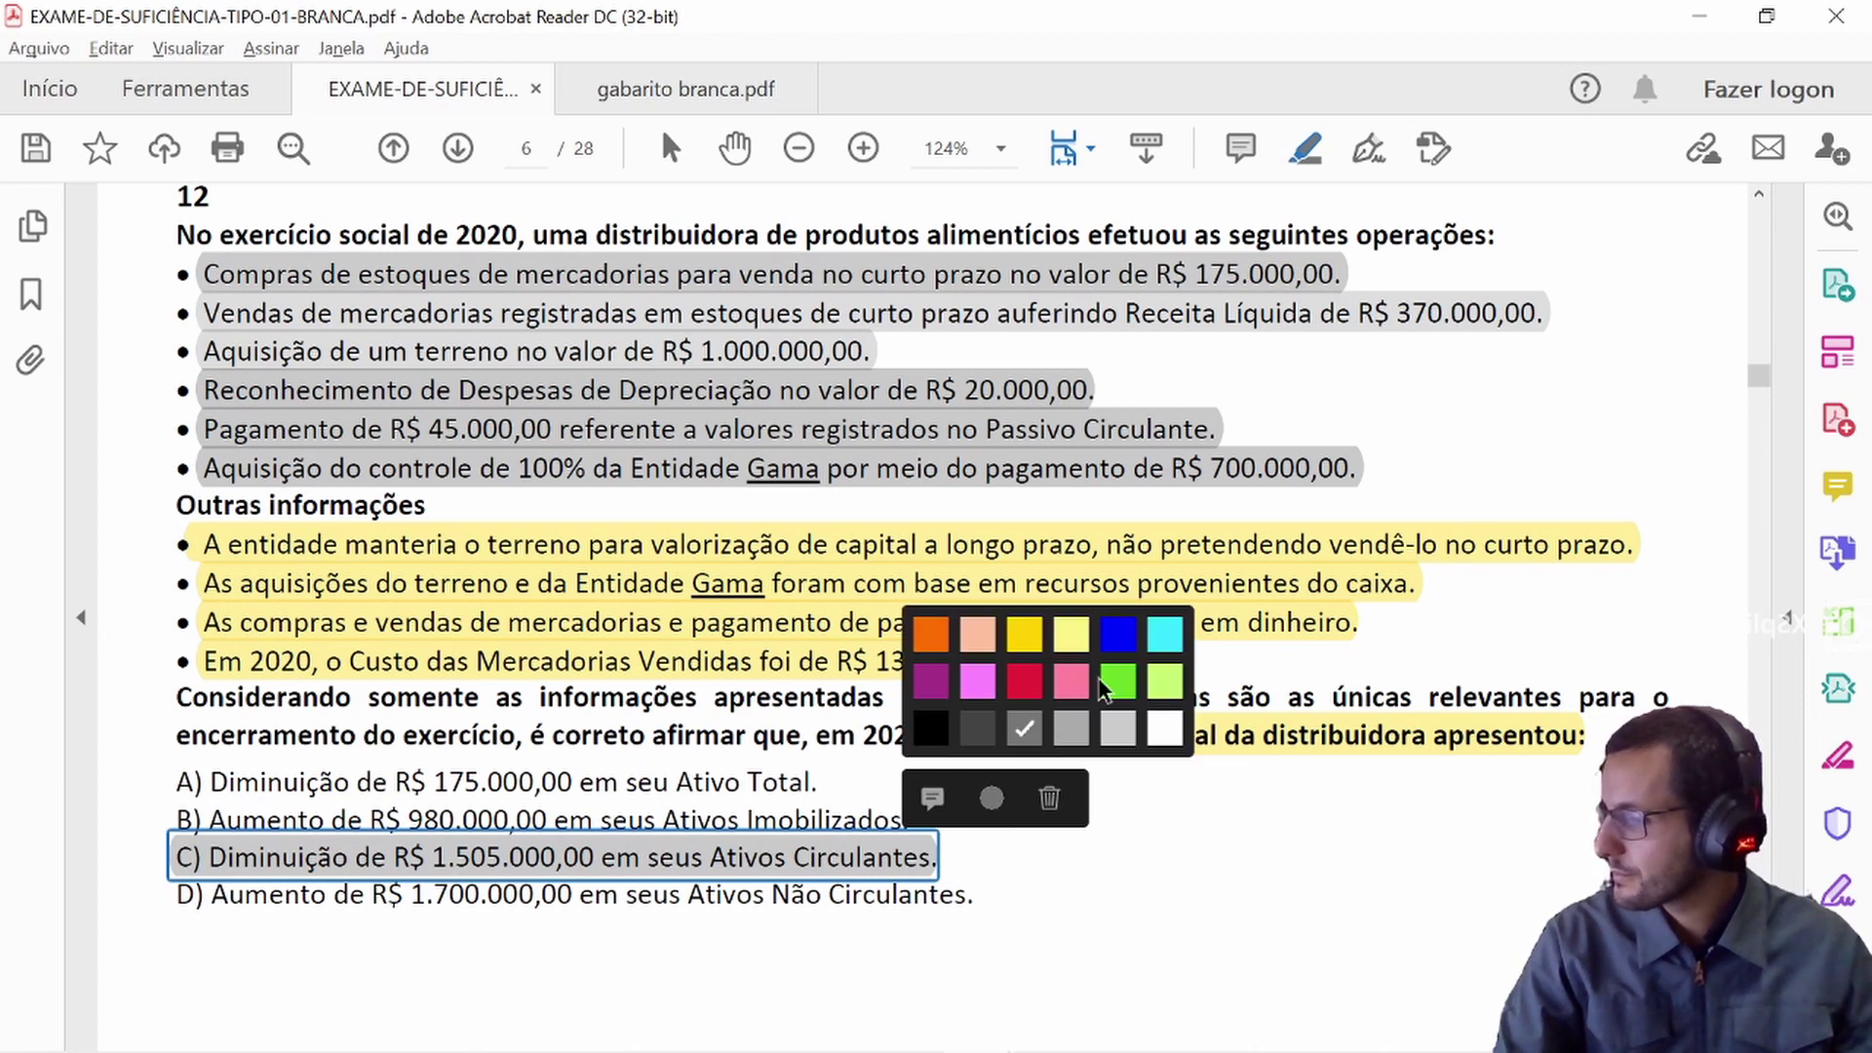
{"action": "left_click", "coordinate": [1025, 634]}
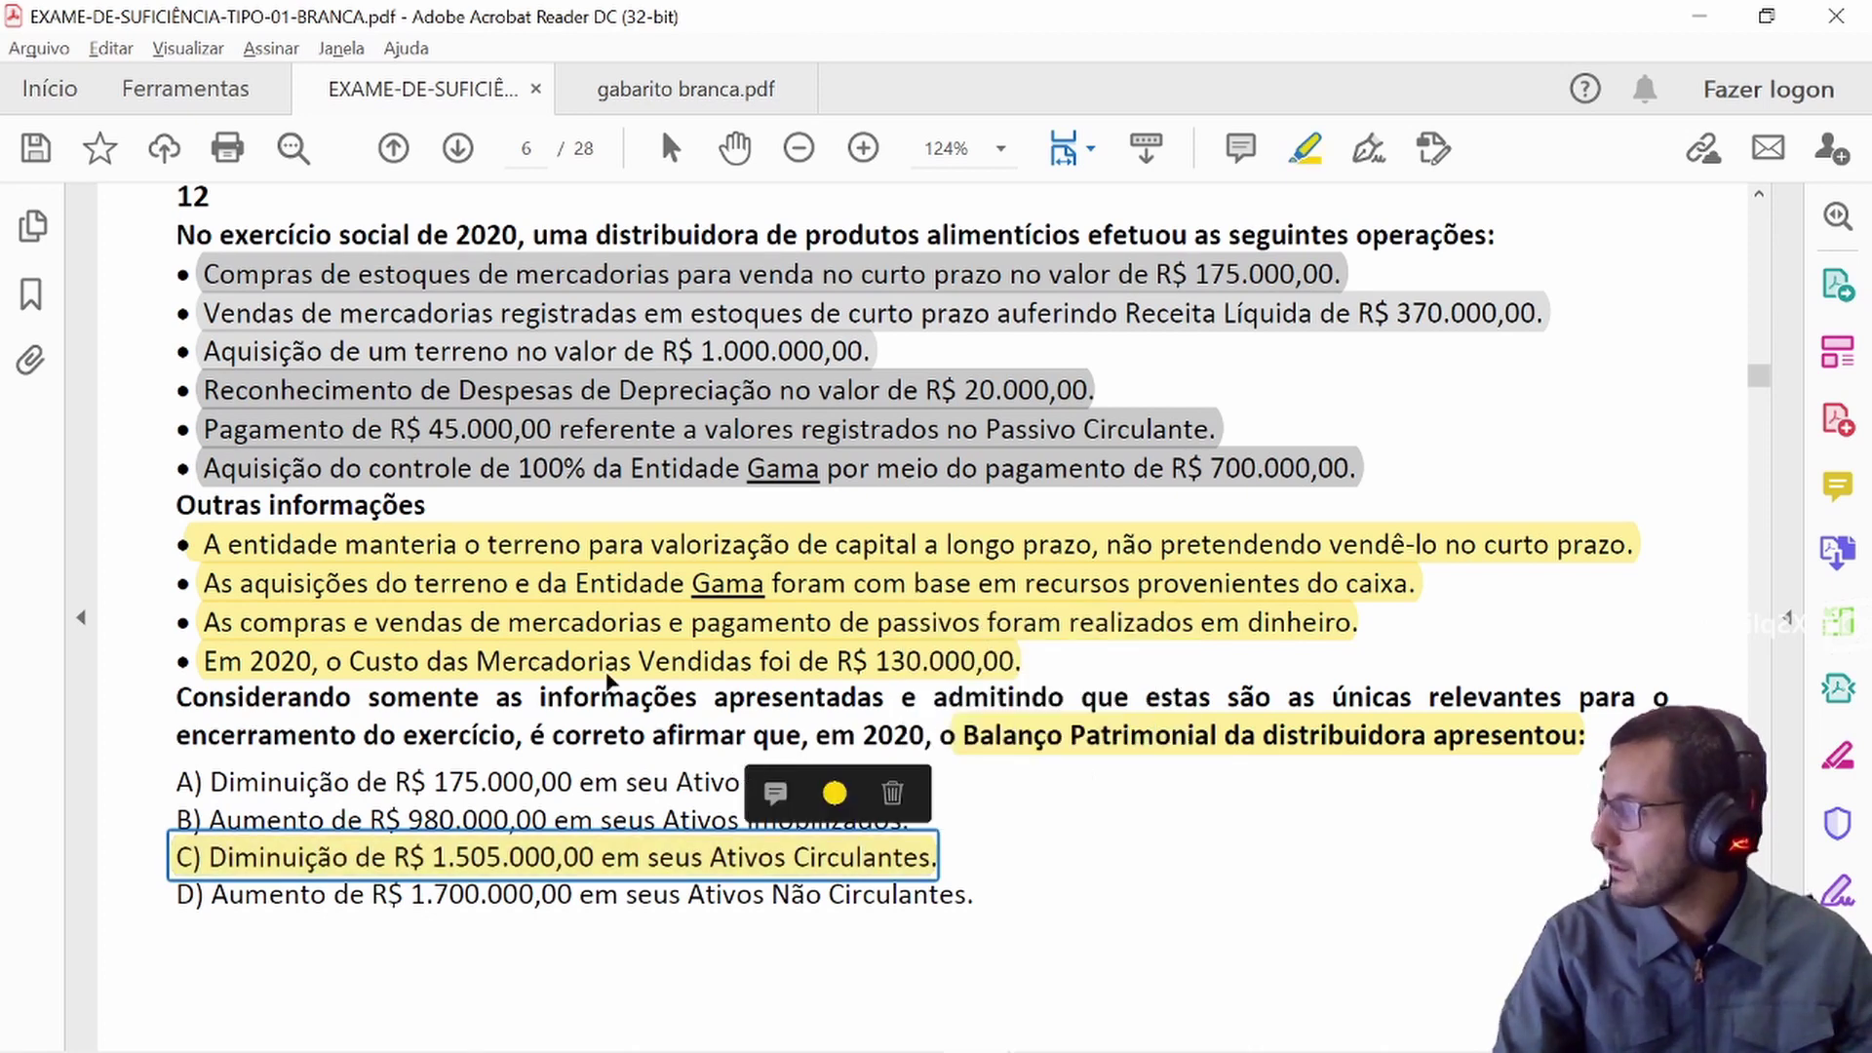
- Check the answer for question 12 in the gabarito branca.pdf answer key and return to the exam PDF
{"action": "left_click", "coordinate": [744, 87]}
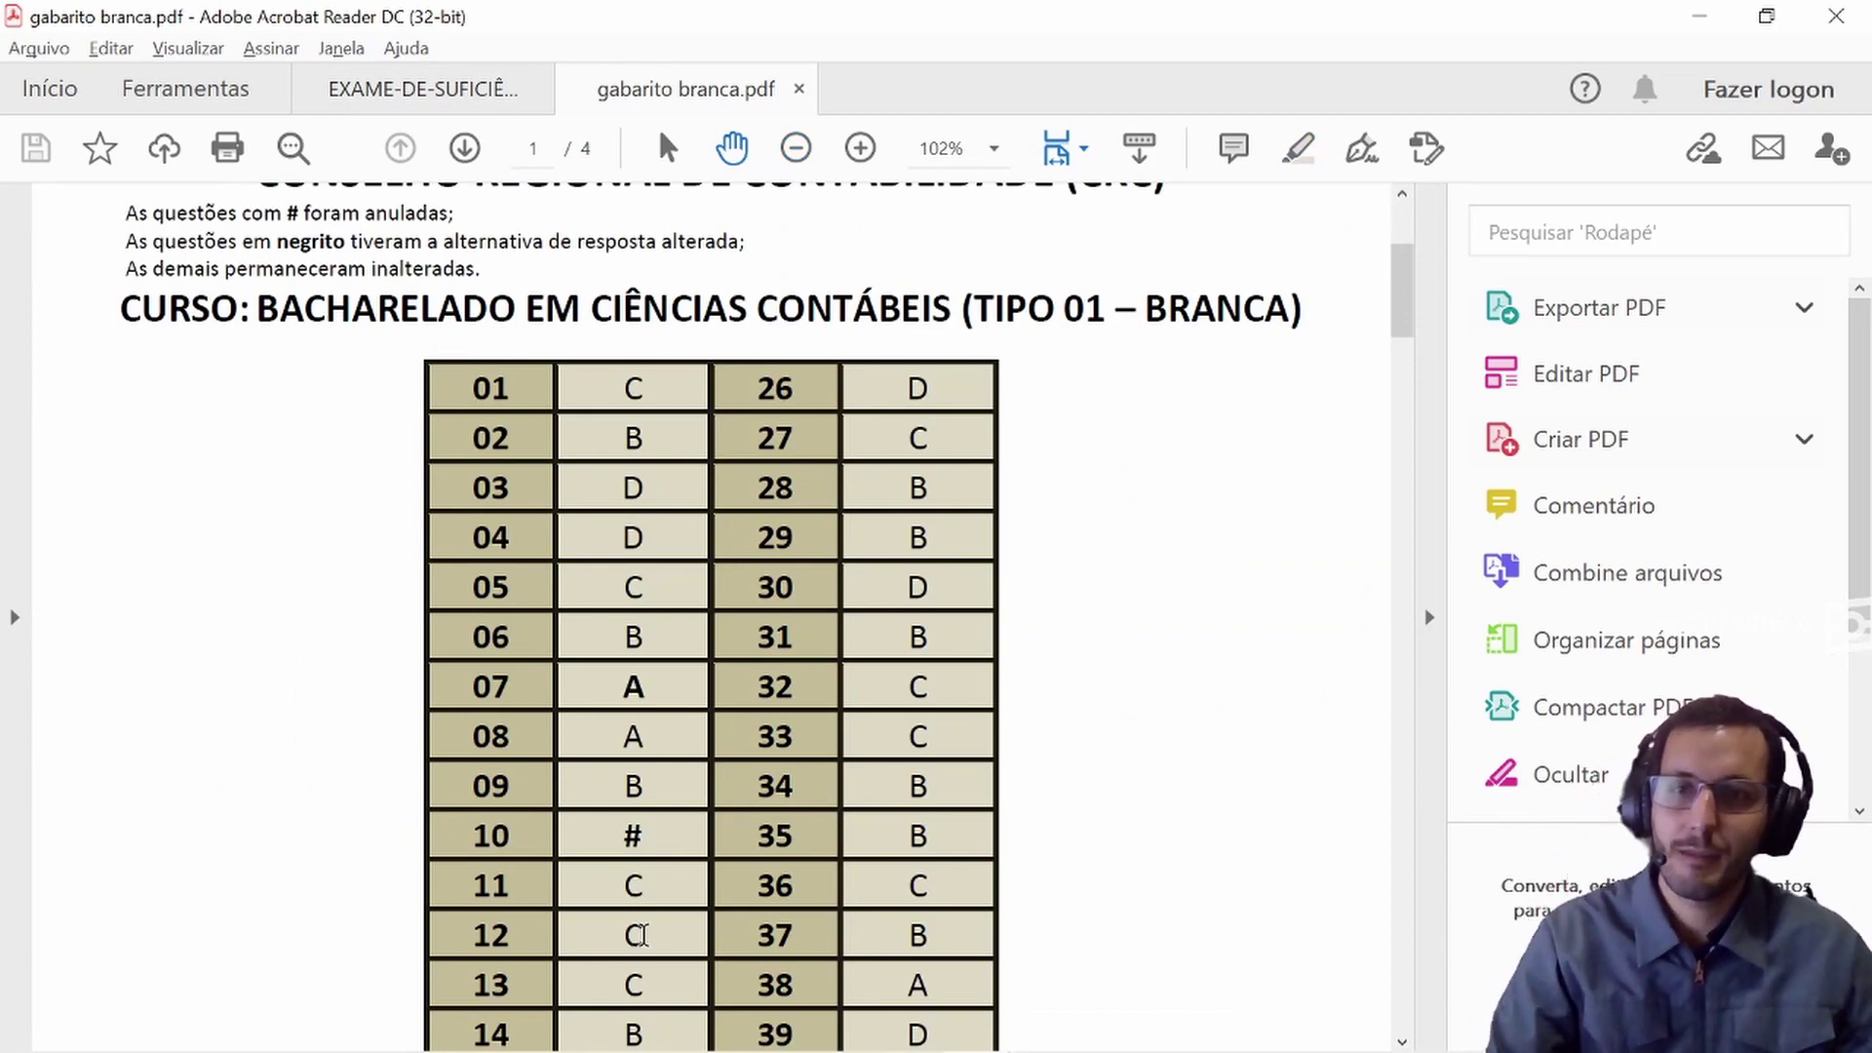
{"action": "left_click", "coordinate": [409, 89]}
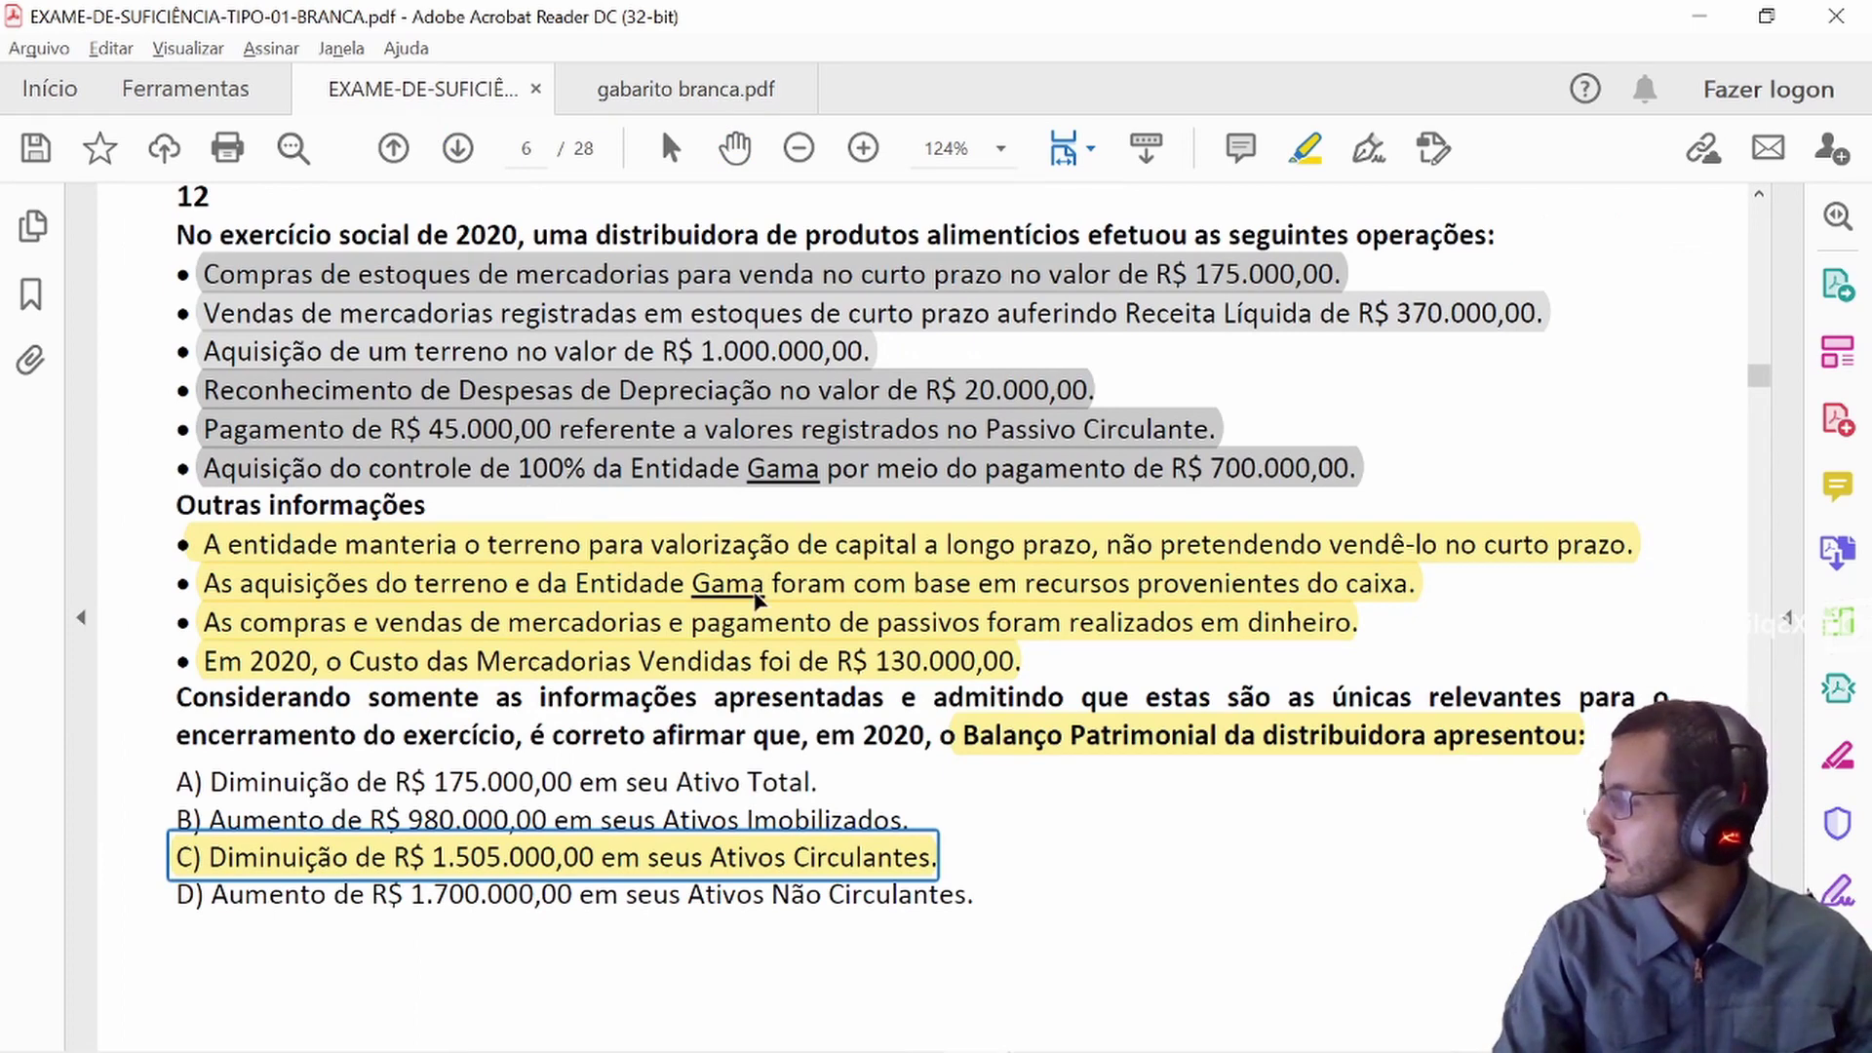
{"action": "scroll", "coordinate": [523, 709], "scroll_direction": "down", "scroll_amount": 1}
{"action": "scroll", "coordinate": [556, 738], "scroll_direction": "up", "scroll_amount": 1}
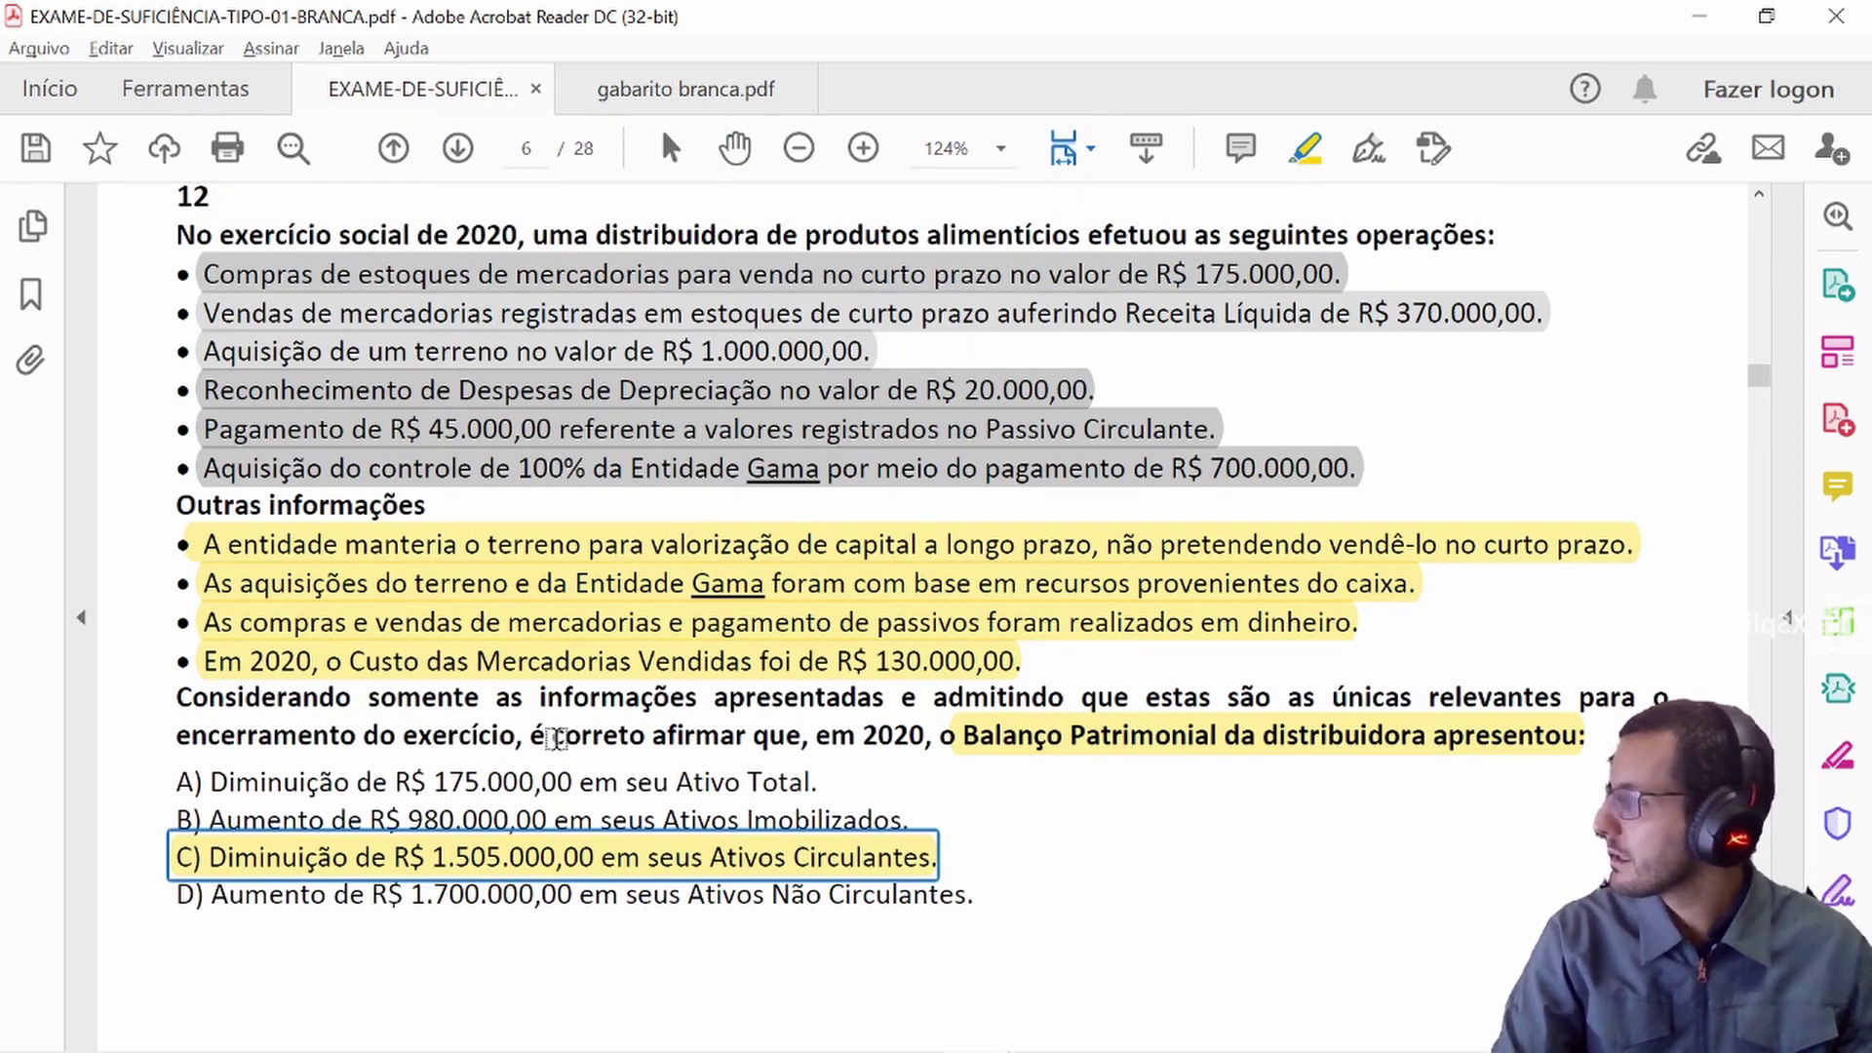